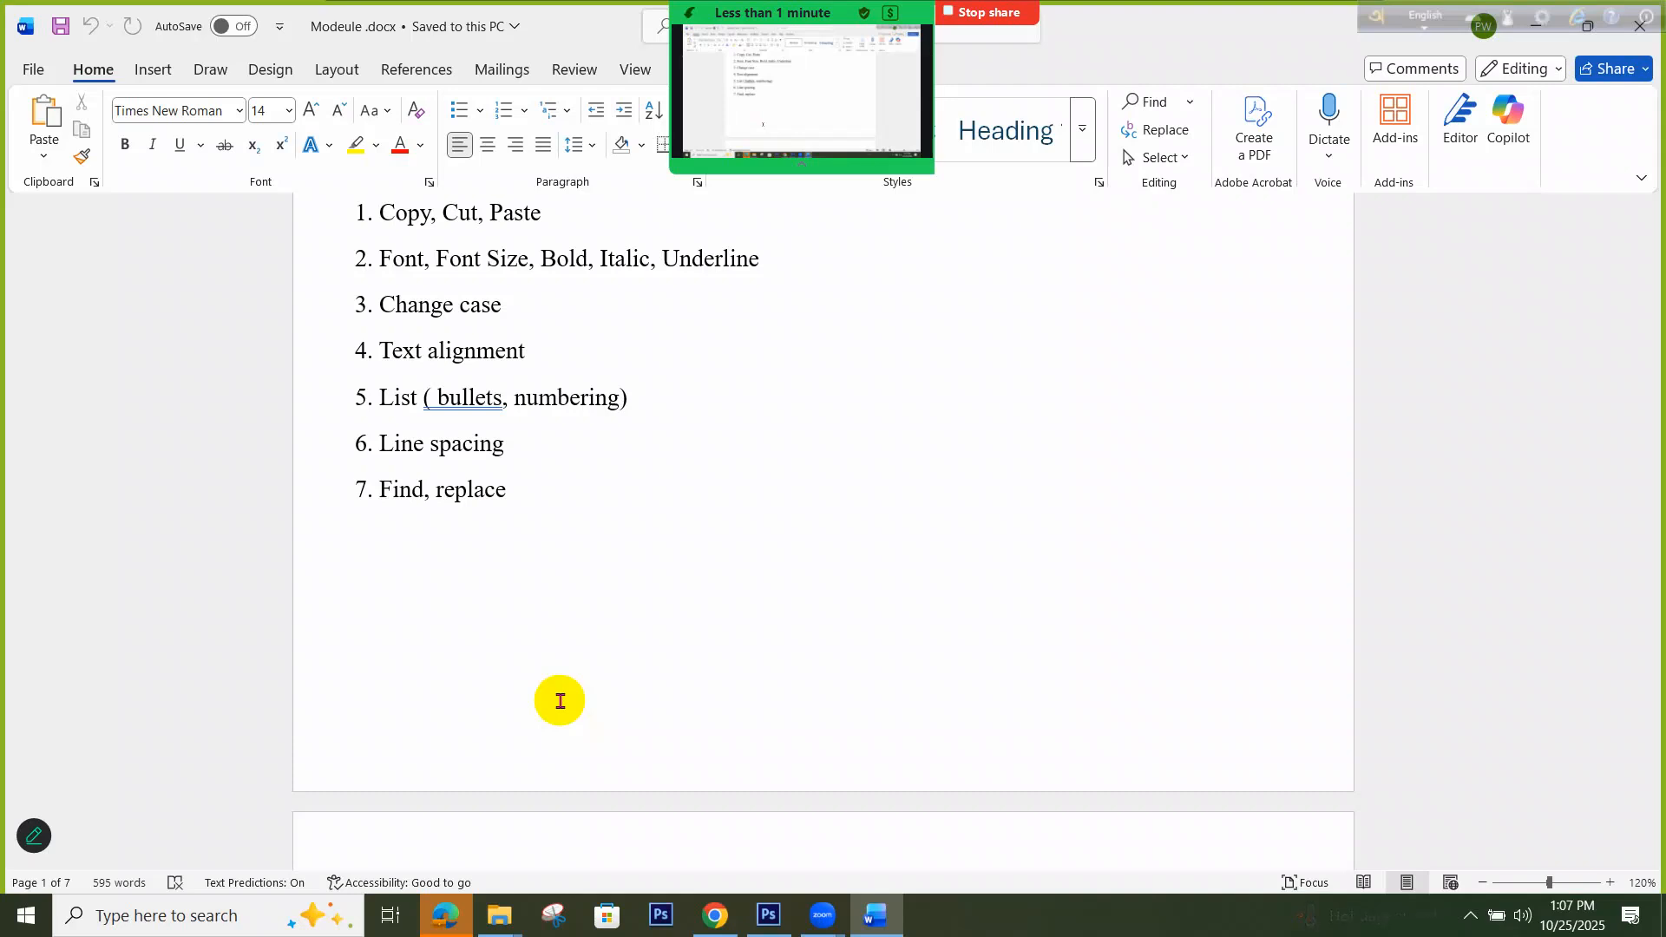
Review the Class-1 course outline, from the interface introduction and File topics through the Home Menu items
scroll(618, 579, "up", 6)
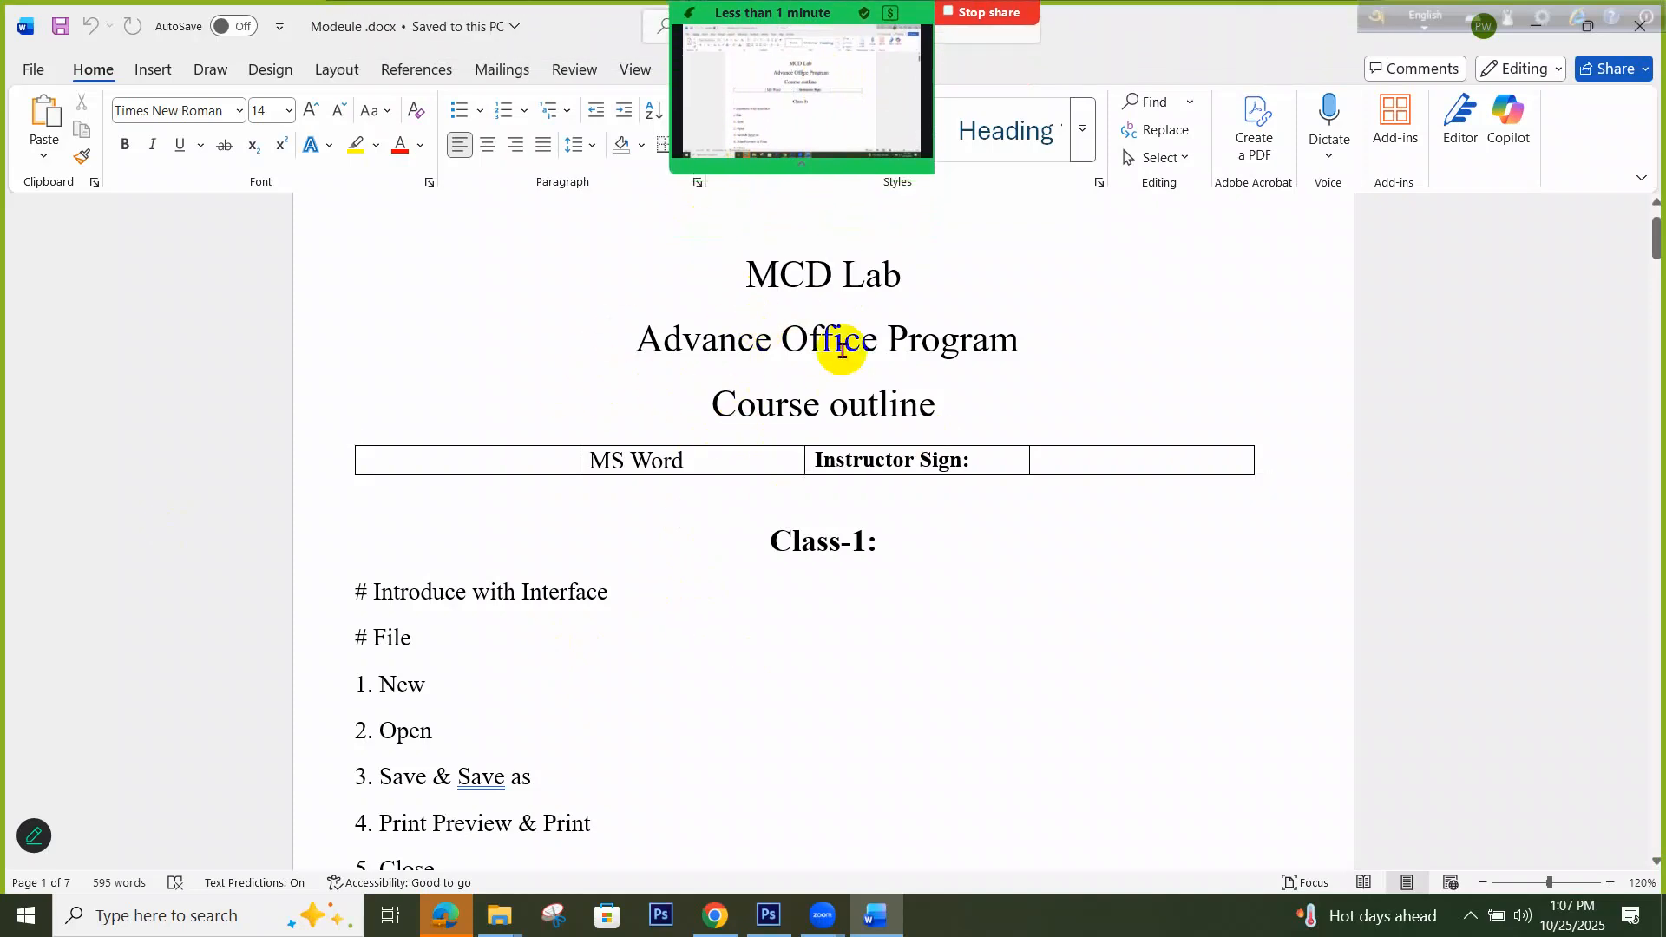
scroll(721, 513, "down", 4)
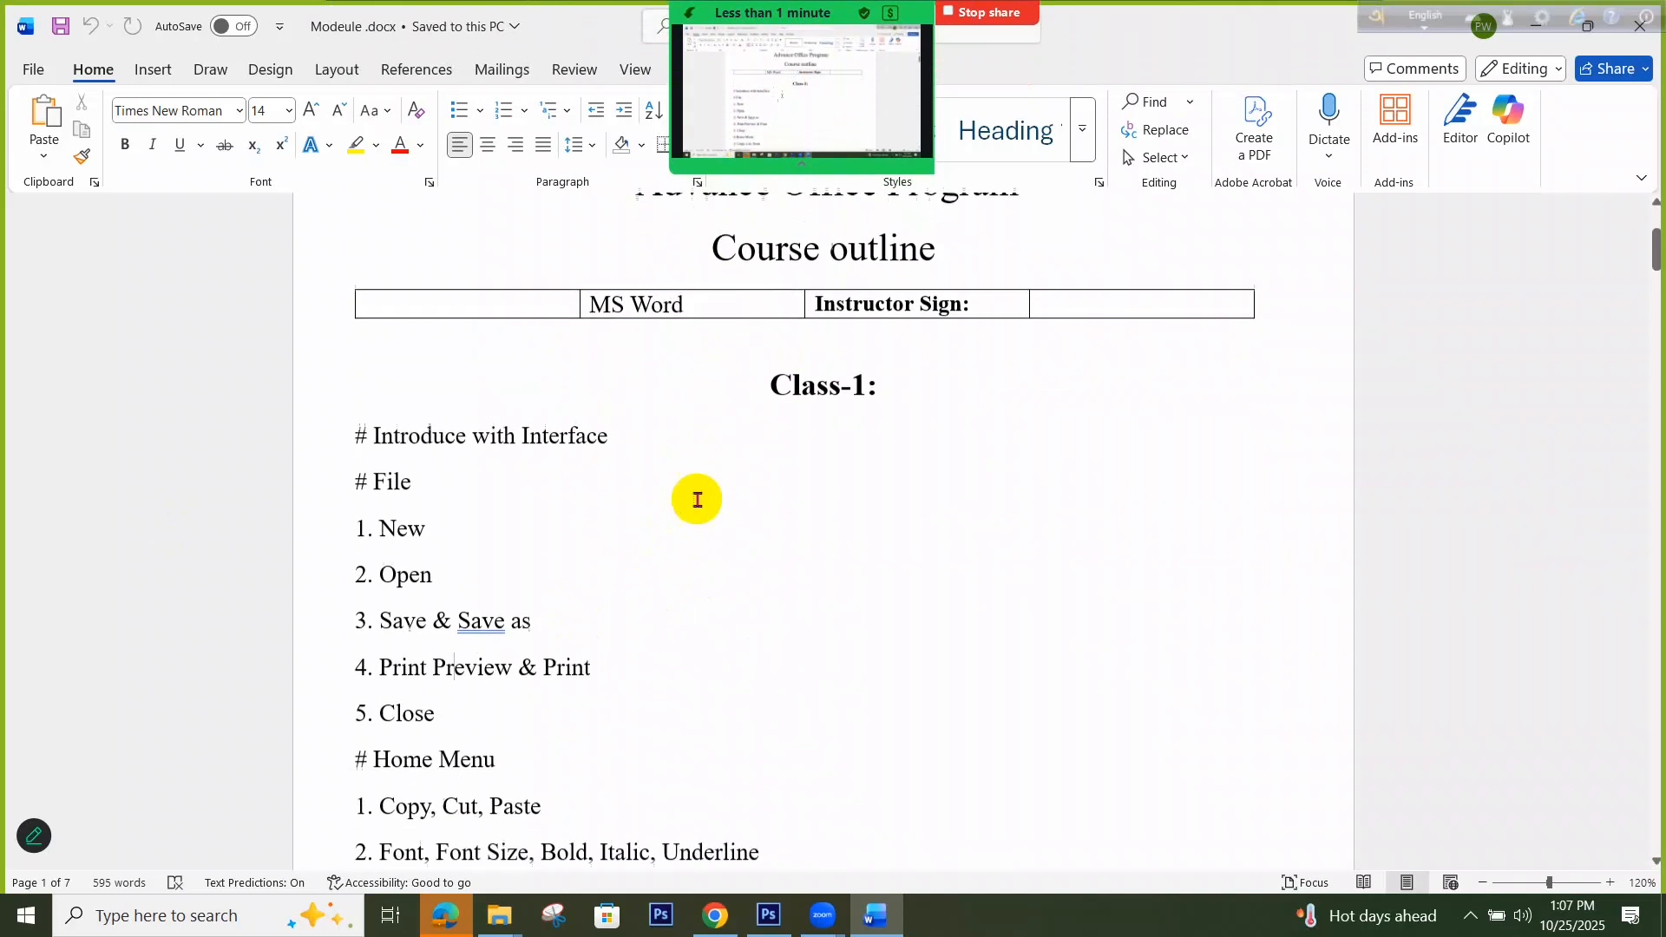
scroll(608, 520, "down", 2)
left_click_drag(532, 748, 392, 222)
left_click(877, 509)
scroll(755, 454, "up", 3)
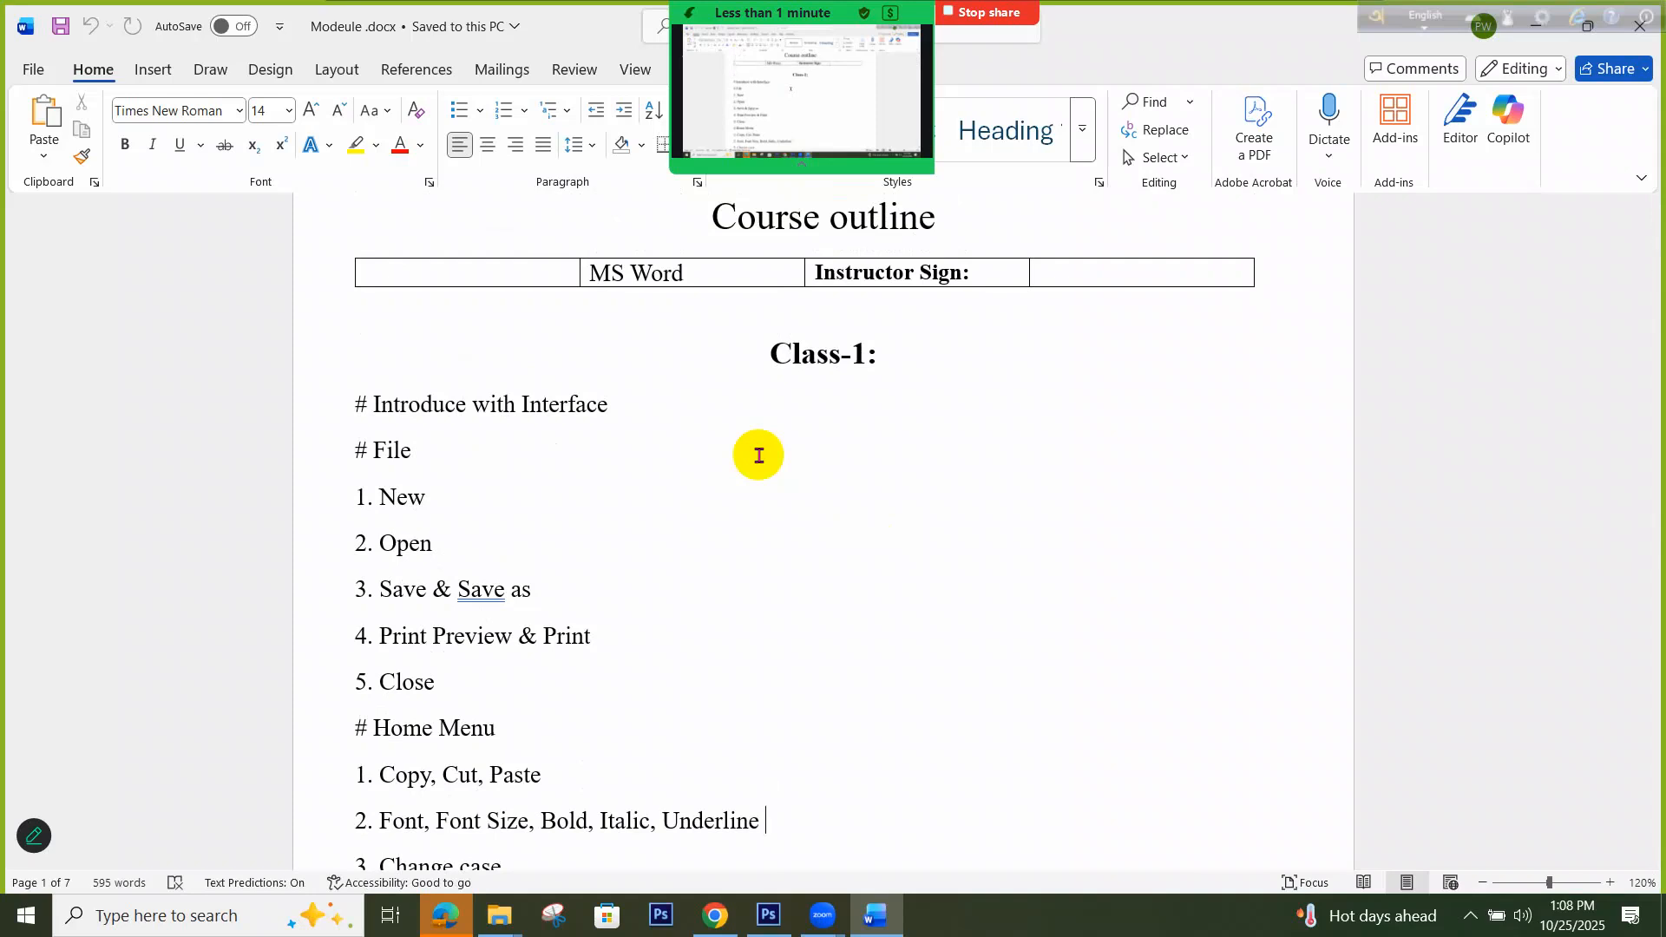
left_click(852, 79)
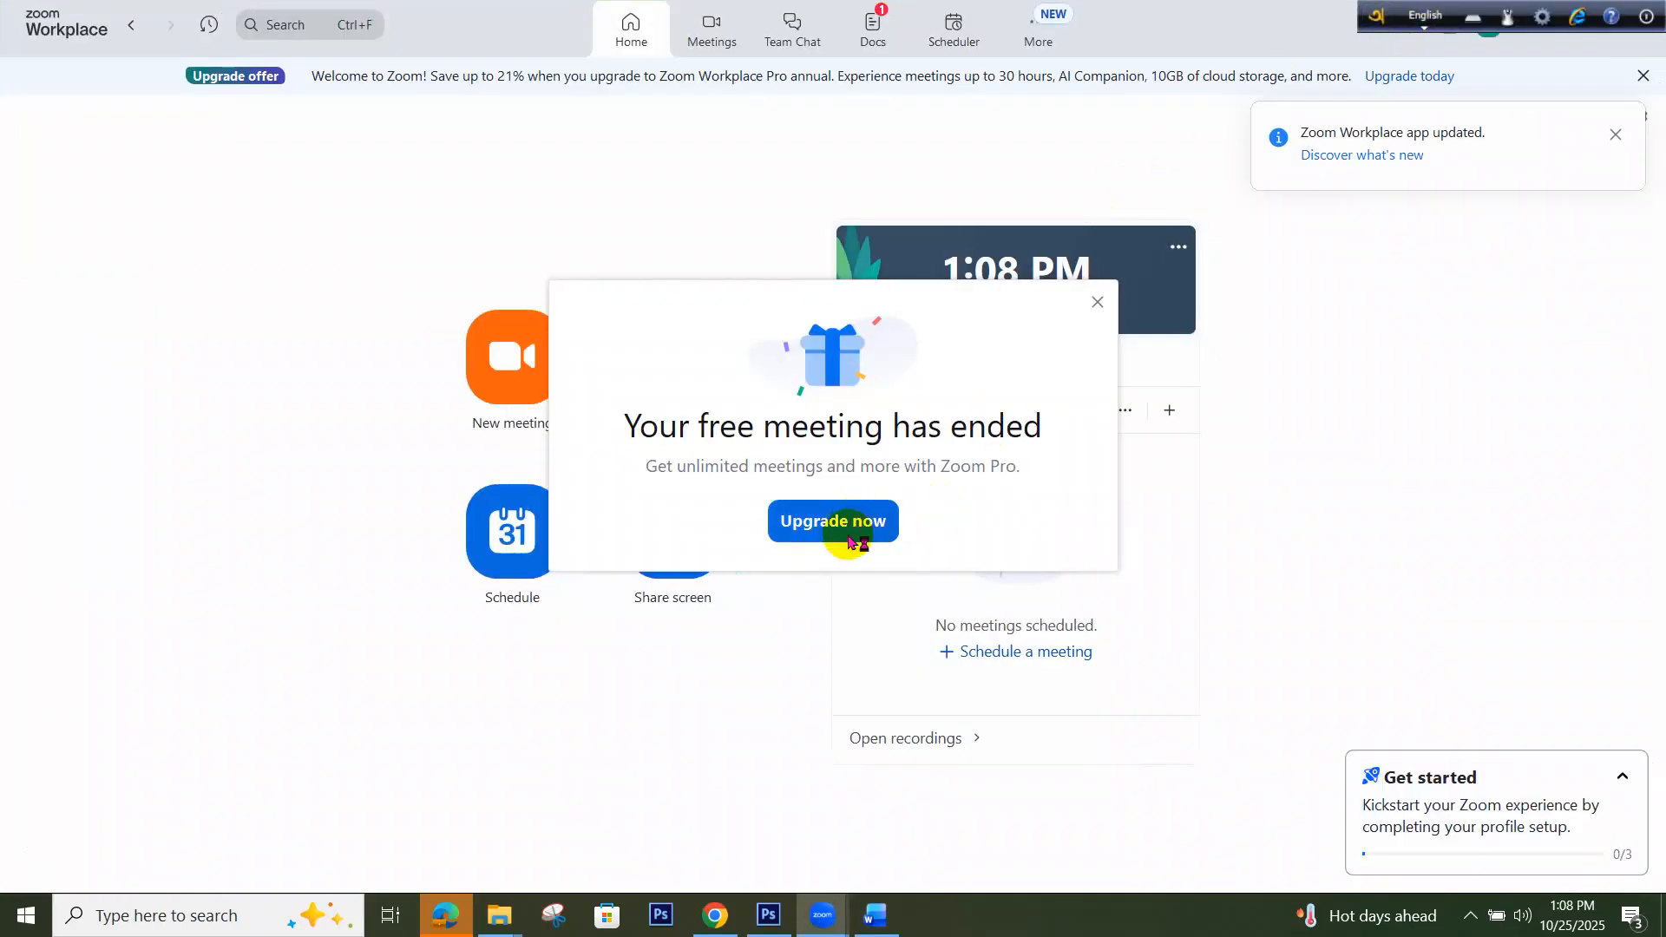
left_click(850, 538)
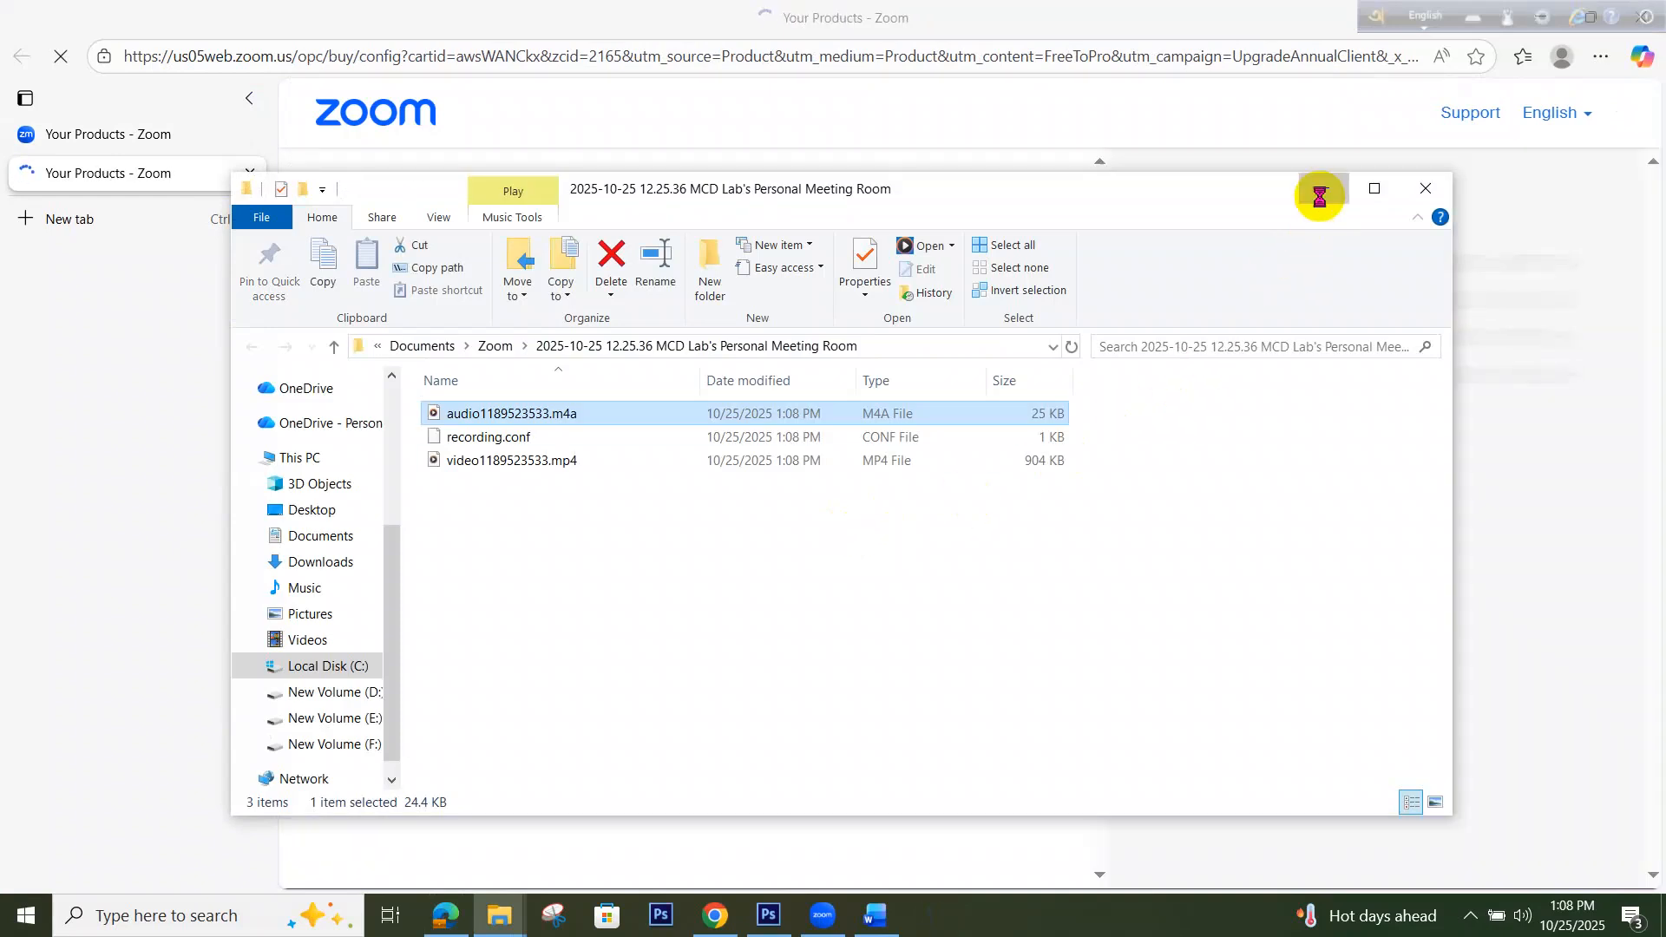
left_click(1324, 189)
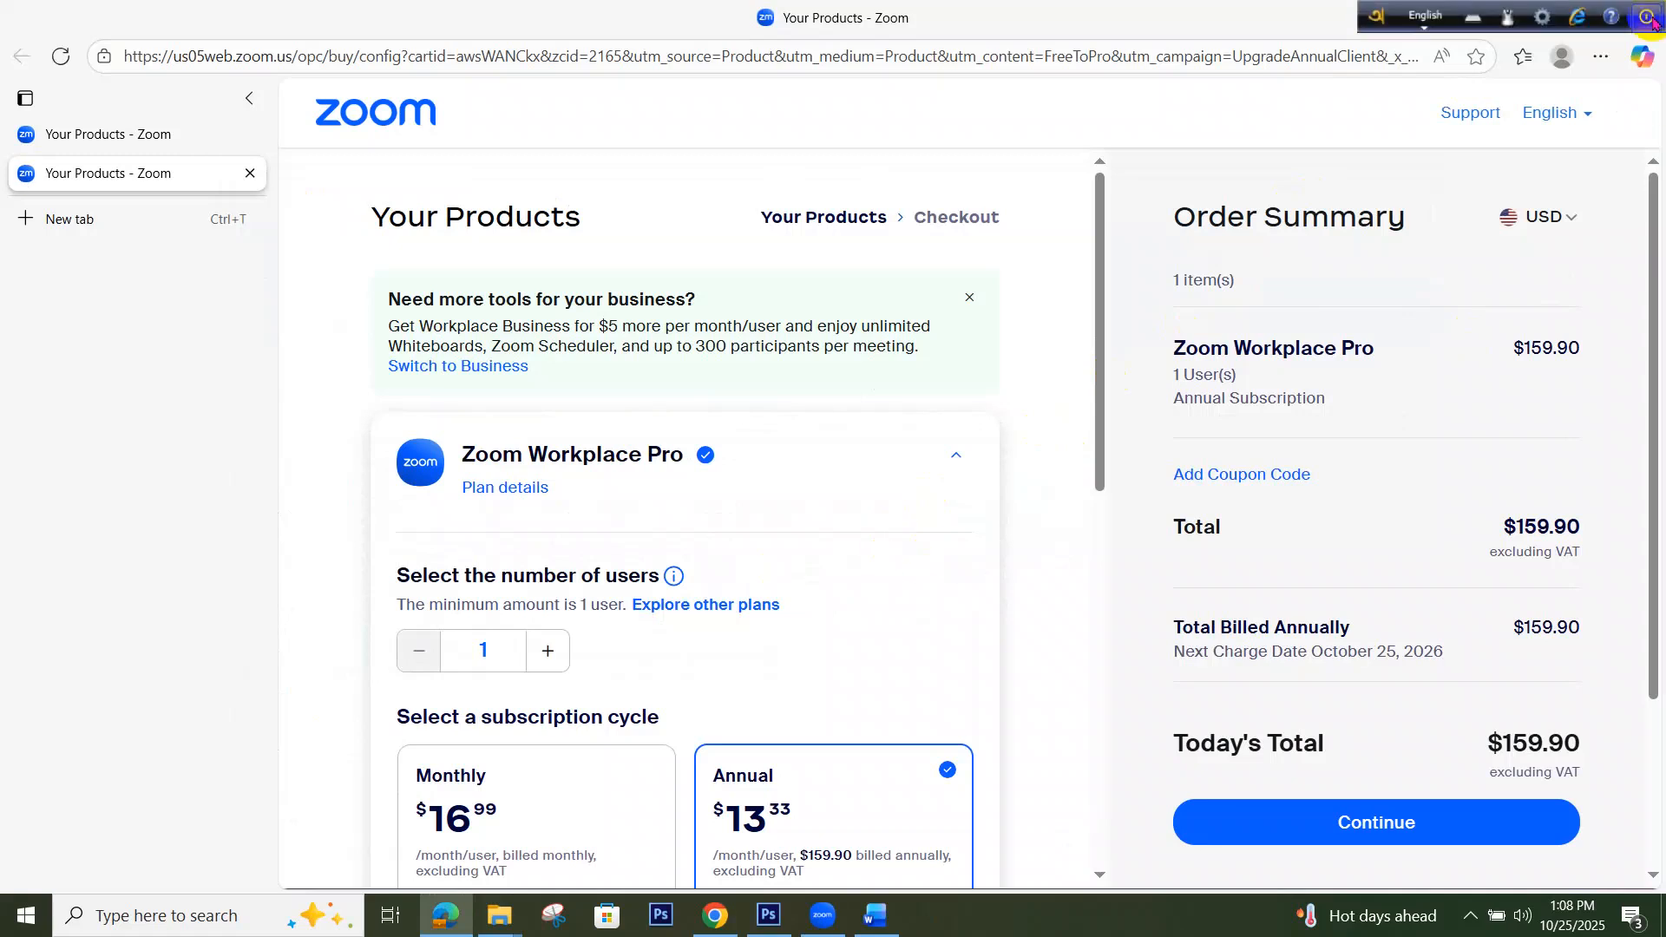
Move the floating keyboard language bar clear of the window controls and start a new Zoom meeting
left_click(1573, 7)
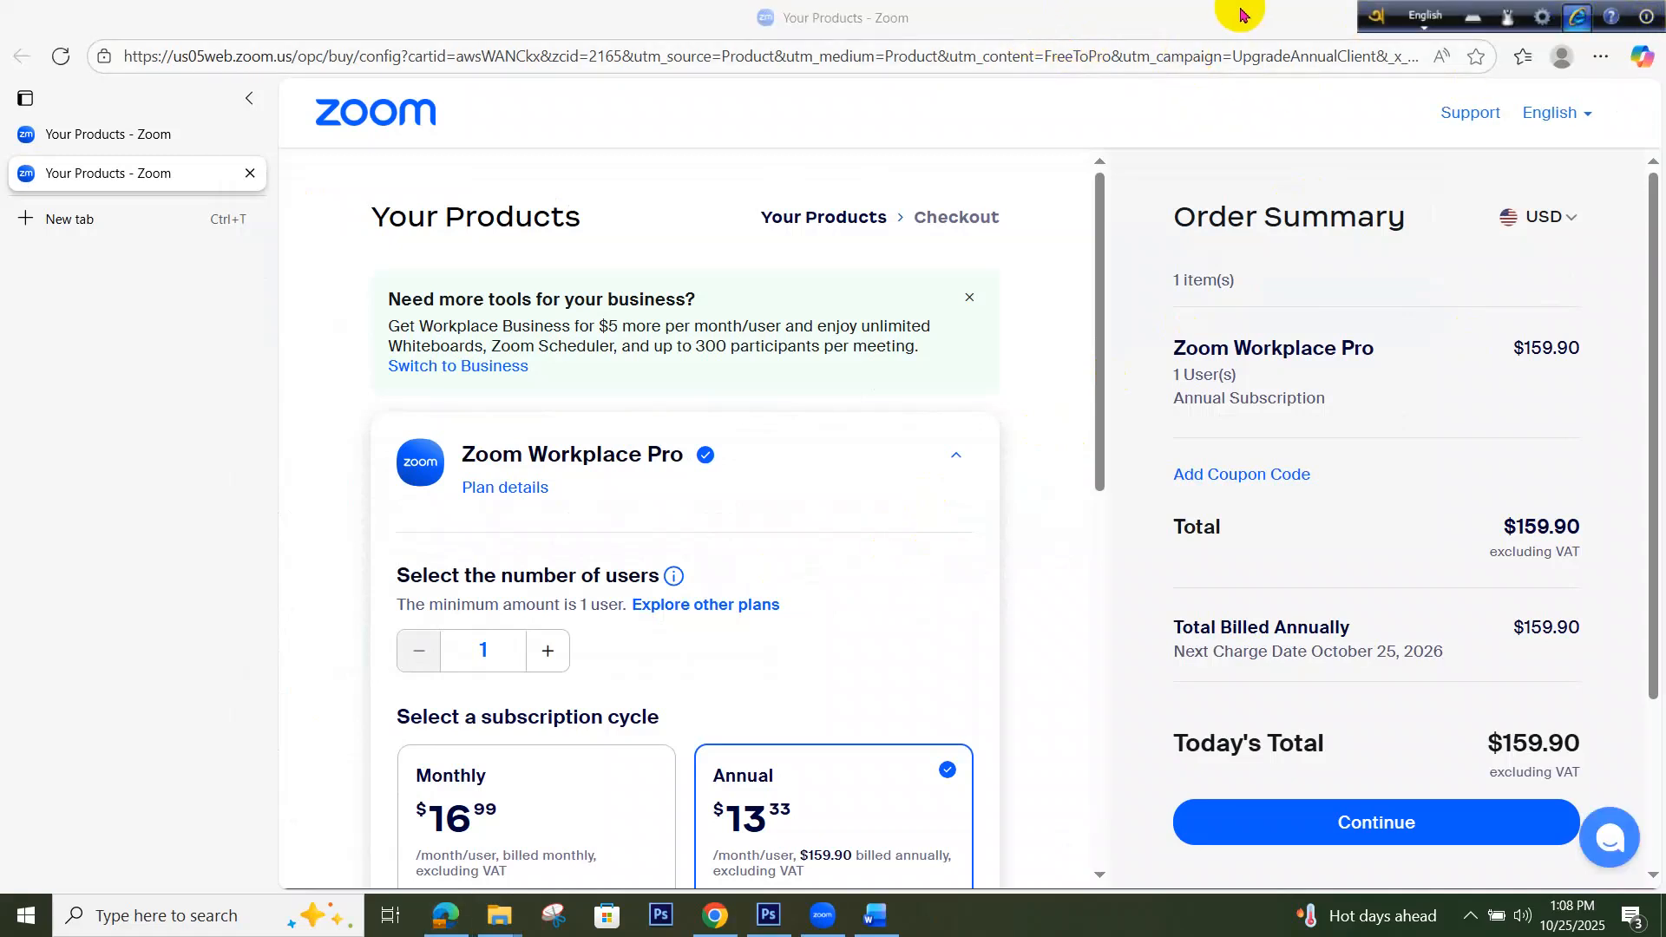
left_click_drag(1381, 10, 1196, 9)
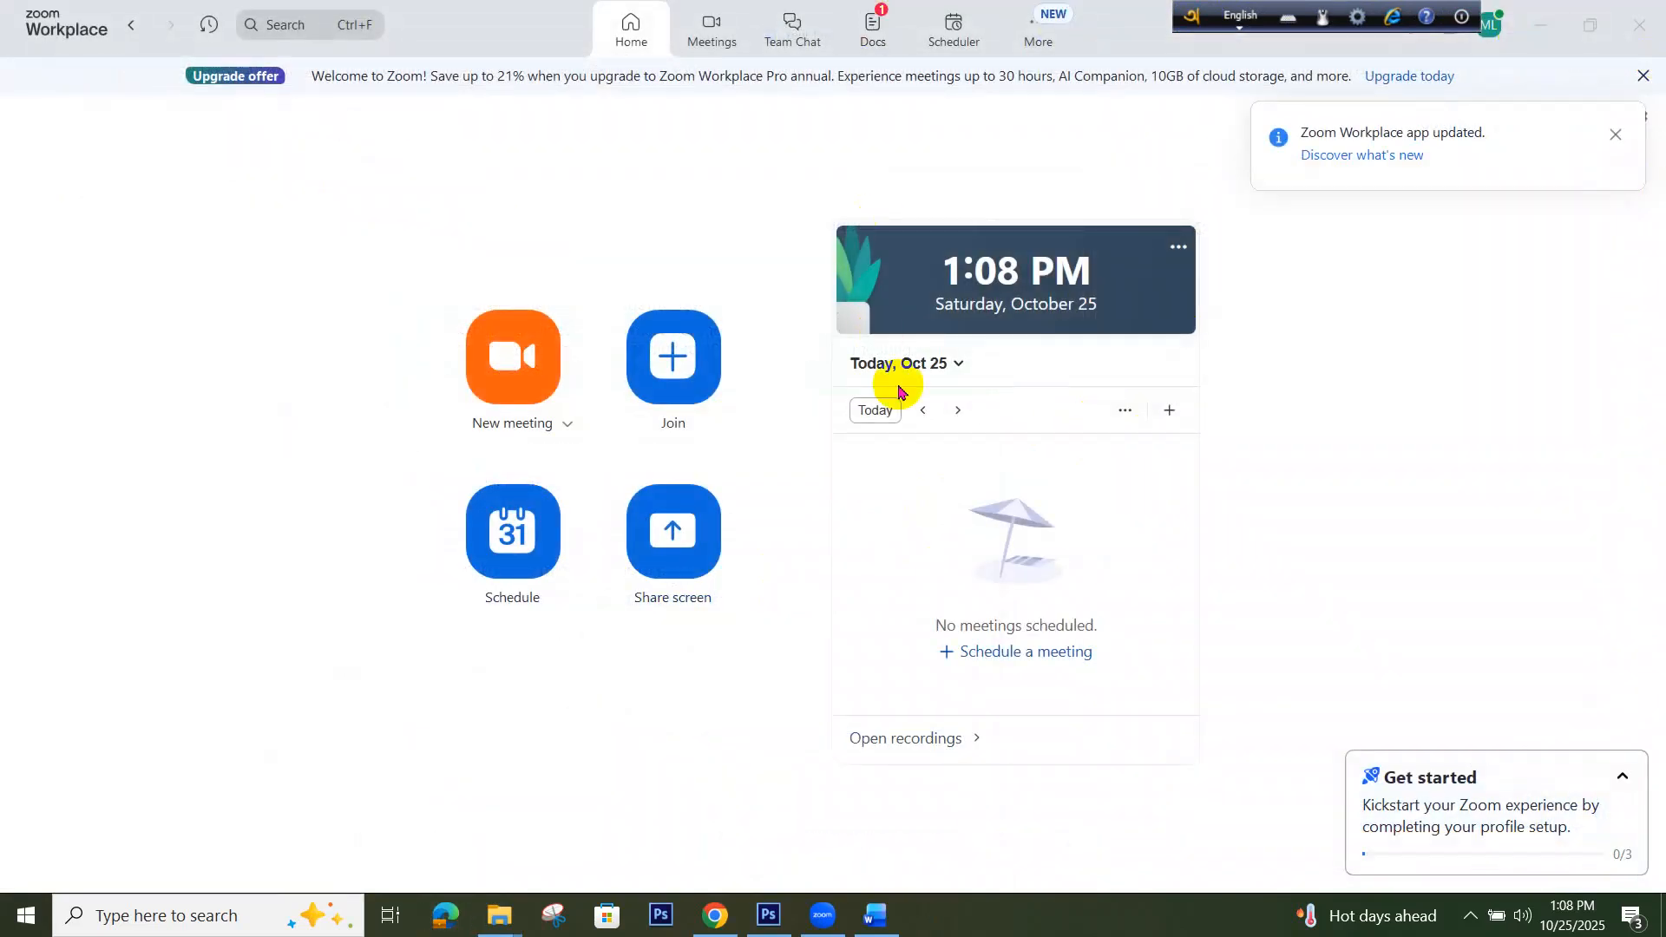
left_click(486, 386)
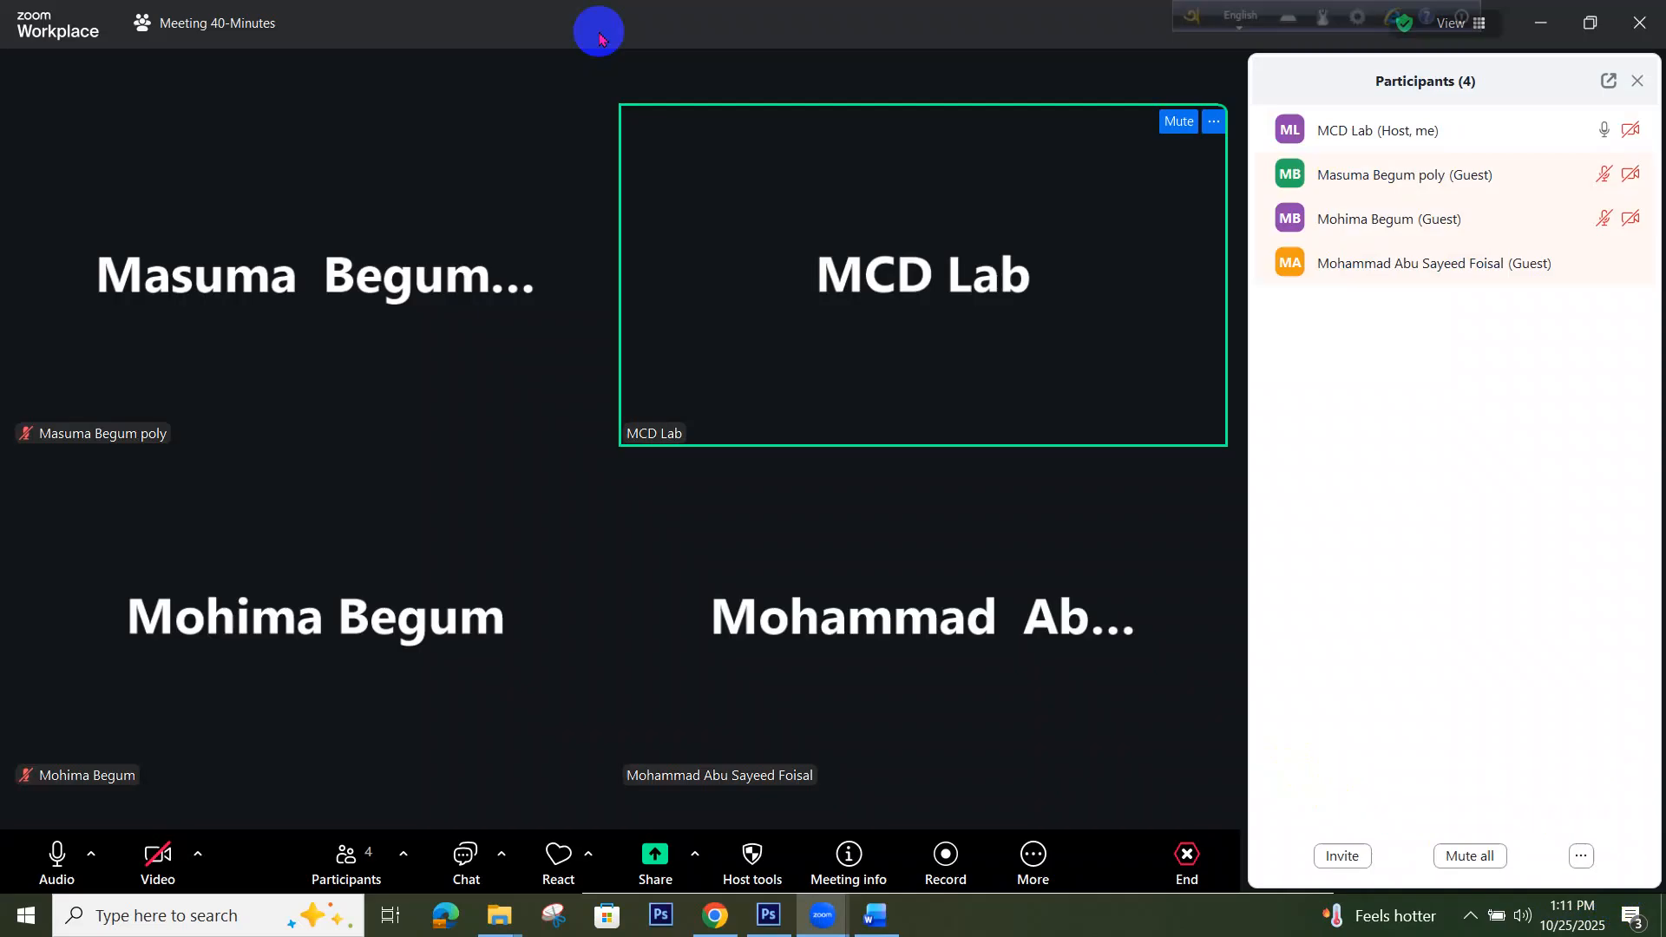
Share the entire screen with the participants of the running Zoom meeting
left_click(890, 913)
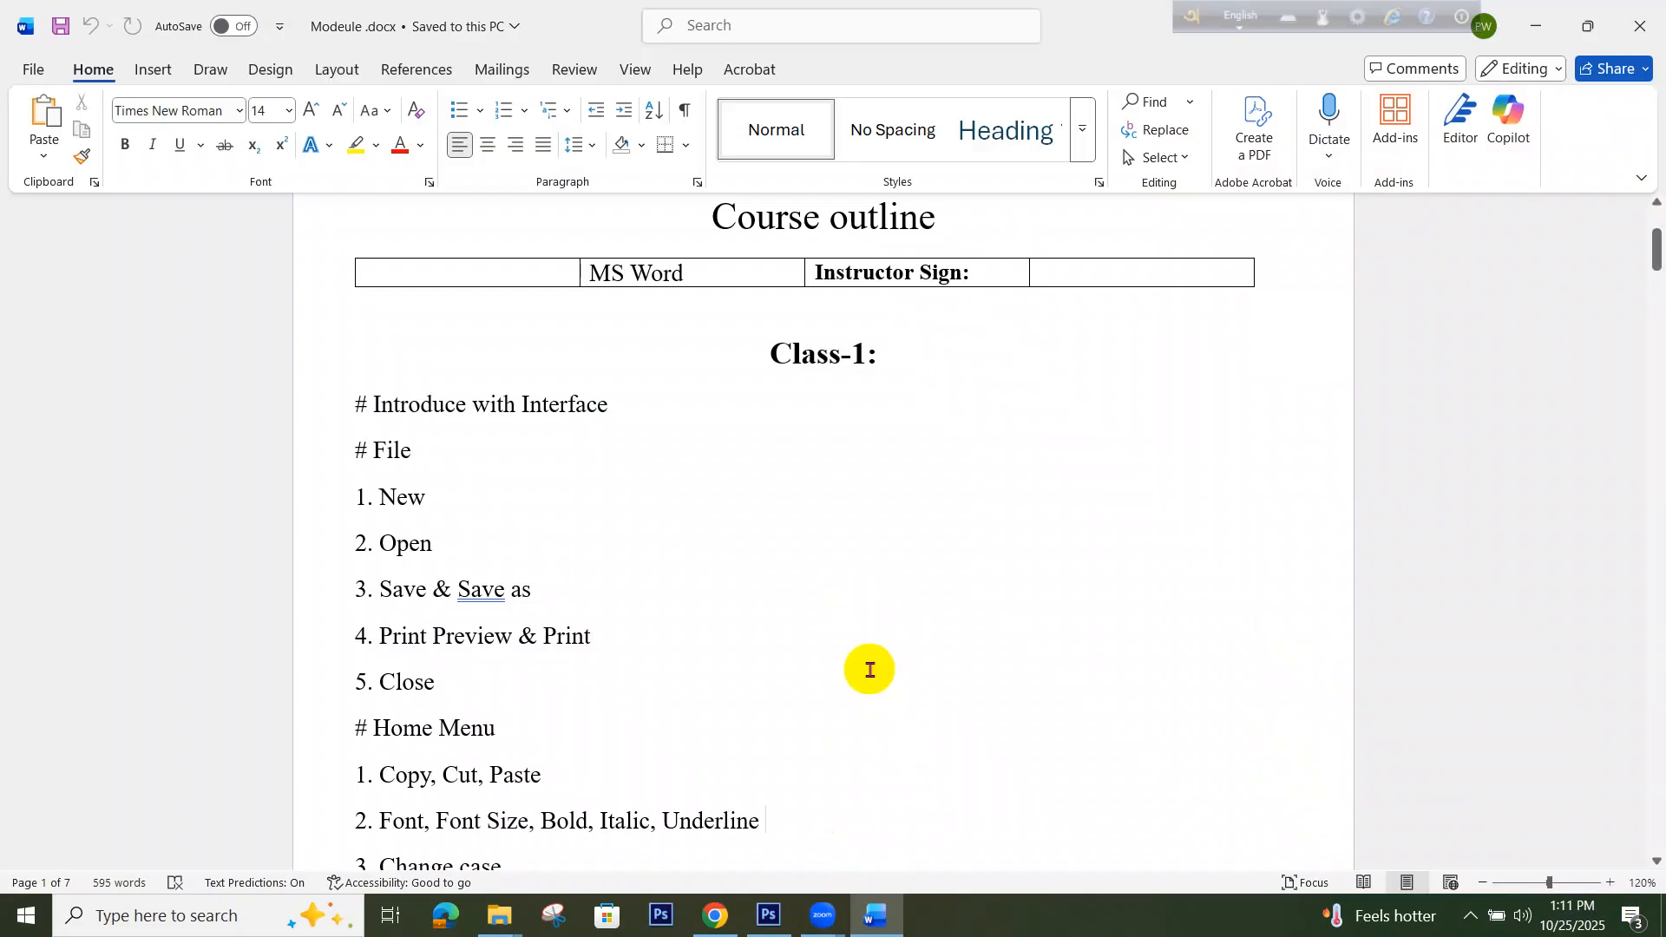
mouse_move(823, 916)
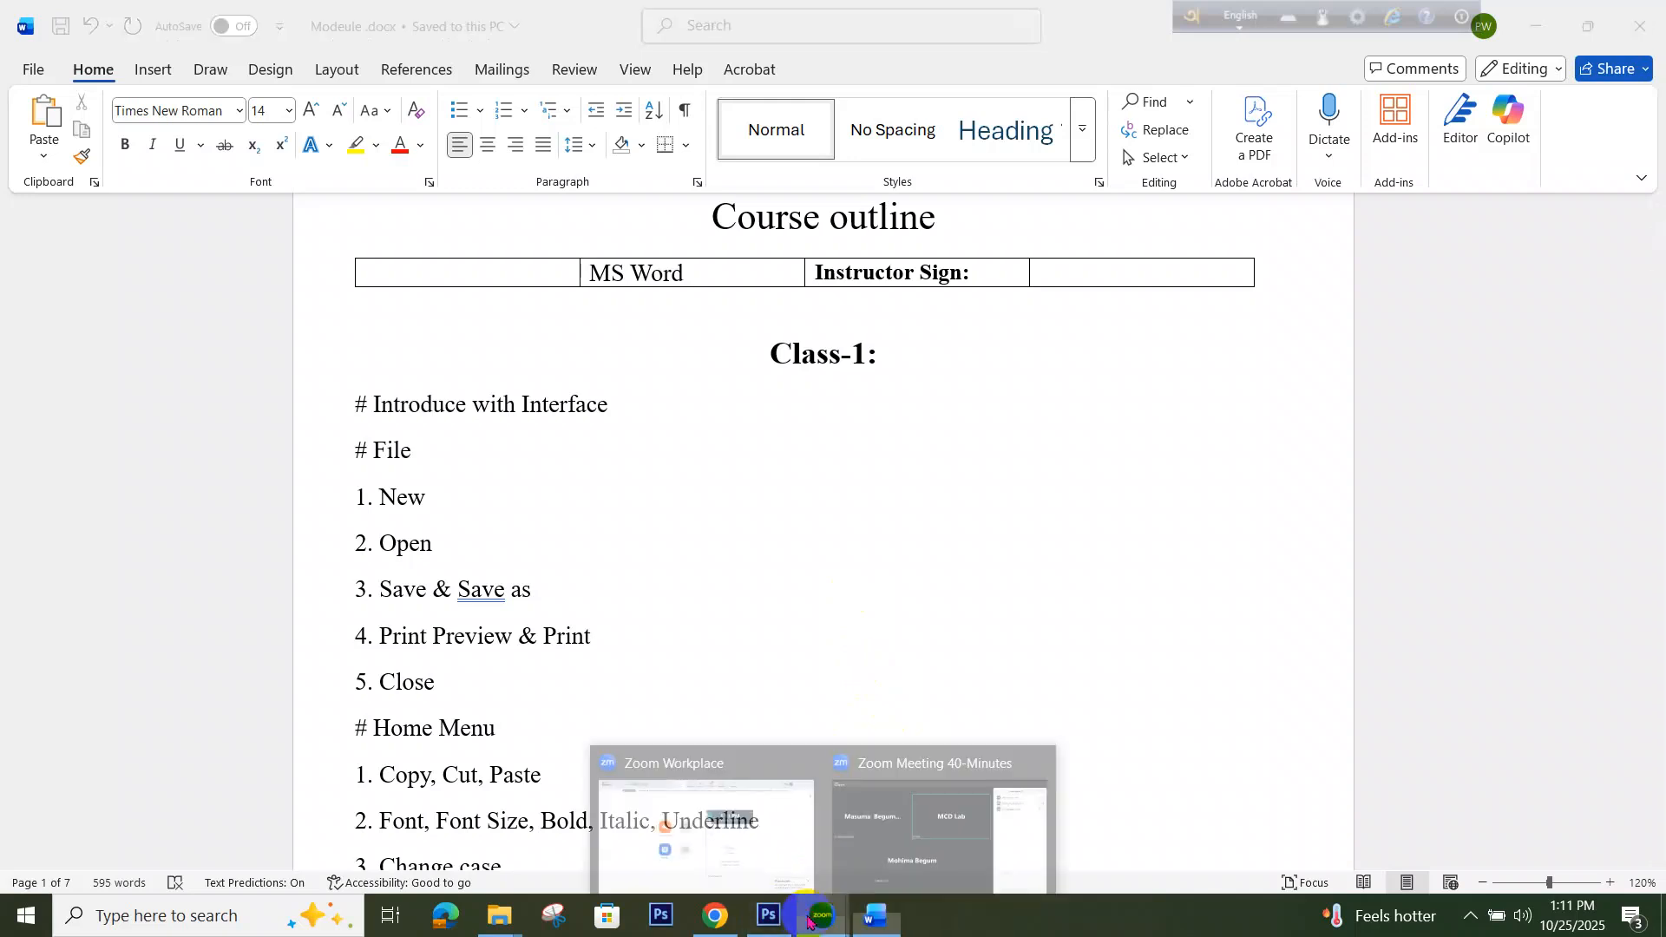
left_click(889, 838)
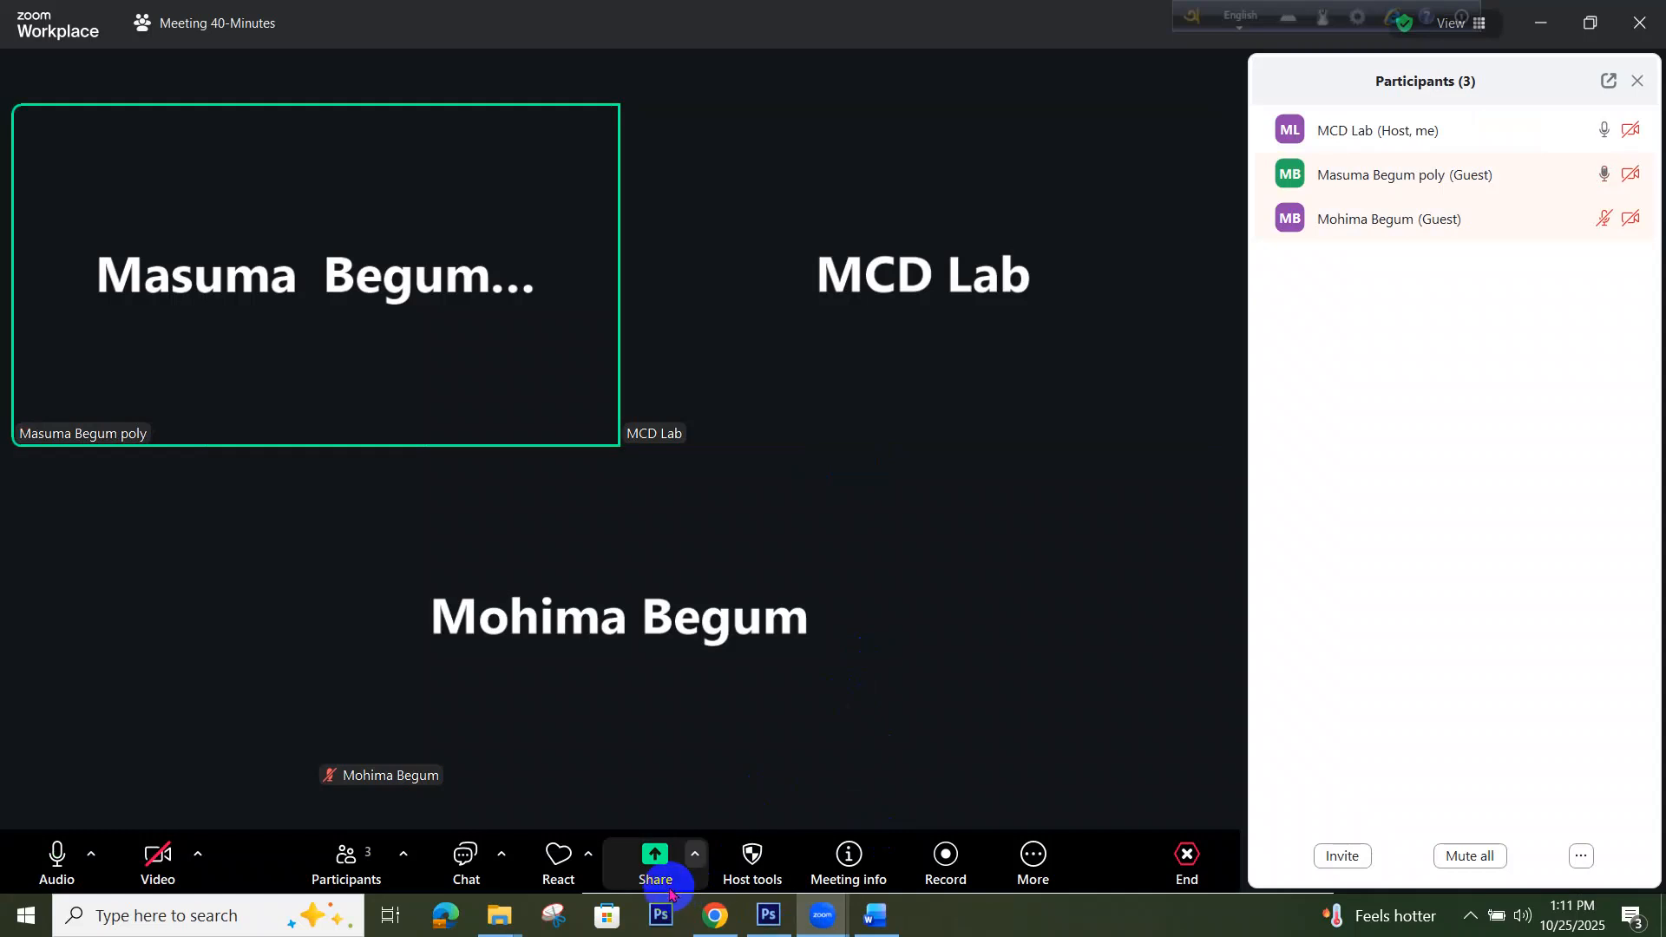
left_click(656, 859)
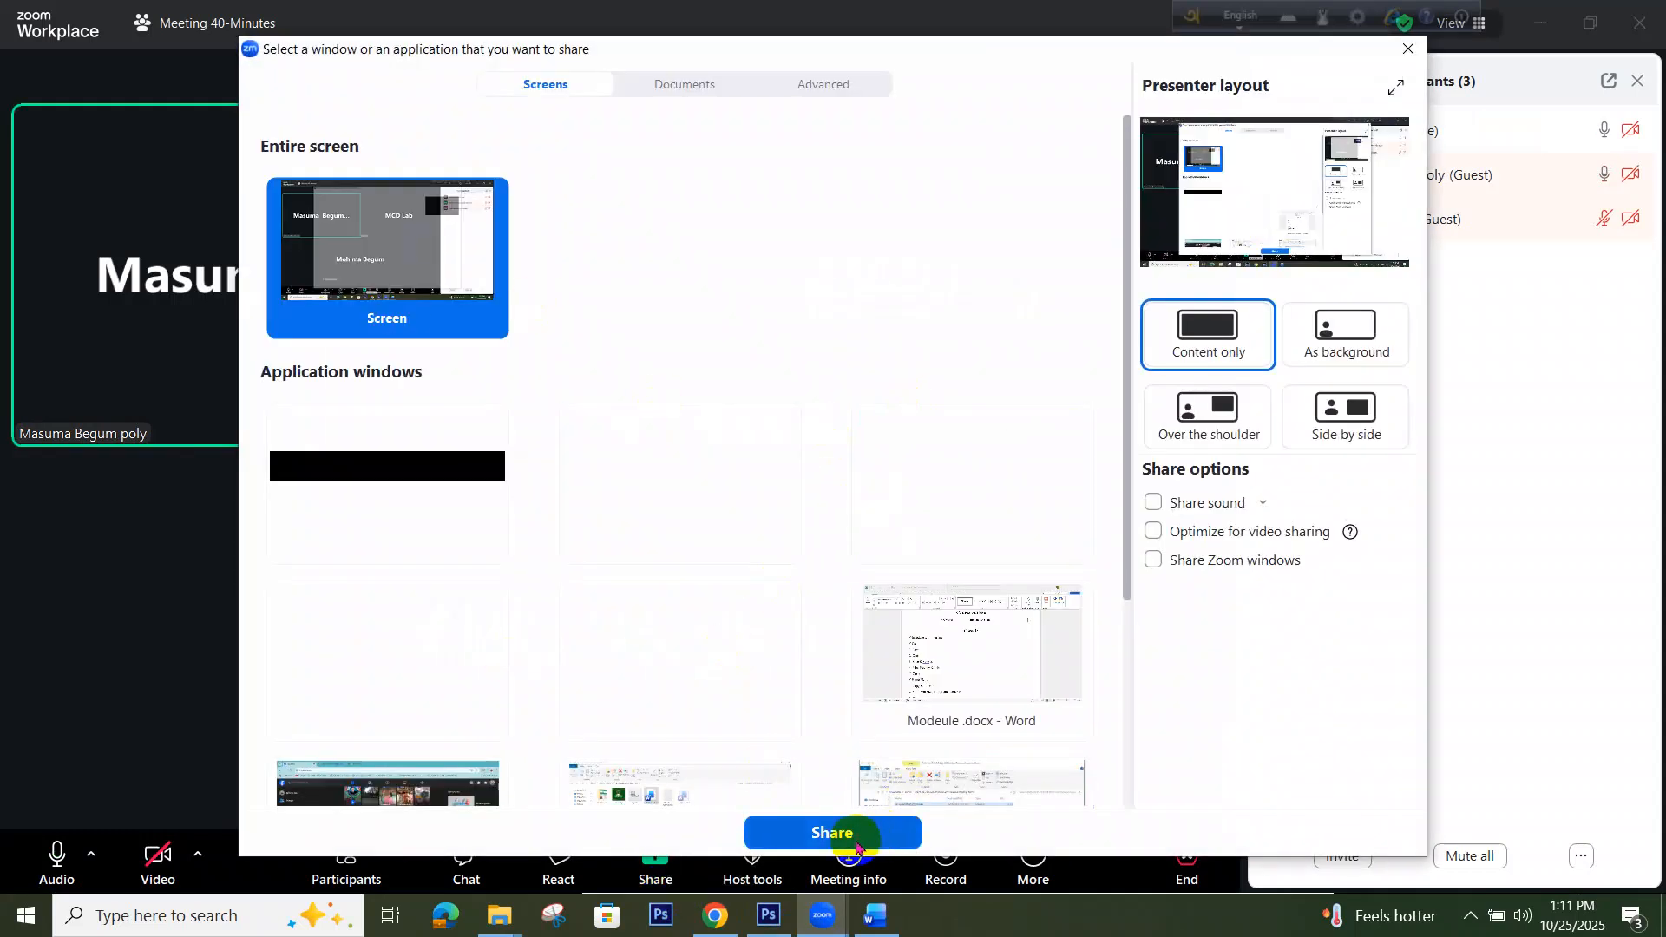
left_click(832, 833)
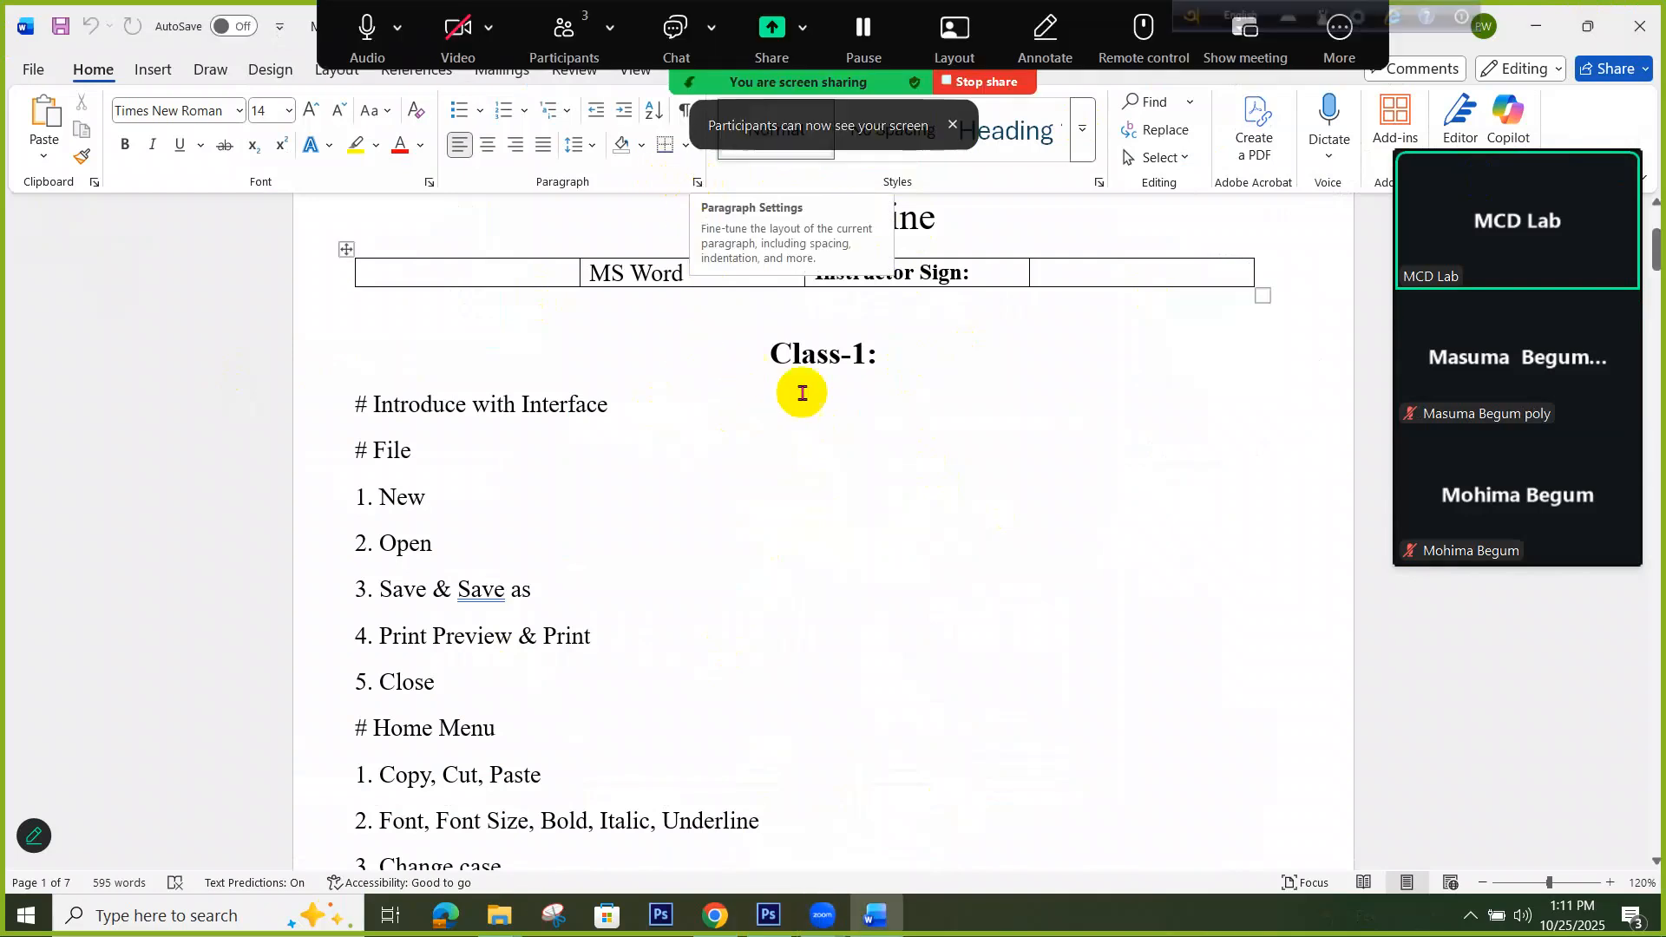
Minimize the Word, Chrome and Zoom windows to reveal the desktop, and refresh it
scroll(901, 525, "up", 3)
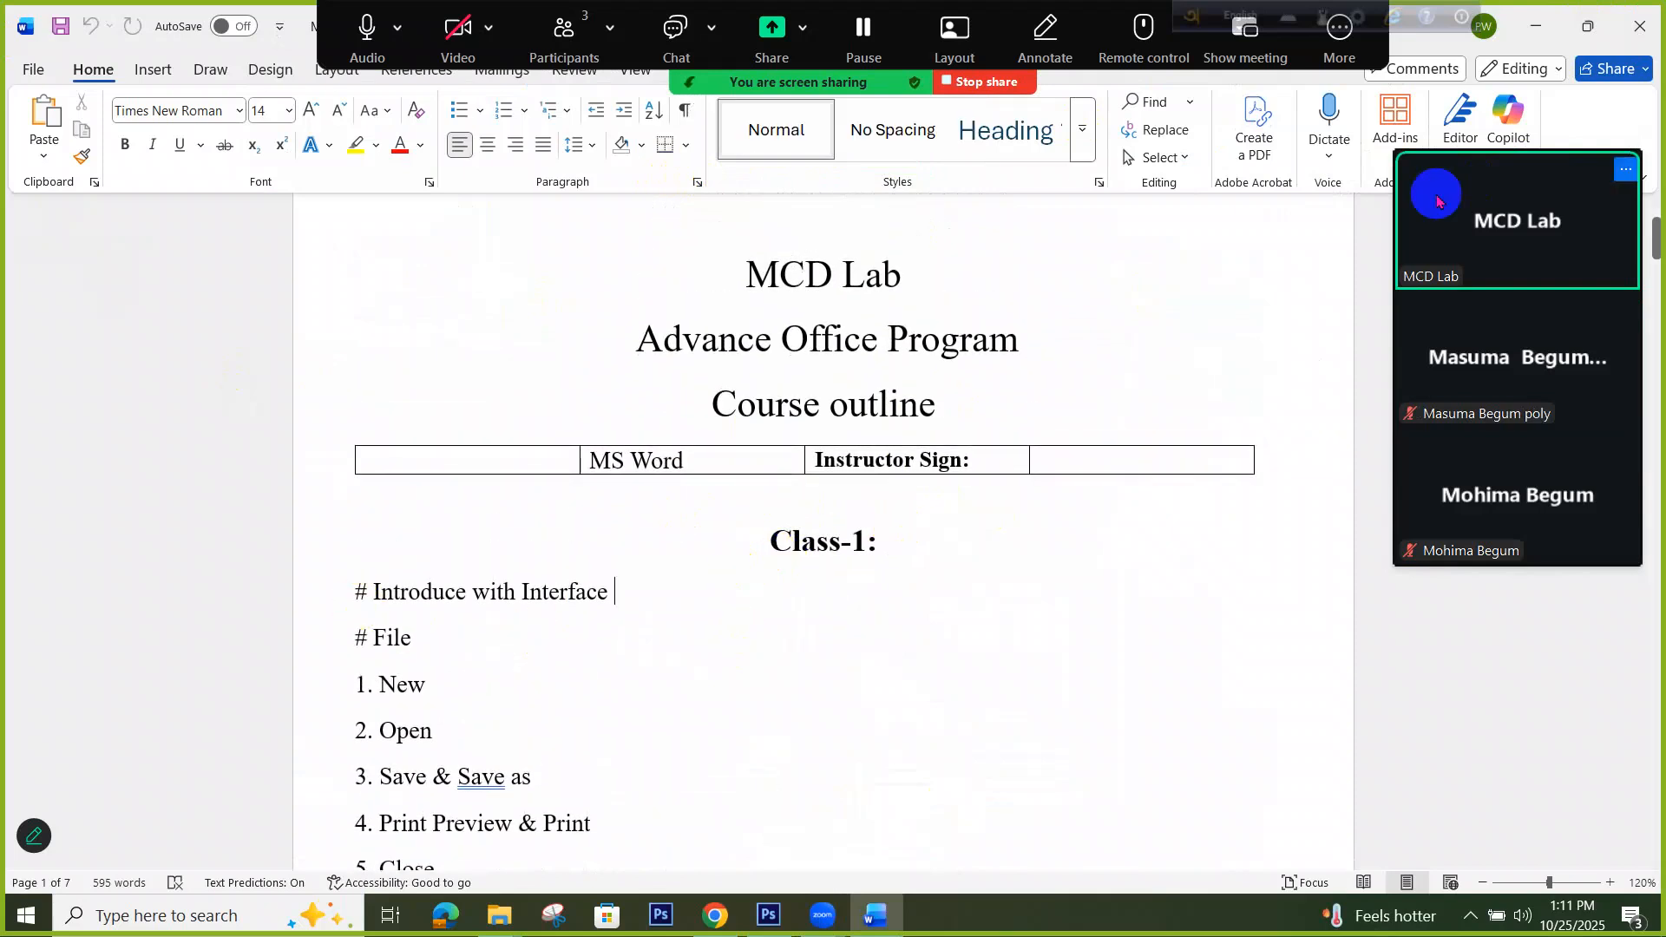
left_click(1545, 28)
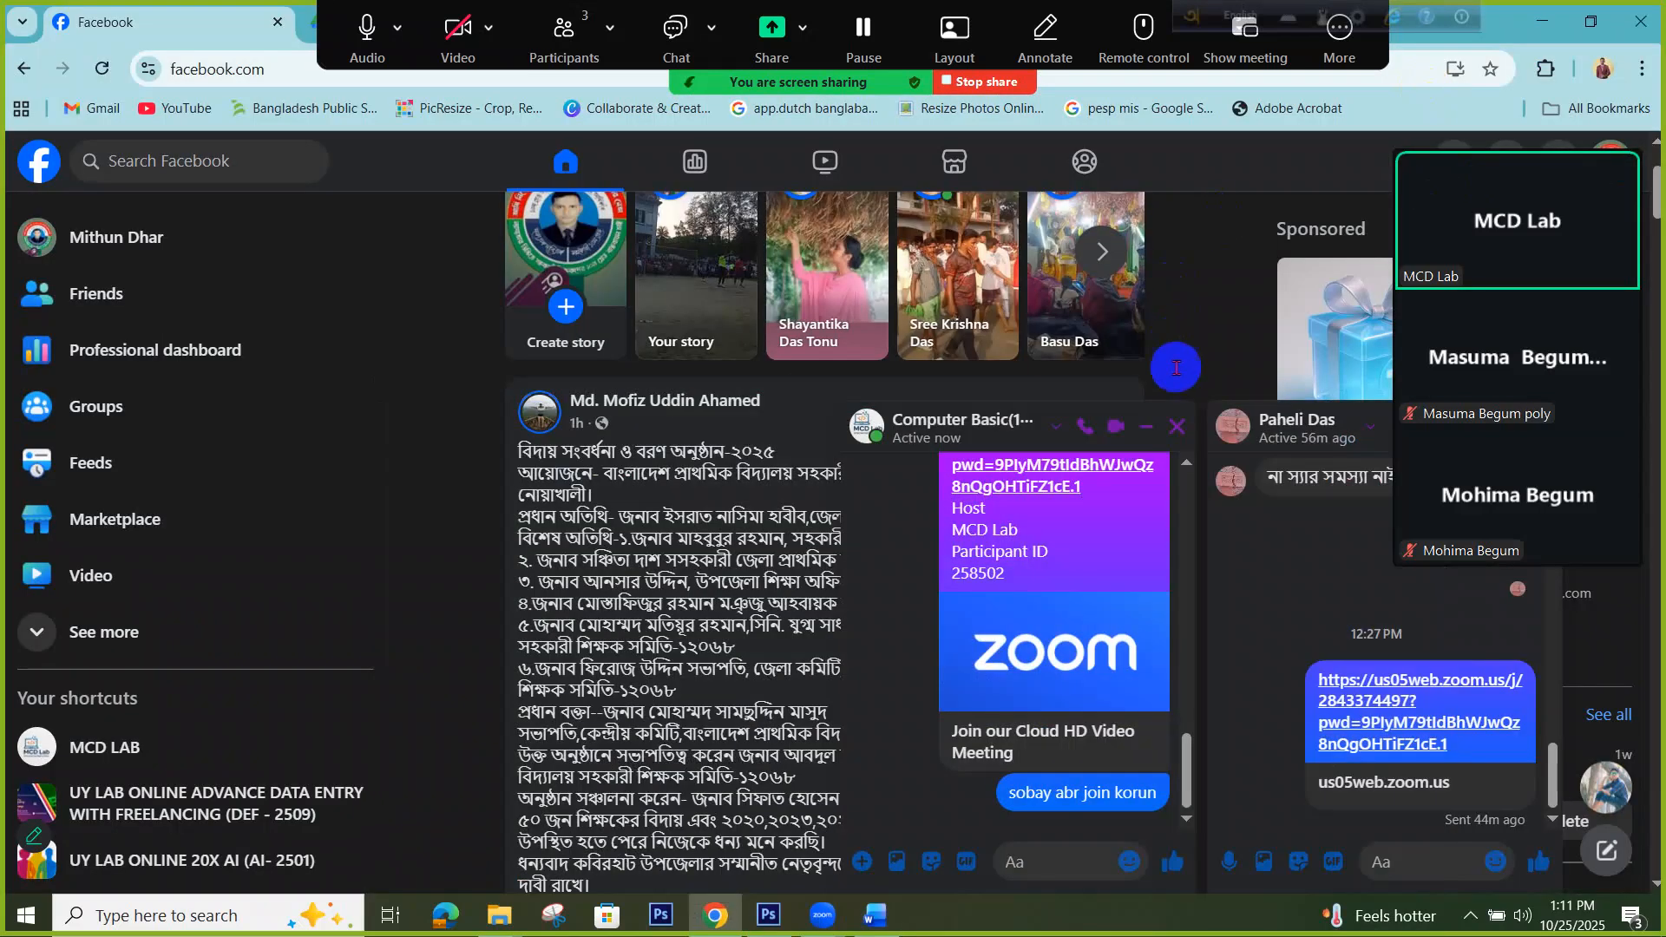
left_click(1542, 26)
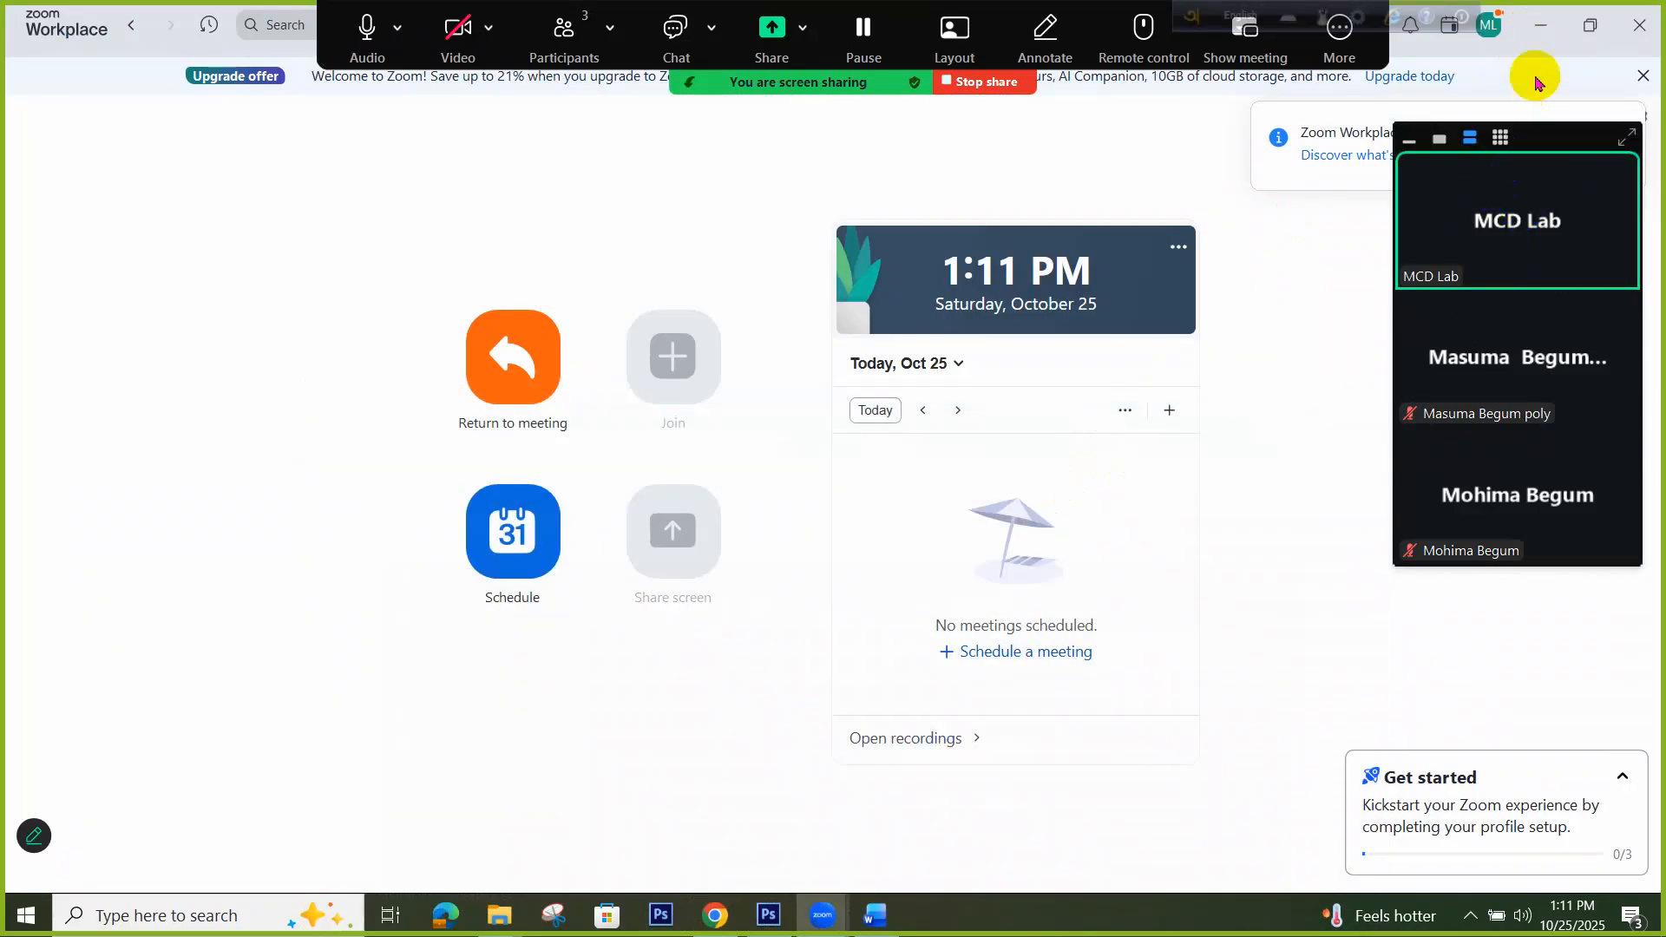
left_click(1542, 26)
left_click(1536, 12)
right_click(1182, 347)
left_click(1192, 415)
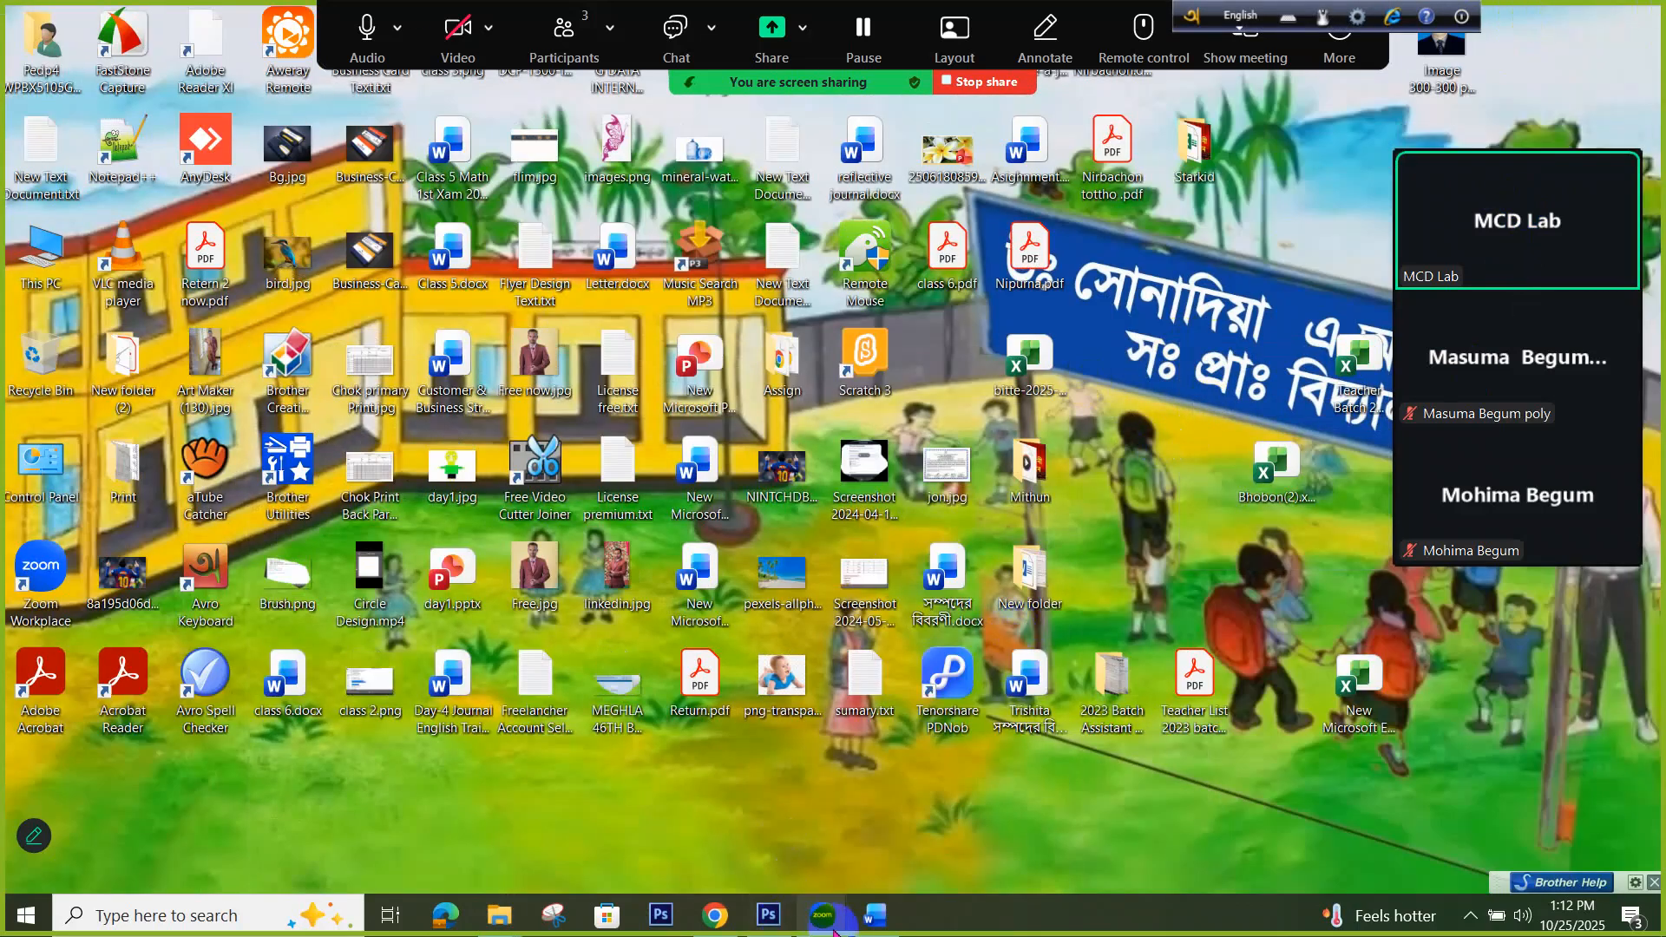
Switch to Modeule.docx in Word and select the "Introduce with Interface" topic under Class-1
left_click(875, 916)
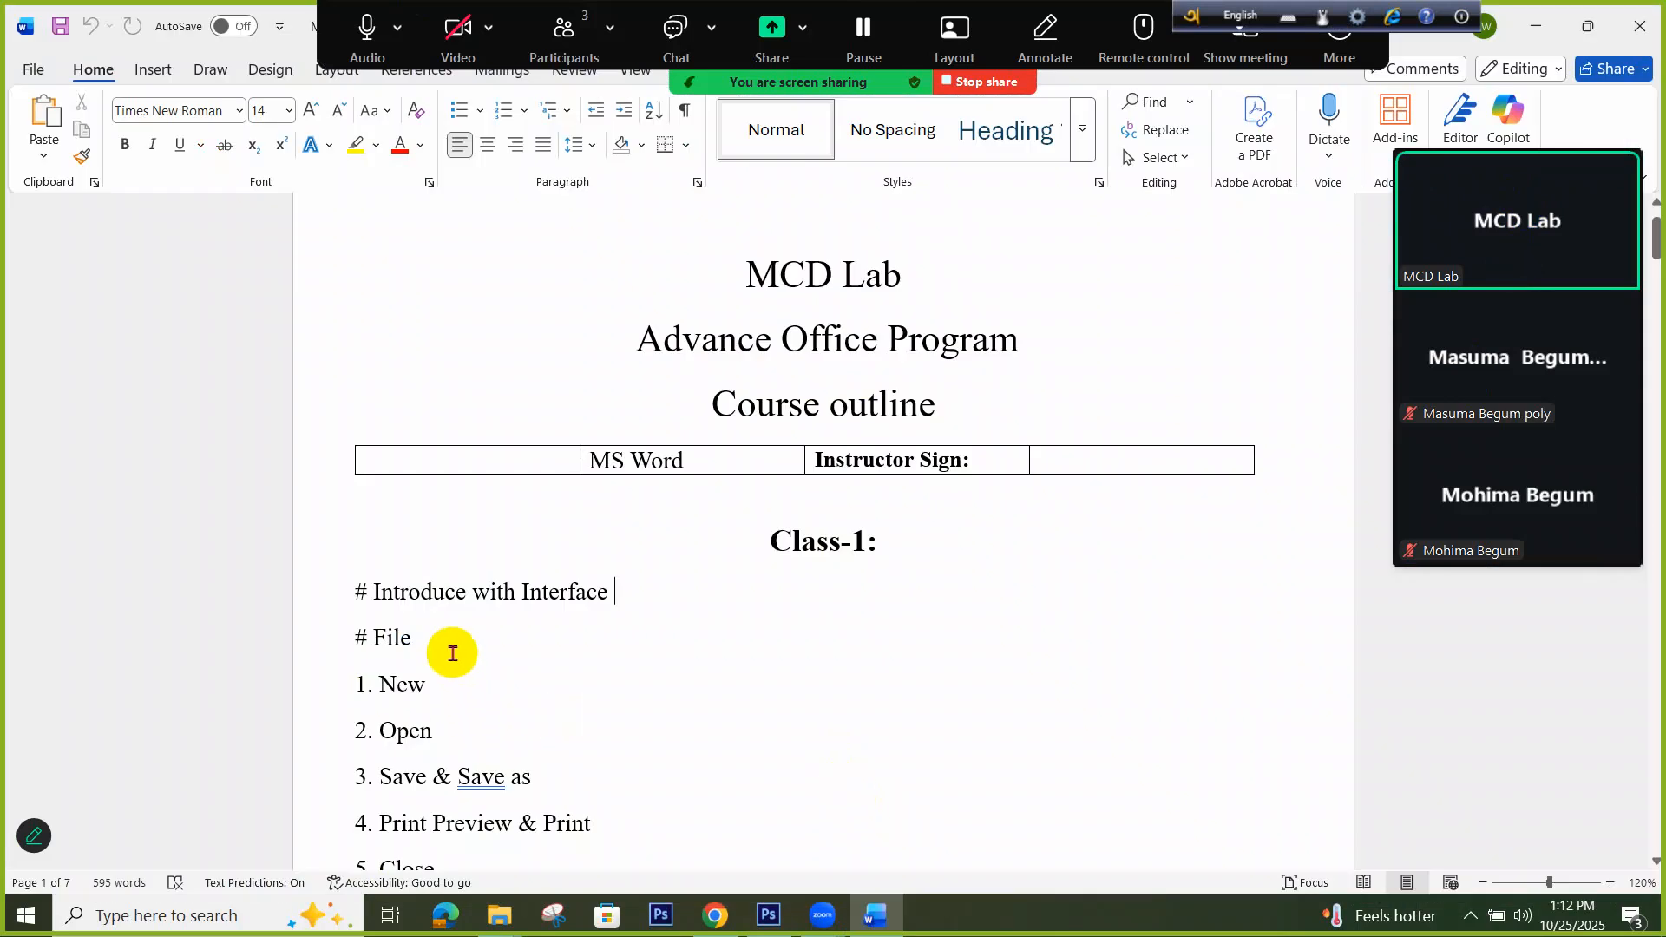
left_click(627, 596)
left_click_drag(628, 595, 424, 586)
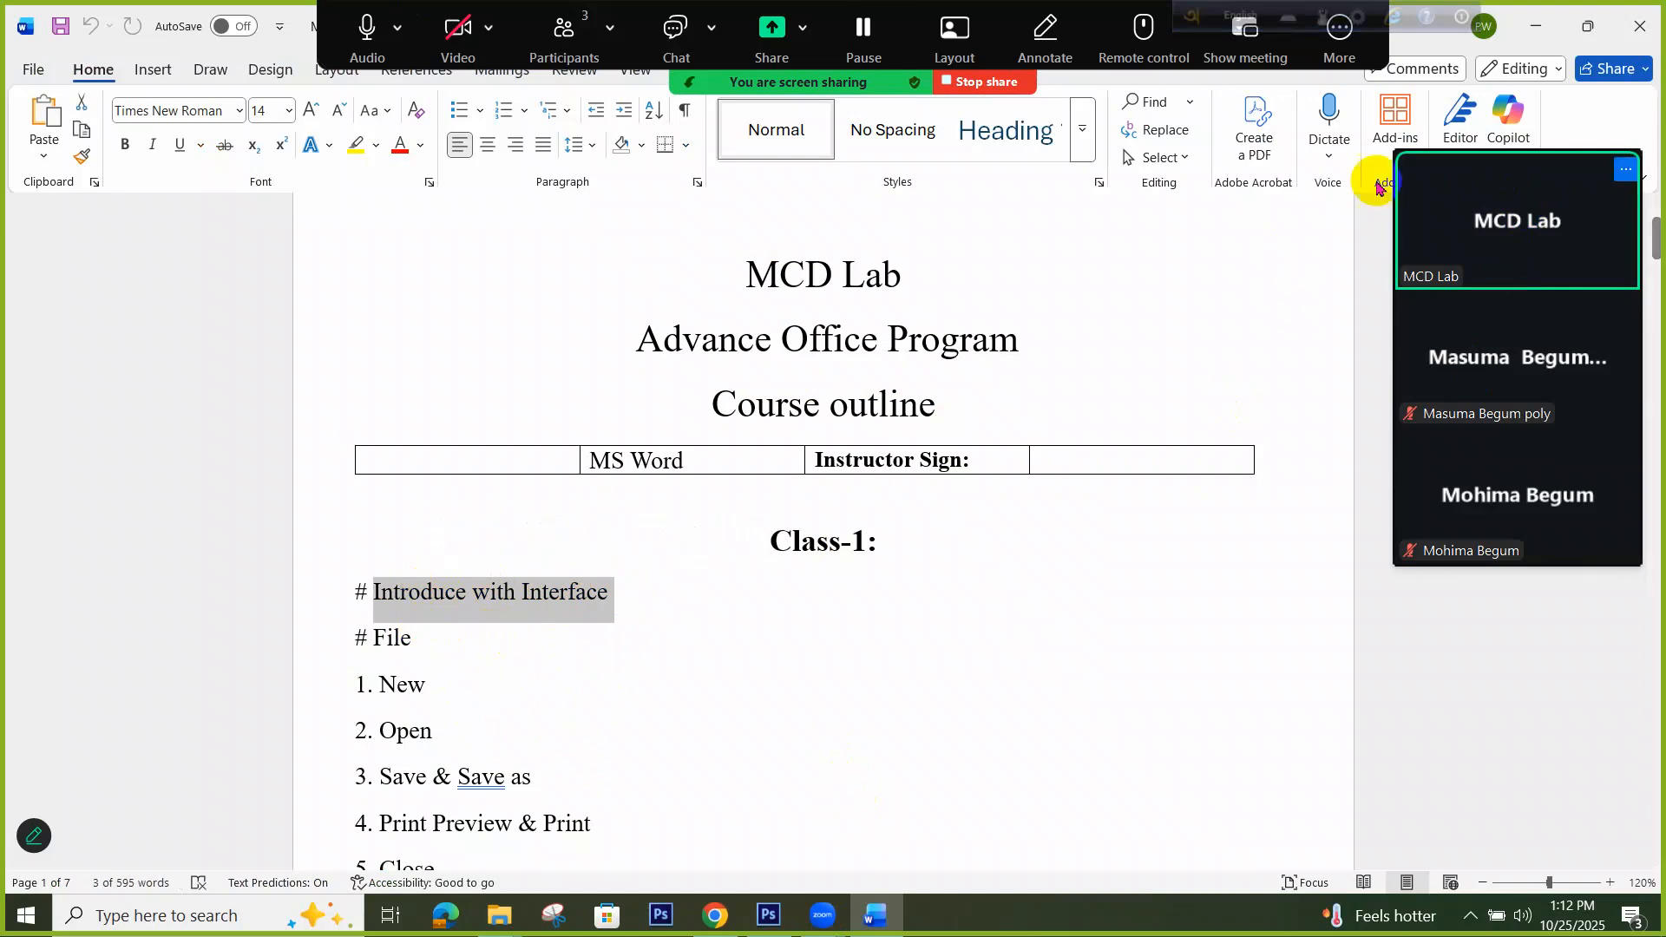
Minimize the course outline document and refresh the desktop again
left_click(1535, 26)
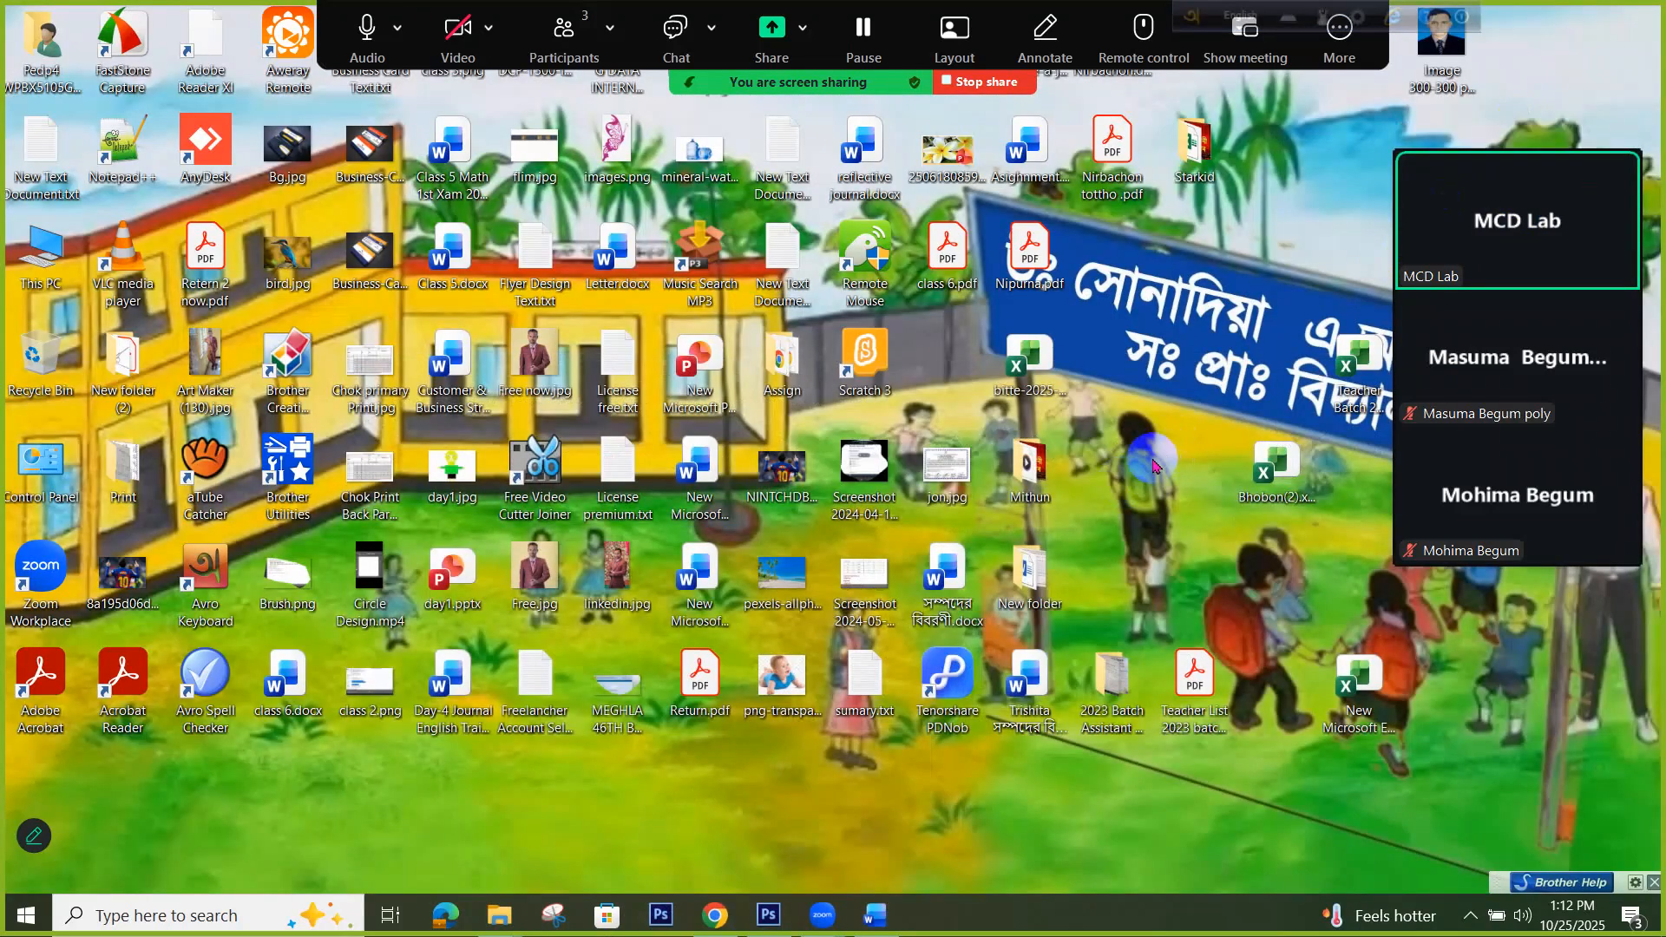
right_click(1146, 388)
mouse_move(1176, 415)
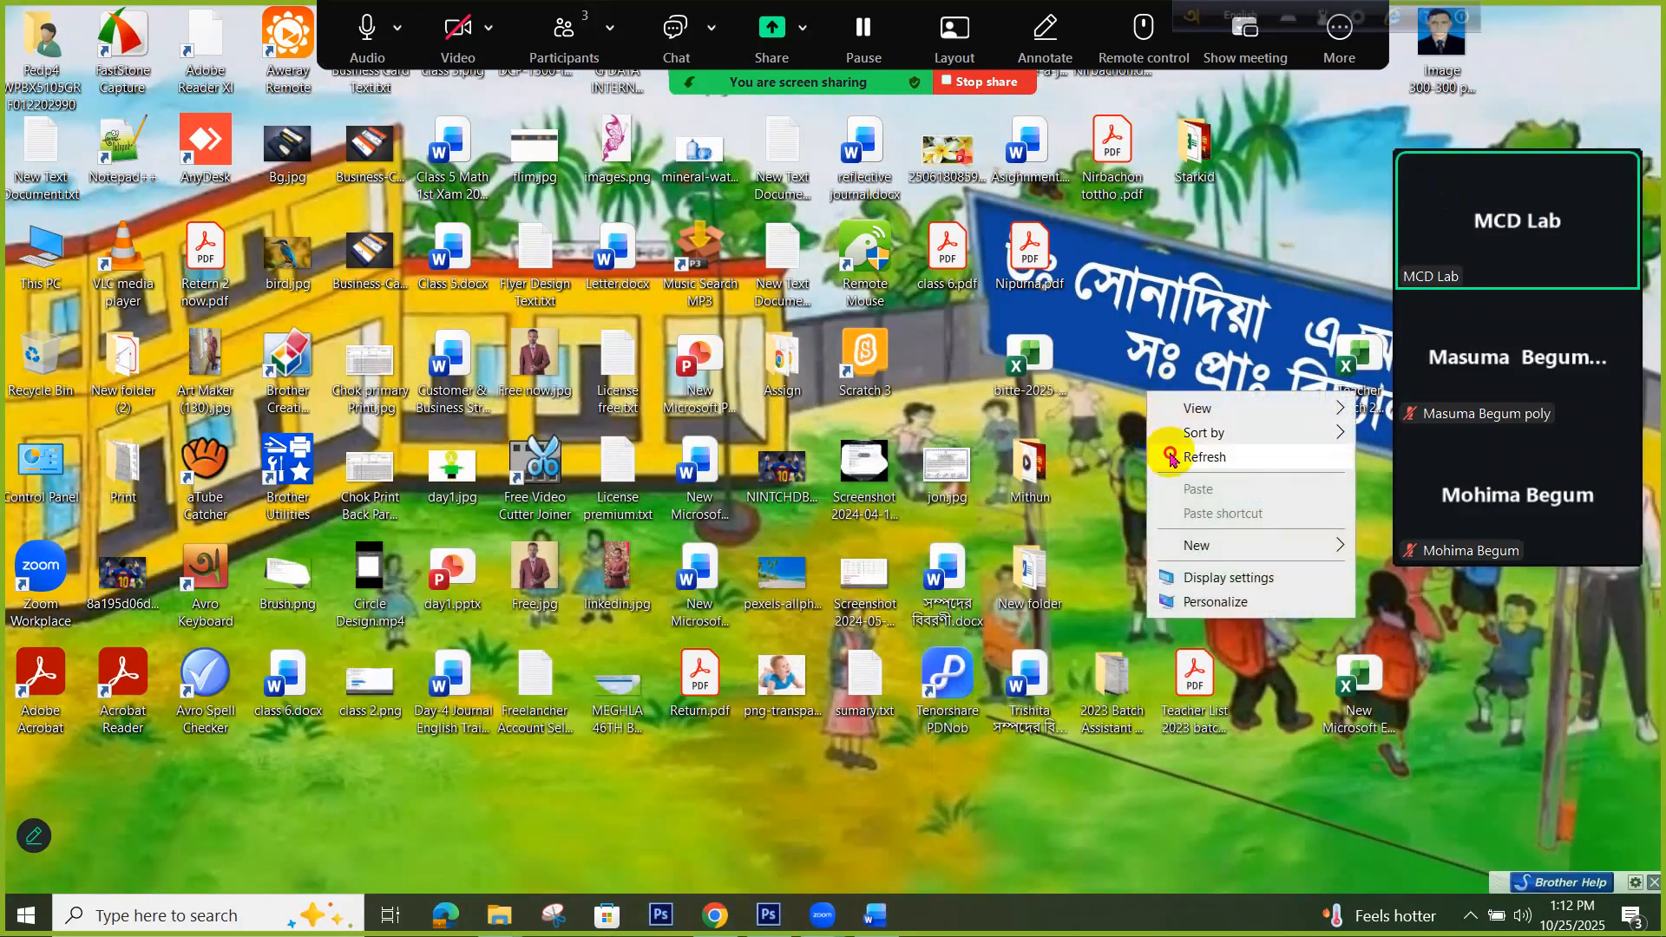
left_click(1170, 460)
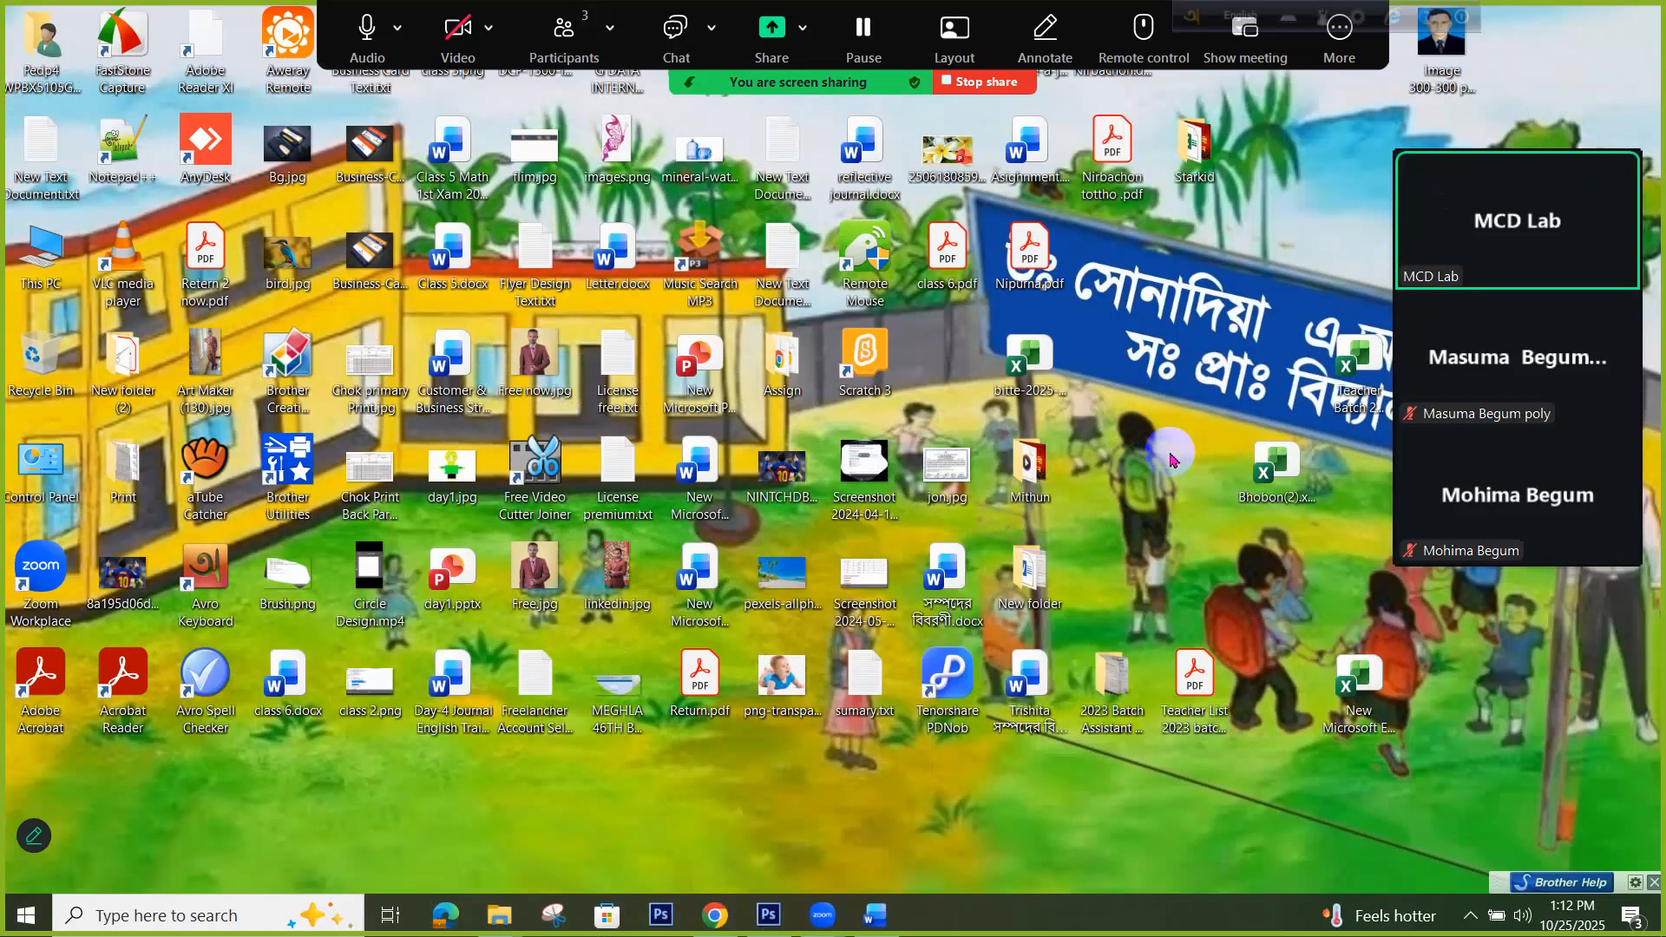
Create a new Microsoft Word document on the desktop with its default name, and delete it
right_click(1120, 299)
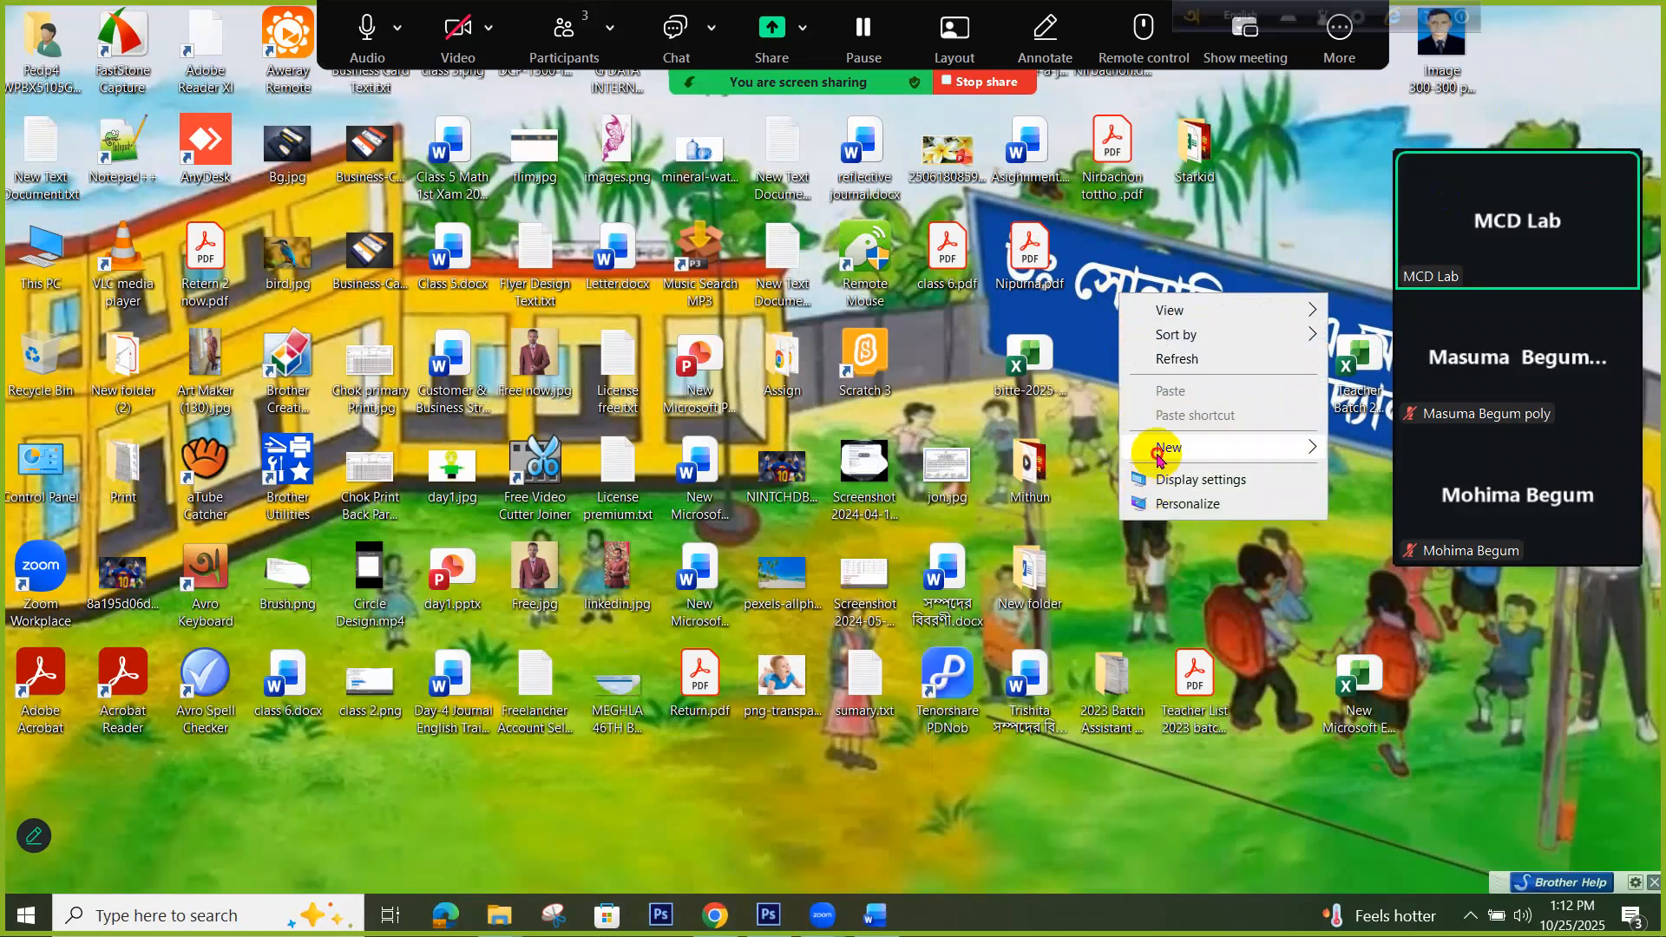
mouse_move(1157, 447)
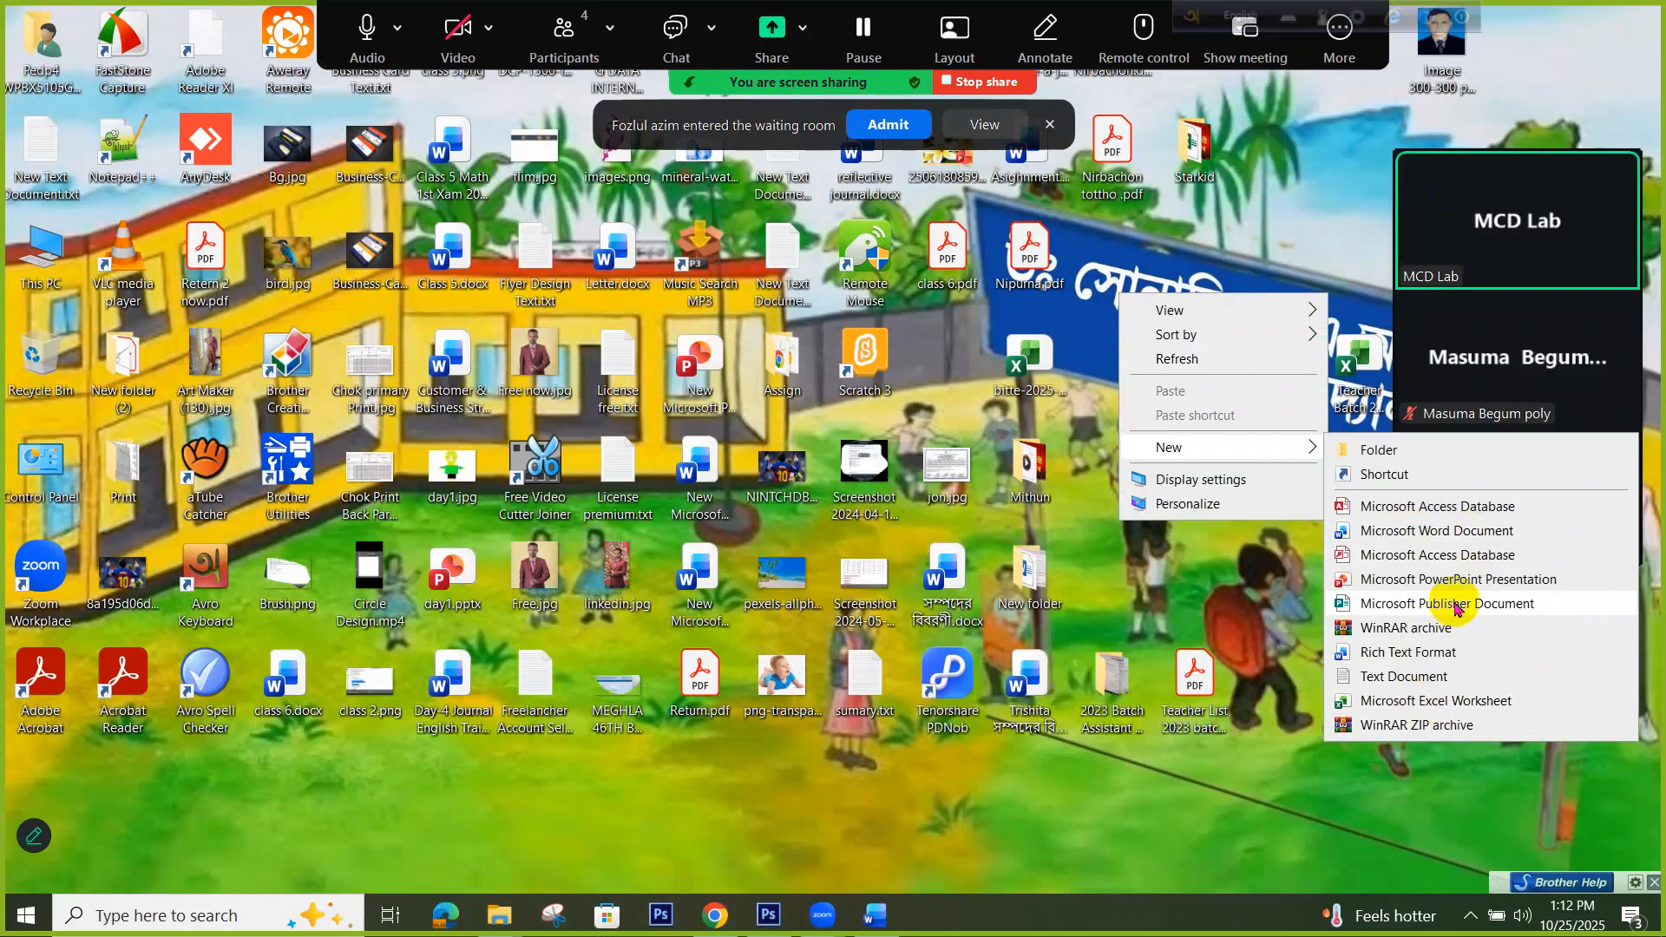
left_click(1437, 531)
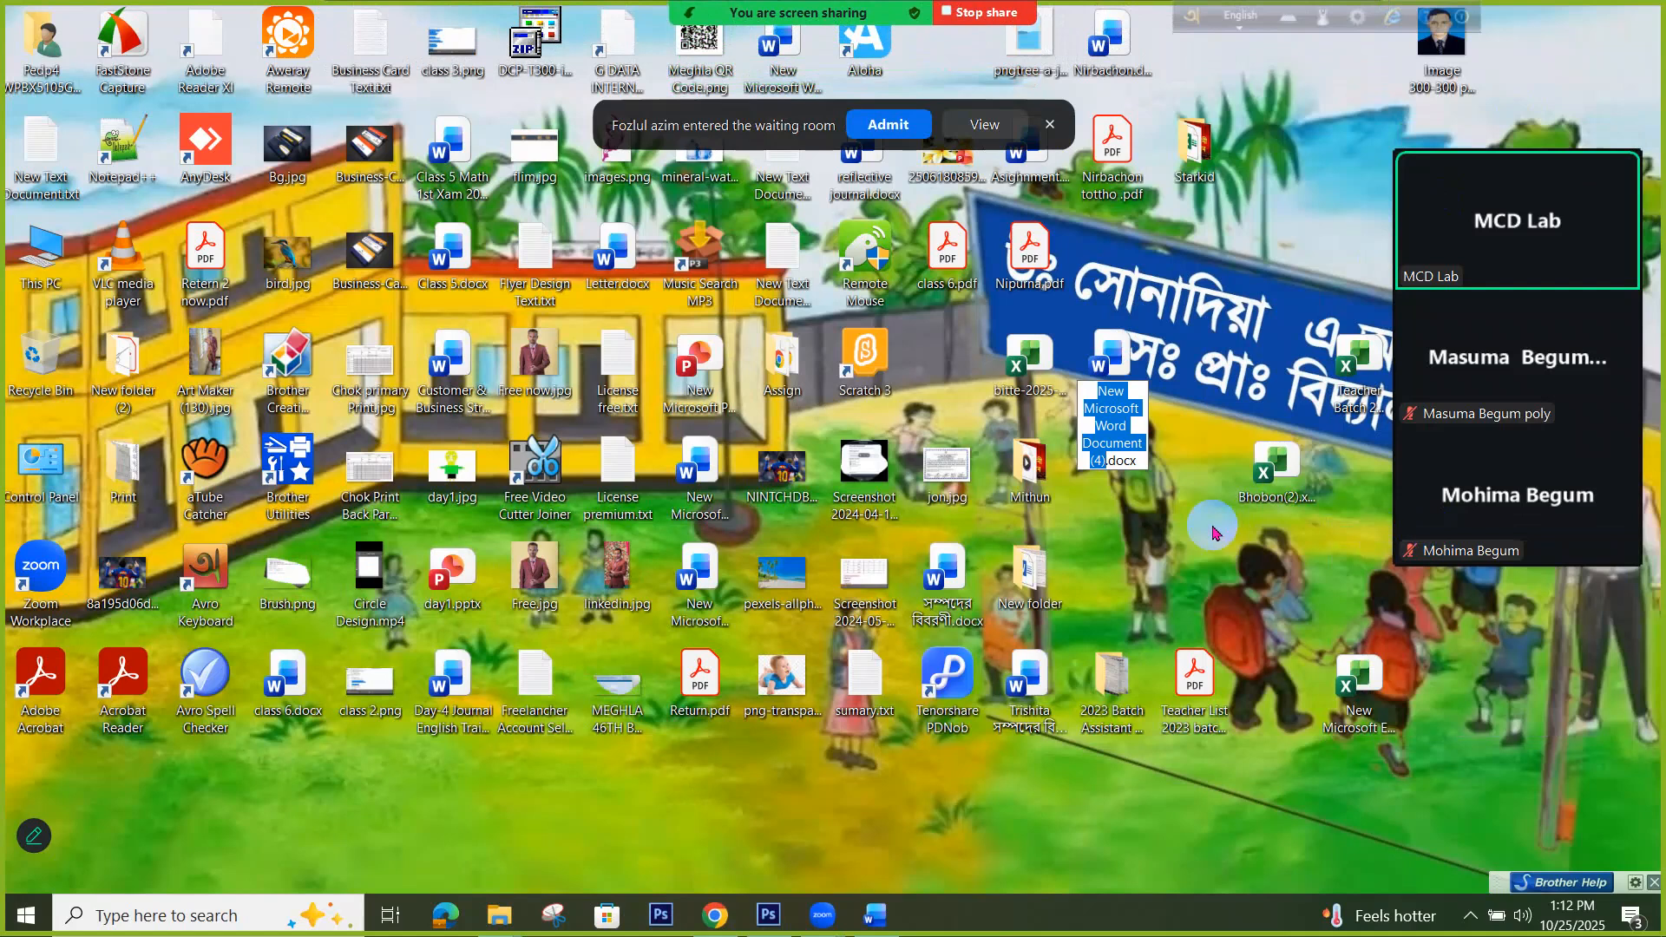
key("Return")
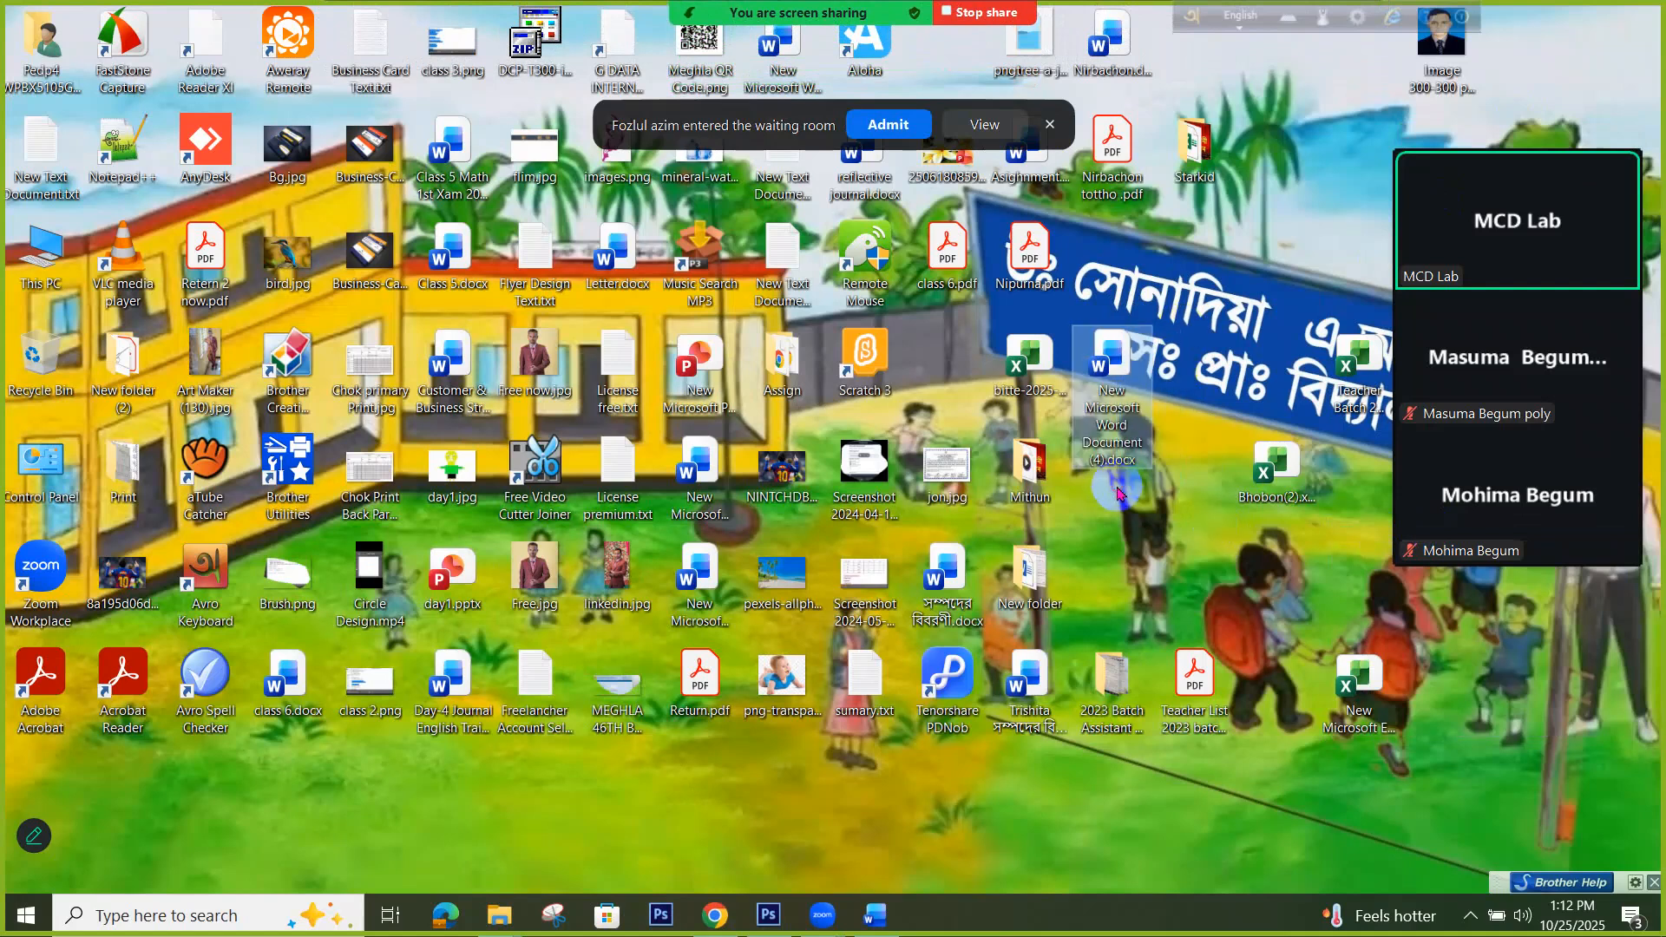
key("Delete")
Browse the file types that can be created on the desktop and the list of installed apps
right_click(1126, 380)
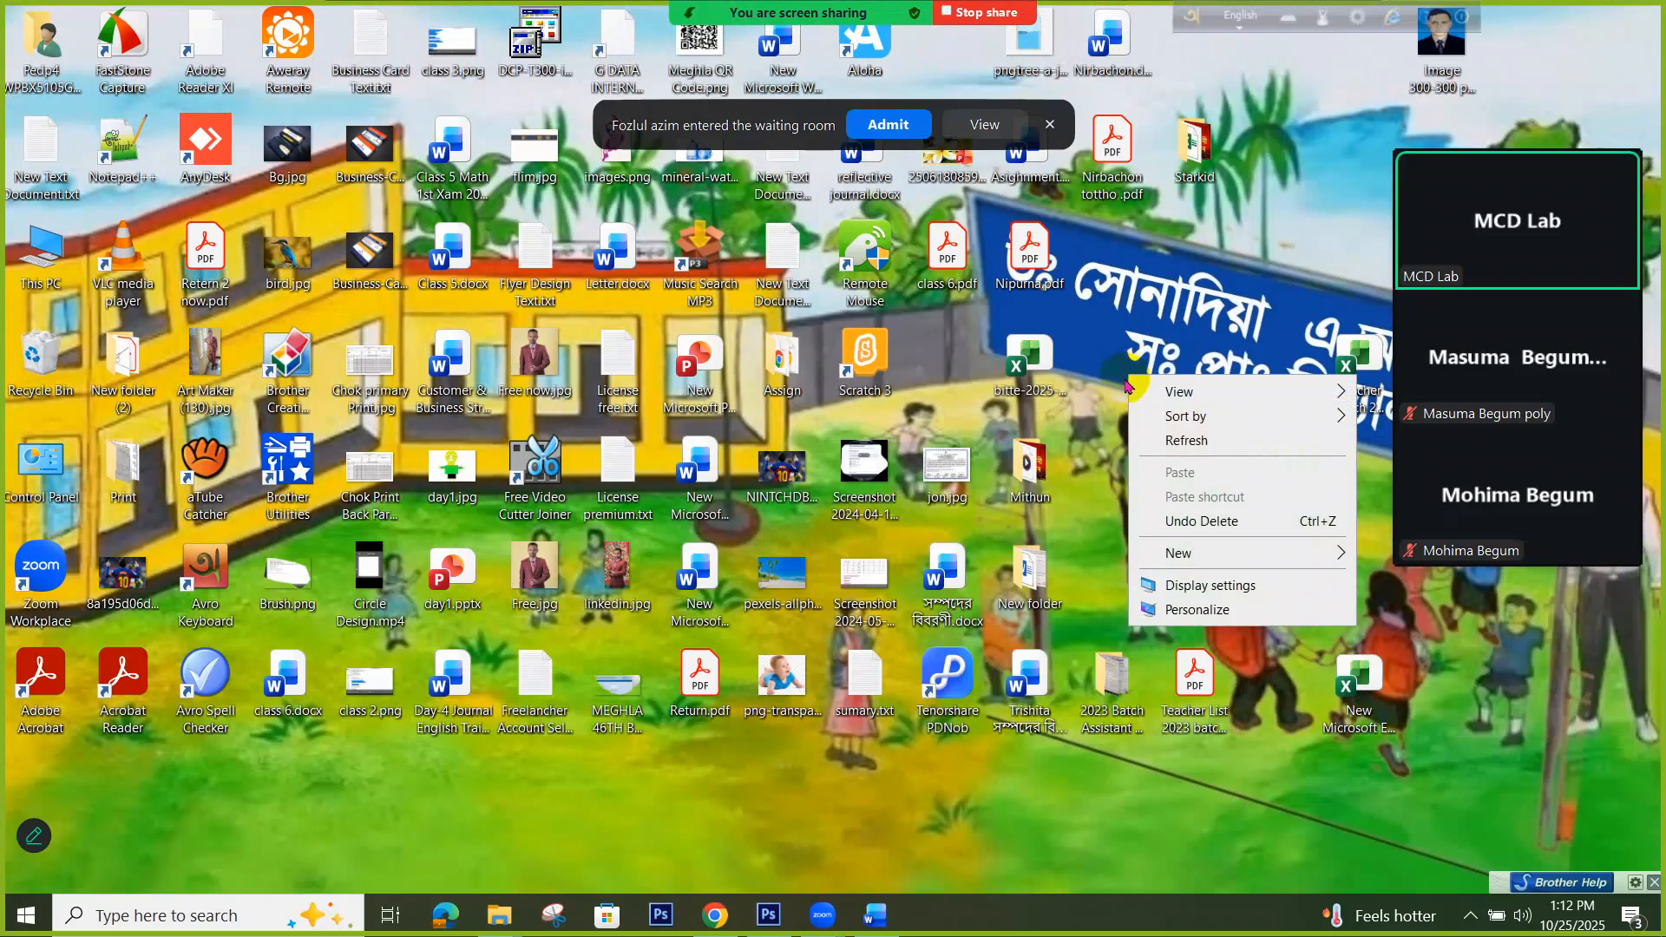
mouse_move(1182, 552)
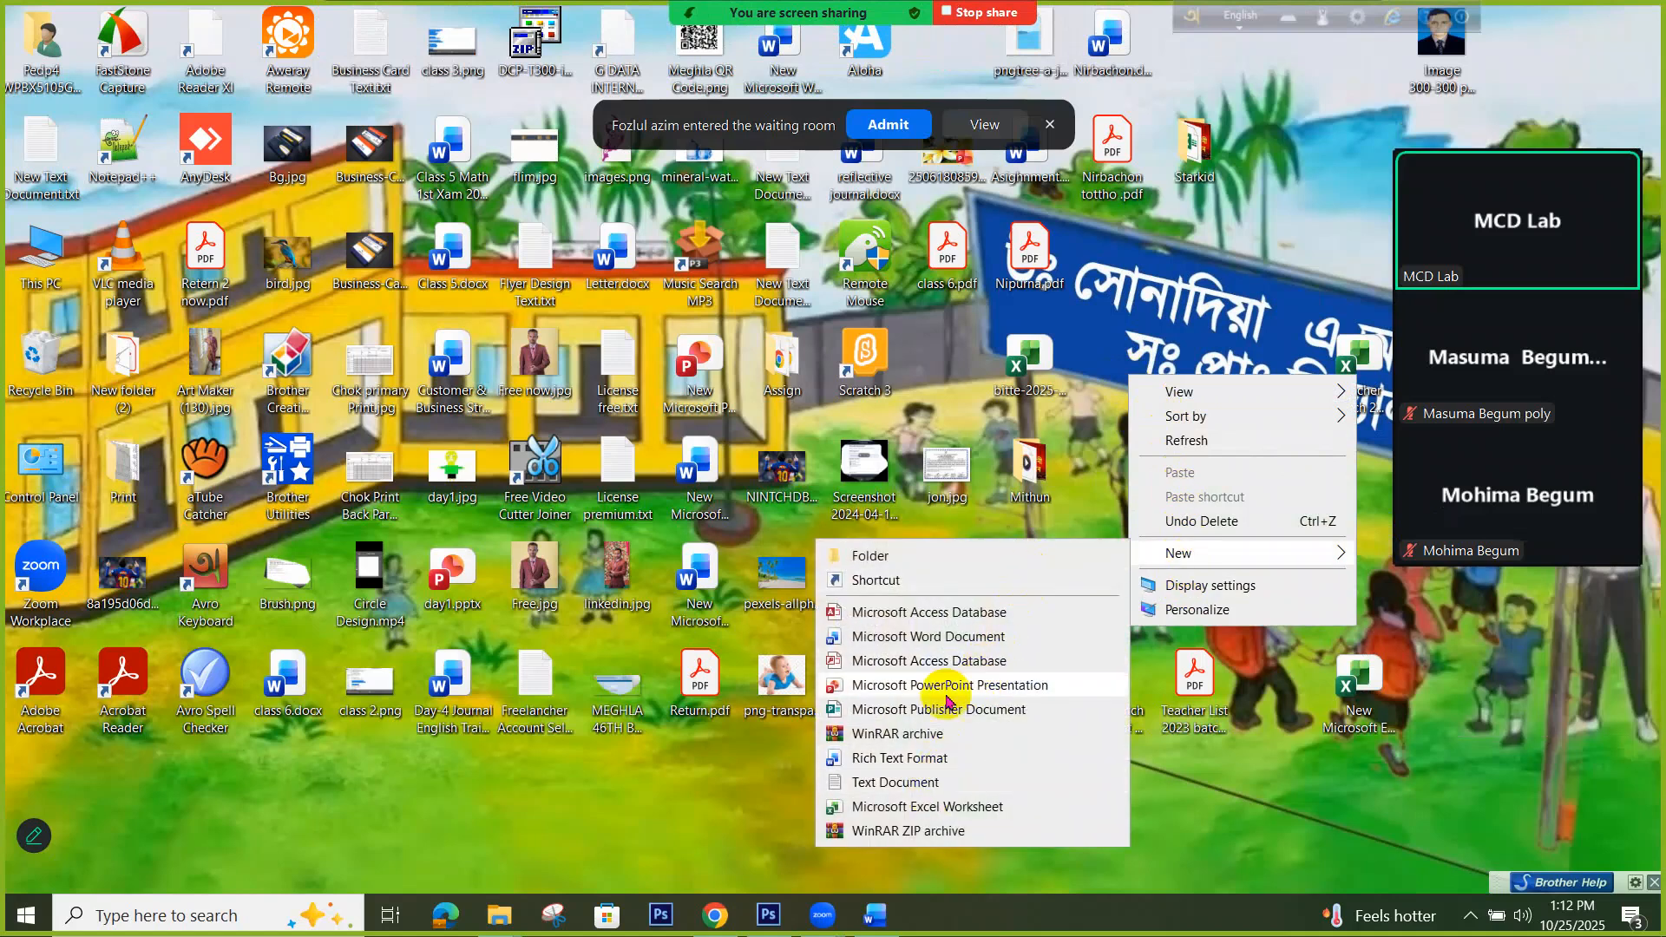
left_click(1170, 290)
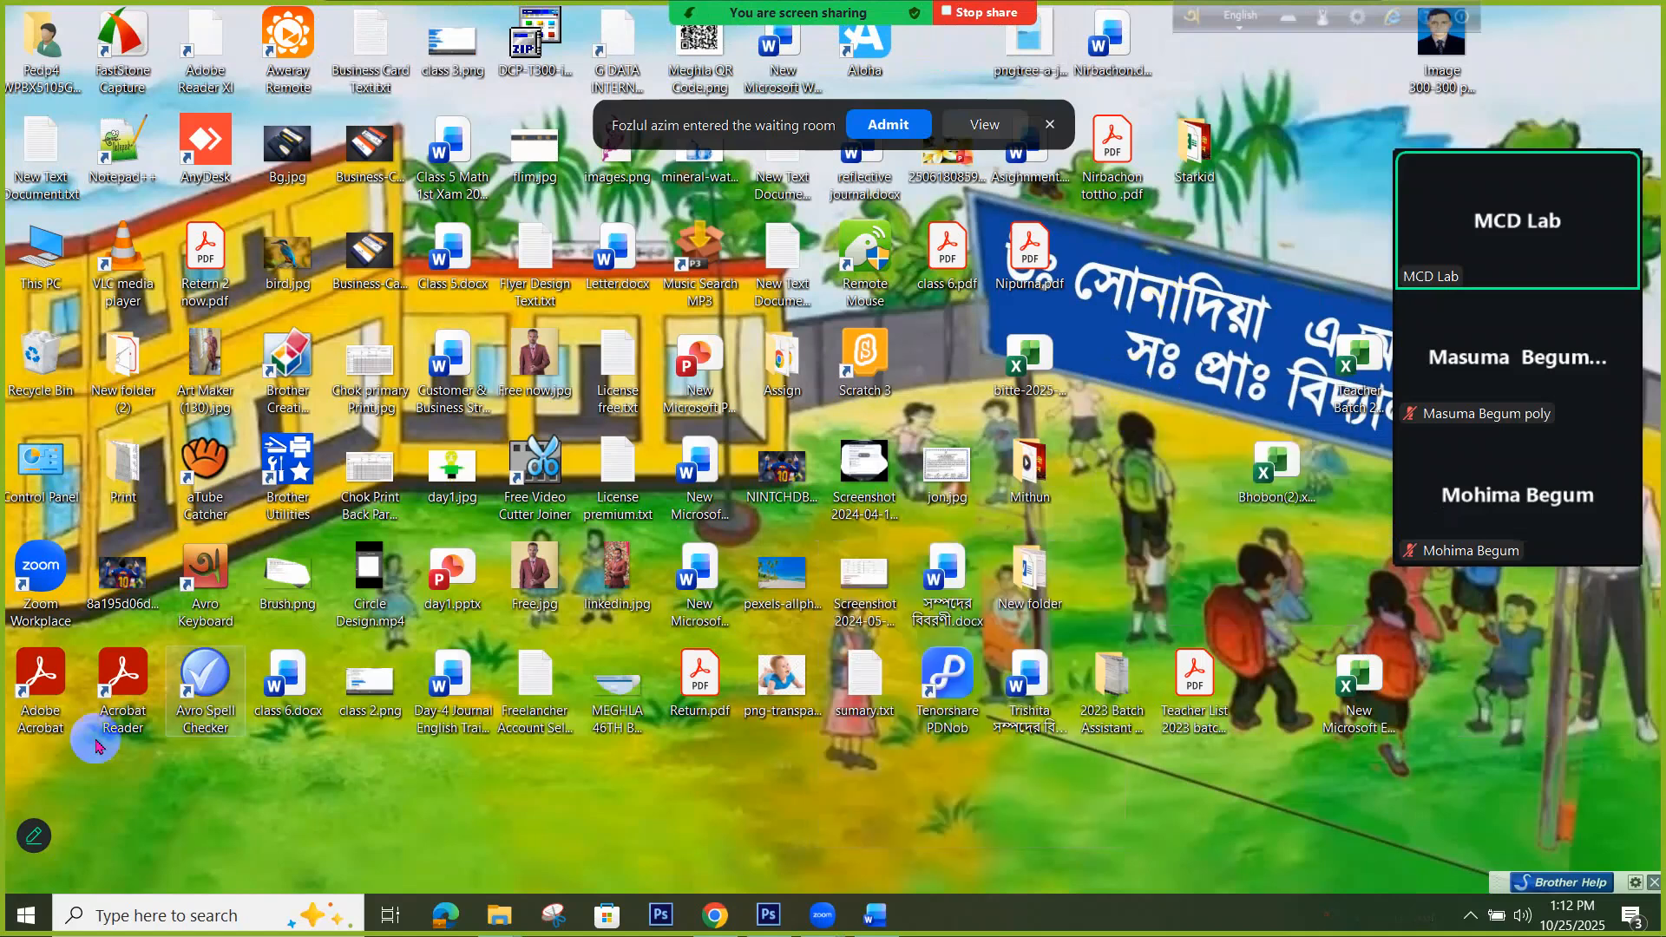
left_click(24, 916)
scroll(131, 685, "down", 5)
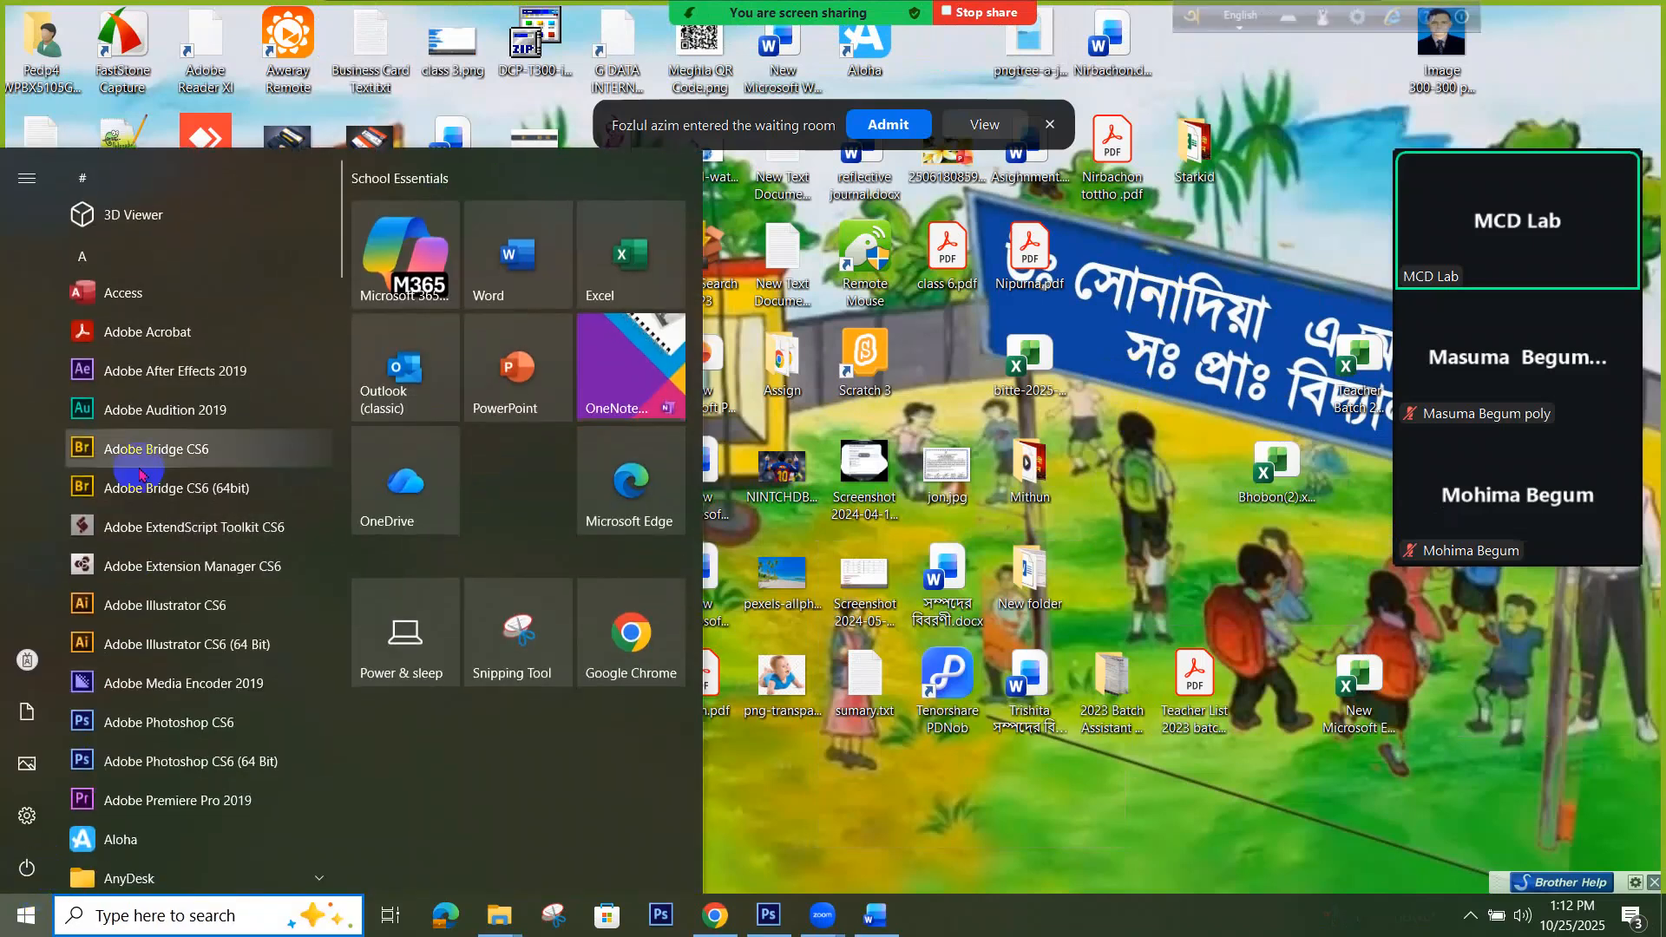
scroll(132, 686, "down", 10)
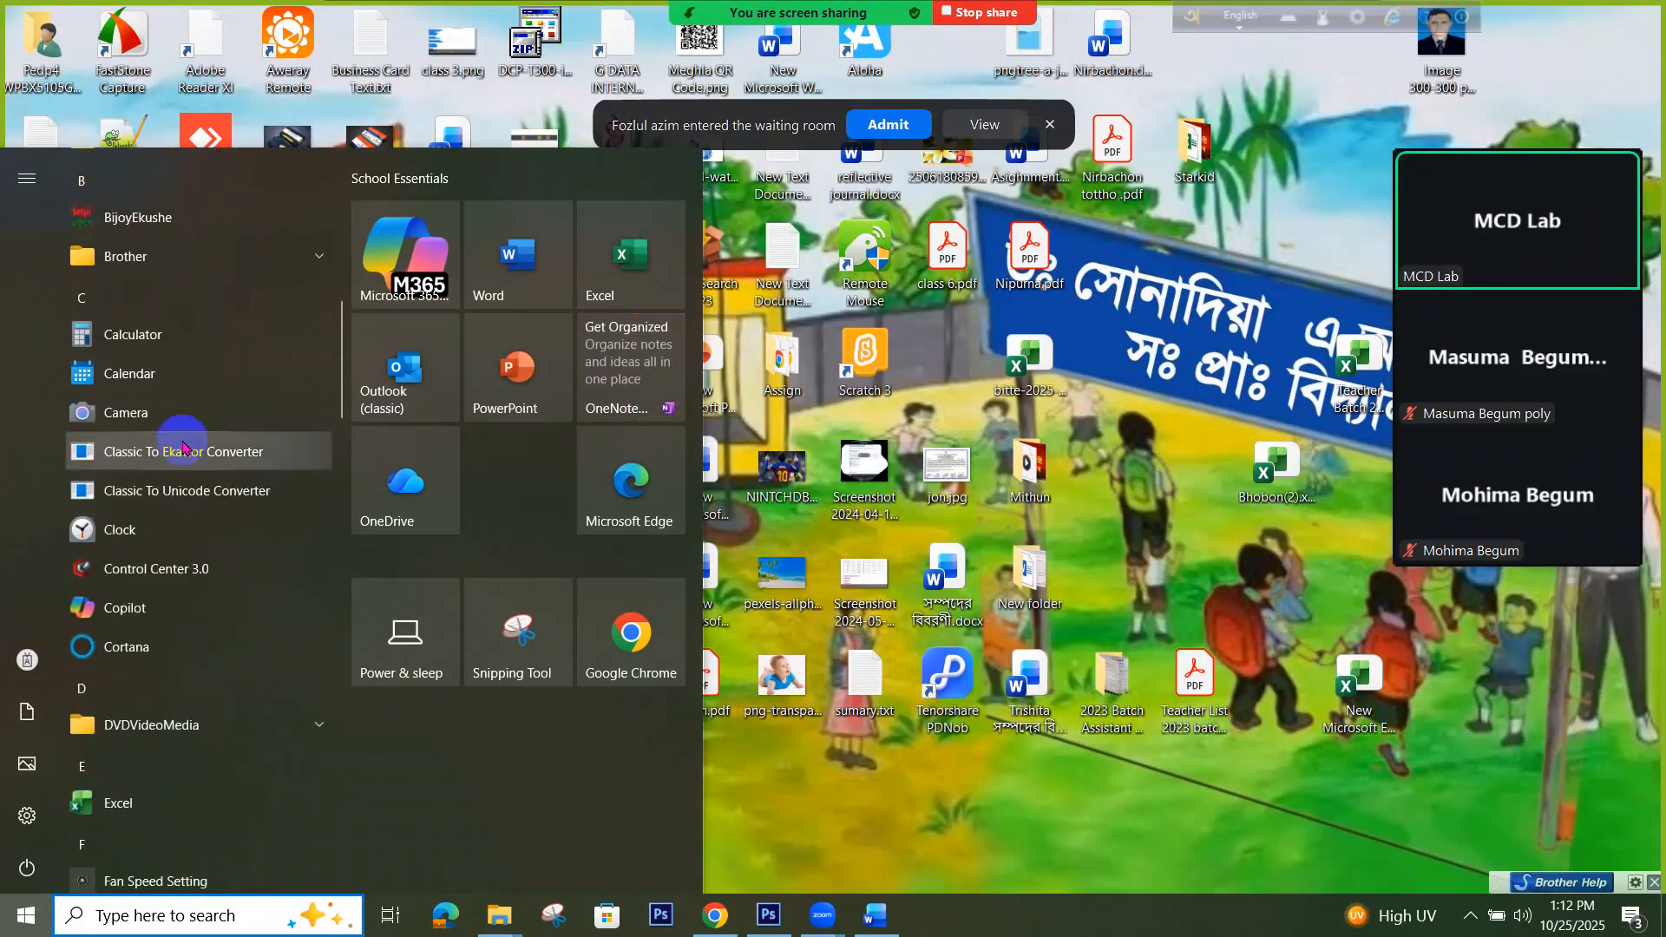
scroll(162, 564, "up", 6)
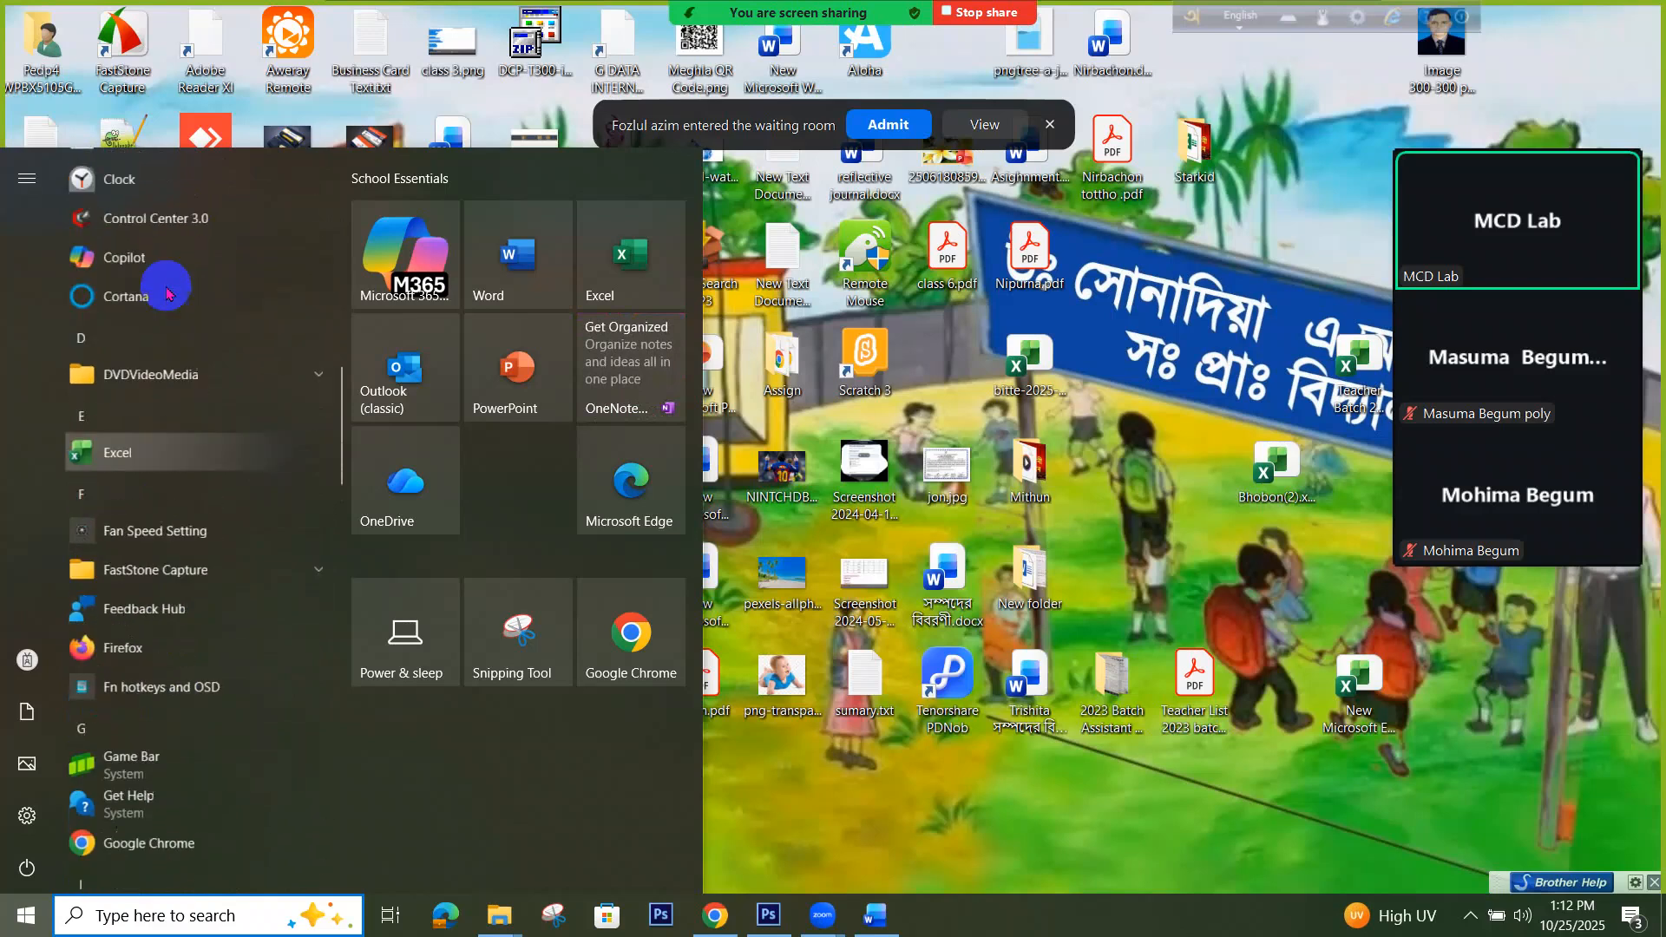
scroll(152, 390, "down", 4)
Search the computer for "off" to look up the Office apps, and close the search results
left_click(126, 912)
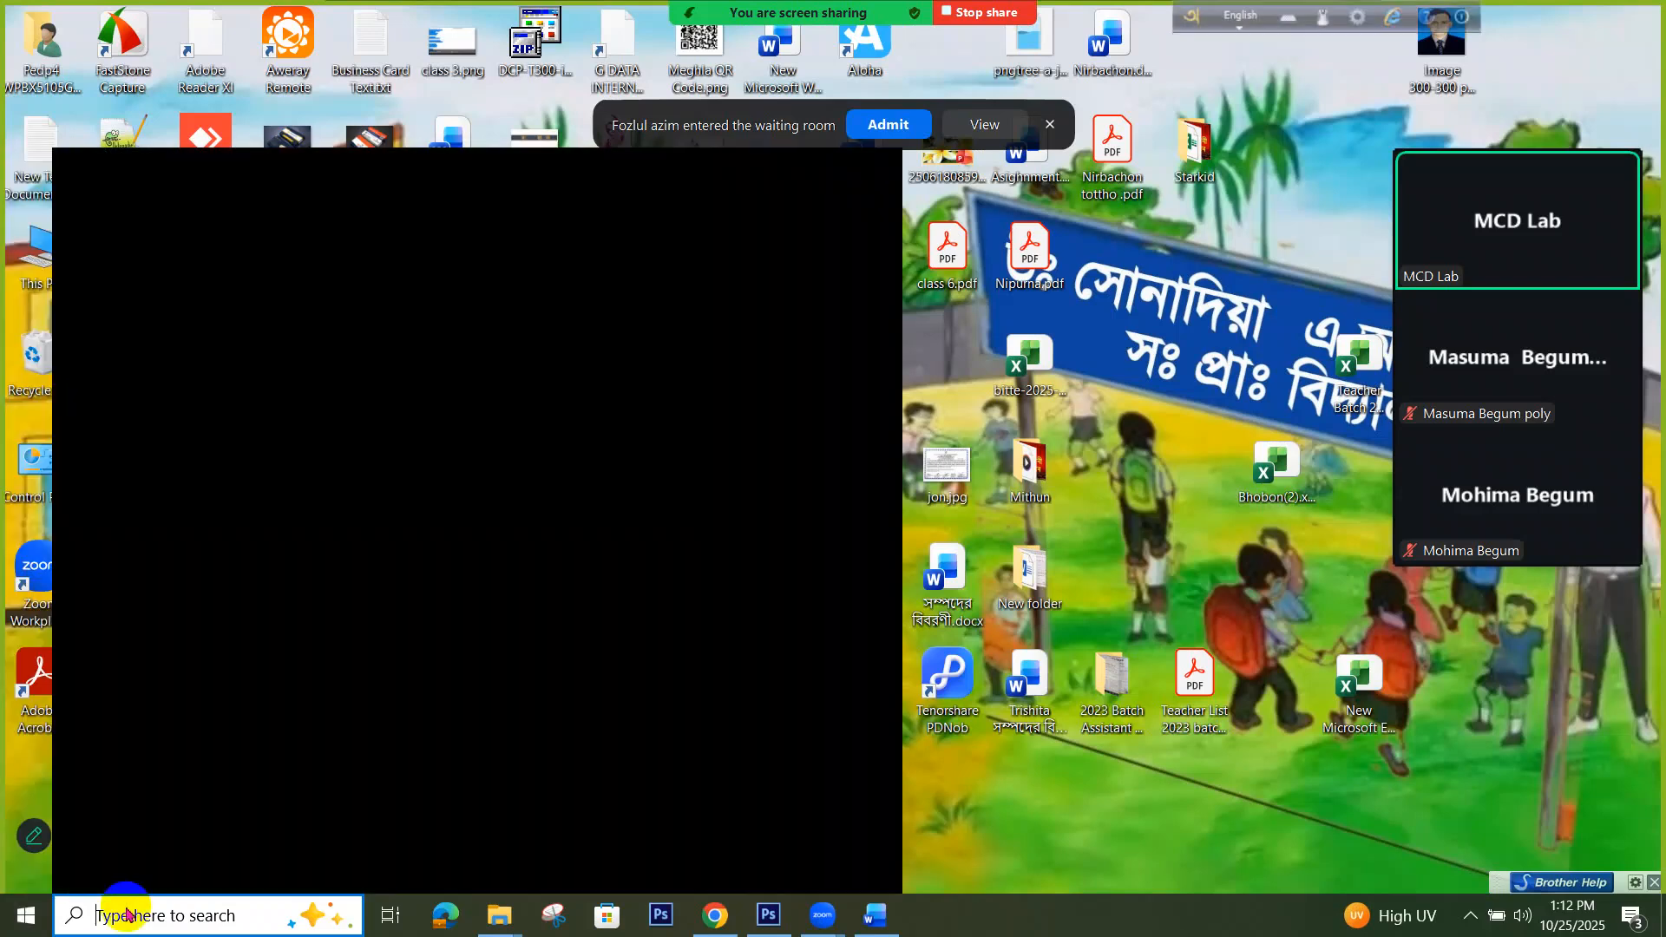
type("off")
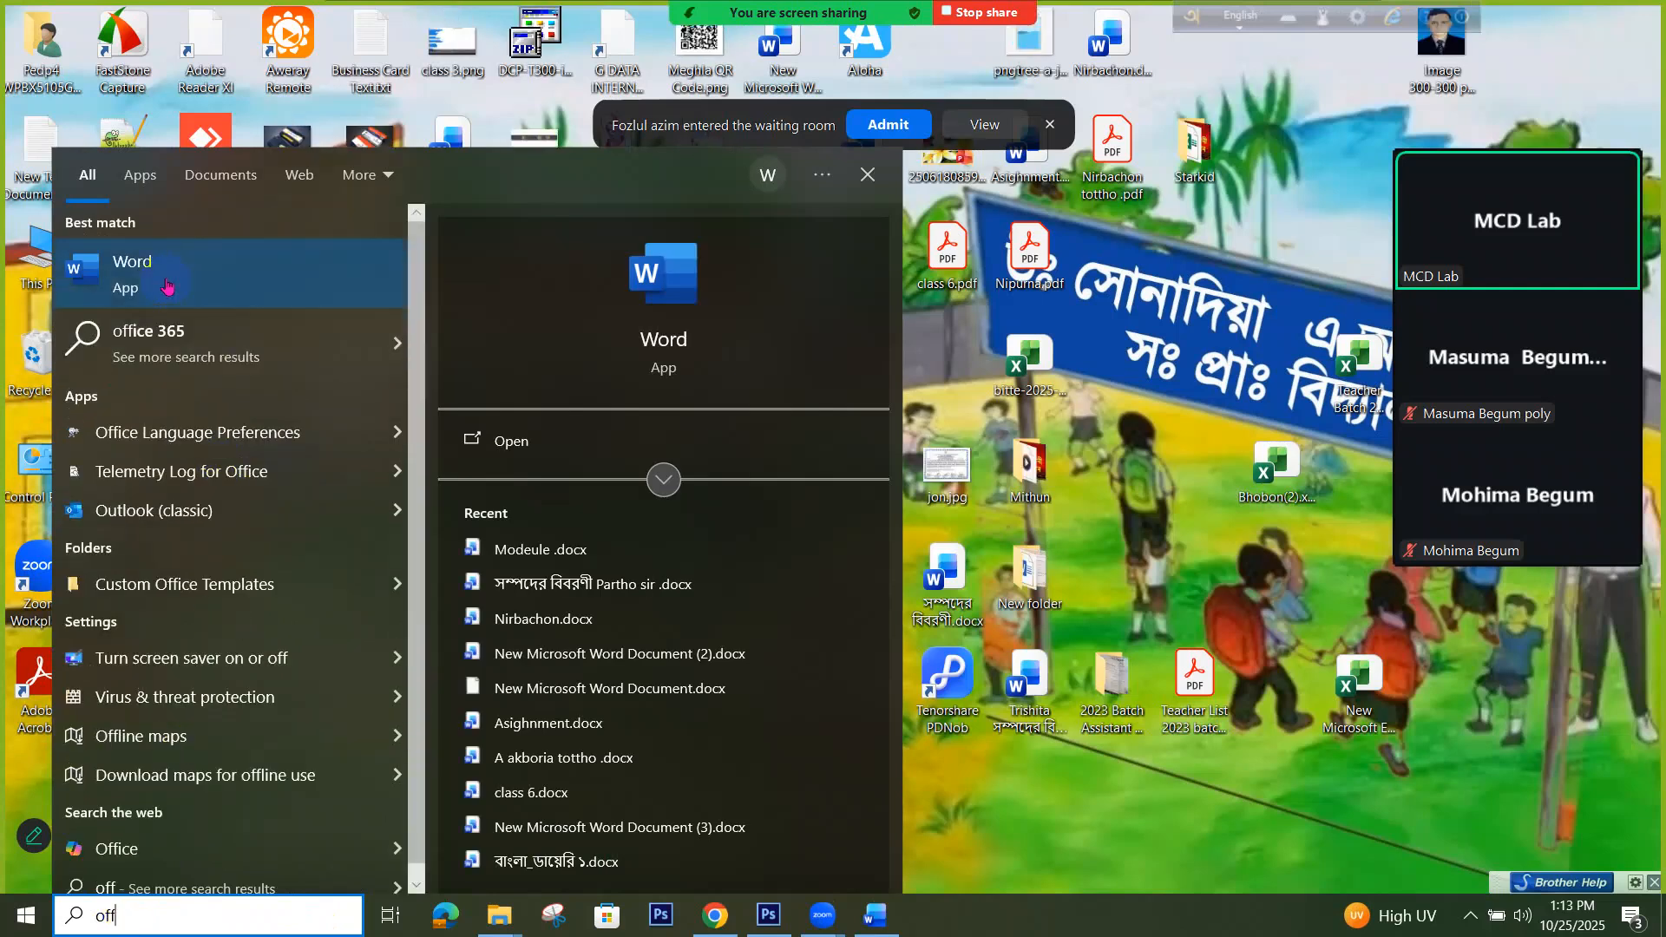
left_click(1172, 336)
Create a new Microsoft Word document named class 1 on the desktop and open it
right_click(1173, 339)
mouse_move(1237, 512)
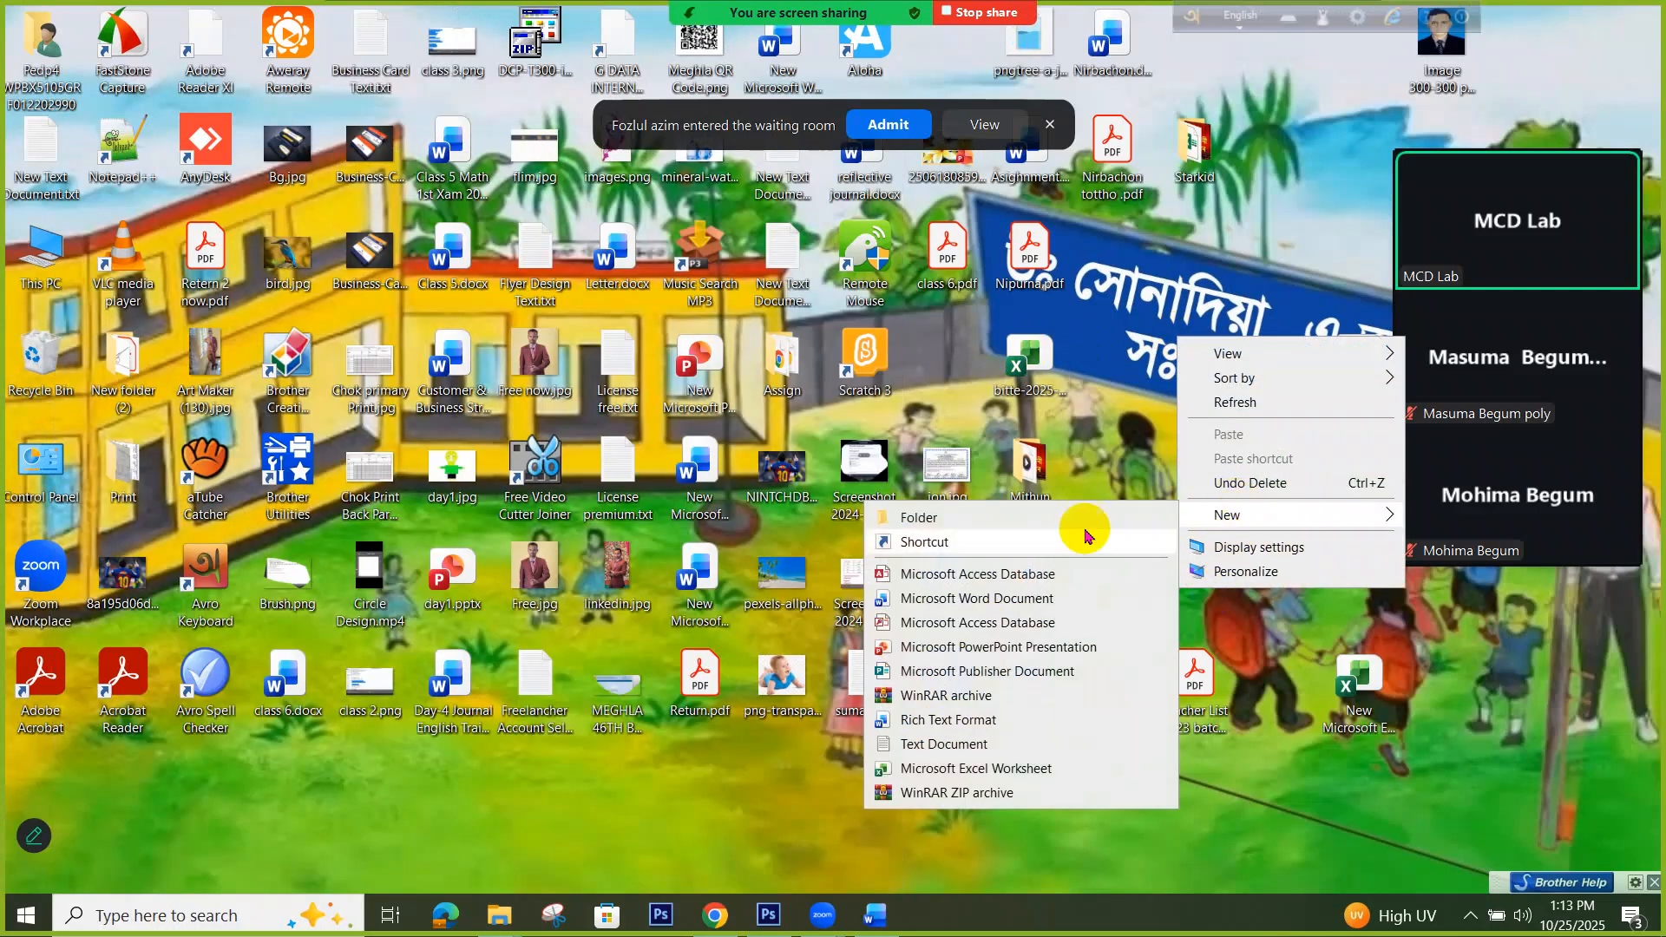
left_click(985, 598)
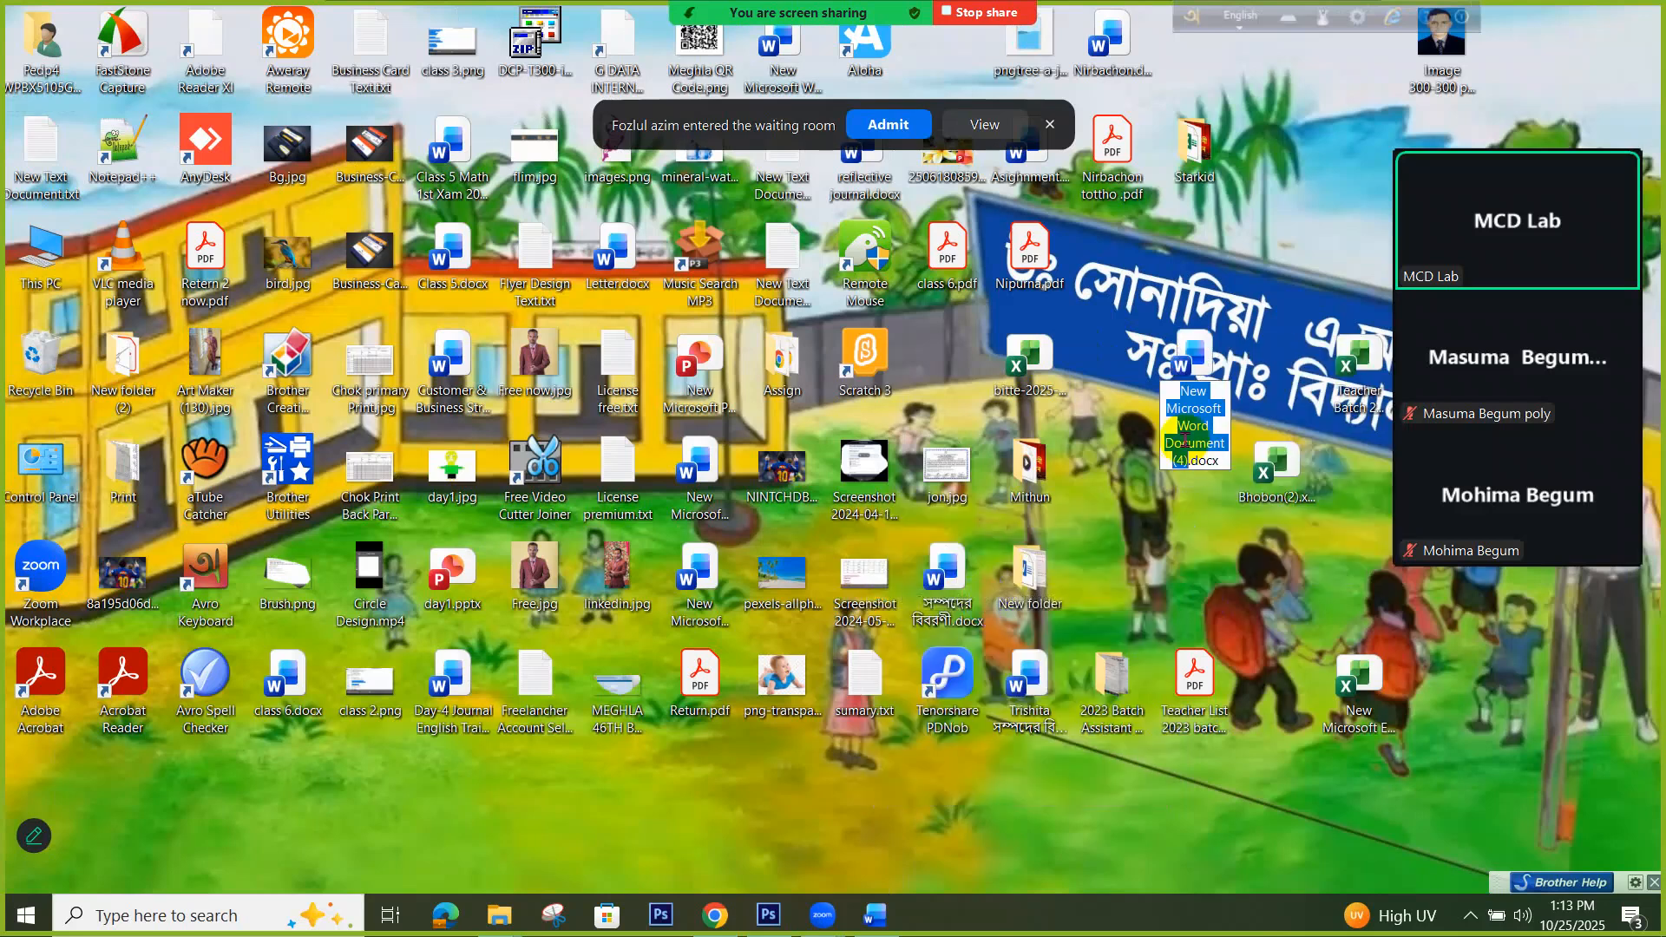
type("class 1")
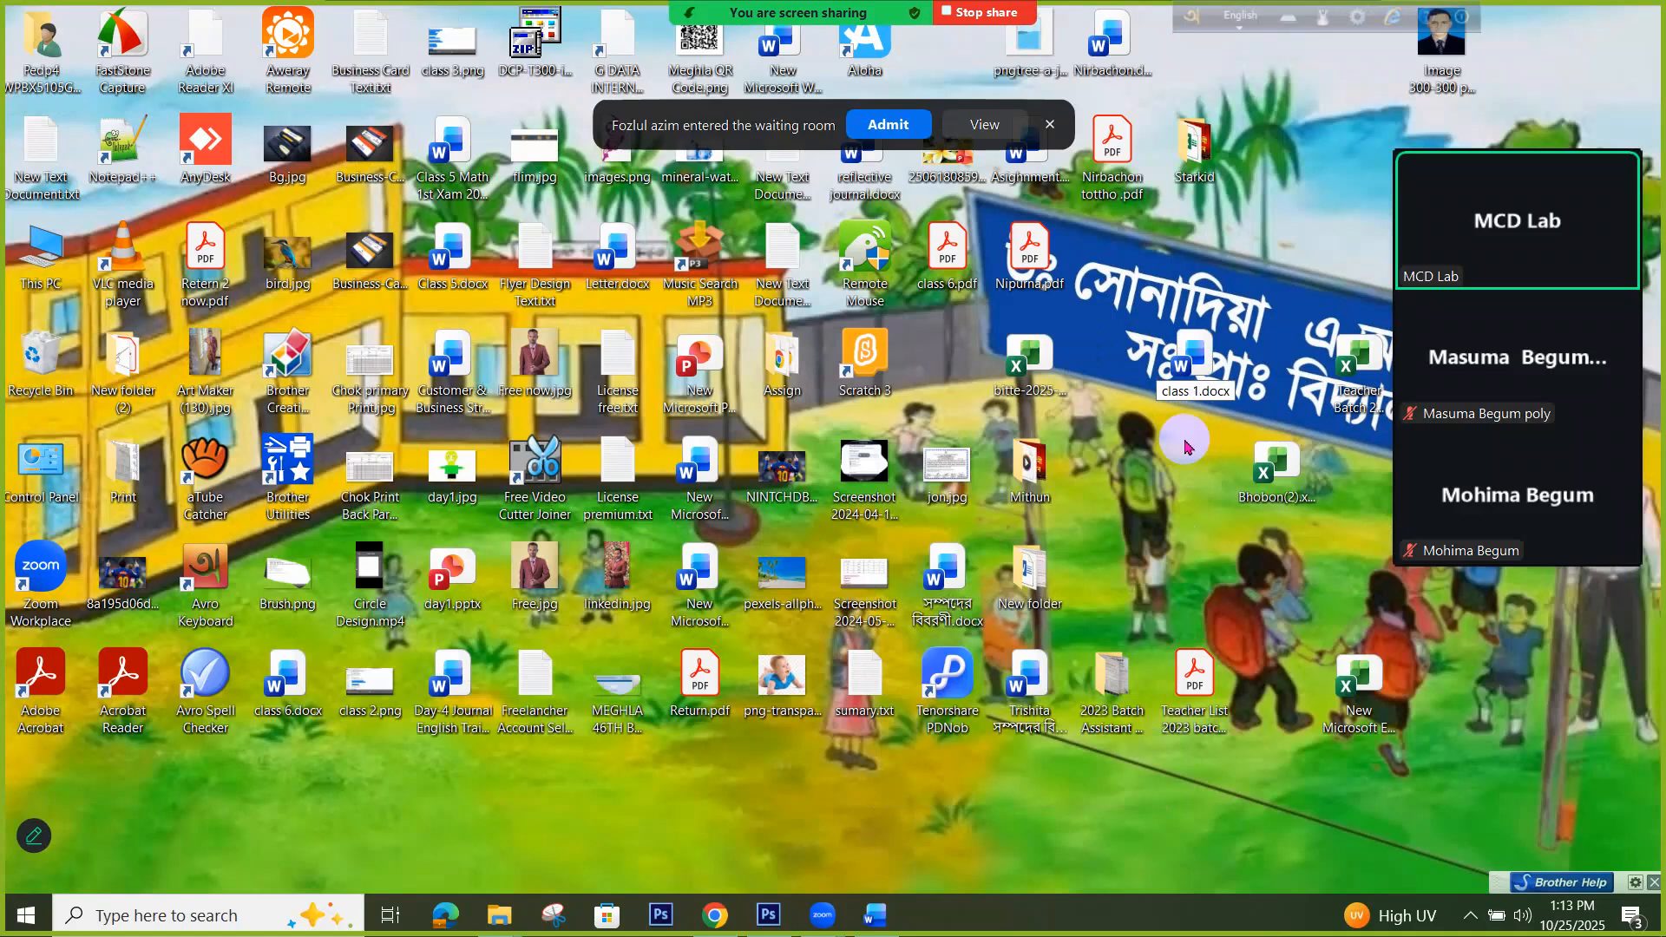
key("Return")
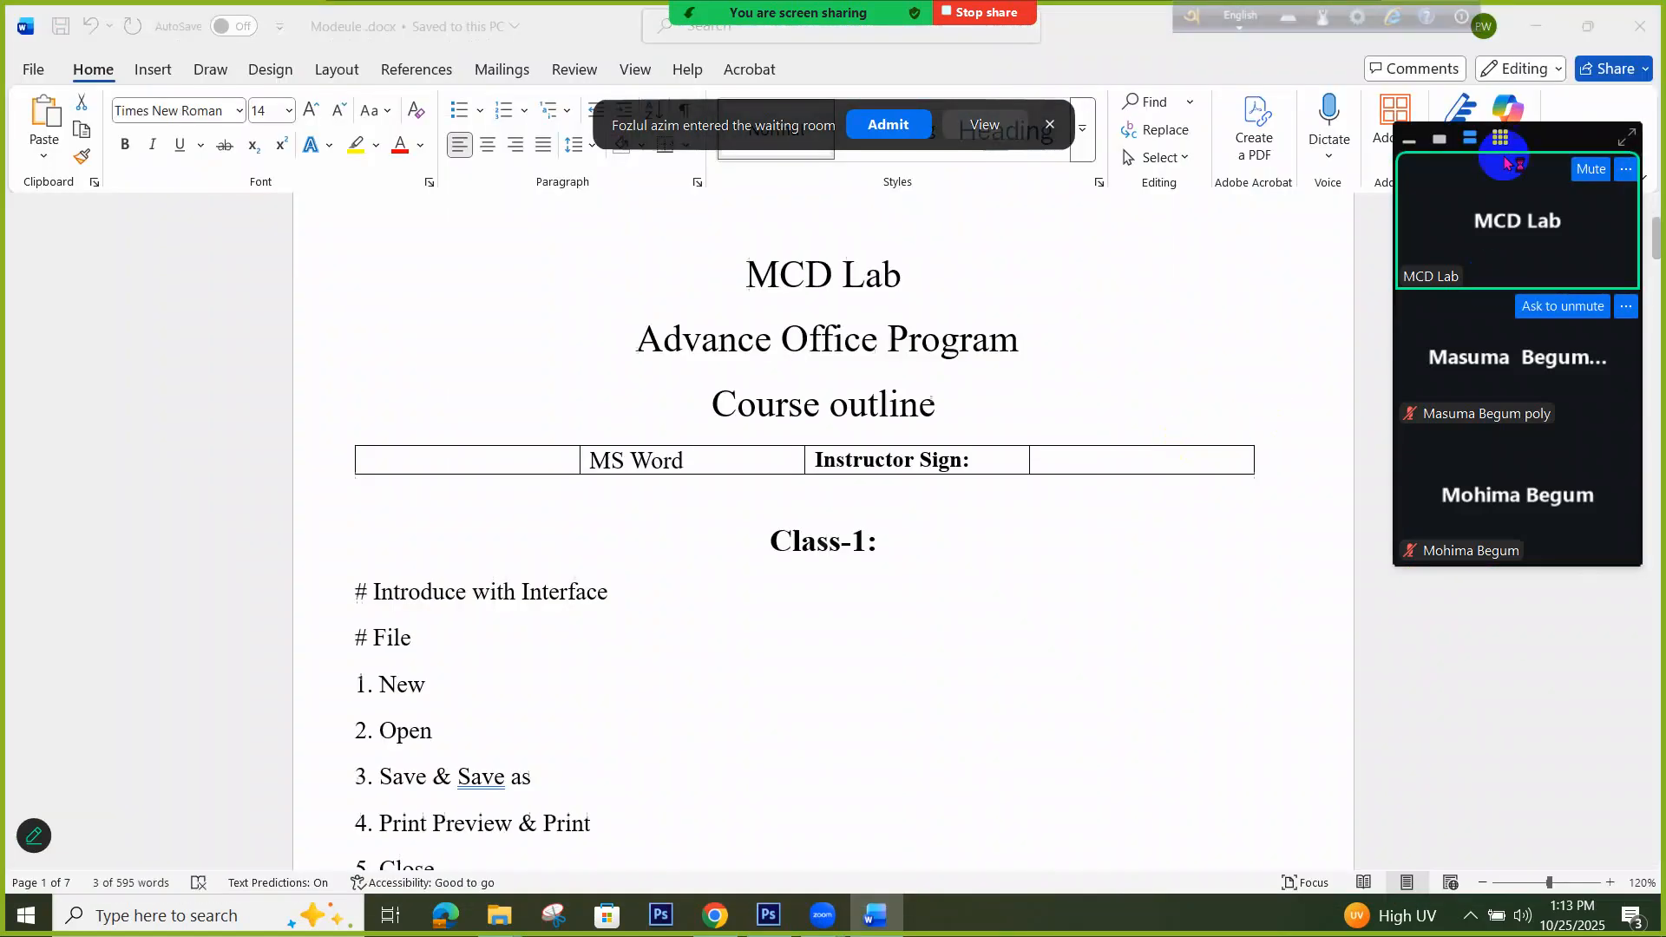
Close class 1.docx and minimize the course outline document to return to the desktop
left_click(1641, 25)
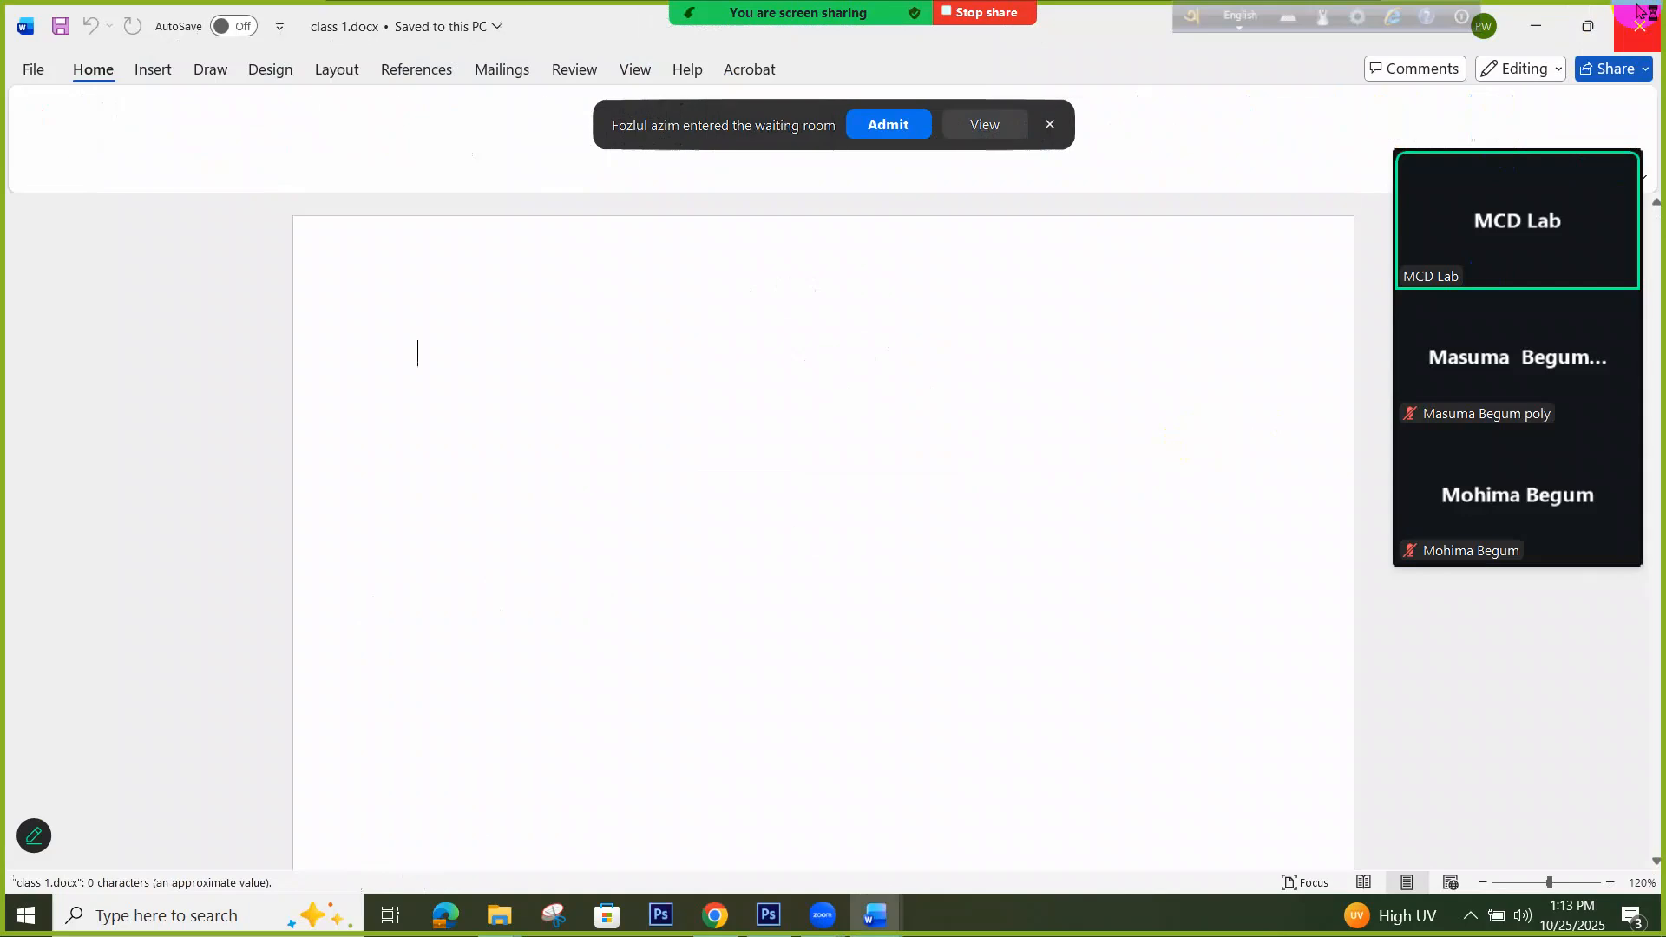
left_click(1641, 25)
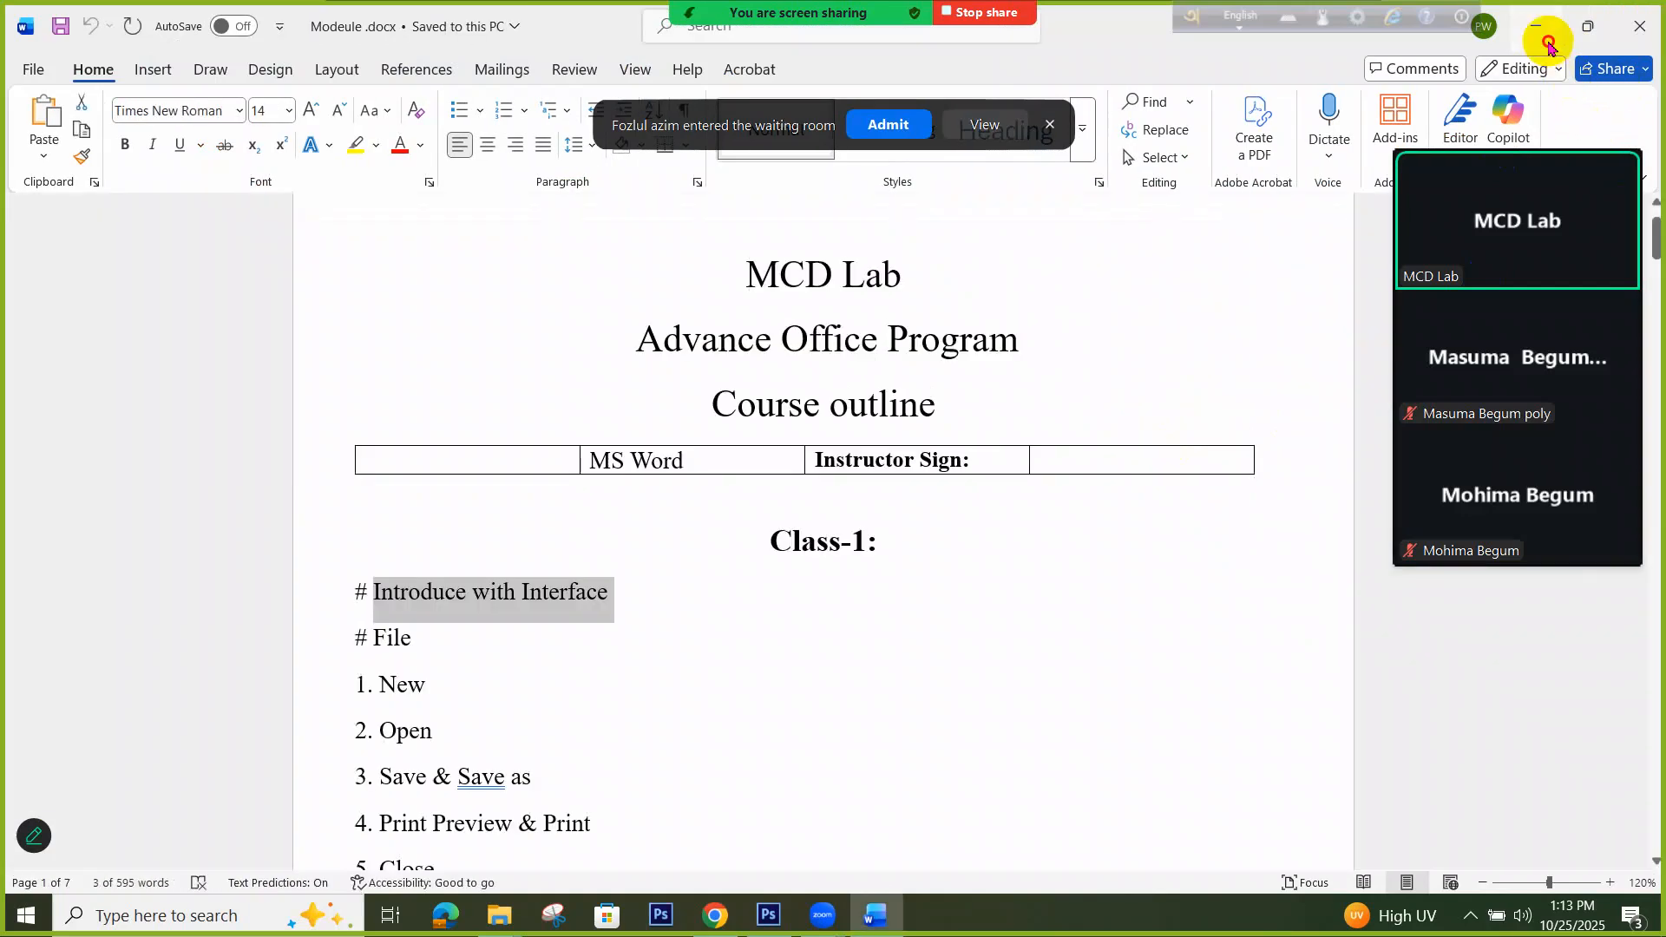
left_click(1540, 26)
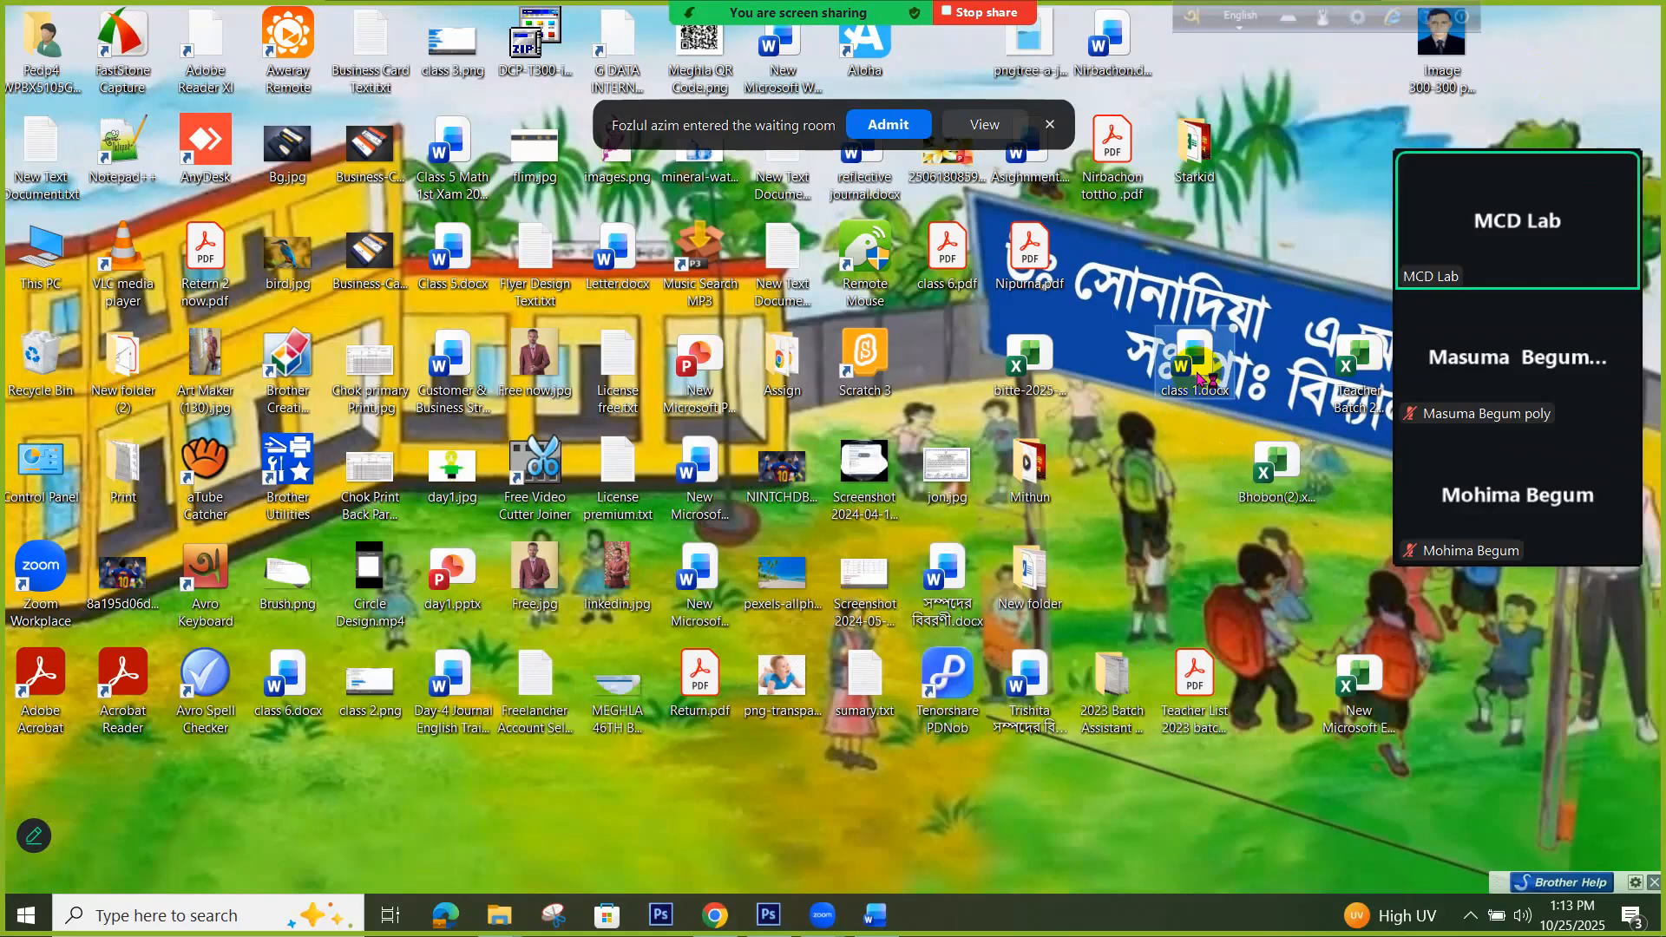
Open class 1.docx from the desktop, close it again, and minimize the course outline document
double_click(1198, 378)
left_click(1638, 24)
left_click(1538, 26)
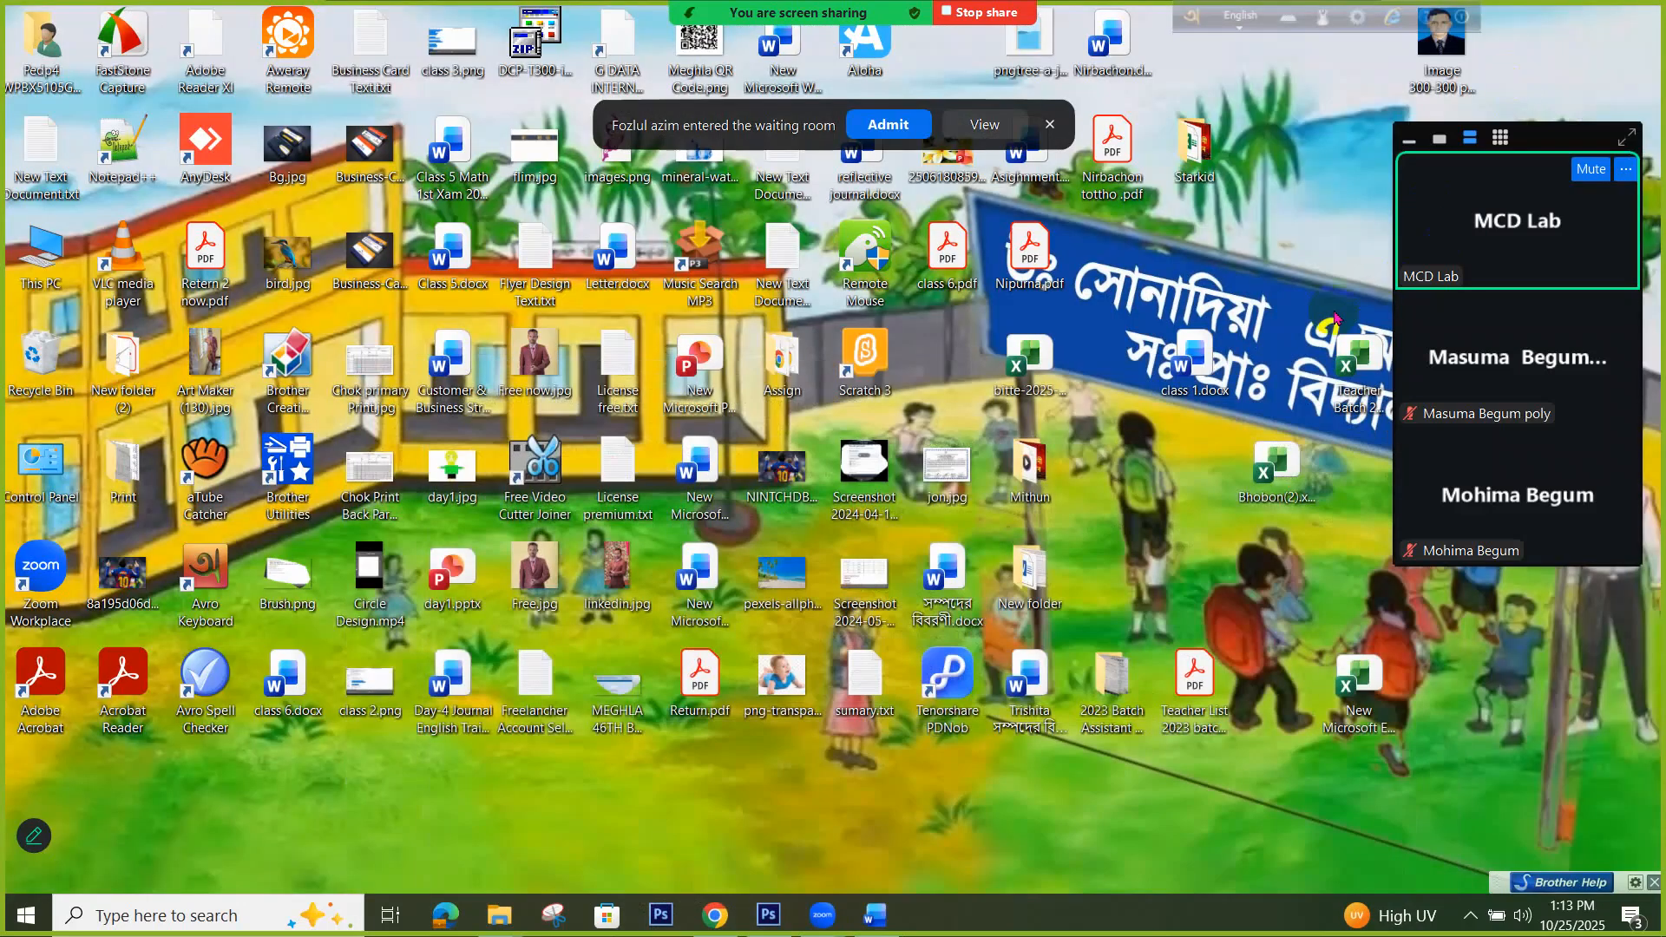
Open class 1.docx from the desktop using the file's Open command
right_click(1204, 369)
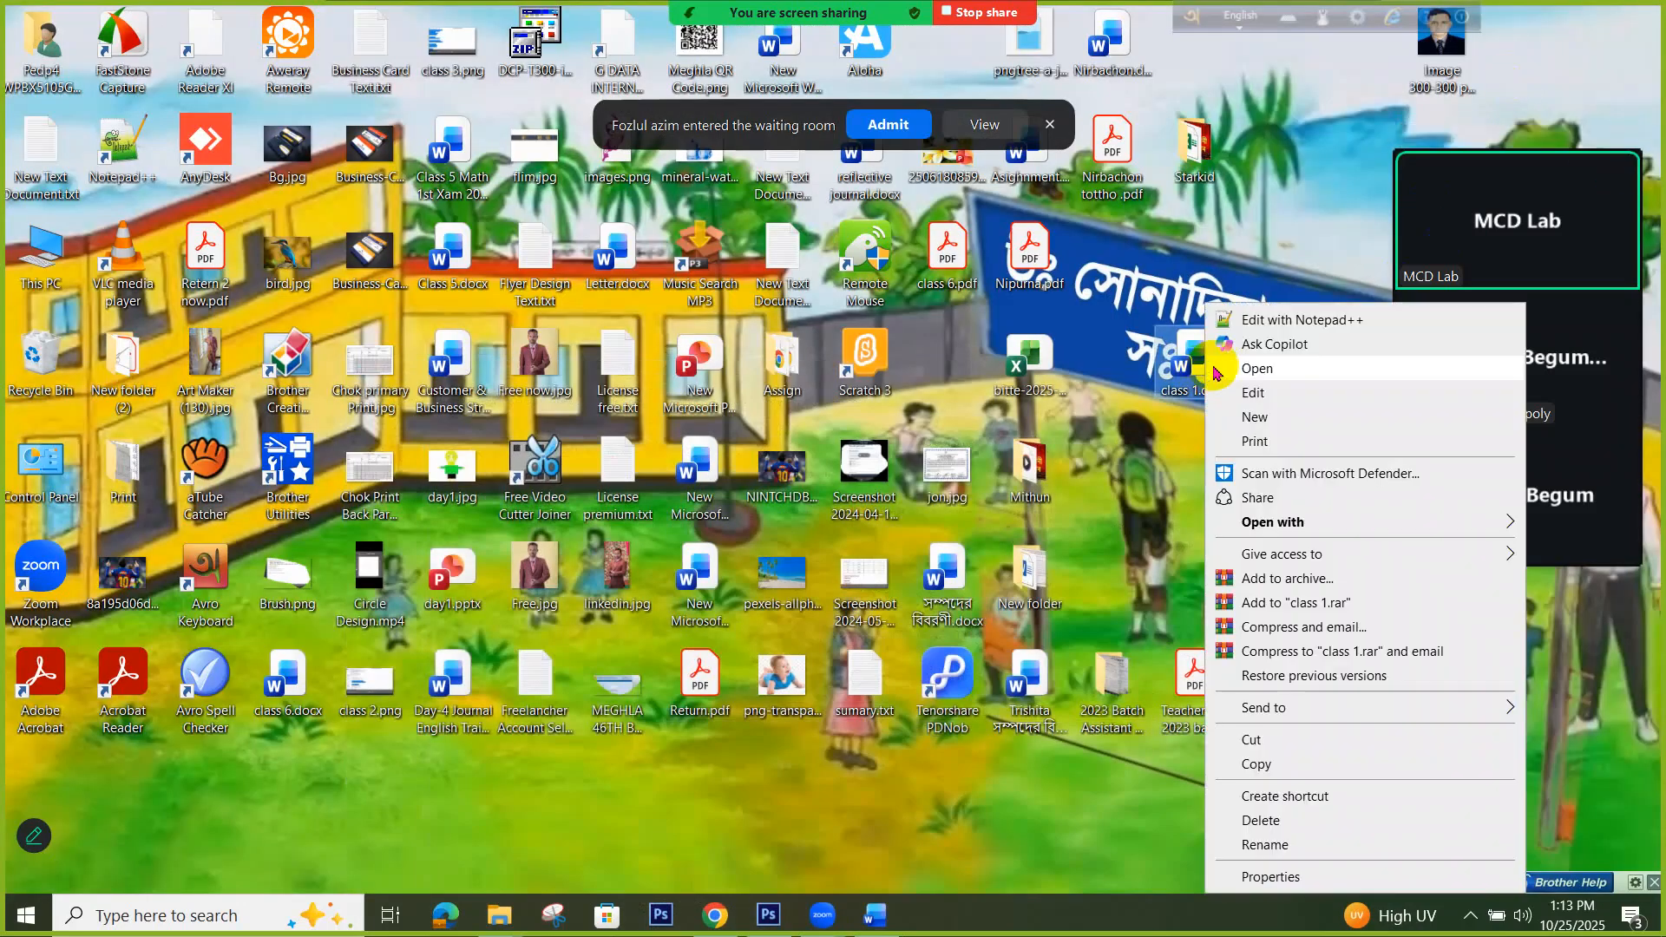
left_click(1257, 368)
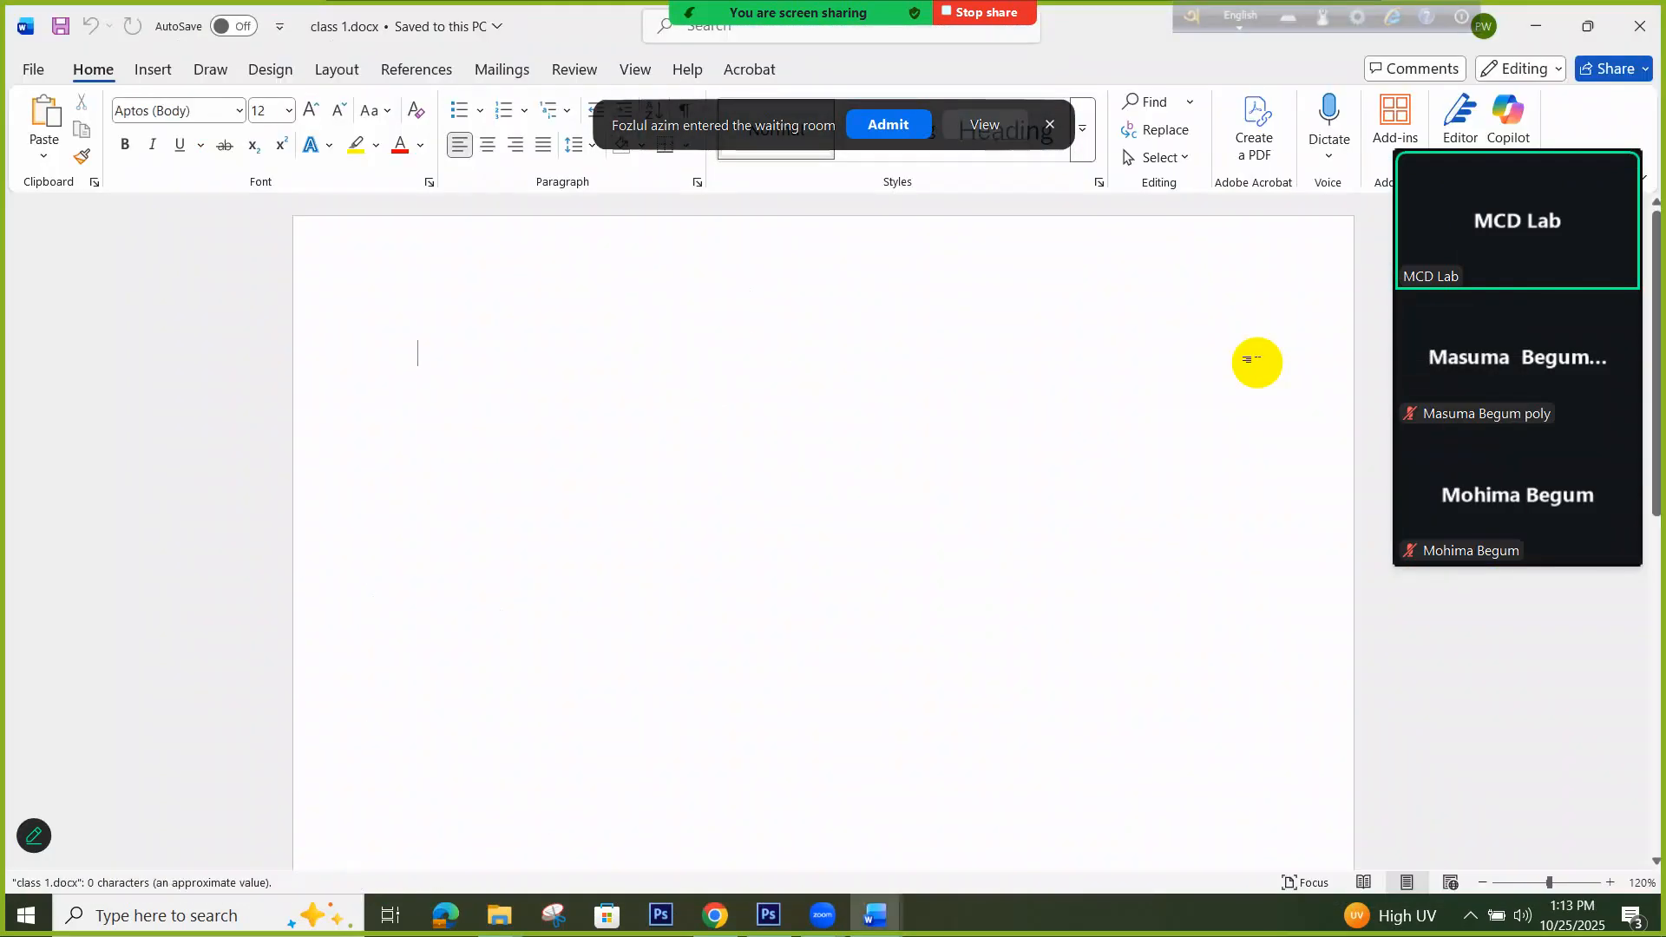
Admit the waiting participant, checking the participant list in the full Zoom window, and lower the floating video panel below Word's ribbon
left_click(903, 126)
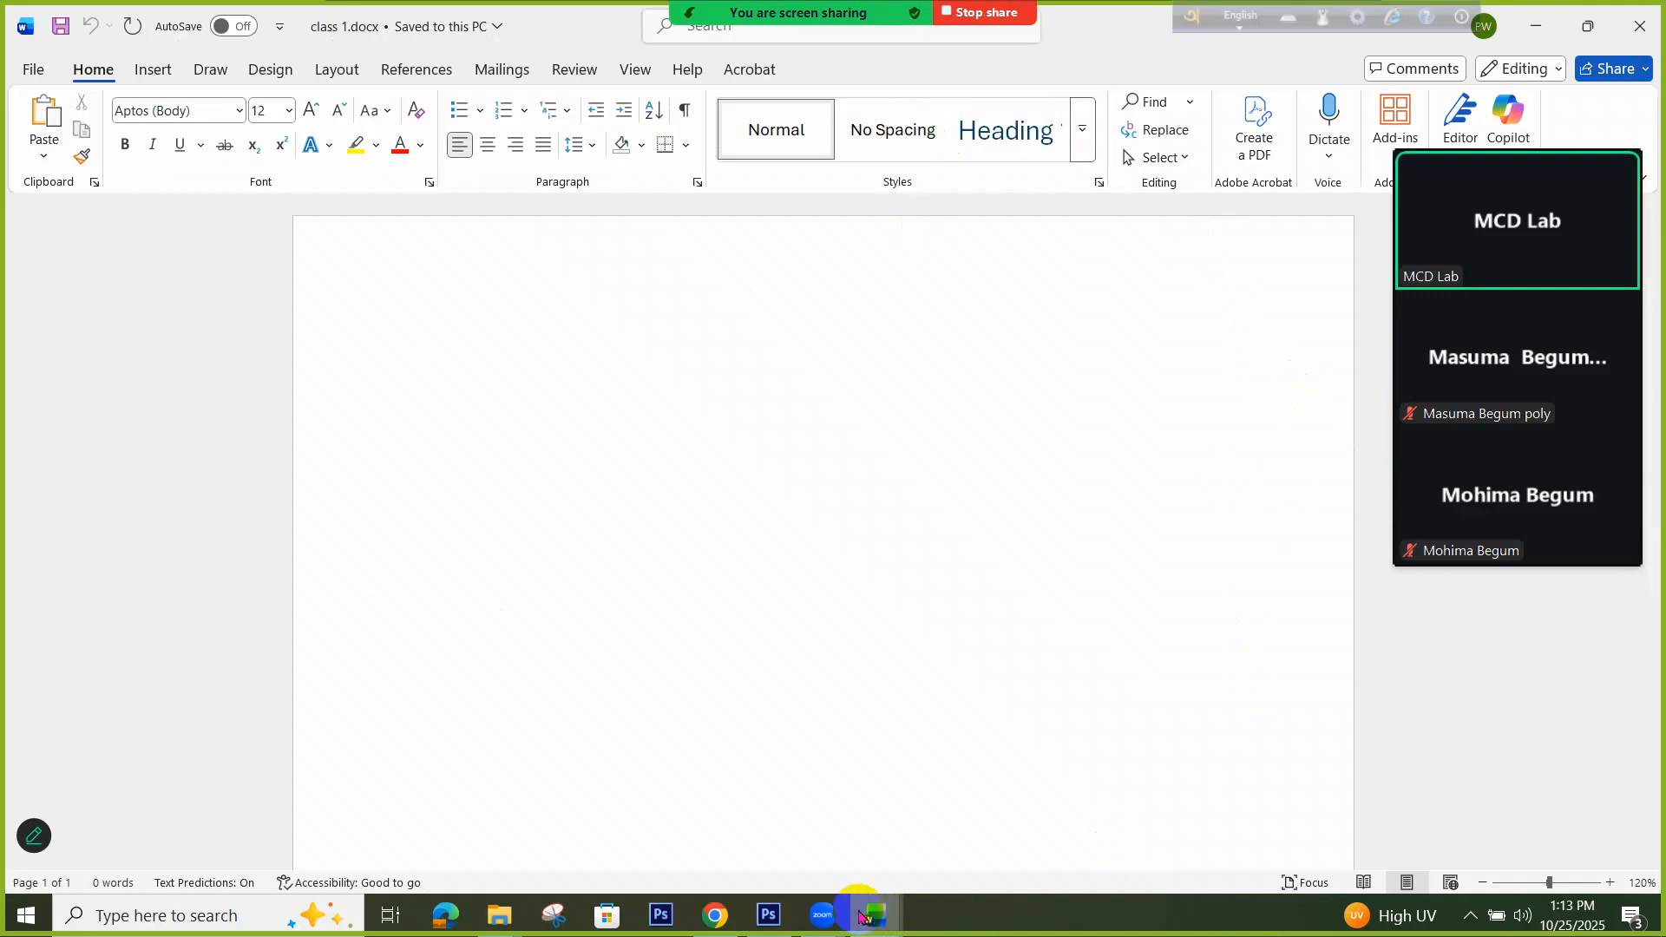
left_click(829, 911)
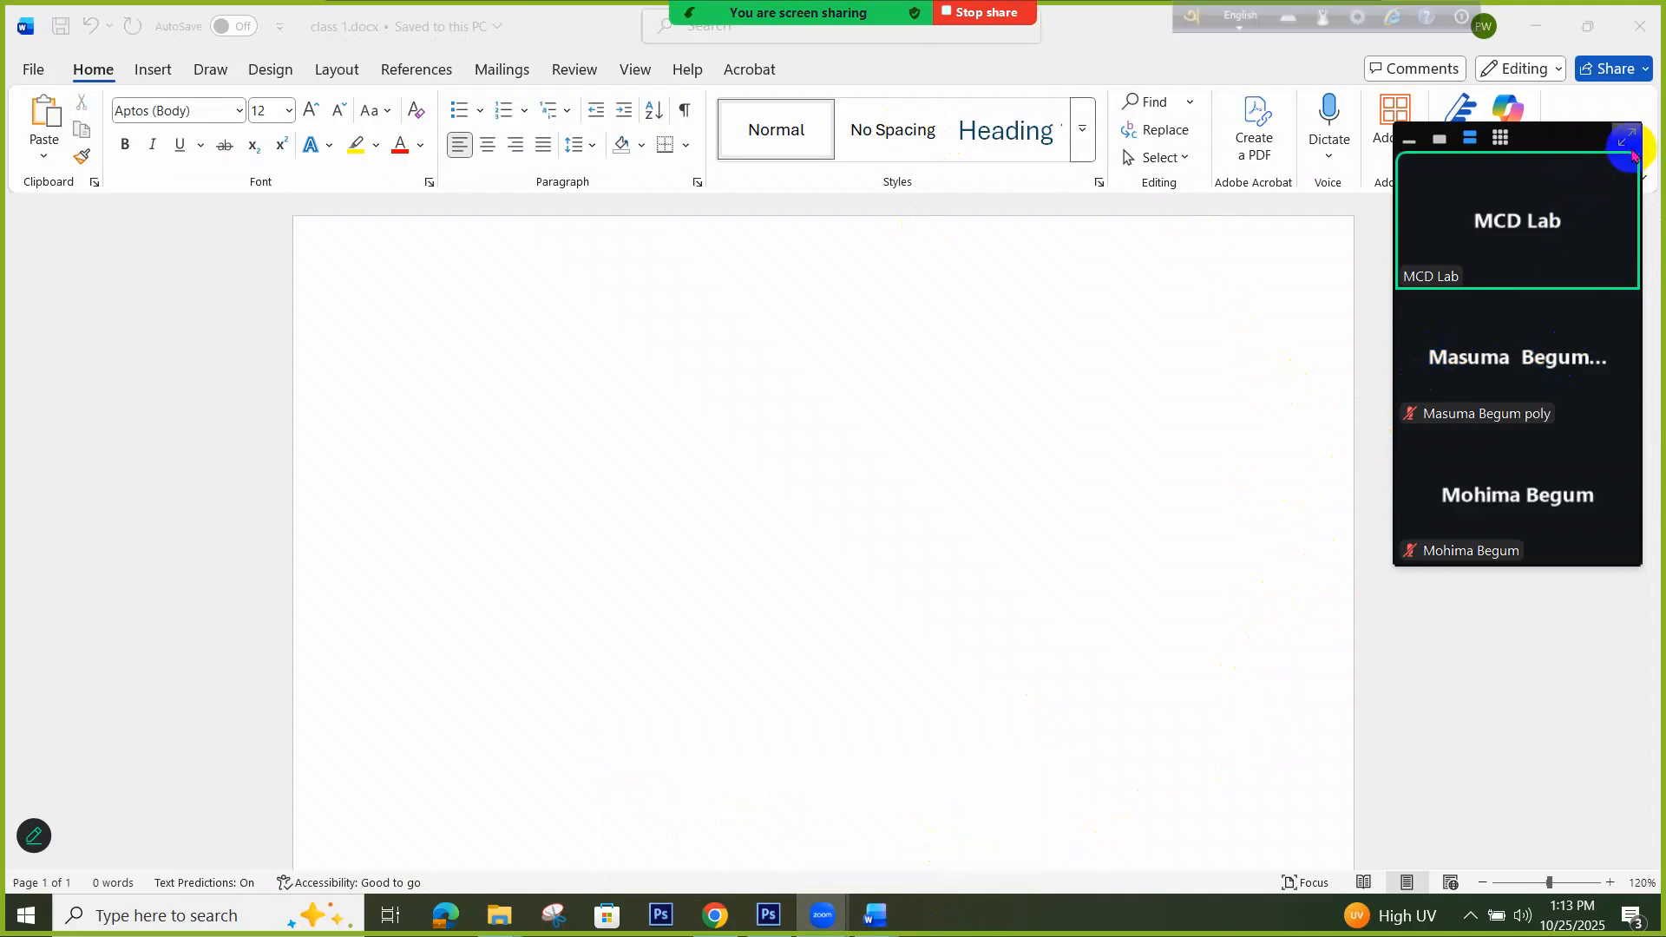
left_click(1629, 141)
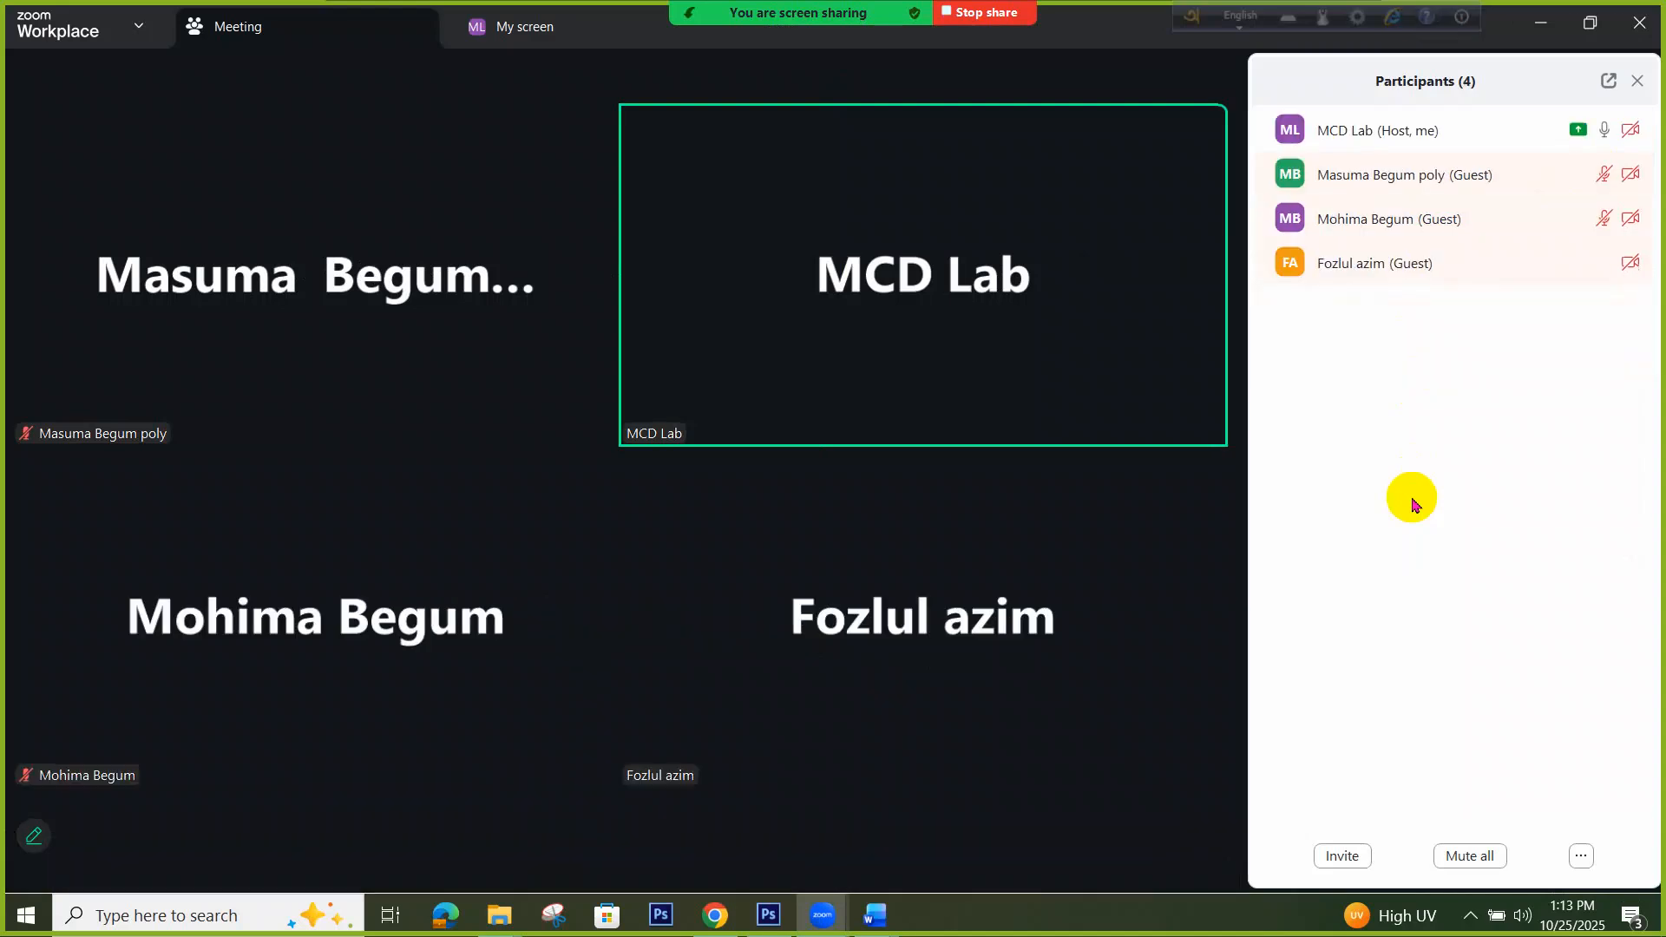
left_click(1544, 19)
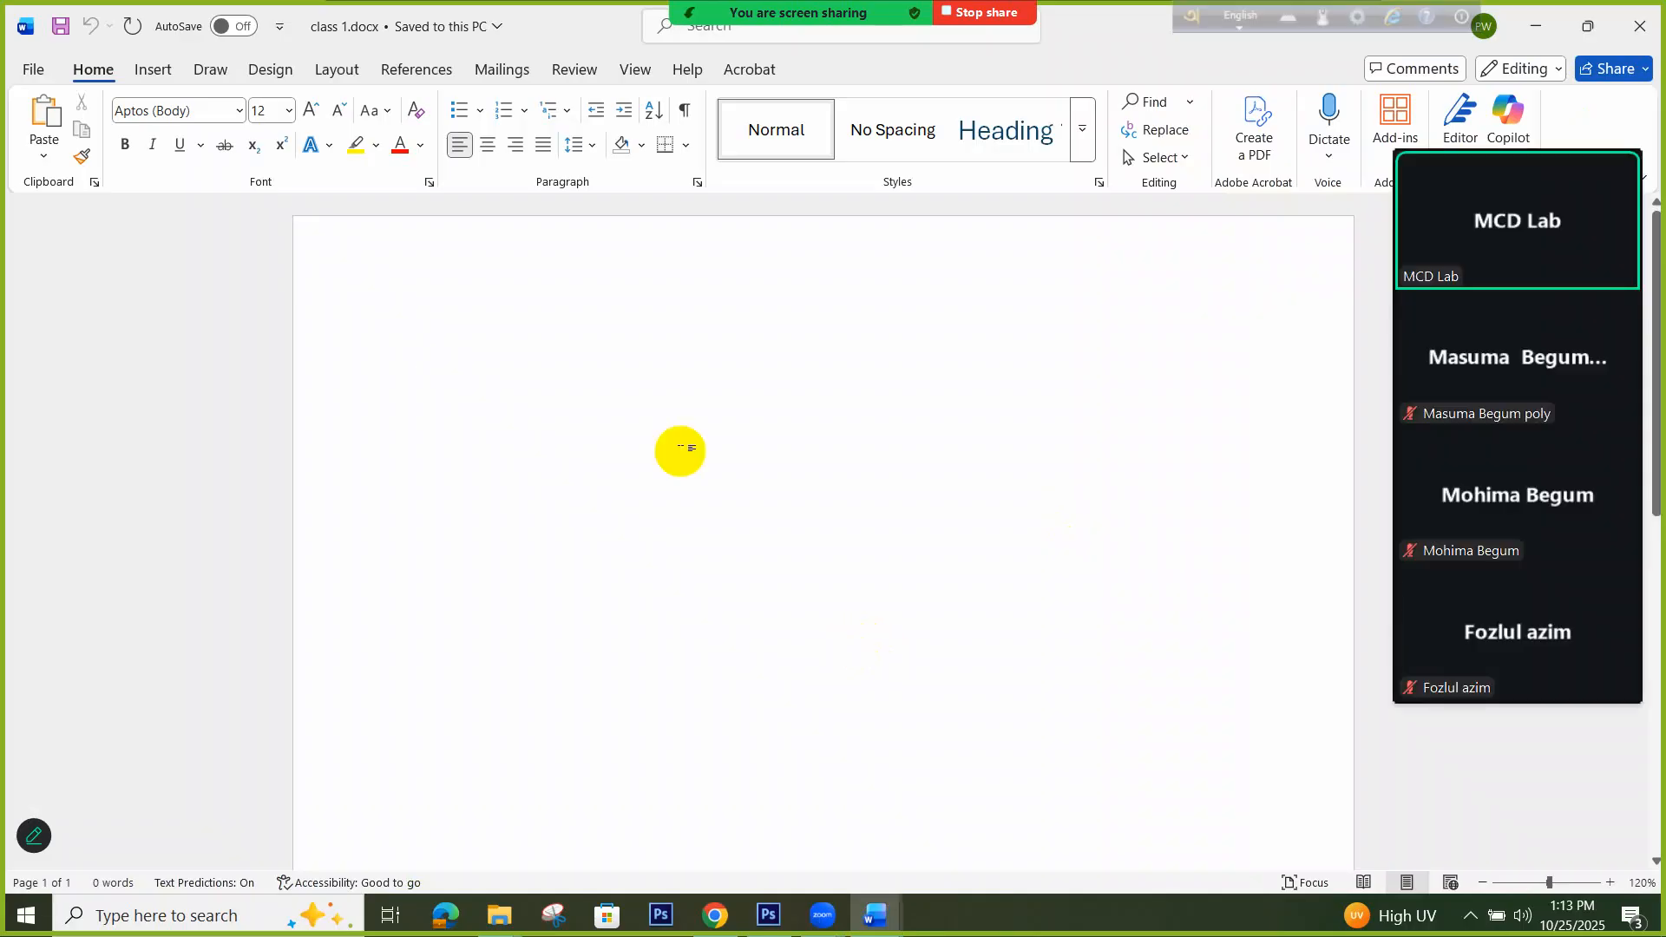
left_click_drag(1548, 152, 1538, 339)
Switch to Modeule.docx and select the "# Introduce with Interface" line under Class-1
left_click(895, 927)
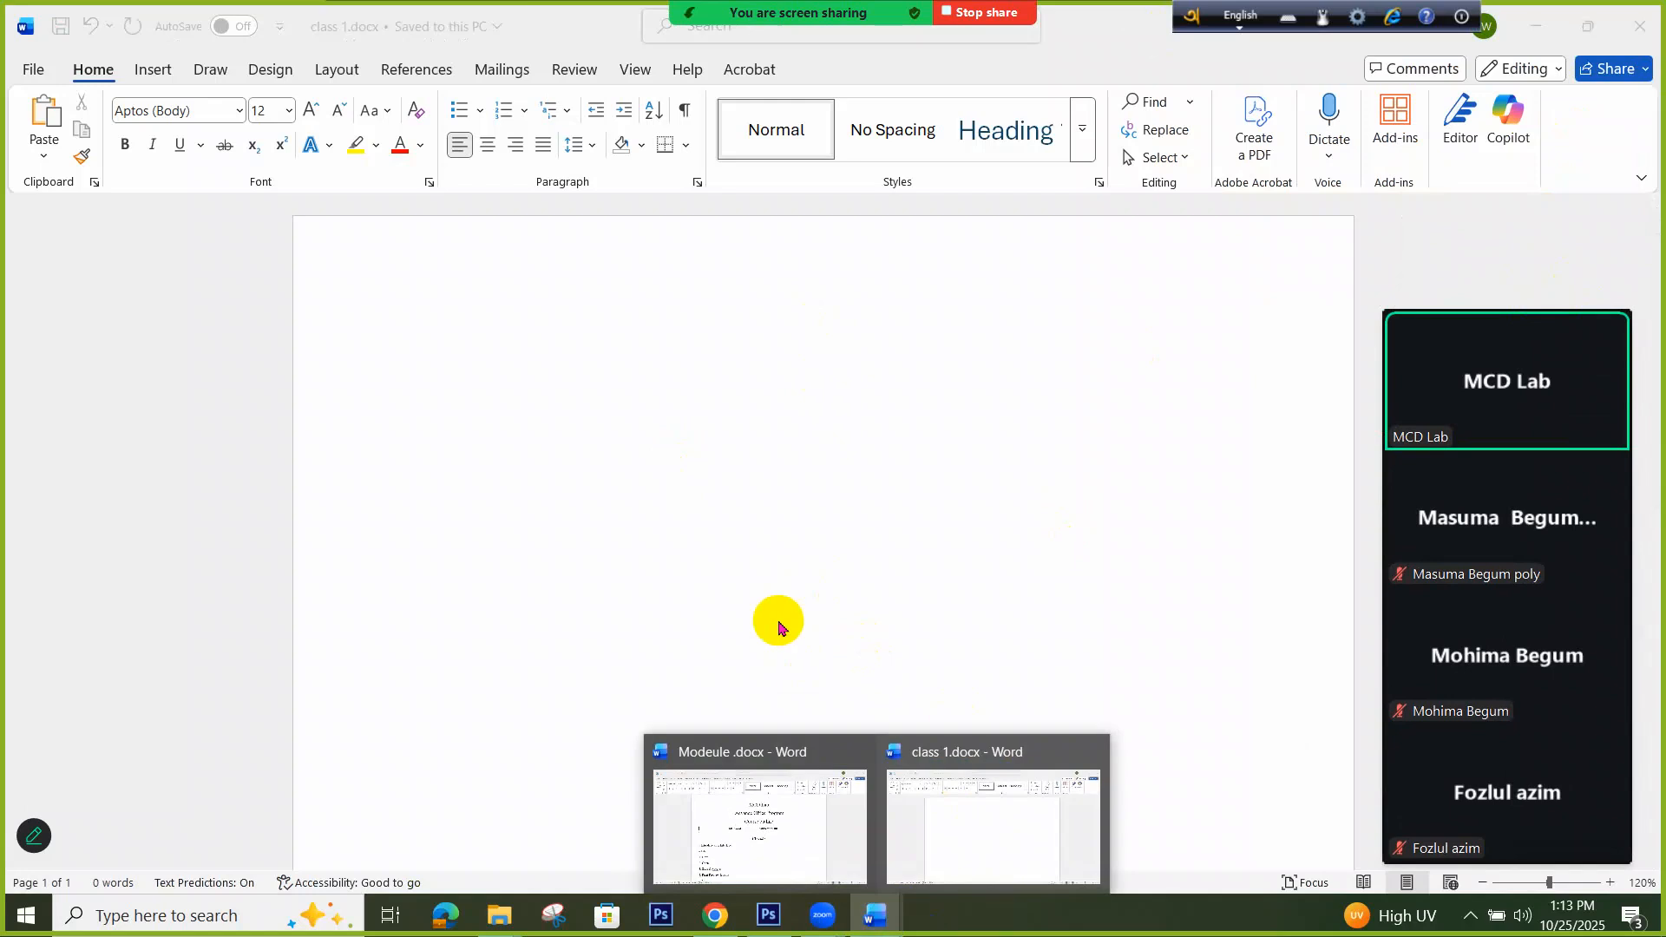
left_click(819, 800)
left_click(748, 607)
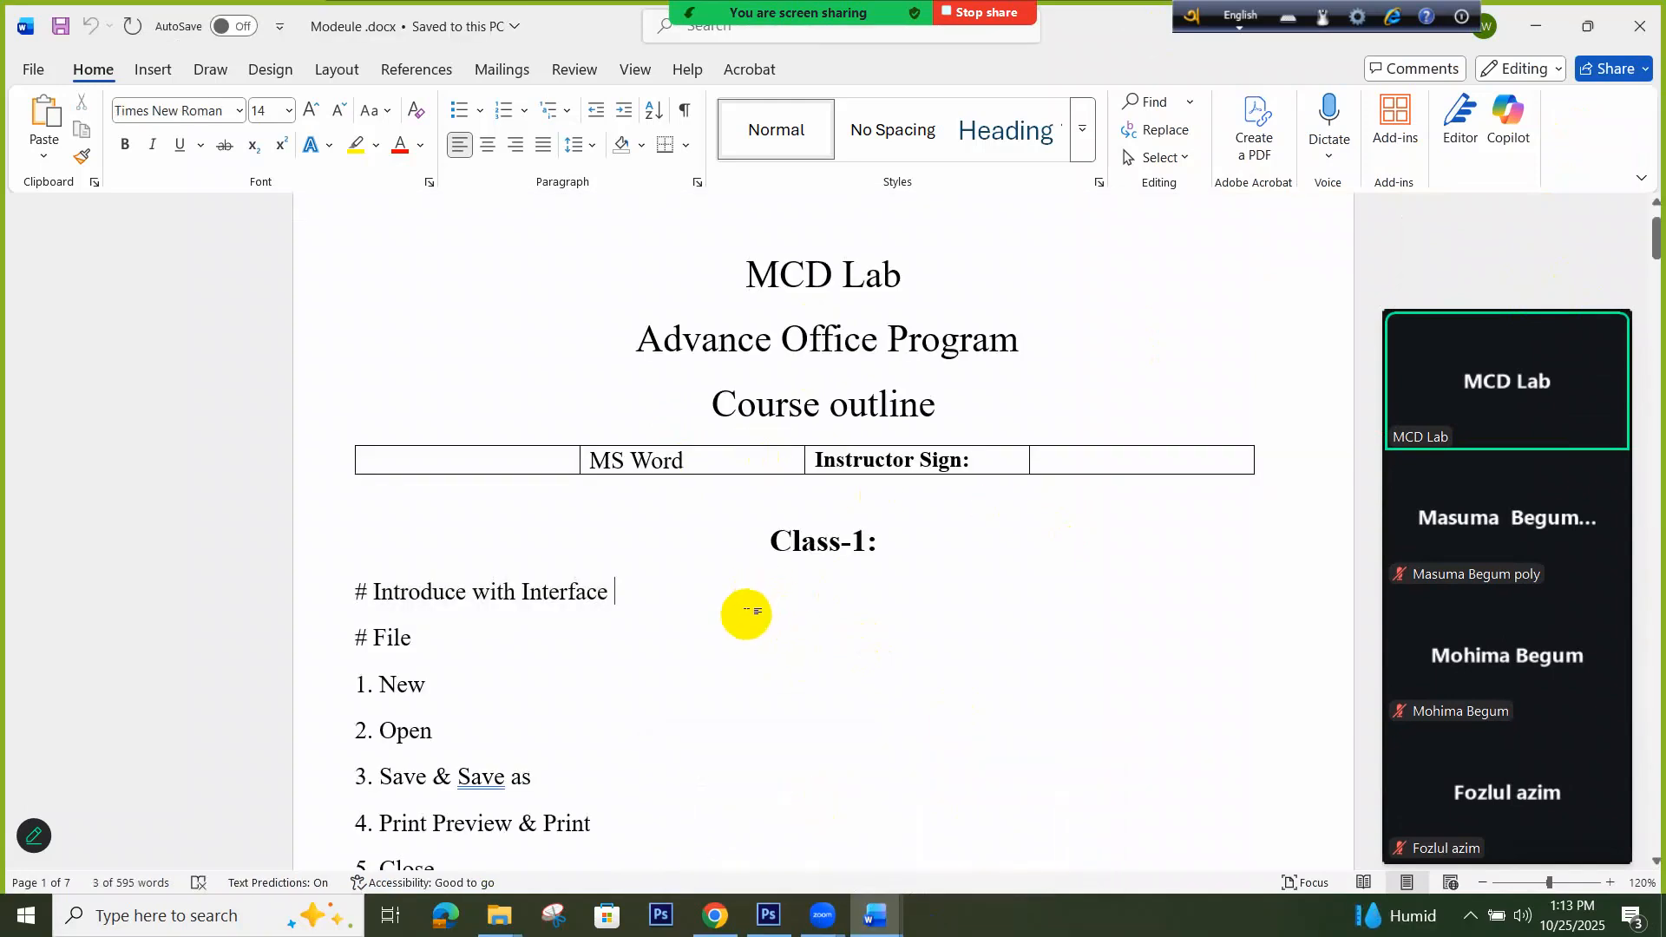
scroll(926, 617, "down", 3)
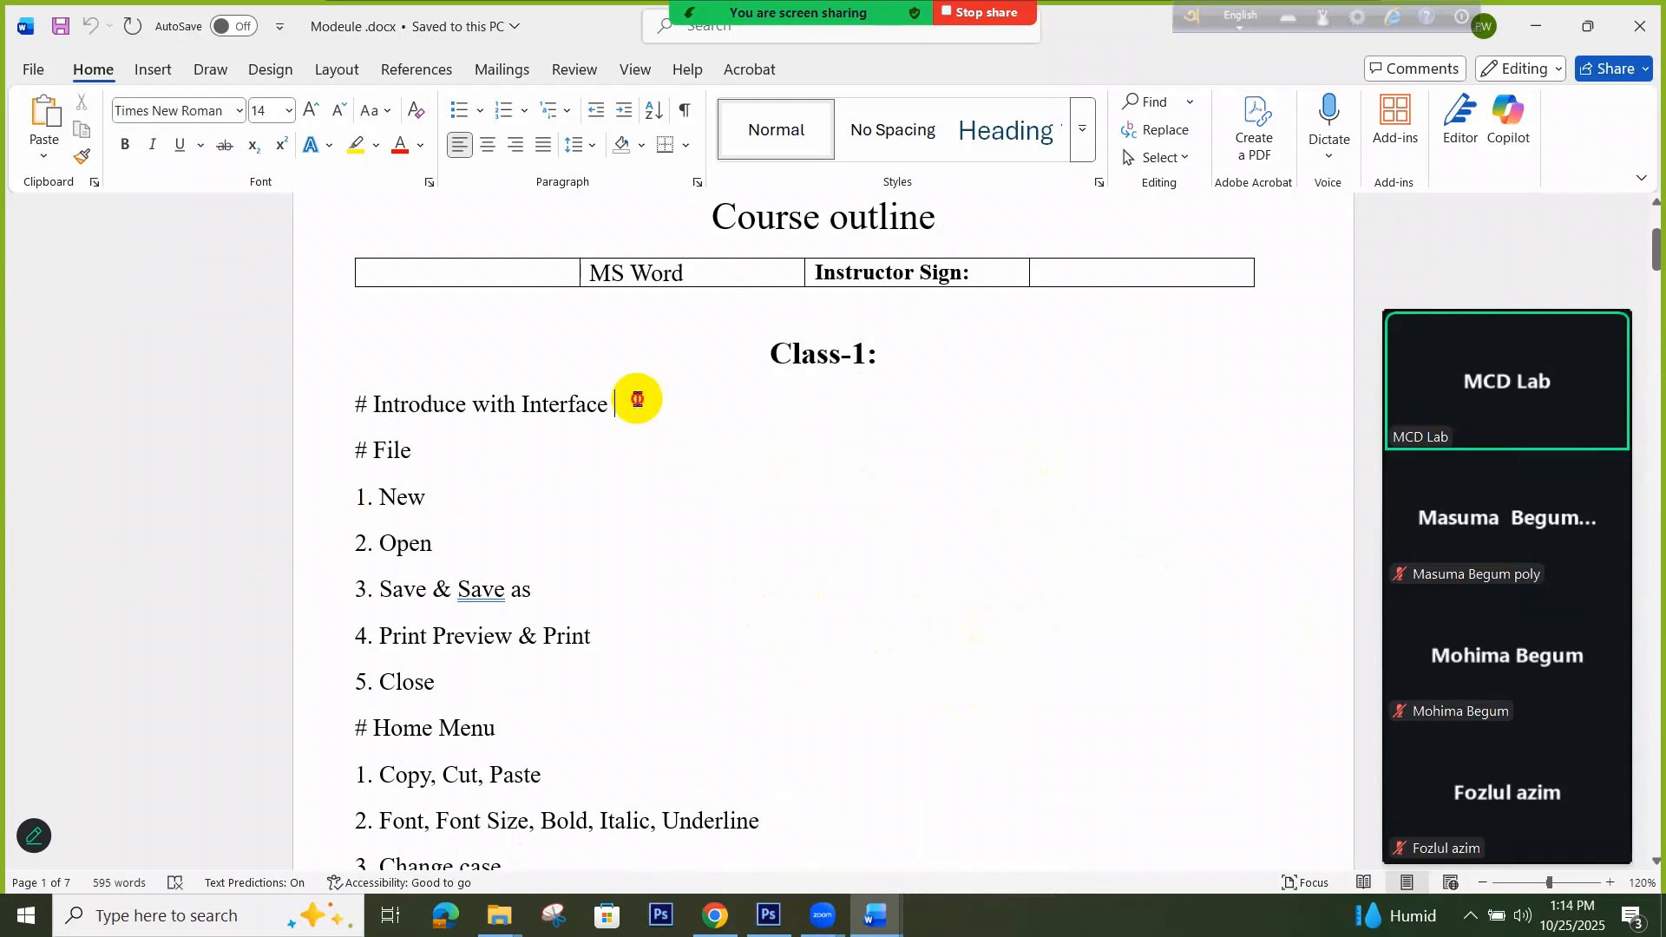
left_click_drag(636, 396, 357, 404)
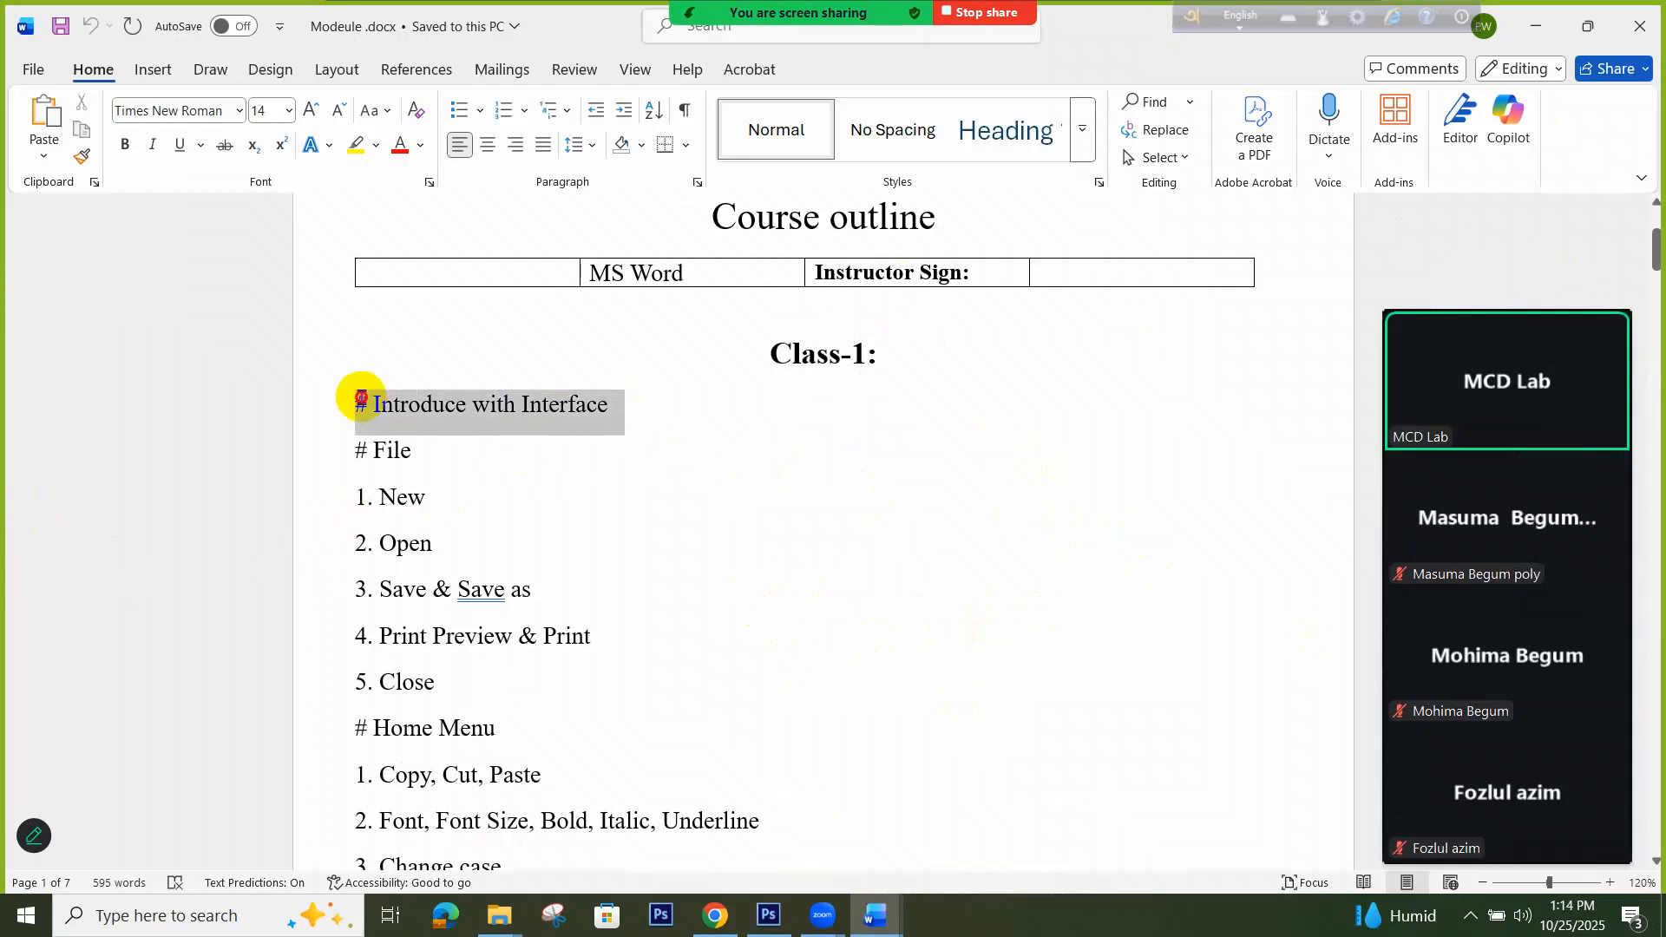
Switch back to class 1.docx and move the Zoom meeting controls aside to uncover the document's title
left_click(876, 916)
left_click(994, 852)
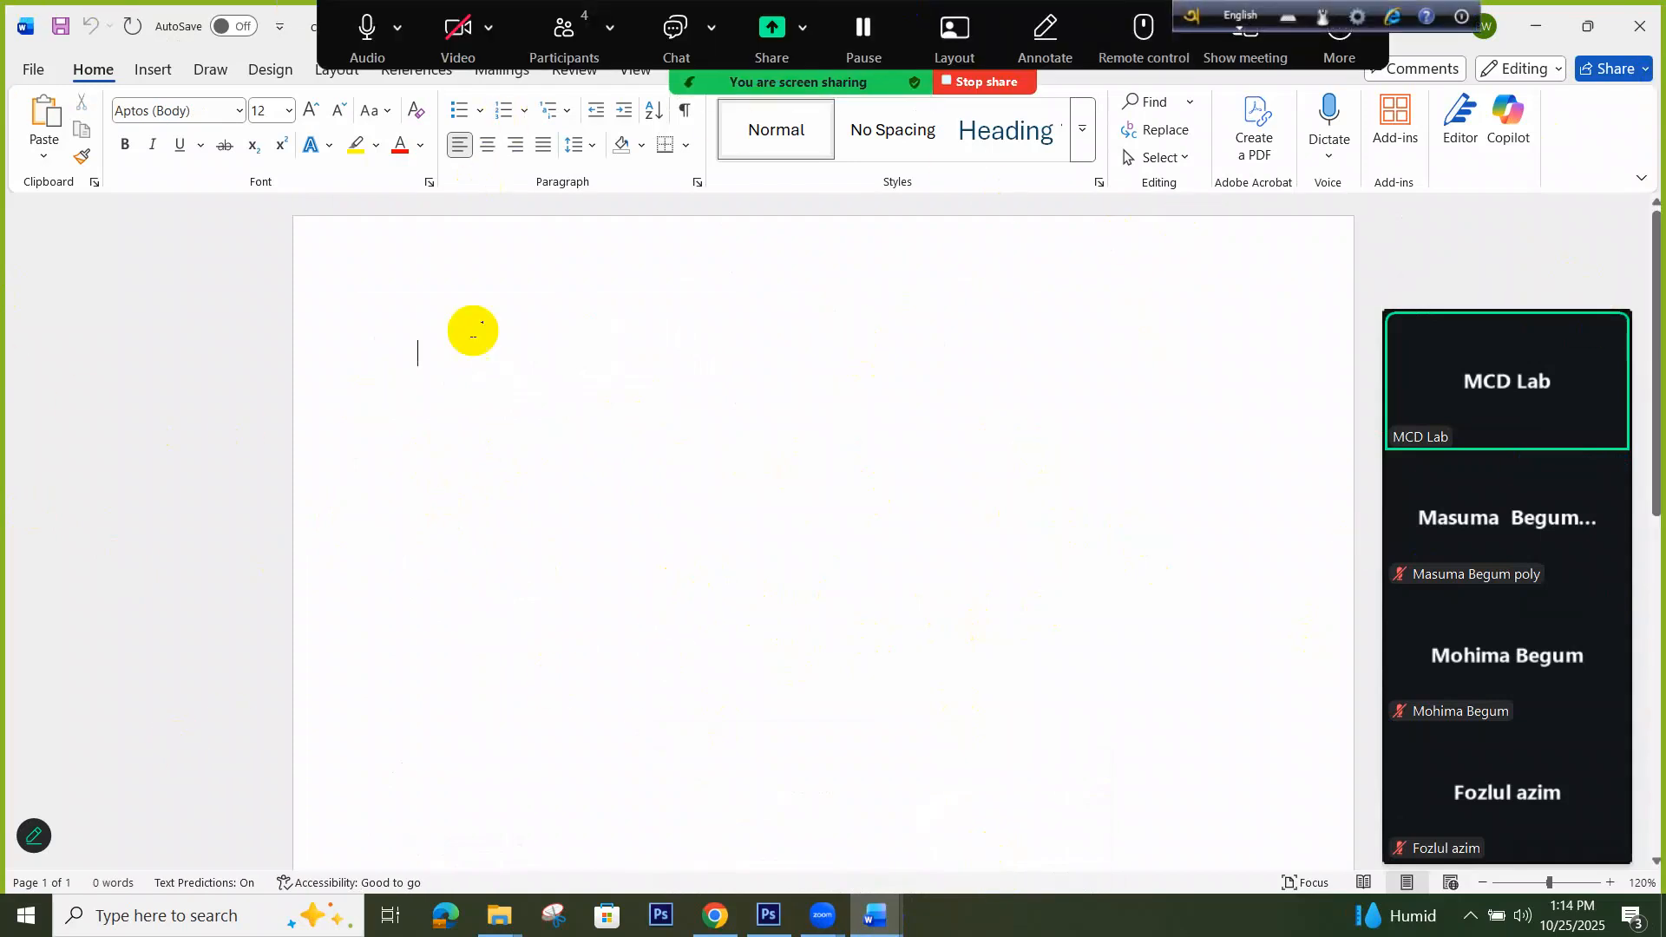
left_click(319, 8)
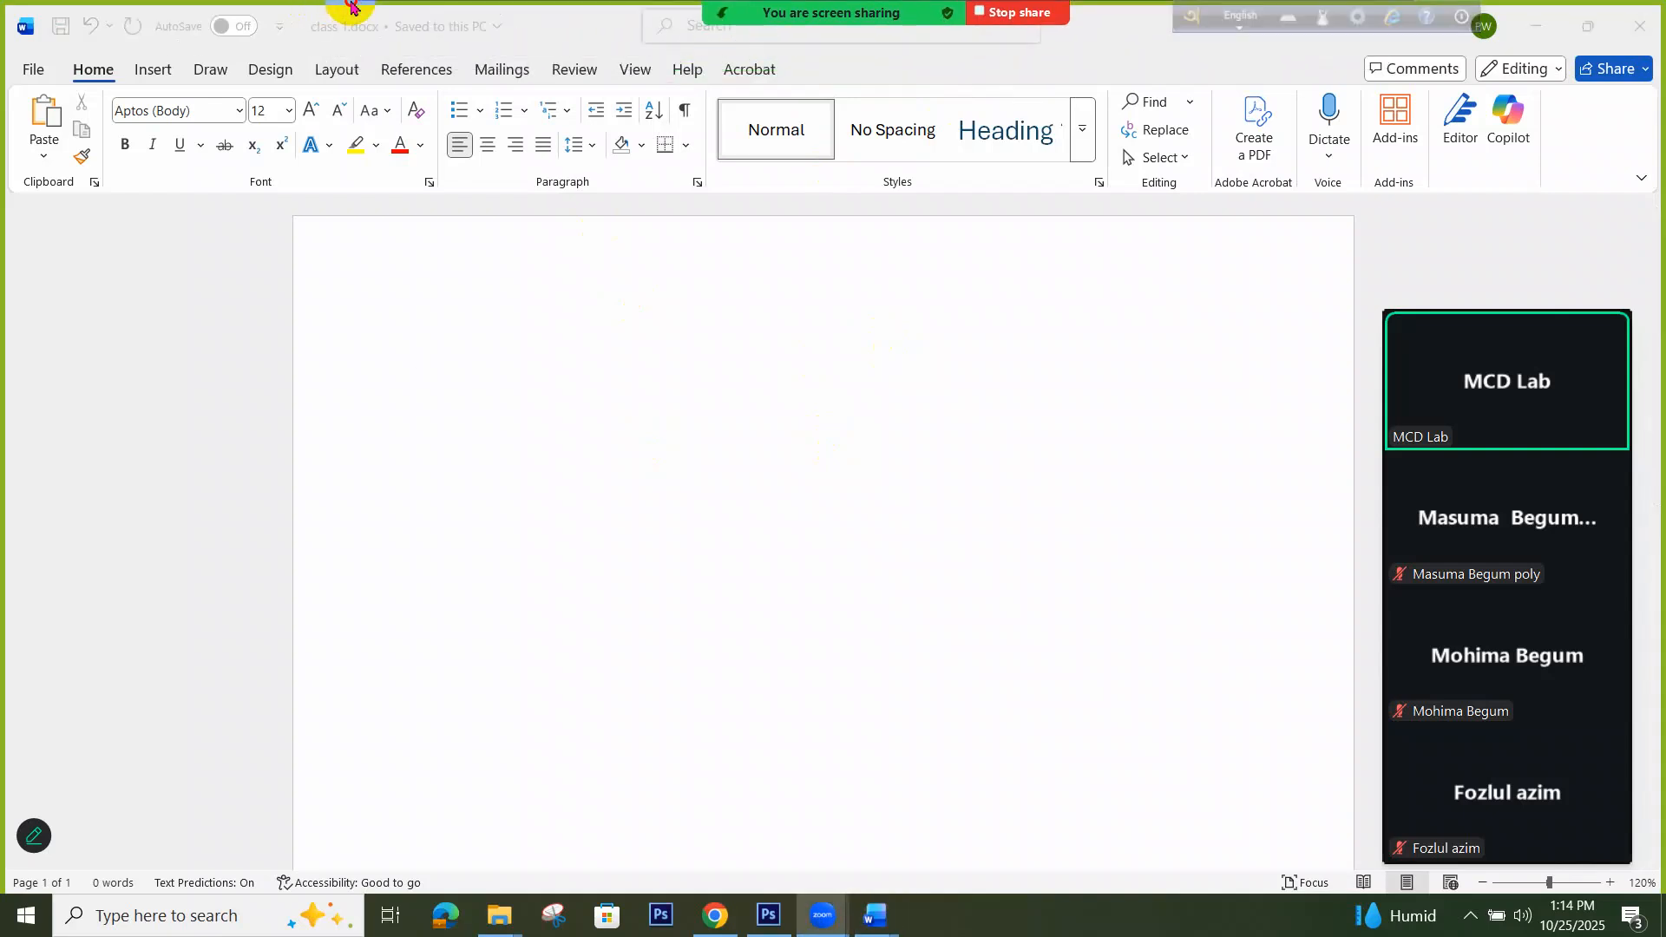
left_click(577, 555)
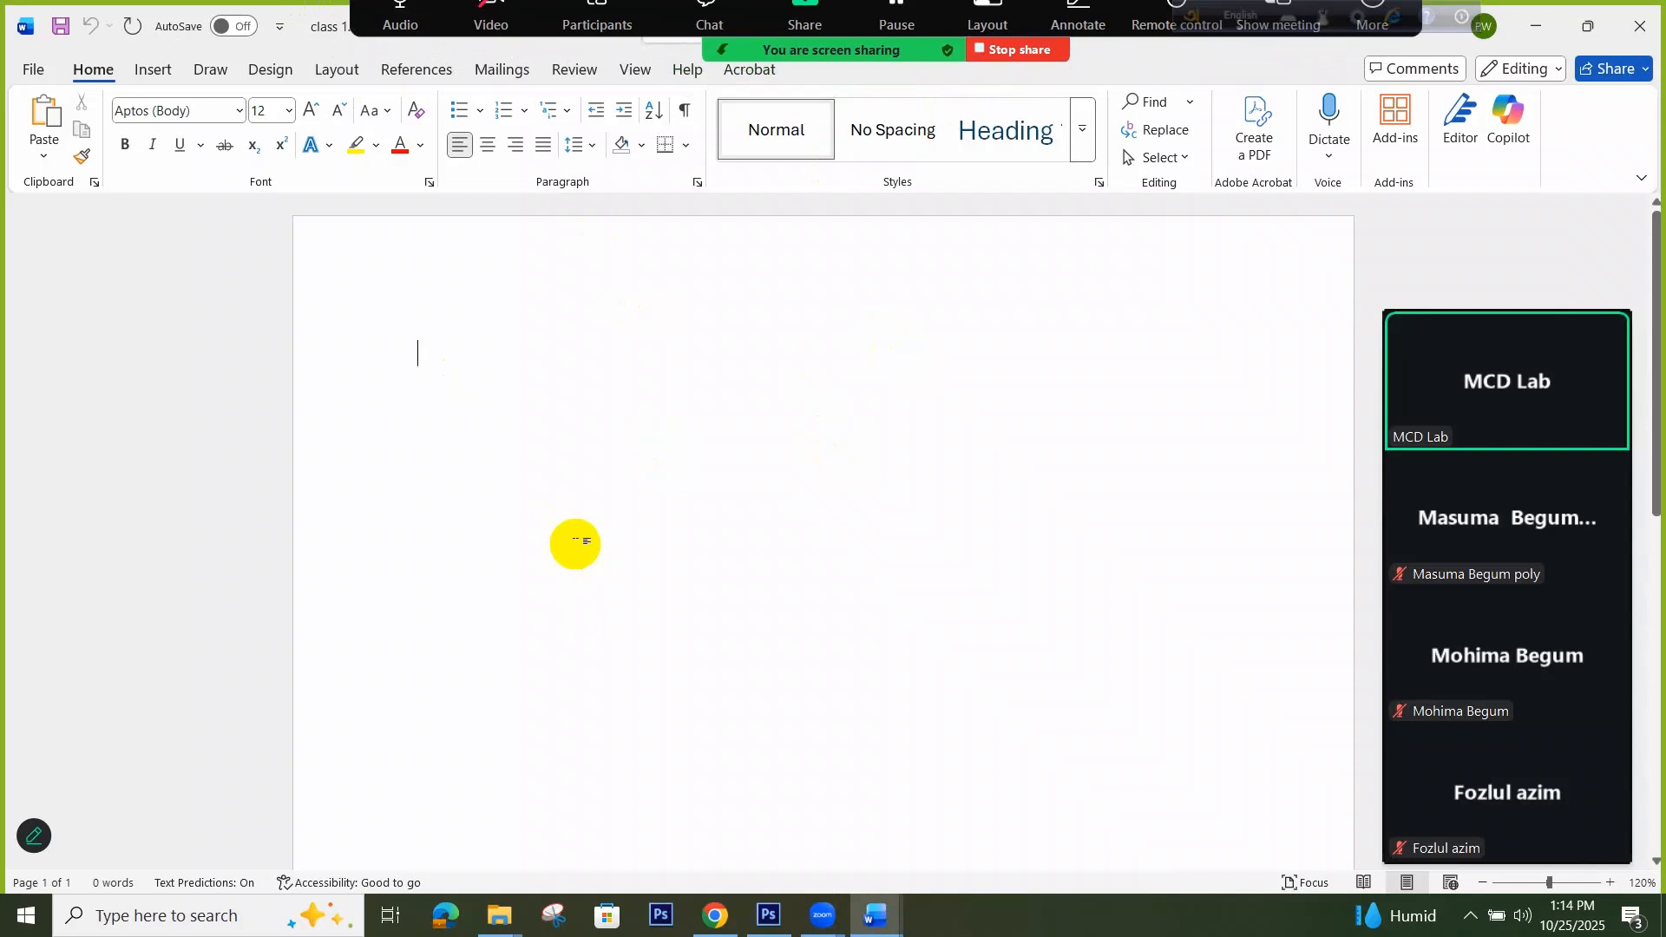
mouse_move(367, 7)
left_mouse_down()
mouse_move(358, 934)
mouse_move(369, 10)
mouse_move(384, 7)
left_mouse_up()
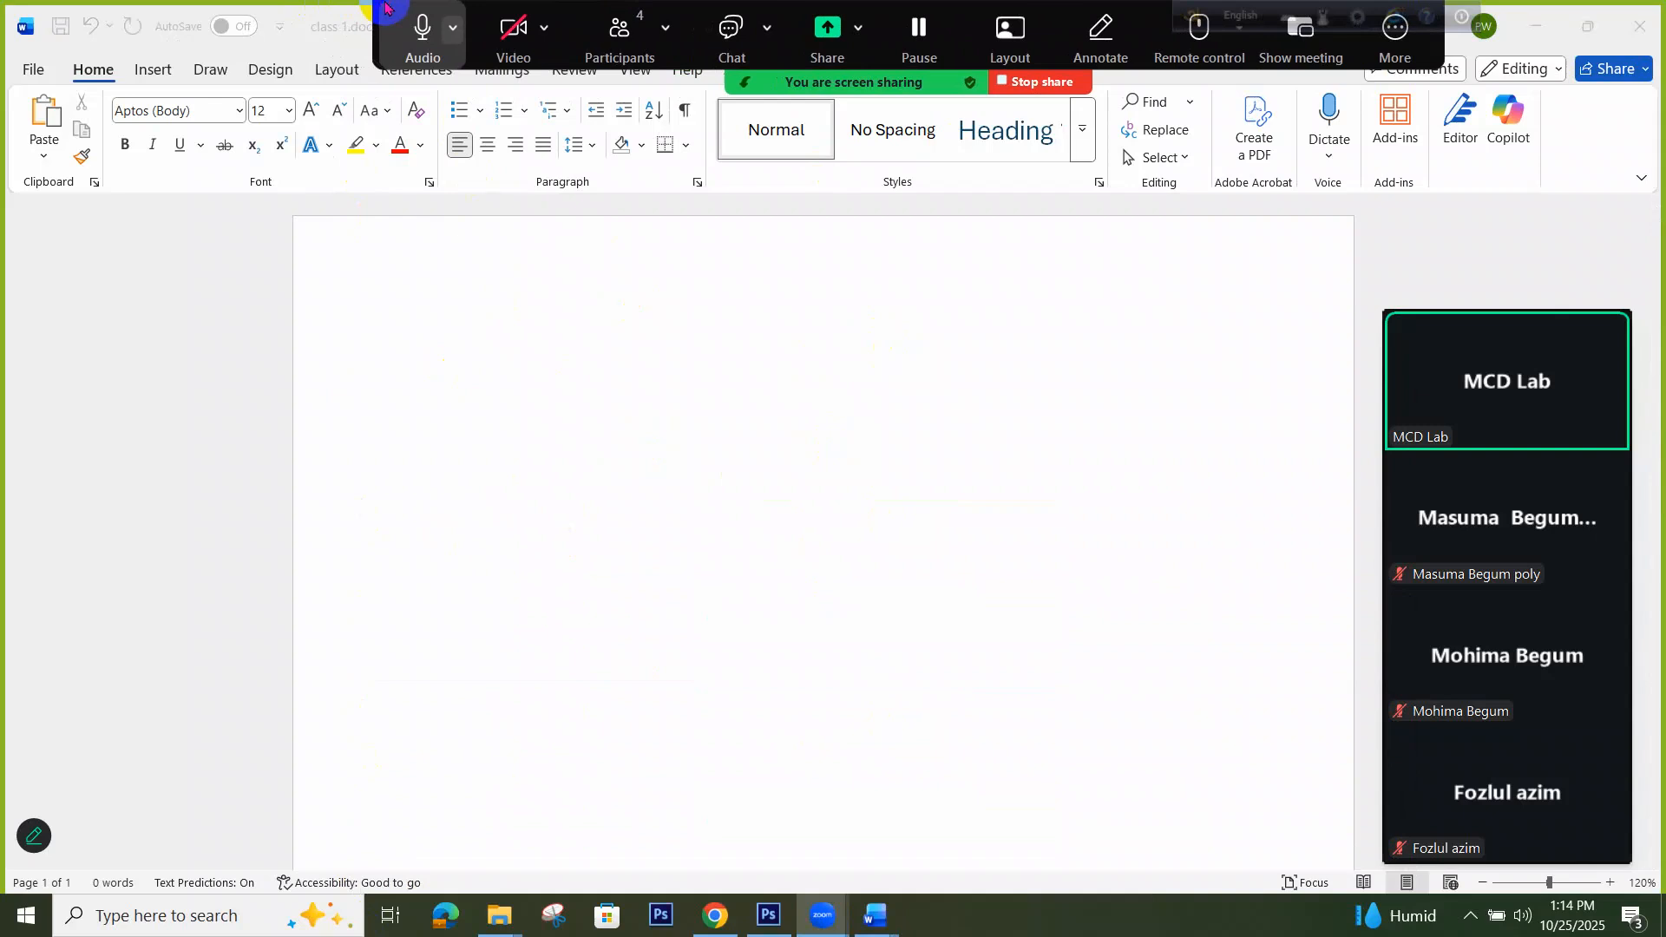
left_click(437, 477)
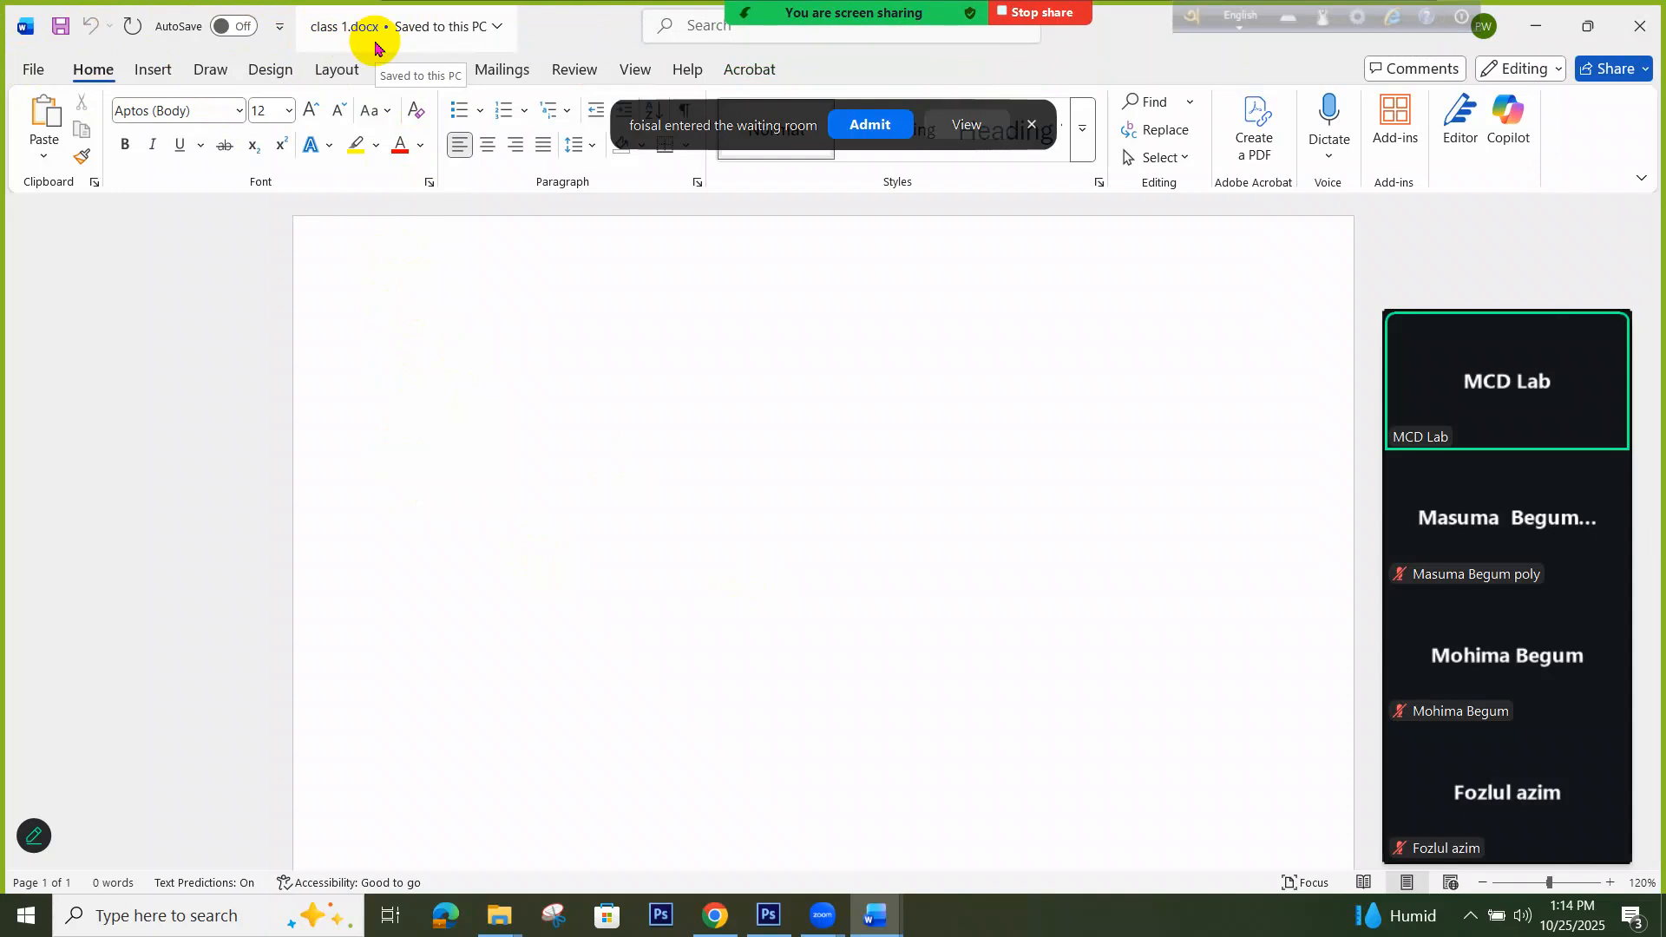
Admit the next person from the Zoom waiting room while staying in class 1.docx
left_click(86, 26)
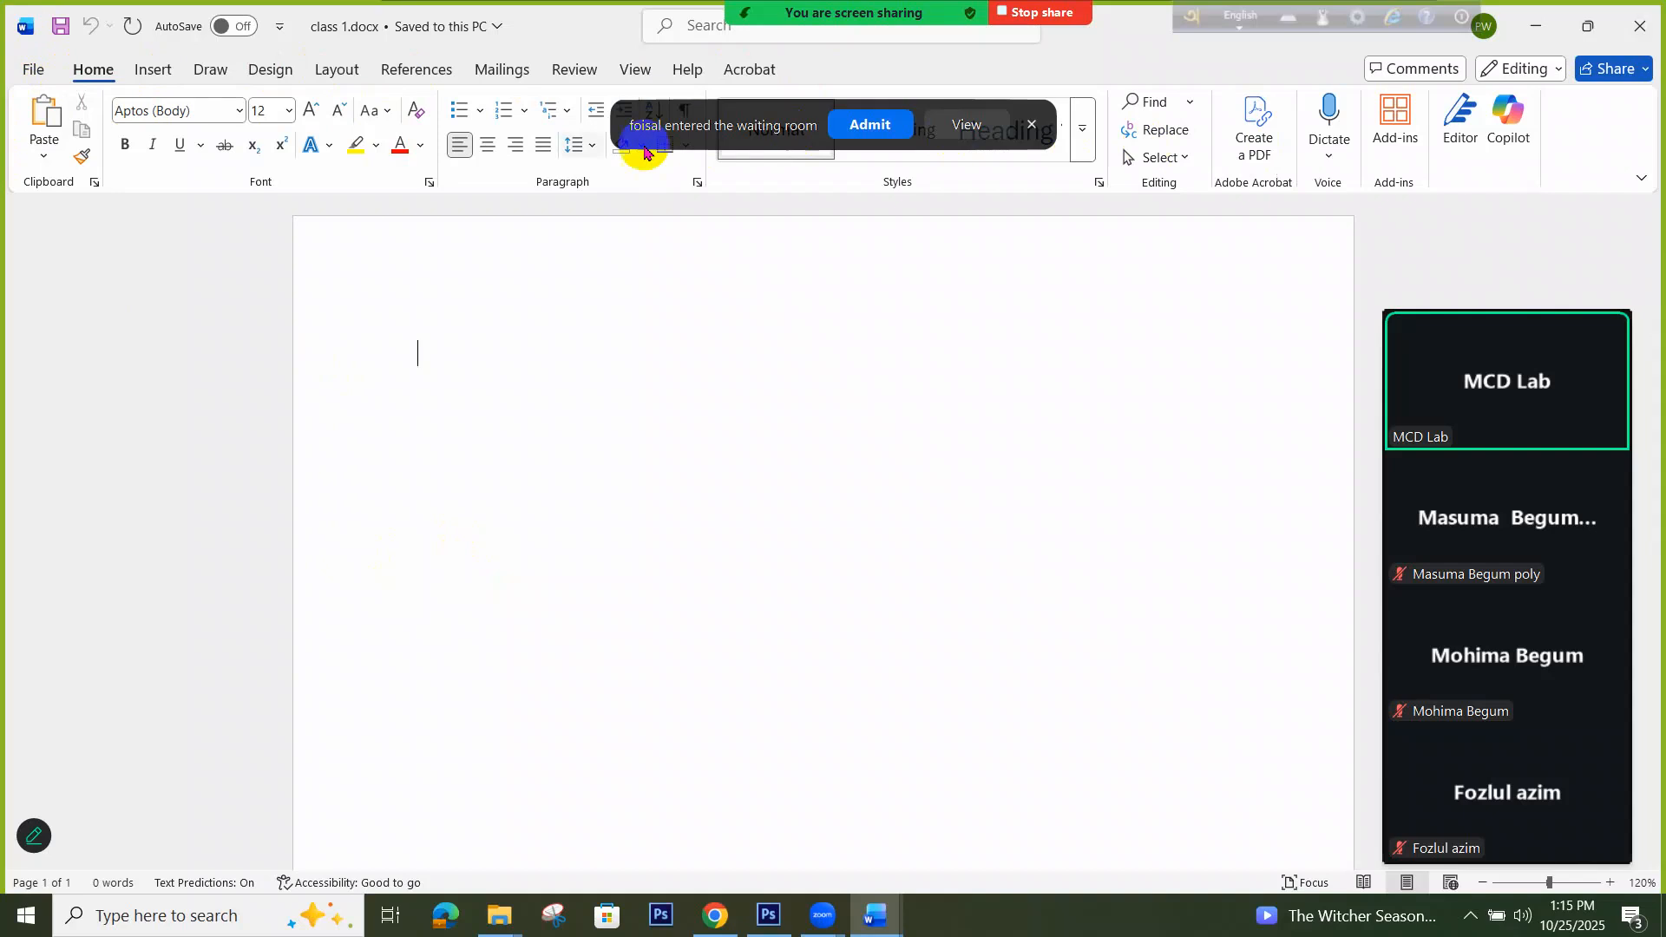
left_click(845, 129)
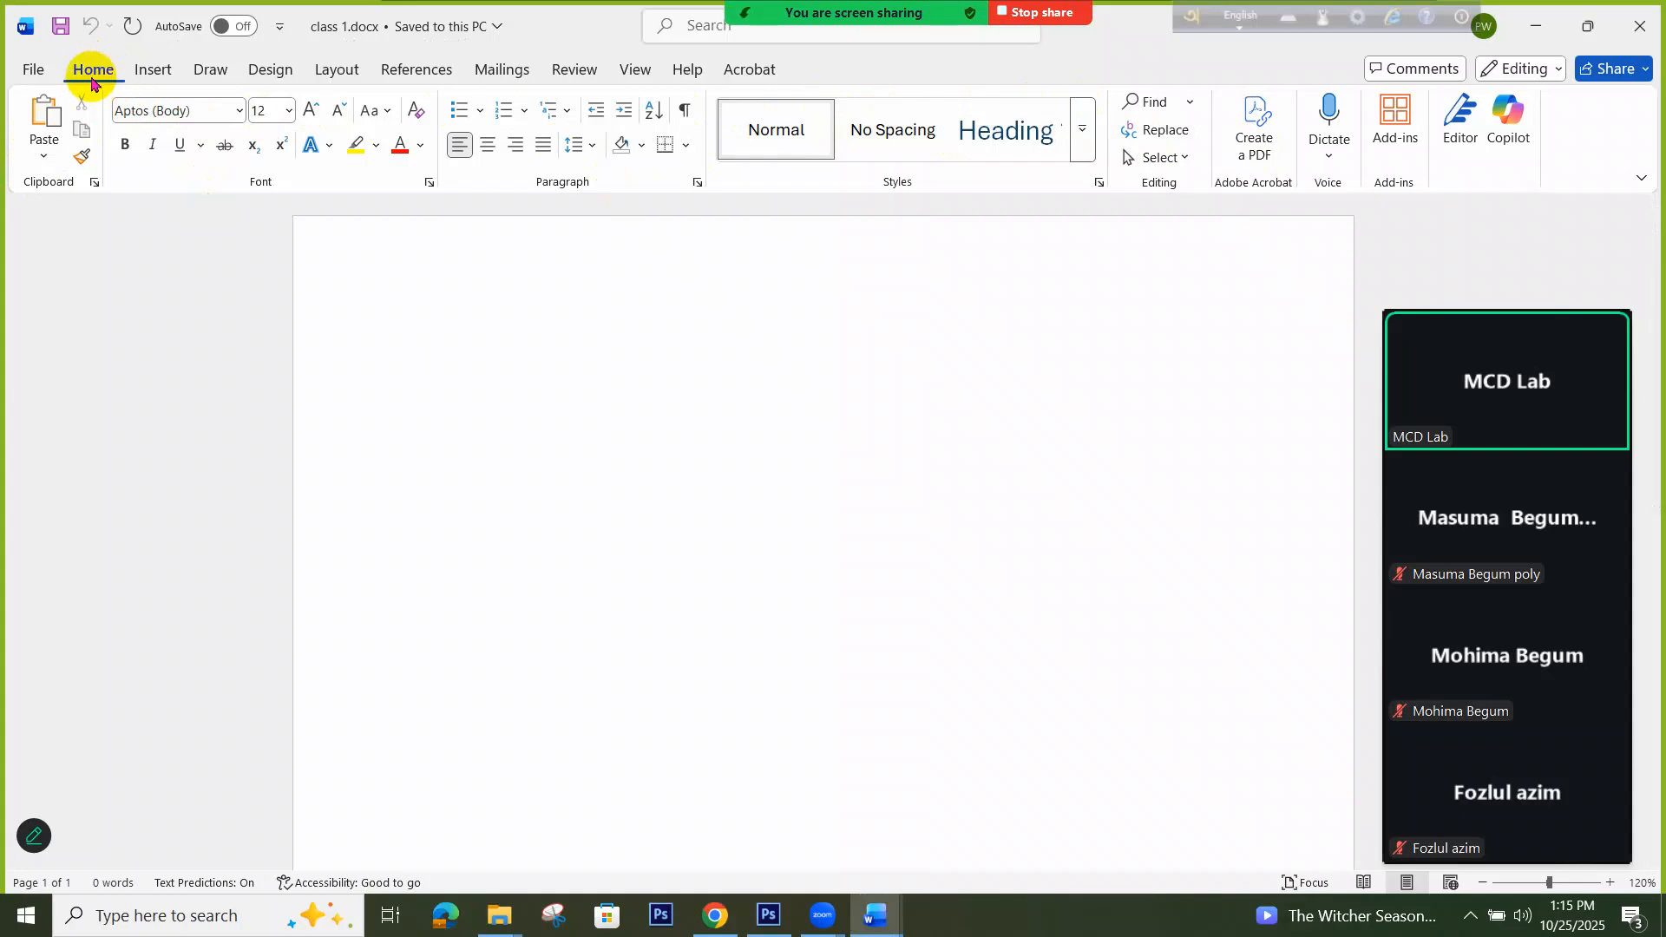
Examine Word's Insert, Draw and Design command sets, and return to the Home commands
left_click(151, 77)
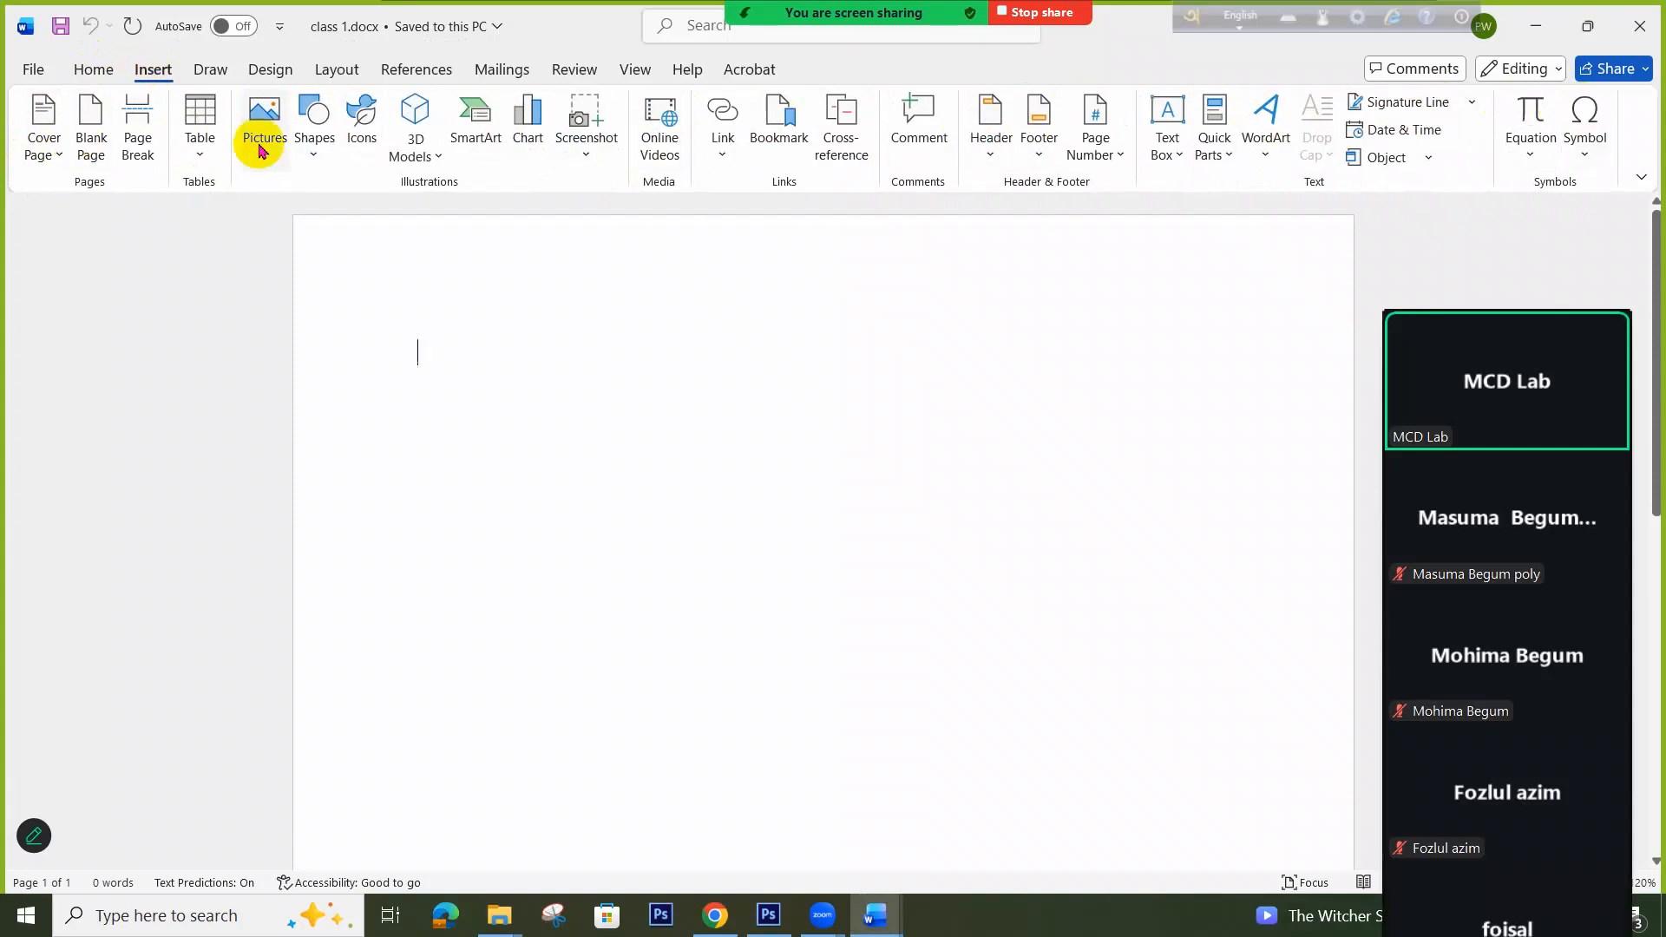
left_click(210, 73)
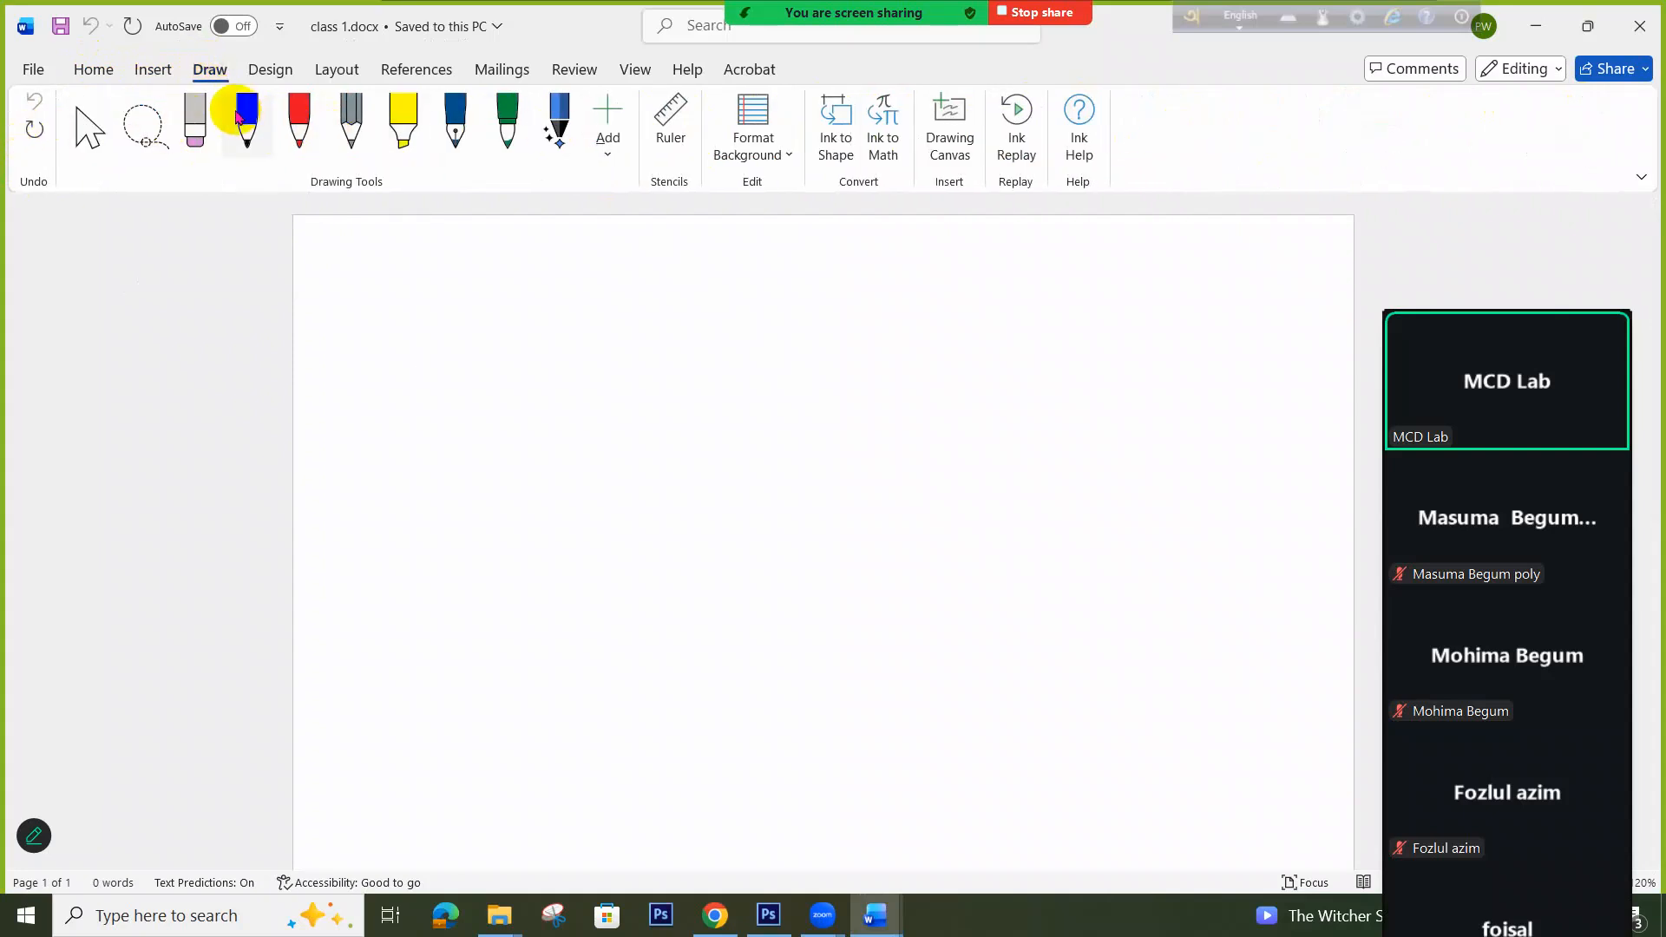
left_click(264, 70)
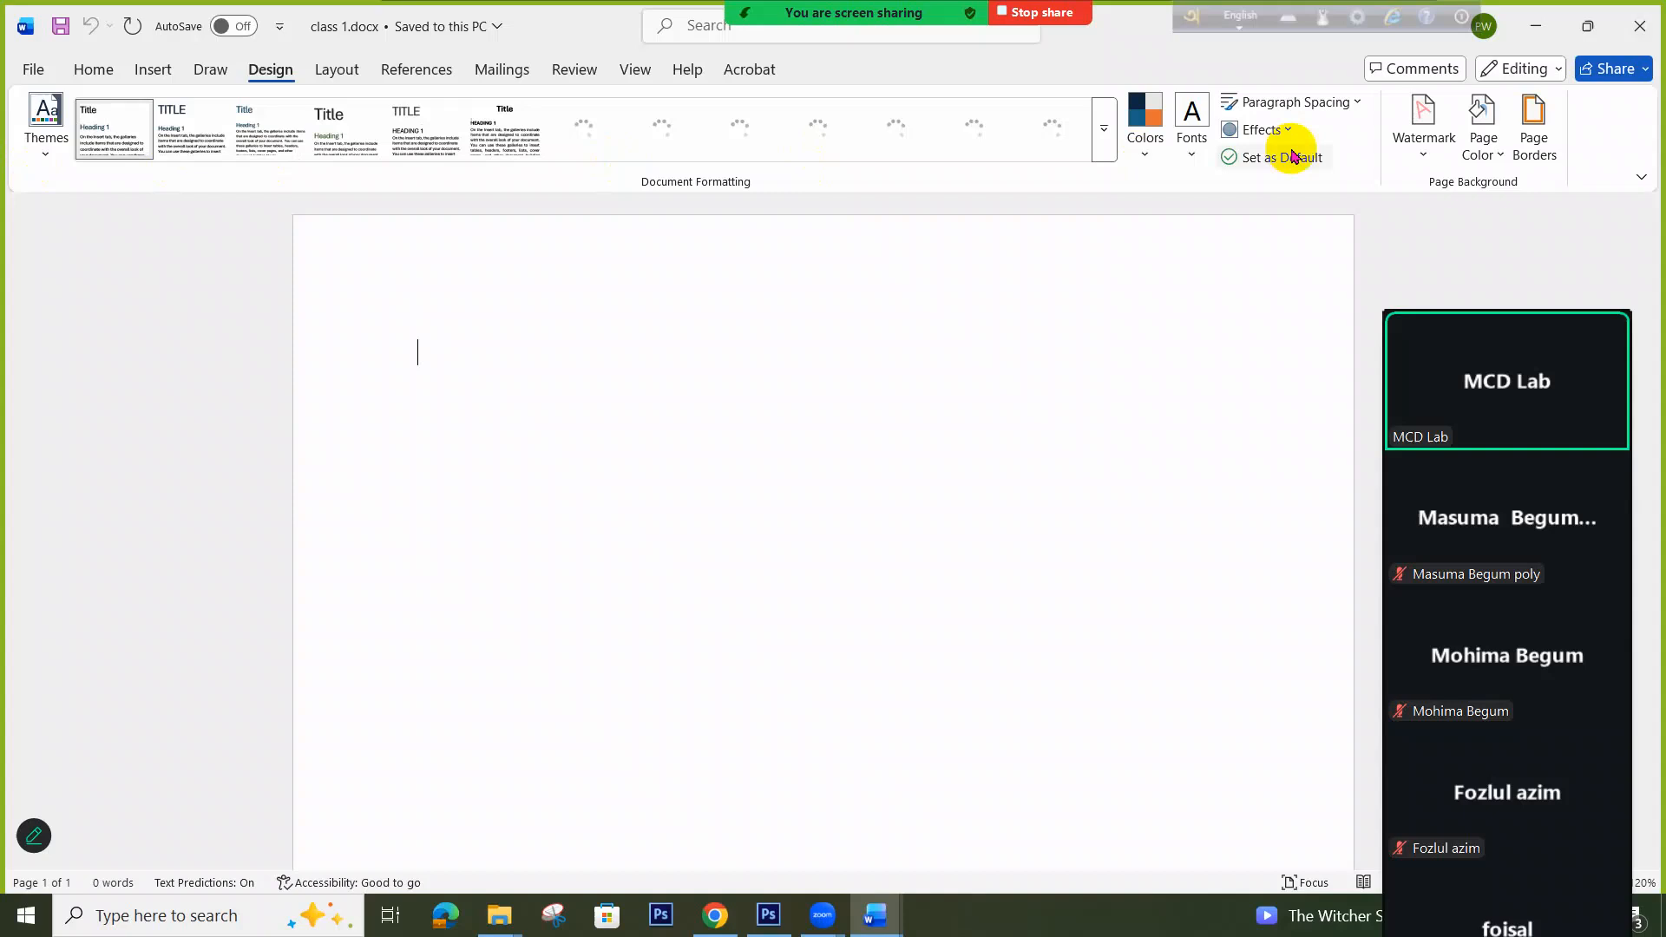
left_click(99, 66)
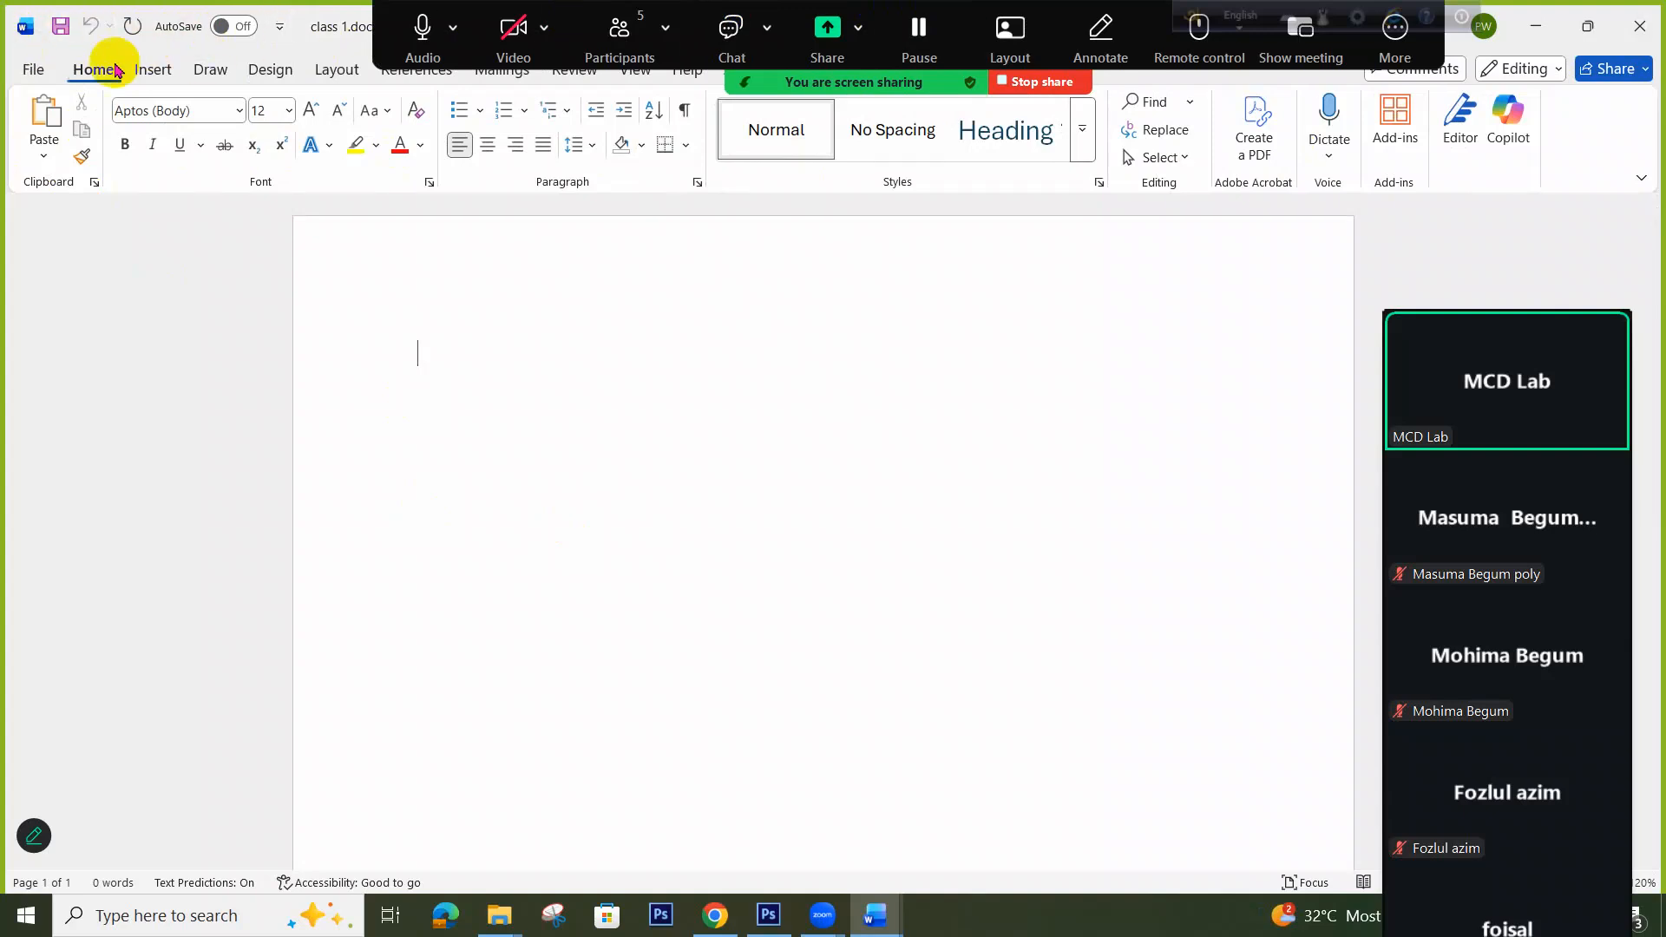
Admit the newly waiting participant and shift the Zoom meeting controls further away from the document title
left_click(1394, 34)
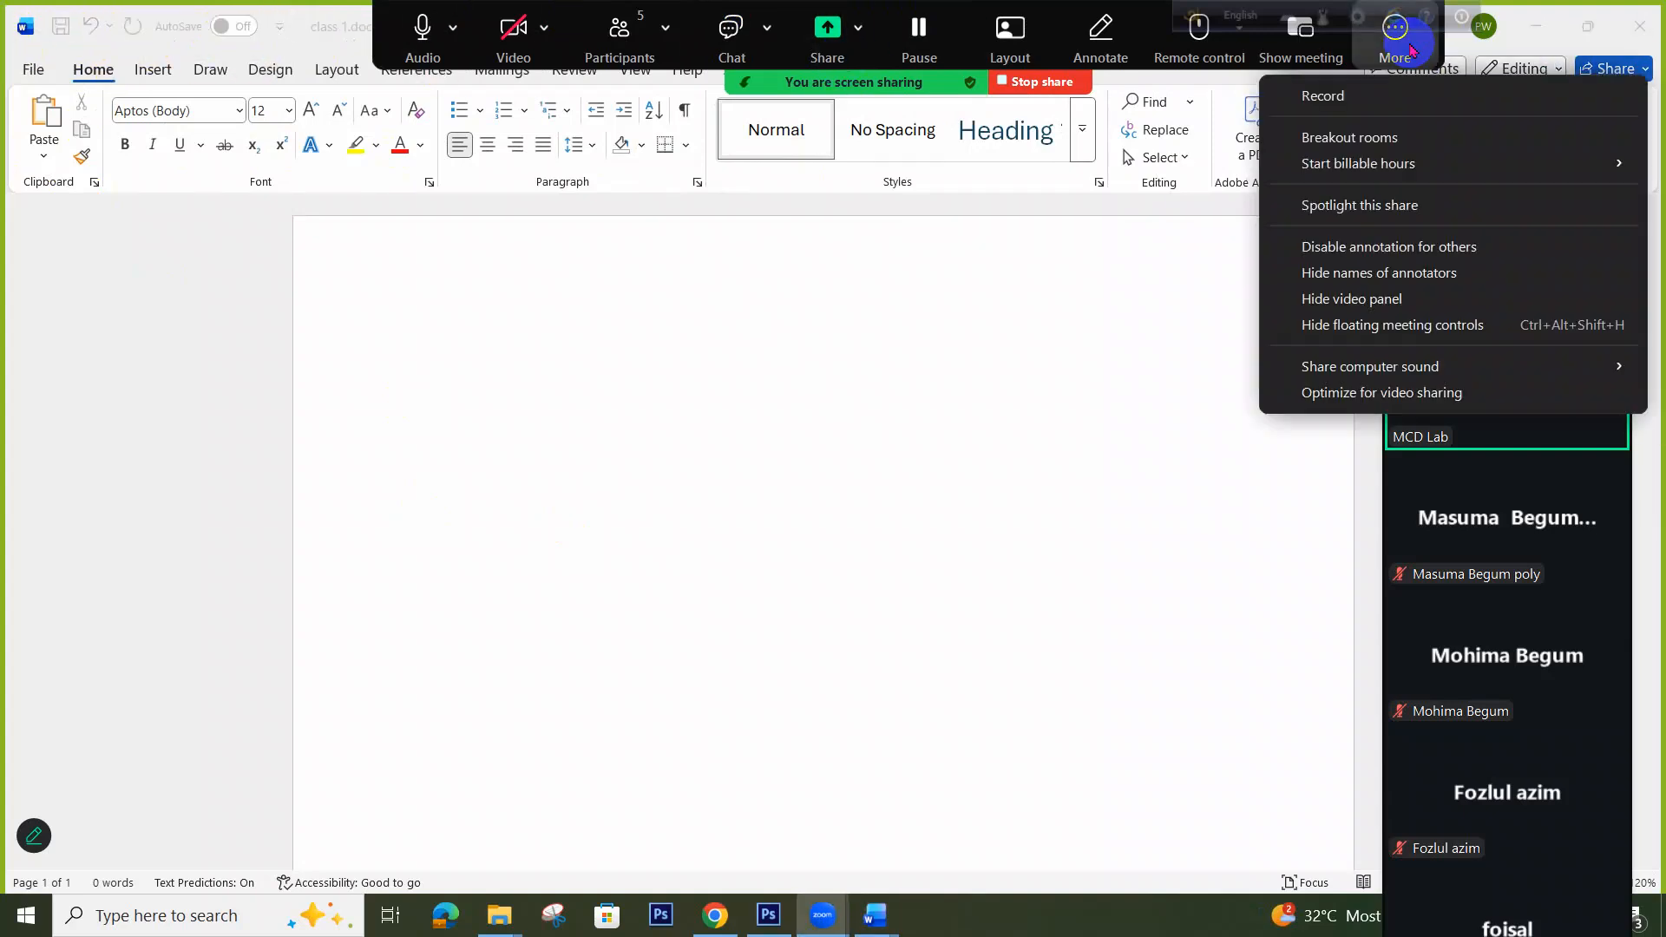
left_click(1116, 345)
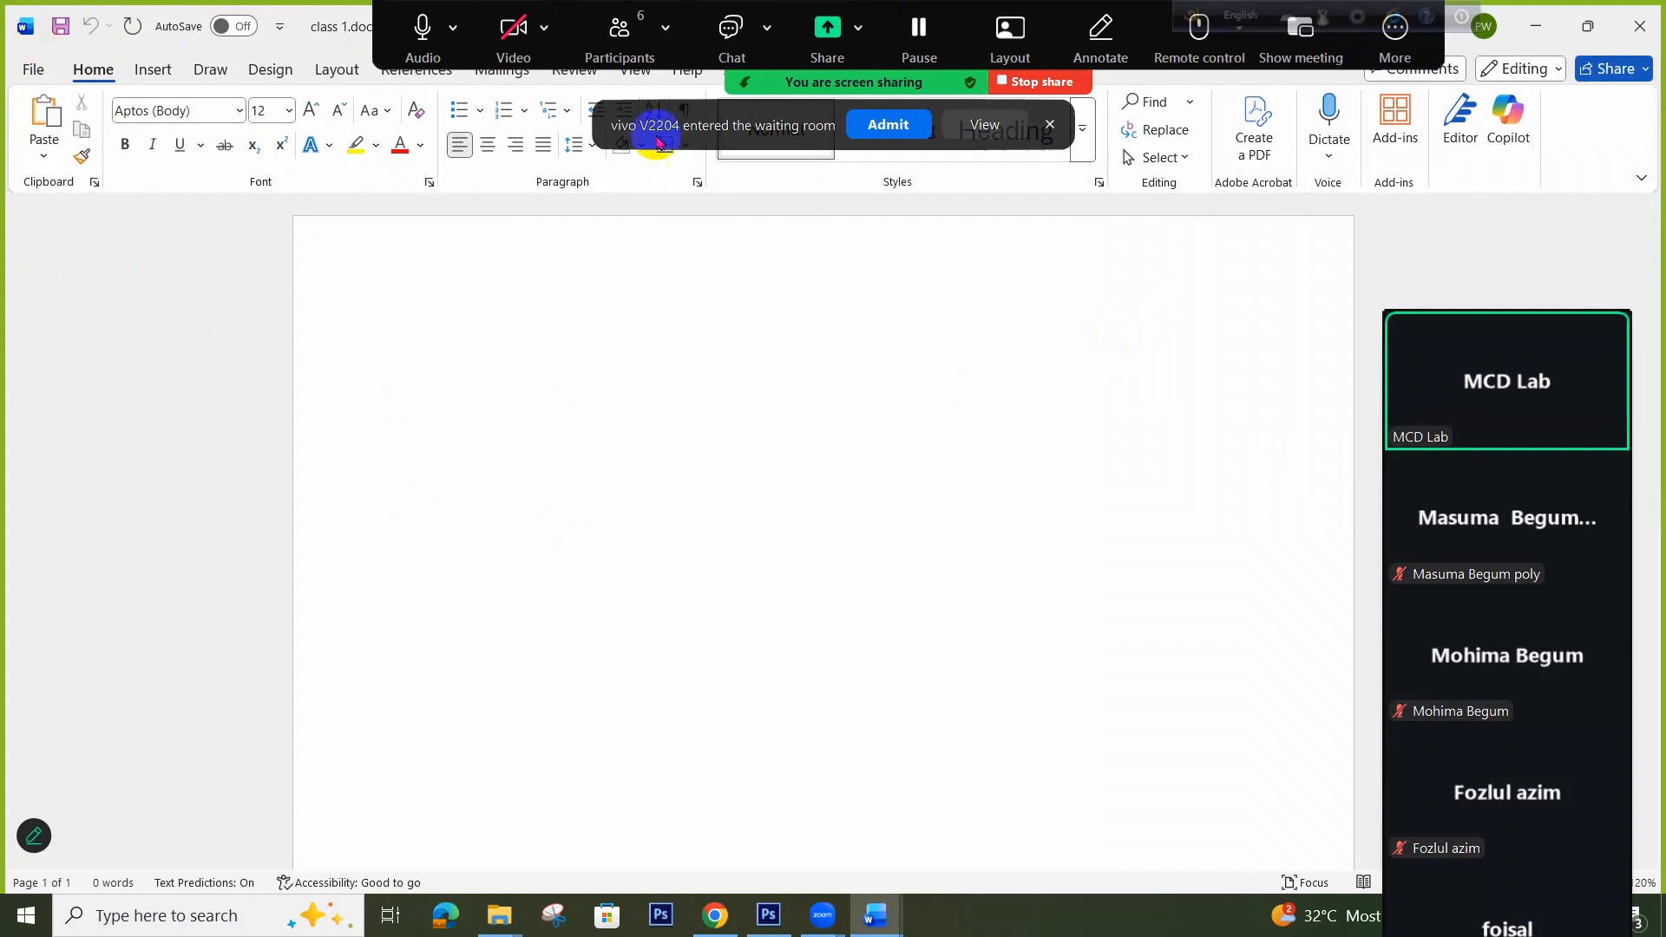
left_click(891, 134)
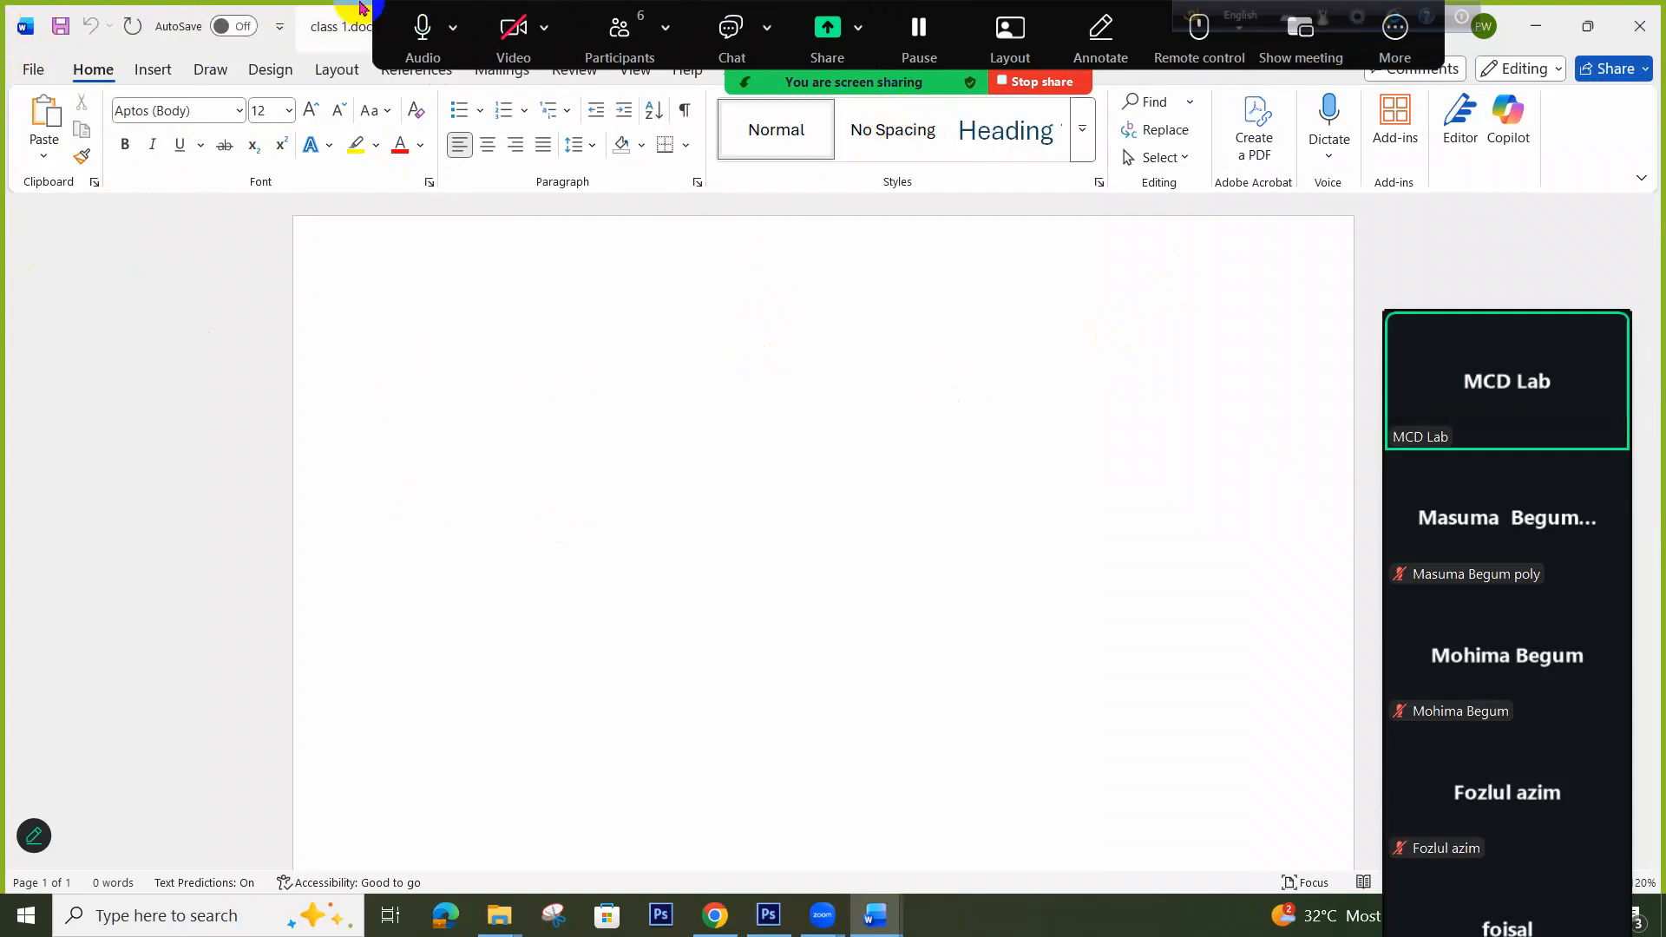
left_click_drag(434, 8, 657, 7)
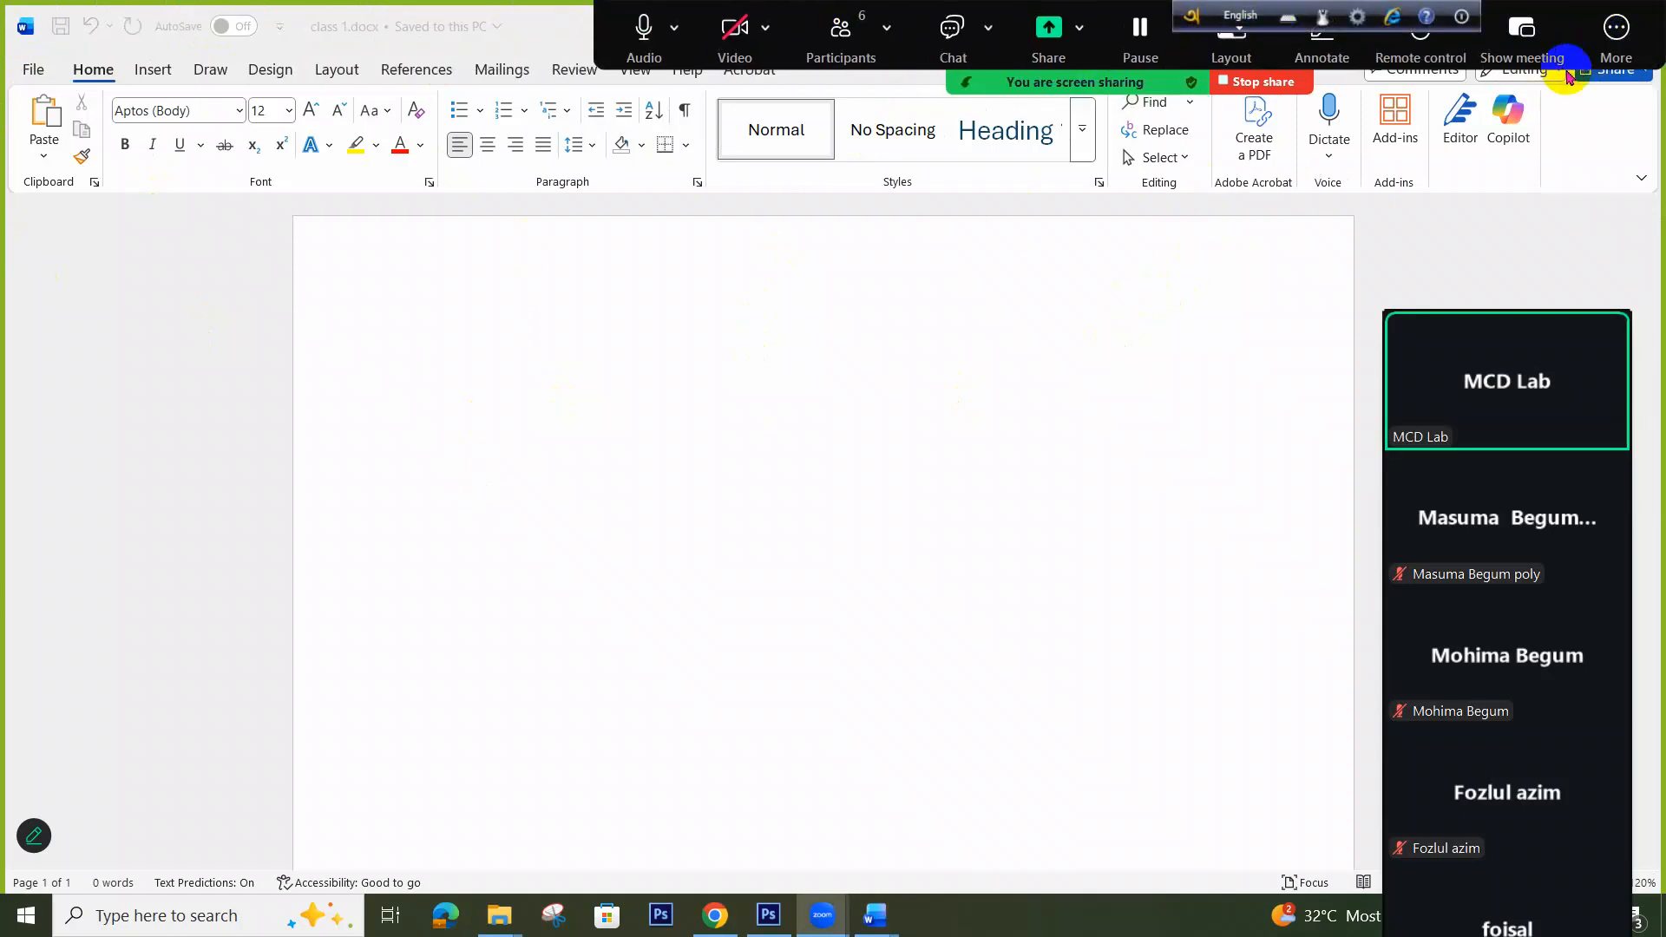
Look over Word's Insert command set in class 1.docx and return to the Home commands
left_click(828, 246)
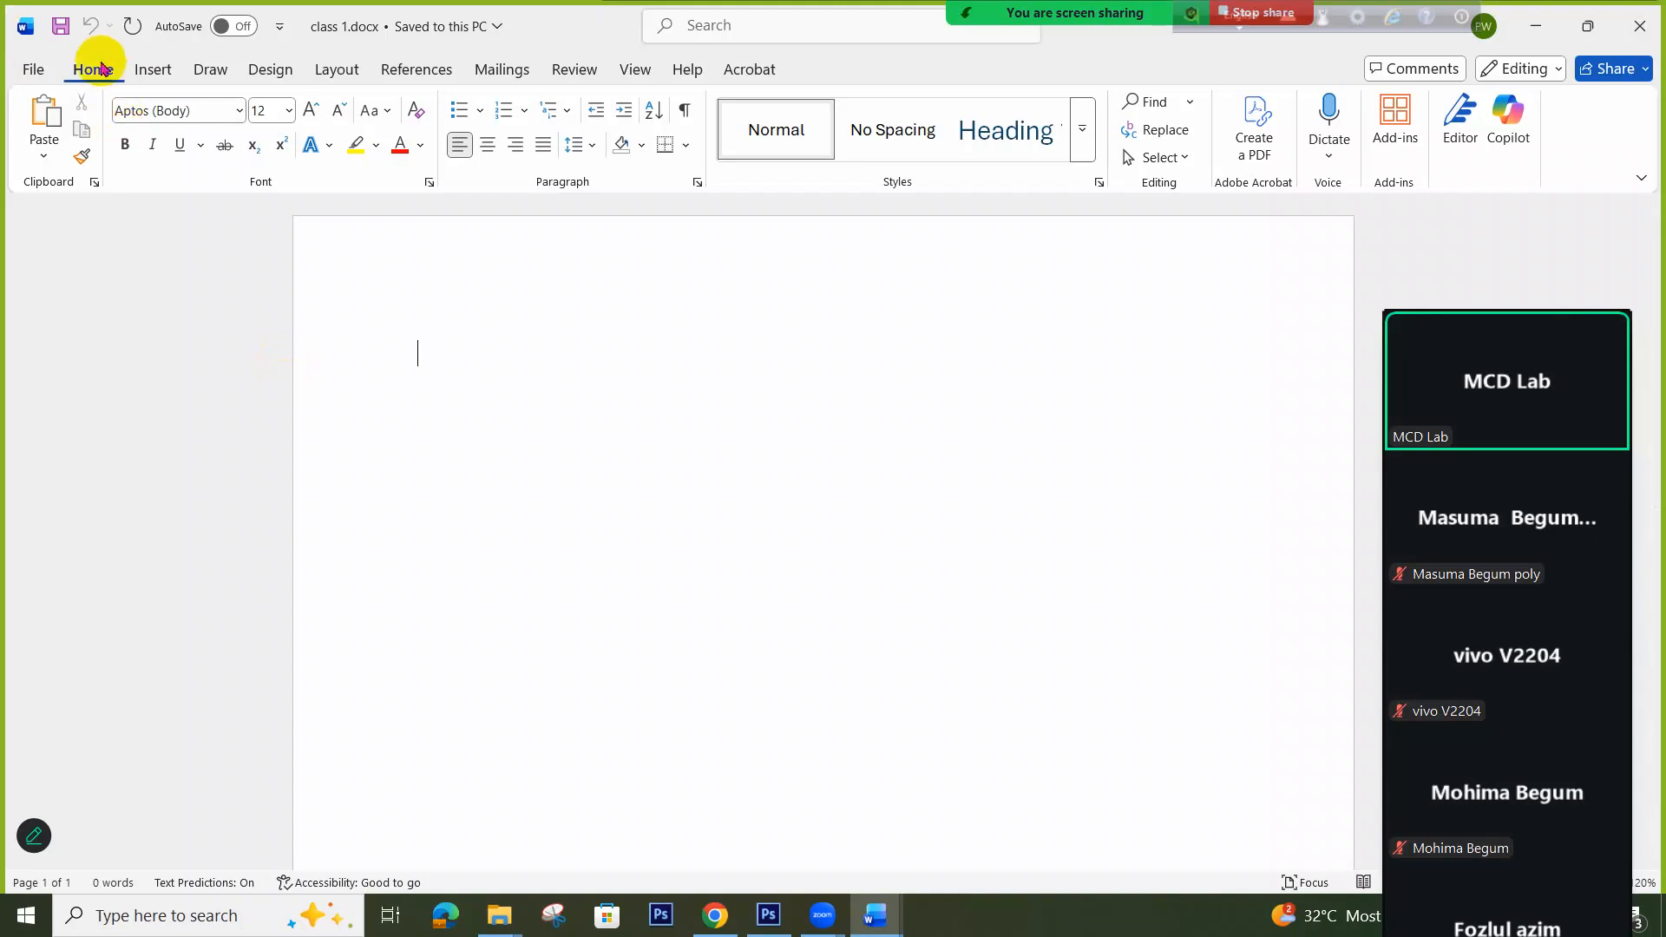
left_click(148, 72)
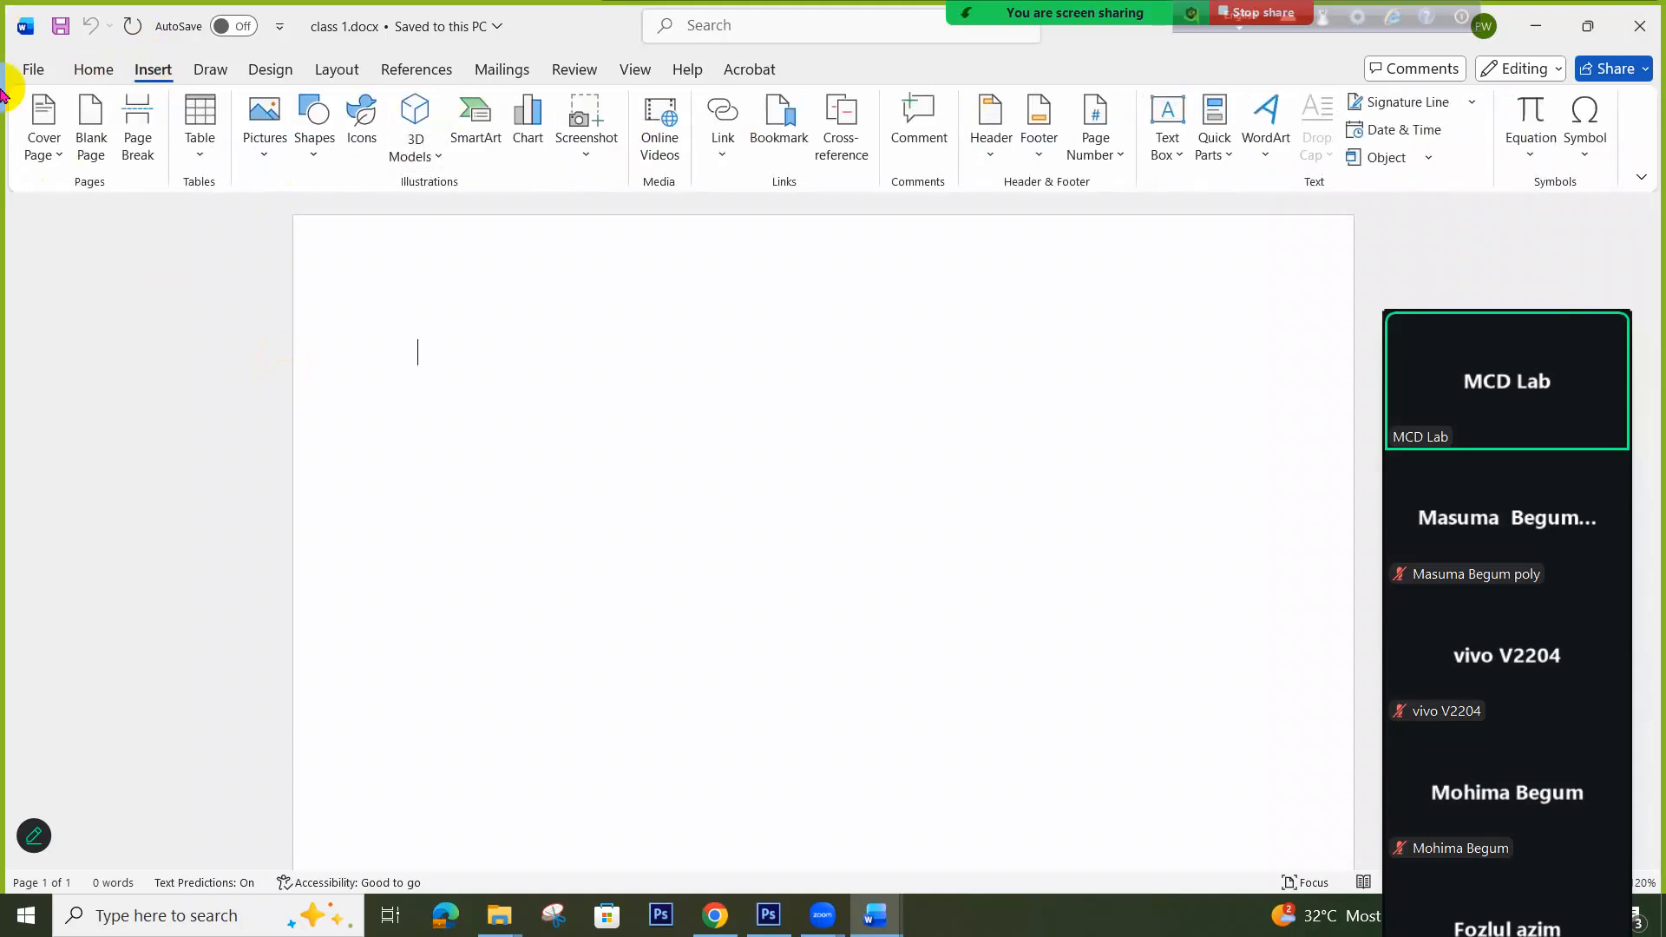
left_click(102, 74)
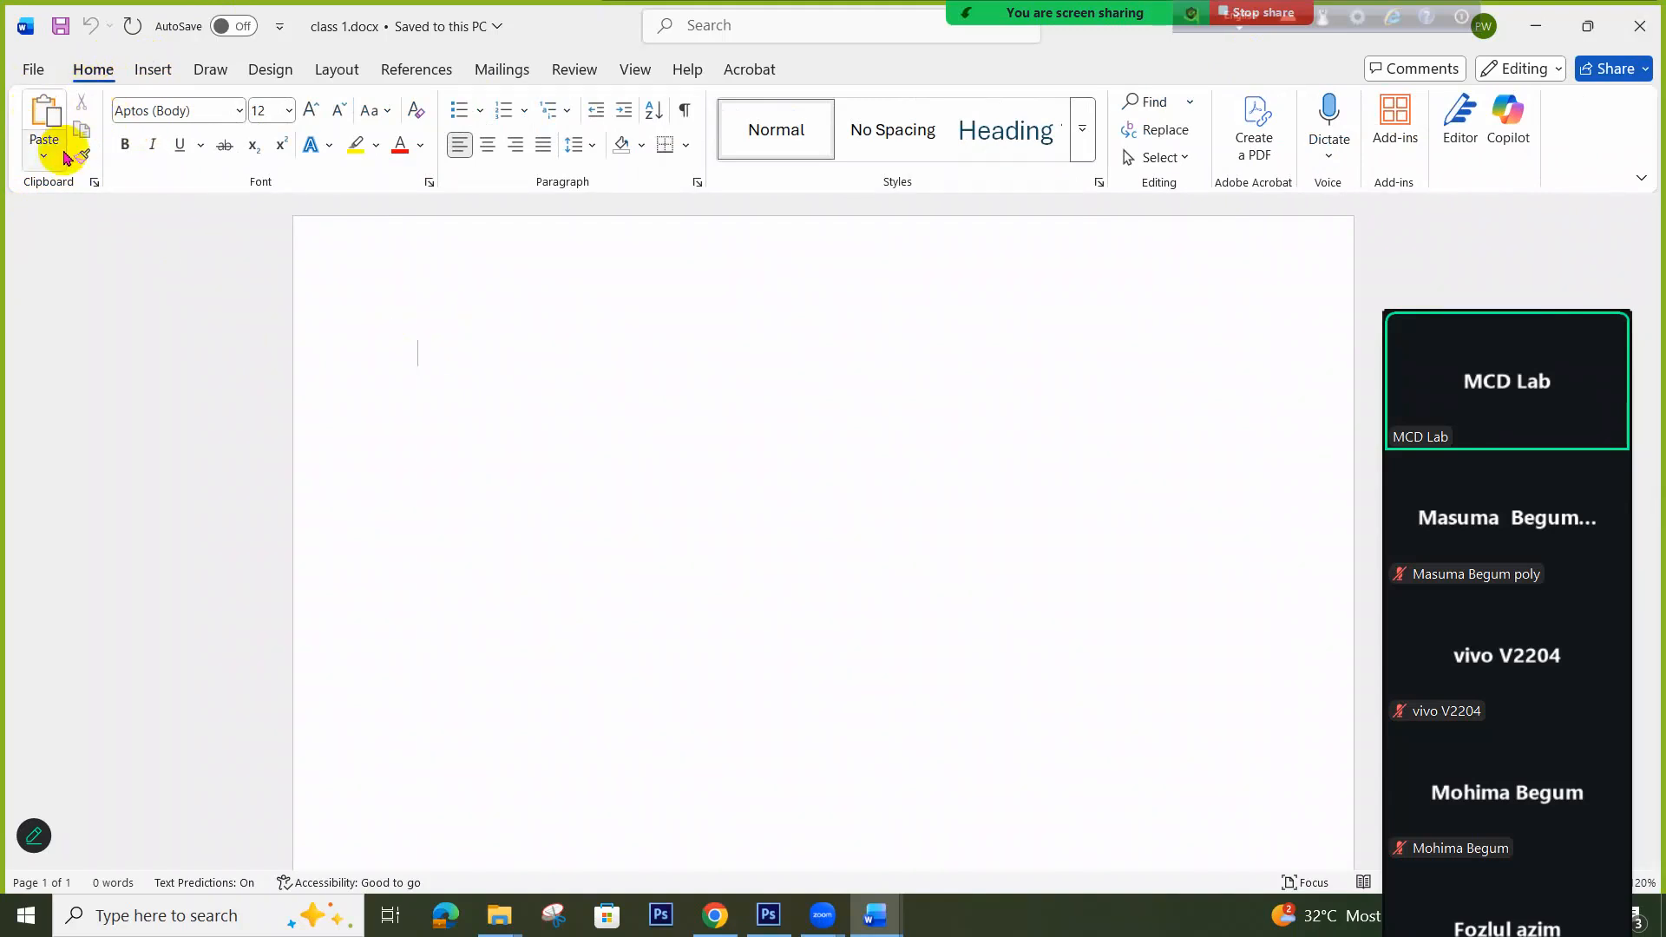
Write the sample text "Adffdfgdd" on the blank page and delete it again, admitting the participant from the Zoom waiting room in between
type("A")
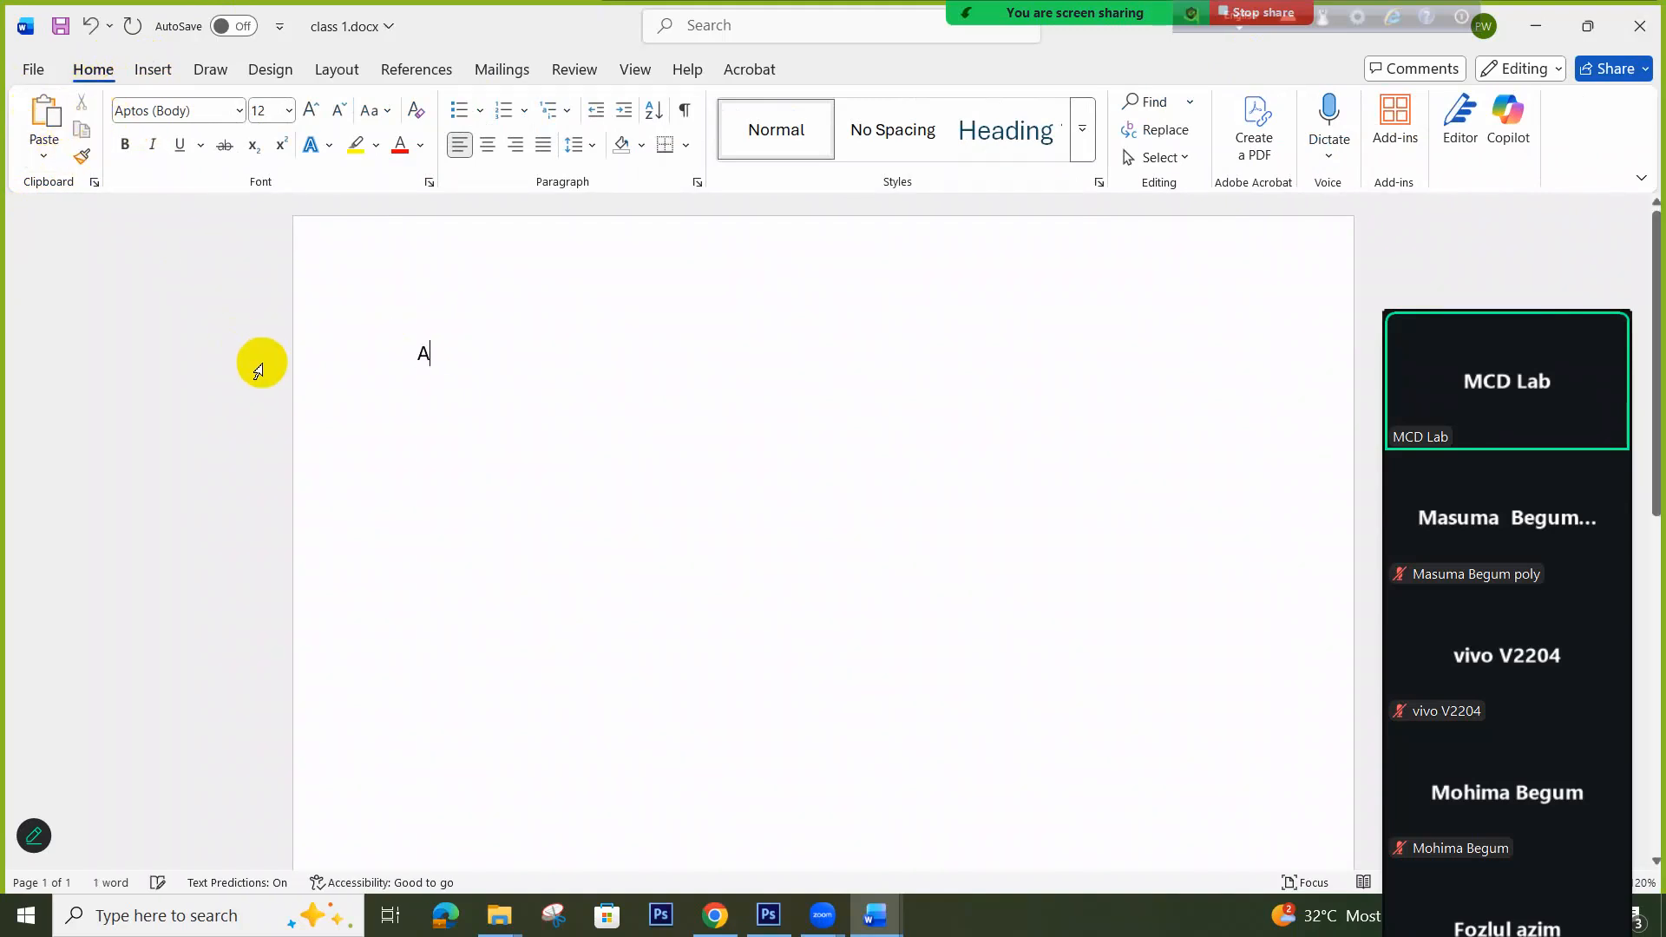
type("dffdfgdd")
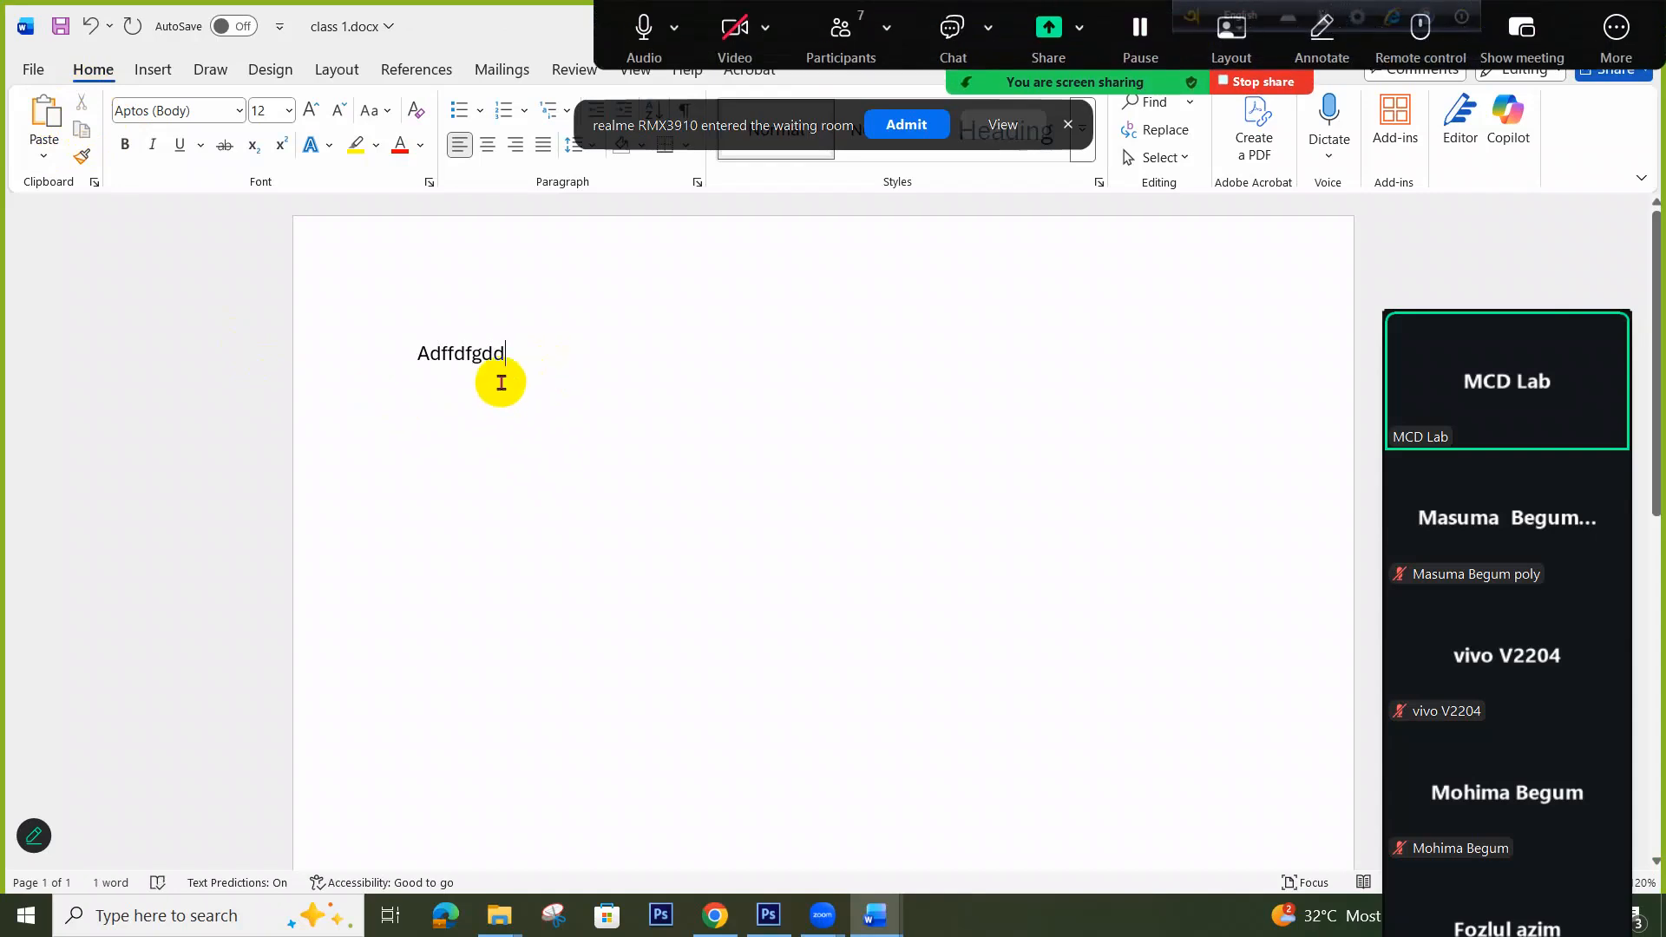
triple_click(407, 373)
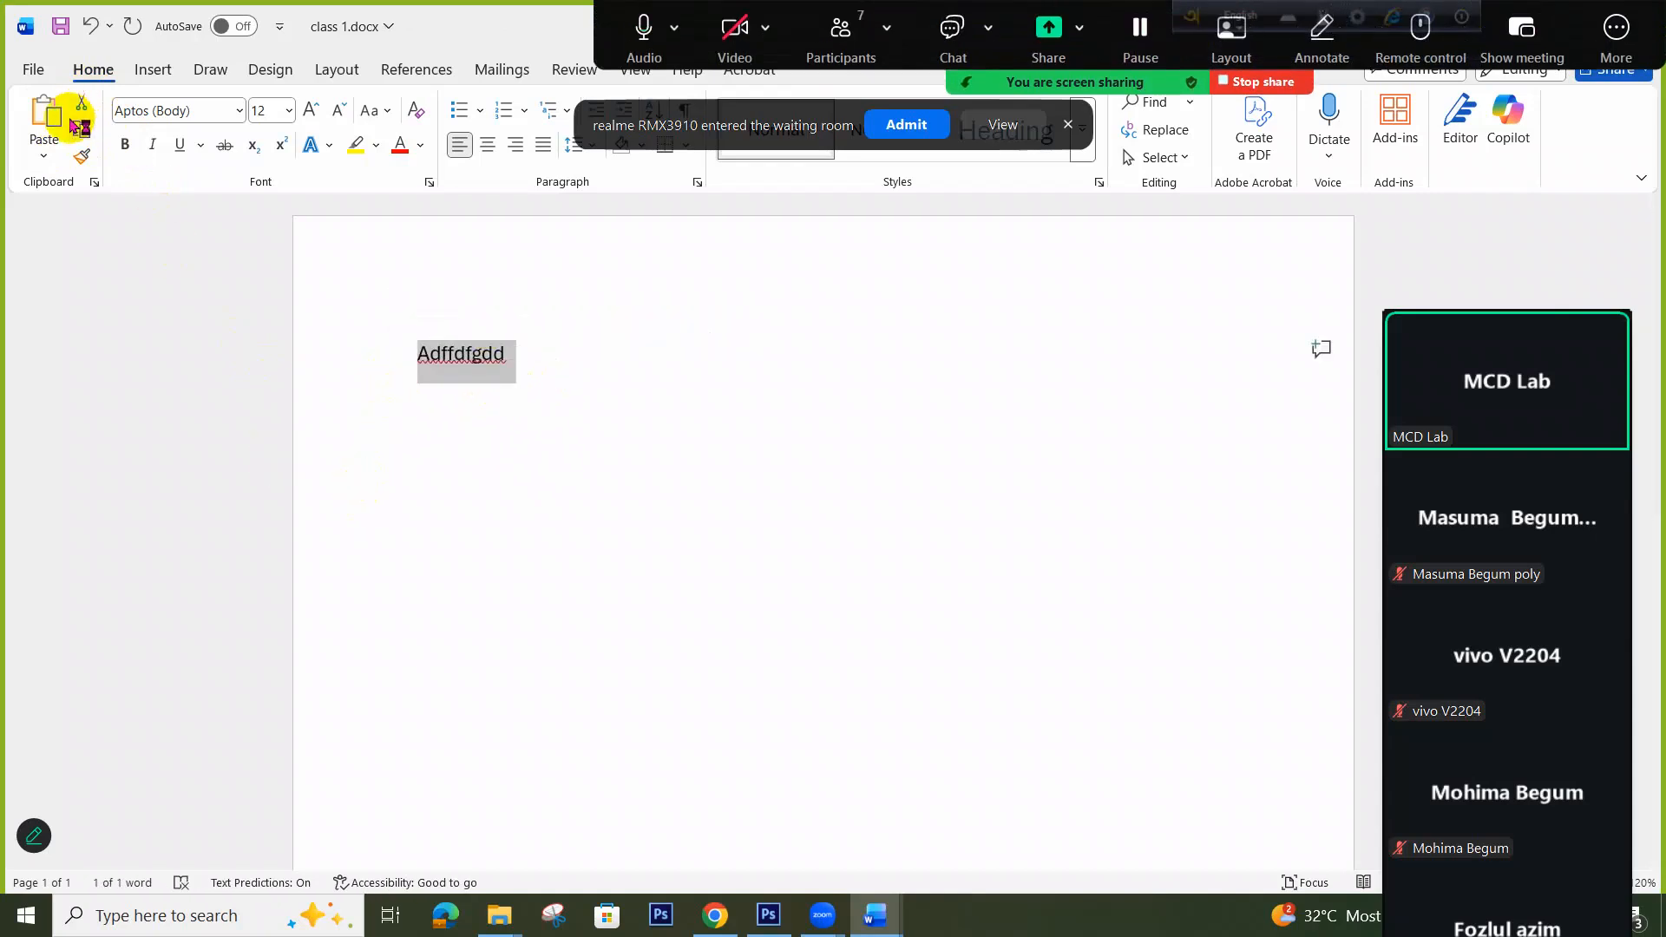
left_click(907, 125)
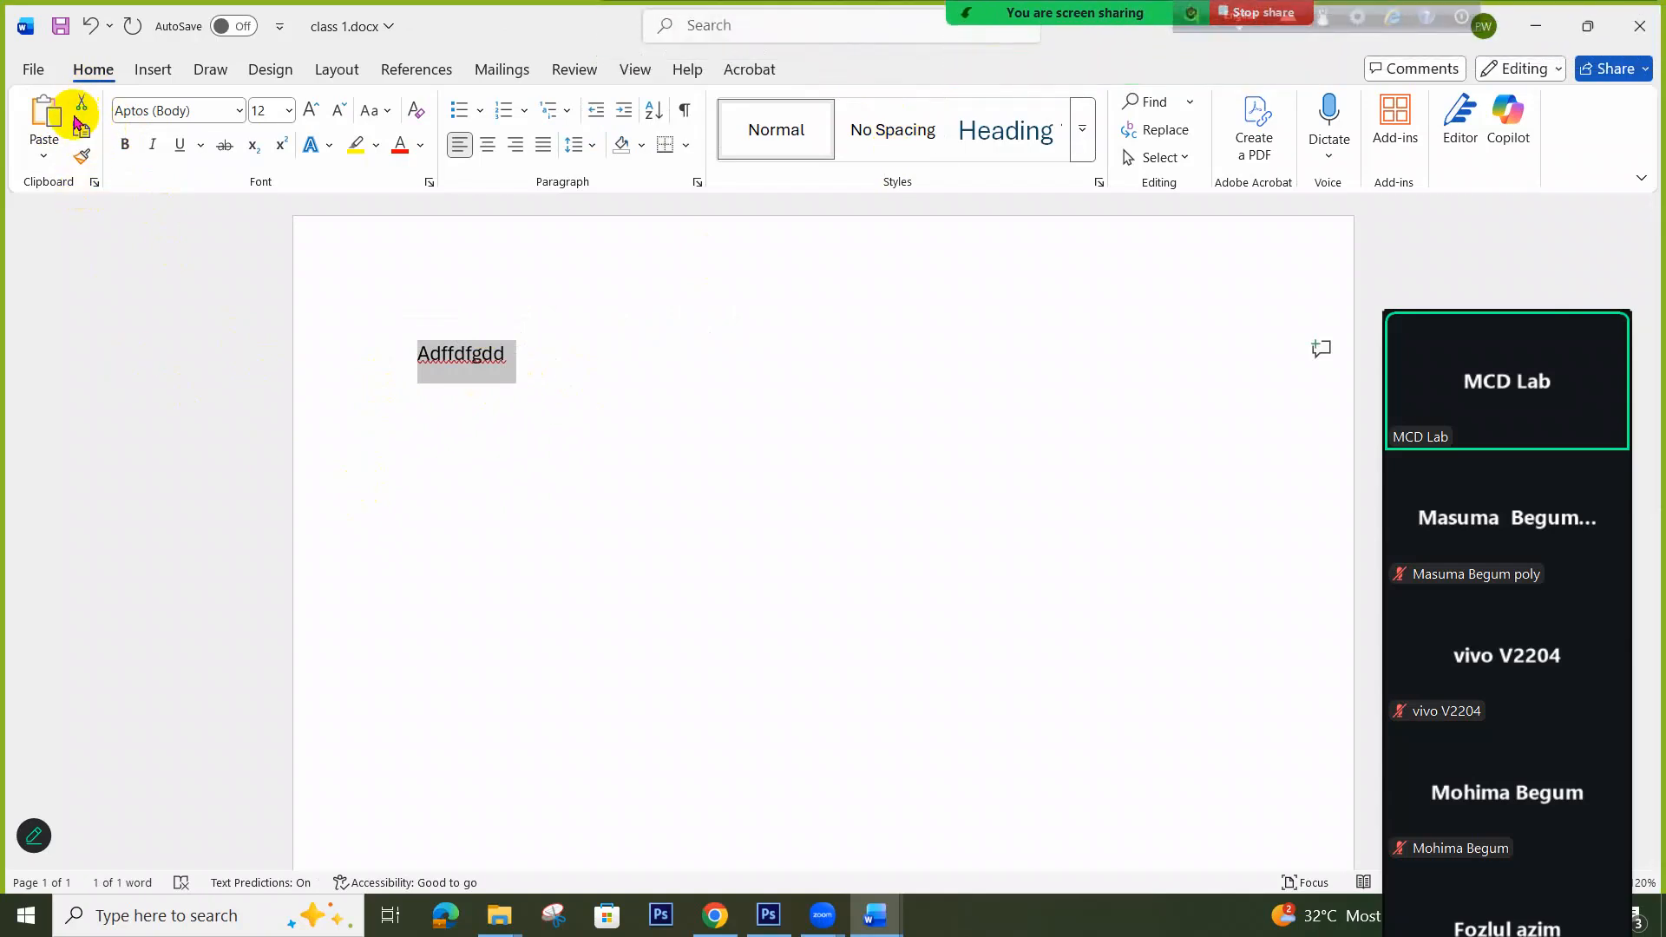
key("Delete")
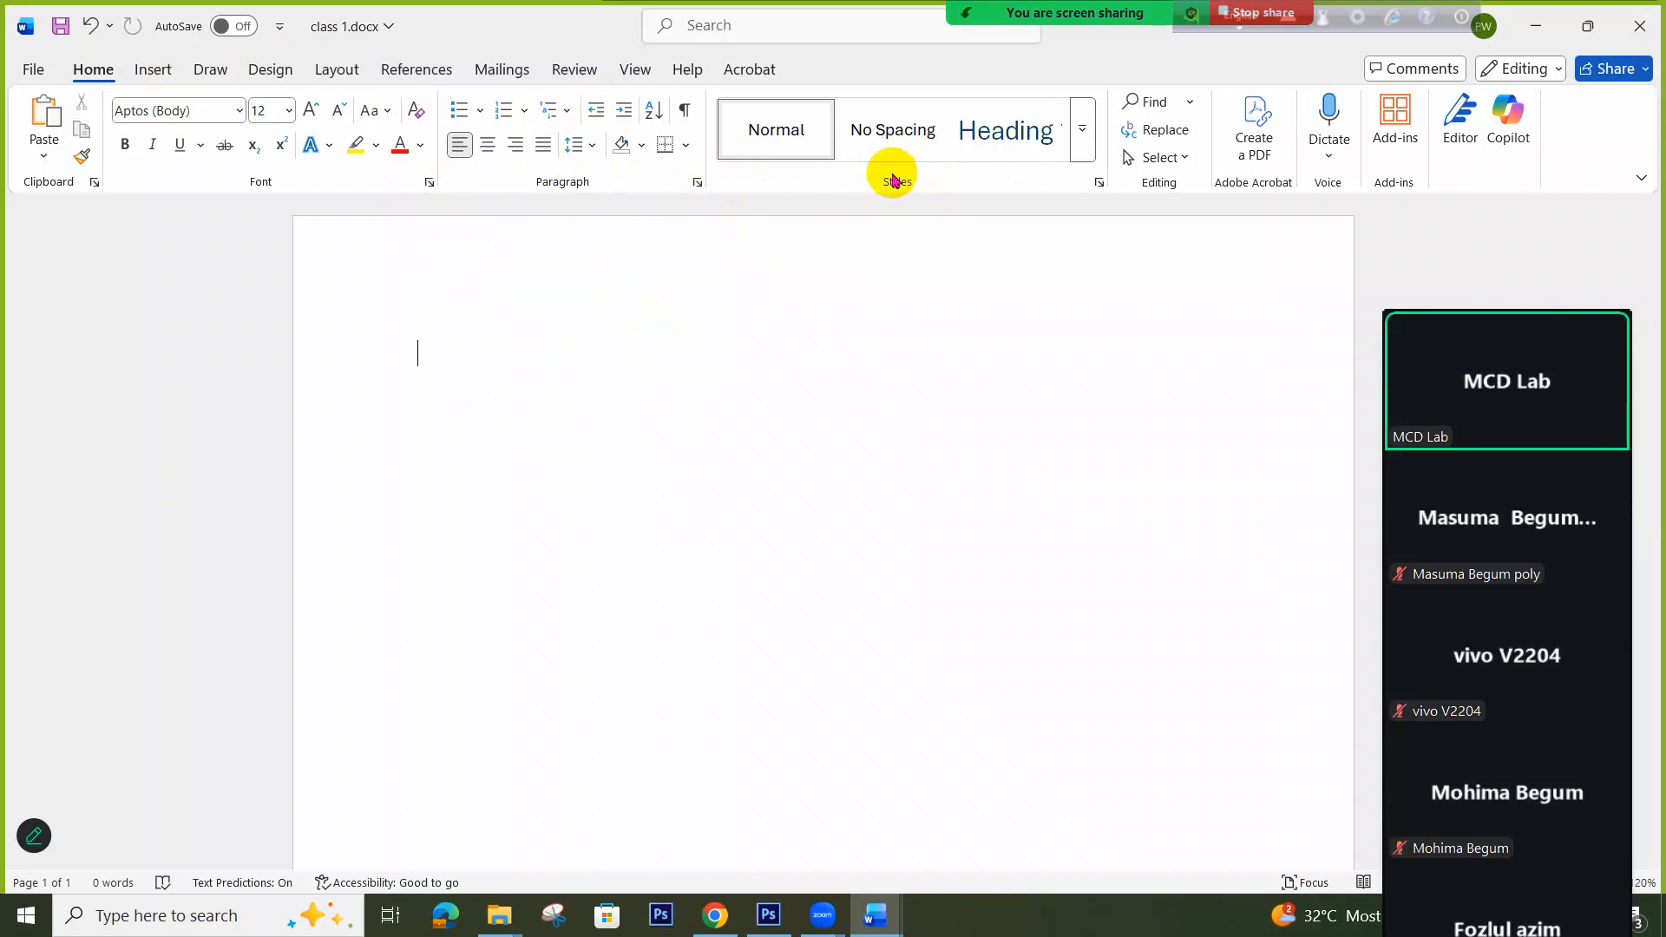
View the full Styles gallery and the Find options among the Home commands, and return to the blank page
left_click(1080, 132)
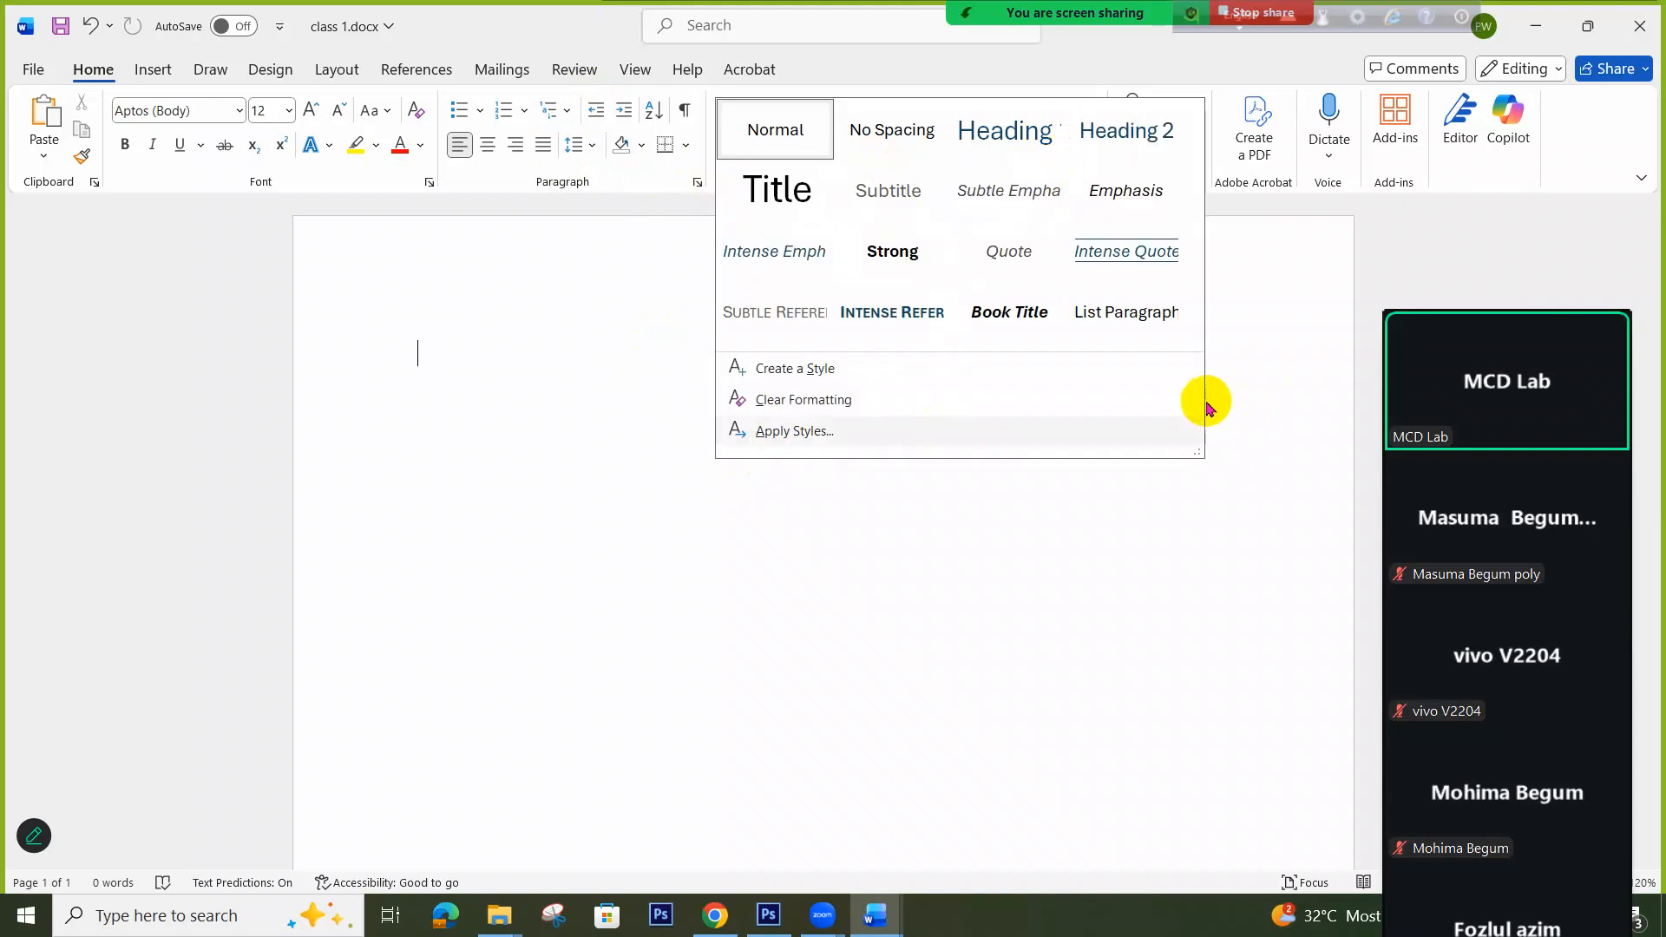
left_click(1091, 552)
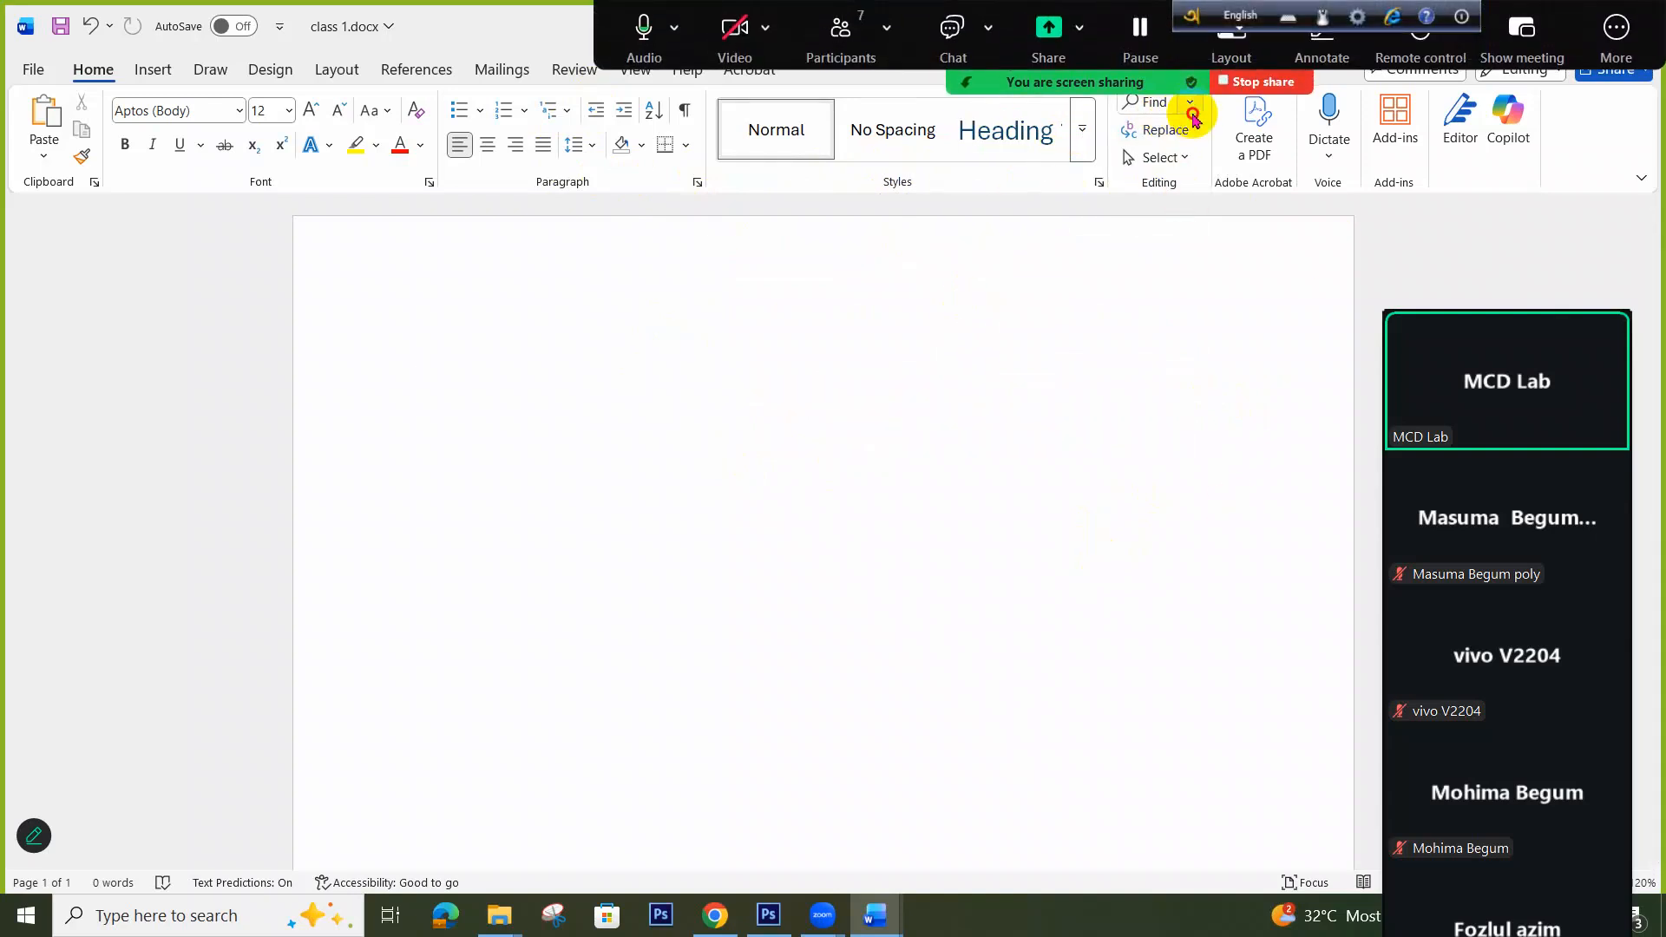
left_click(1190, 104)
left_click(1106, 346)
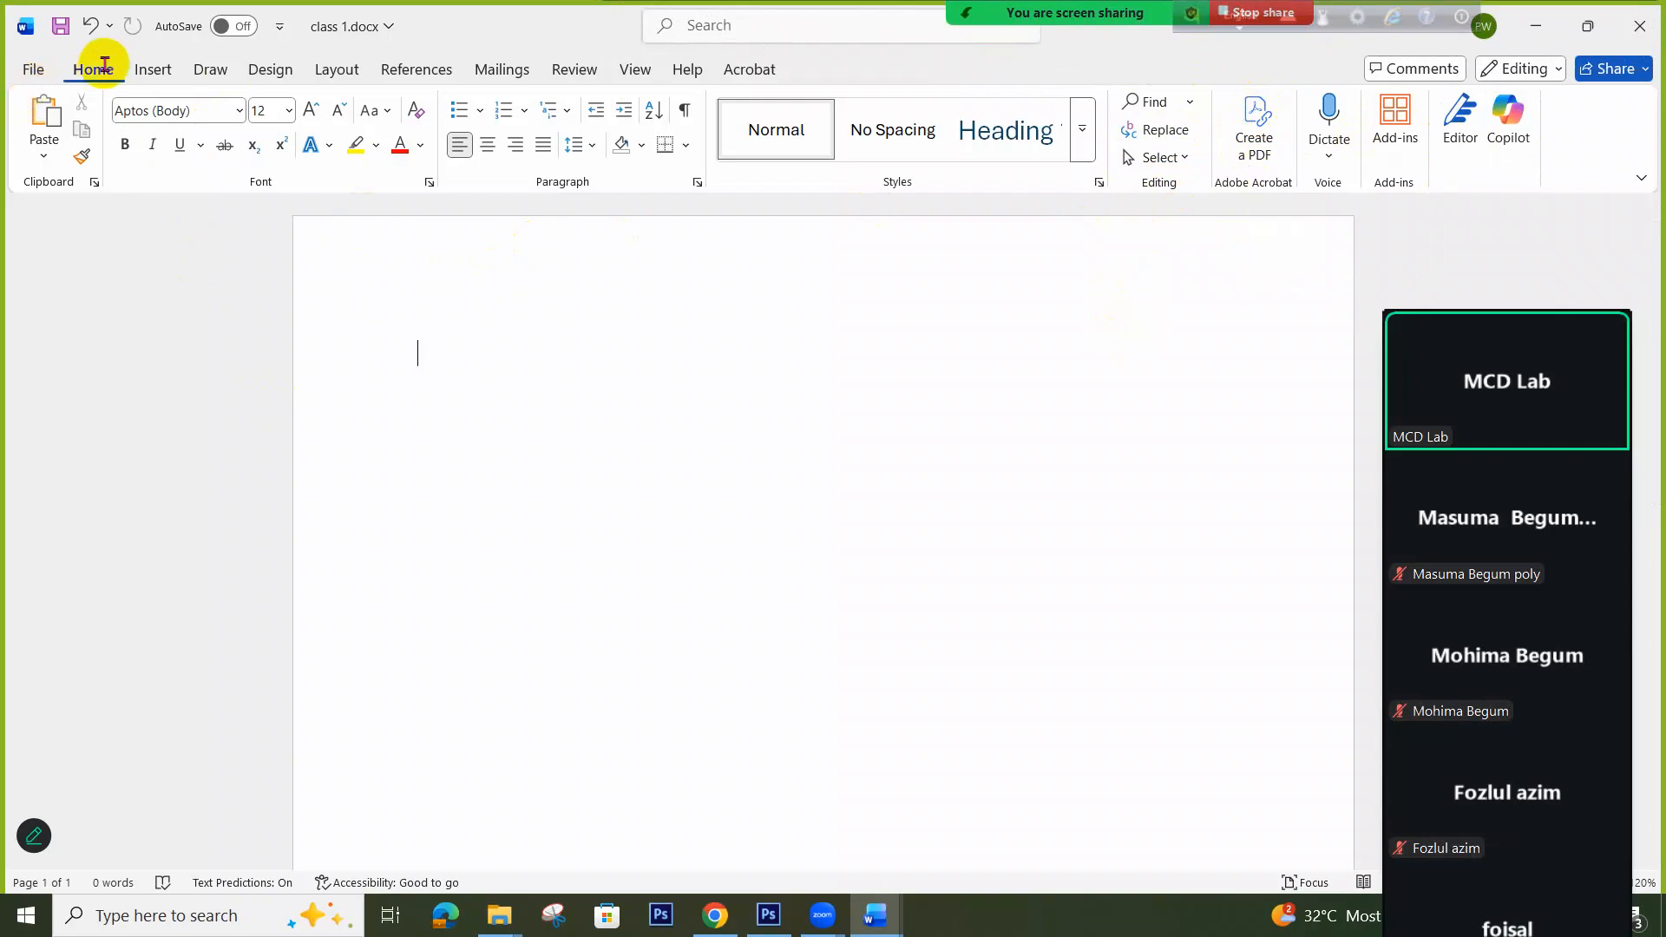
Show the File start page of class 1.docx, and consult the Class-1 outline in Modeule .docx before returning to it
left_click(35, 72)
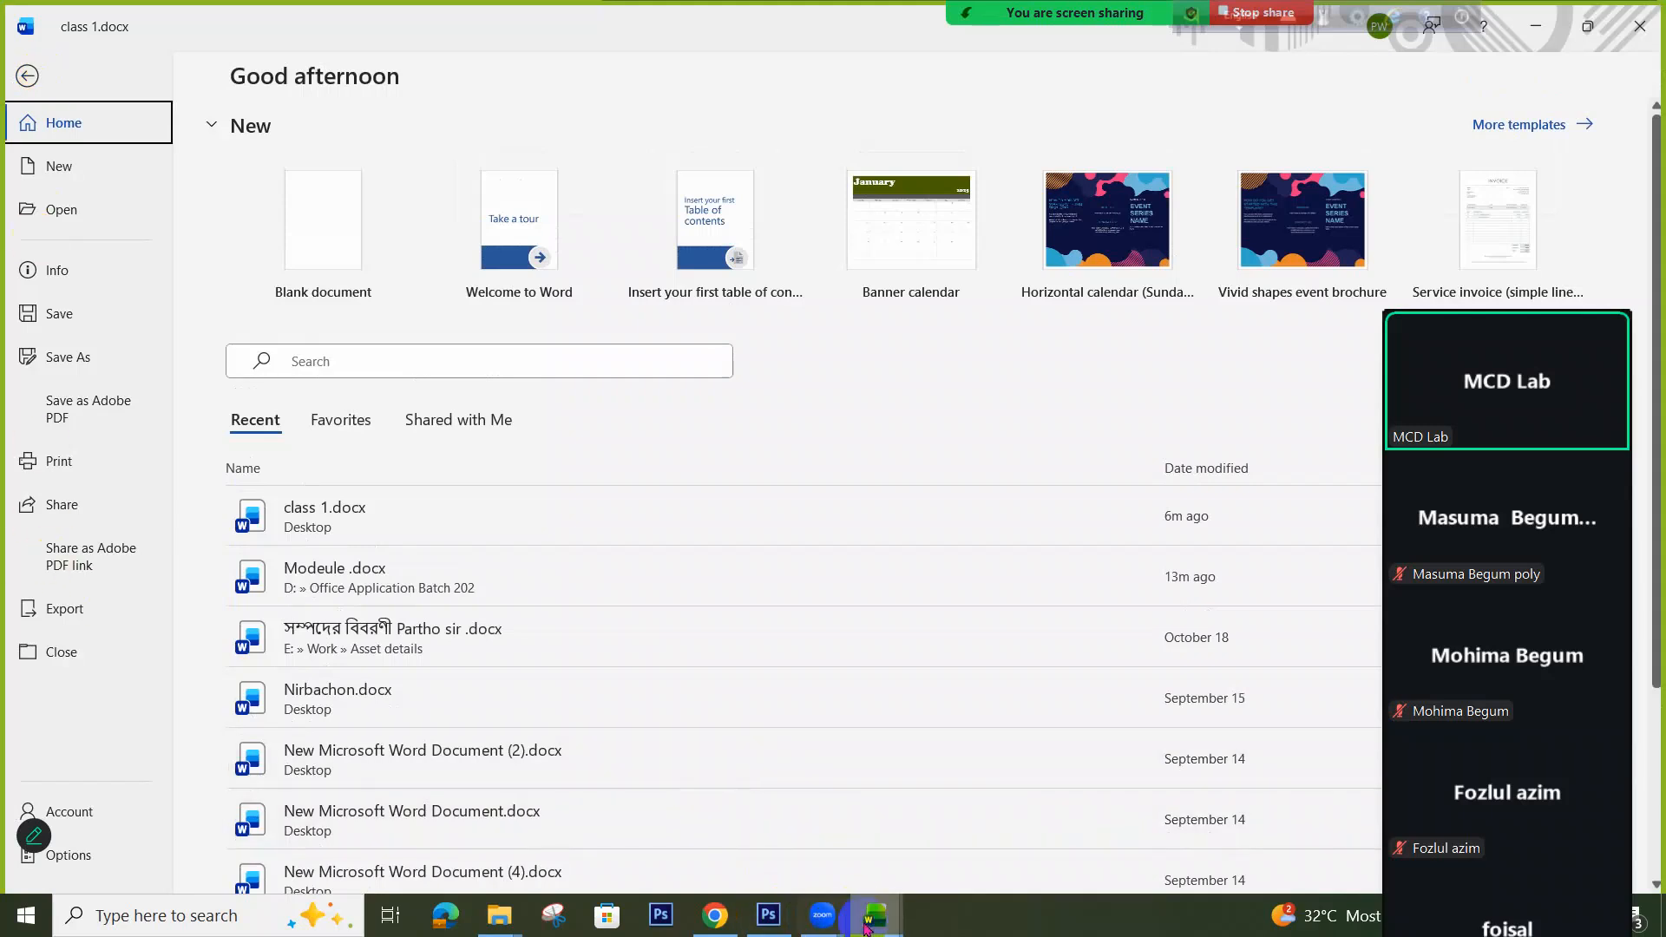
mouse_move(874, 916)
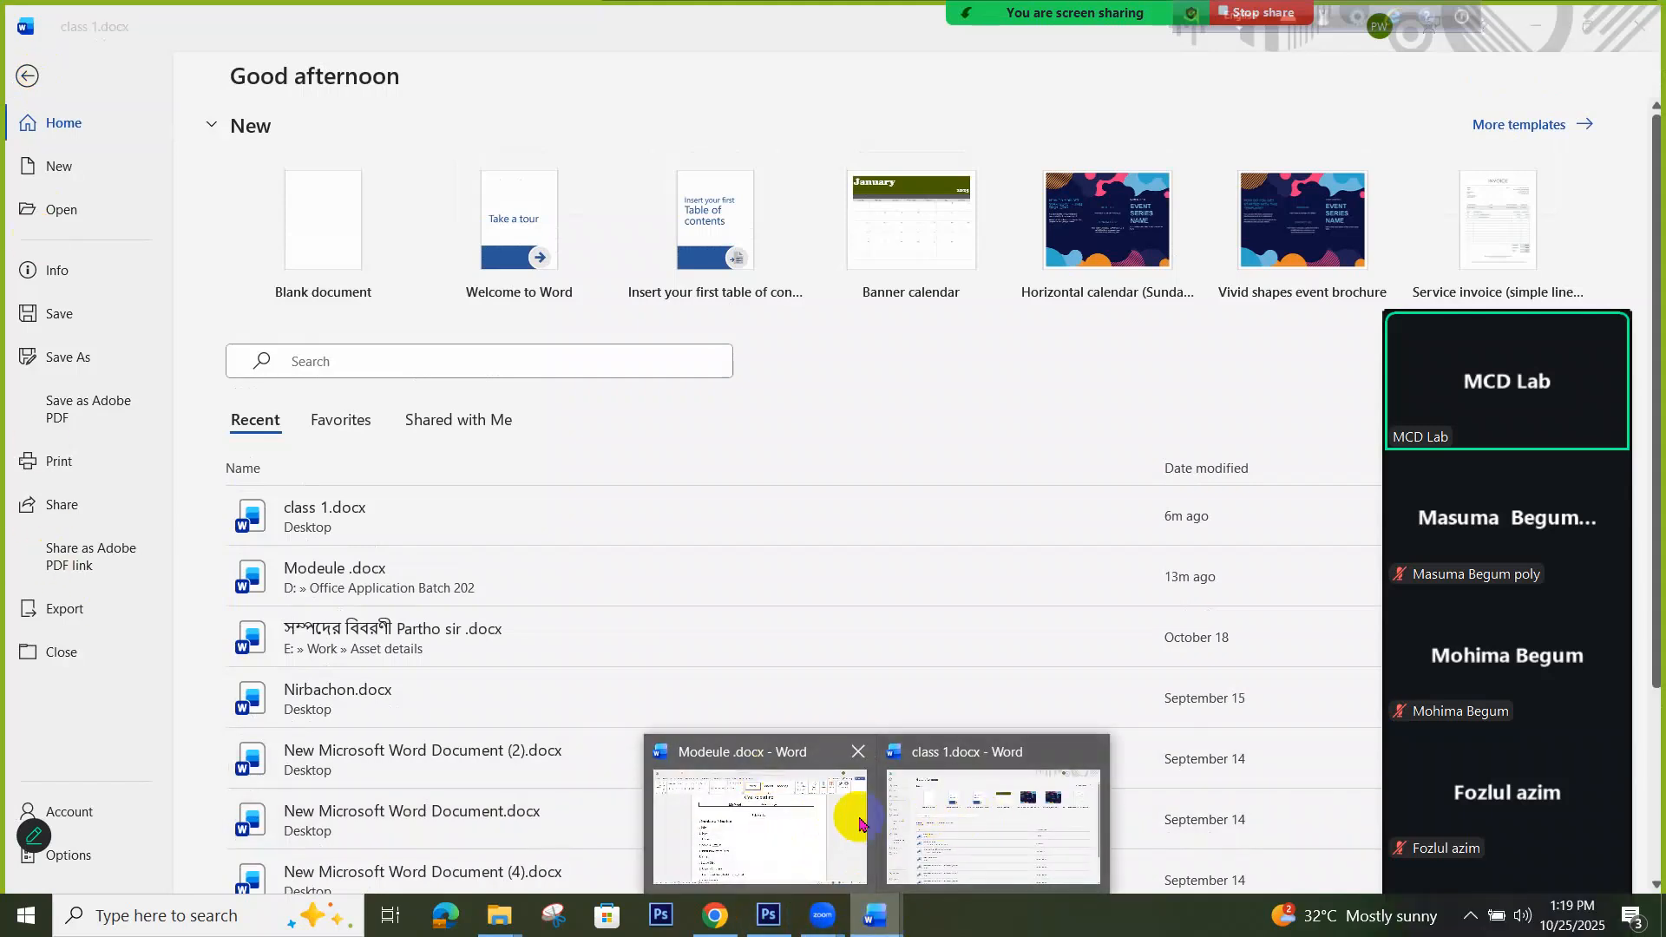
left_click(859, 823)
left_click(413, 461)
left_click(323, 472)
left_click(875, 915)
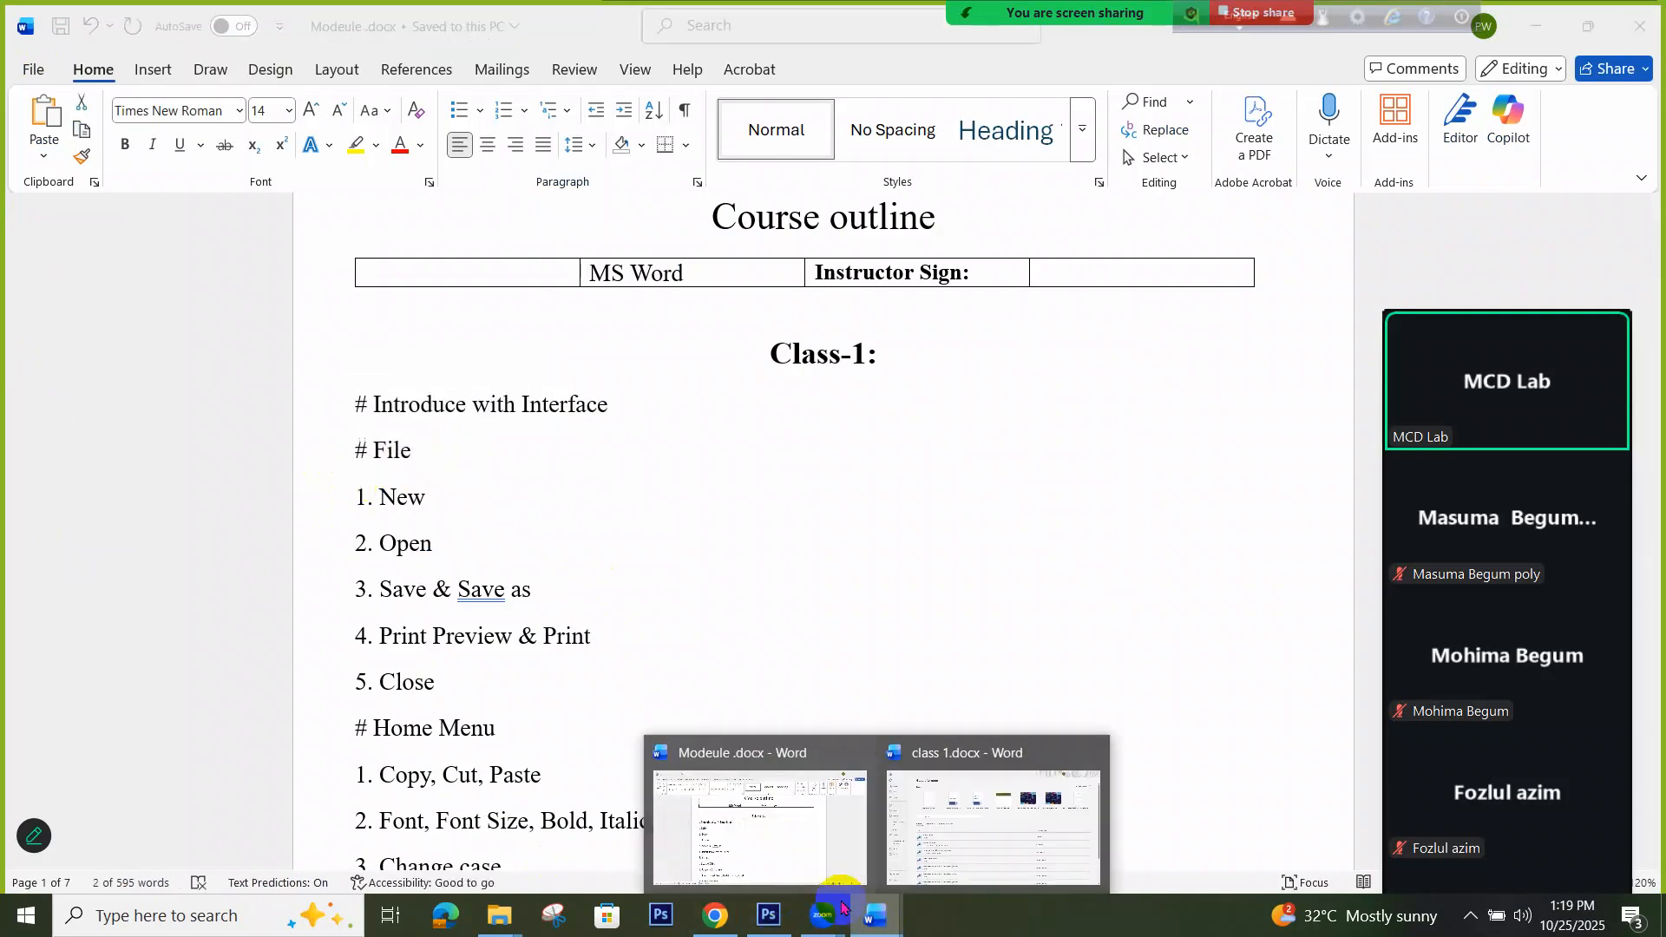
left_click(974, 863)
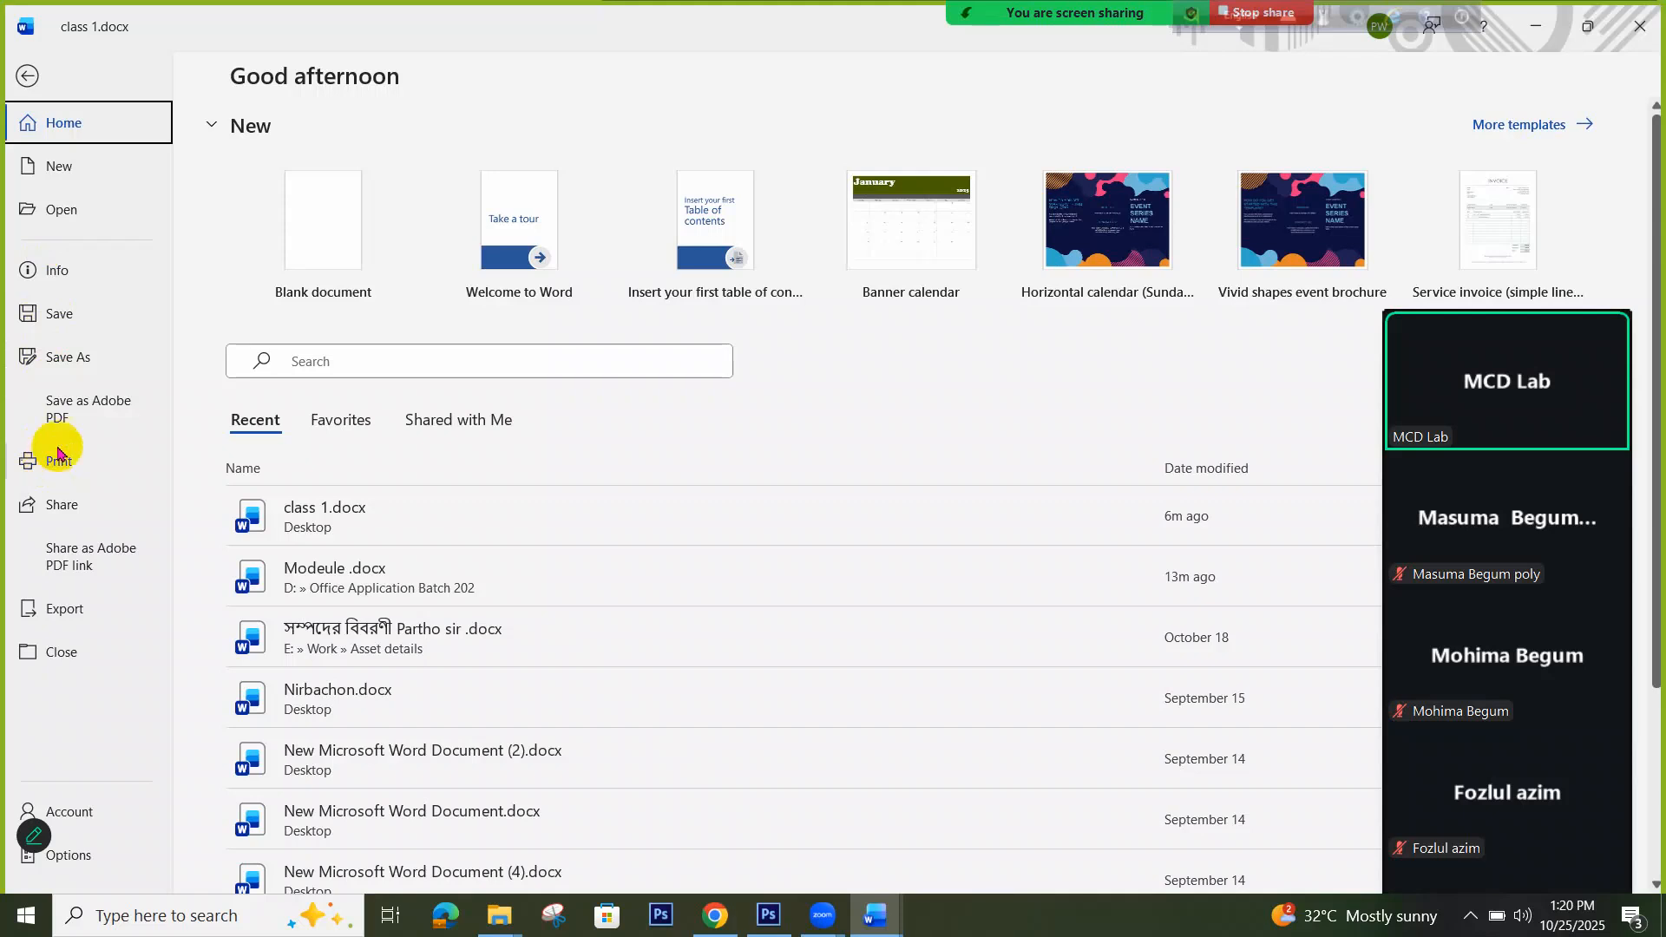
Check the computer's Wi-Fi connection in the Windows network list
left_click(1471, 918)
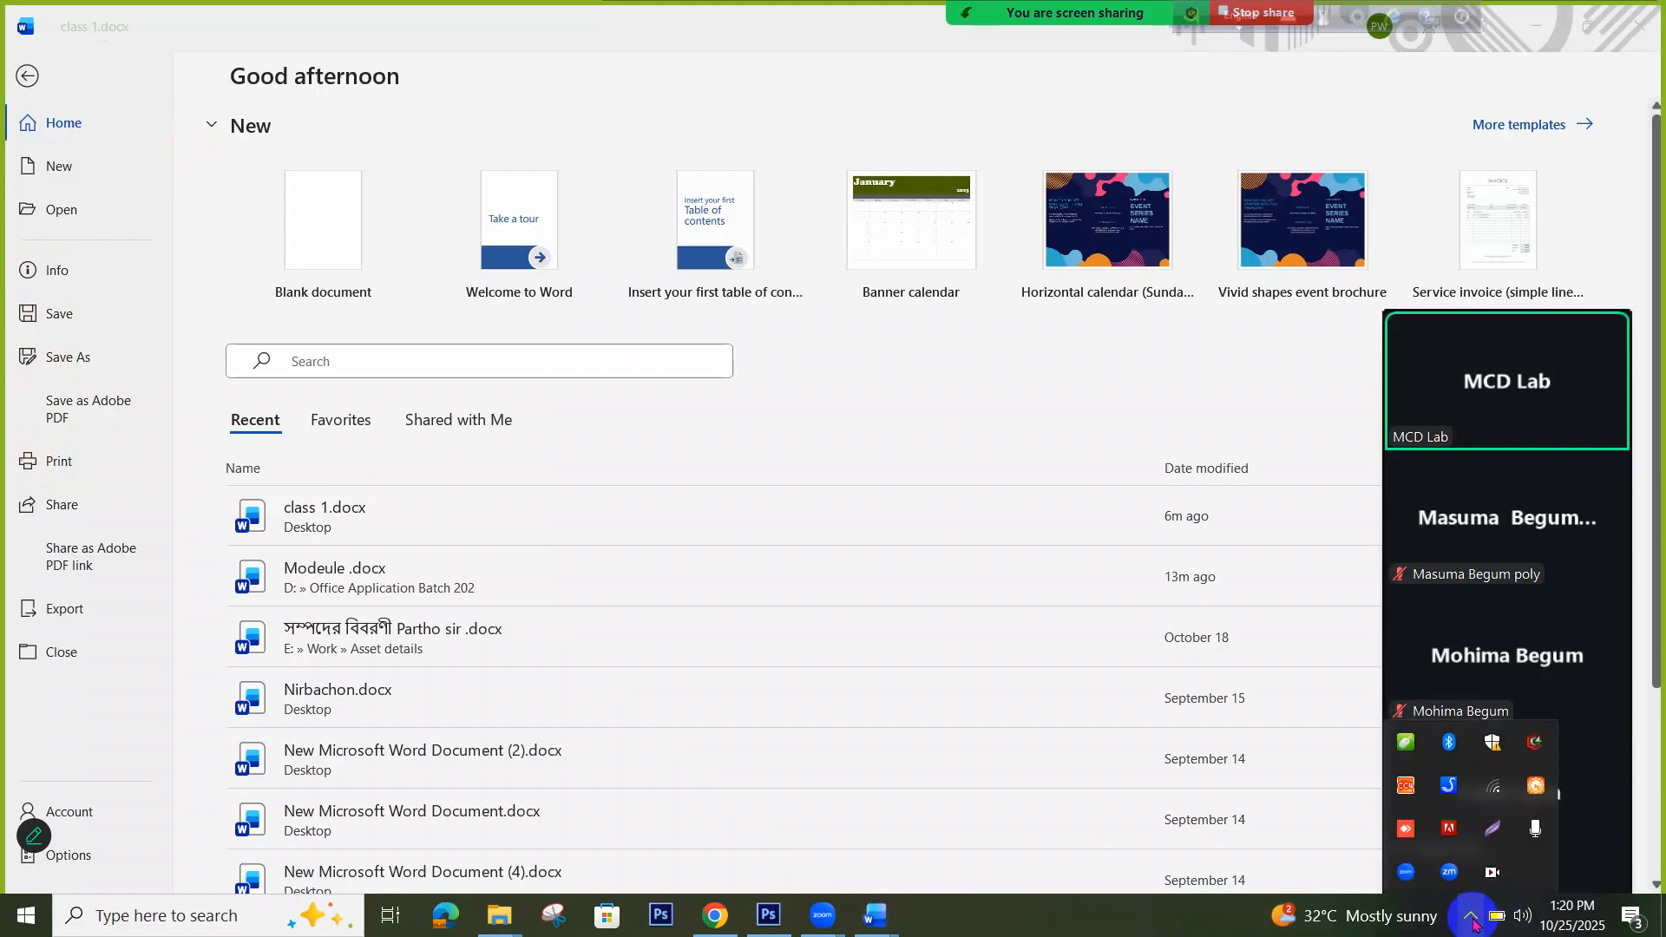
left_click(1503, 796)
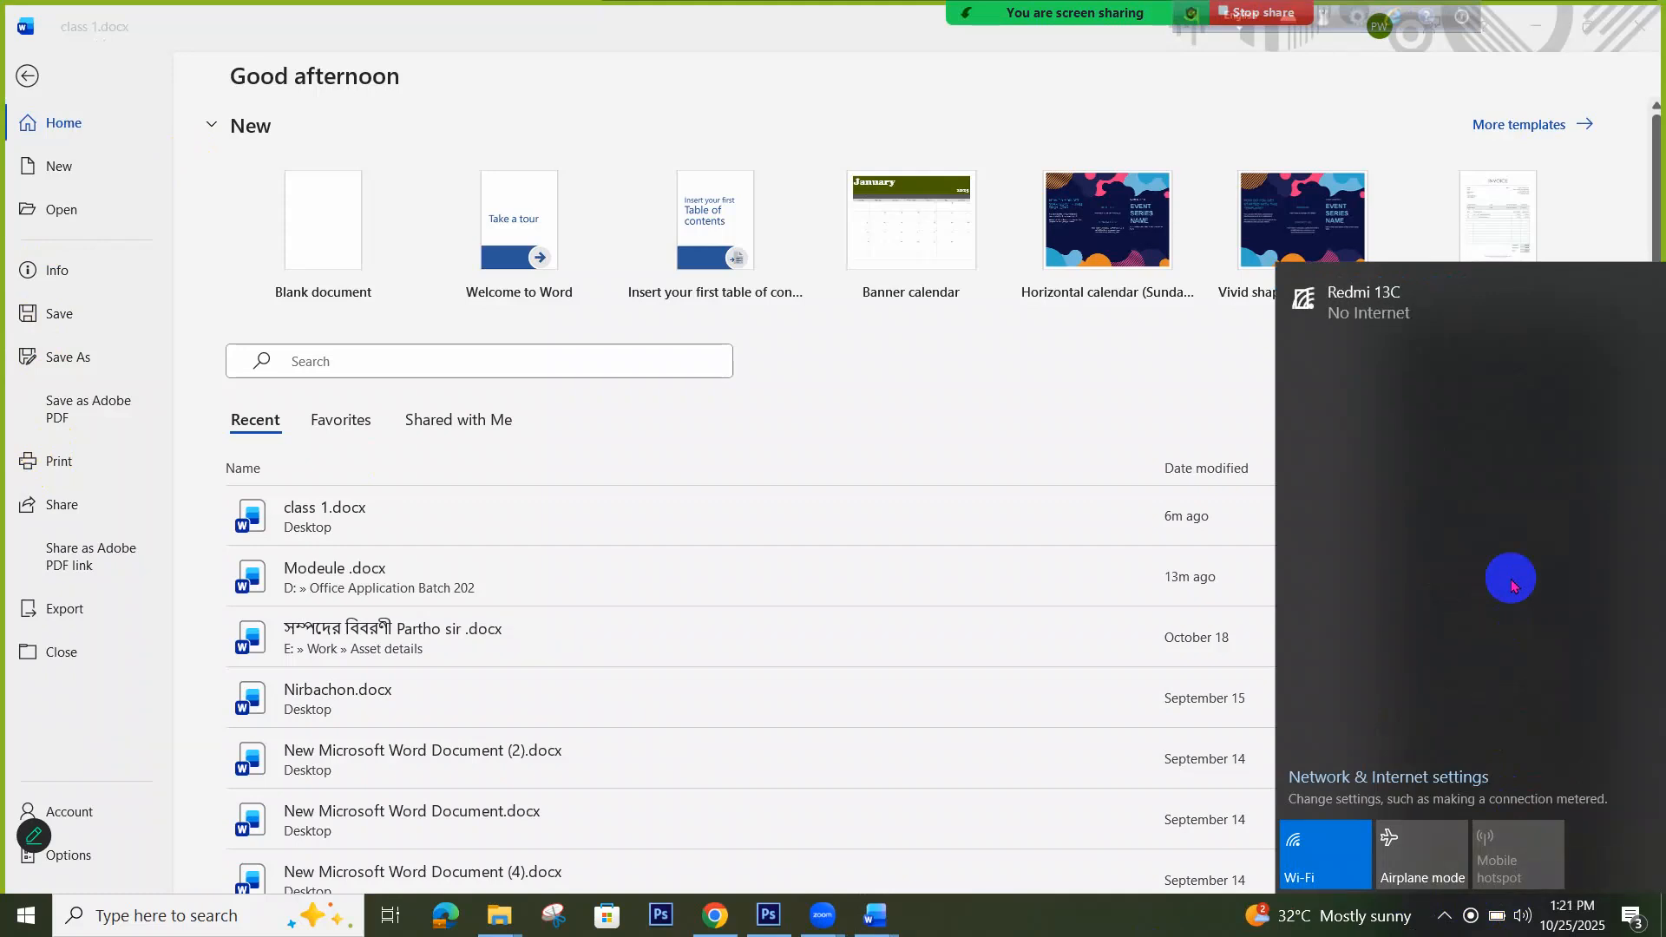
left_click(1438, 314)
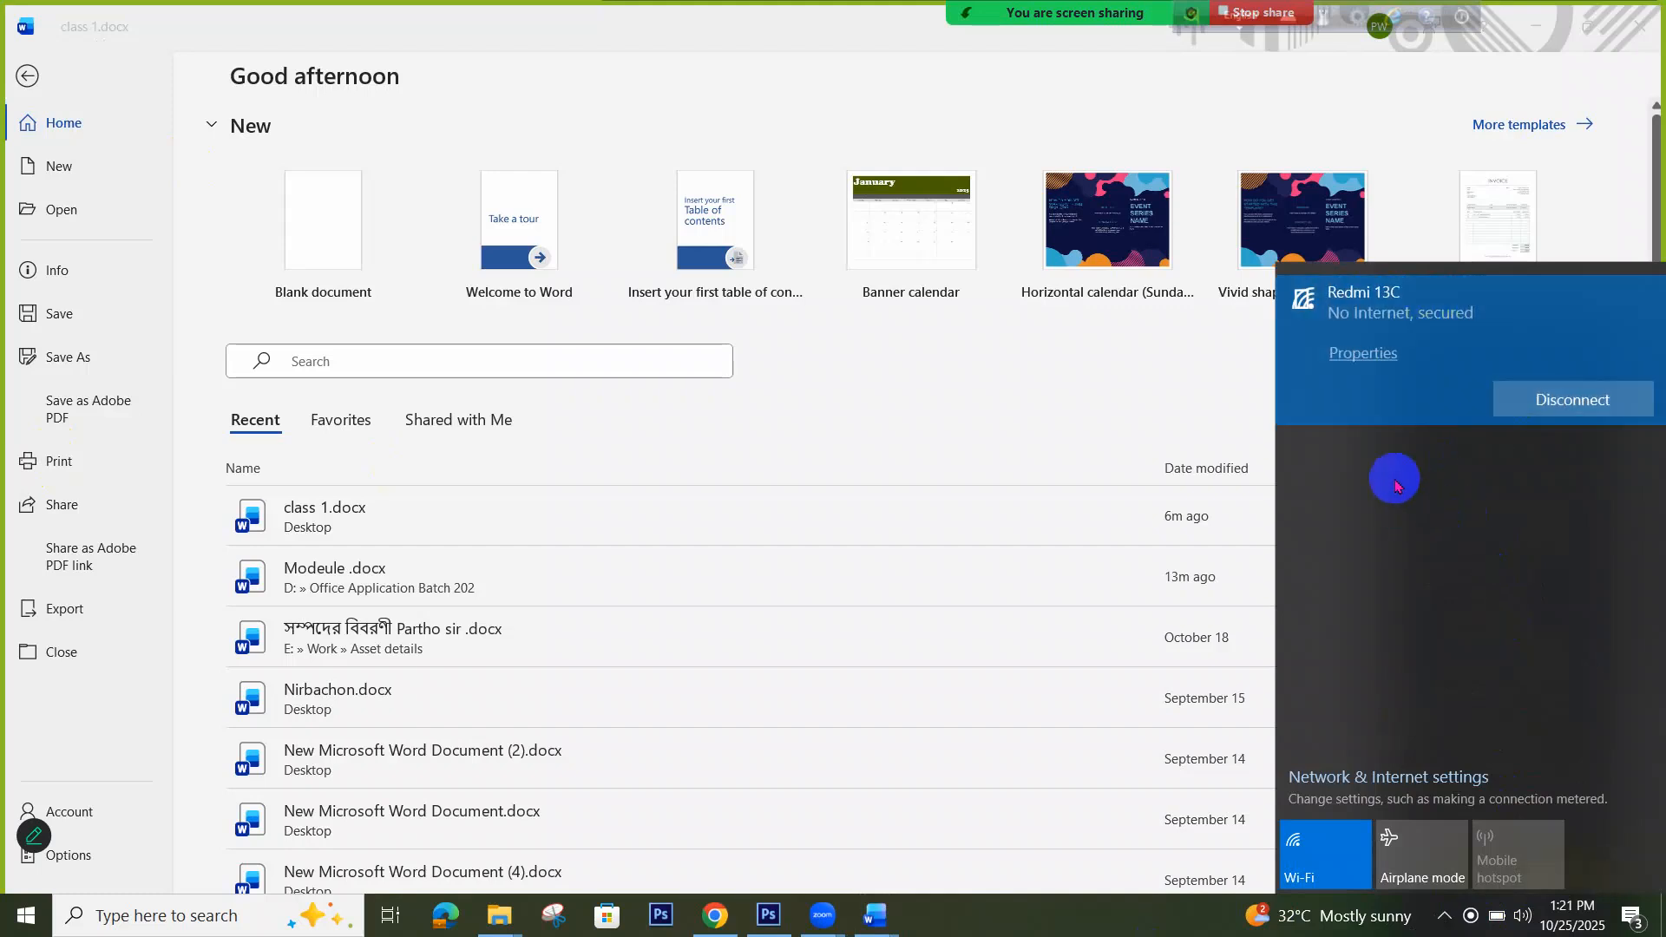
Switch to Zoom, expand the meeting window to check the participants list, and minimize it to return to Word
left_click(822, 915)
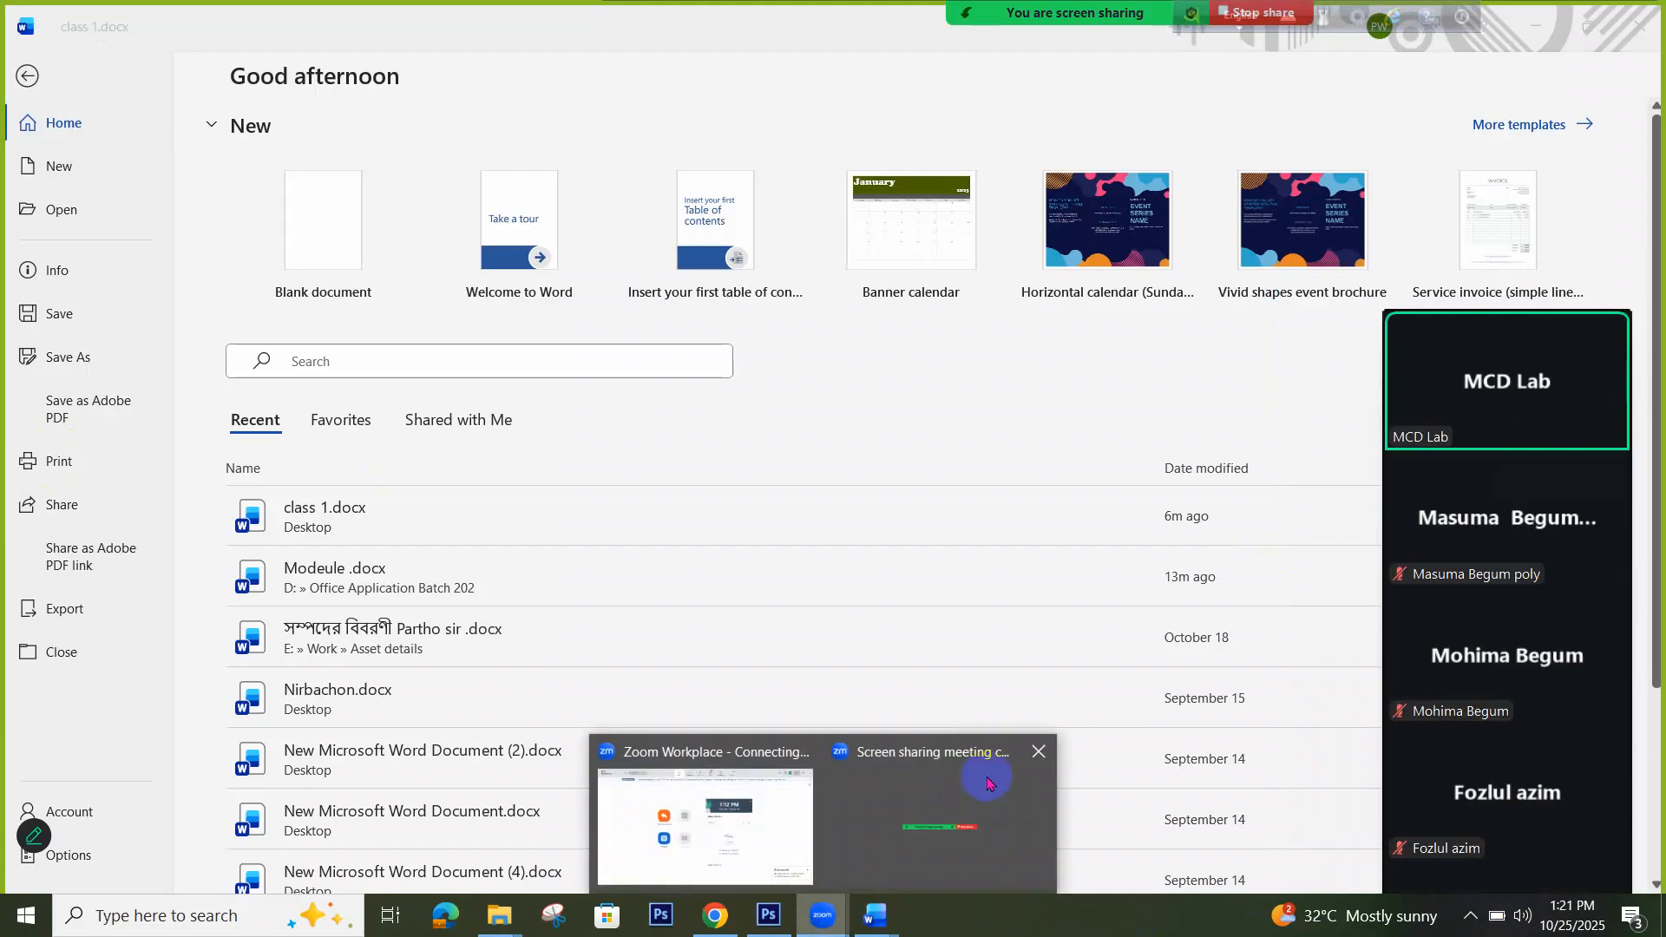
left_click(976, 790)
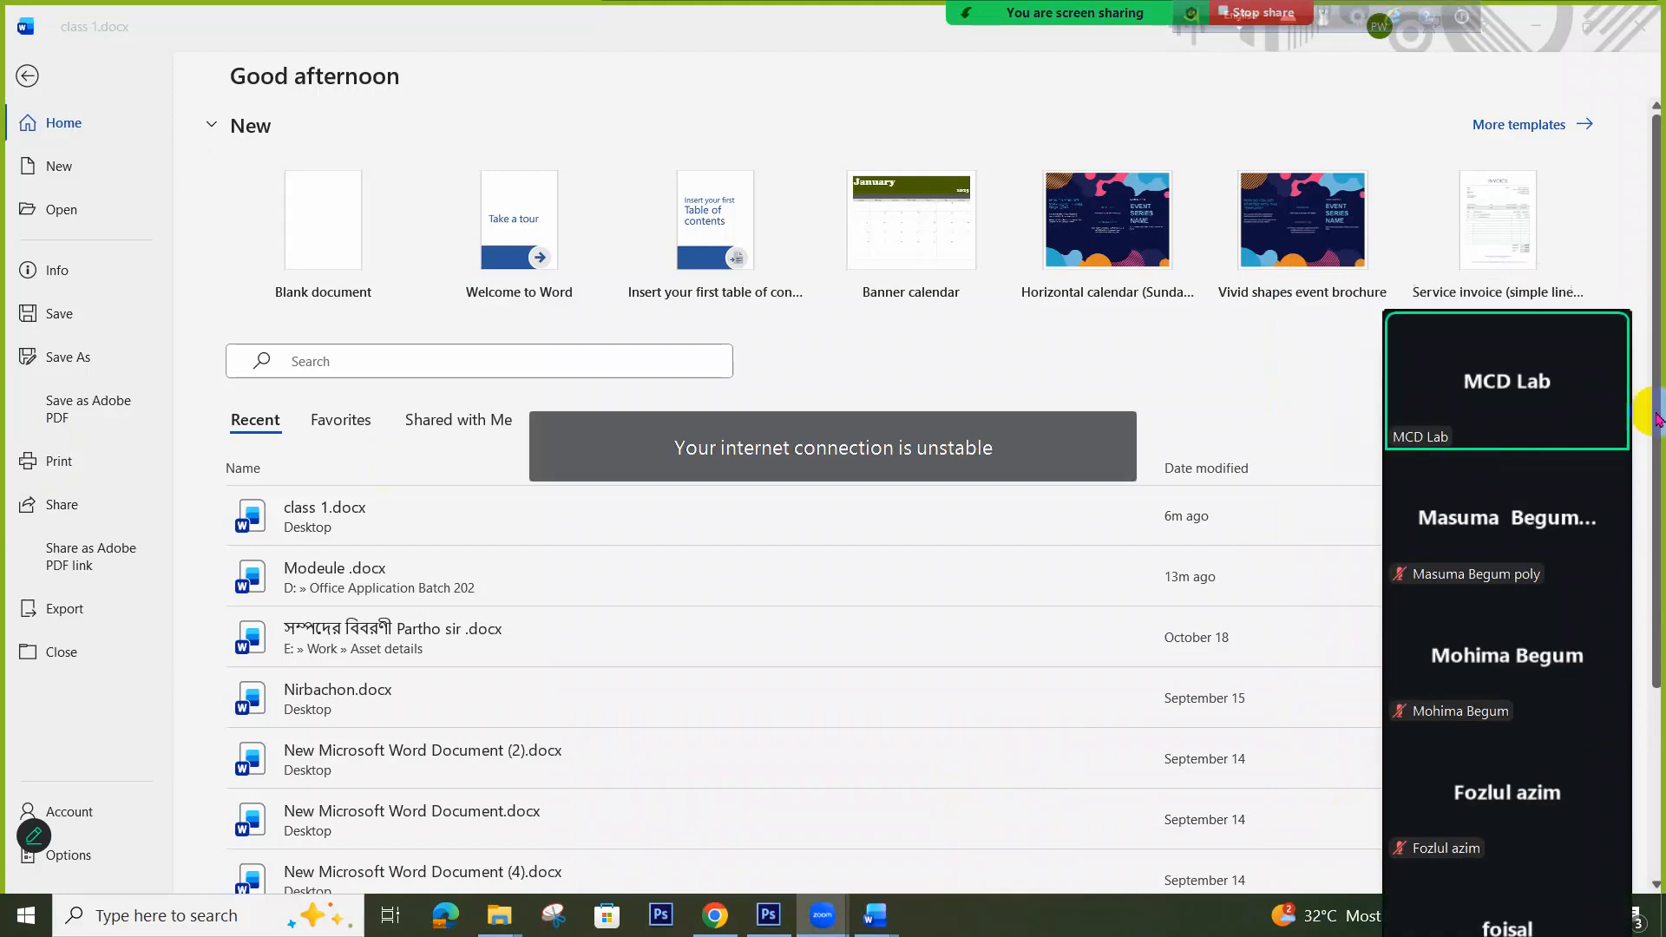
left_click_drag(1588, 300, 1566, 321)
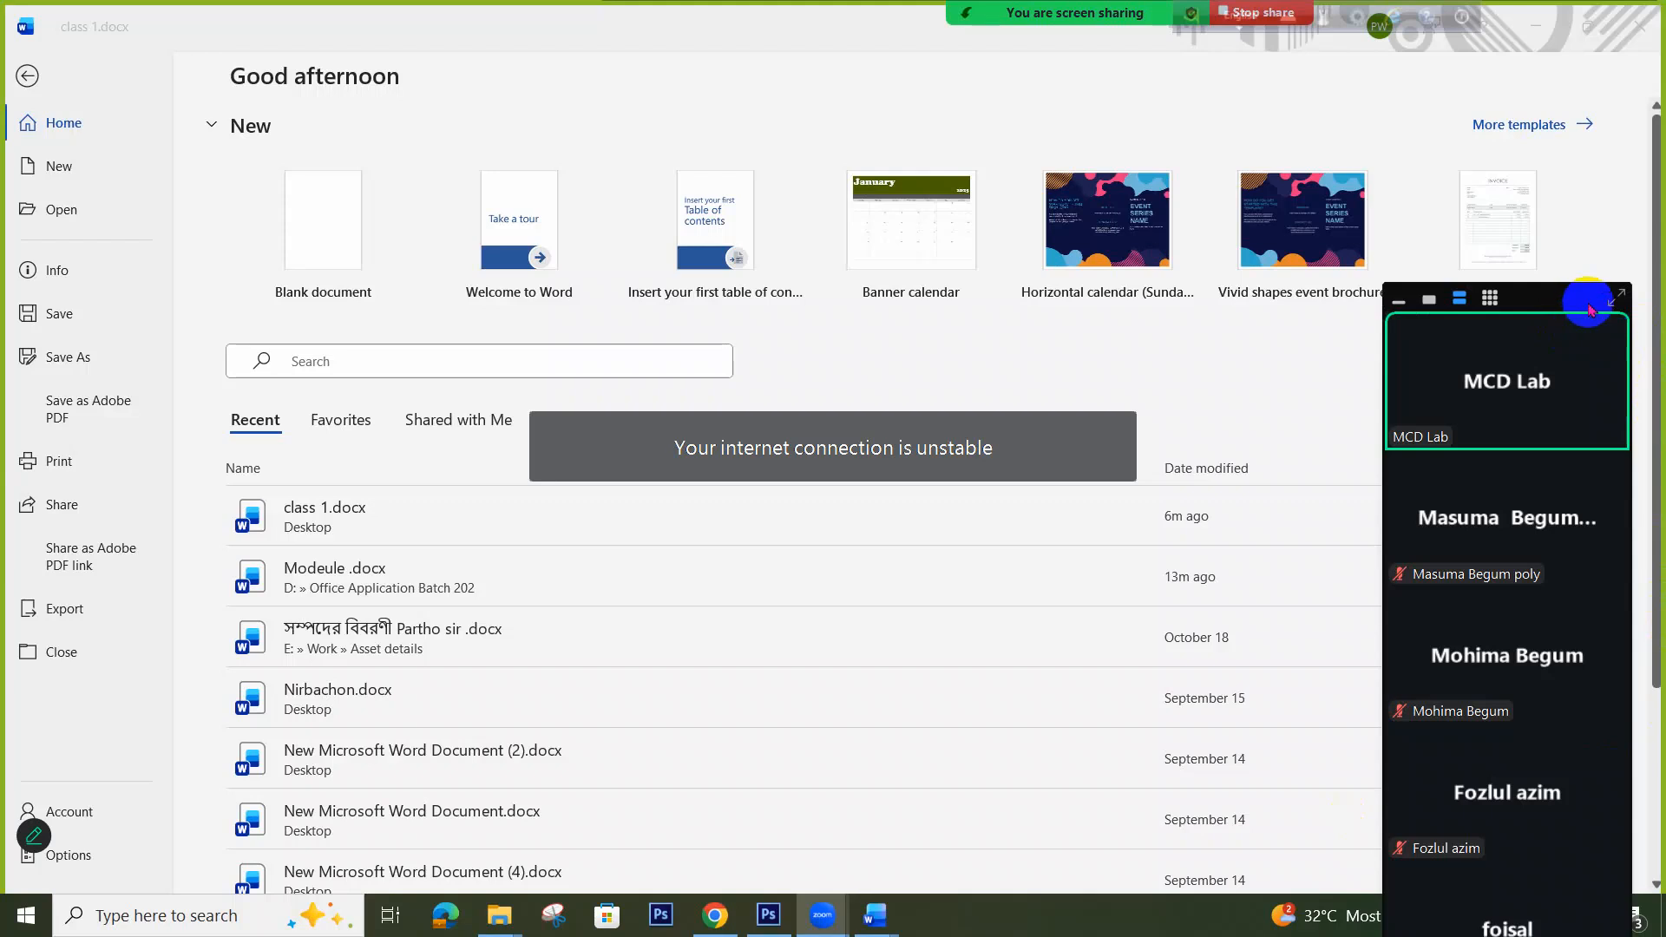
left_click(1616, 298)
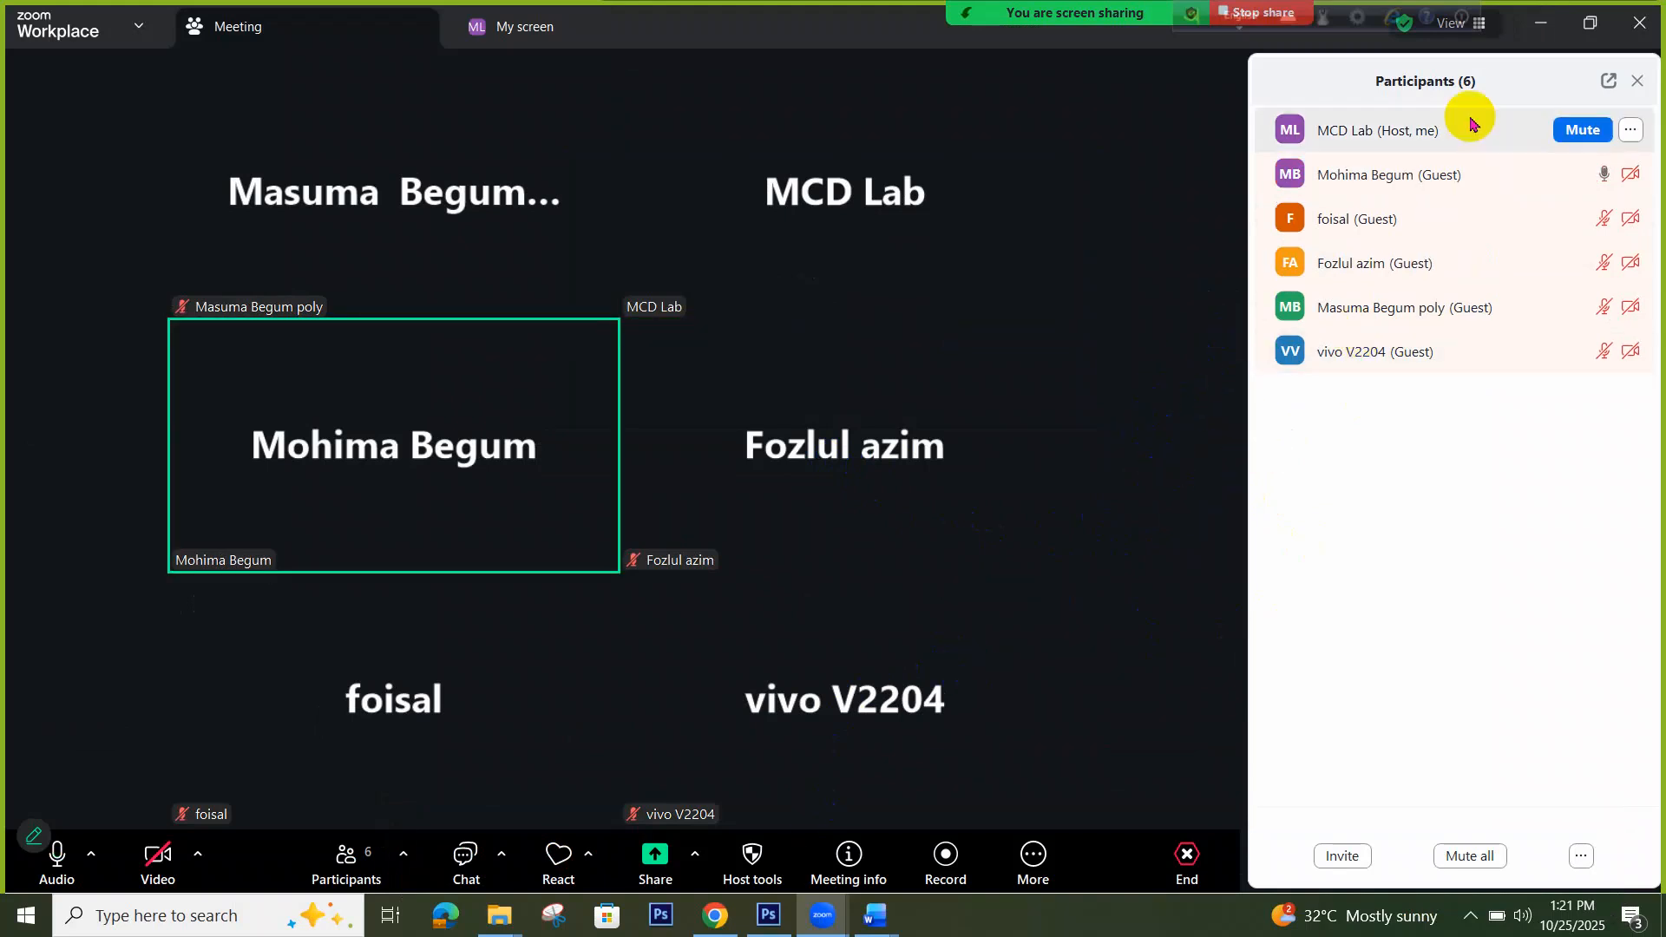
left_click(1548, 19)
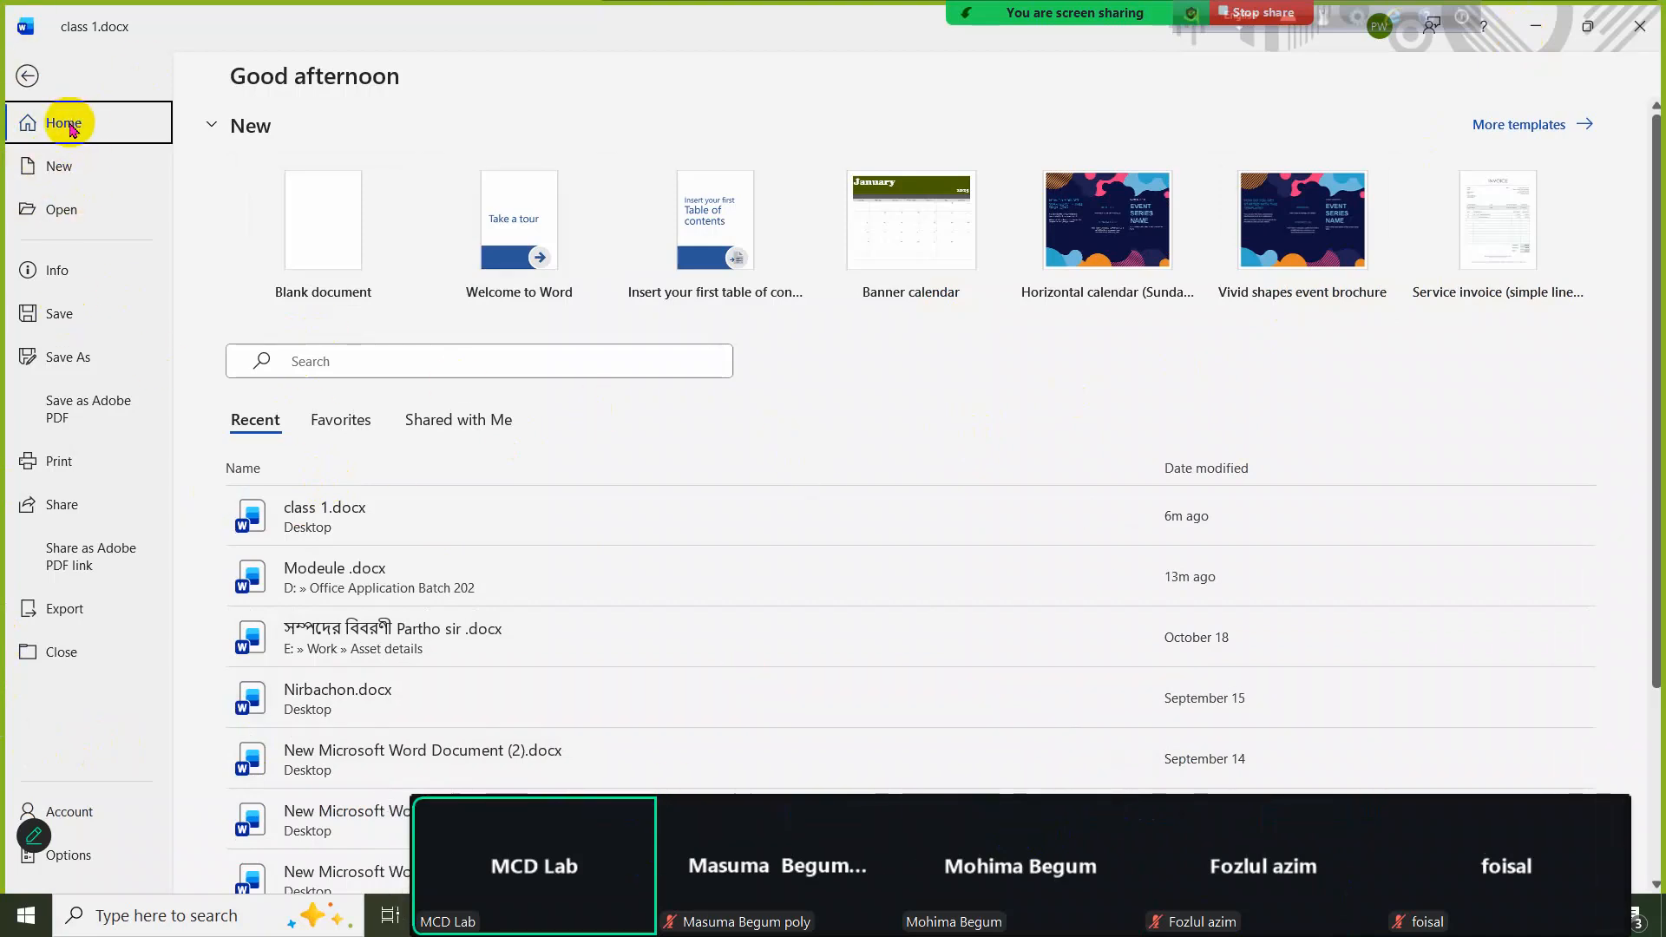
Examine the New, Open and Print pages of Word's File area, including the list of recent documents
left_click(62, 177)
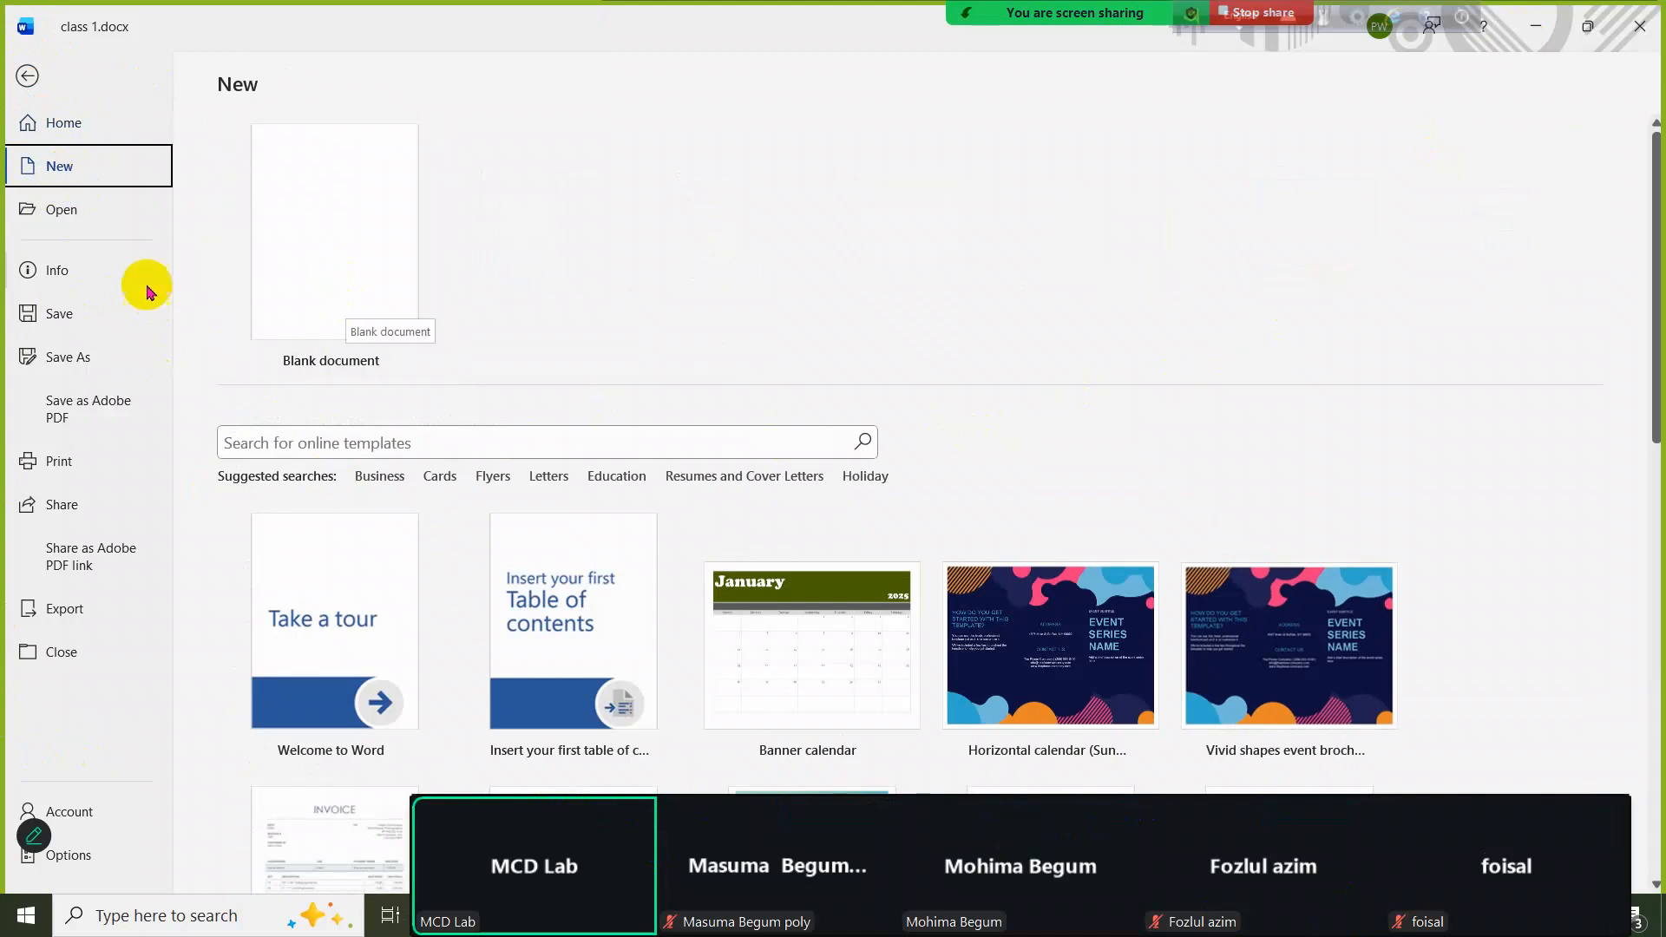
left_click(65, 210)
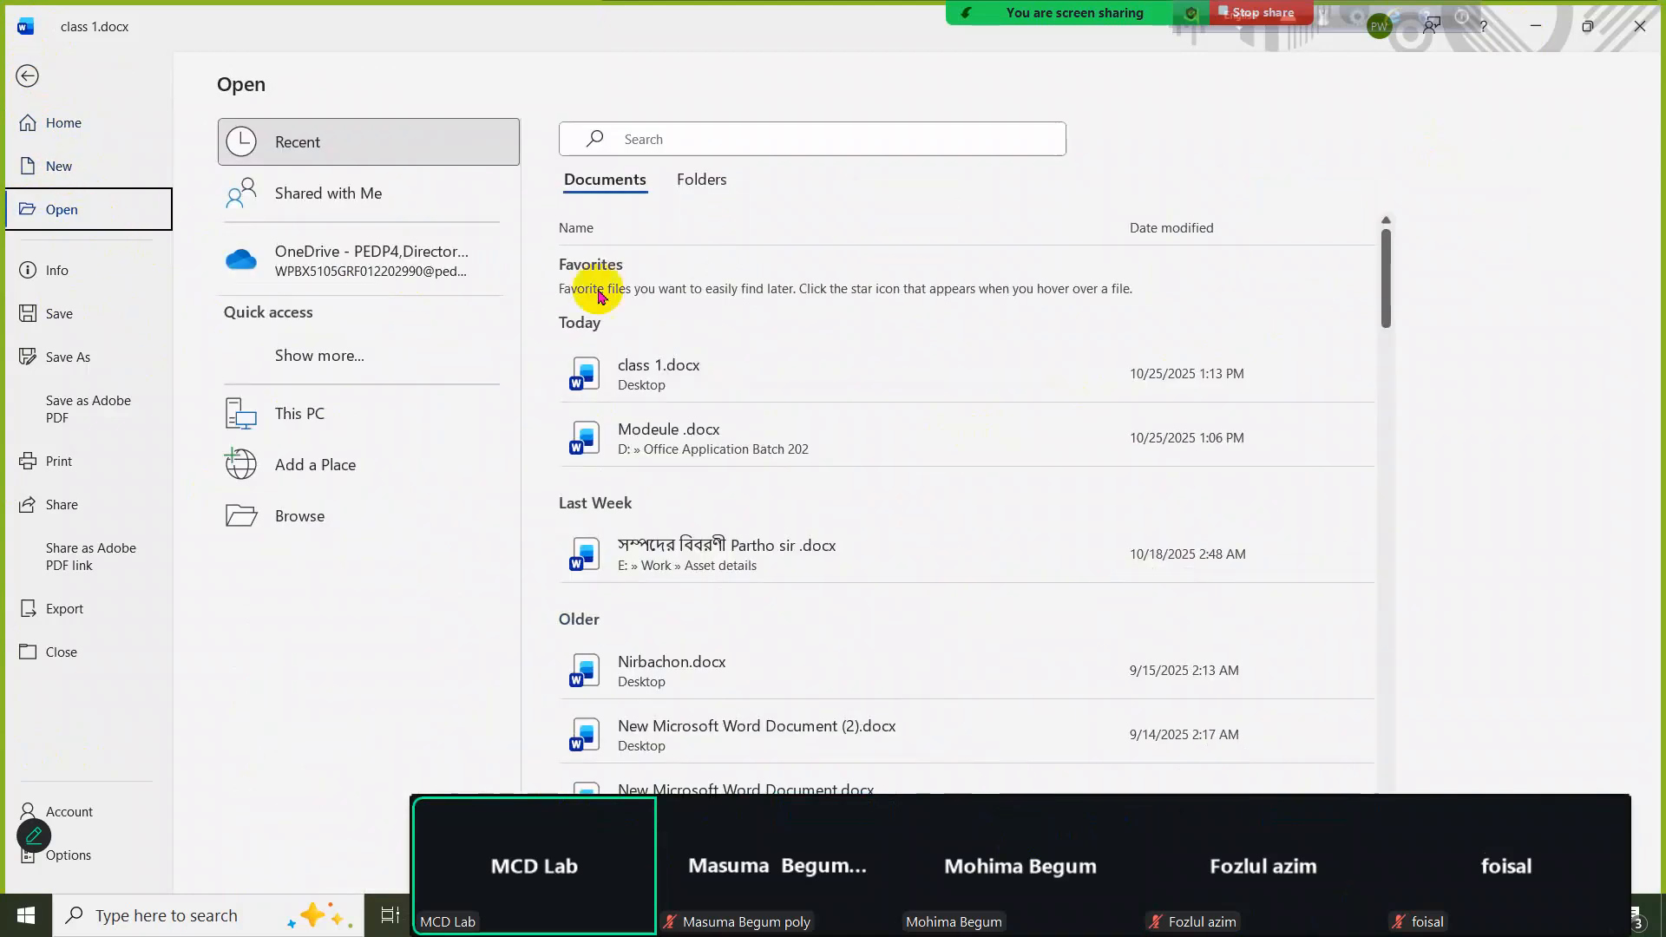
scroll(712, 435, "down", 5)
scroll(668, 479, "down", 5)
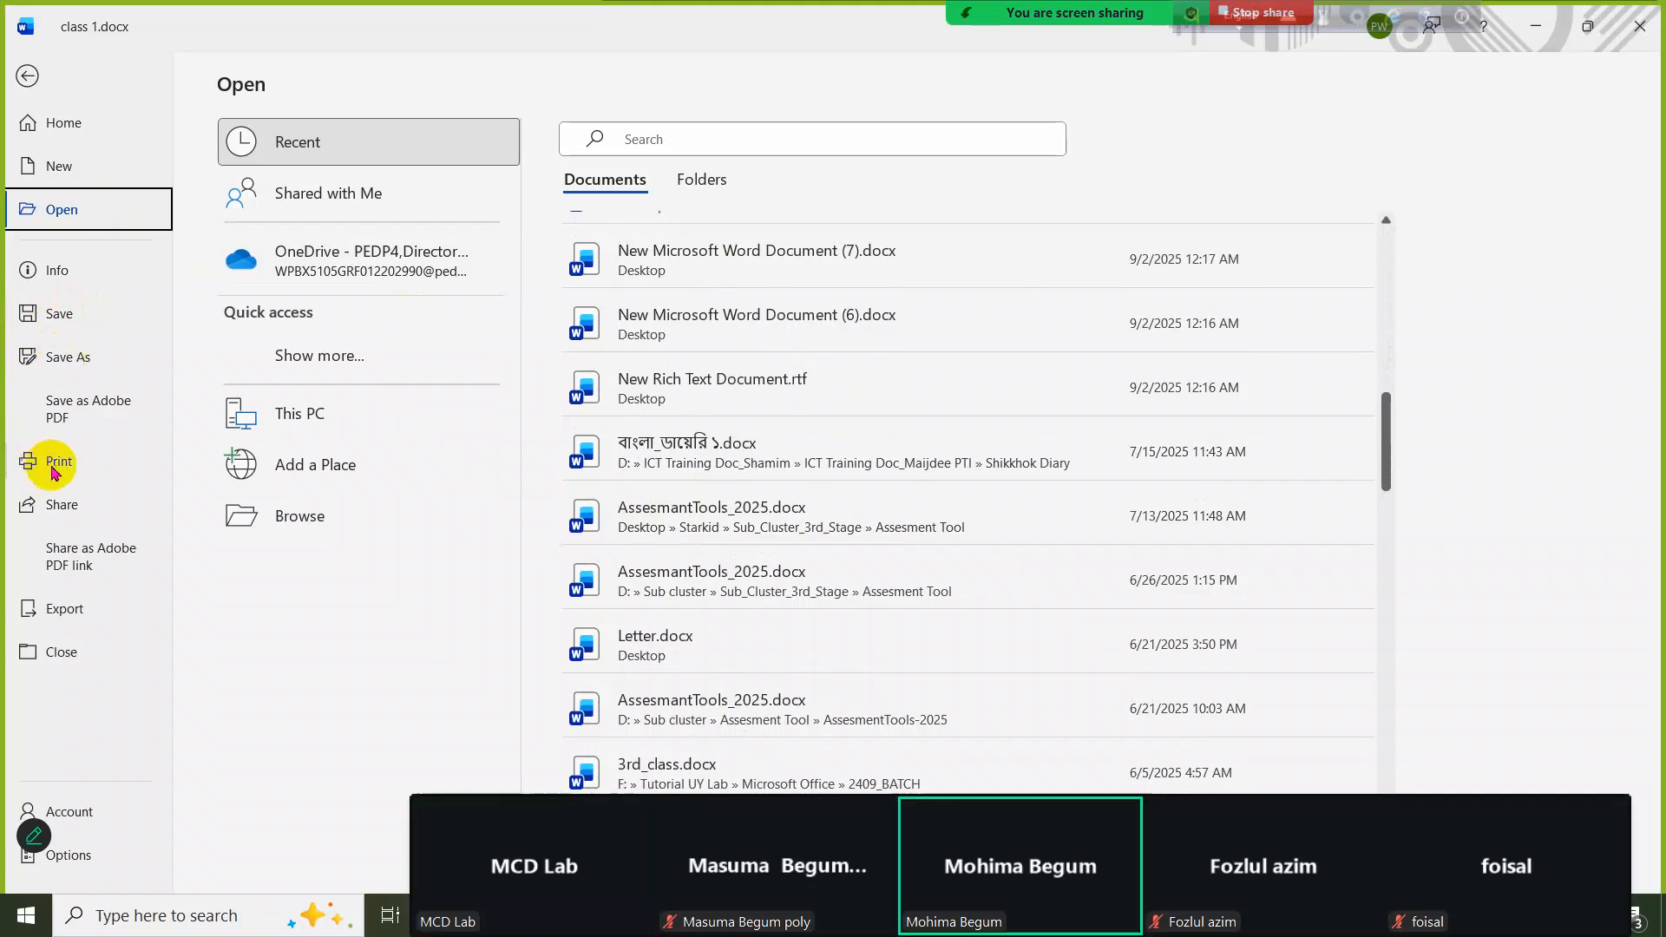
key("Return")
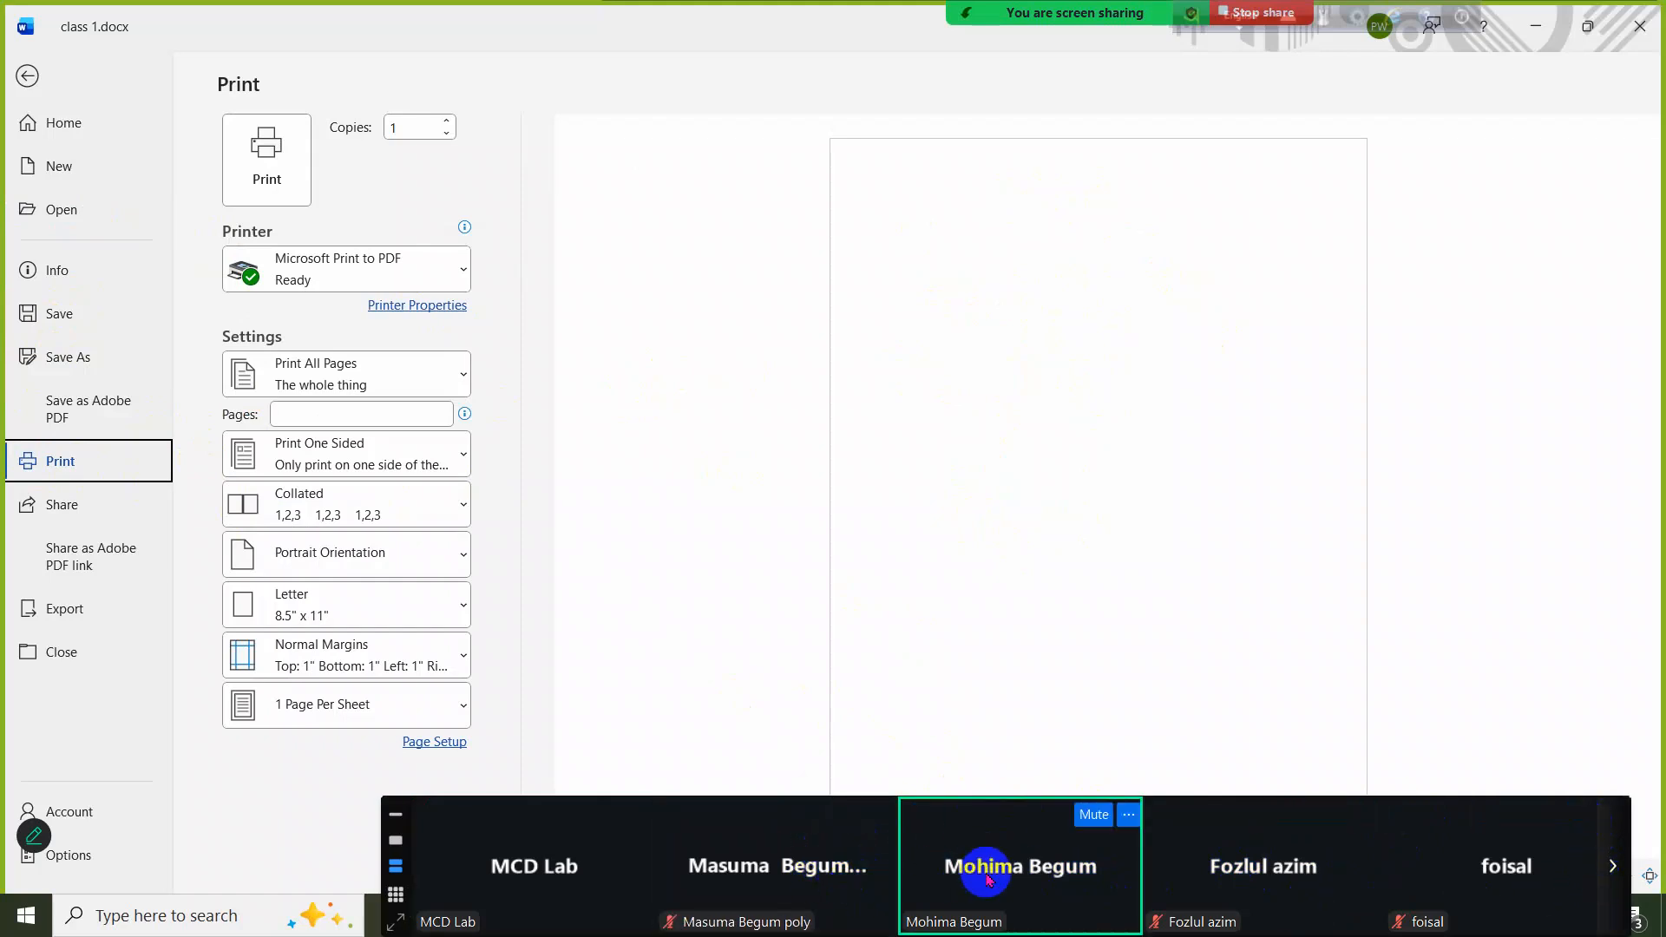
Mute the unmuted Zoom participant and go back from the print preview to the blank document
left_click(1094, 816)
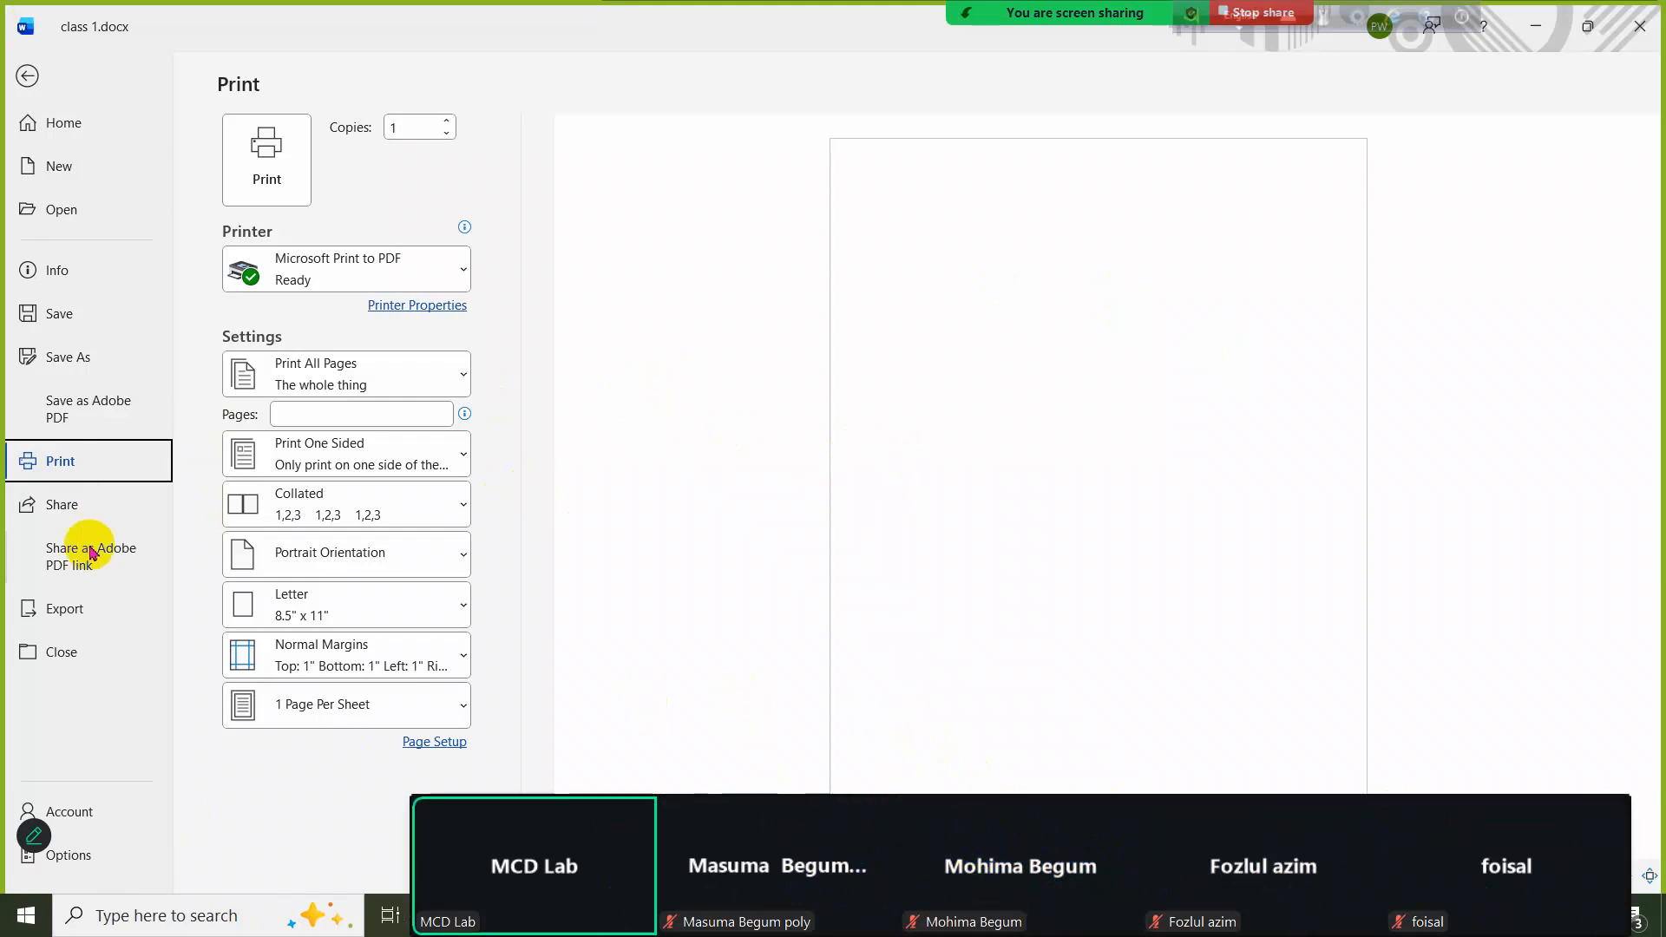
left_click(1022, 233)
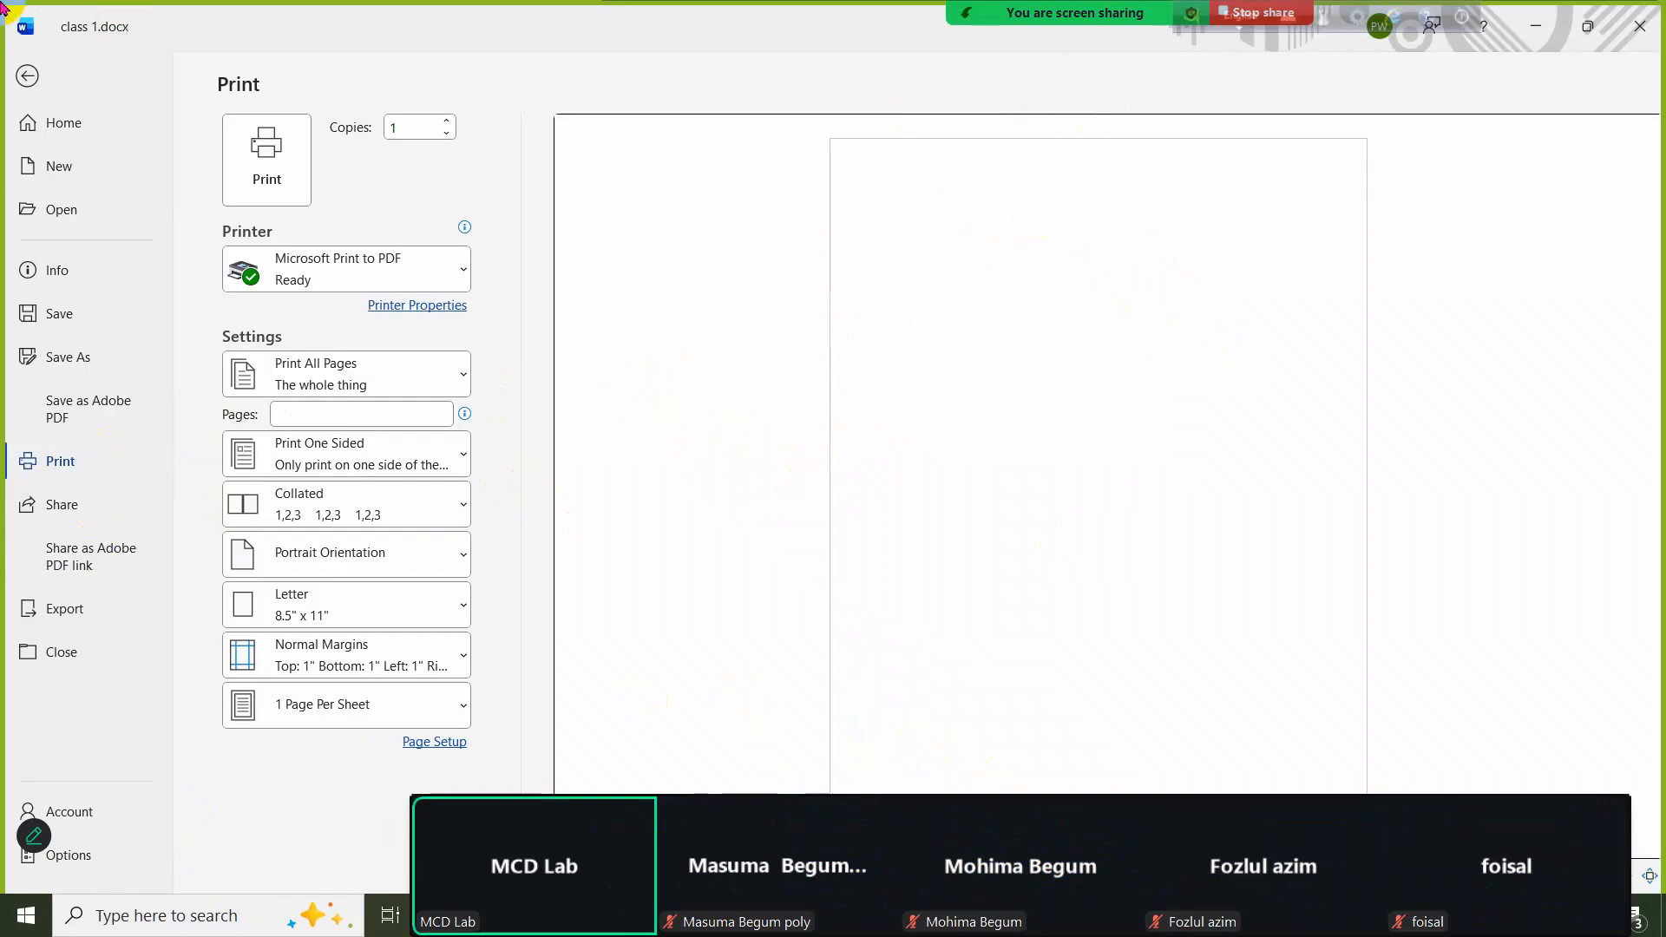
left_click(27, 77)
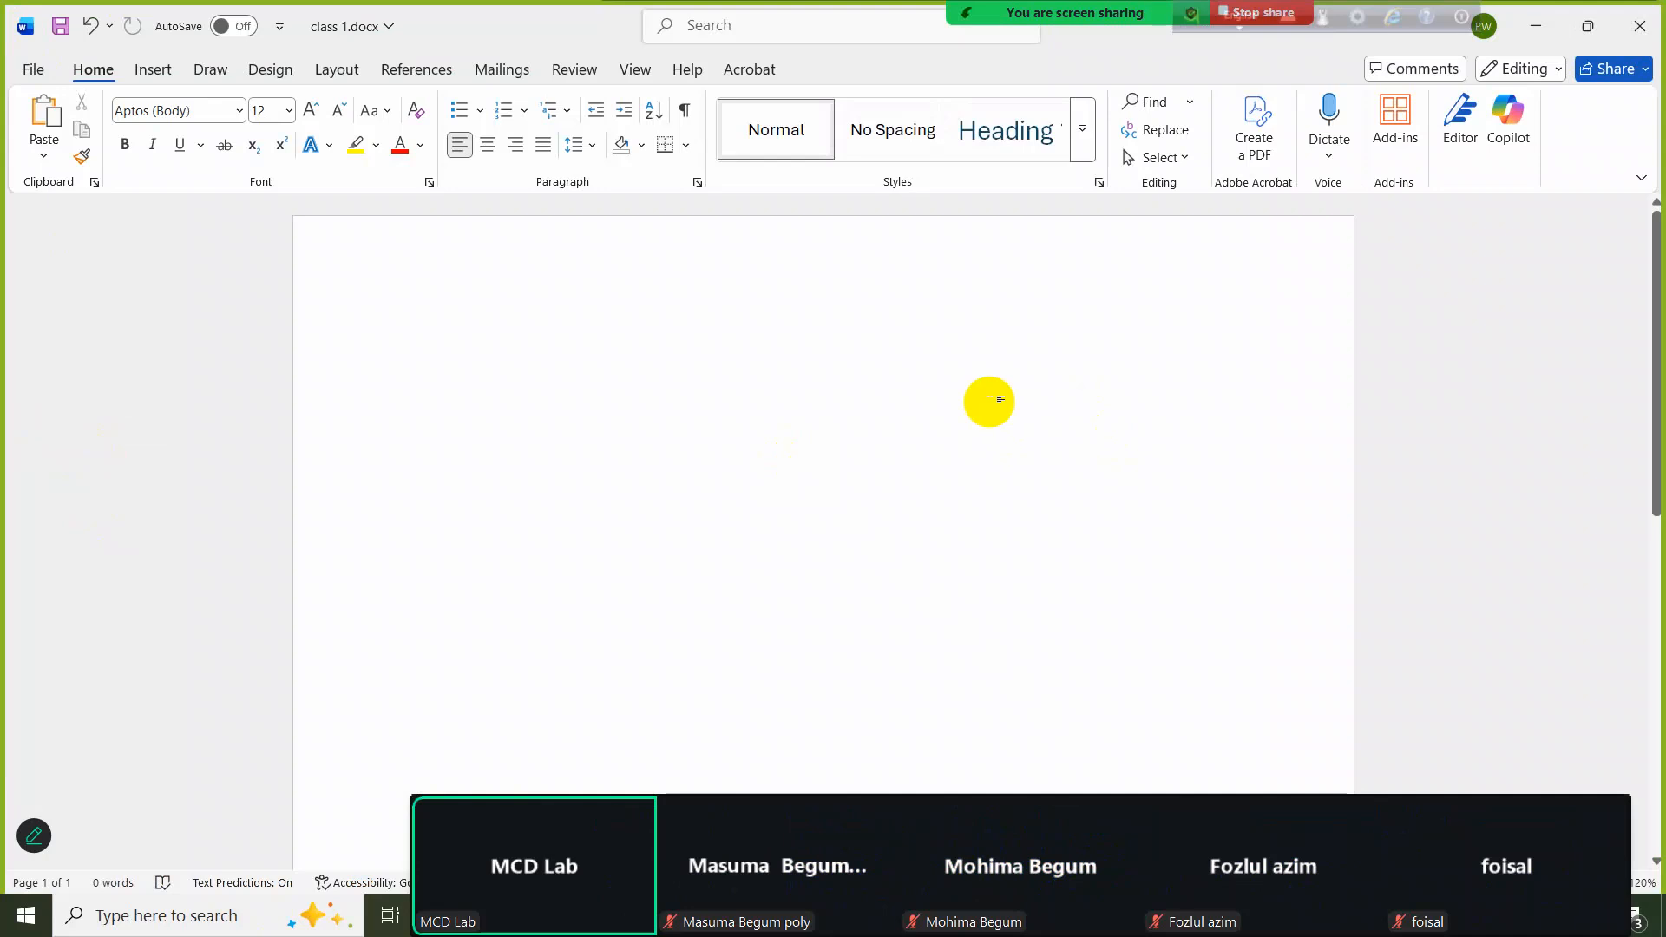
Write the letter "A" on the blank page and enlarge it to font size 43
type("A")
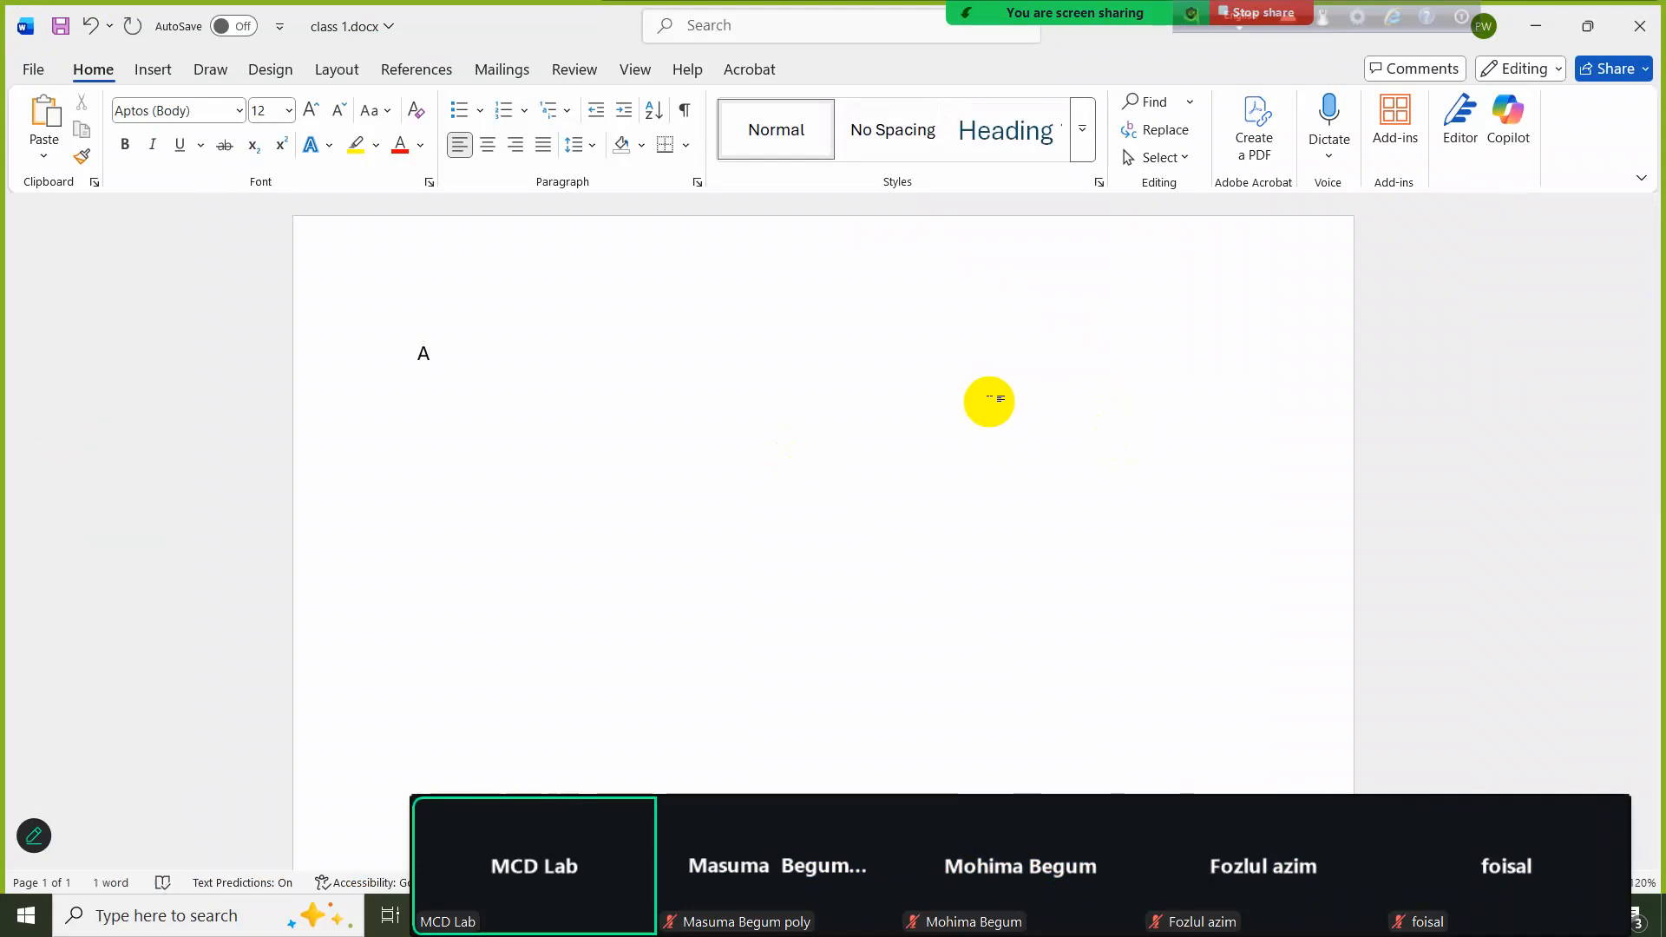
key("ctrl+a")
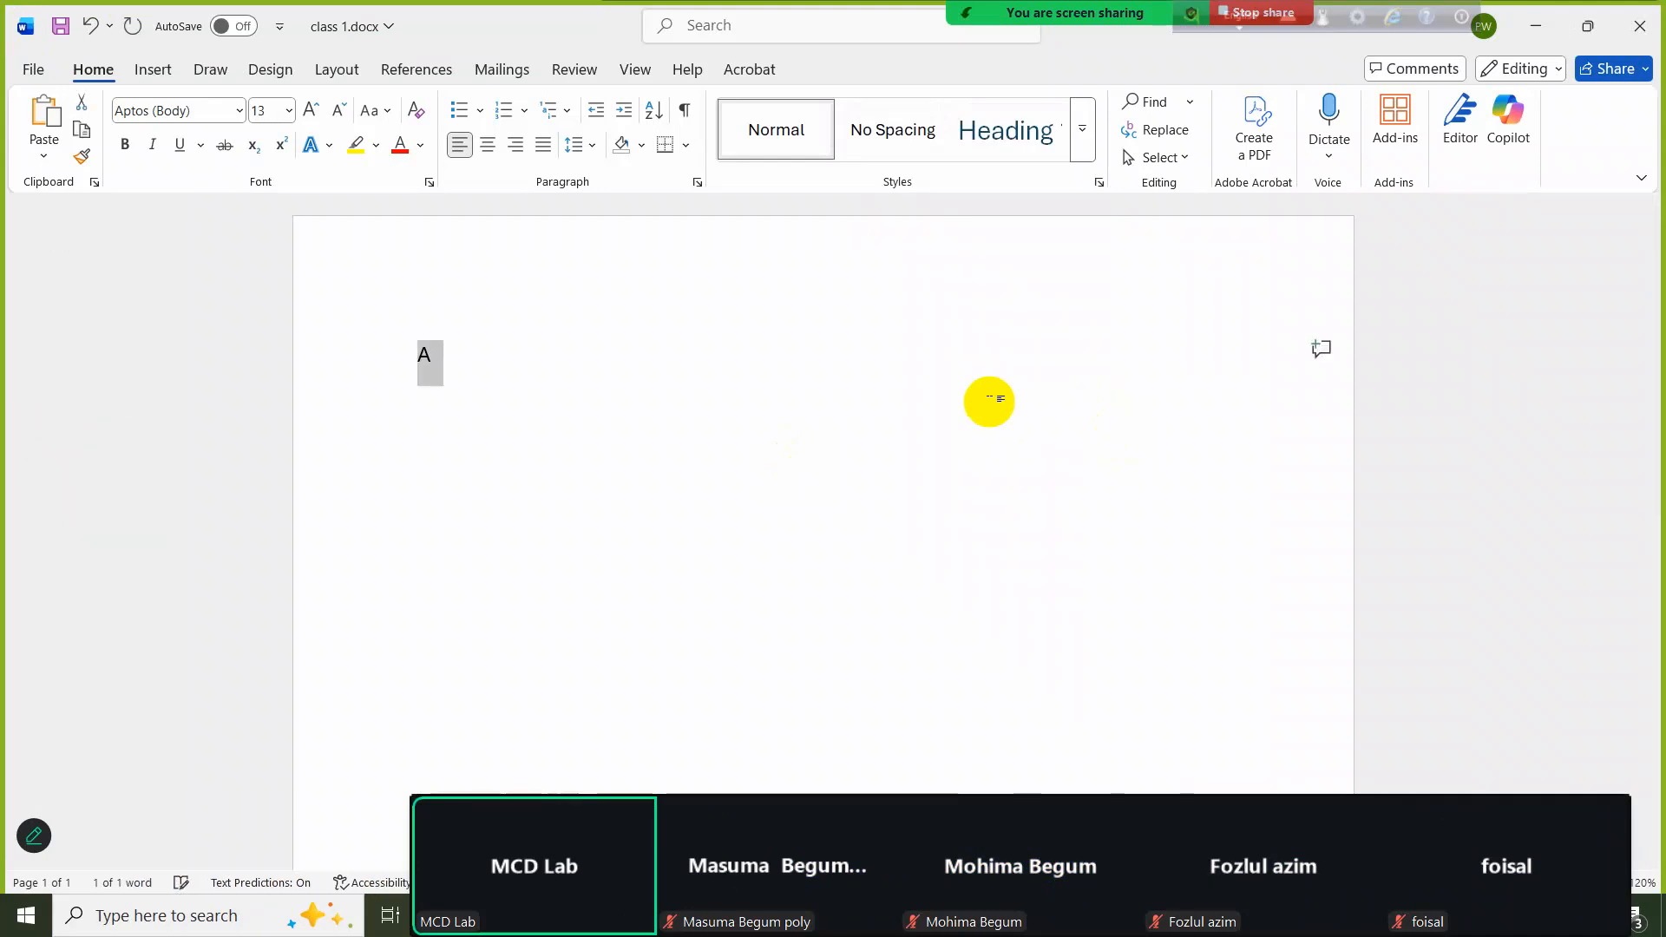
key("ctrl+bracketright")
key("ctrl+bracketright")
key("ctrl+bracketright")
key("ctrl+bracketright")
key("ctrl+bracketright")
key("ctrl+bracketright")
key("ctrl+bracketright")
key("ctrl+bracketright")
key("ctrl+bracketright")
key("ctrl+bracketright")
key("ctrl+bracketright")
key("ctrl+bracketright")
key("ctrl+bracketright")
key("ctrl+bracketright")
key("ctrl+bracketright")
key("ctrl+bracketright")
key("ctrl+bracketright")
key("ctrl+bracketright")
key("ctrl+bracketright")
key("ctrl+bracketright")
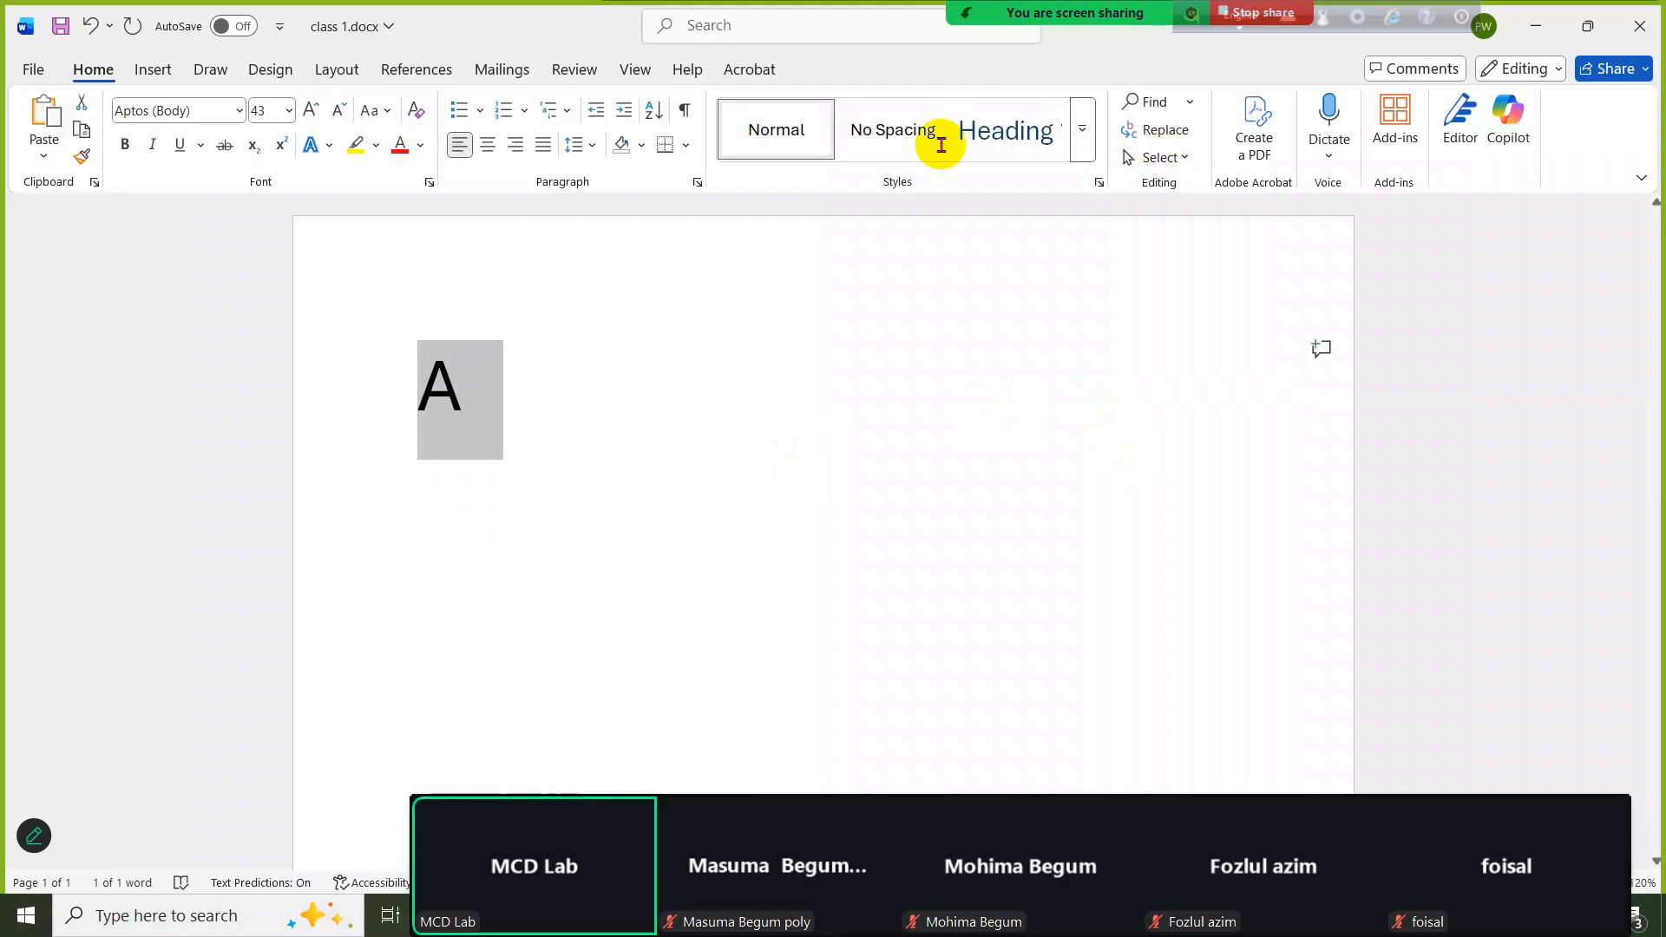
left_click(770, 464)
Show the print preview of class 1.docx with the enlarged letter
left_click(31, 66)
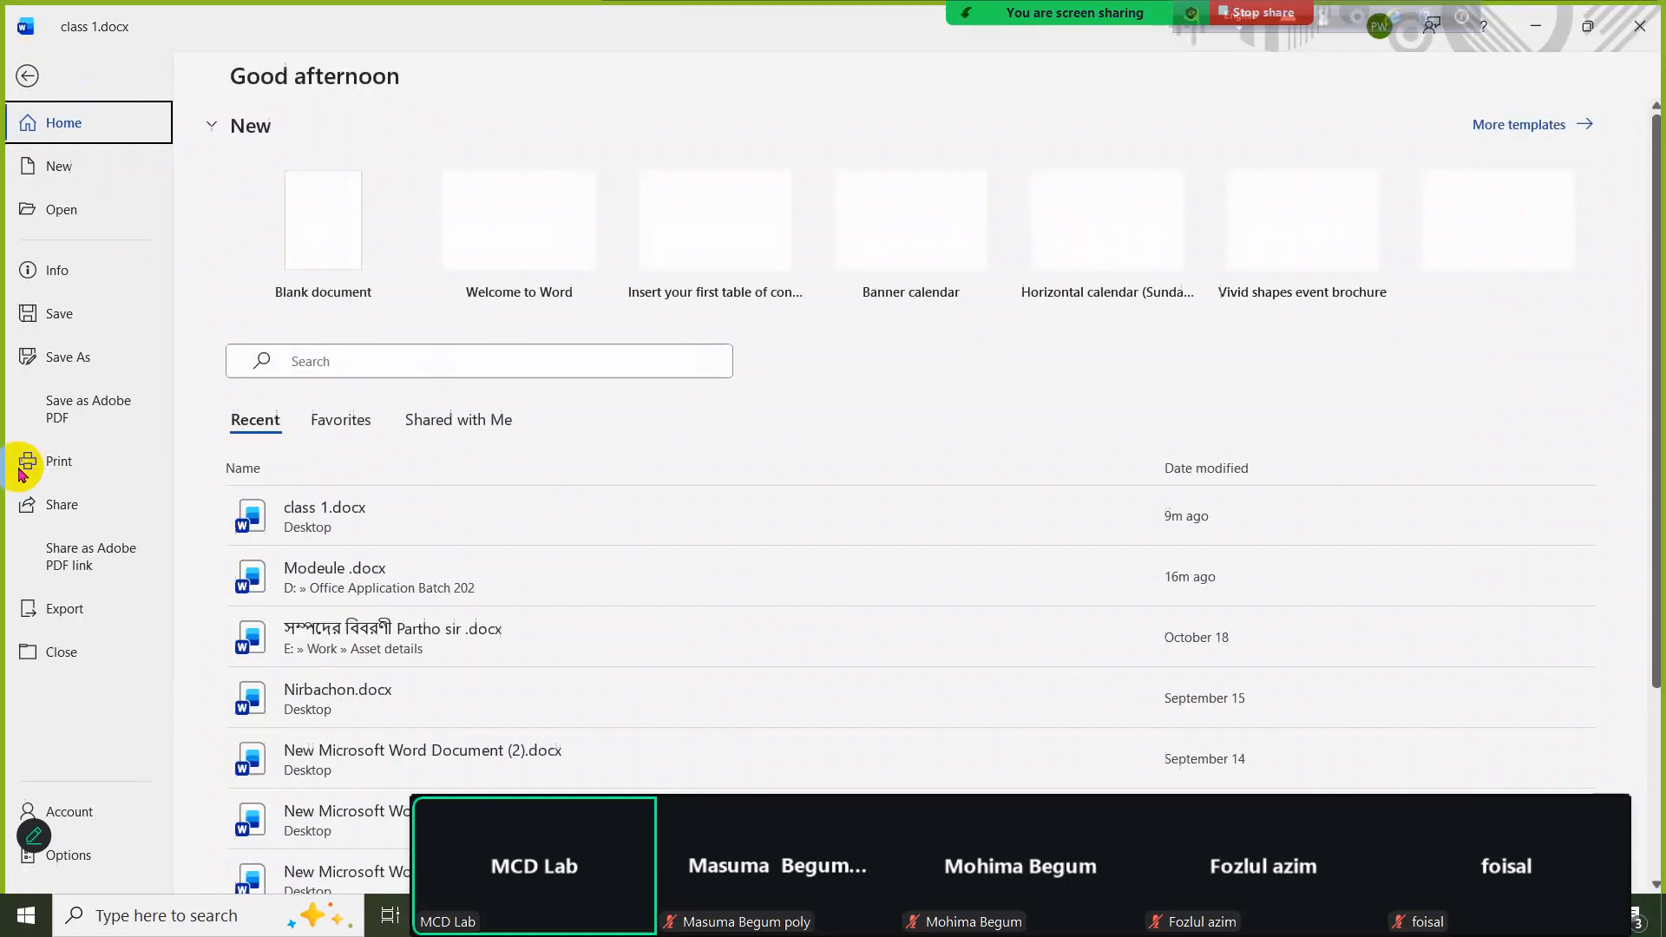
left_click(58, 462)
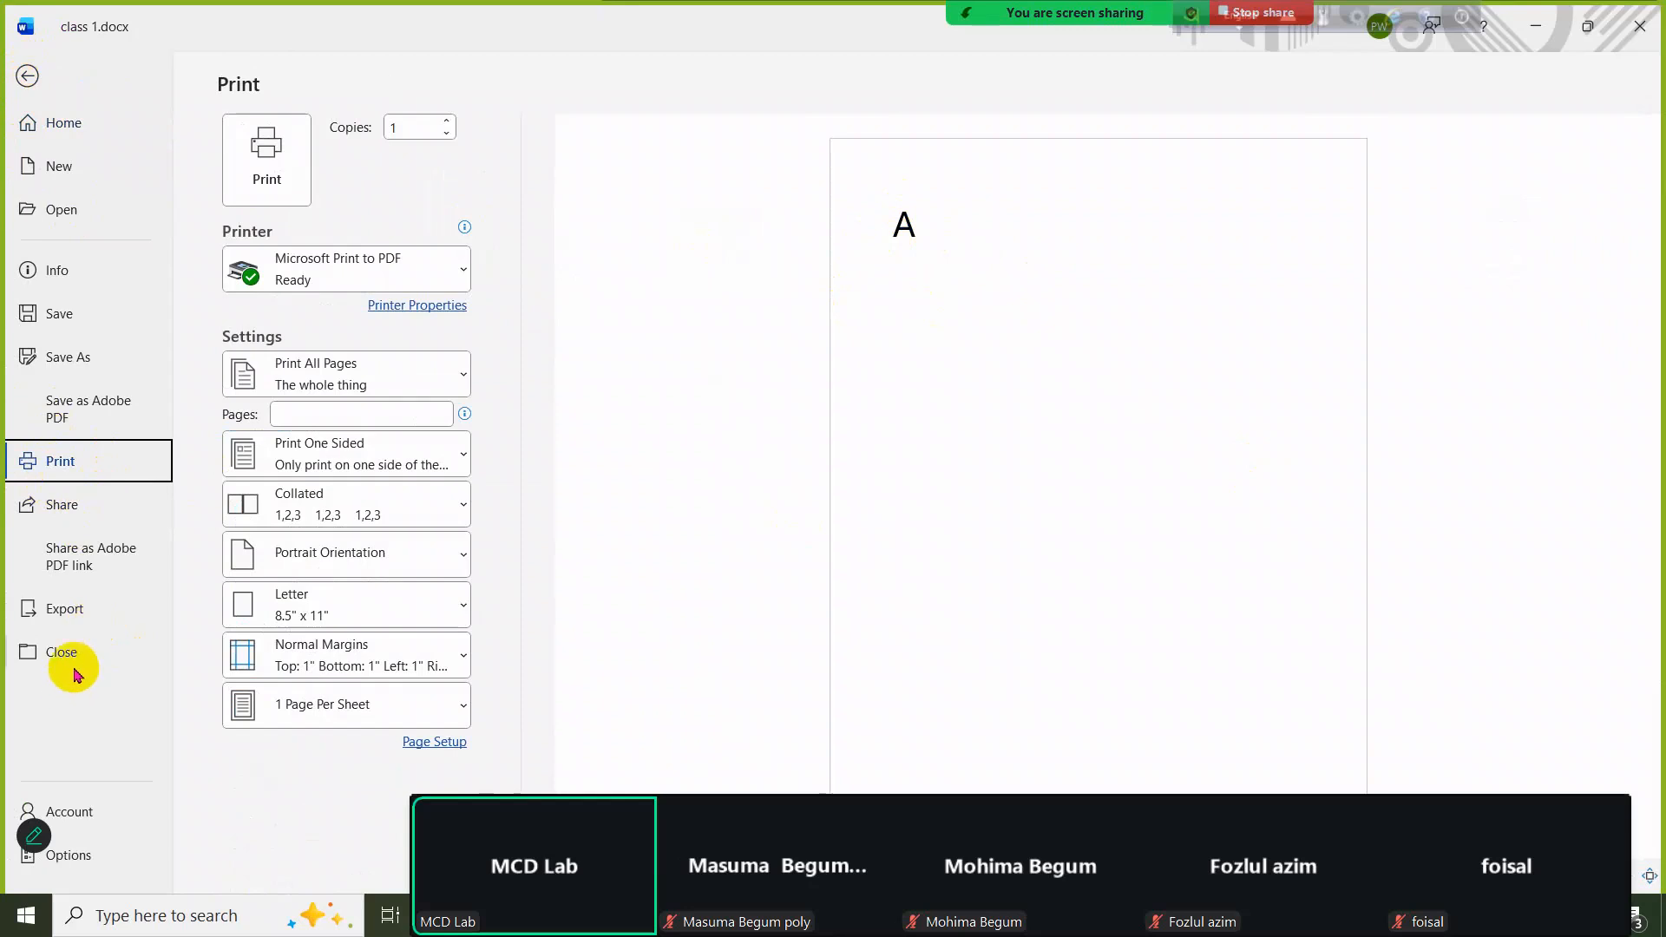
Leave the print preview and move the Zoom participant strip away from the lower part of the page to the upper edge
left_click(23, 74)
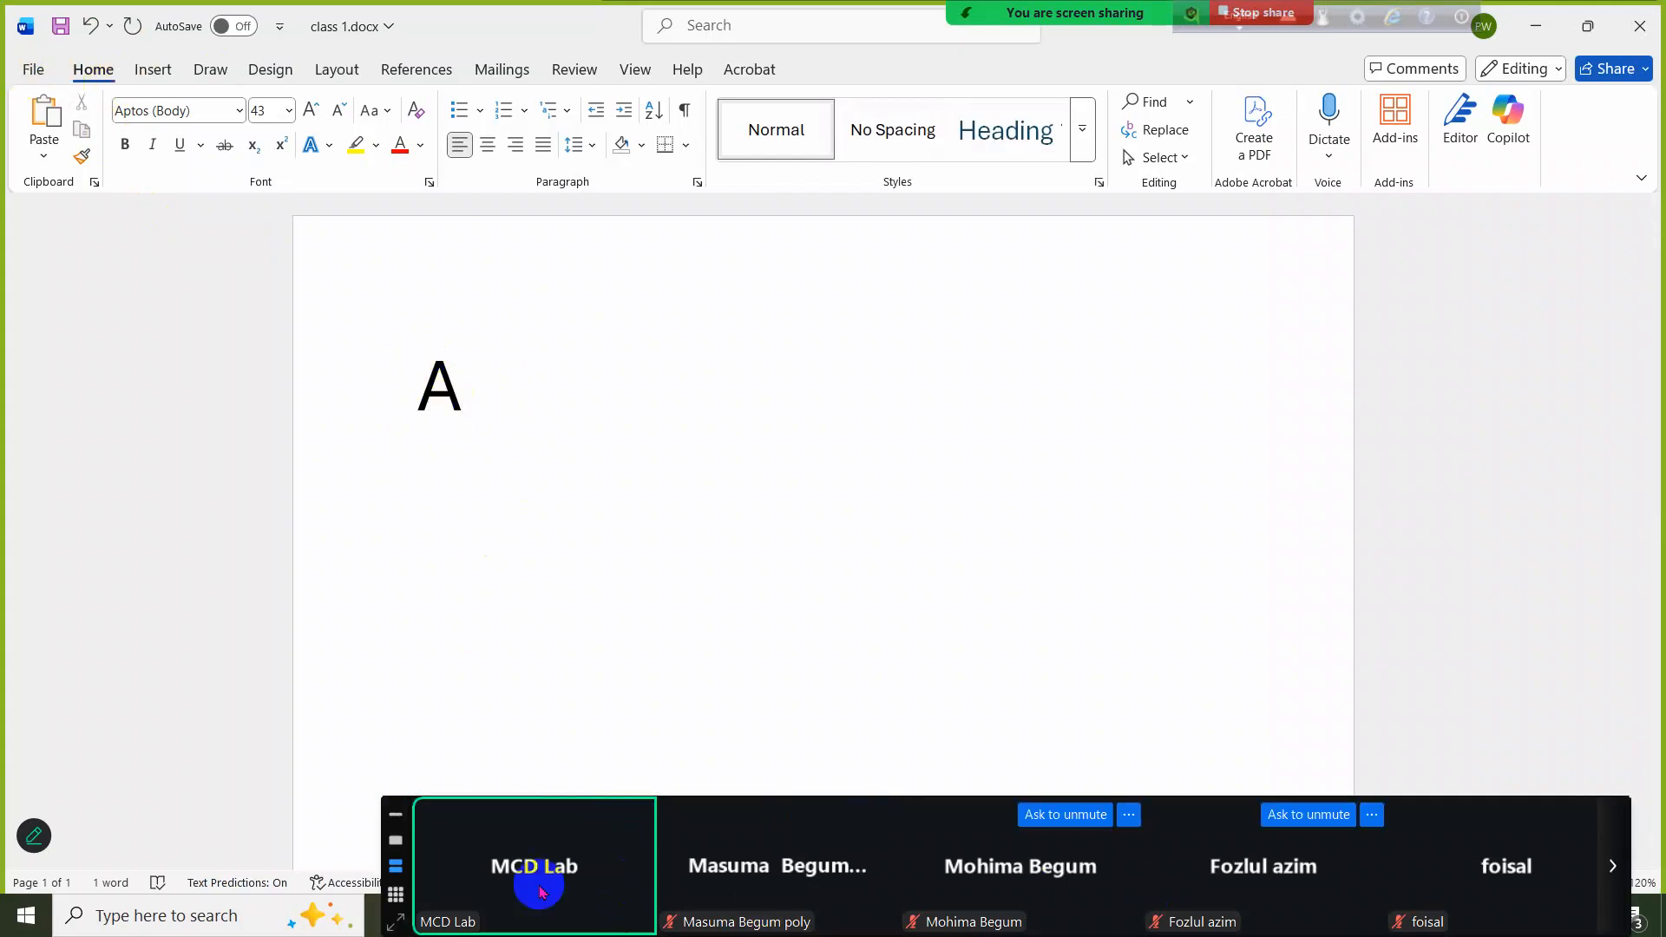
left_click(1612, 865)
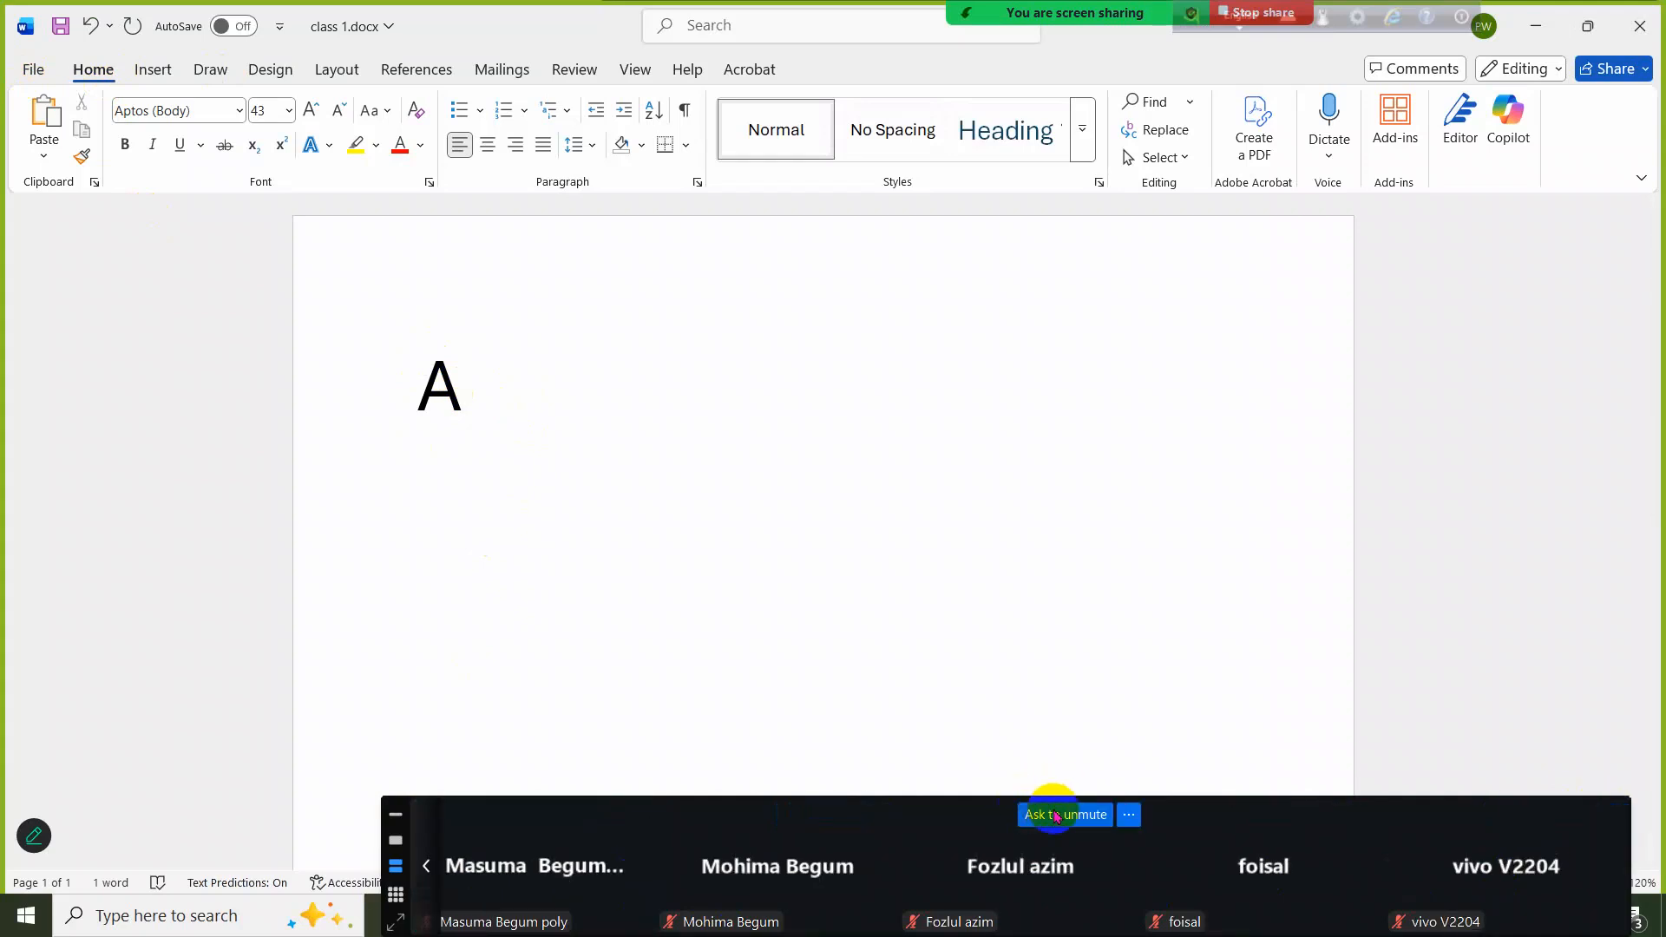
left_click_drag(923, 810, 935, 2)
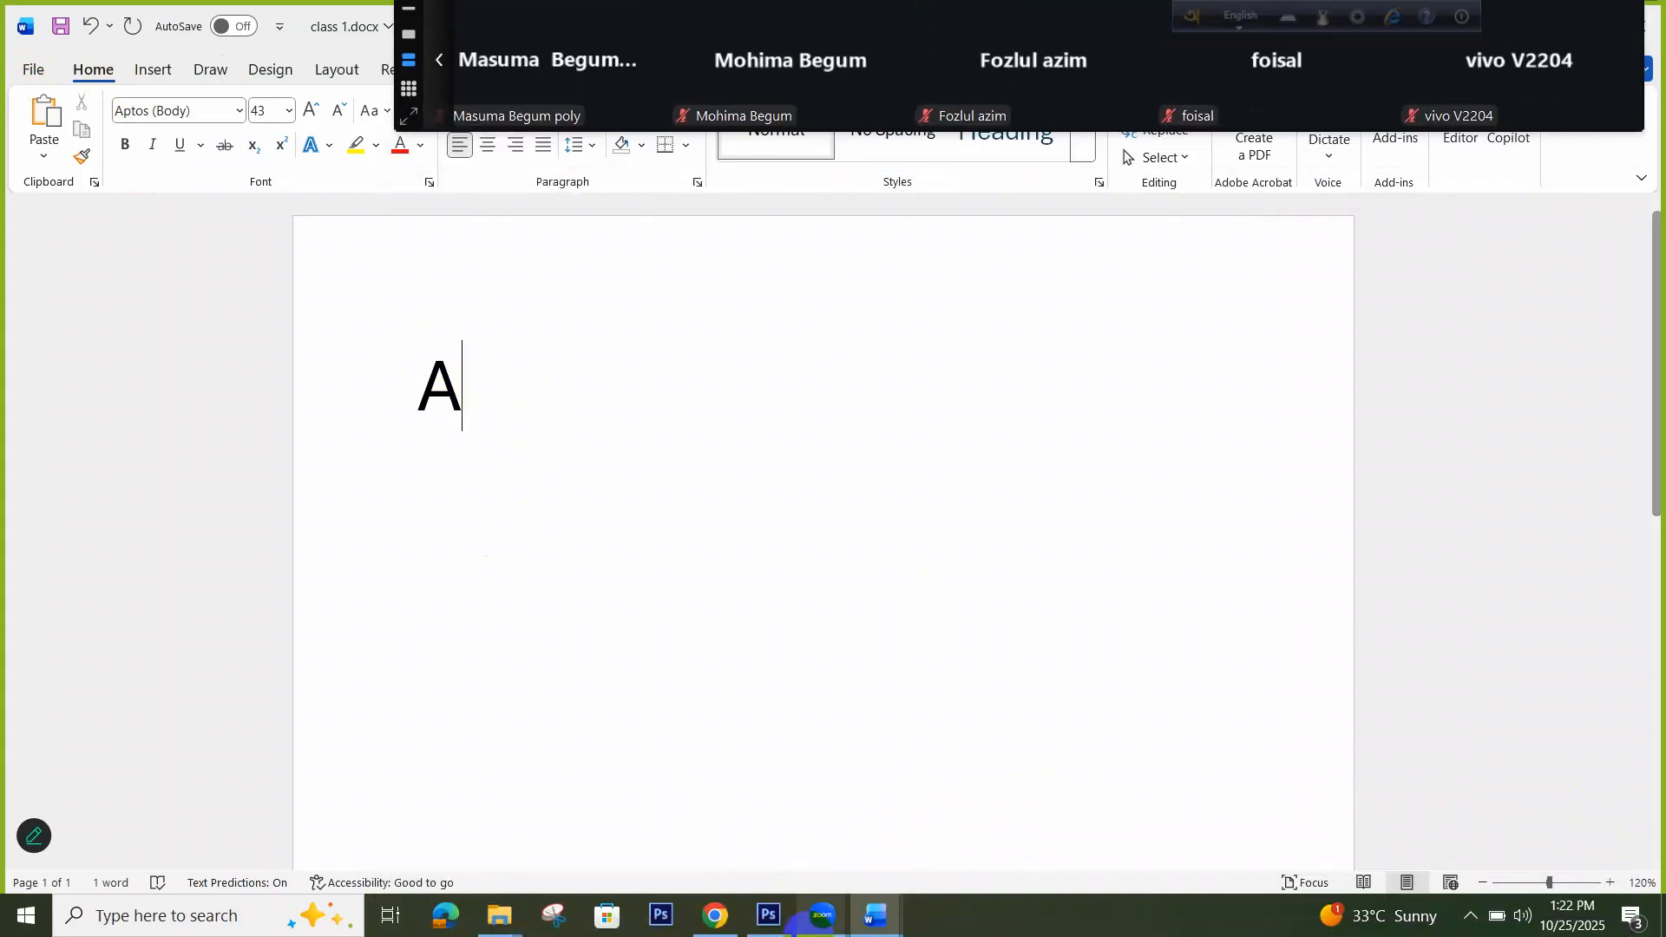
Show the Class-1 outline in Modeule.docx and highlight the File topics New, Open, and Save & Save as
left_click(872, 922)
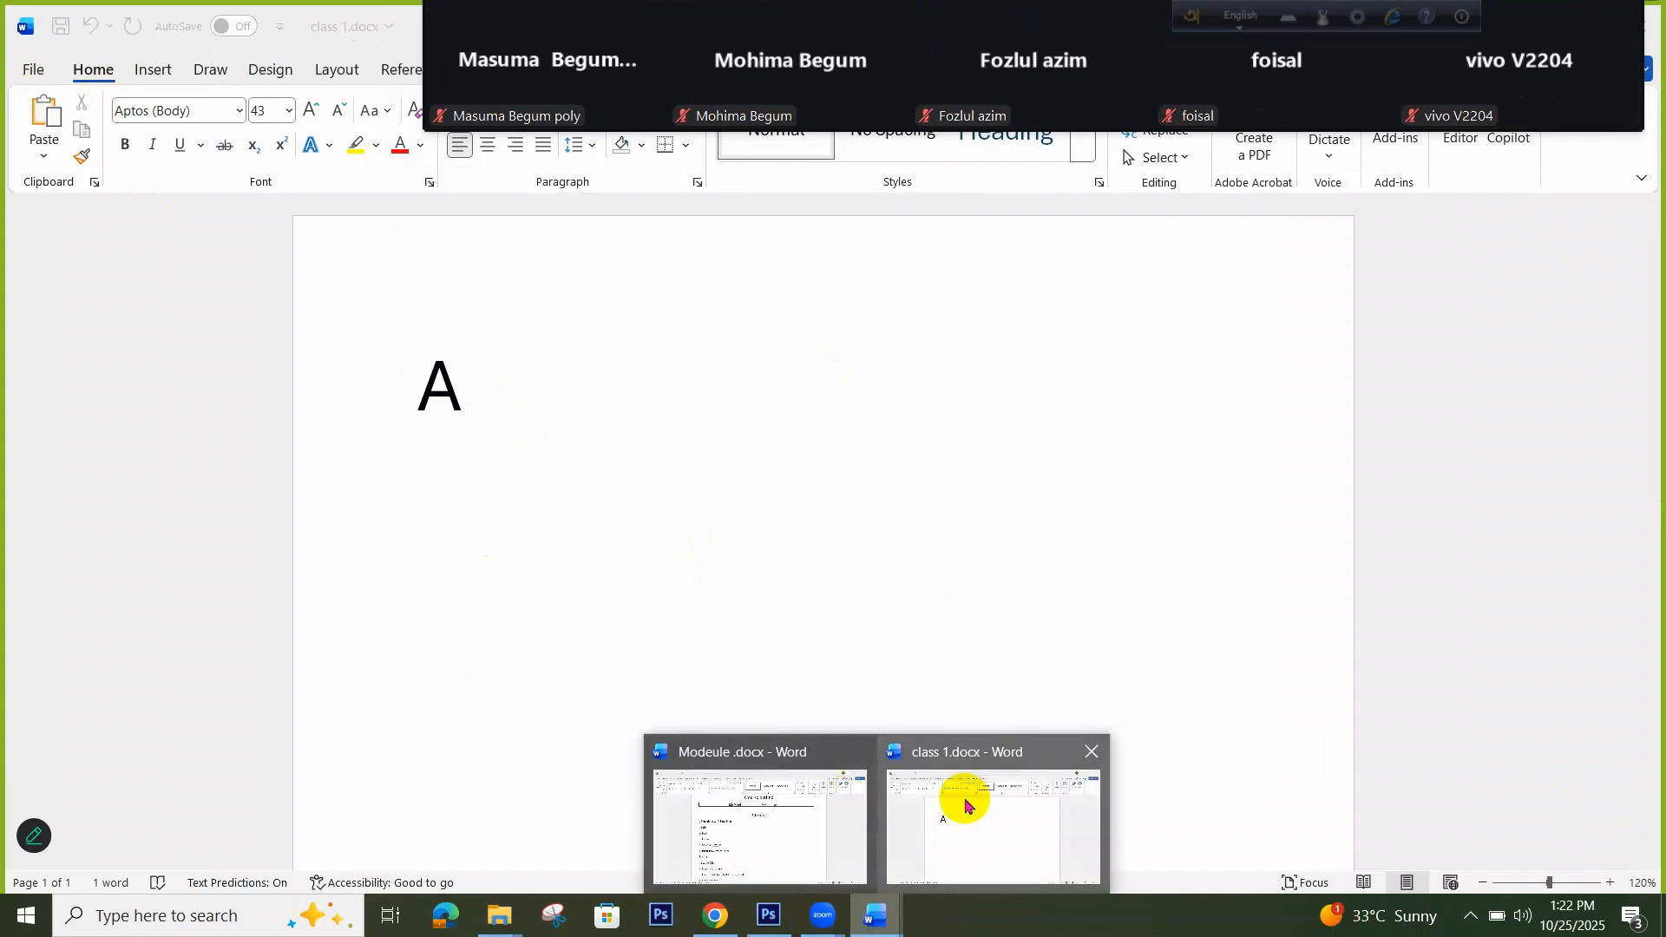
left_click(705, 802)
left_click_drag(448, 499, 341, 520)
left_click_drag(438, 544, 370, 547)
left_click_drag(559, 586, 356, 587)
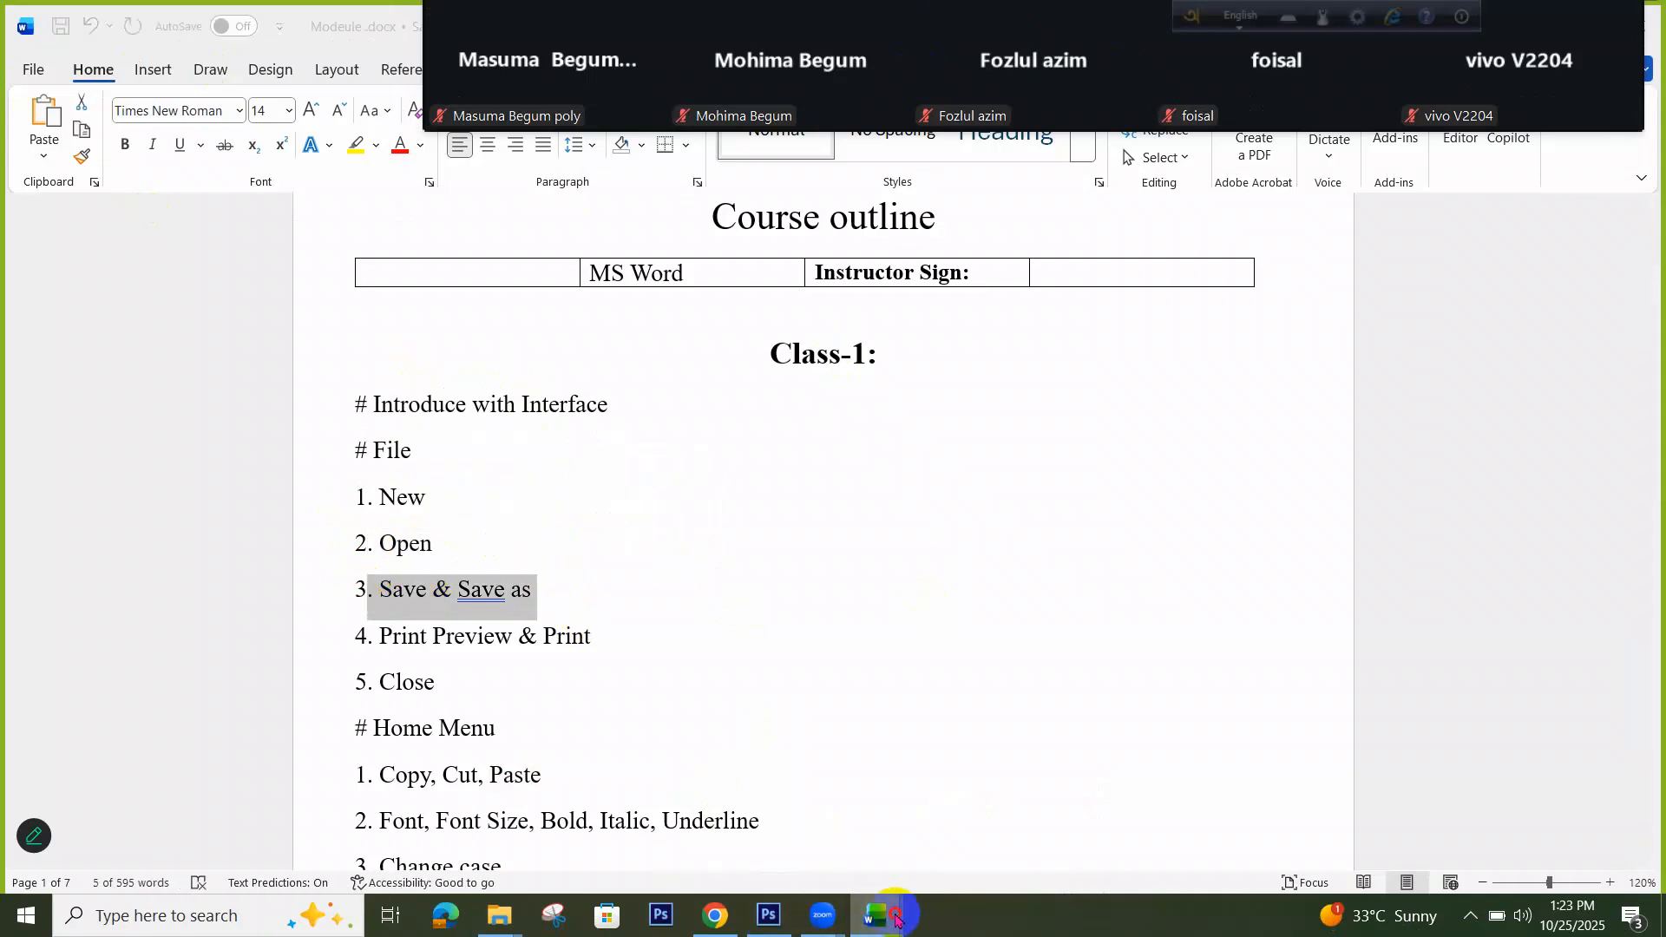
Return to class 1.docx and save the document
mouse_move(897, 920)
left_click(946, 839)
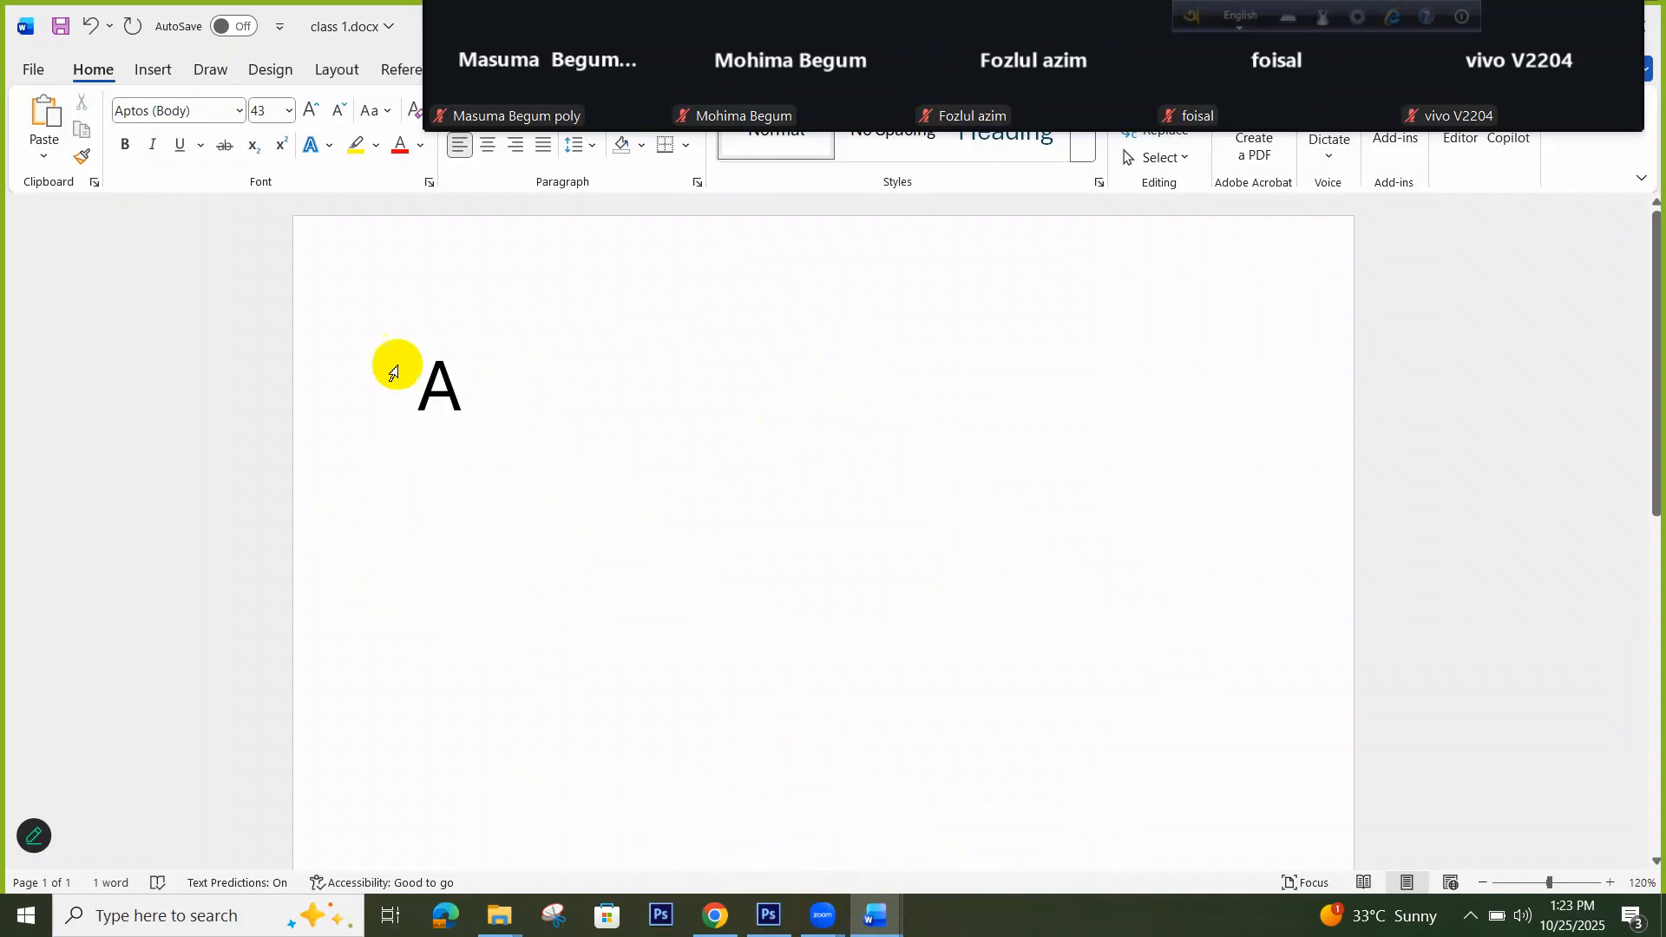
left_click(24, 71)
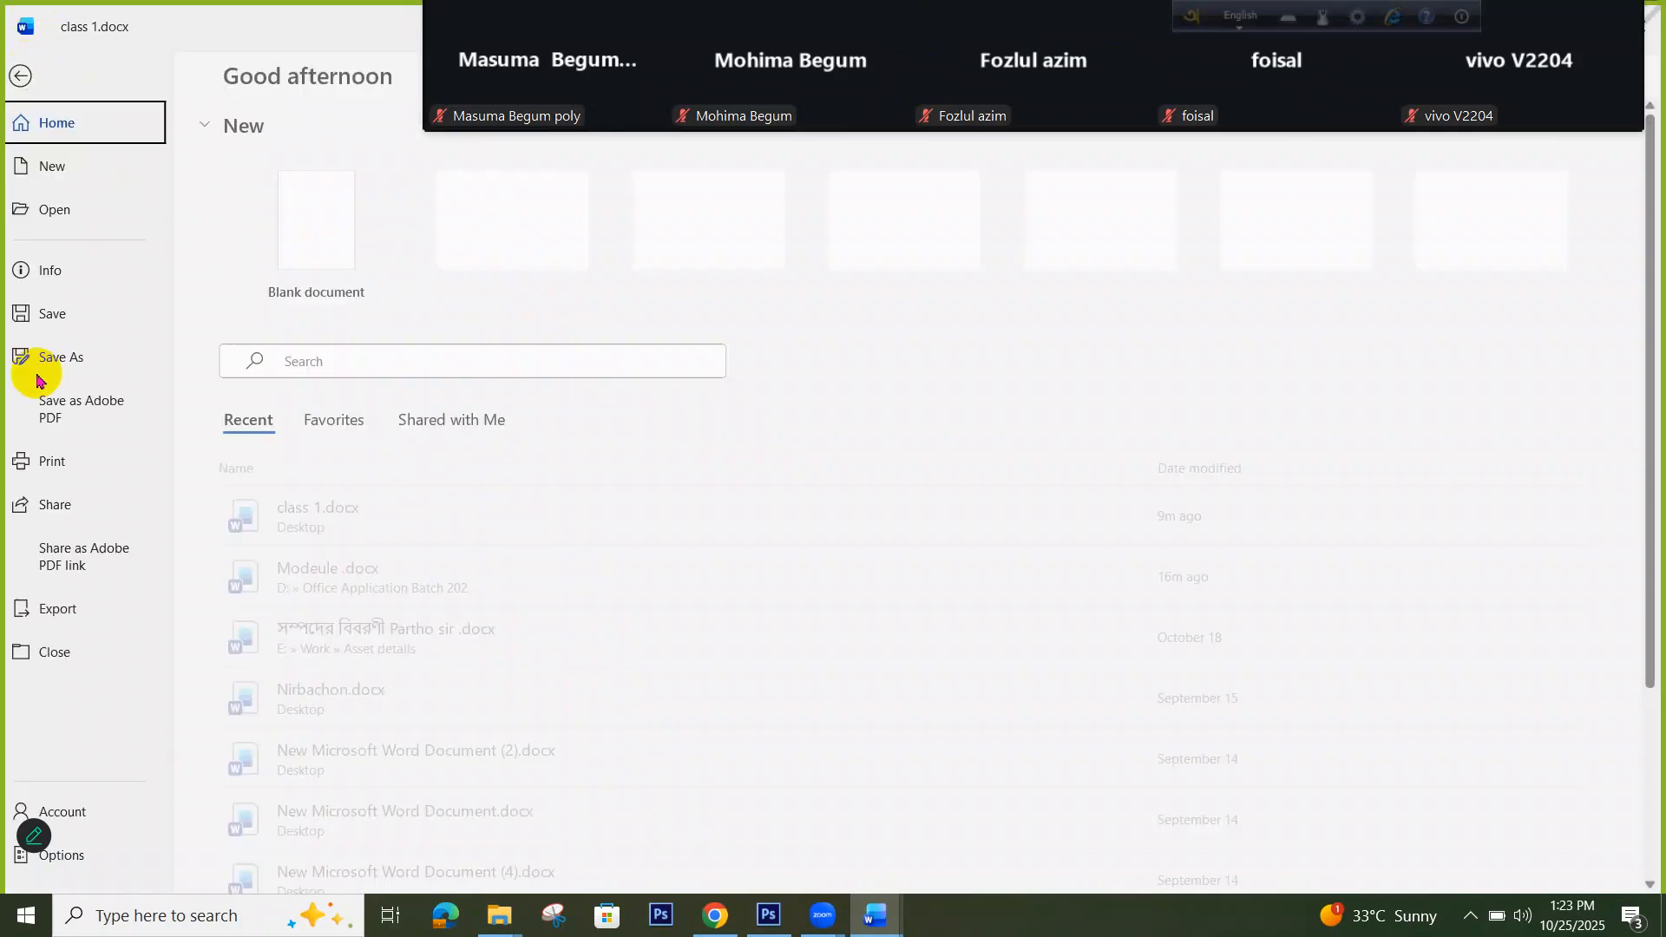
left_click(74, 319)
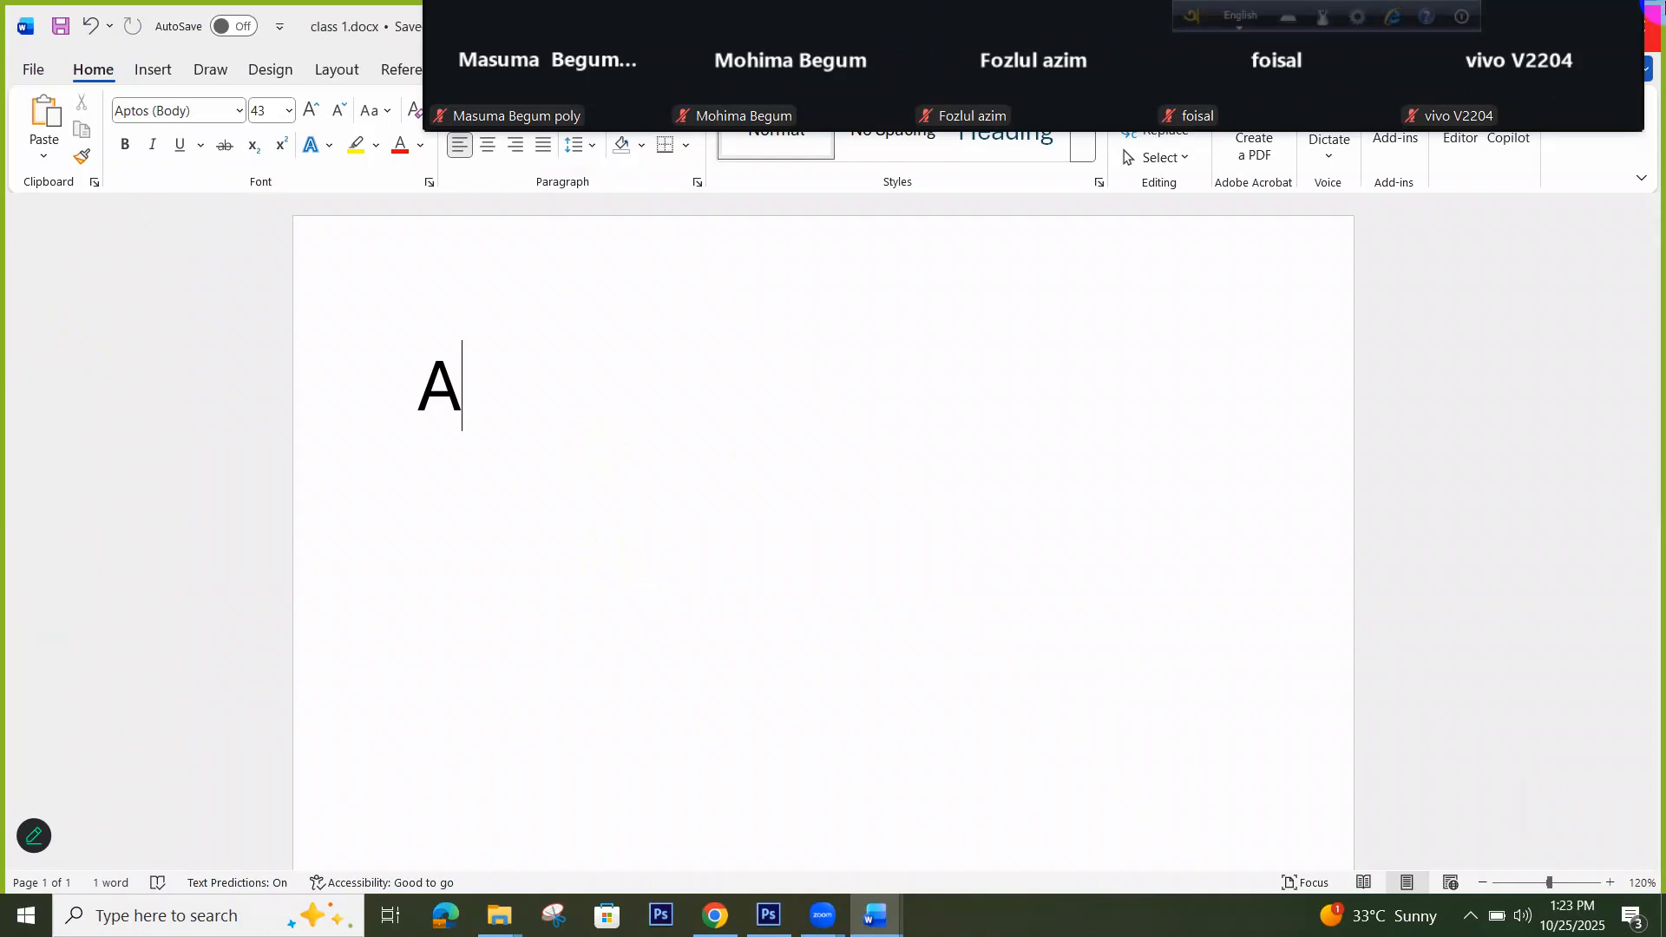
Close class 1.docx and reopen it from the desktop, moving the Zoom participant strip clear of the window controls
key("alt+Tab")
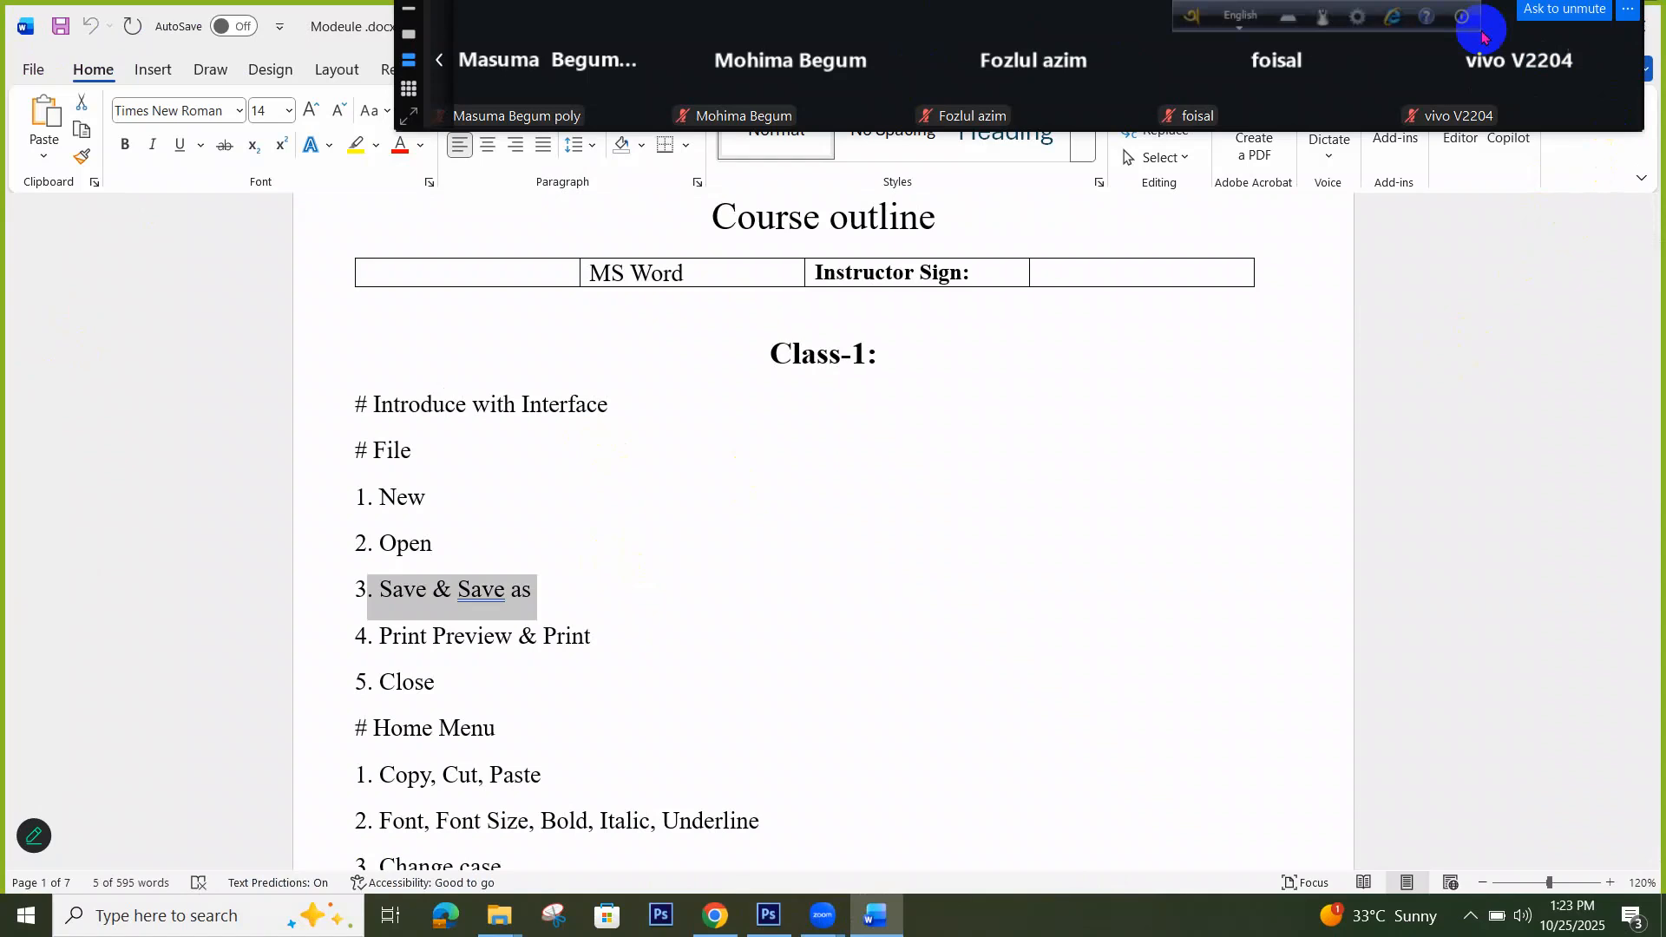
left_click_drag(698, 10, 293, 8)
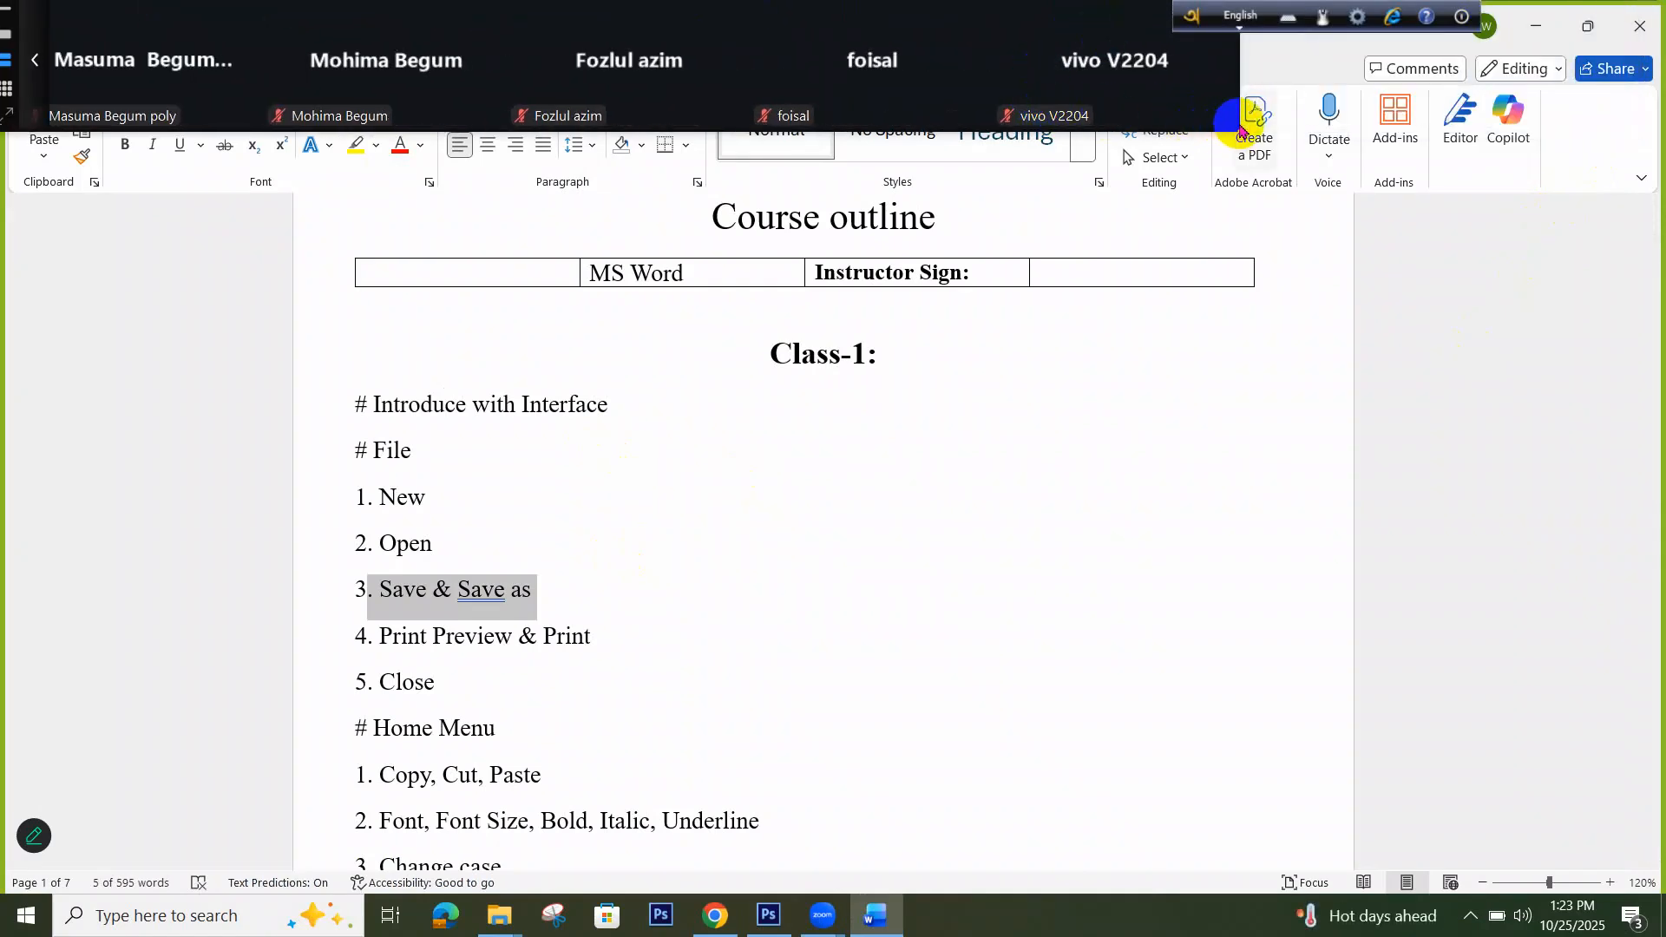
left_click(1536, 26)
left_click(1209, 387)
double_click(1209, 387)
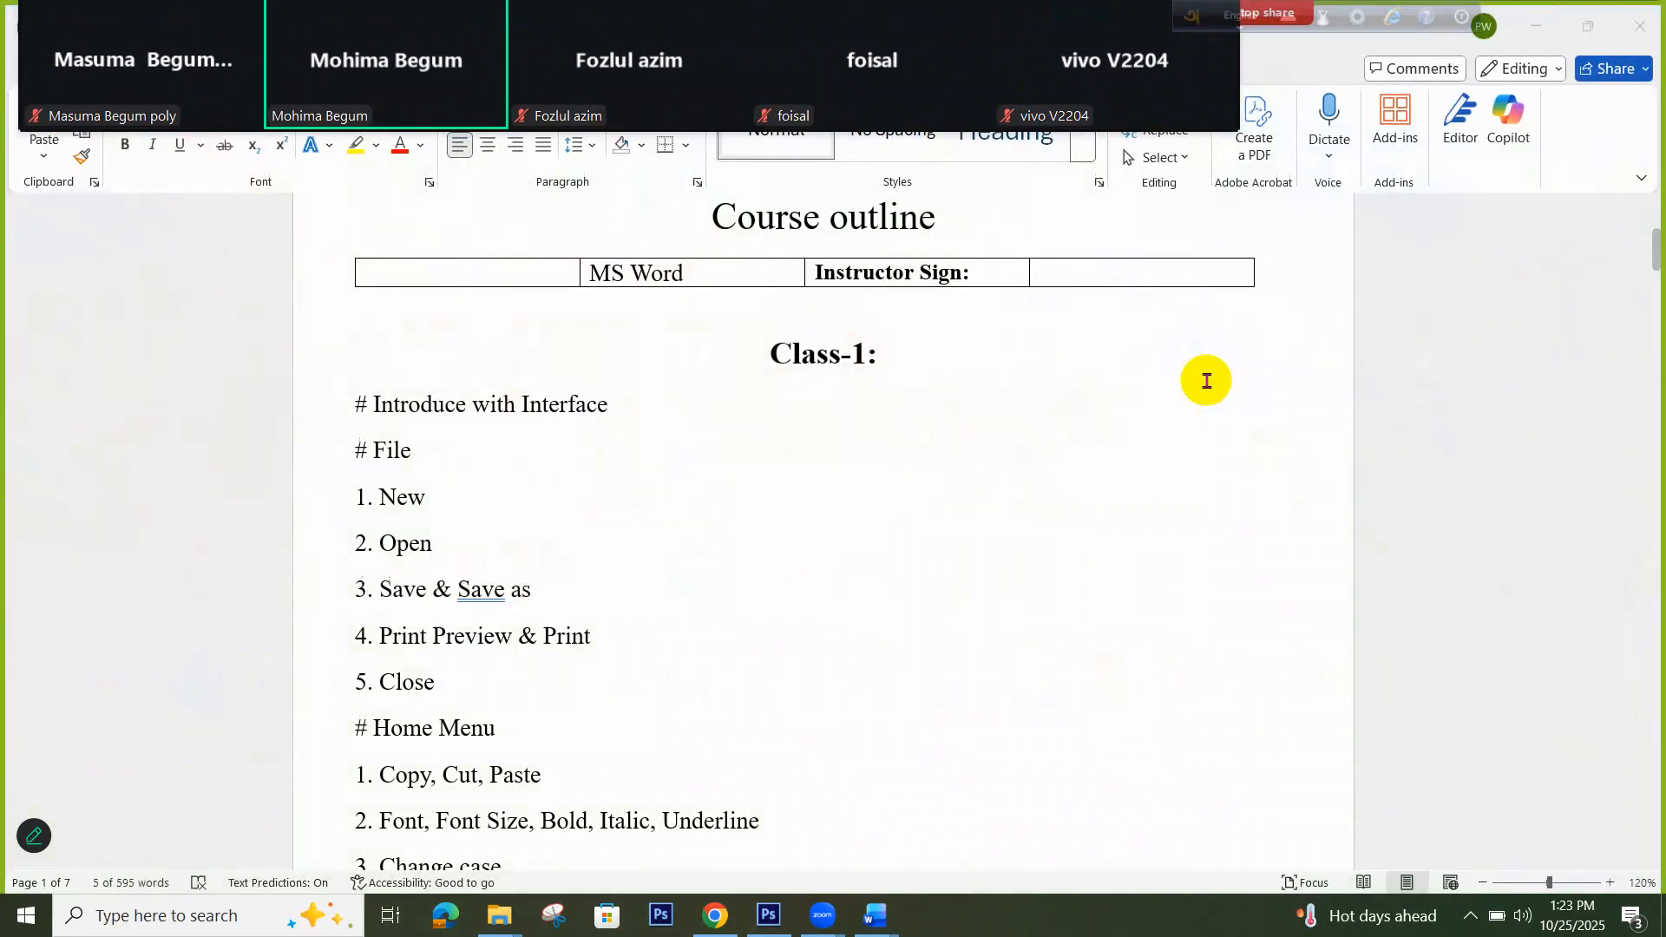
left_click_drag(517, 414, 409, 402)
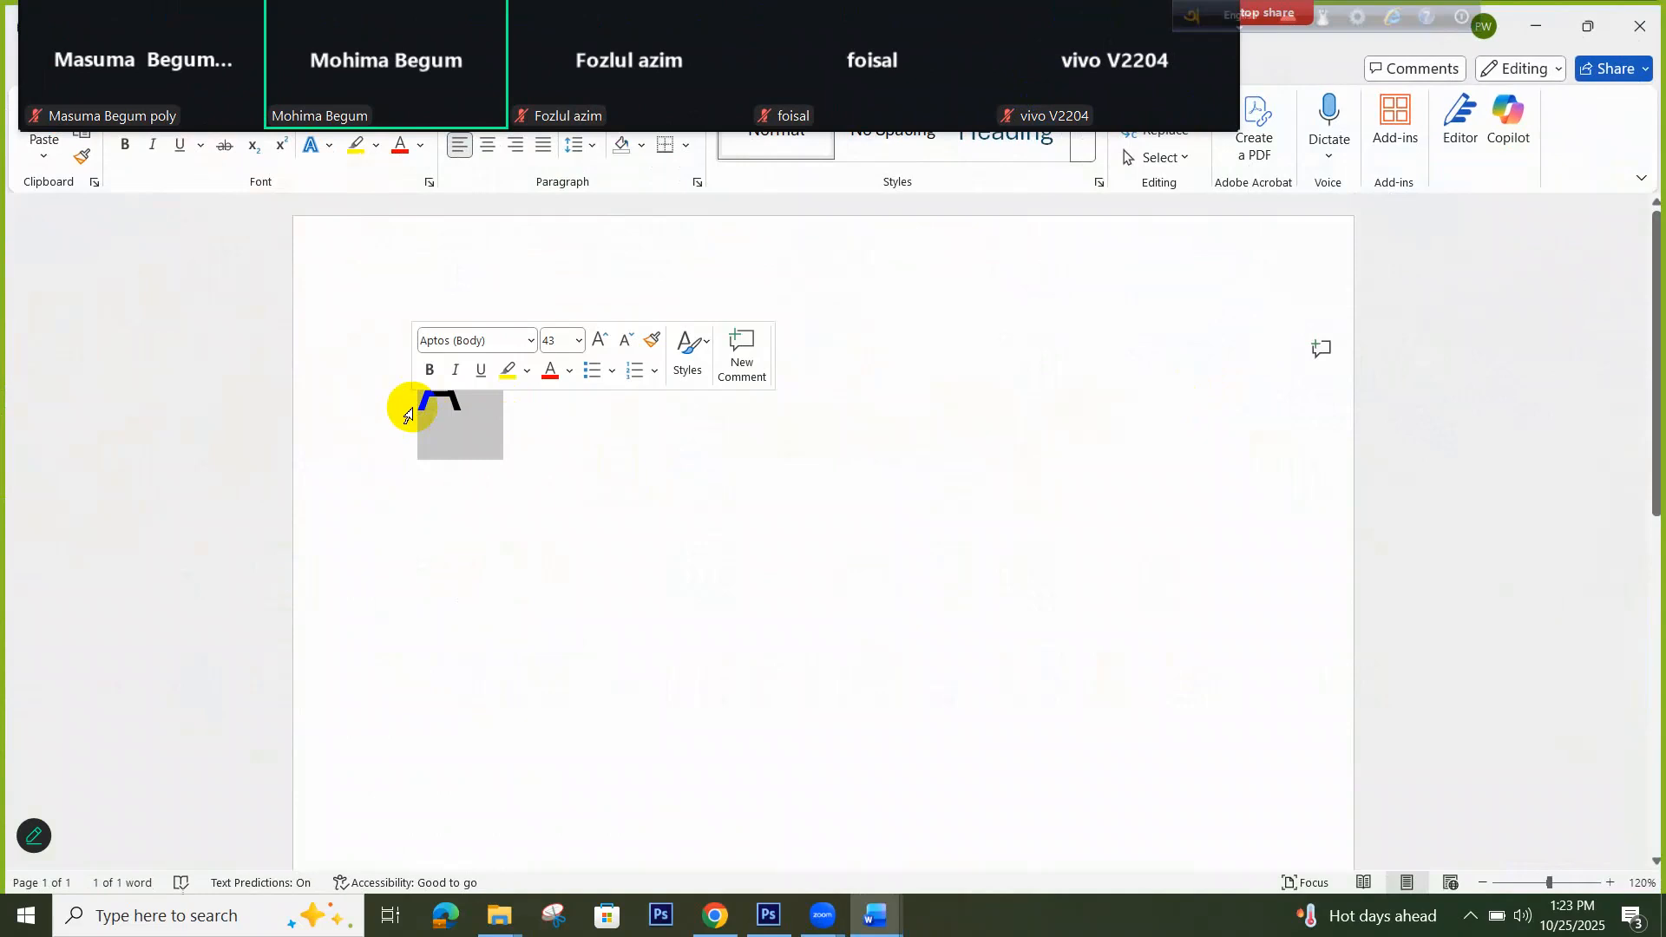
left_click_drag(81, 7, 336, 9)
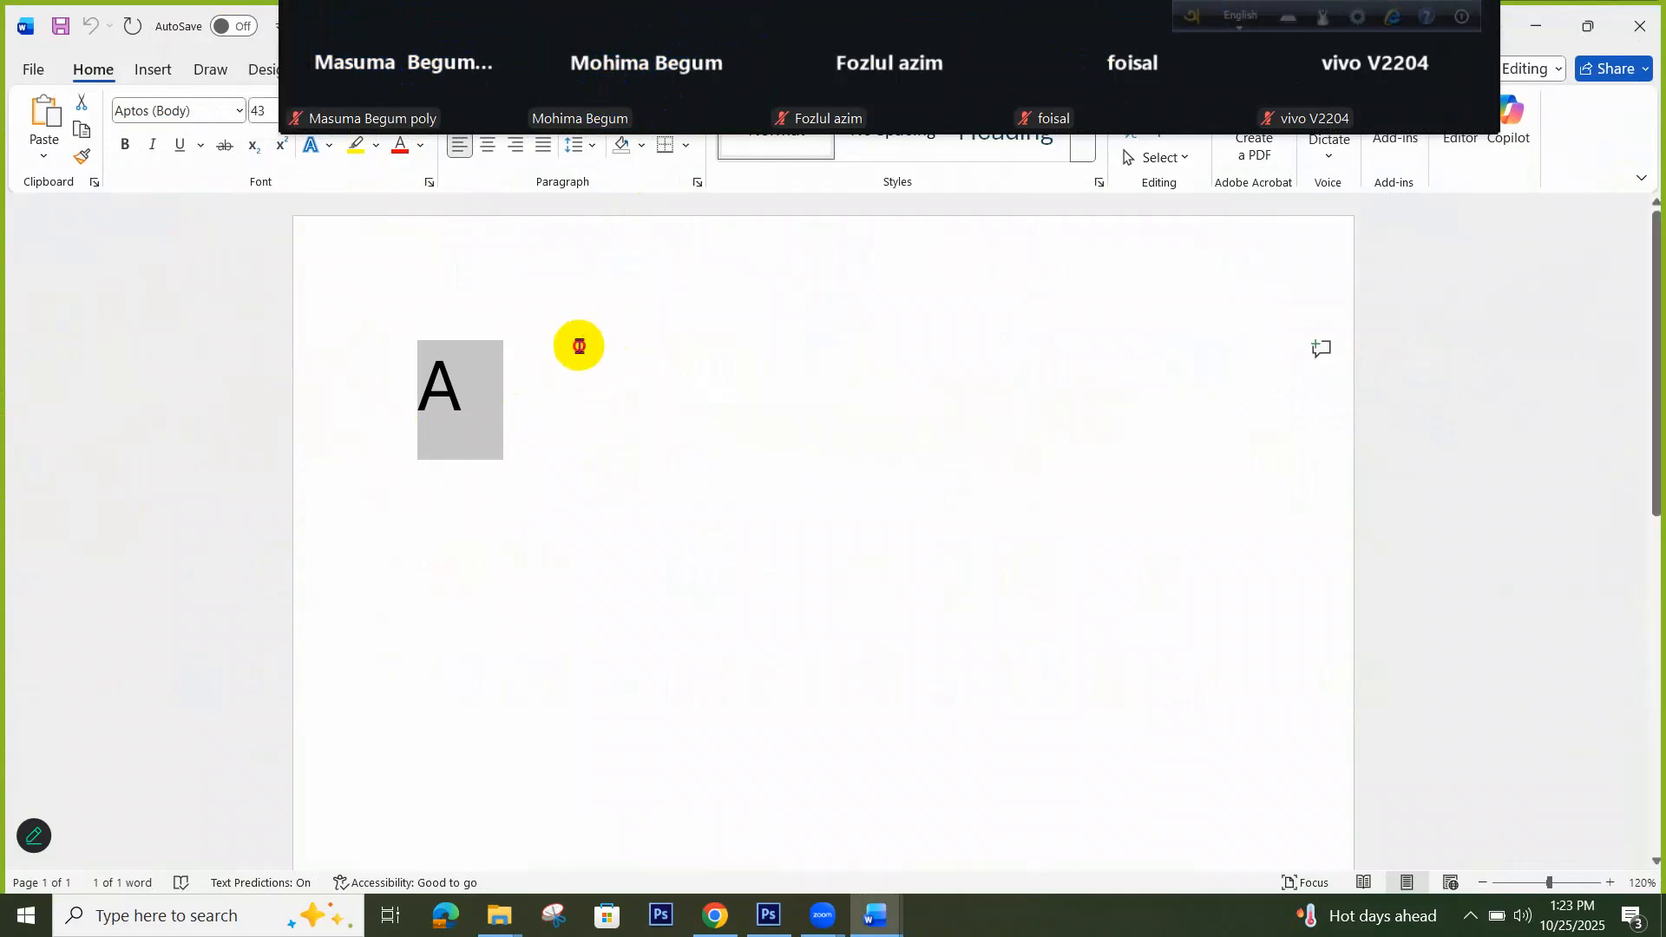
left_click(490, 393)
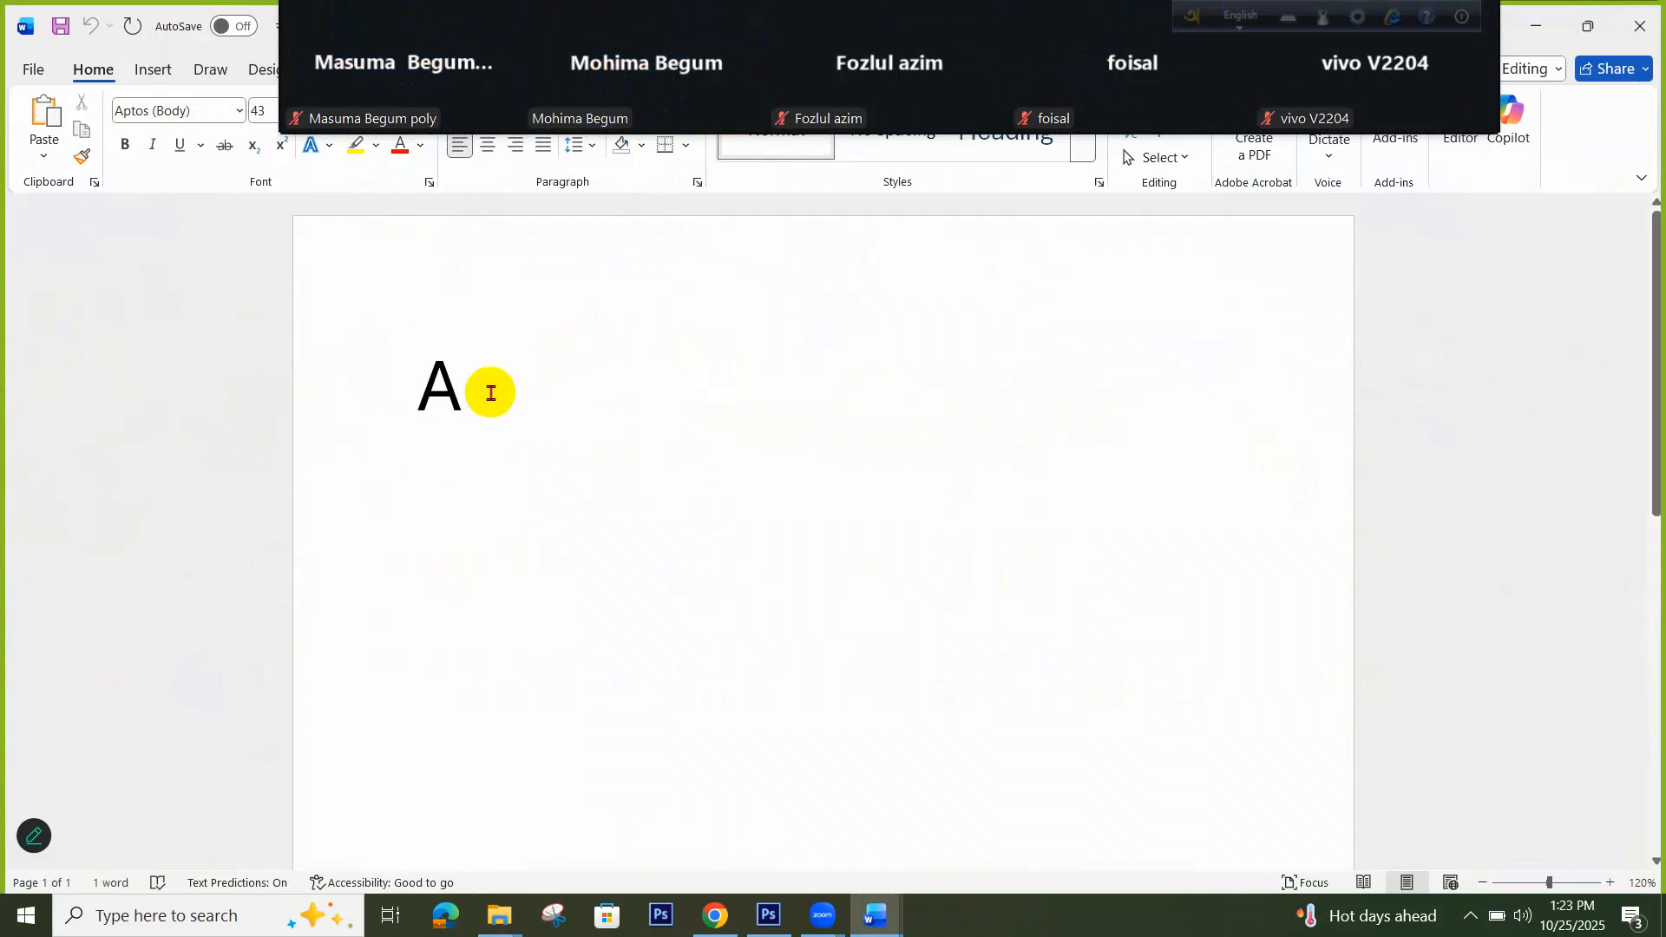
Review the remaining Class-1 topics in Modeule.docx, pointing out Print Preview & Print and Close
left_click(875, 915)
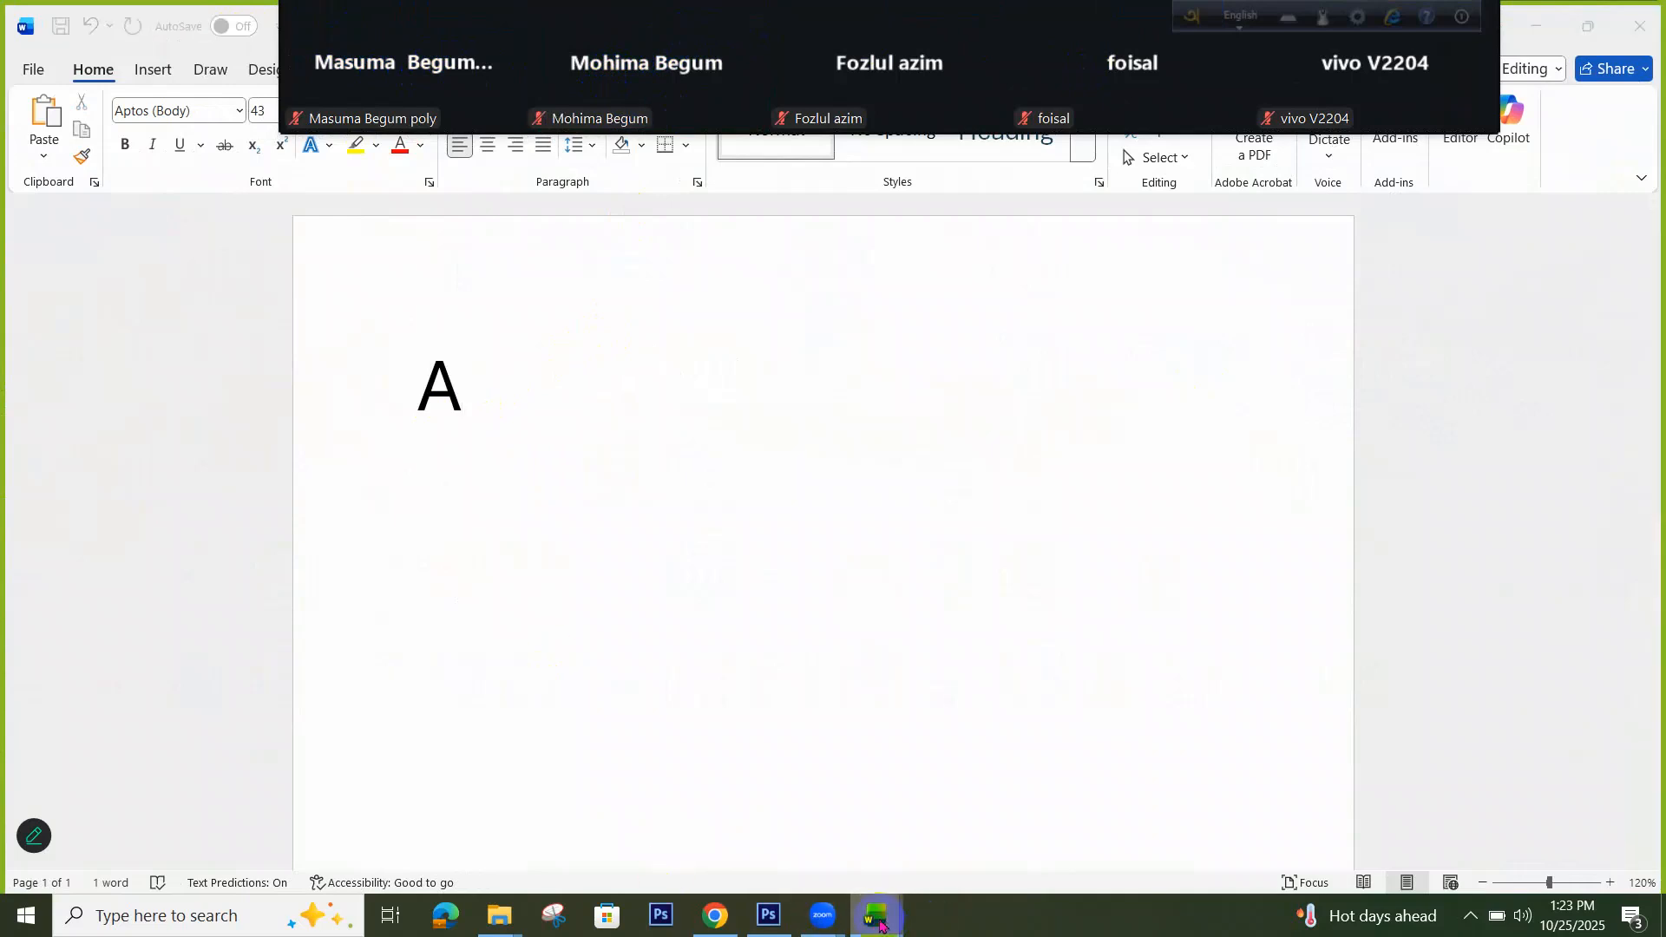
left_click(773, 825)
scroll(565, 591, "down", 5)
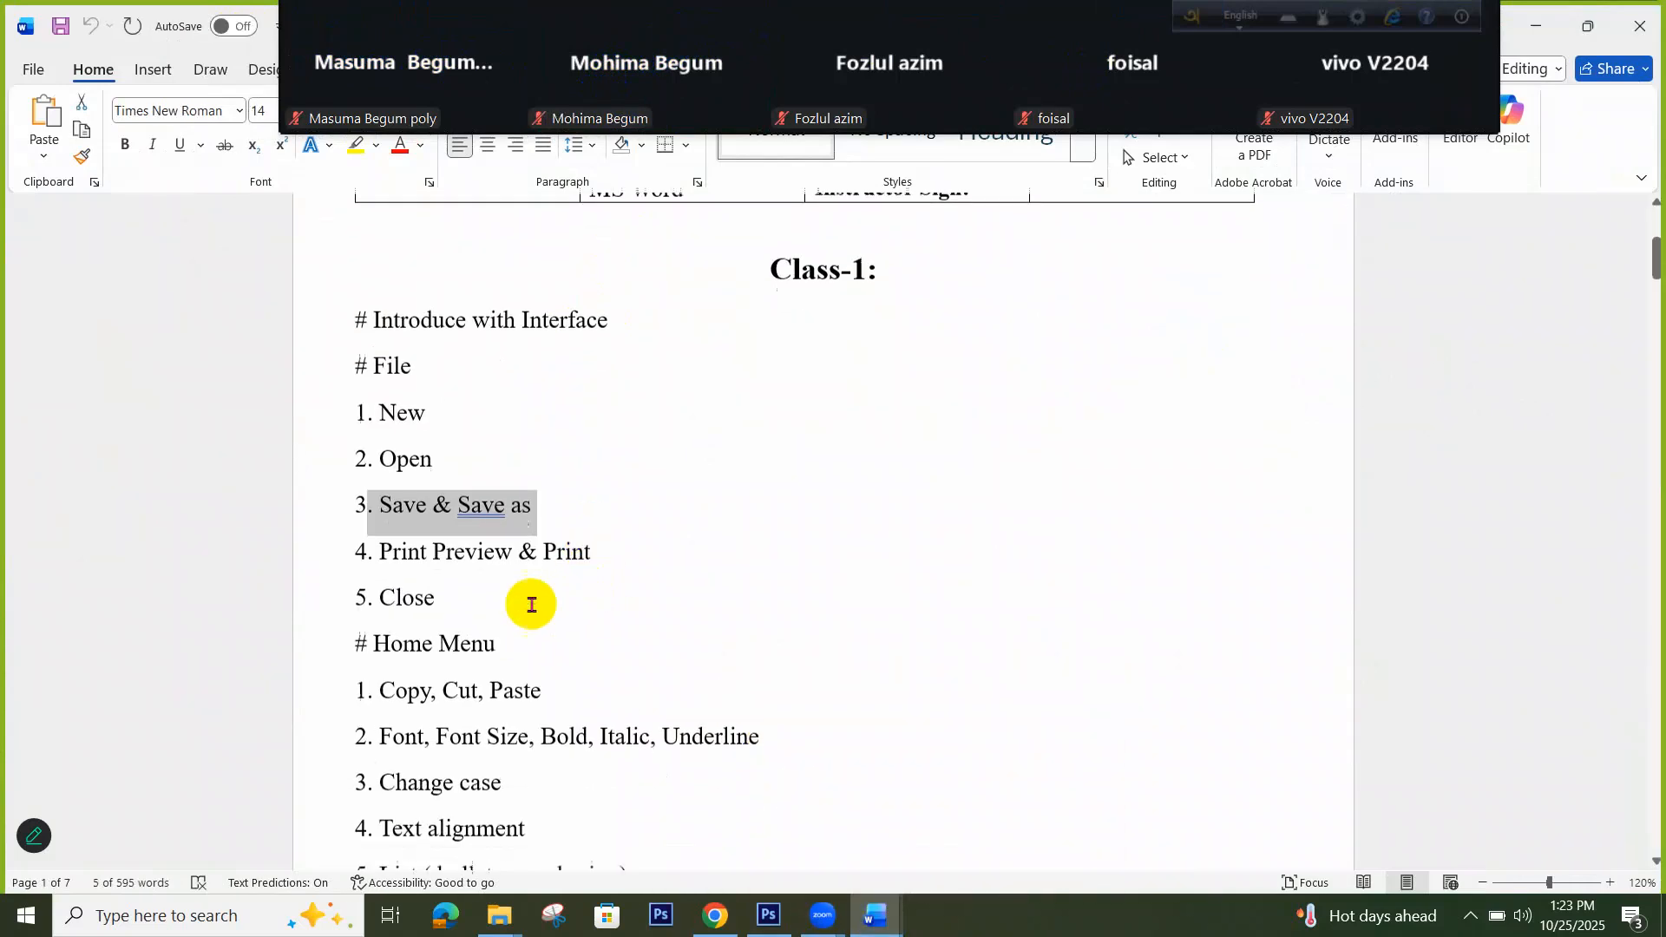
scroll(526, 606, "down", 1)
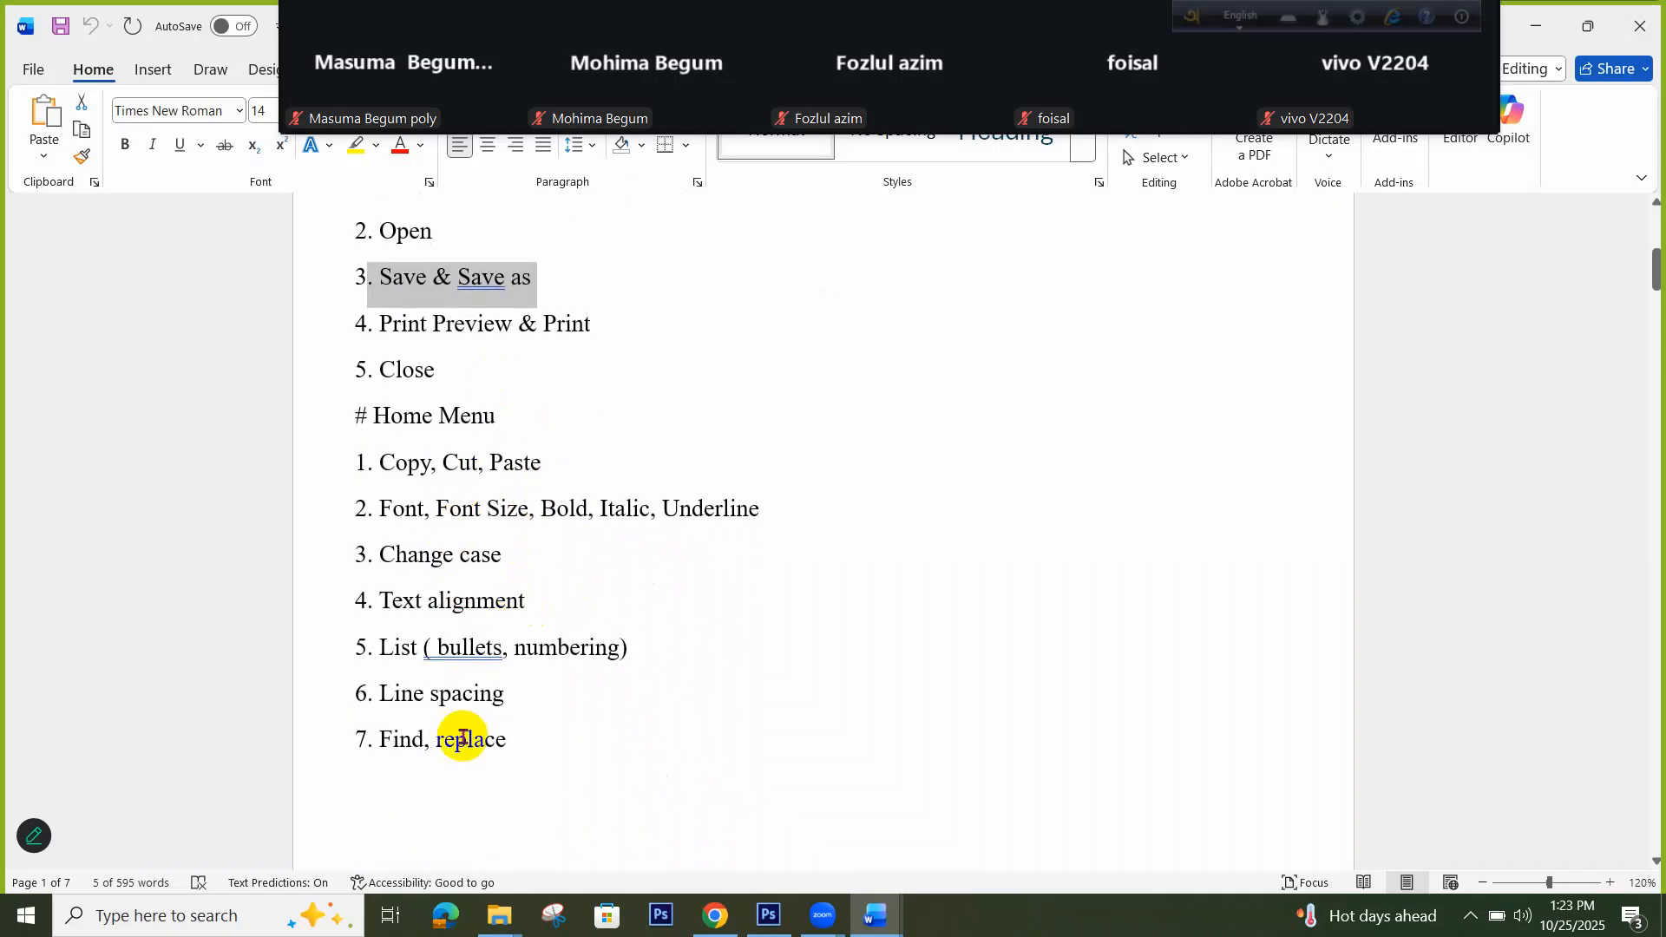
left_click(879, 925)
left_click(781, 838)
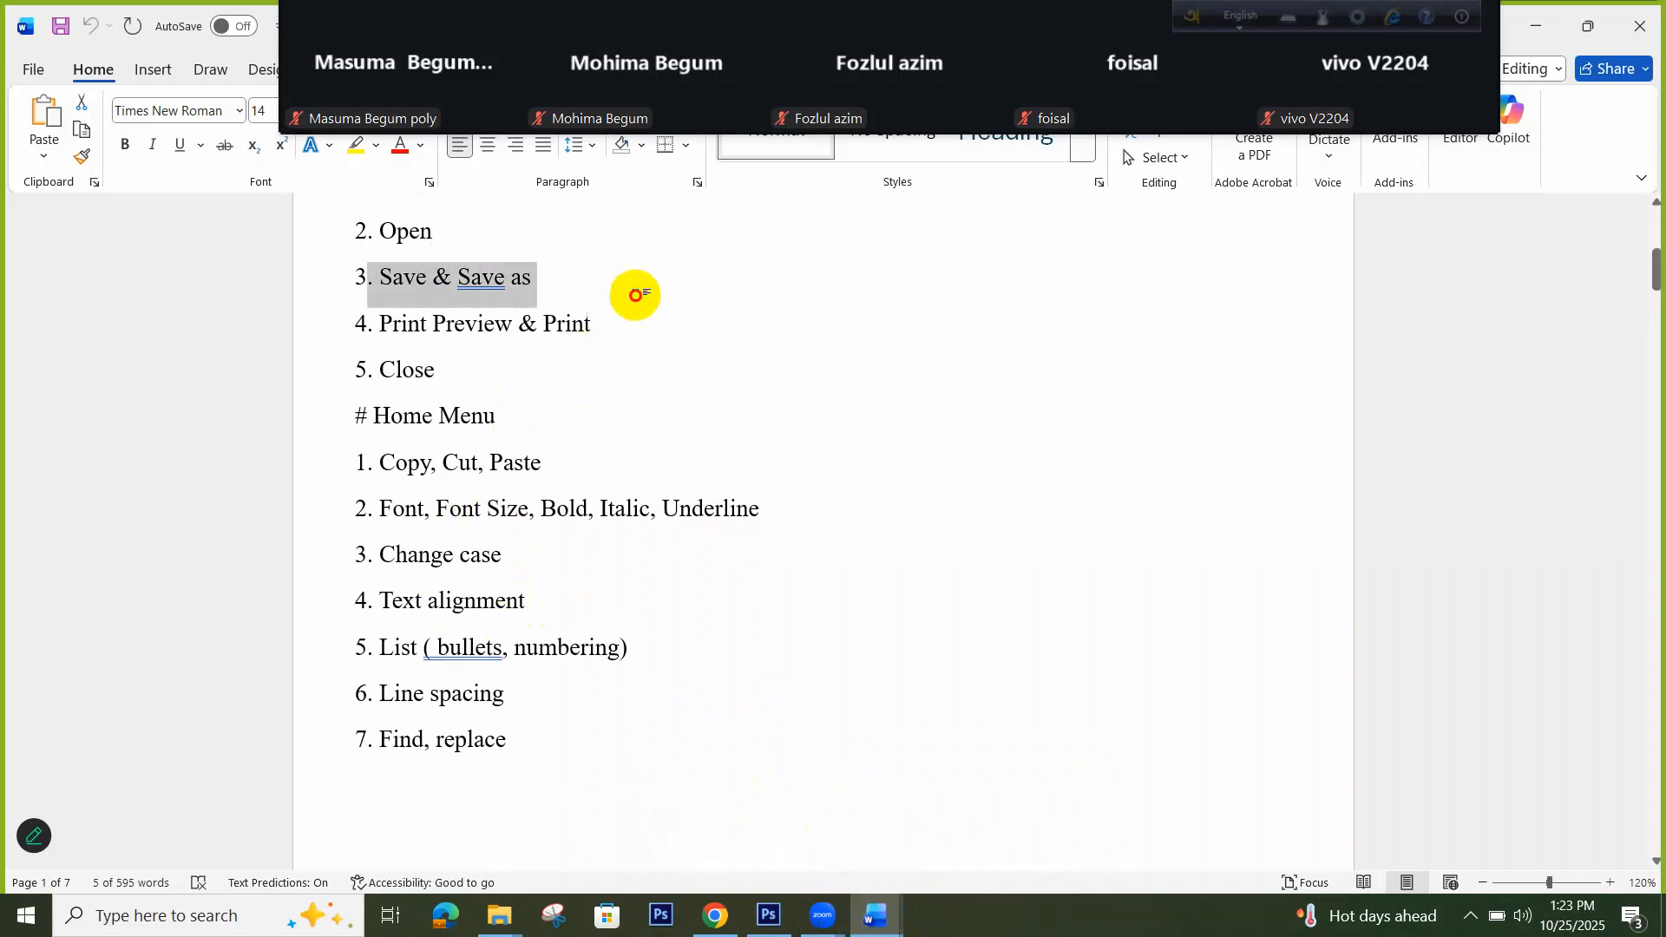
left_click_drag(632, 290, 484, 327)
left_click(464, 380)
Close class 1.docx with the File area's Close command and reopen it from the desktop
left_click(876, 915)
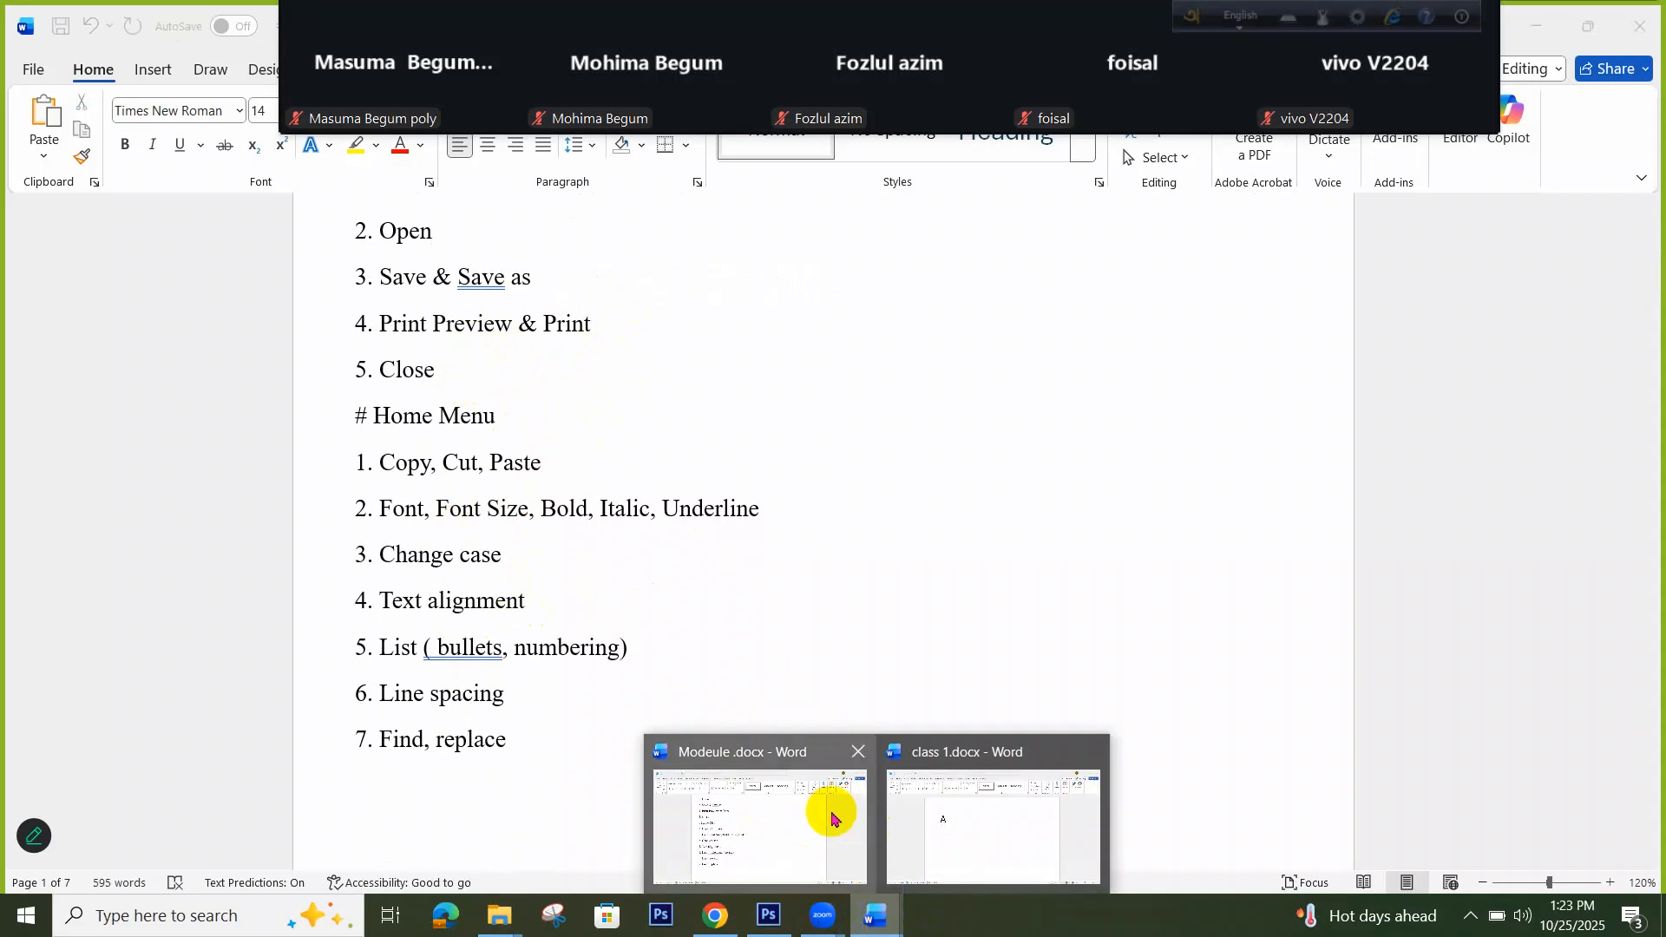
left_click(940, 810)
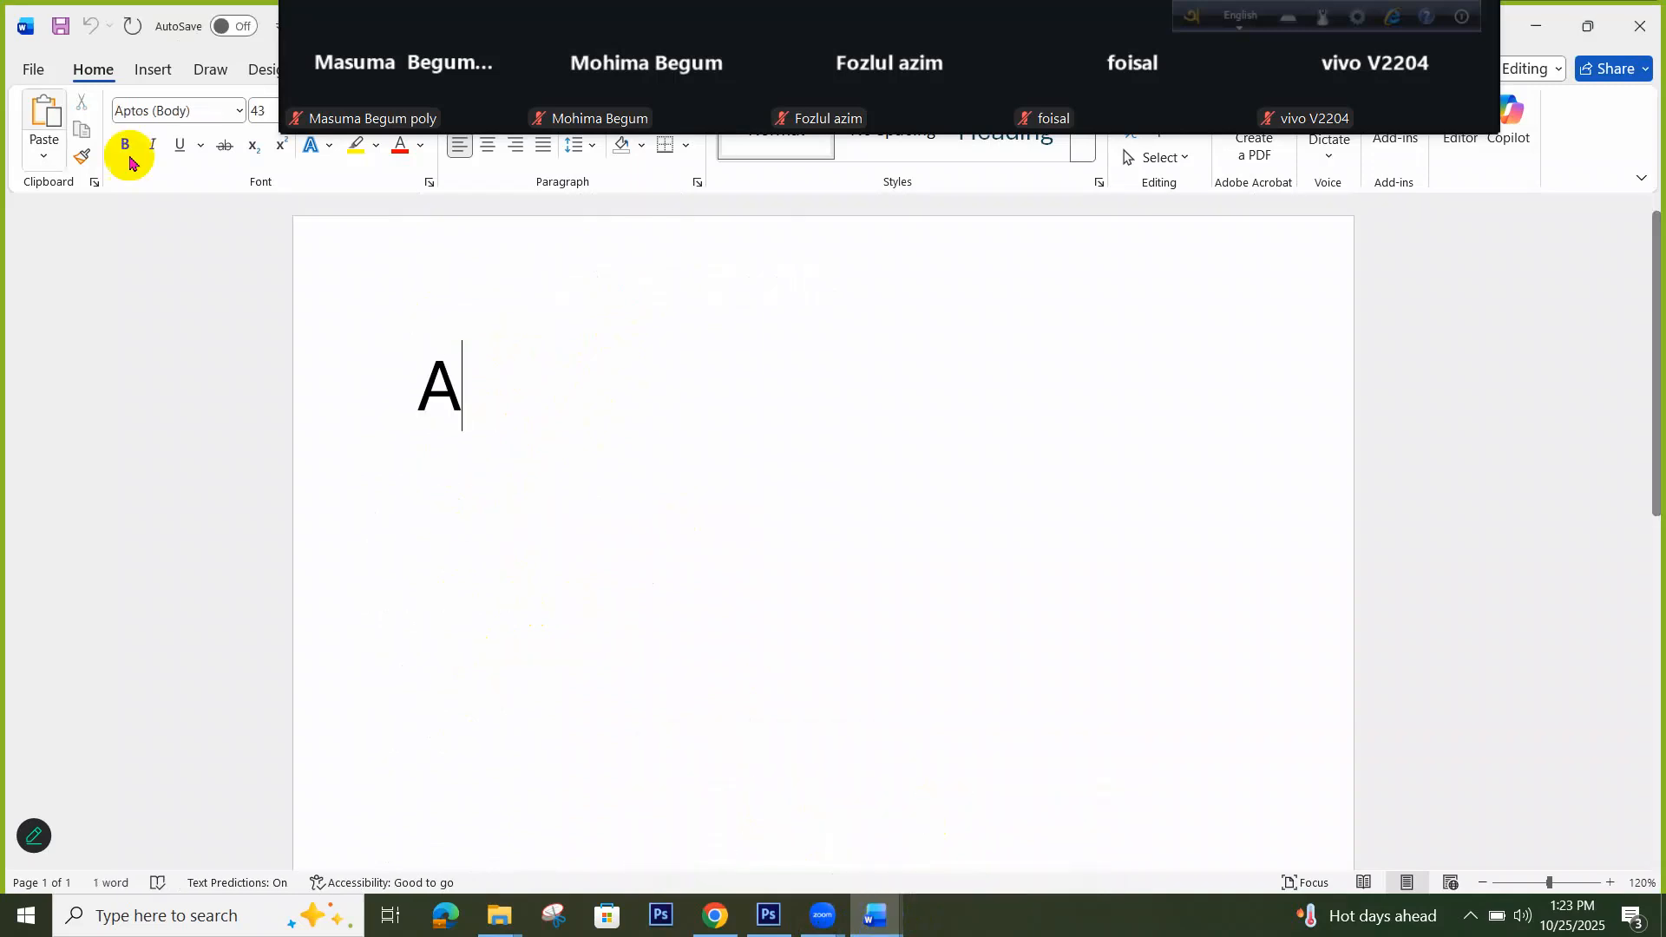
left_click(32, 67)
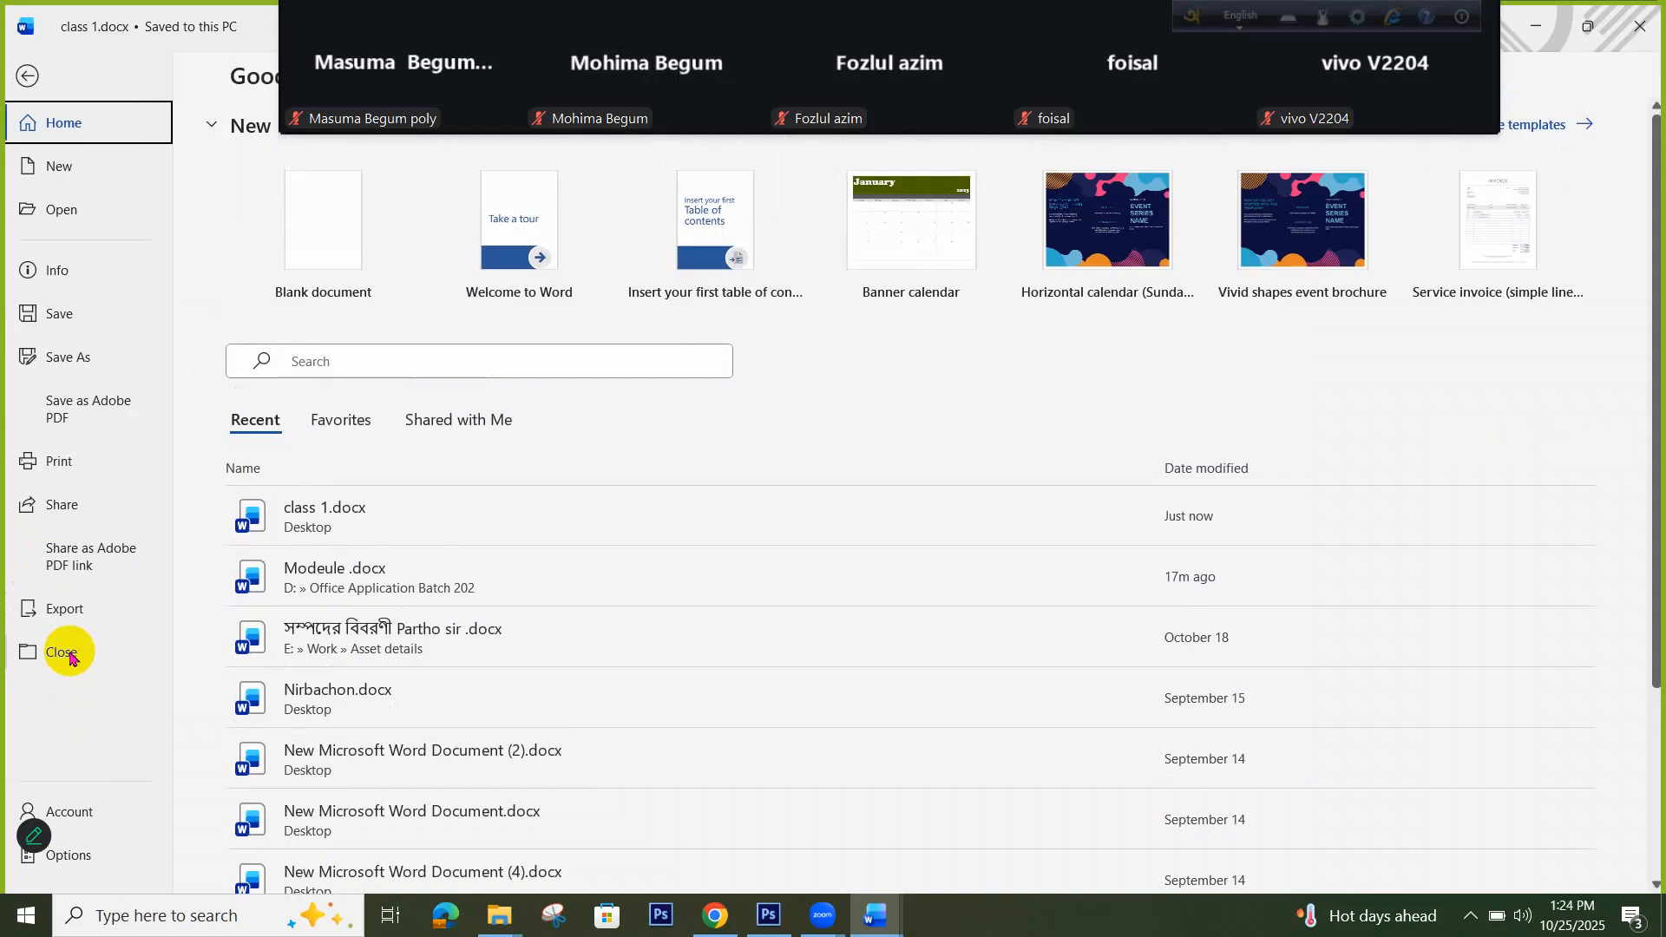
left_click(70, 657)
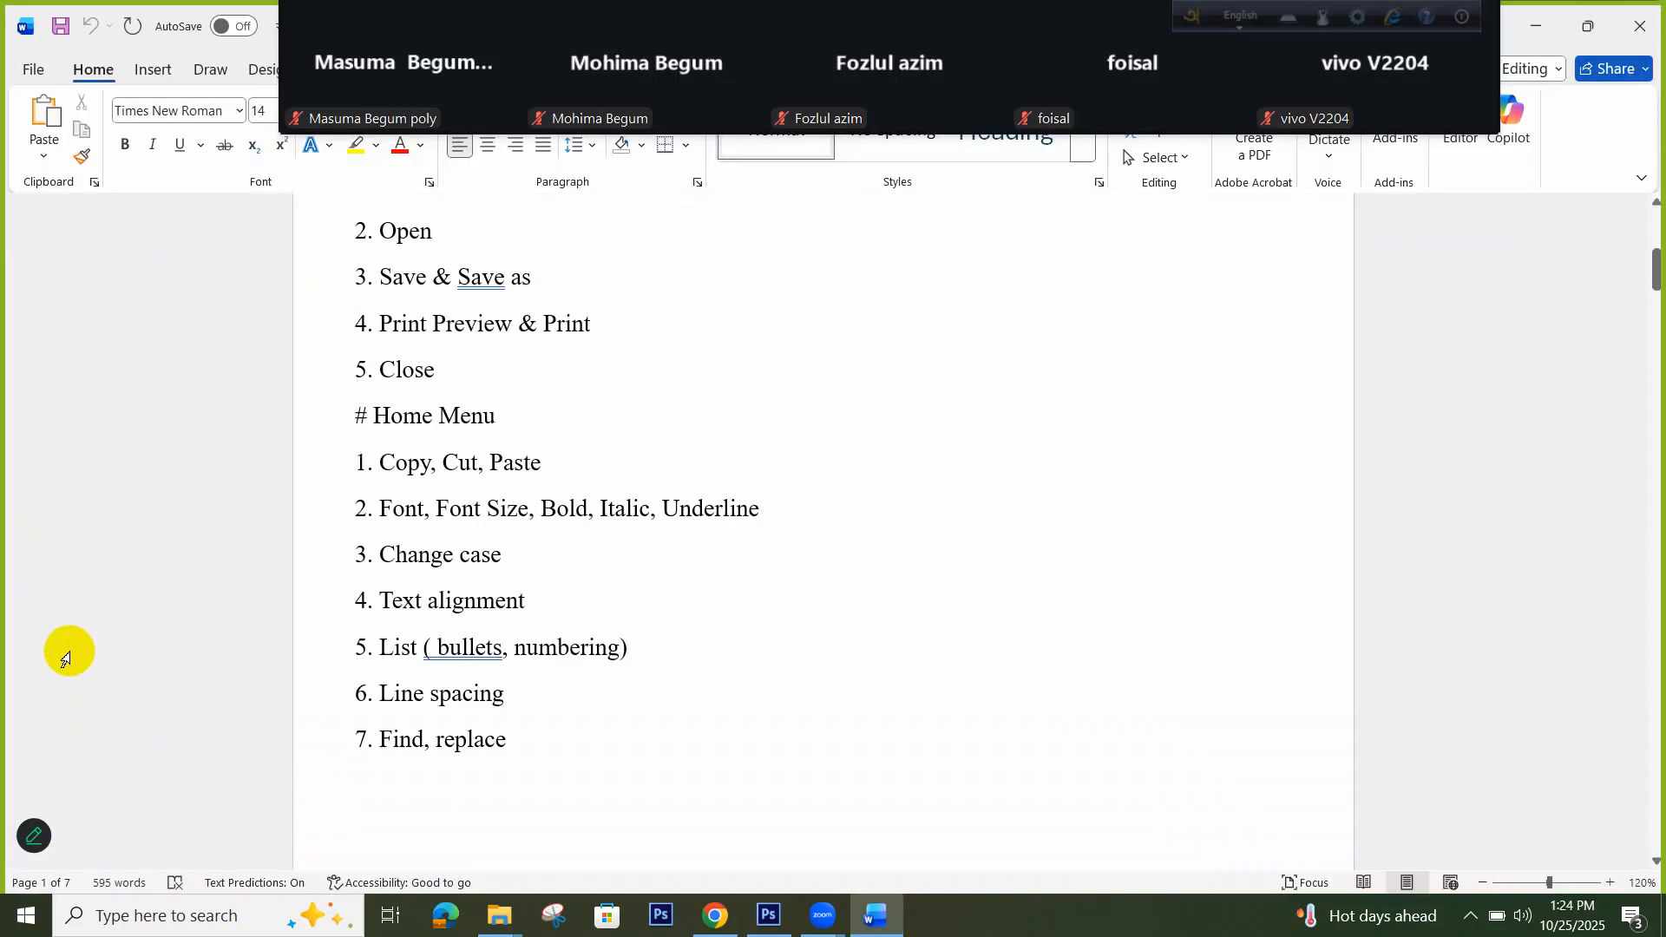
left_click(1534, 27)
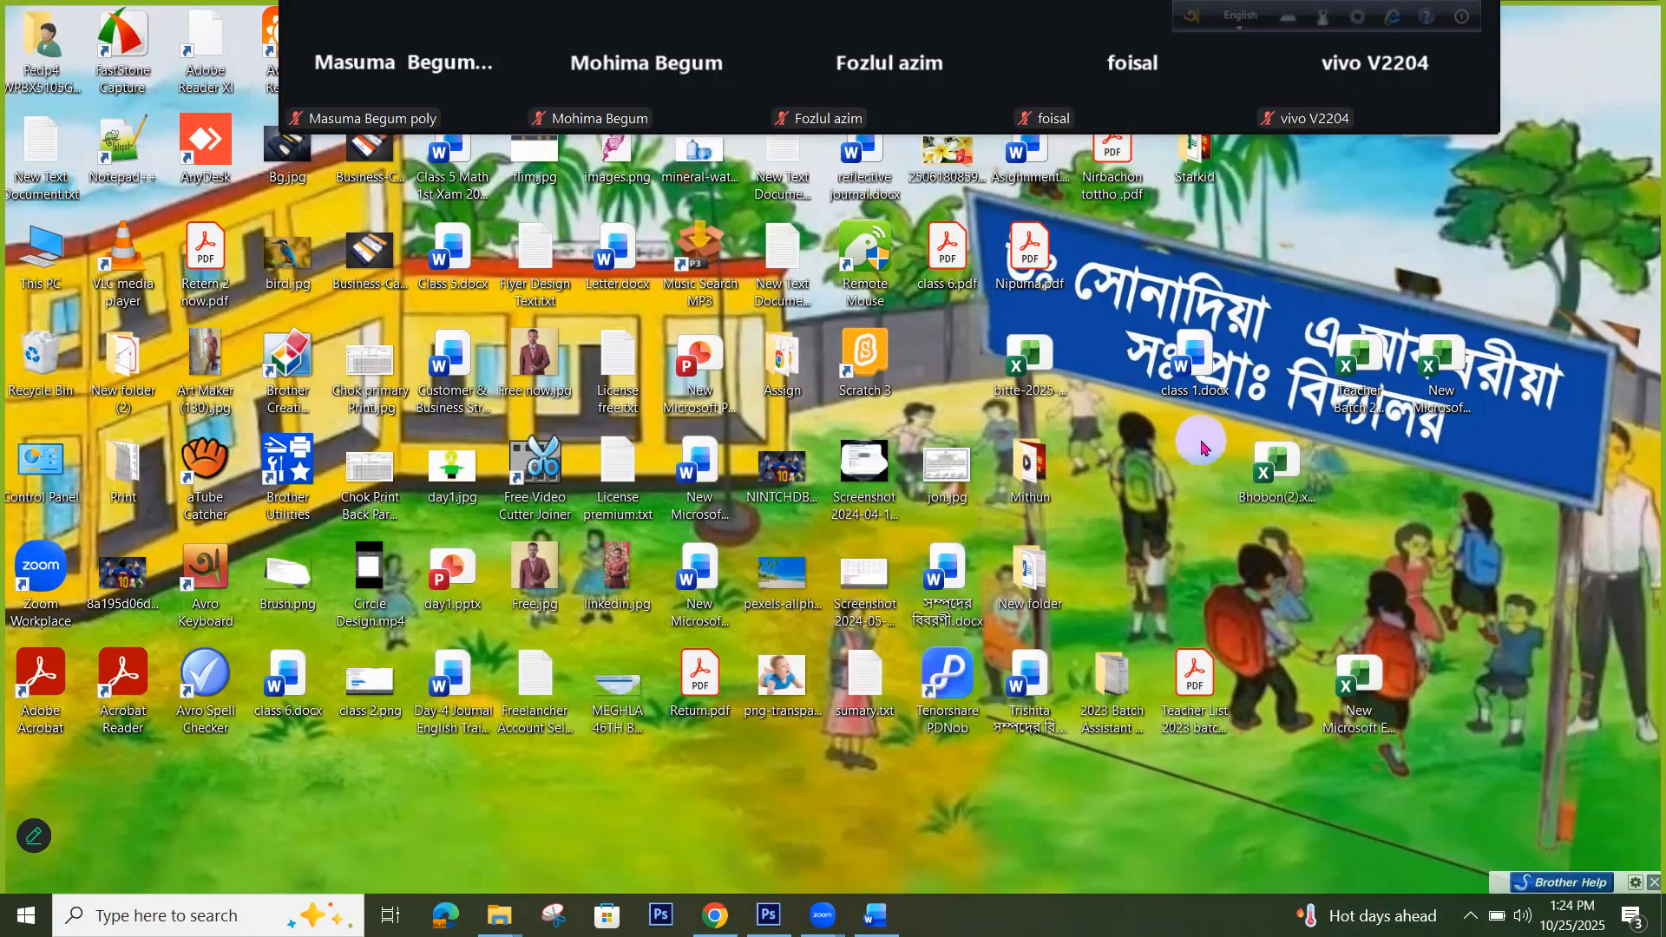
double_click(1182, 385)
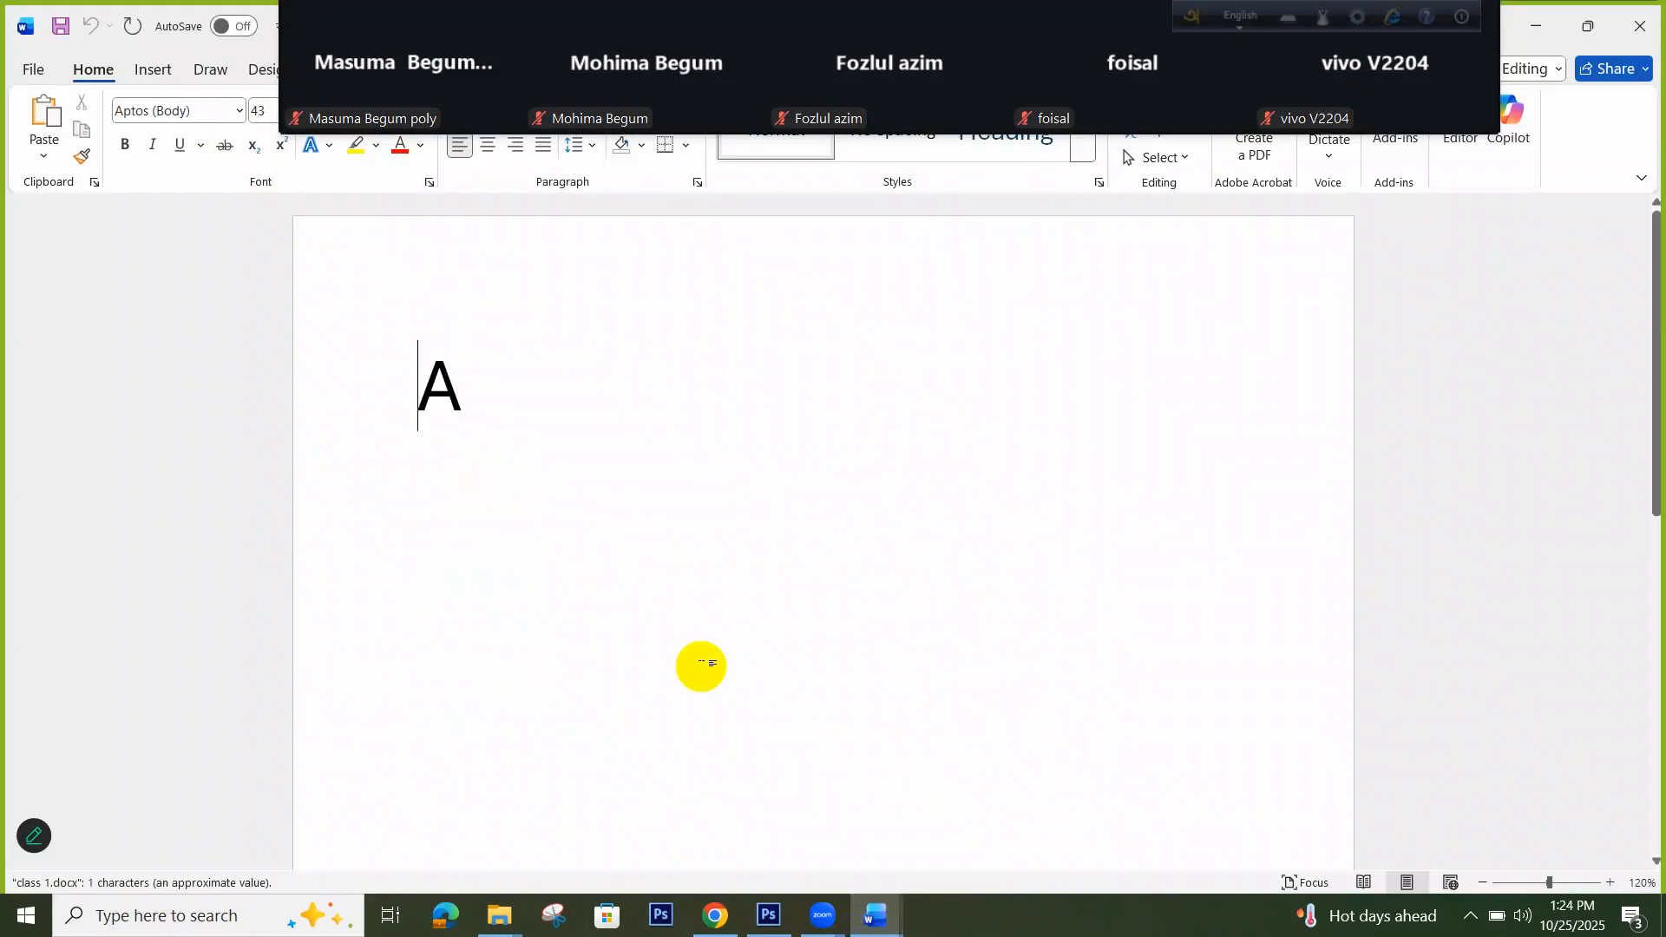
Point out the Home Menu section of the Modeule.docx outline and go back to class 1.docx
mouse_move(875, 911)
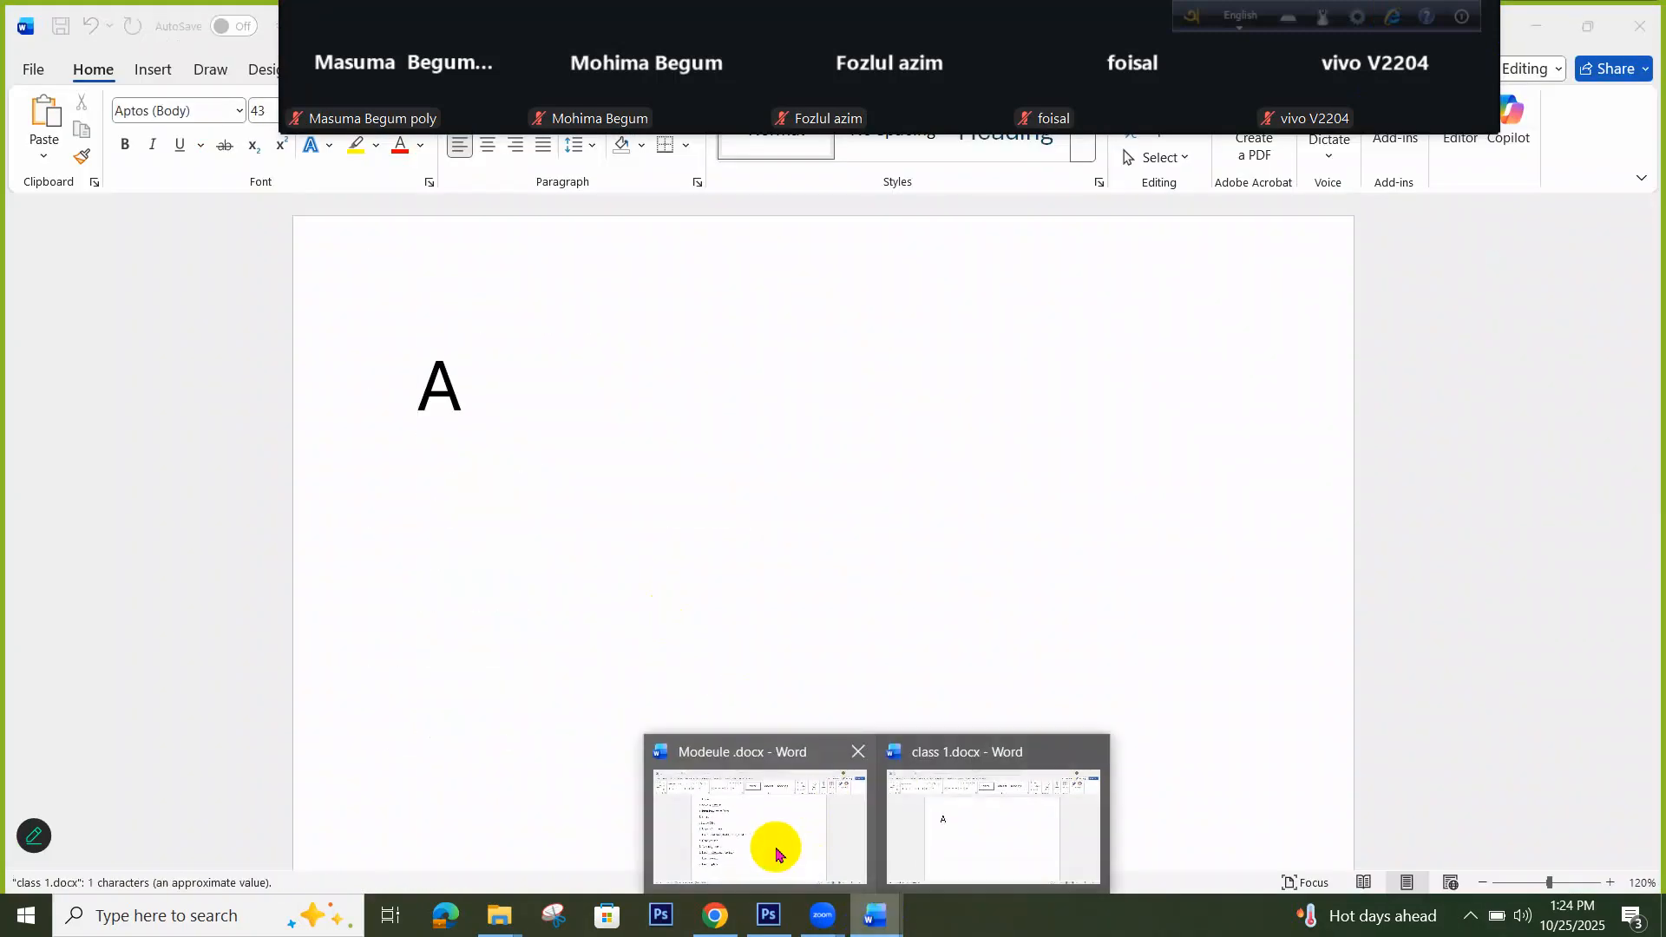
left_click(773, 848)
left_click_drag(520, 425, 373, 418)
left_click(575, 437)
mouse_move(874, 913)
left_click(903, 860)
Demonstrate cutting the letter "A" from the page twice, undoing the cut each time
left_click_drag(480, 413, 368, 401)
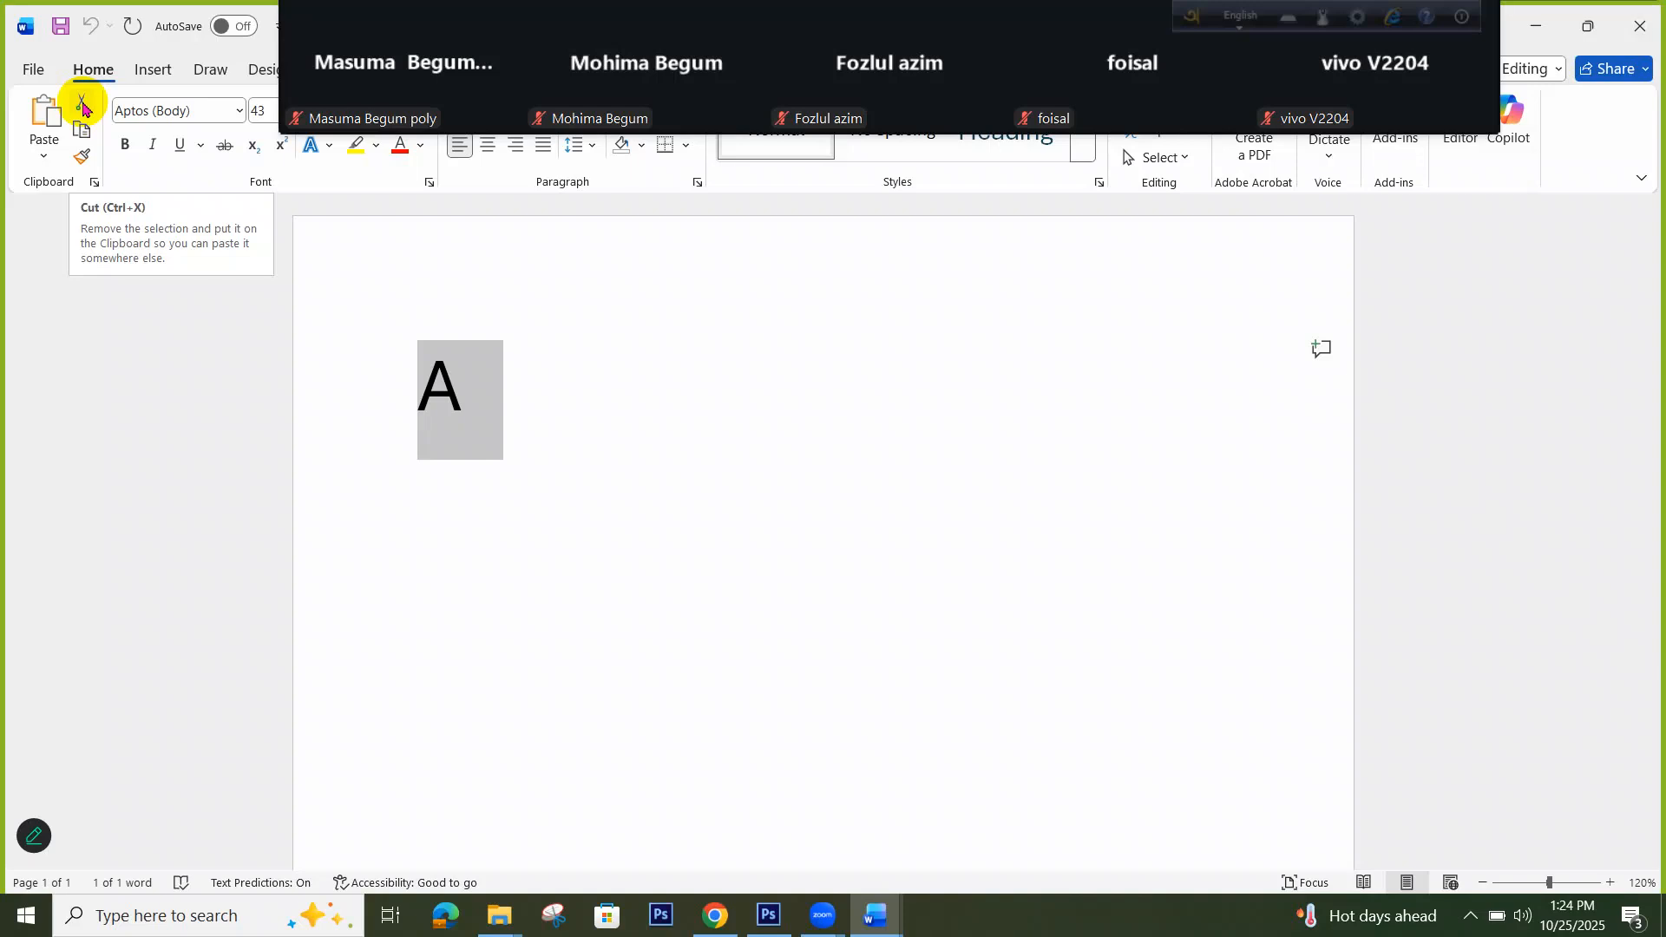
left_click(83, 108)
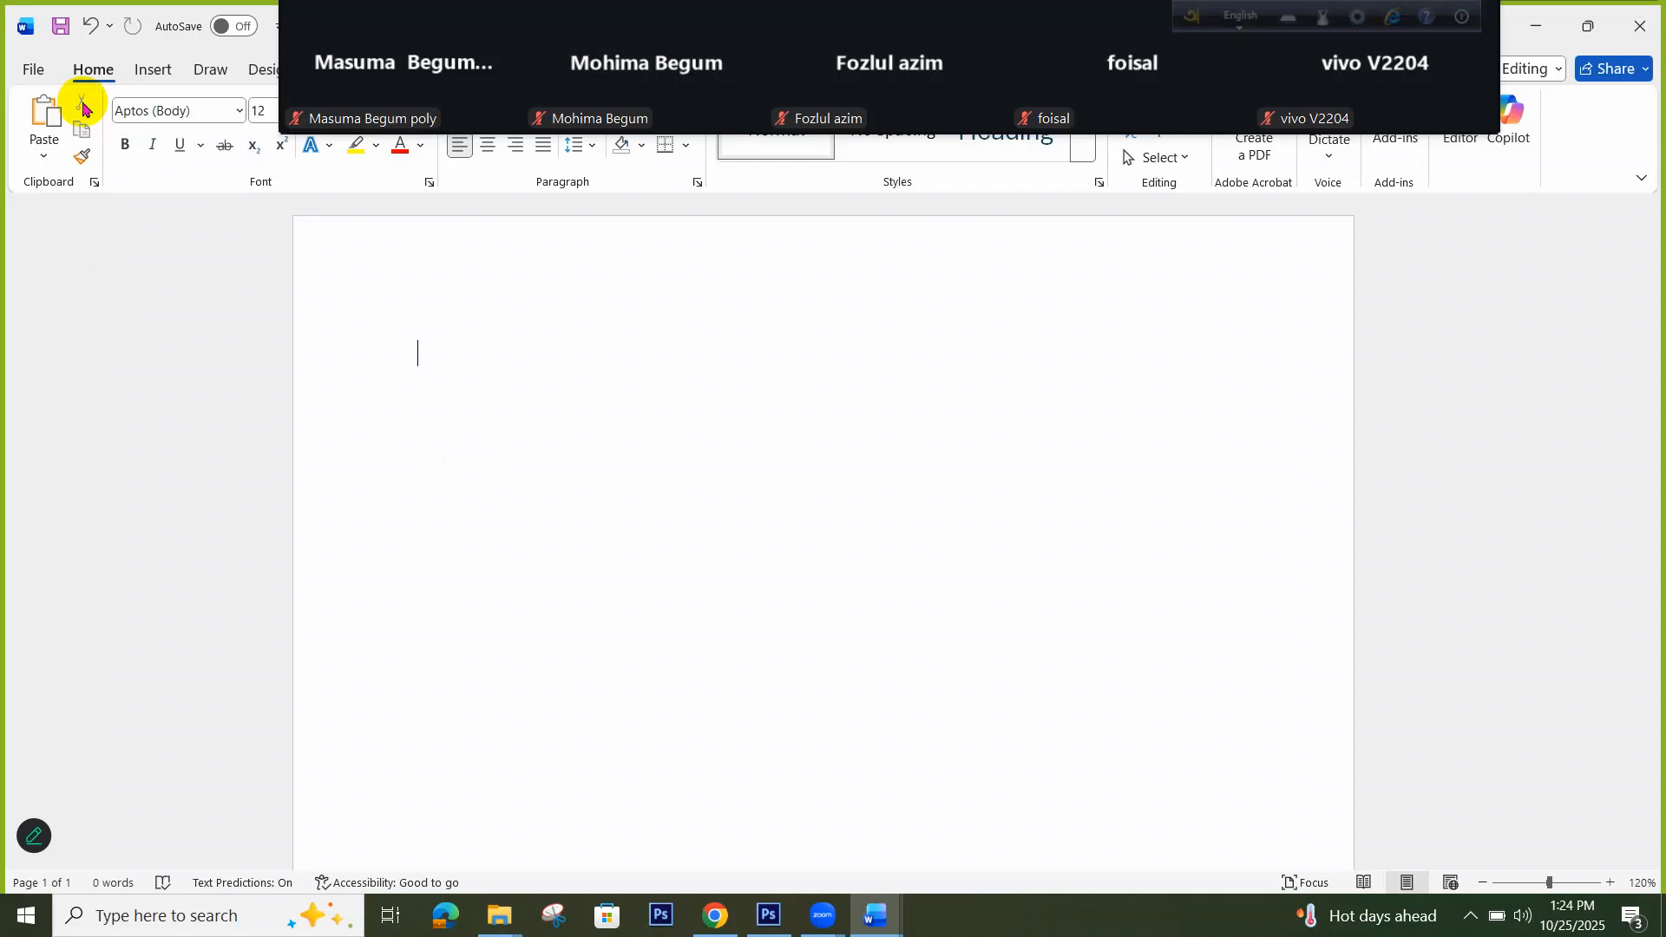
key("ctrl+z")
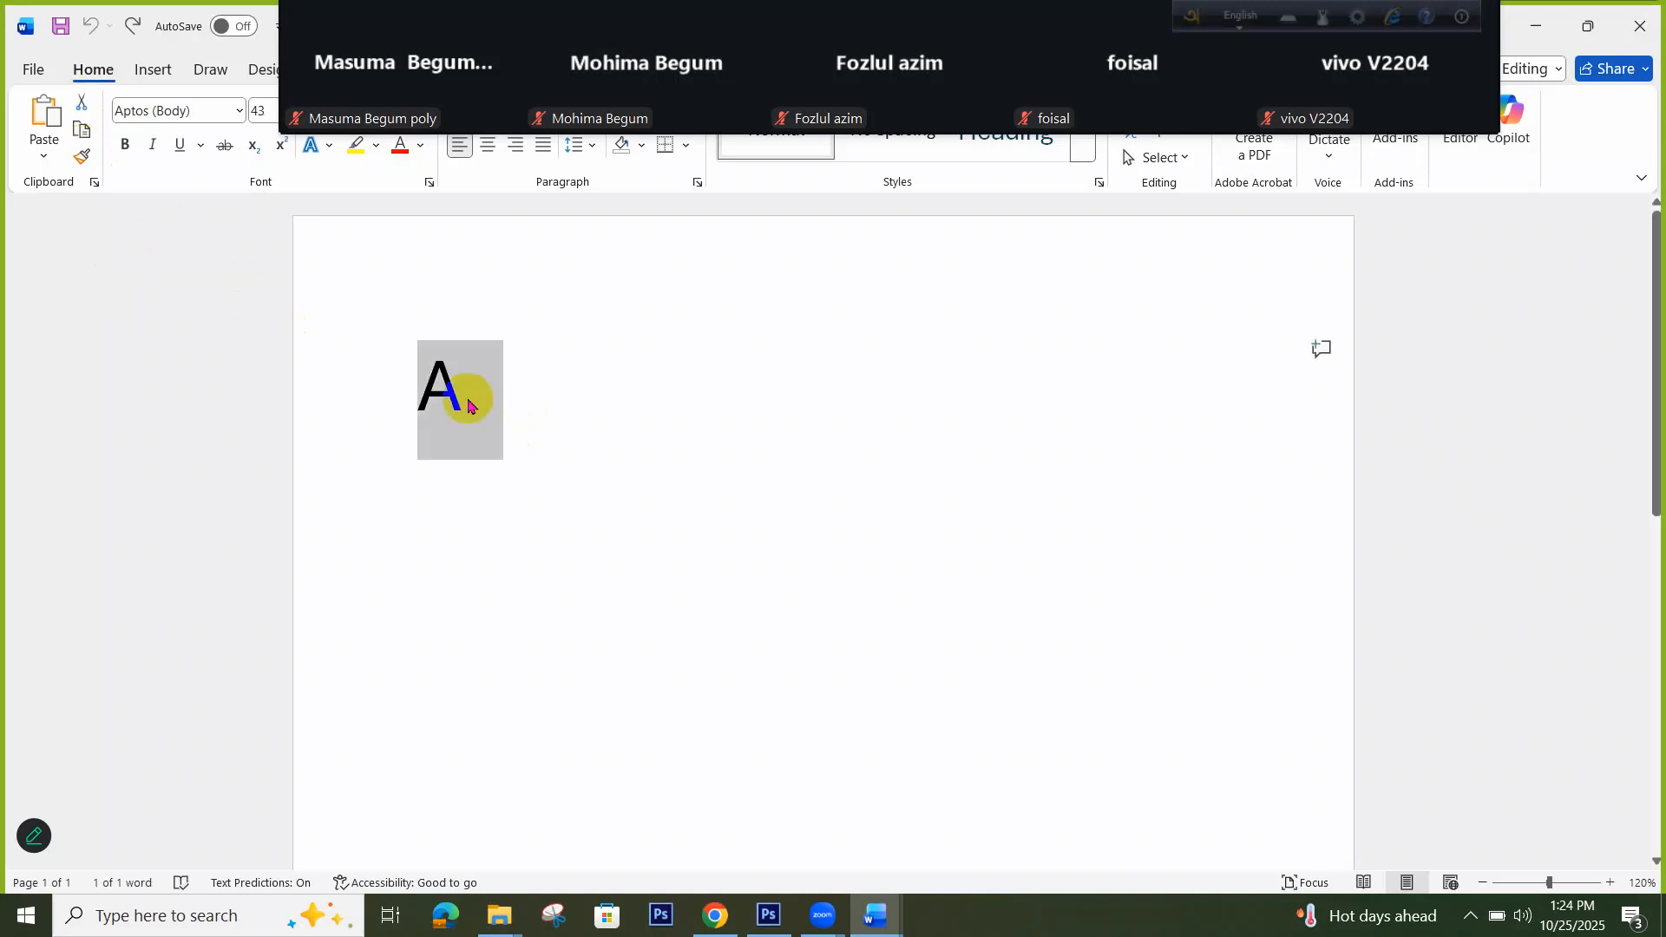
left_click(468, 394)
left_click_drag(469, 395, 382, 397)
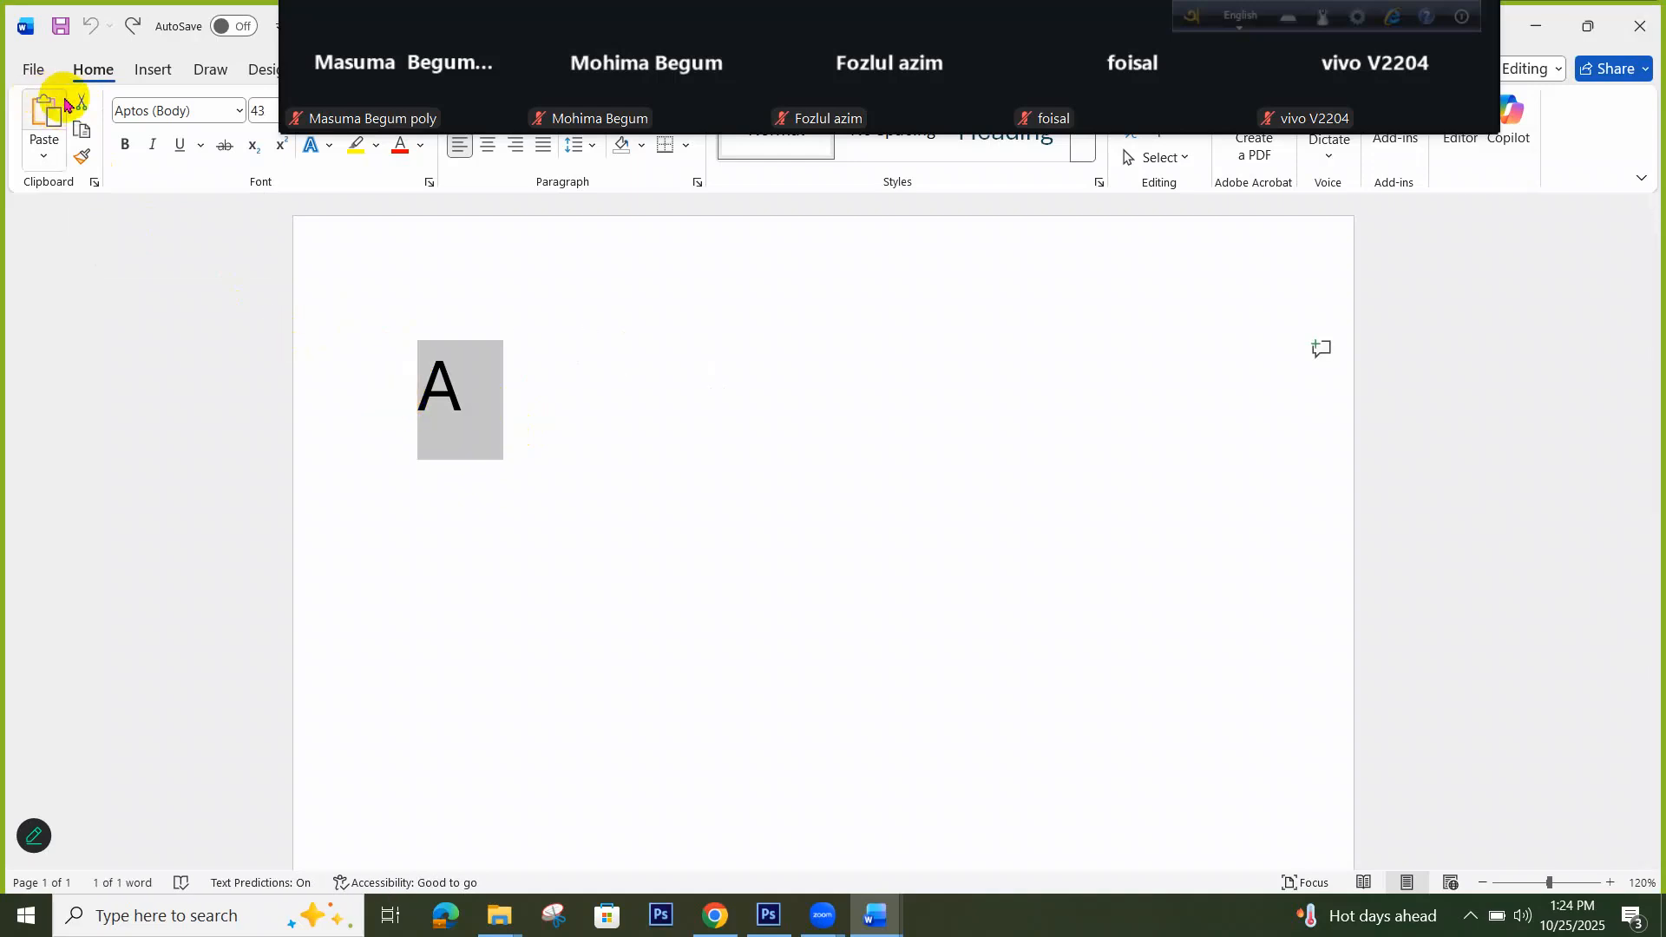
left_click(82, 104)
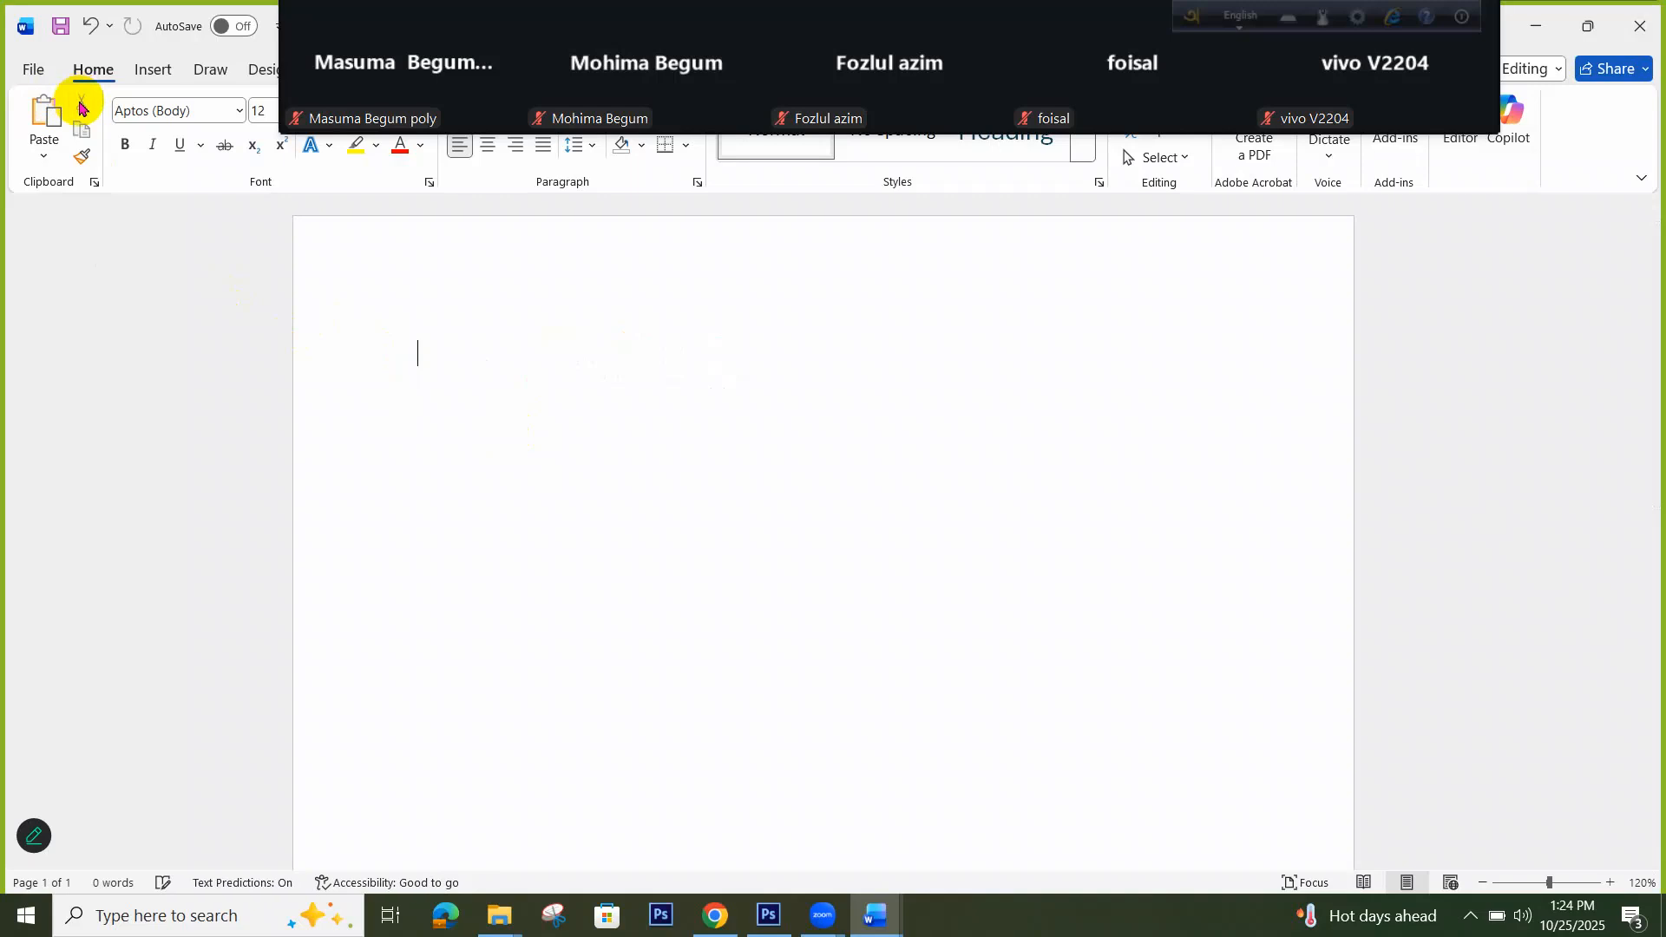
key("ctrl+z")
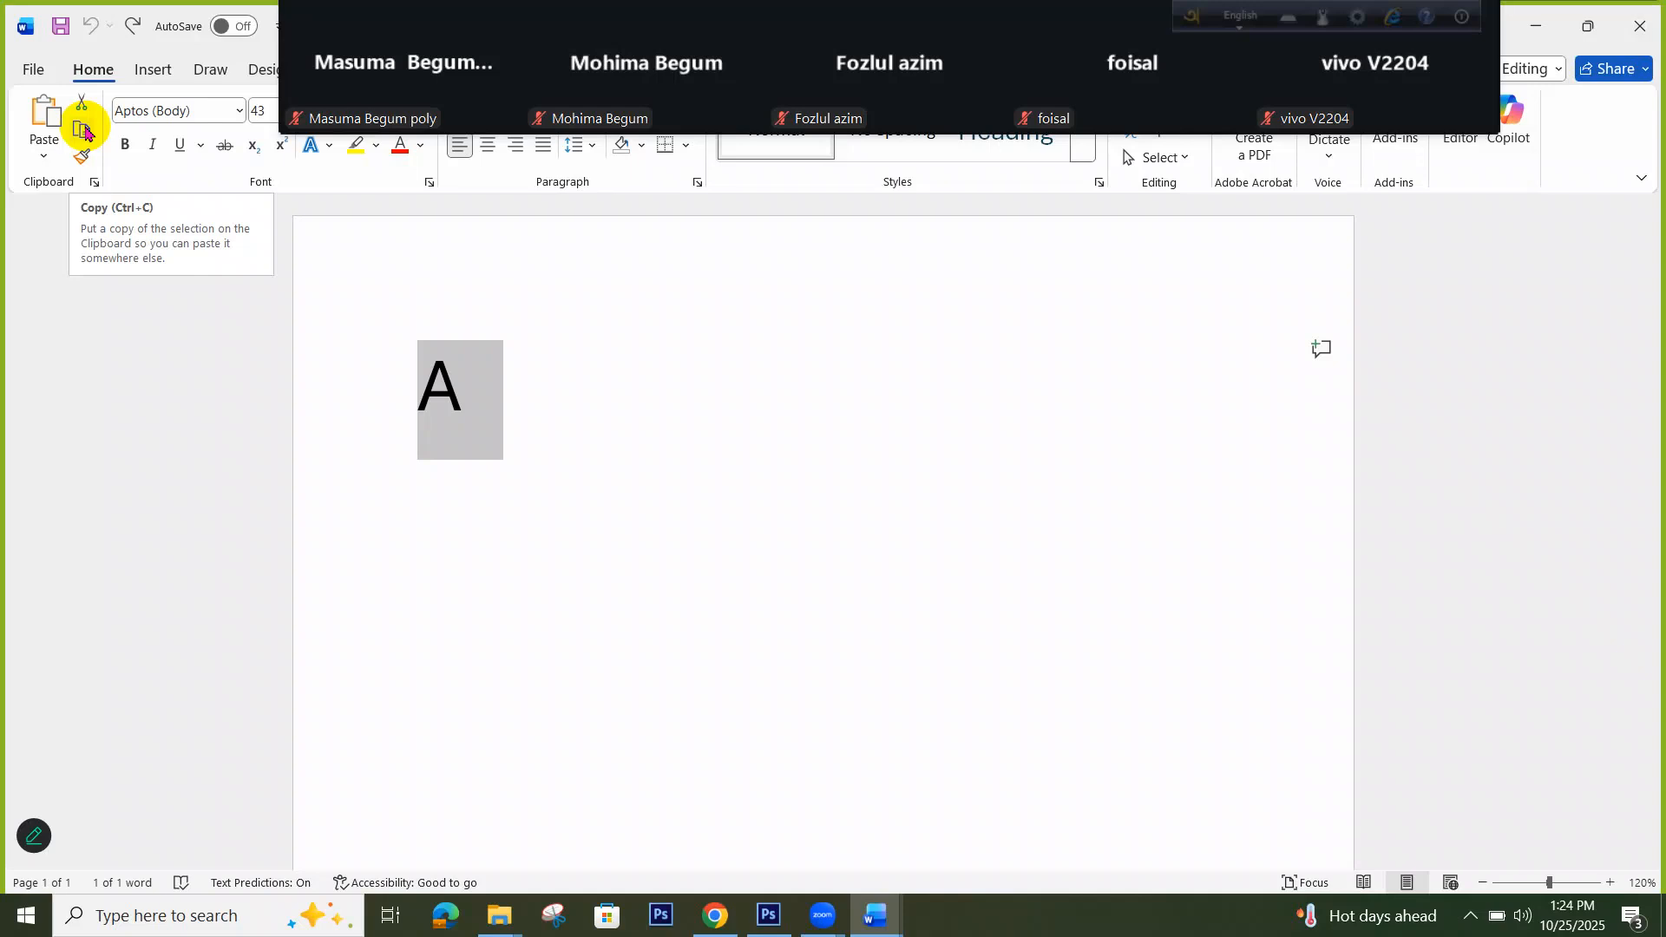
Copy the letter "A" and paste it three times, starting after a space beside the original
left_click(477, 408)
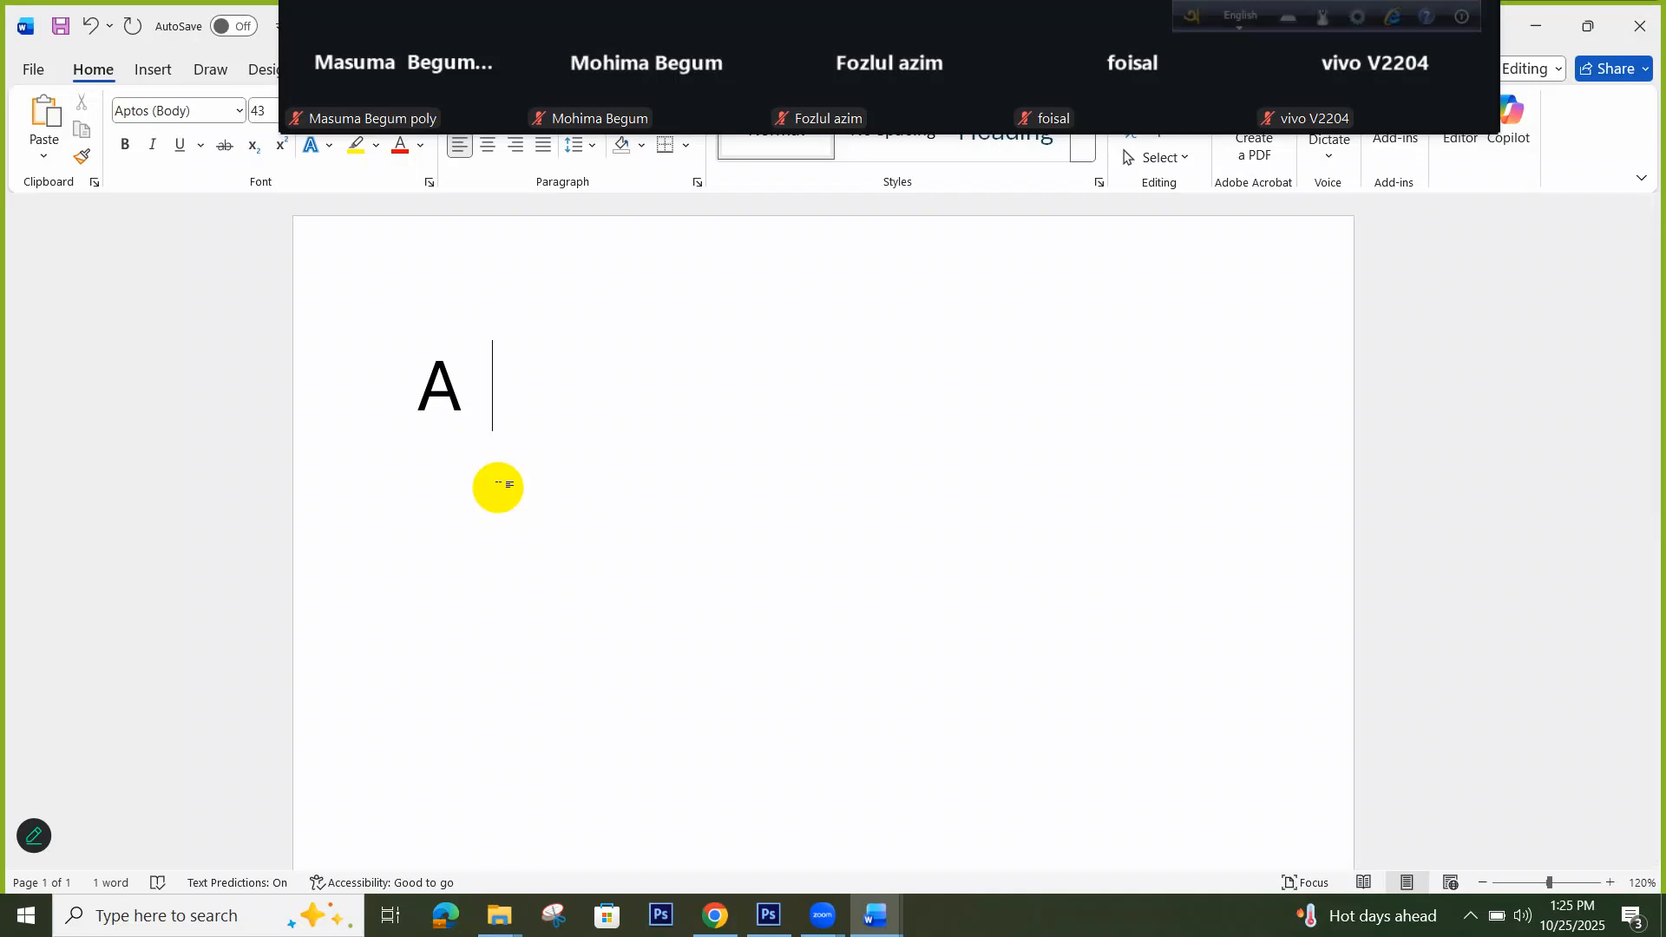
left_click(37, 126)
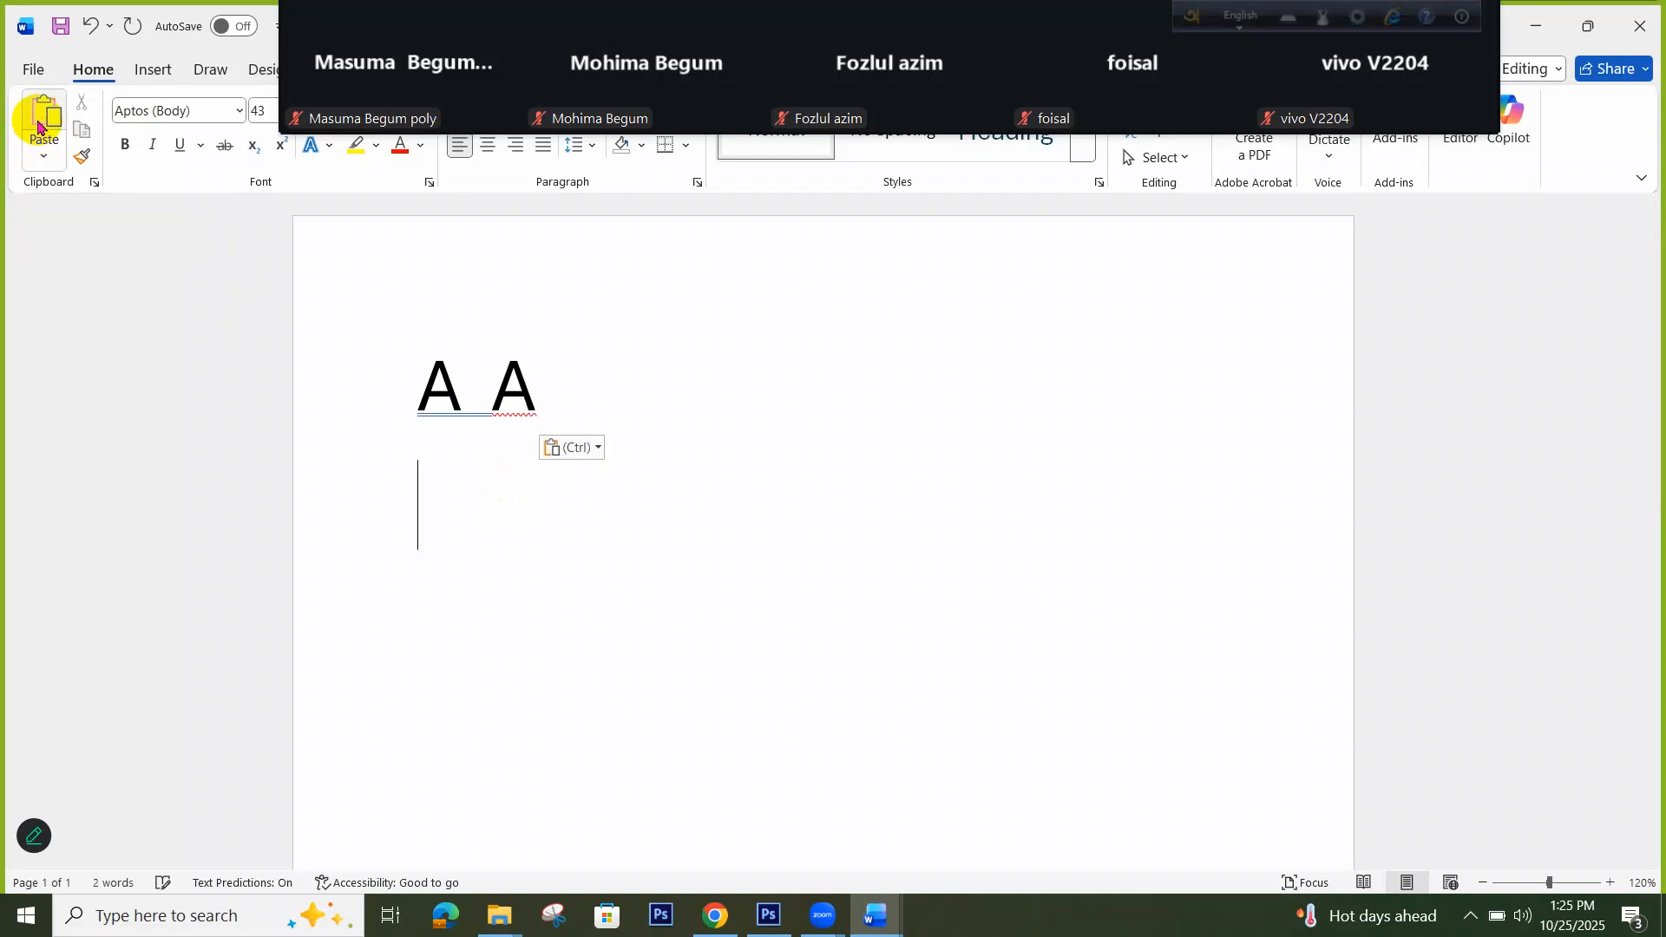
left_click(38, 126)
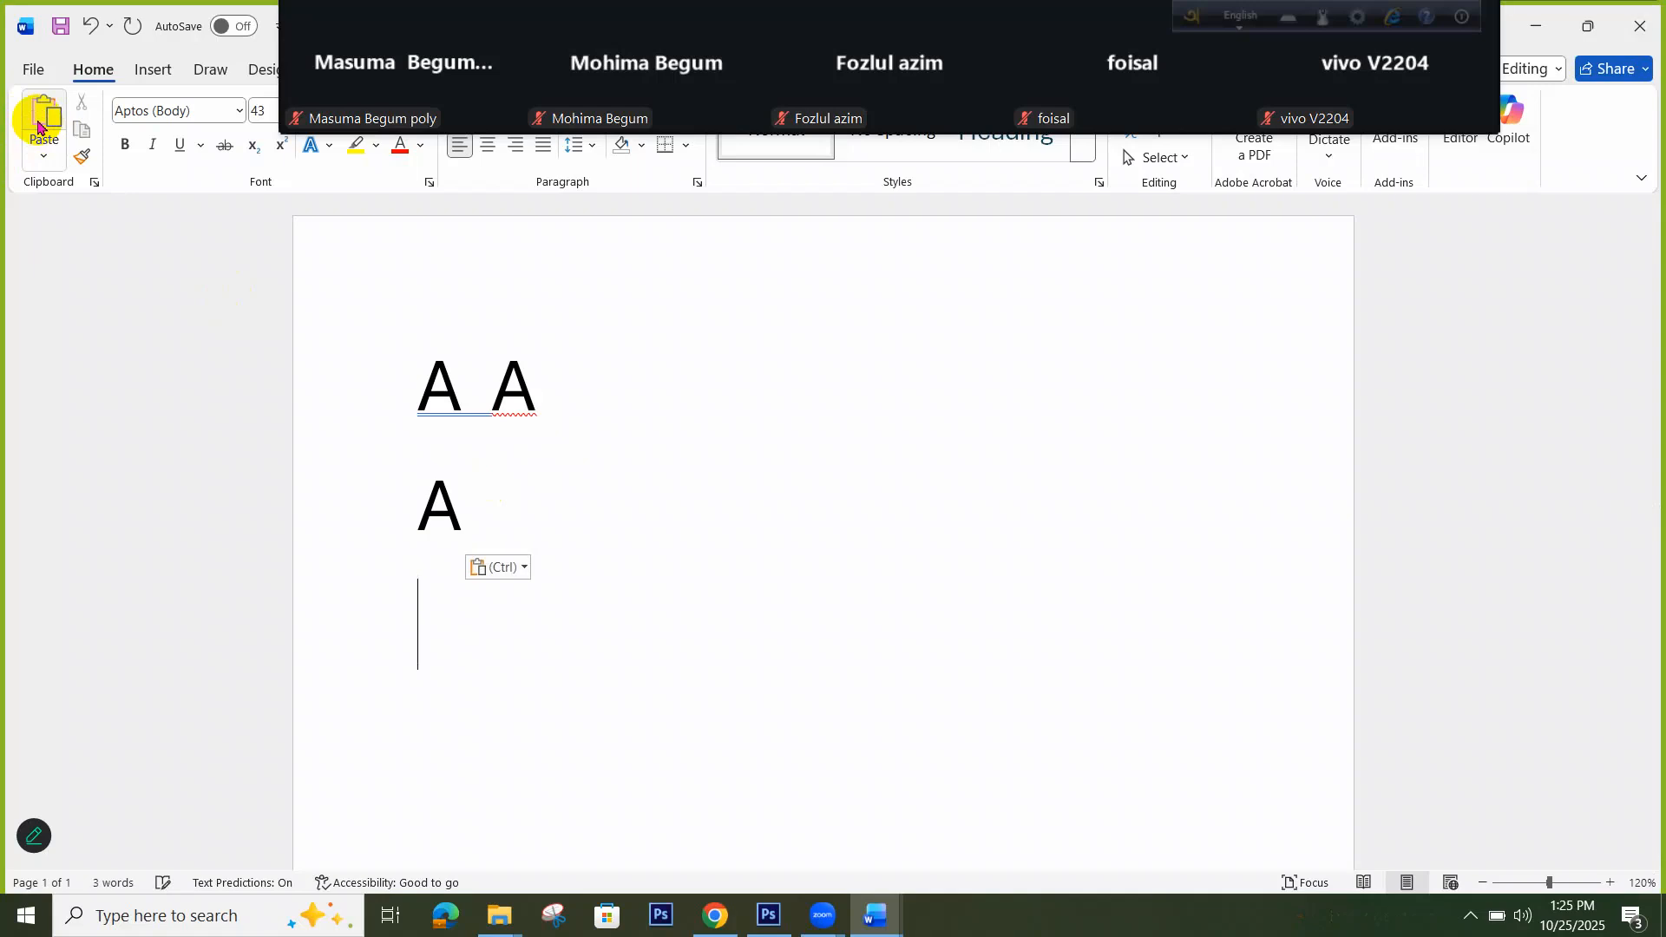
left_click(38, 127)
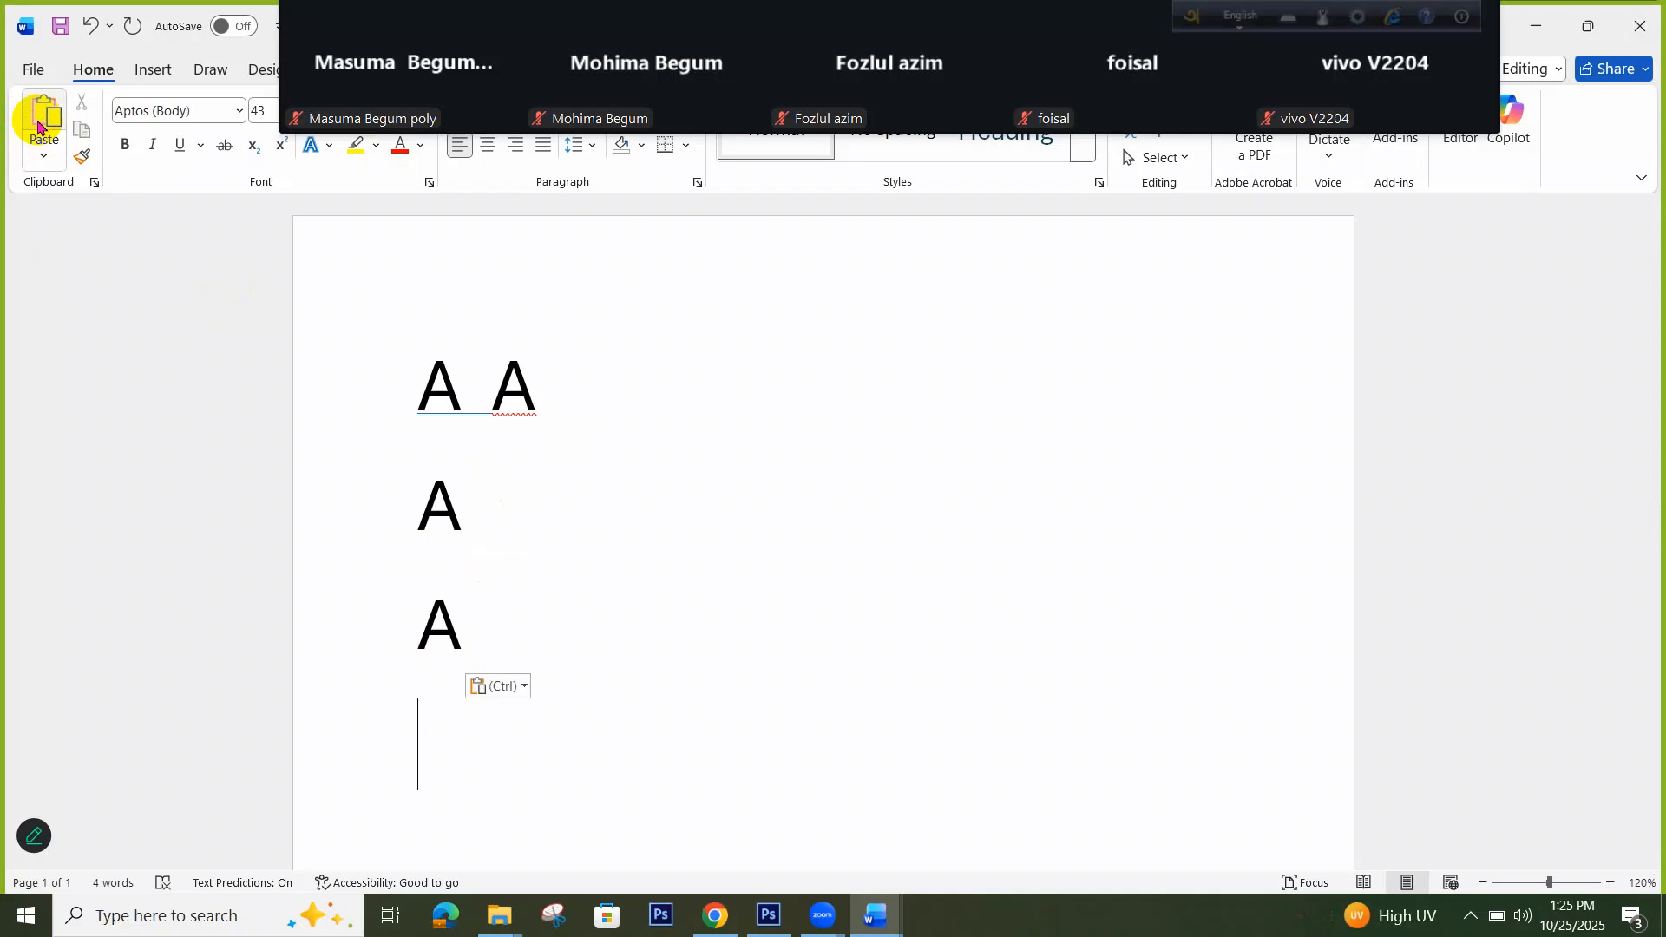
Paste the letter "A" once more and delete all the letters from the page
left_click(37, 127)
left_click(421, 287)
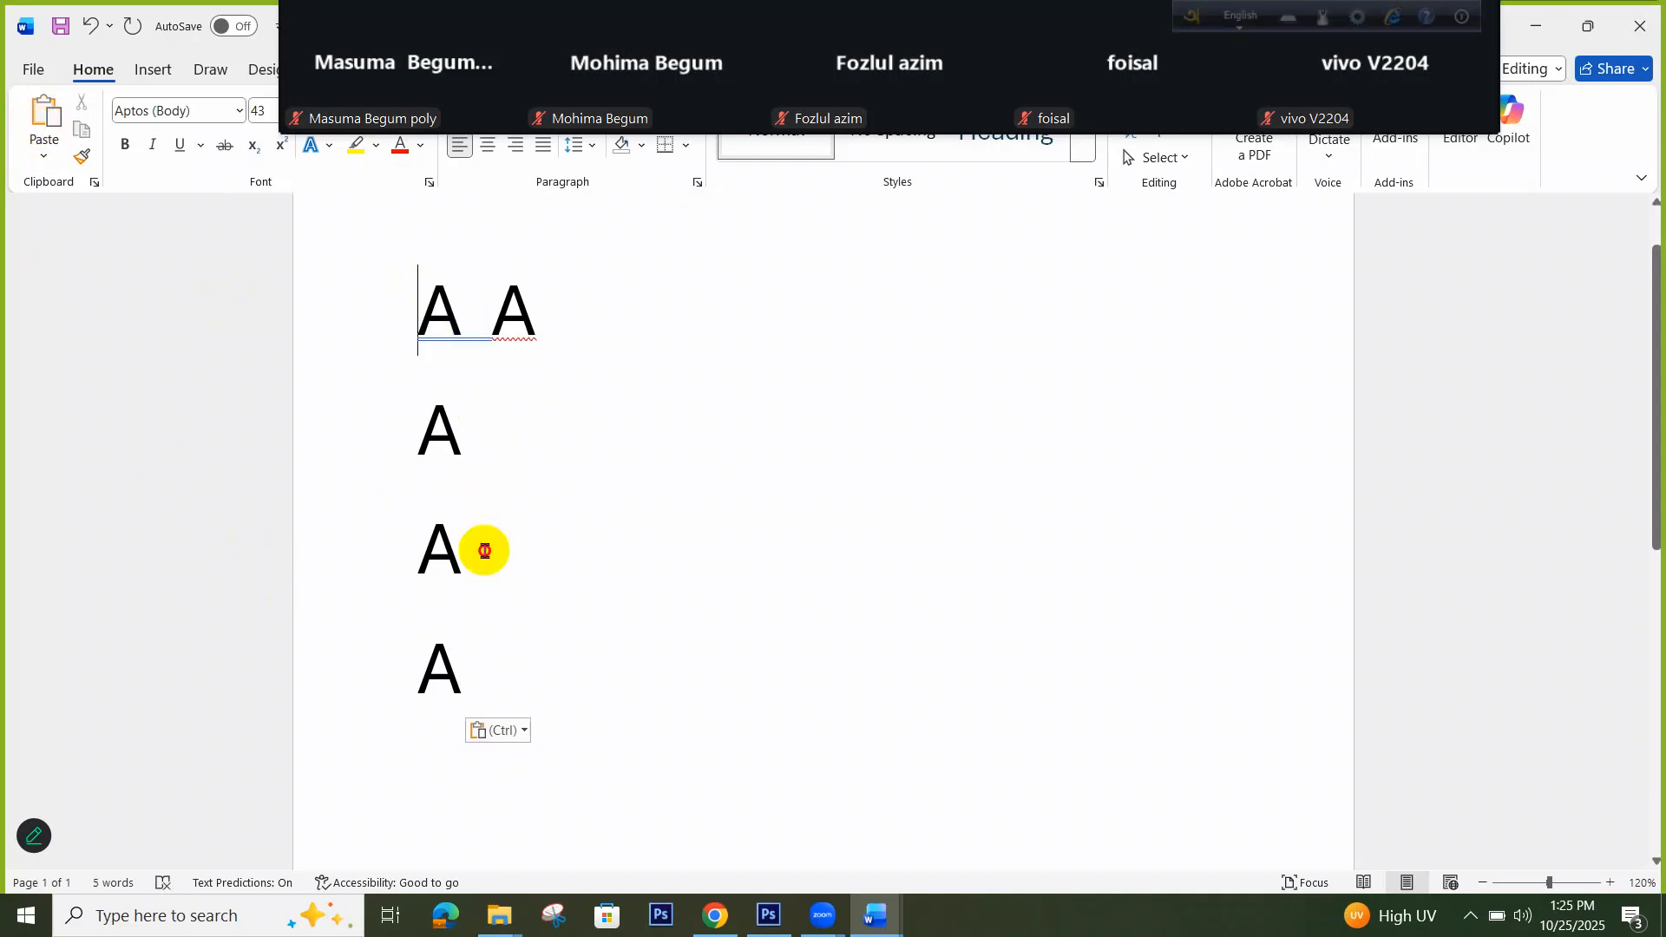
left_click_drag(448, 406, 498, 700)
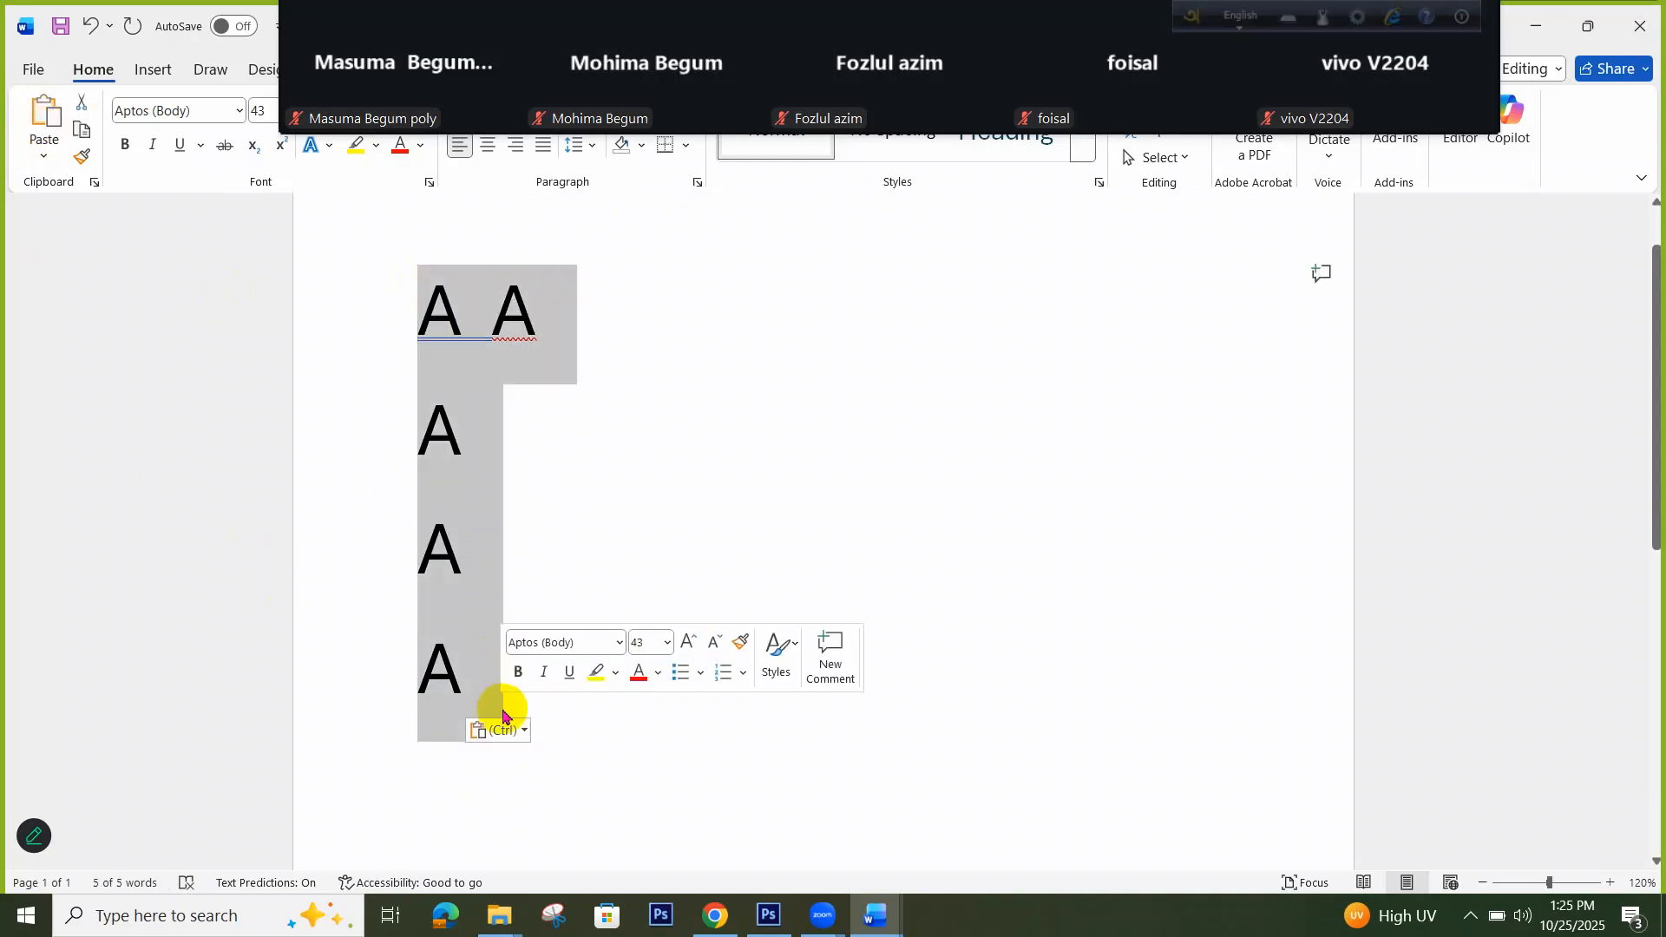
key("Delete")
Point out the "Font, Font Size, Bold, Italic, Underline" item in the Modeule.docx outline and go back to class 1.docx
left_click(875, 918)
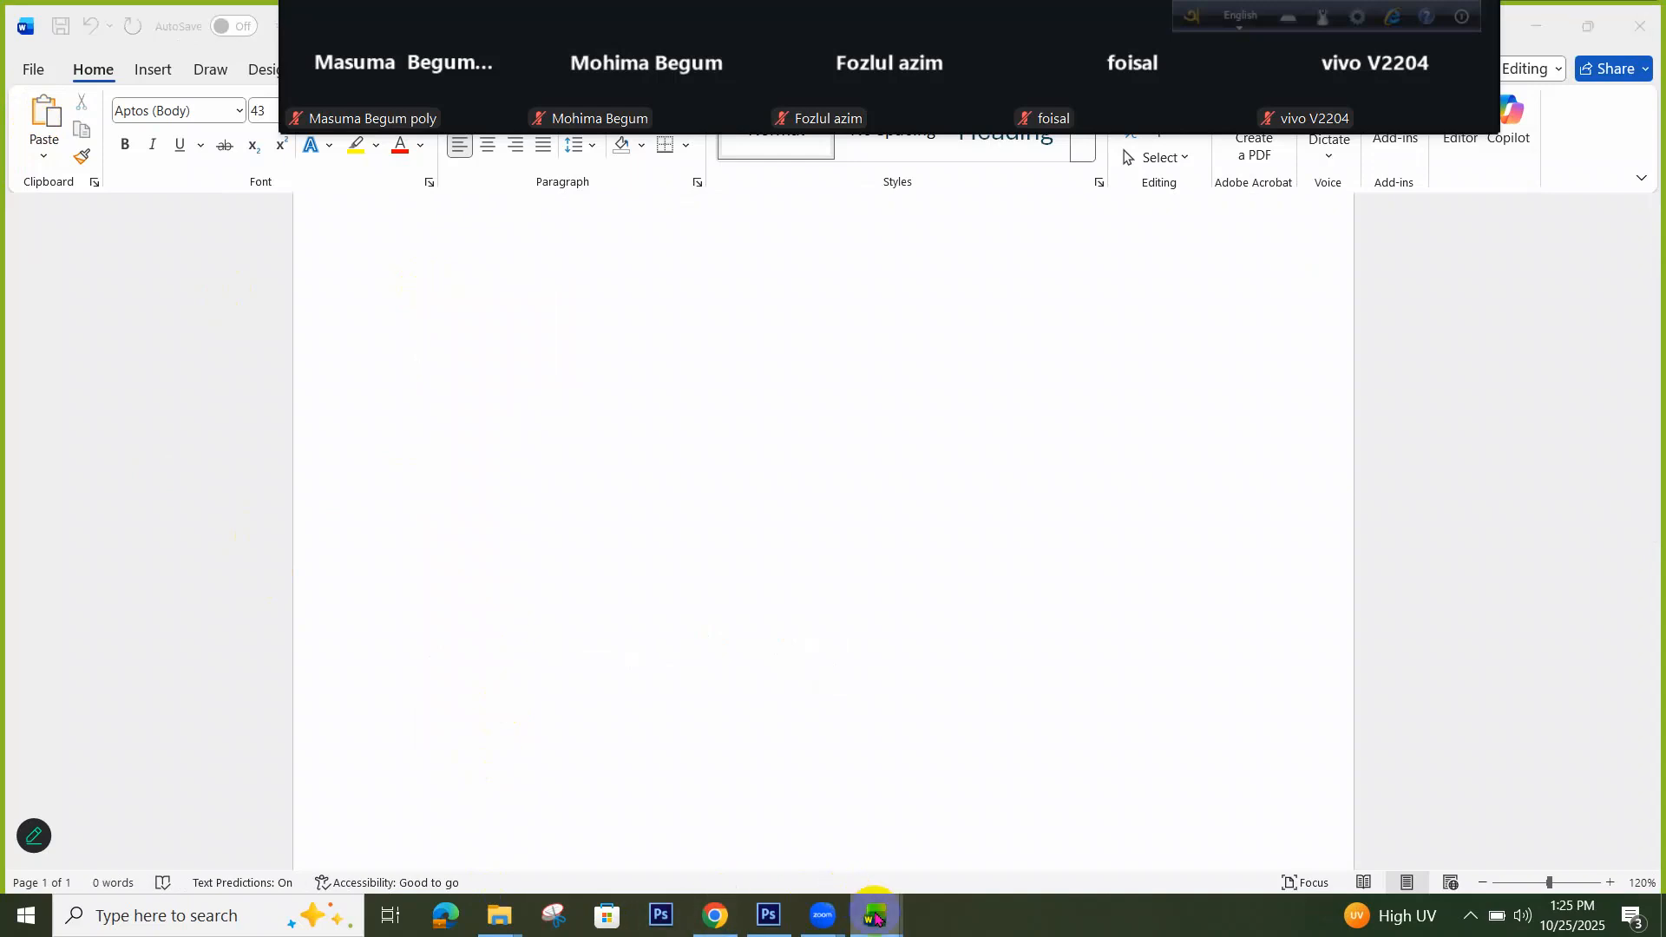
left_click(744, 837)
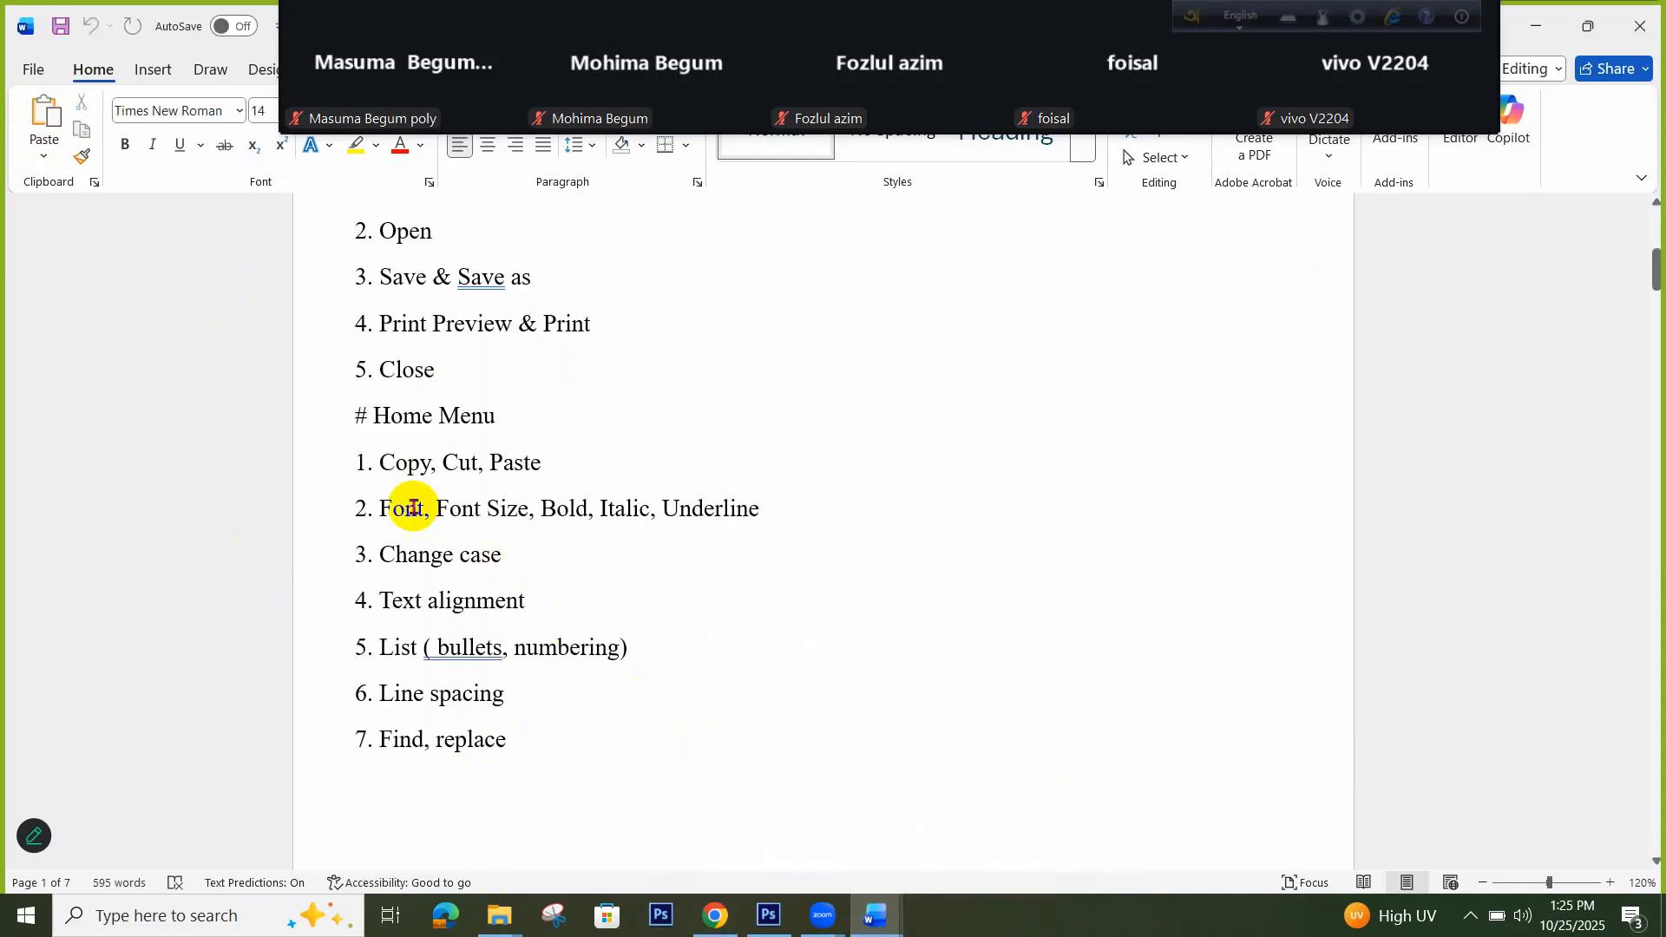
left_click_drag(762, 510, 403, 507)
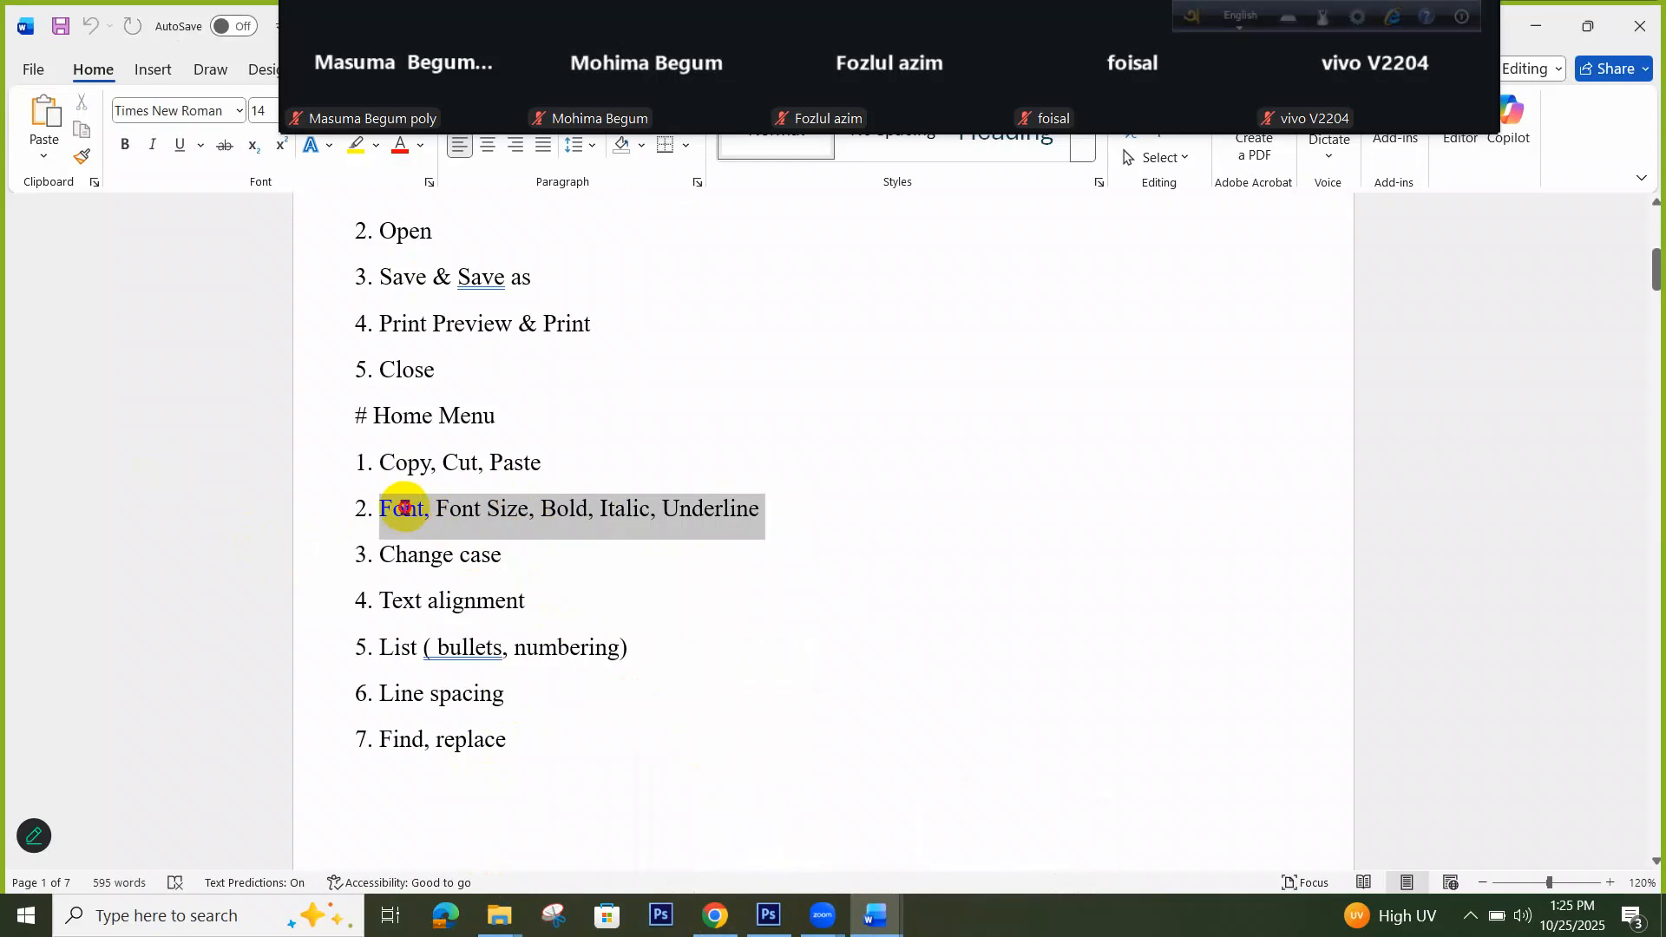
left_click(875, 918)
left_click(985, 821)
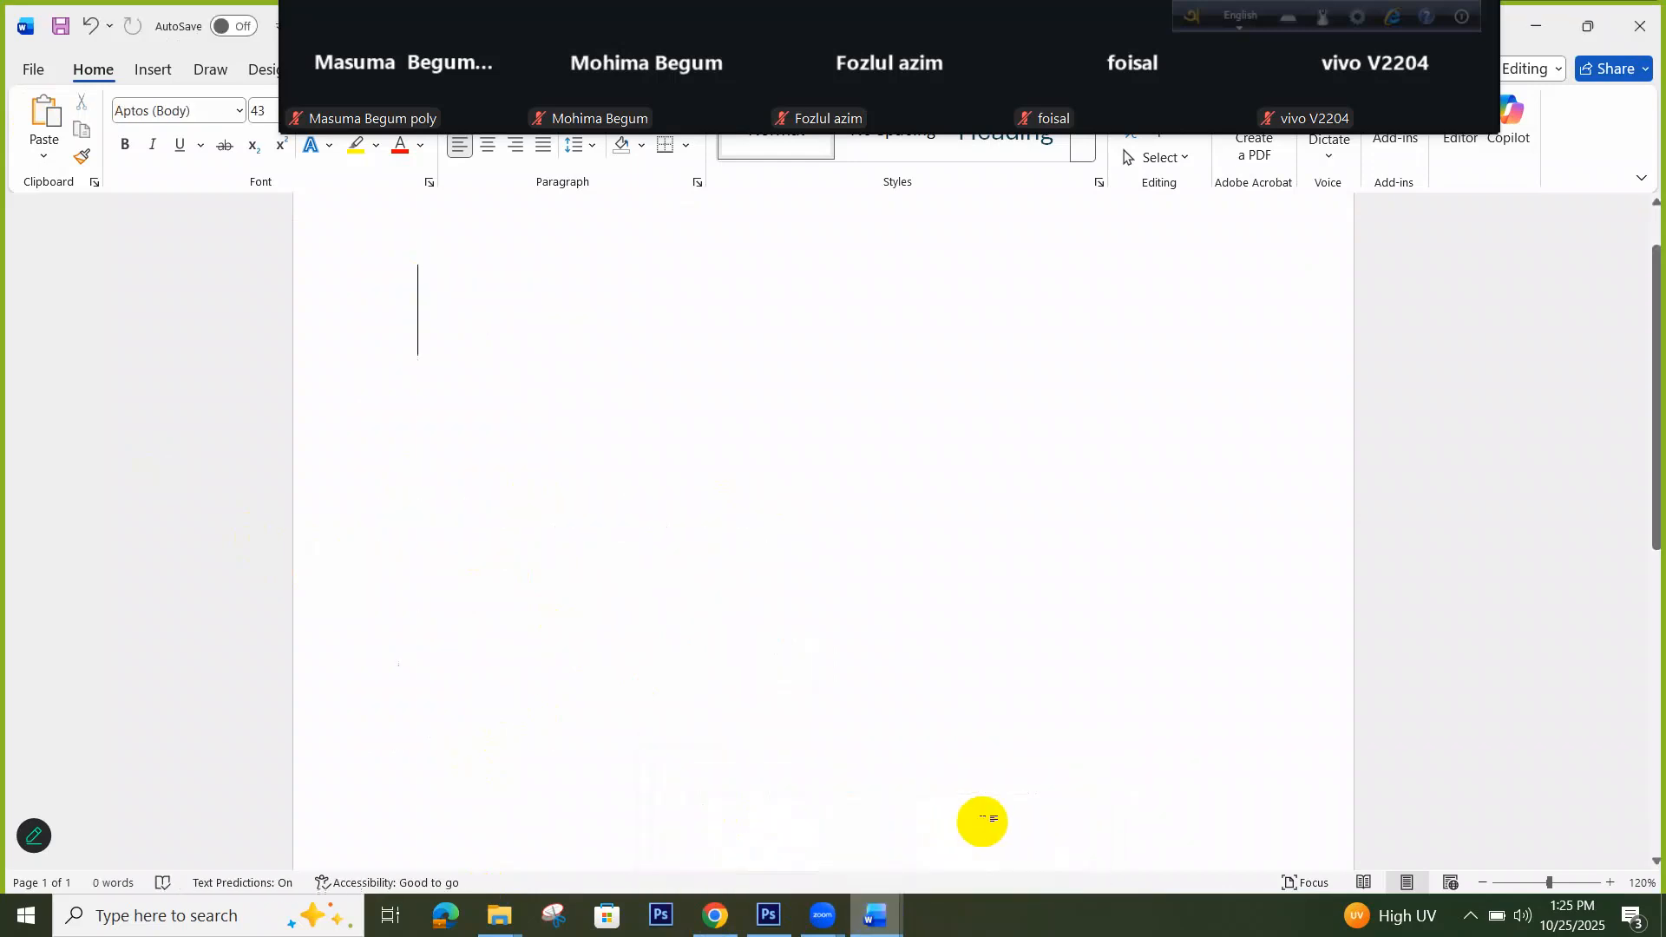
Write the sample line "My country Bangladesh" on the empty page, correcting the mistyped first word
type("Ny")
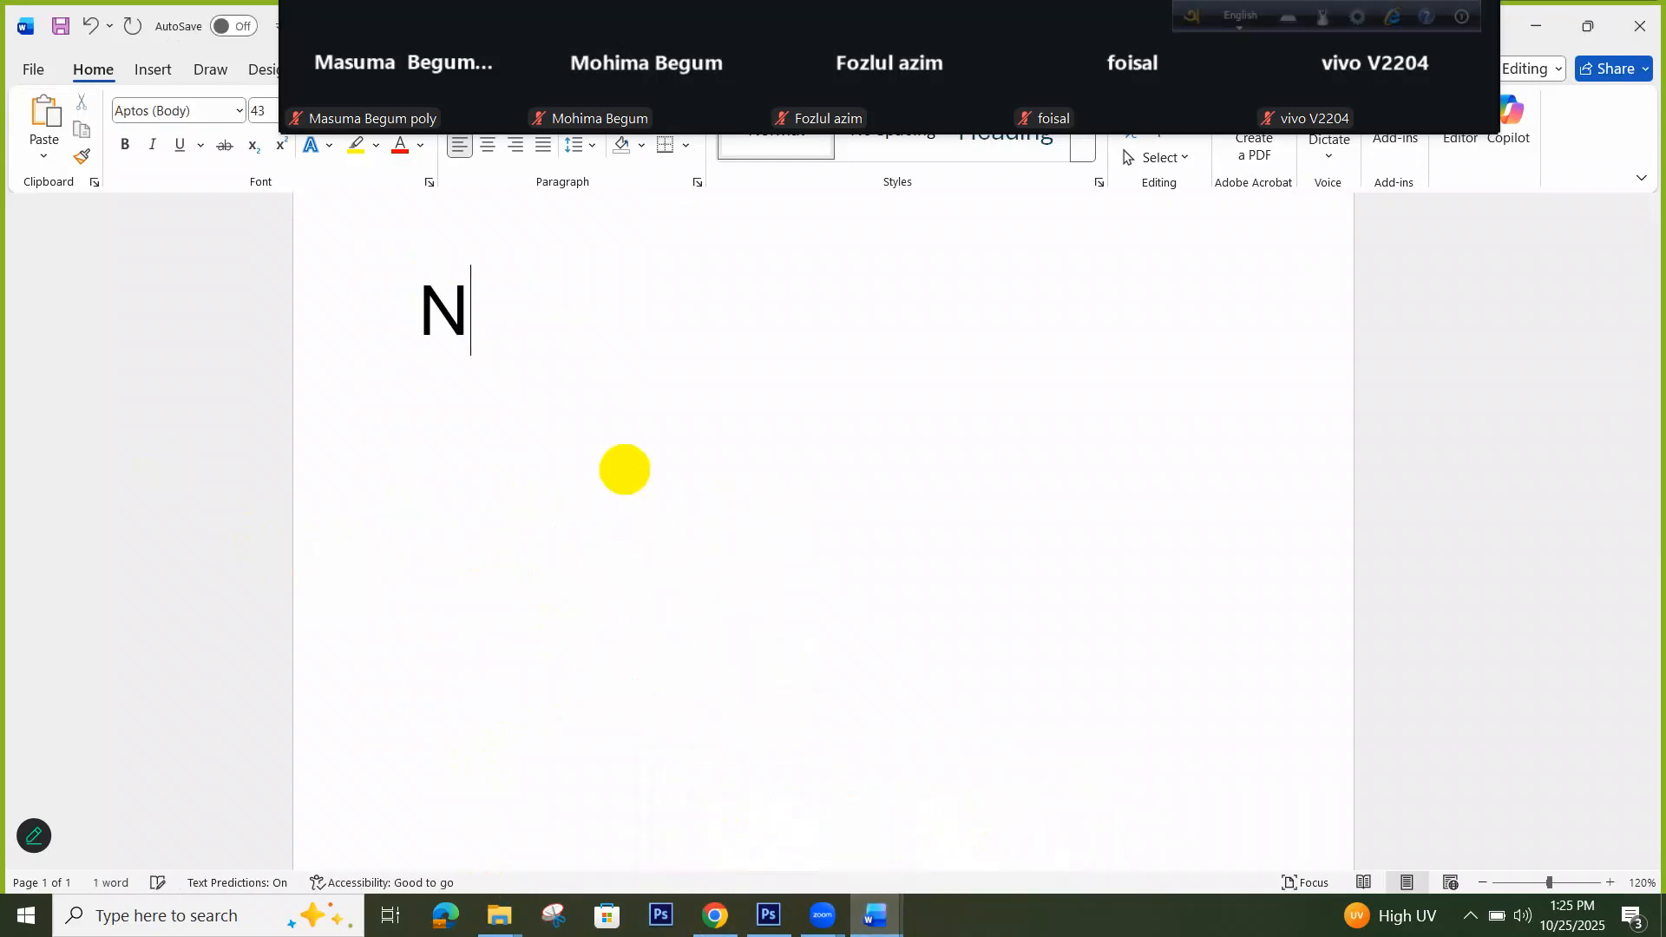
key("BackSpace")
key("BackSpace")
type("my")
key("BackSpace")
key("BackSpace")
type("My c")
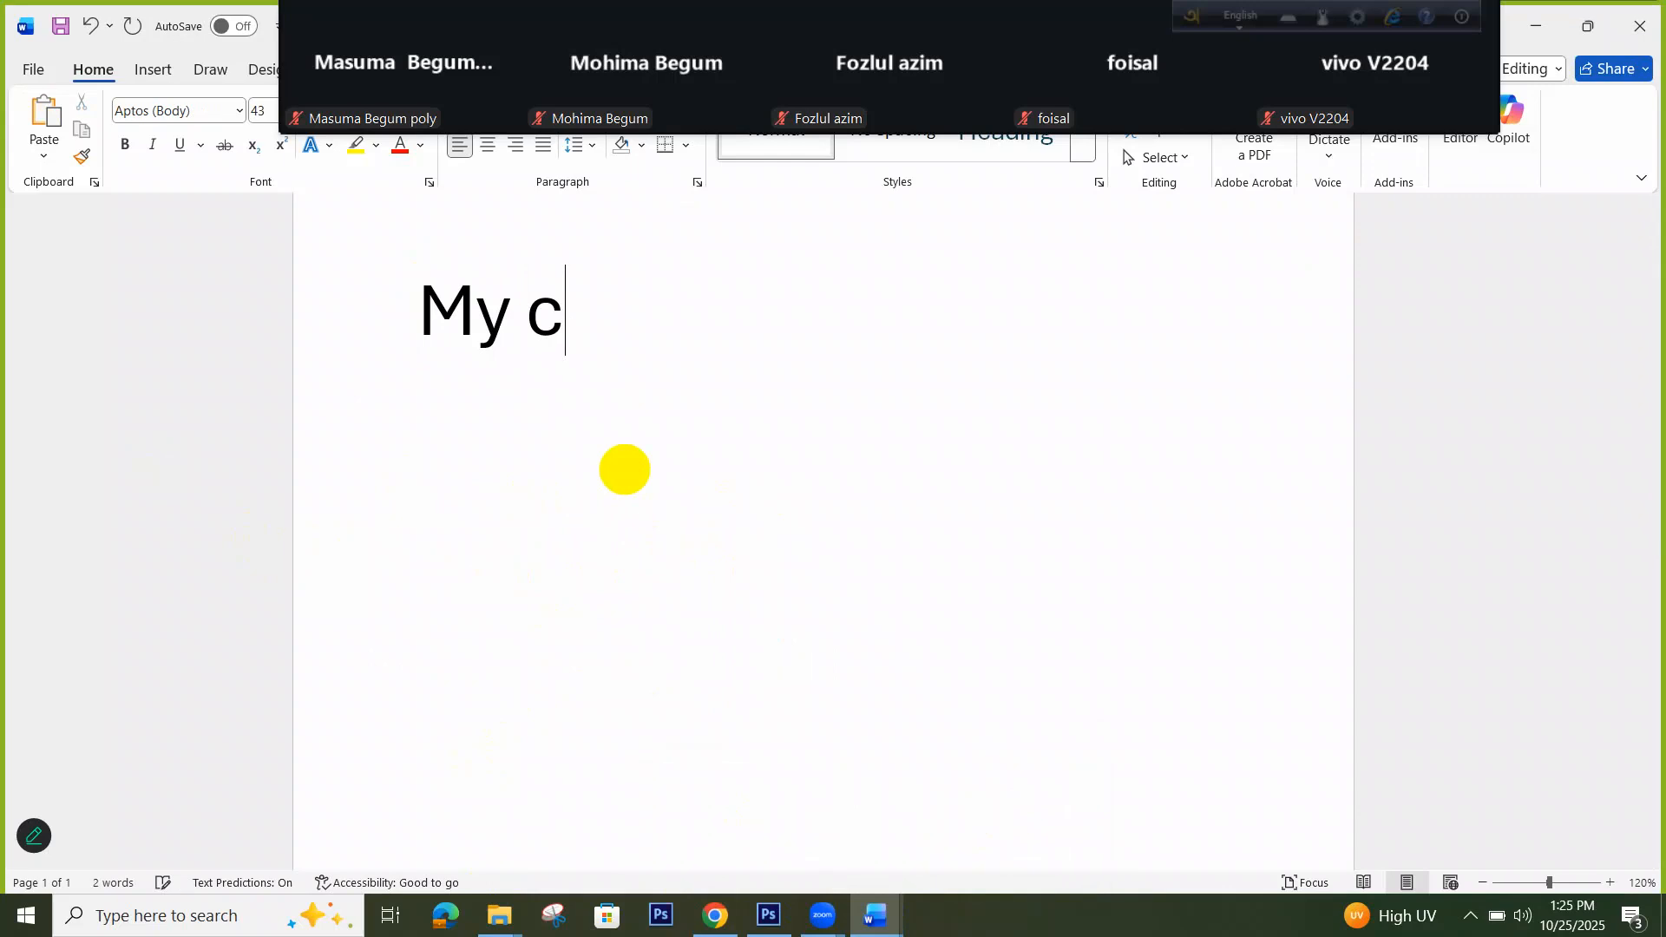
type("ountry")
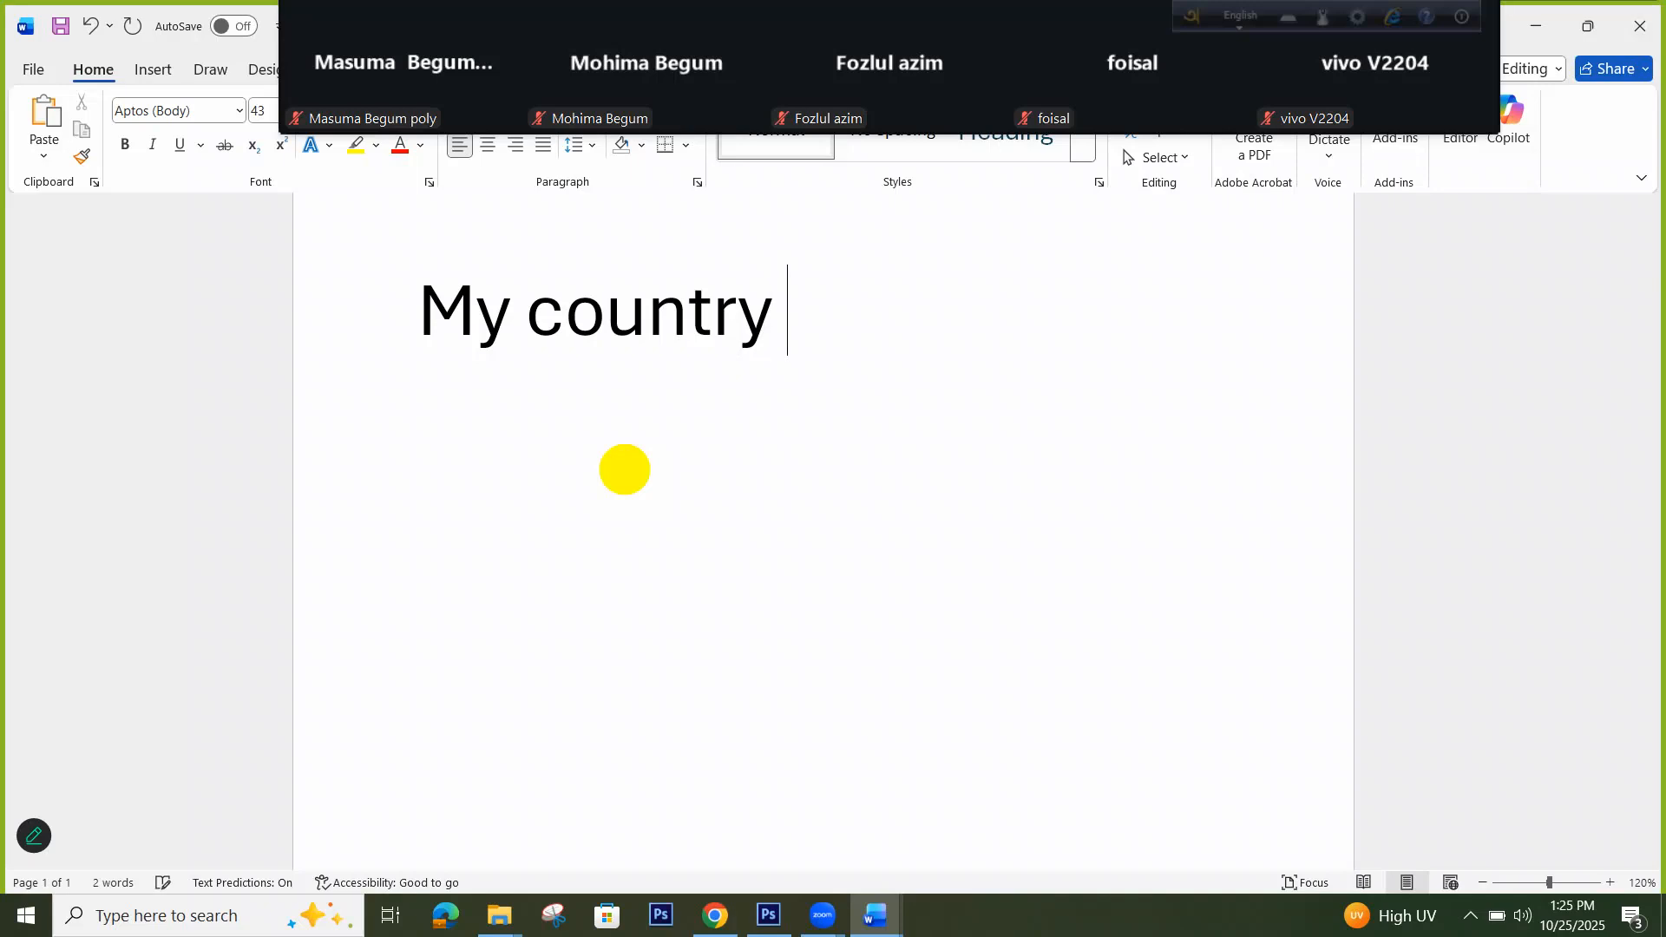
type(" Bangla")
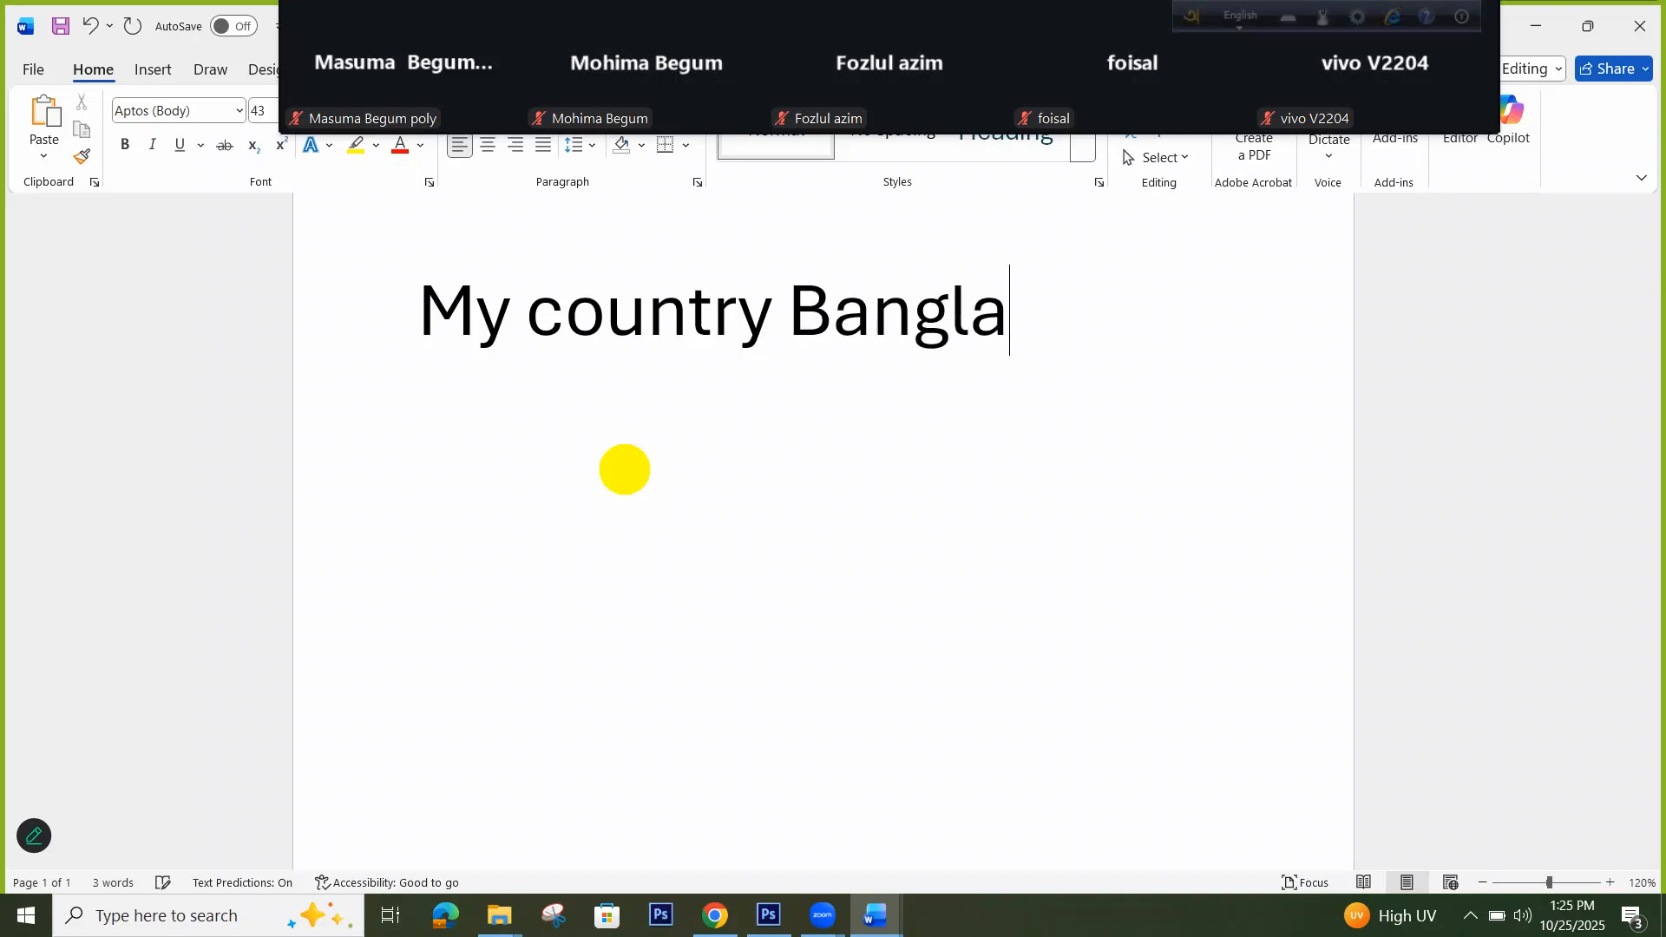
type("desh")
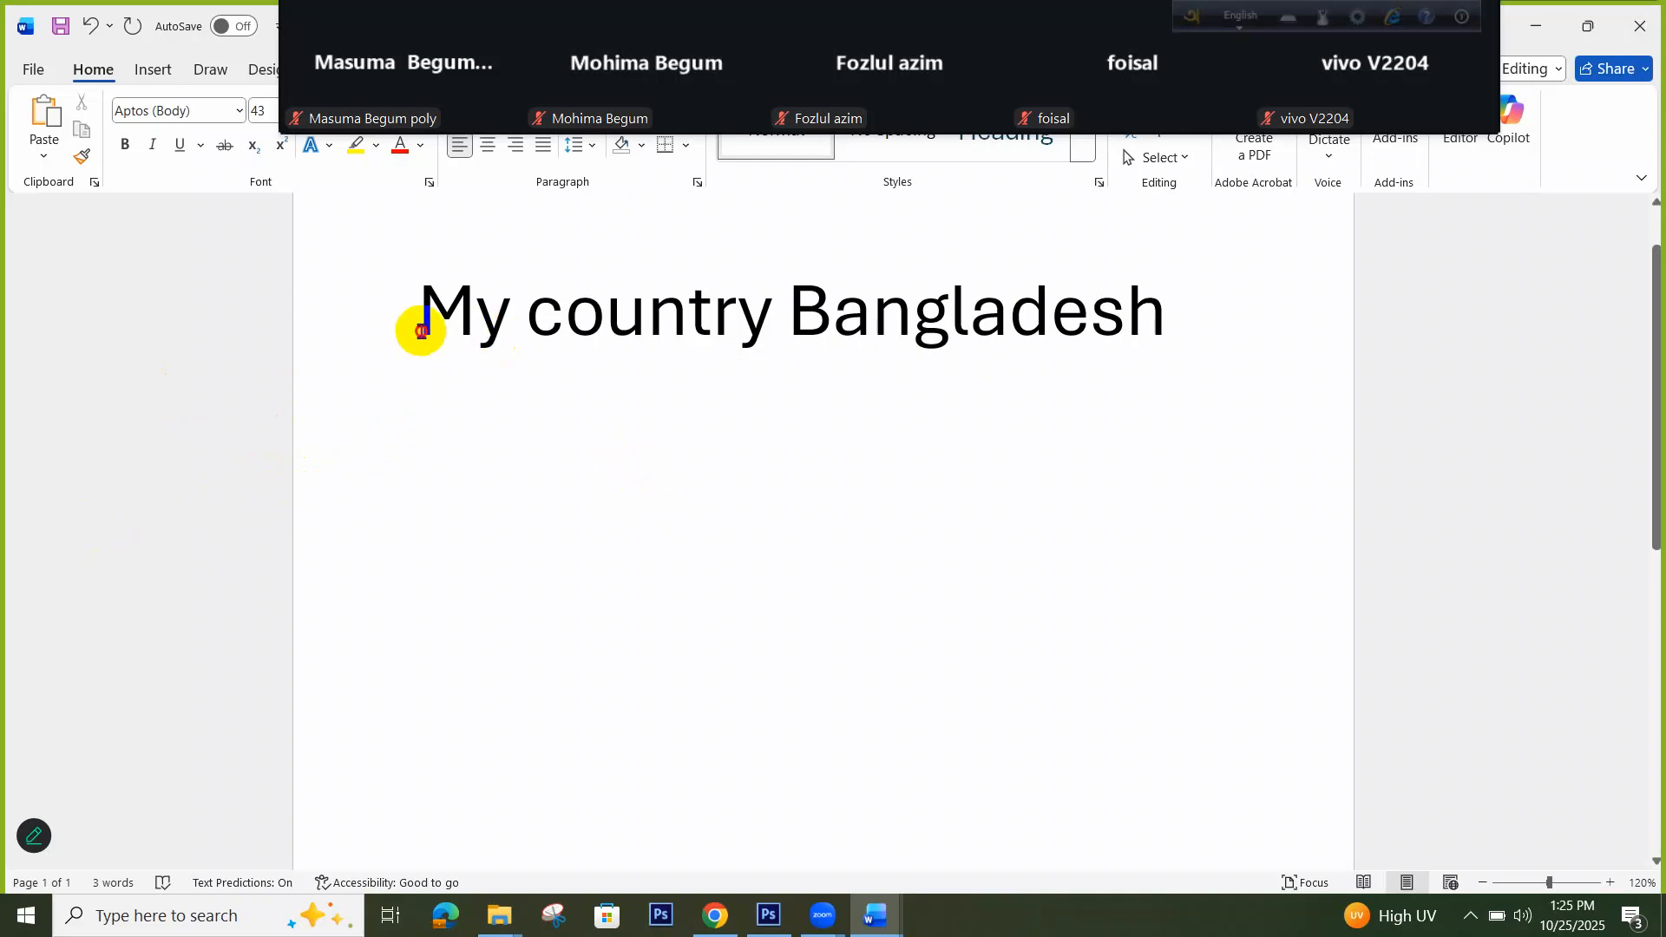
Change the font of the whole line "My country Bangladesh" to Times New Roman
triple_click(1139, 351)
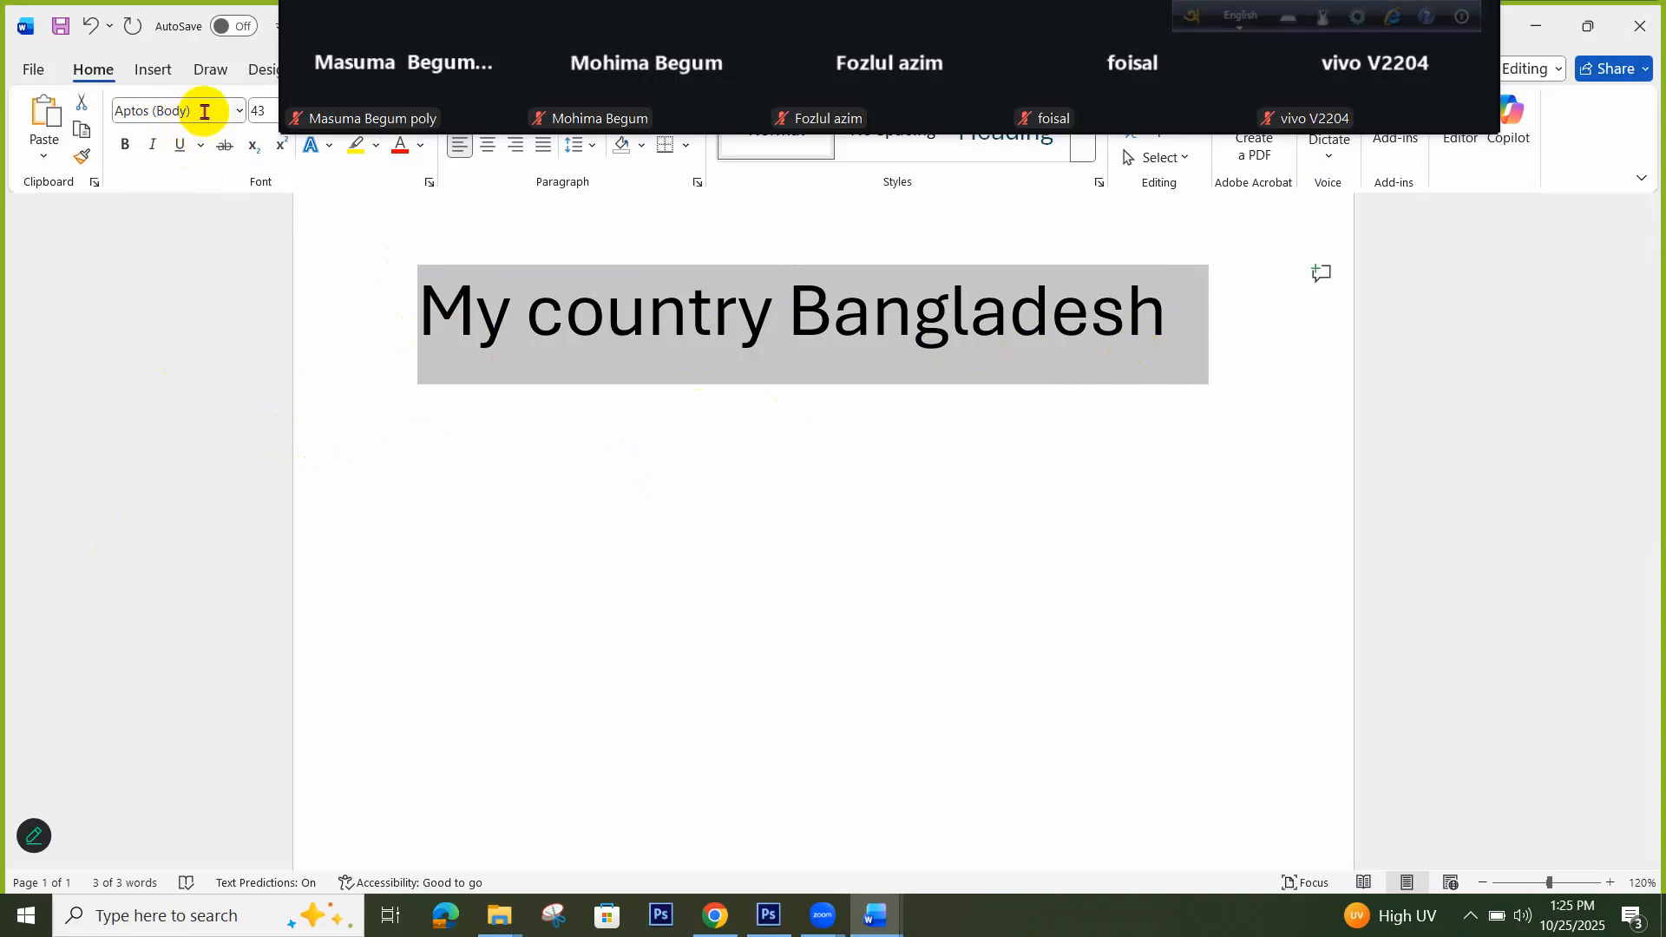
left_click(205, 112)
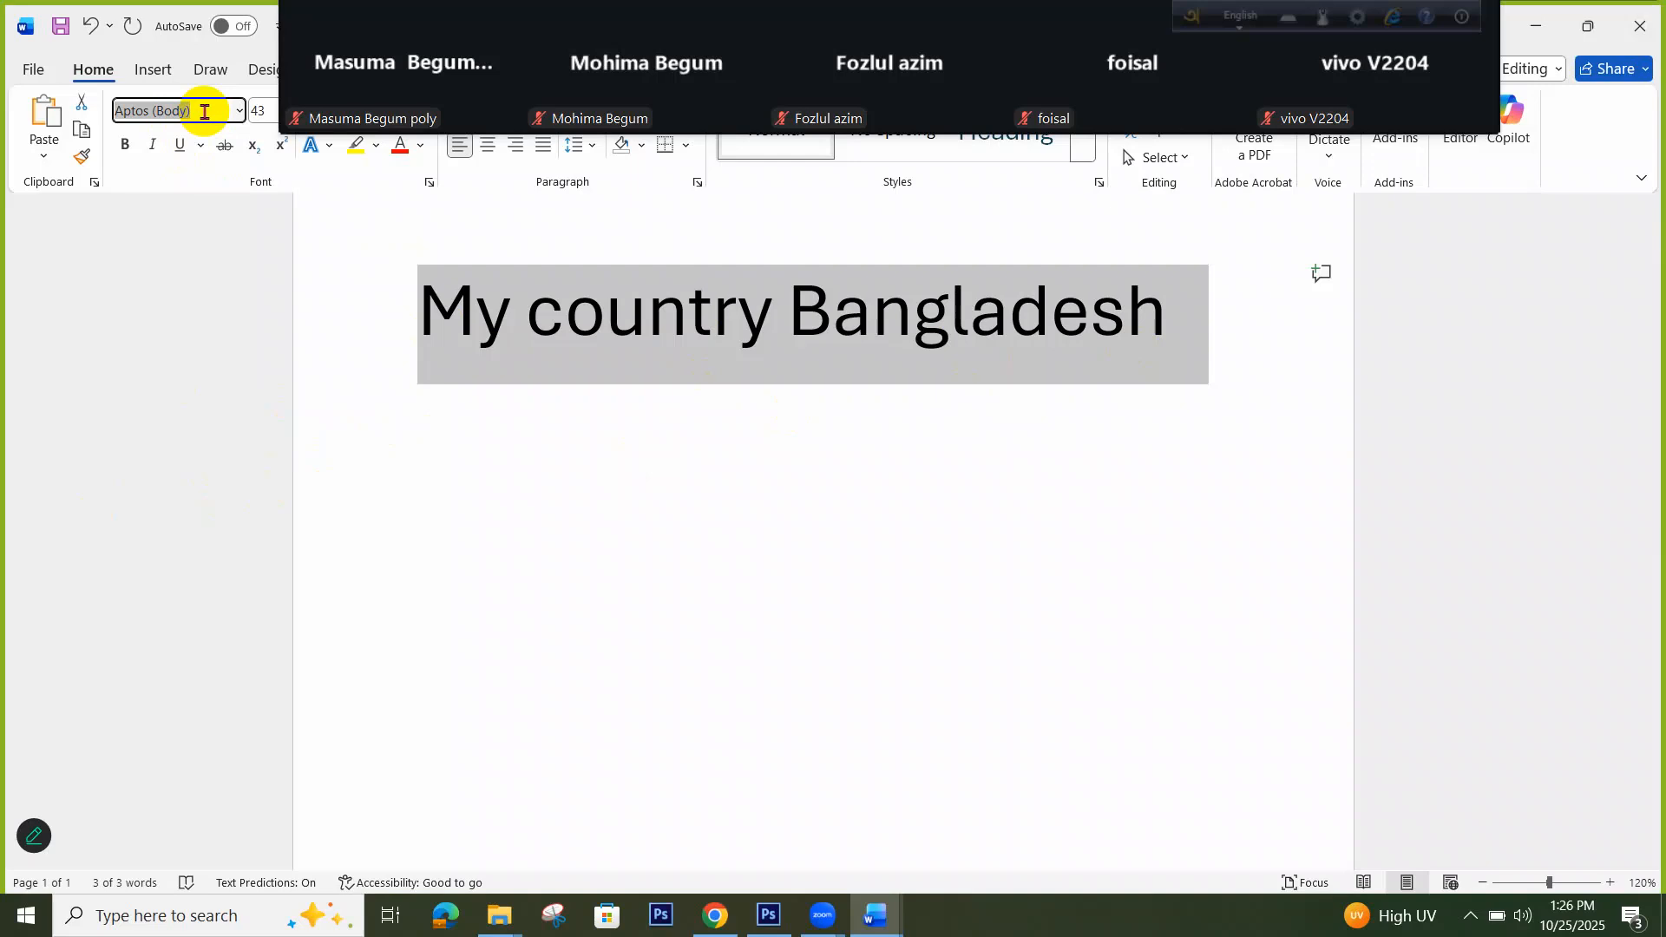
type("Times New Roman")
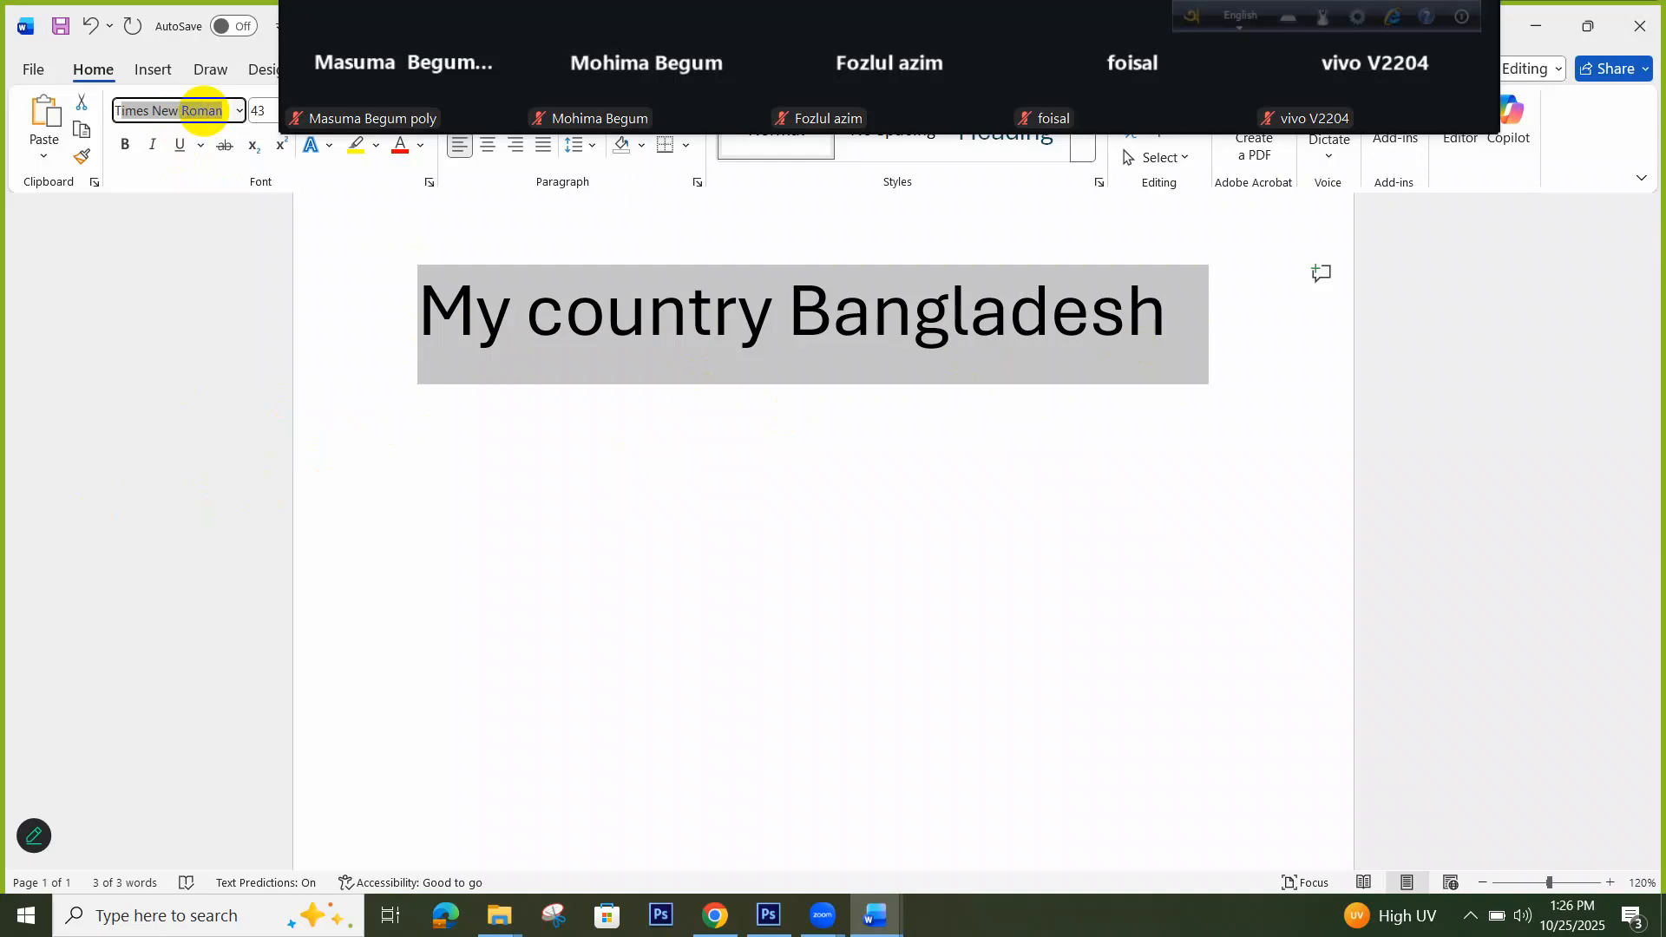
left_click(228, 115)
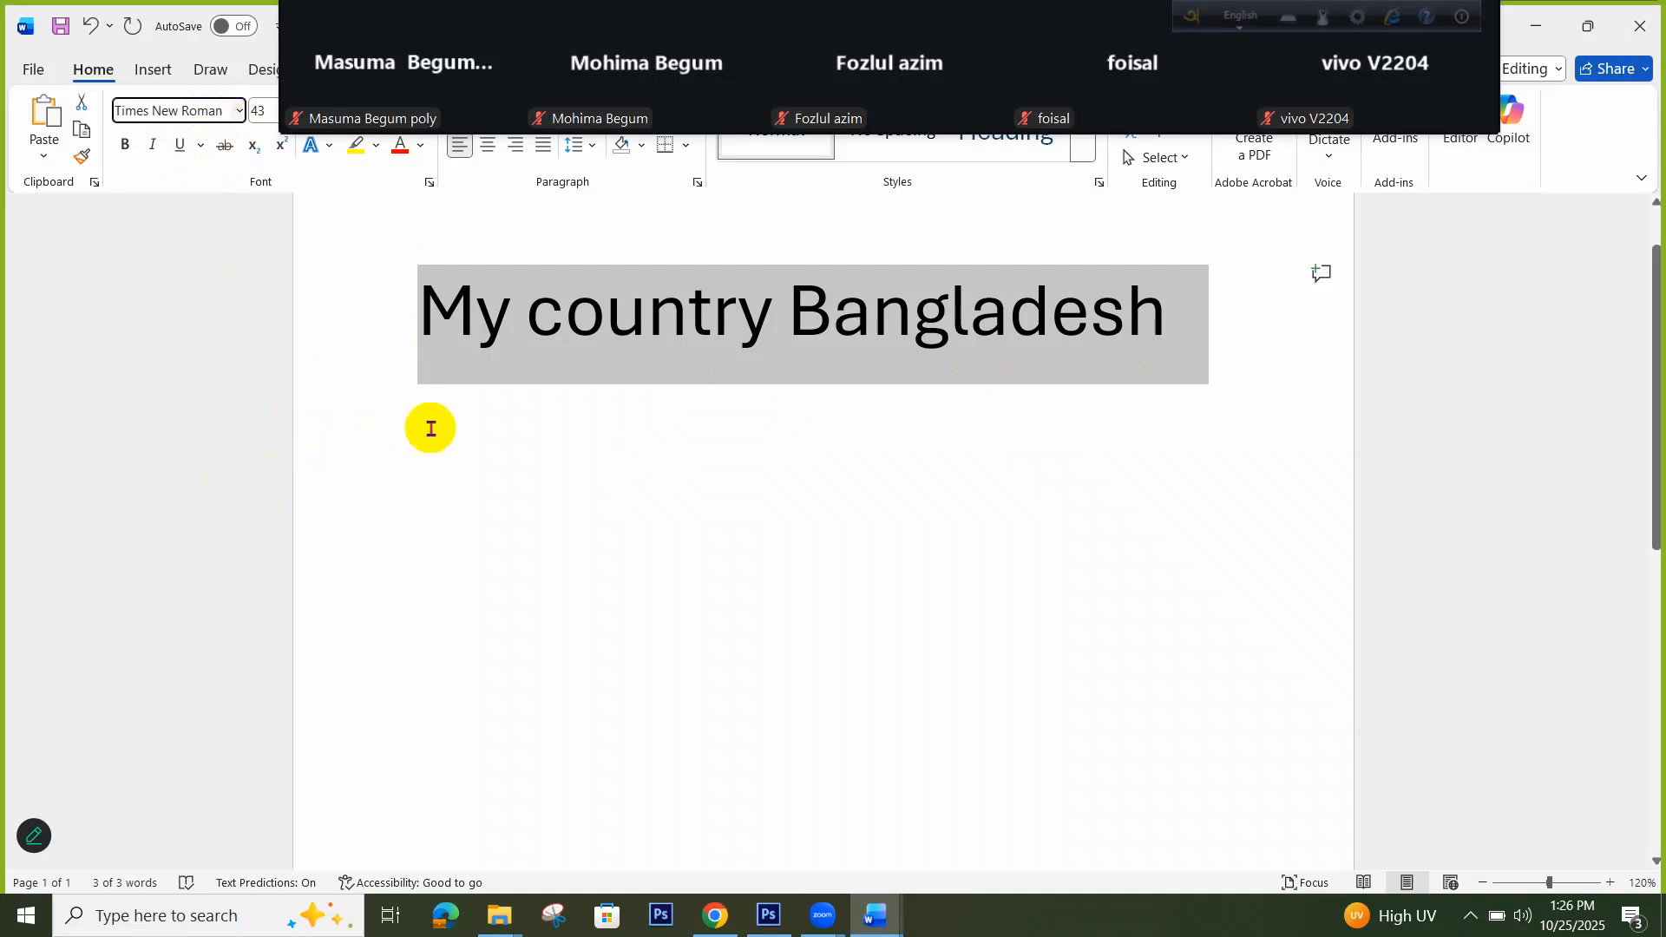
key("Return")
left_click(453, 448)
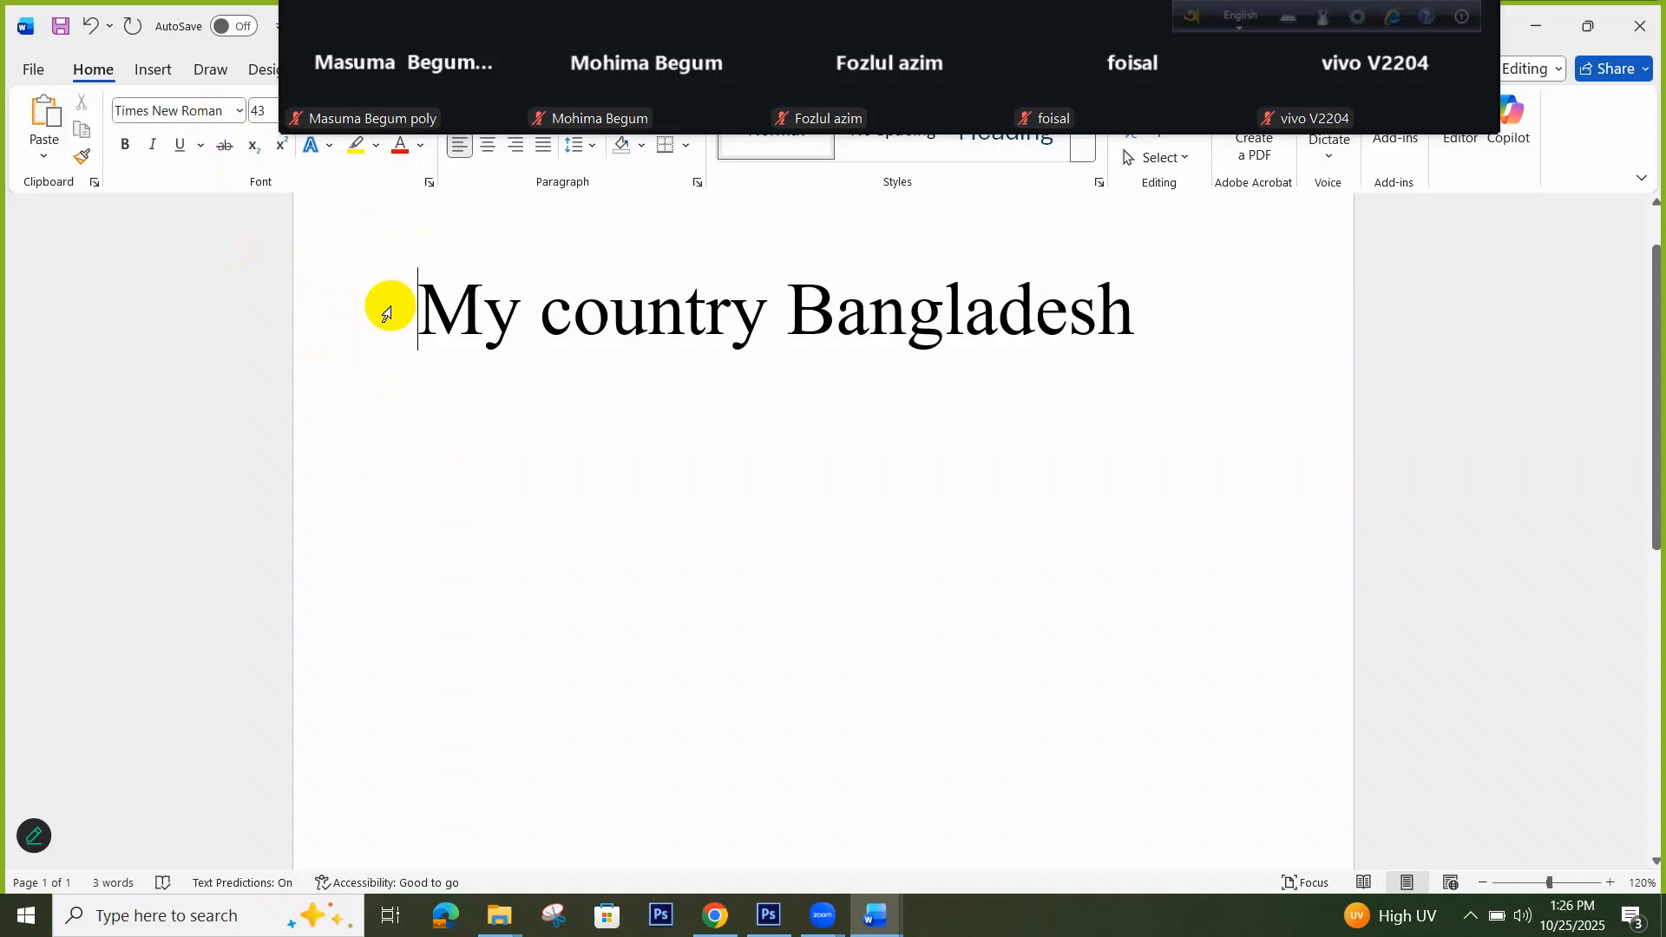
Select the whole line and examine the list of available fonts, previewing Aptos Display without applying it
left_click_drag(387, 309, 1202, 338)
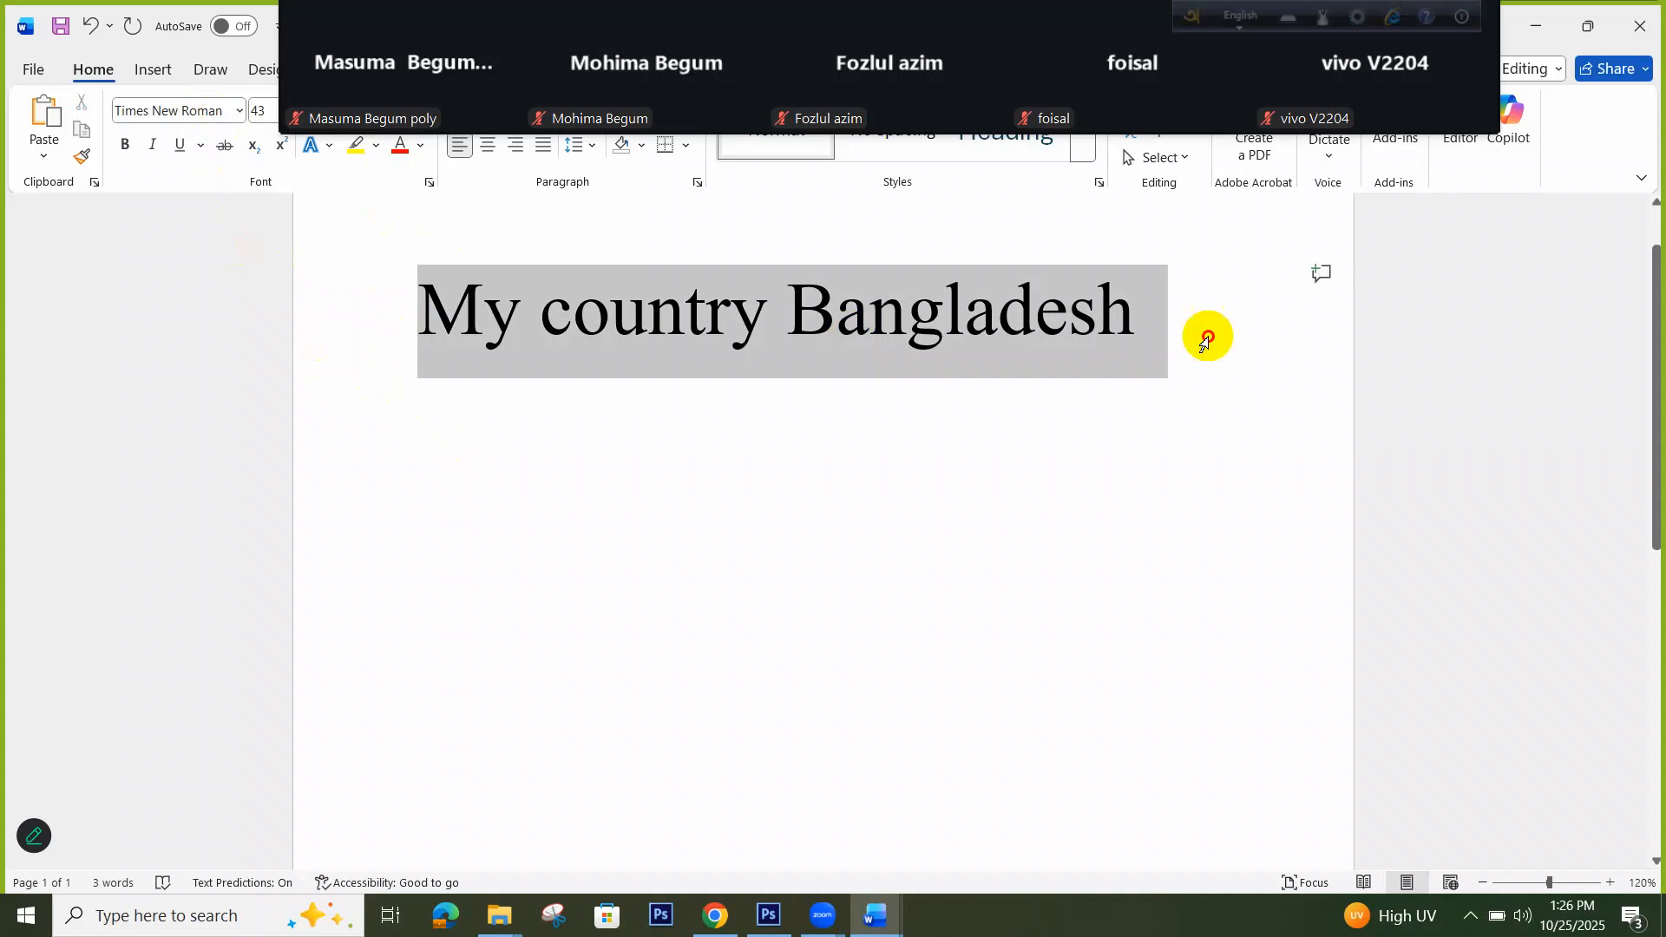
left_click(238, 111)
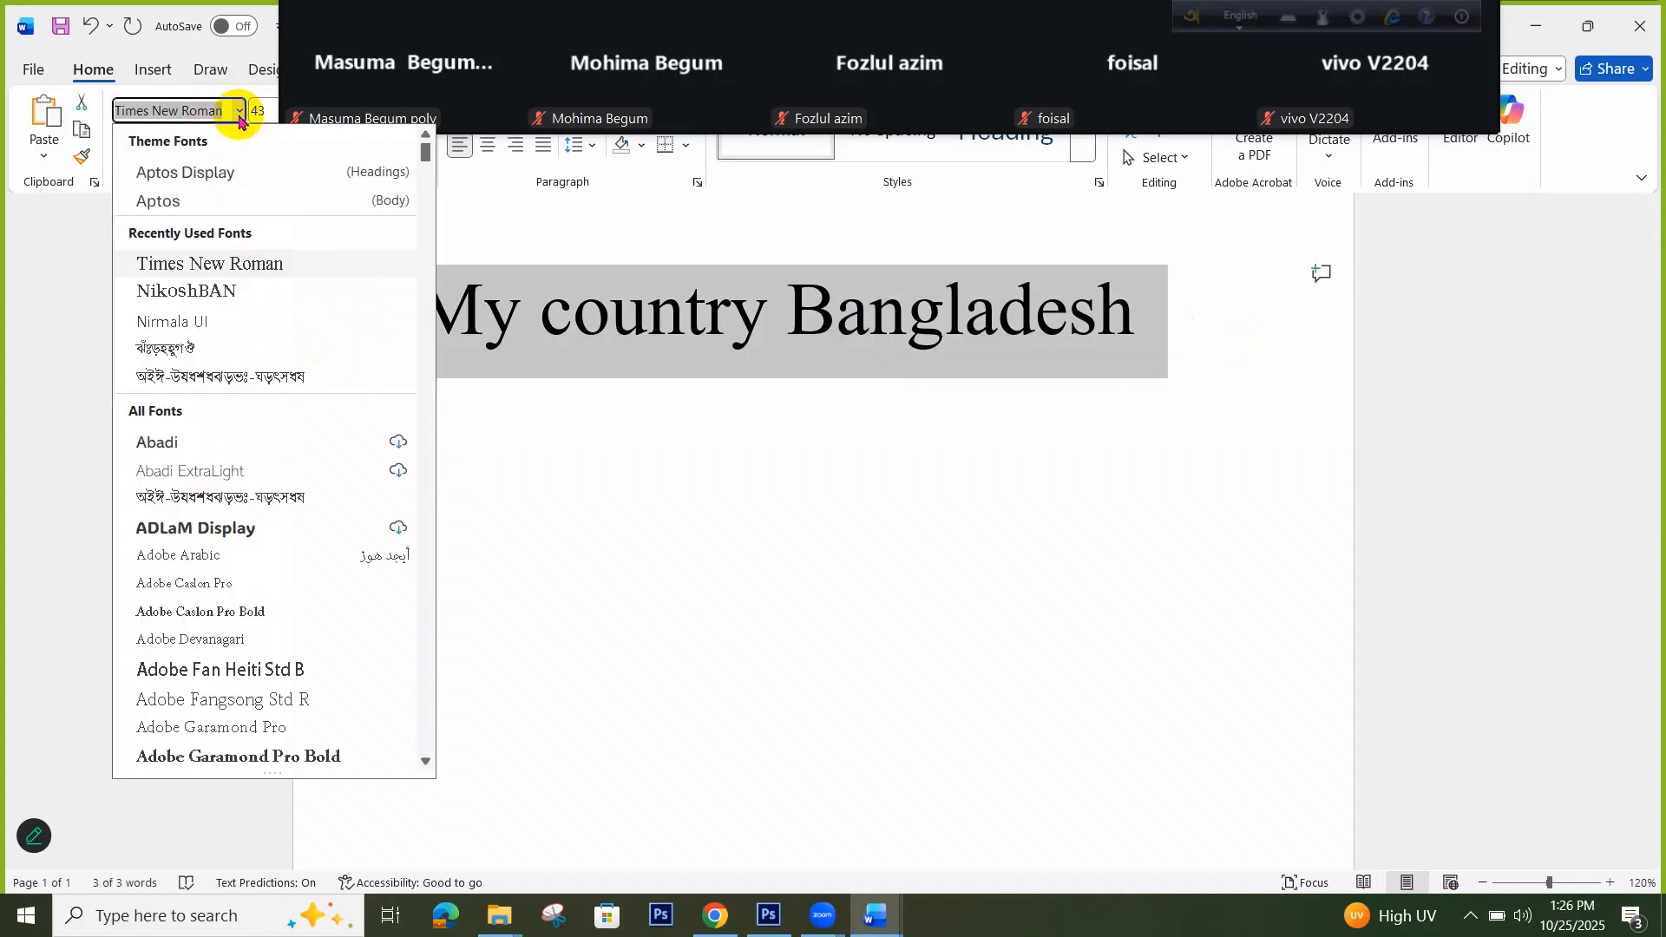
left_click(1012, 533)
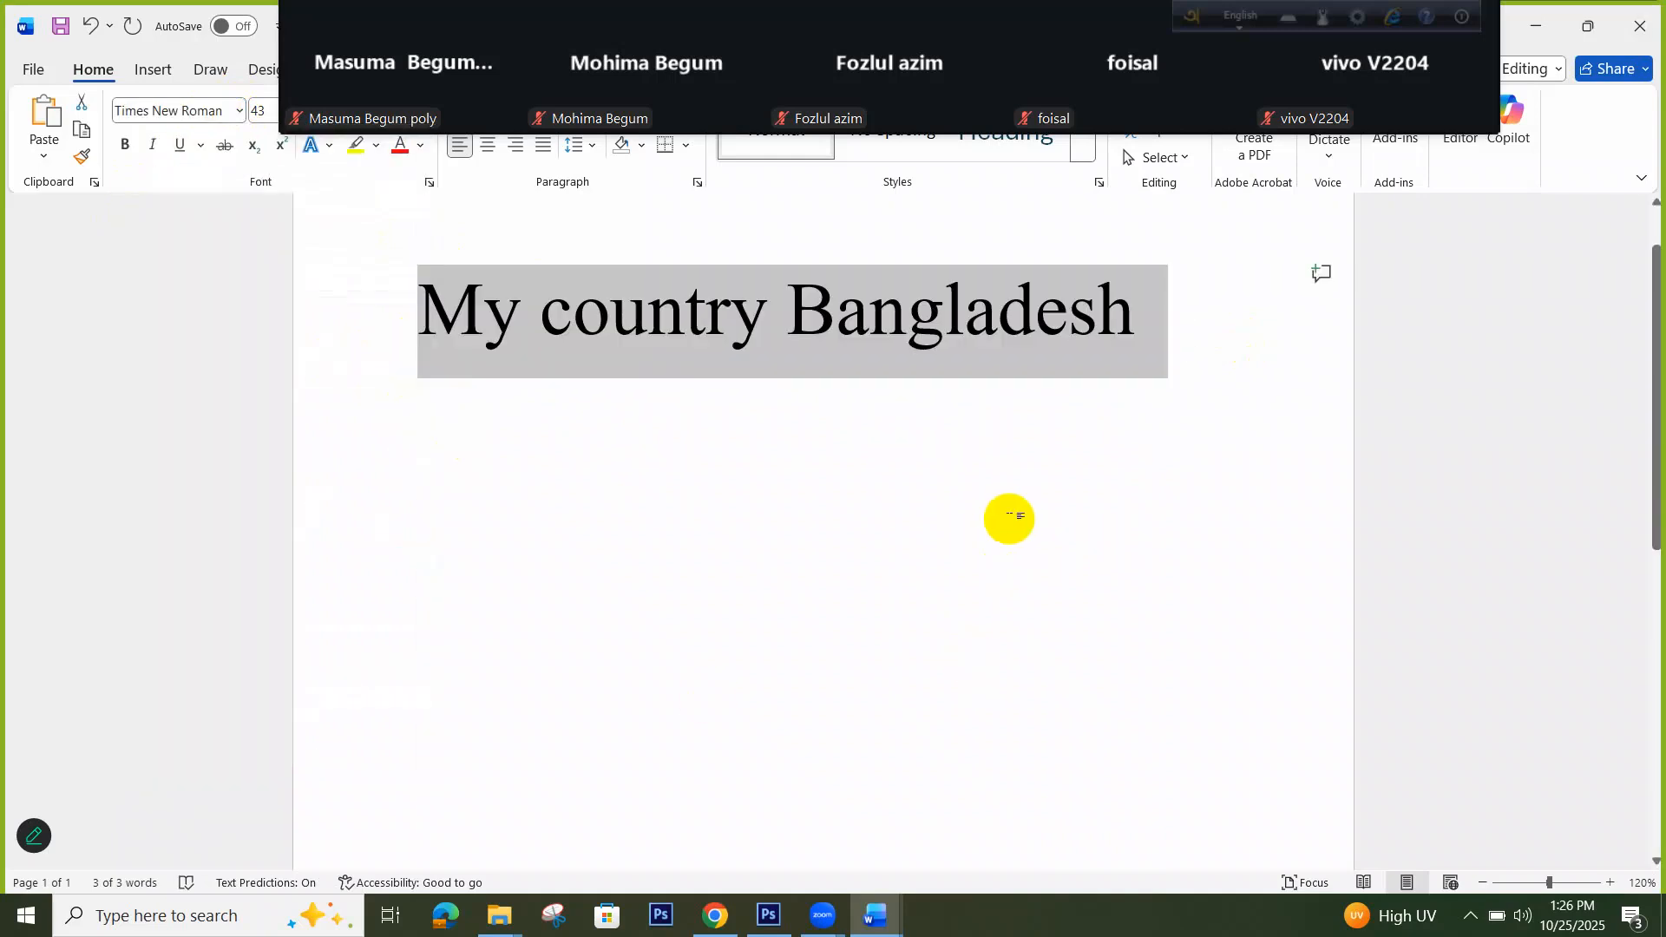
left_click(238, 111)
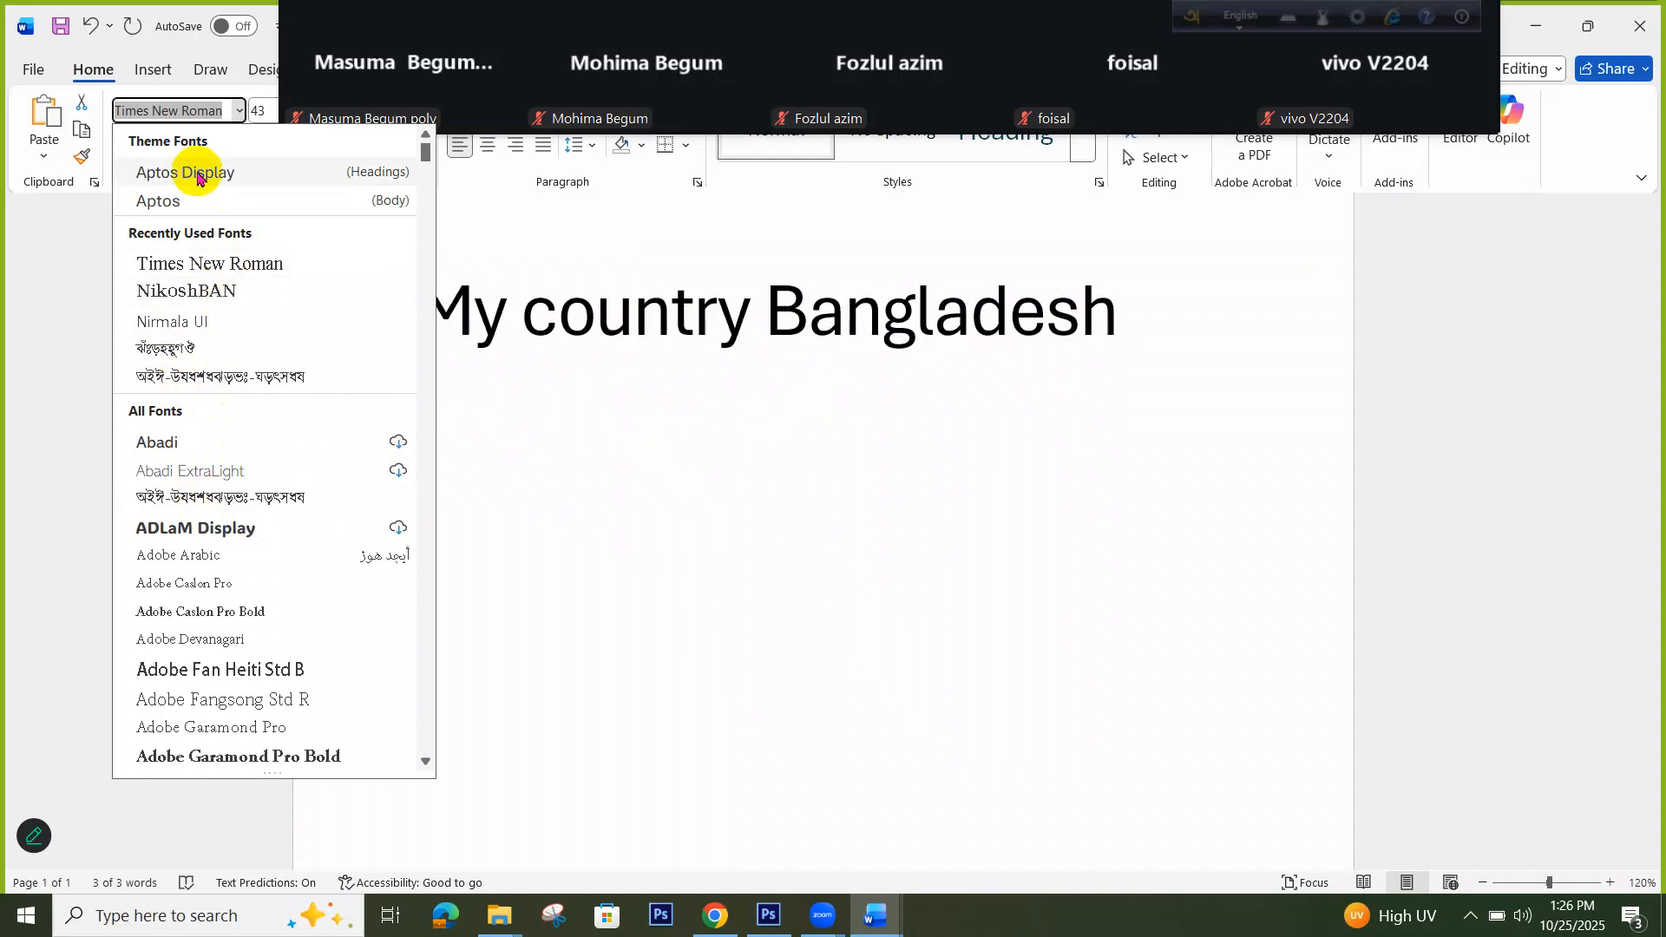
left_click(184, 113)
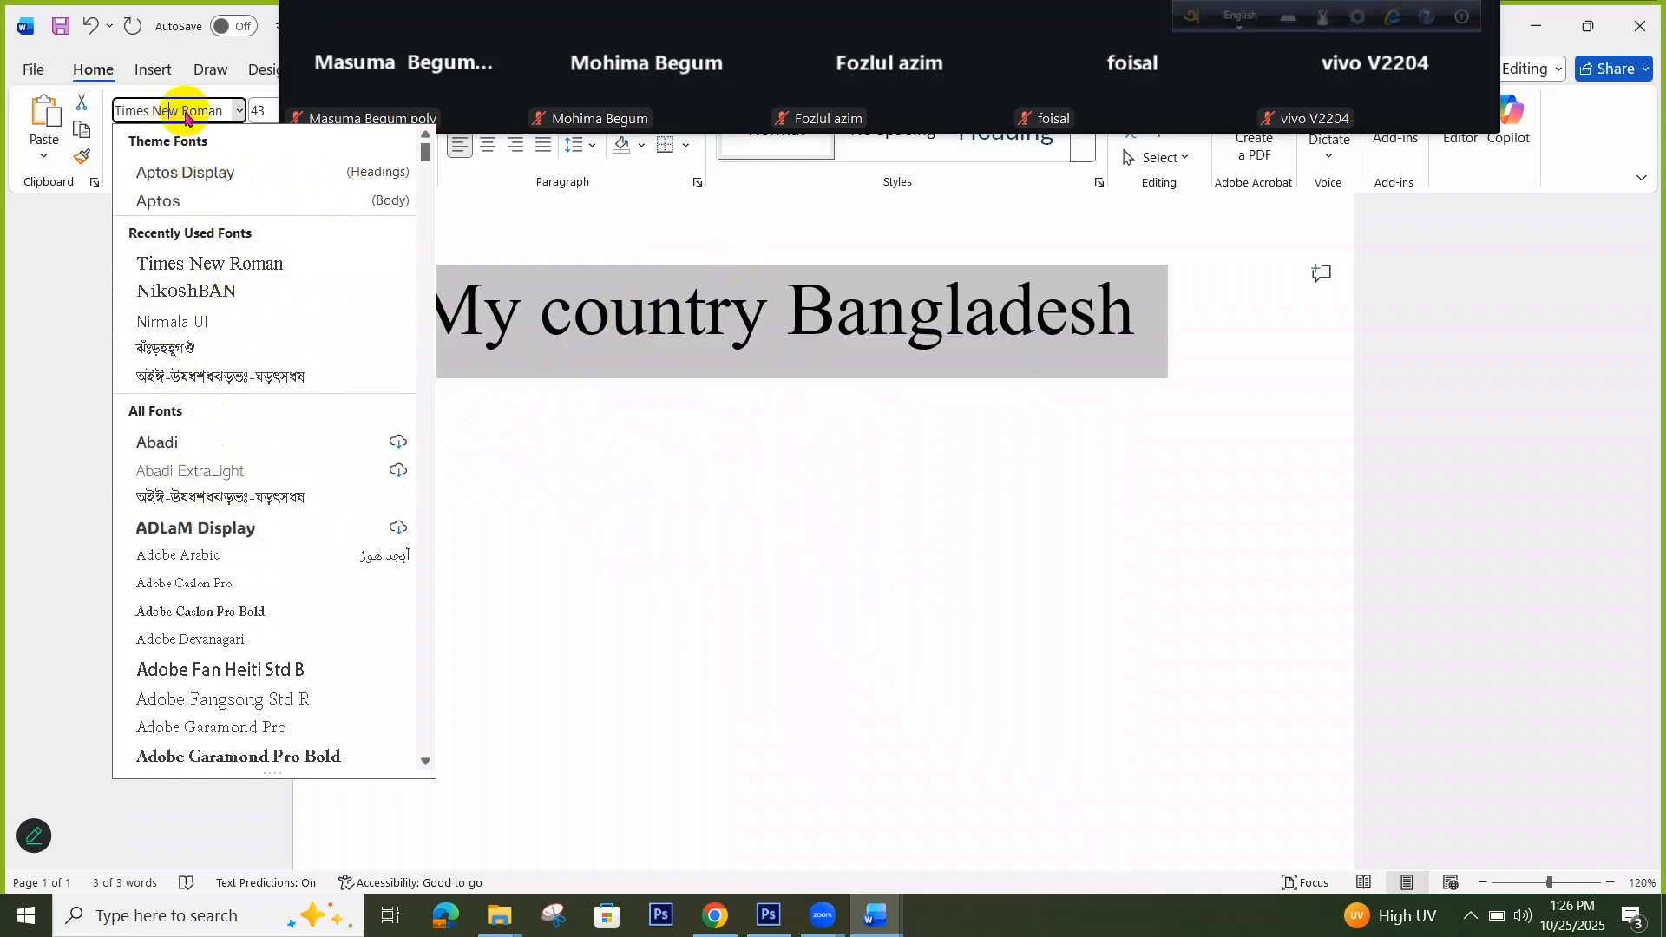
left_click(185, 117)
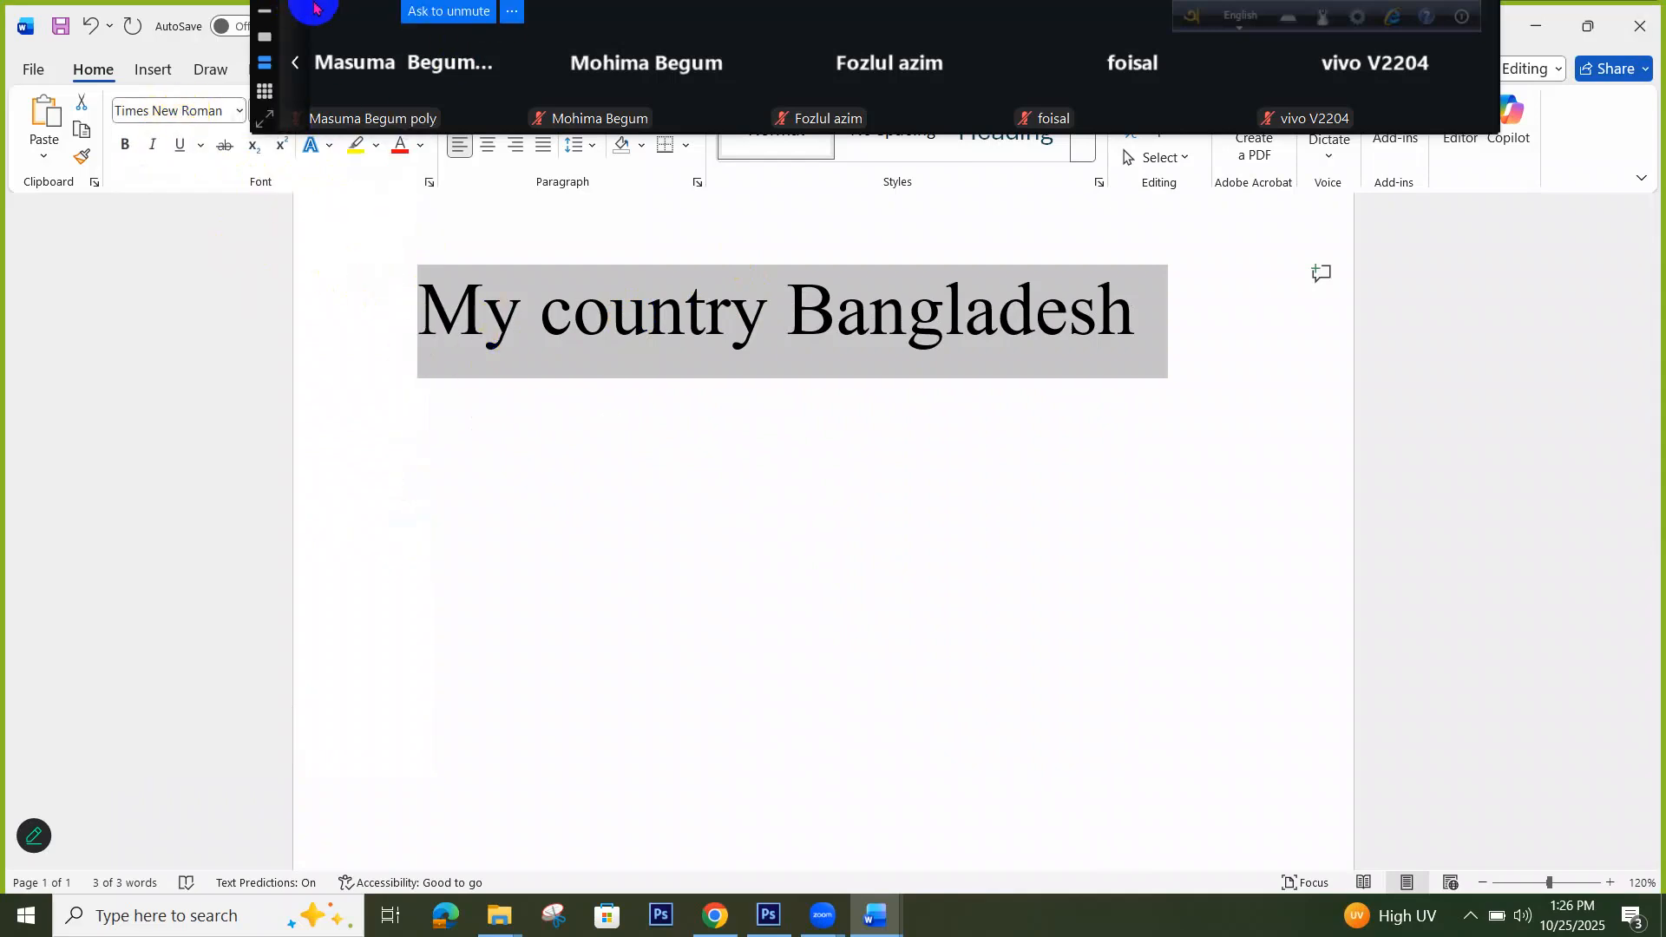
Open and minimise the full Zoom meeting window, and move the participant strip away from the Word ribbon
left_click(293, 103)
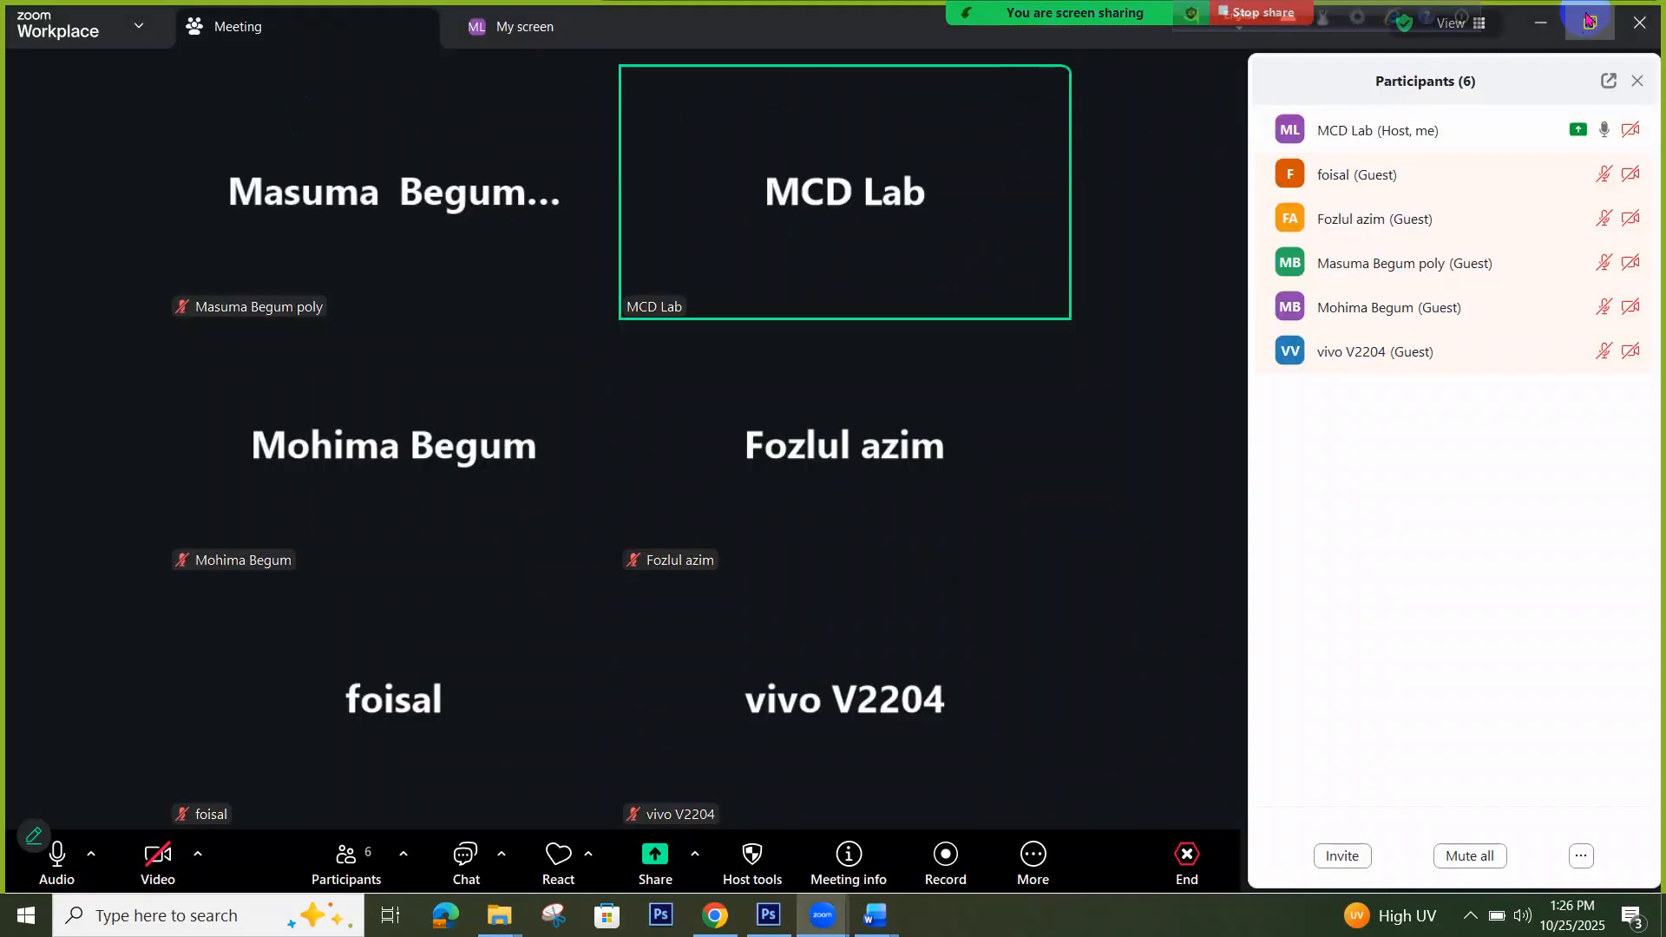
left_click(1541, 23)
mouse_move(317, 120)
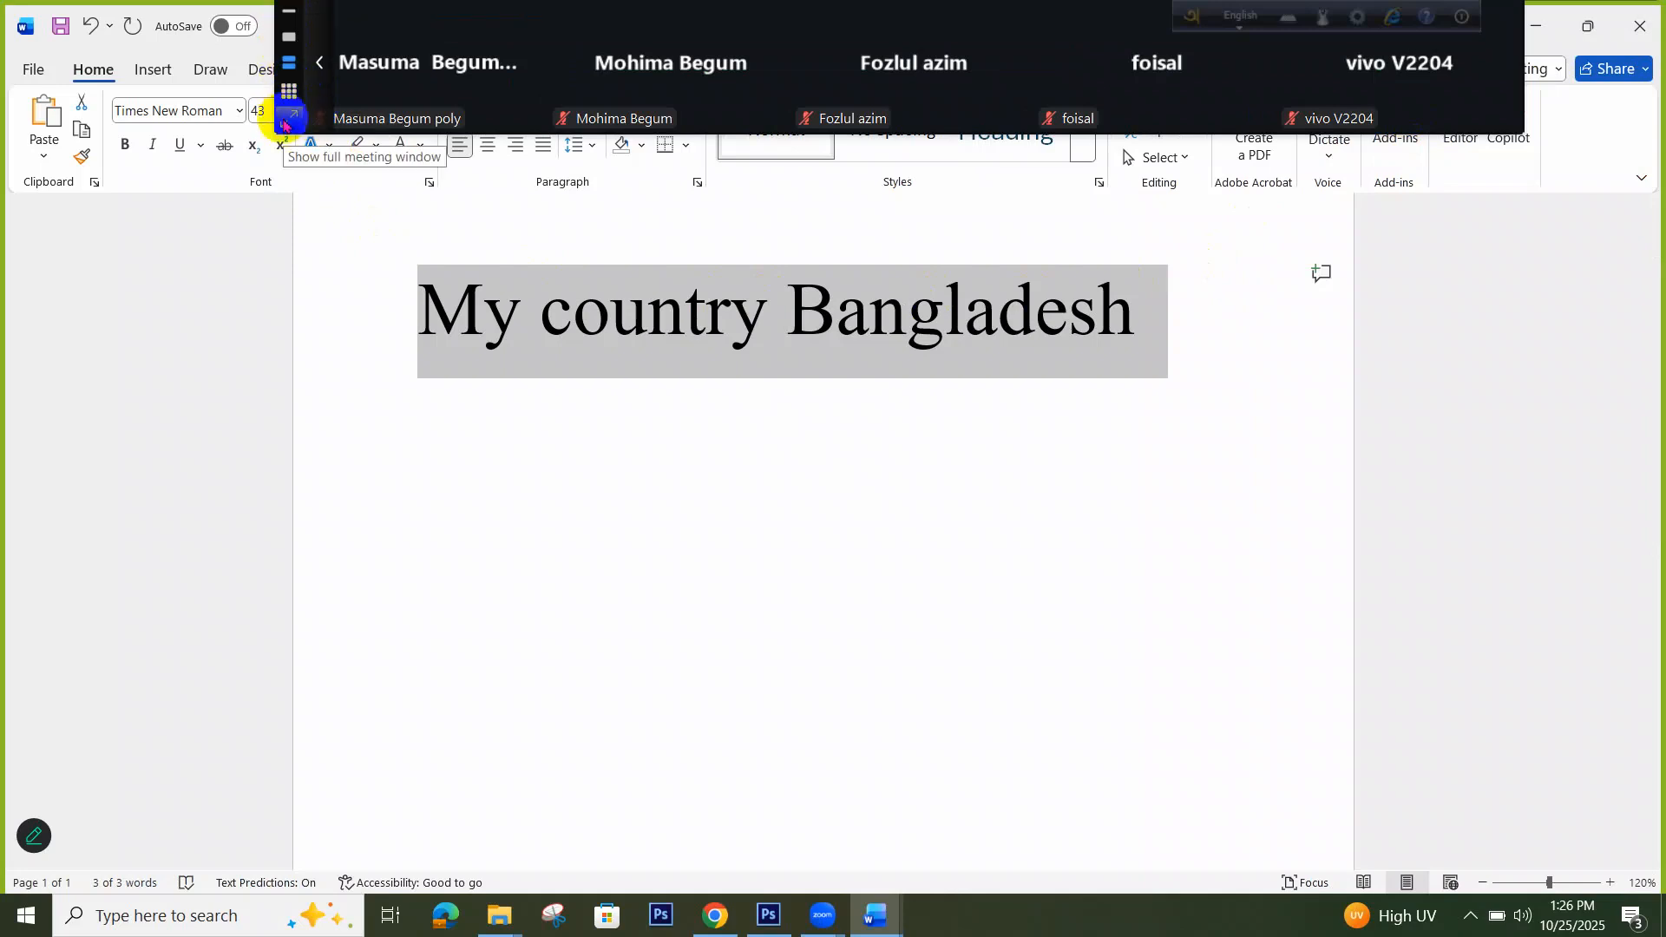
left_click(285, 128)
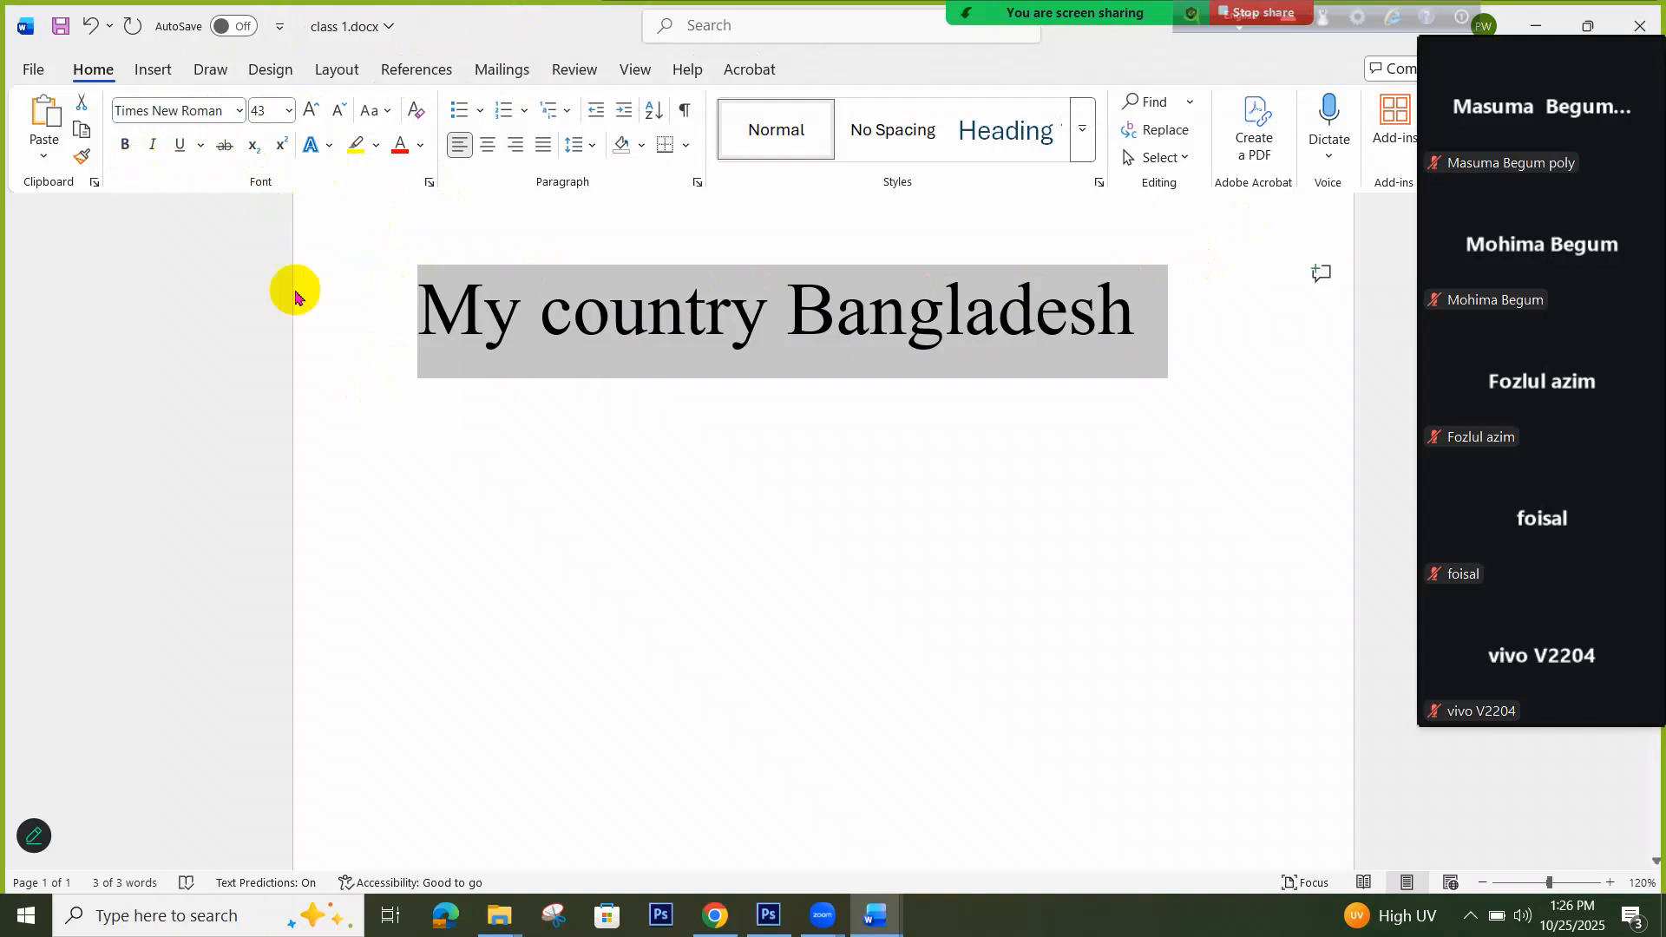
Make the word "country" bold and select it again to point out its Bold formatting
left_click(572, 347)
left_click_drag(1150, 310, 398, 321)
left_click(599, 347)
left_click_drag(774, 324, 550, 321)
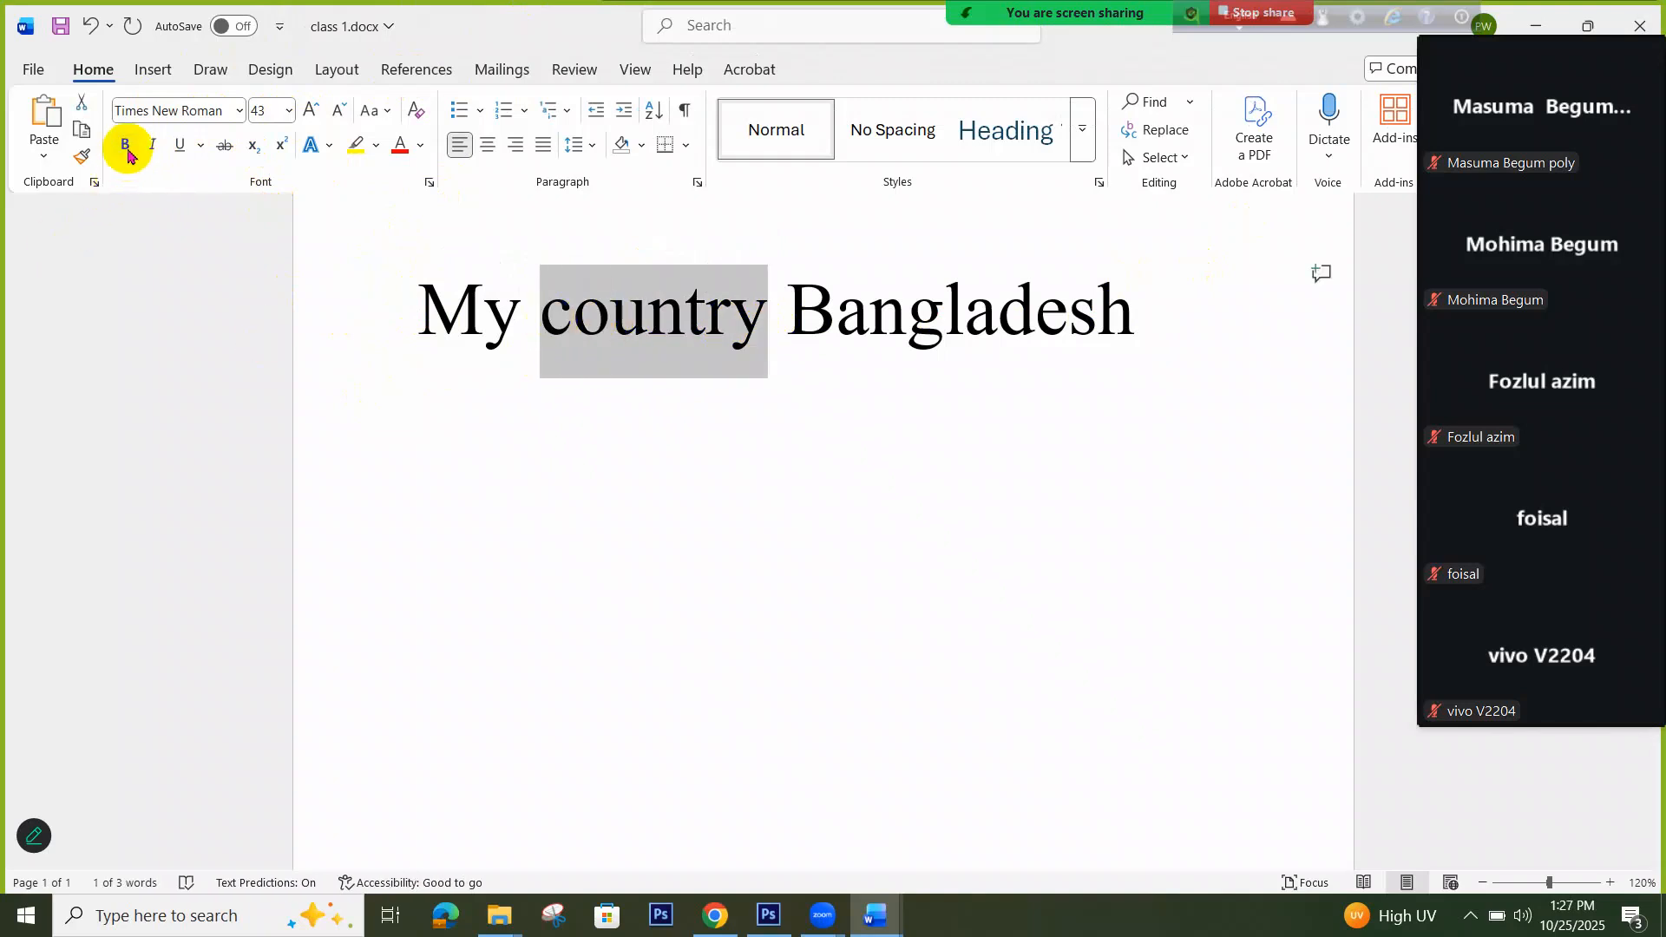
left_click(126, 146)
left_click(825, 502)
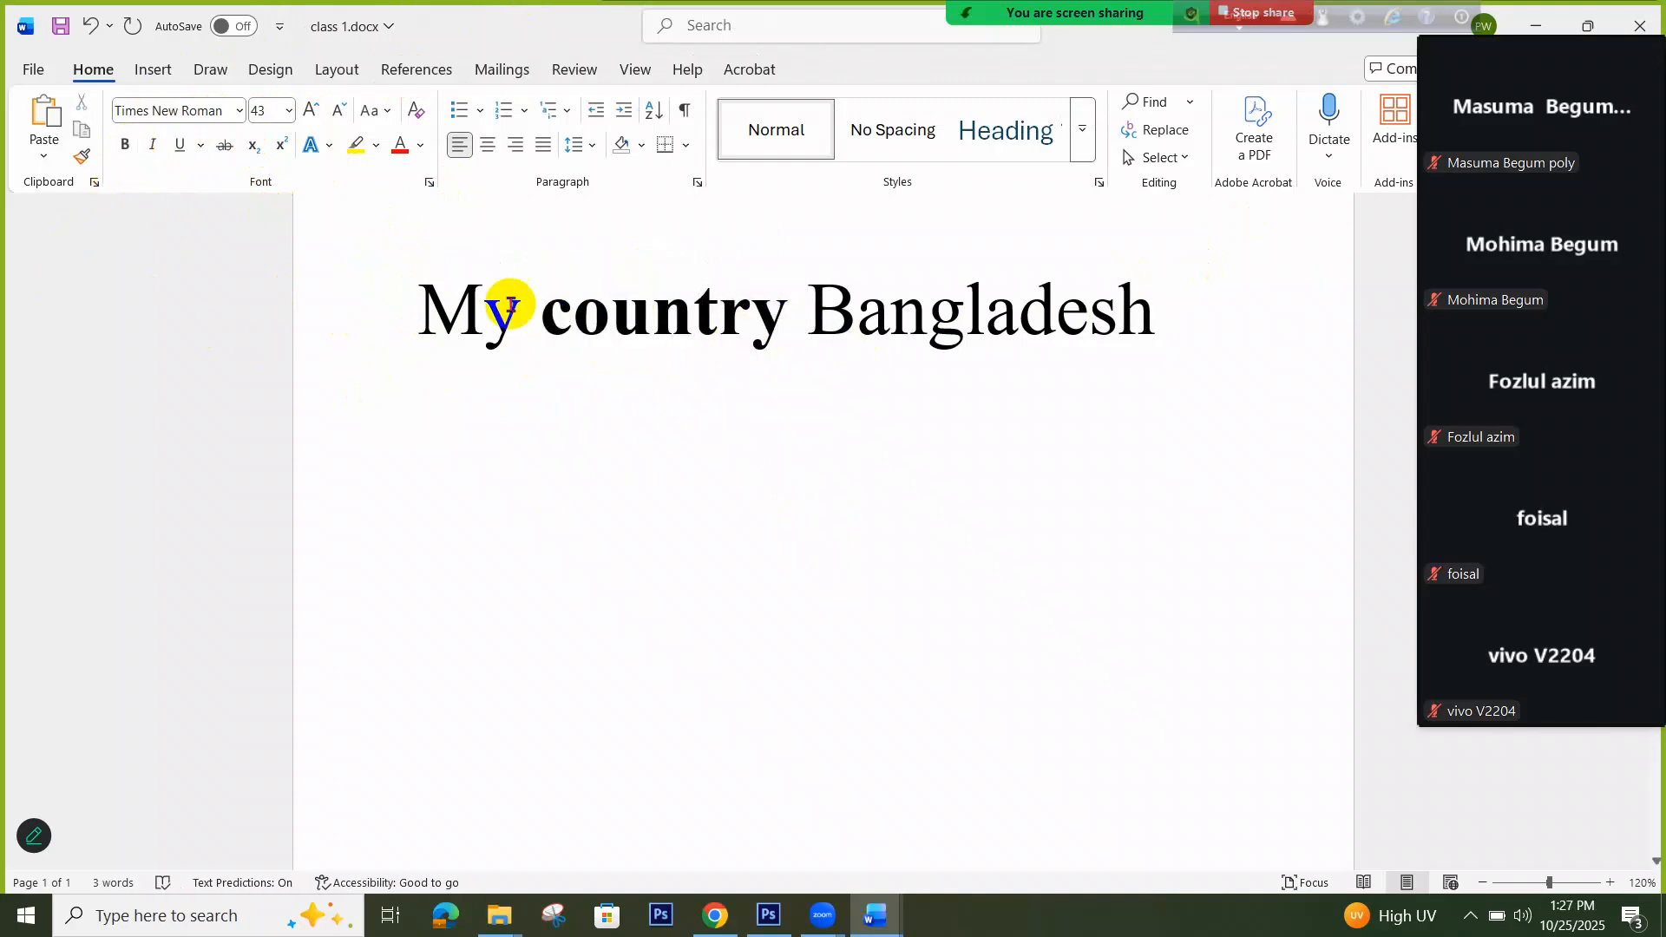
left_click(651, 318)
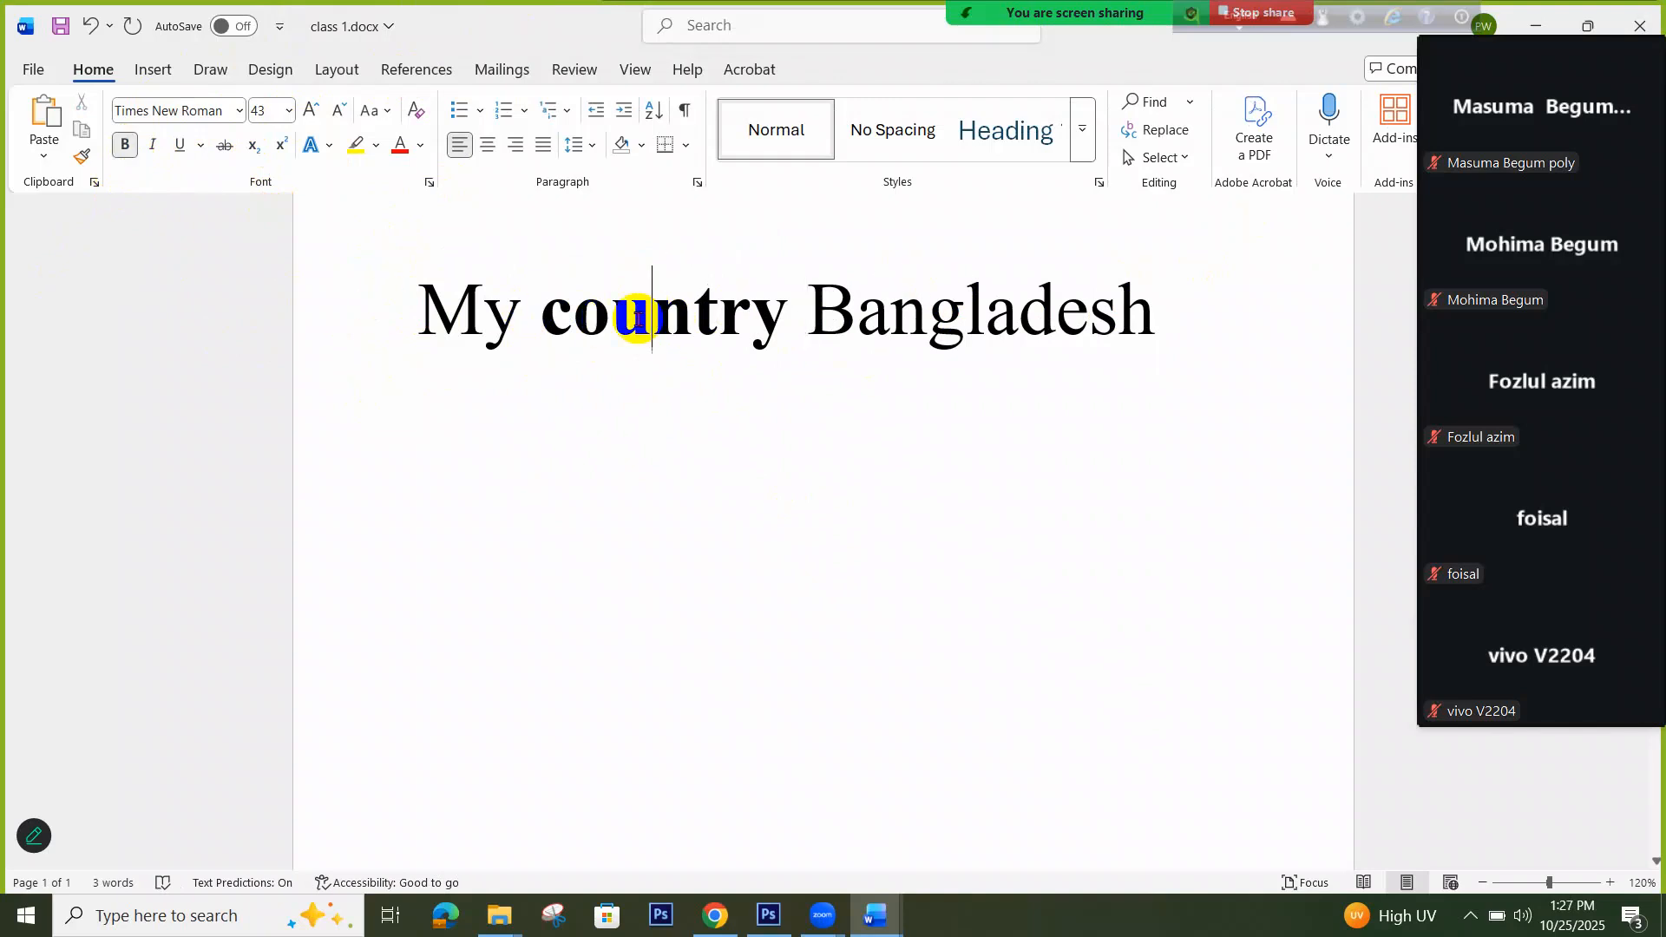
left_click_drag(560, 318, 782, 329)
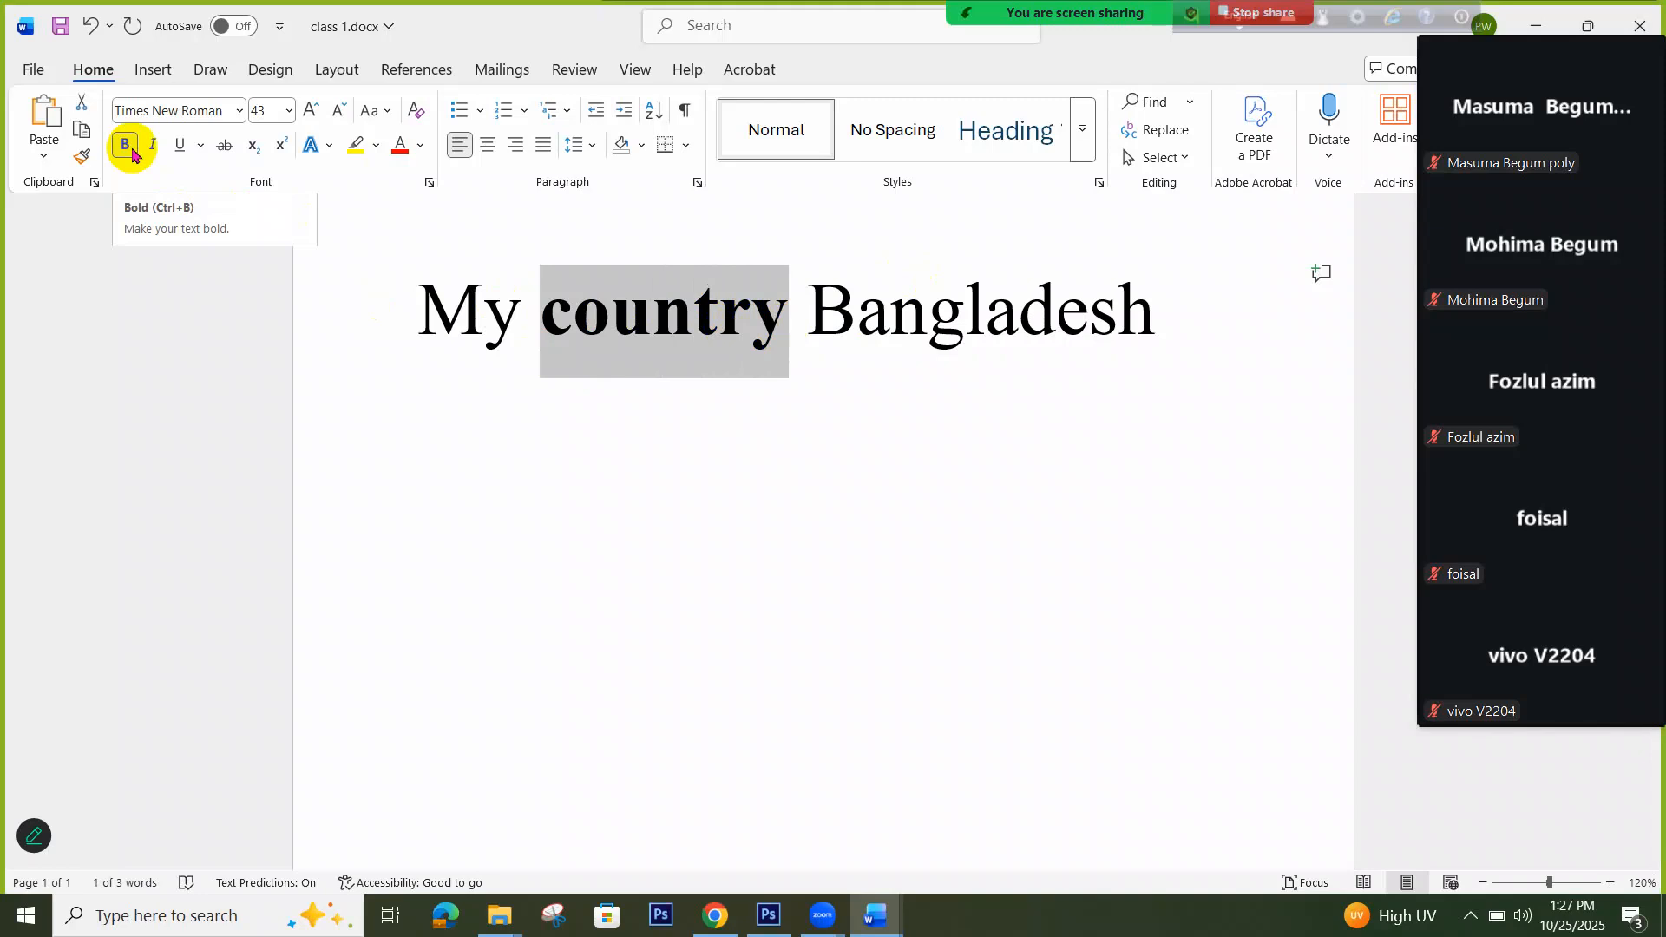
Italicize the word "Bangladesh" and place the cursor inside it to show the Italic state
left_click_drag(1164, 323, 809, 319)
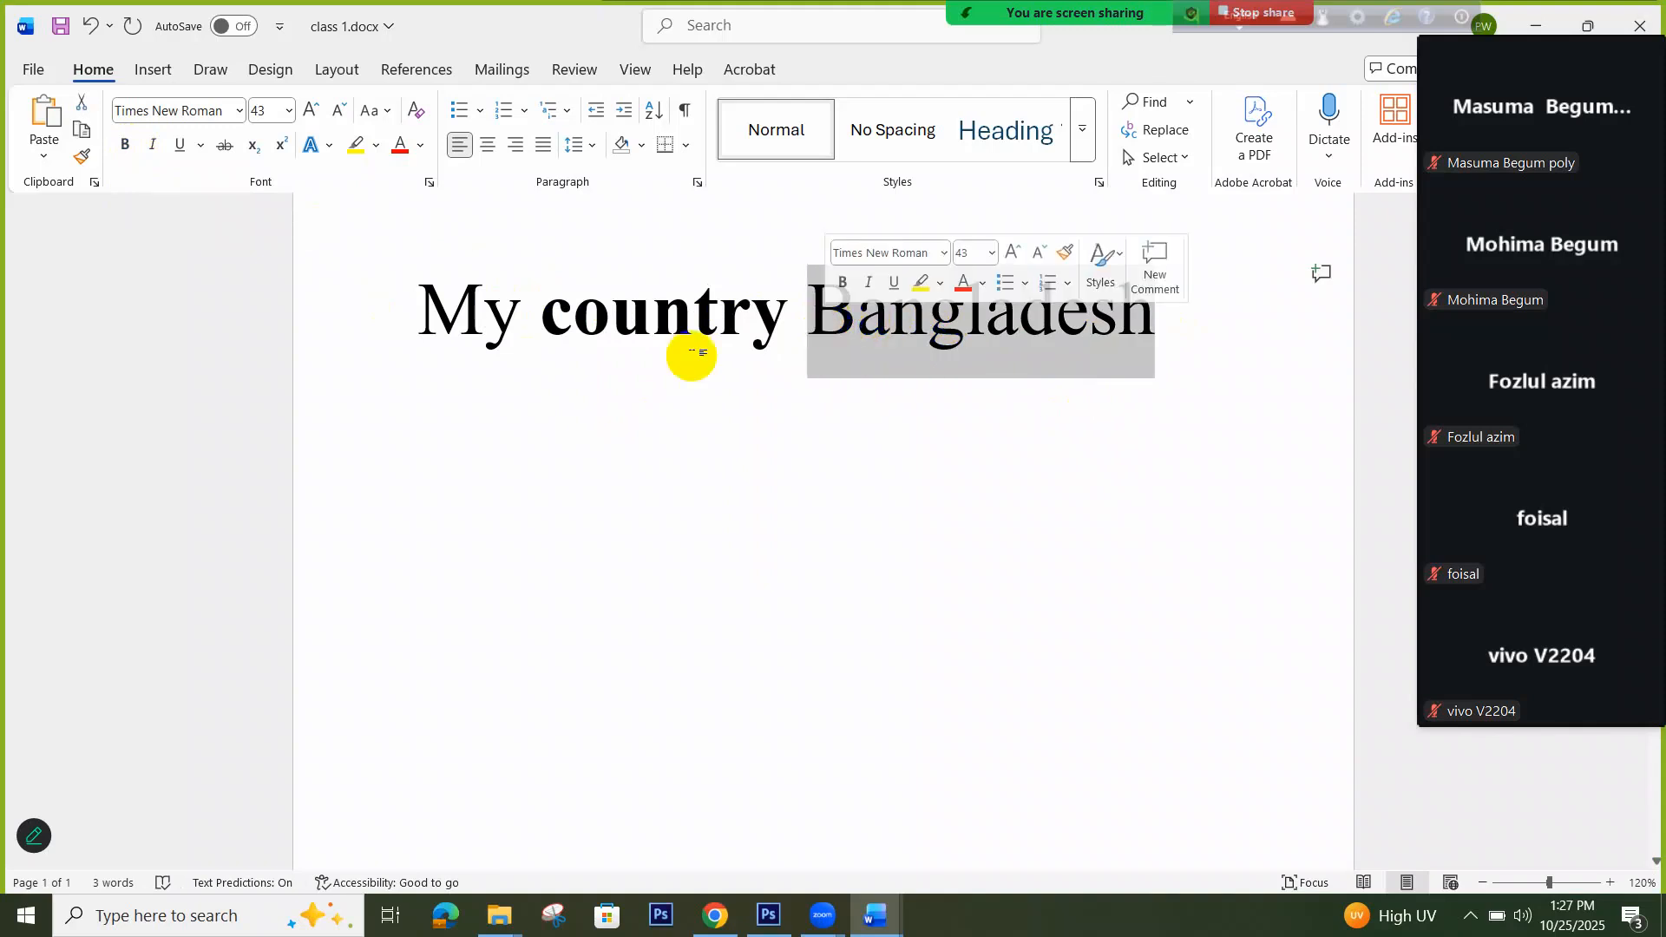
left_click(153, 145)
left_click(789, 382)
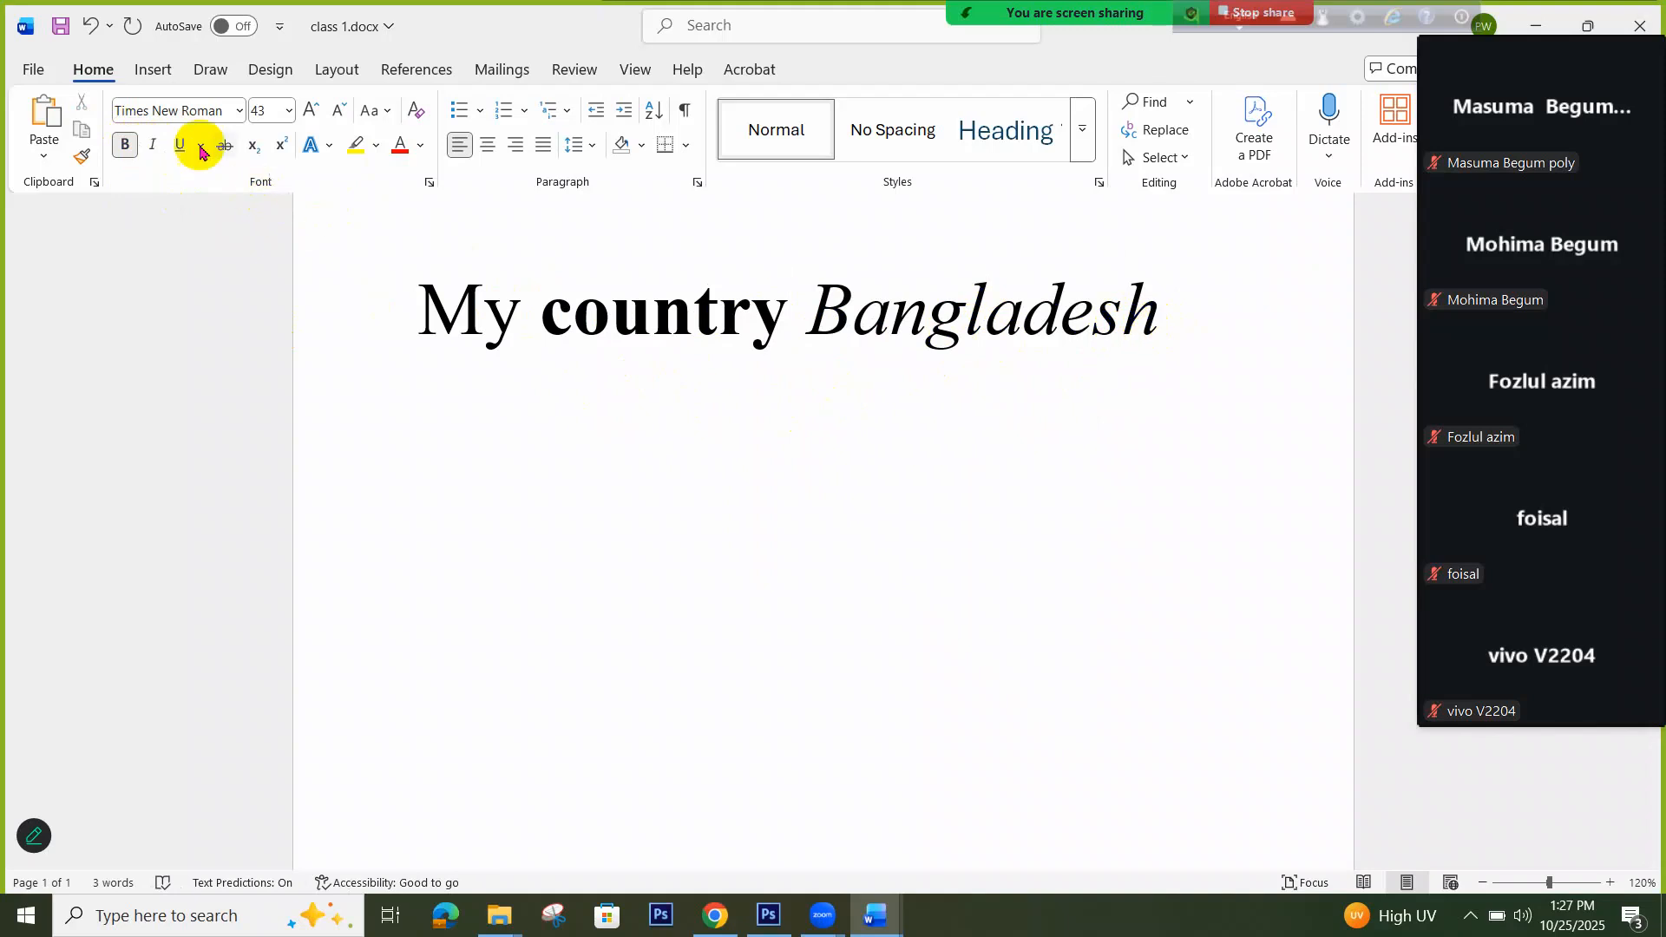
left_click(950, 344)
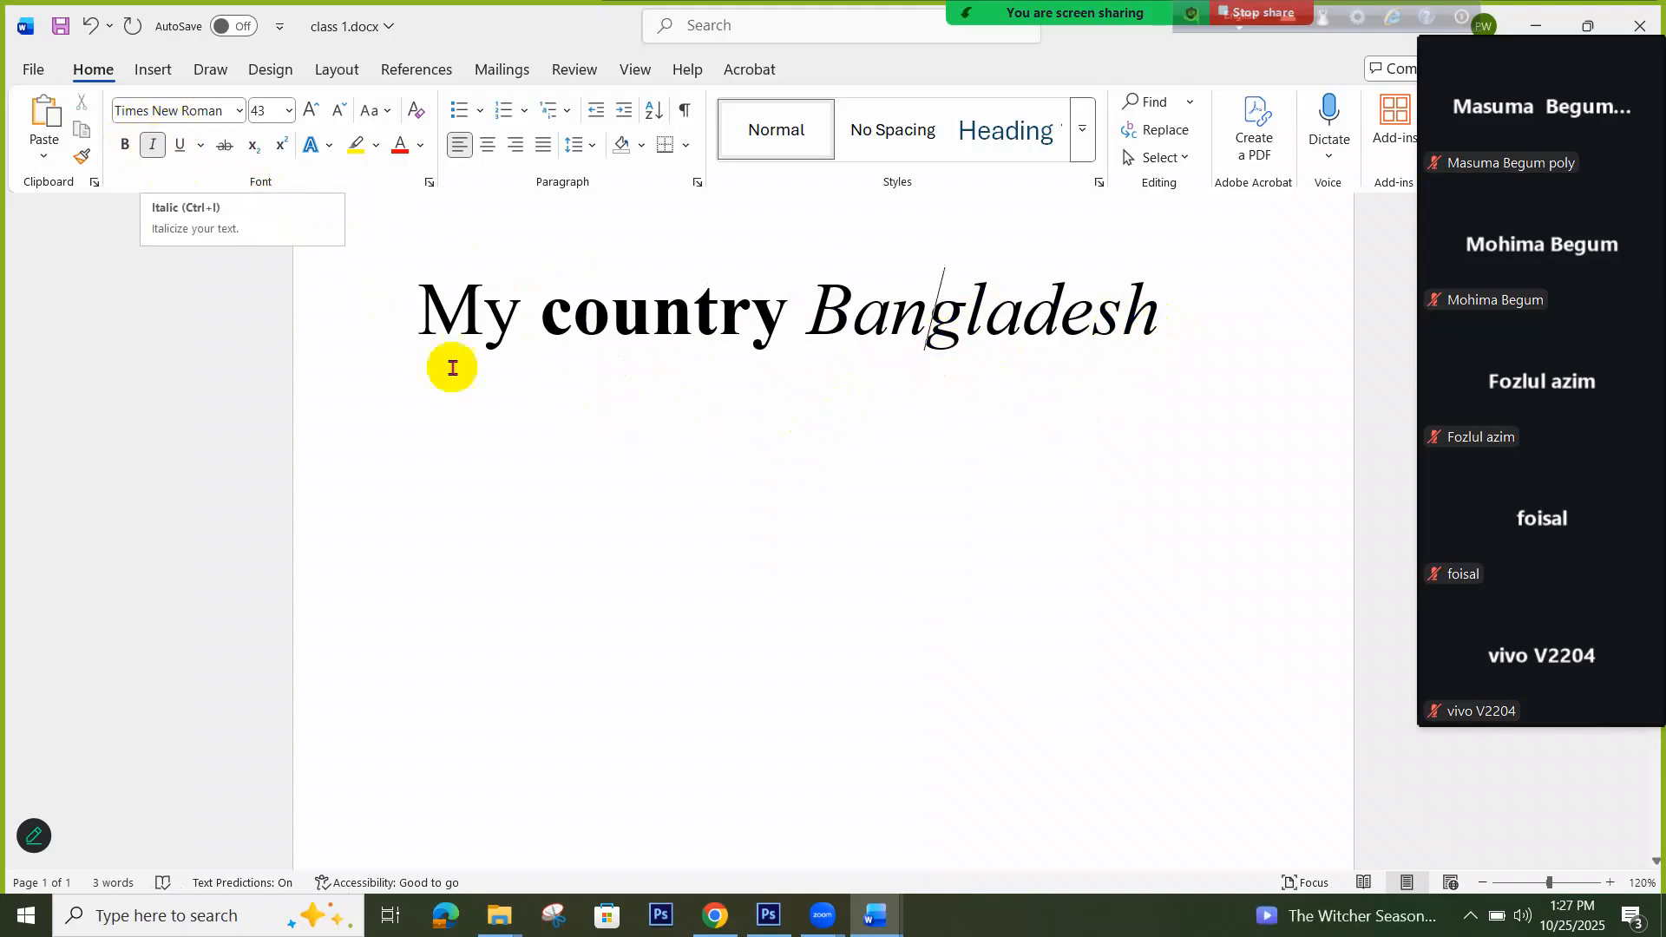
Add the italic test text "fgfgh" after "Bangladesh" and delete it again
left_click(1167, 345)
type("fgfgh")
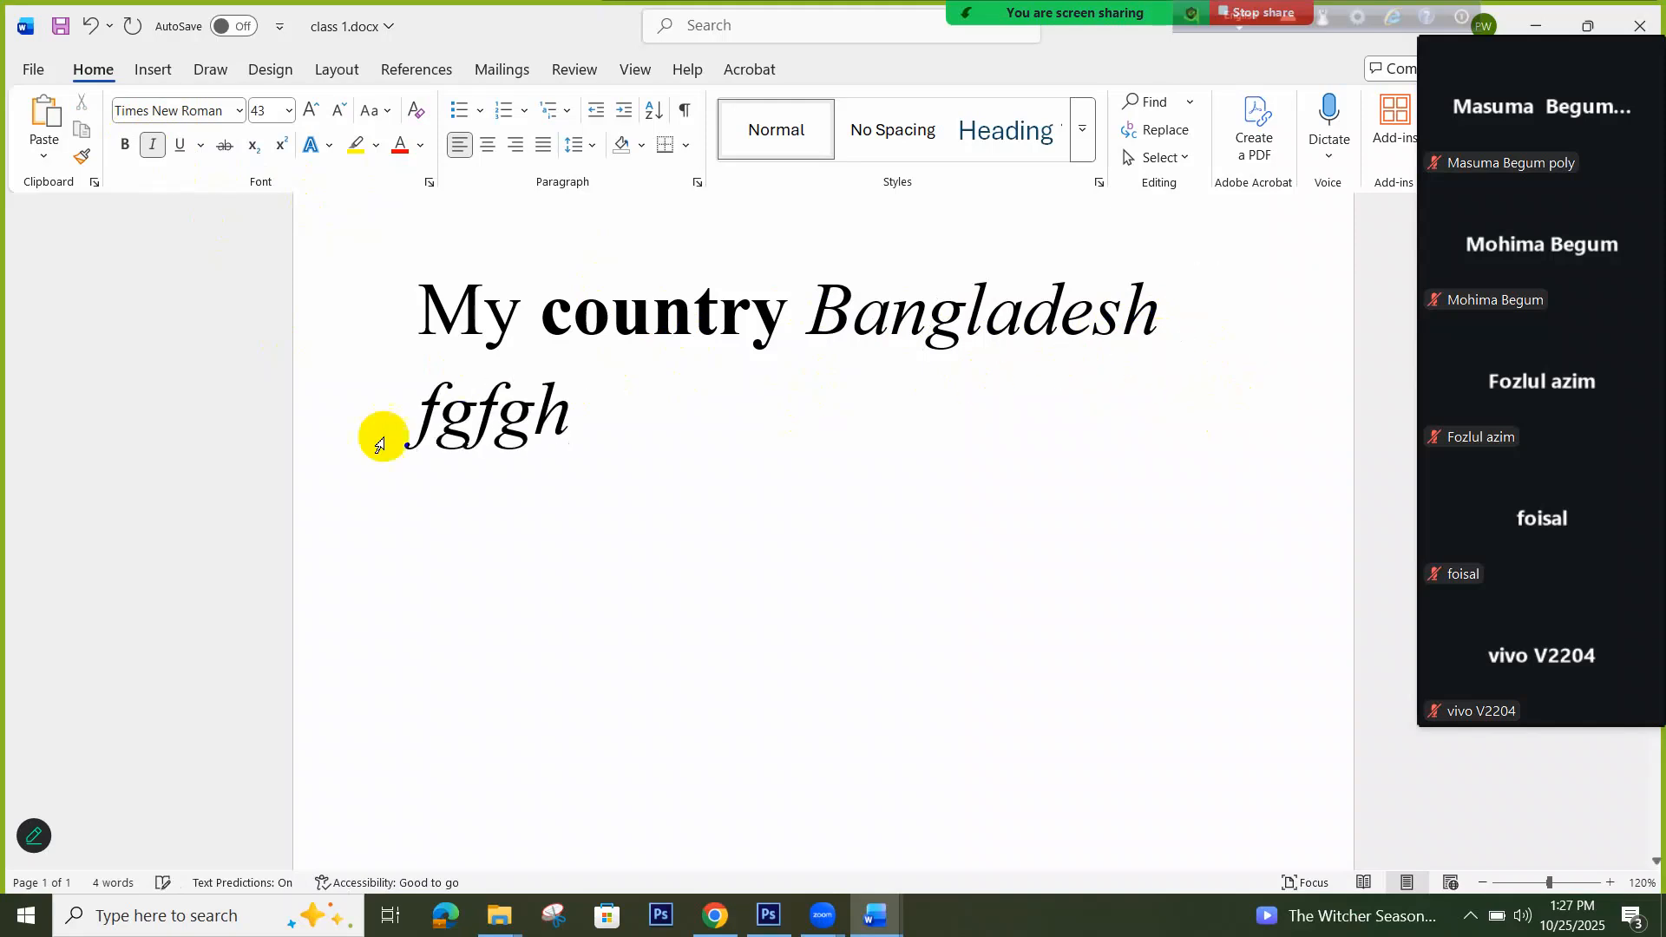
left_click_drag(566, 417, 345, 435)
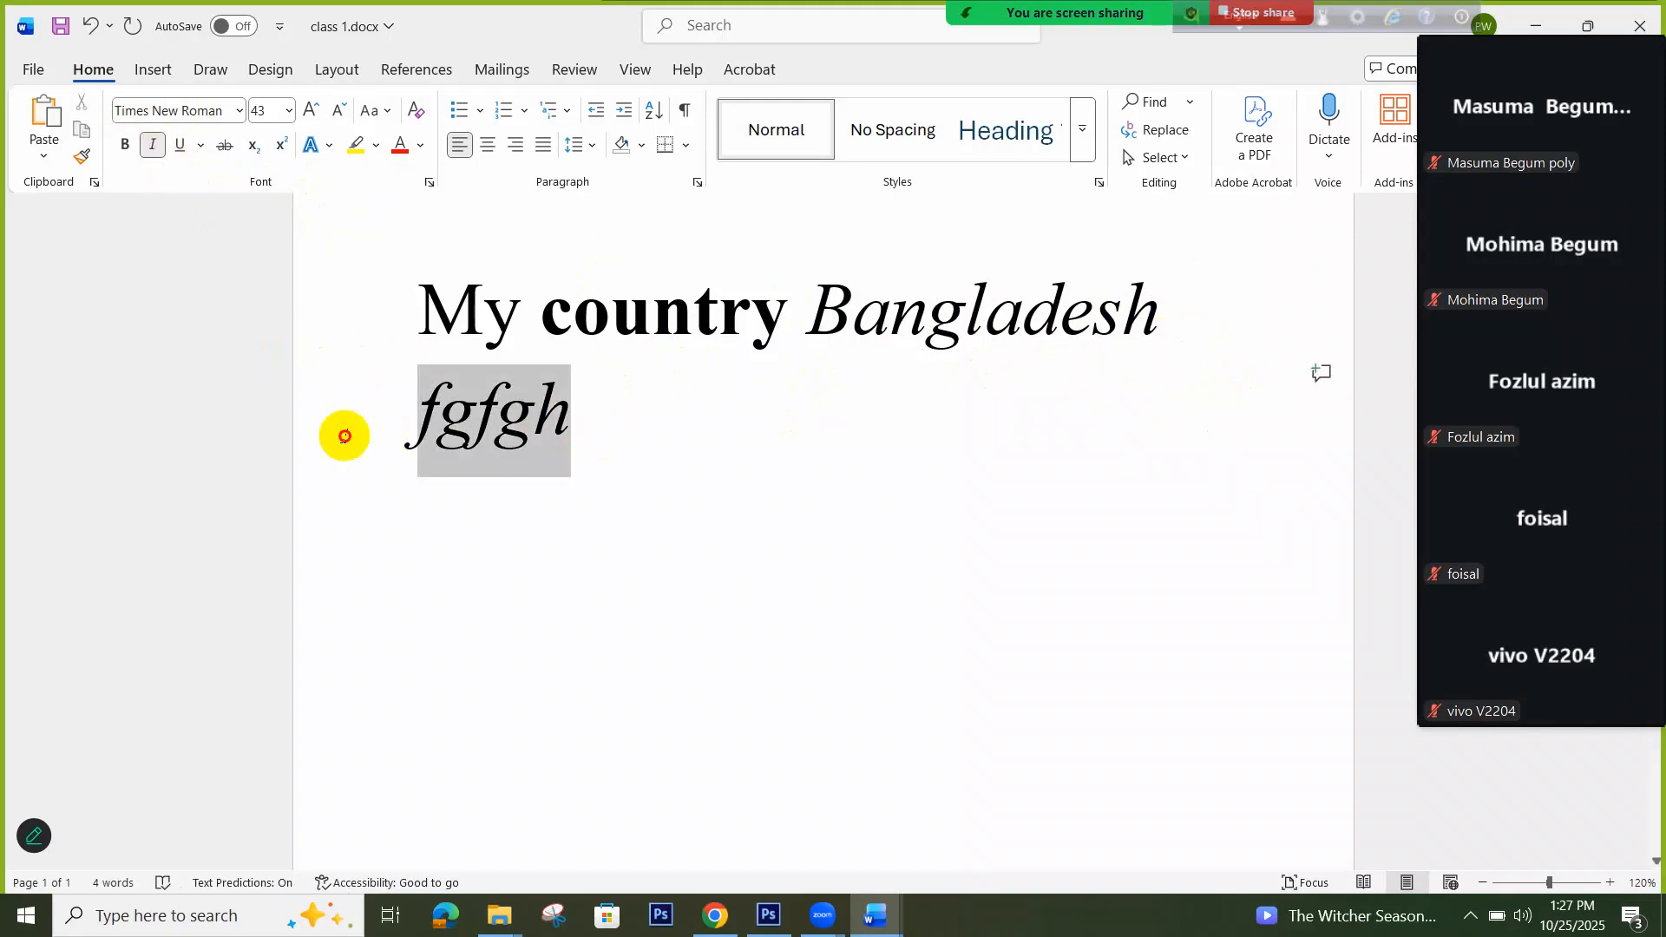
key("BackSpace")
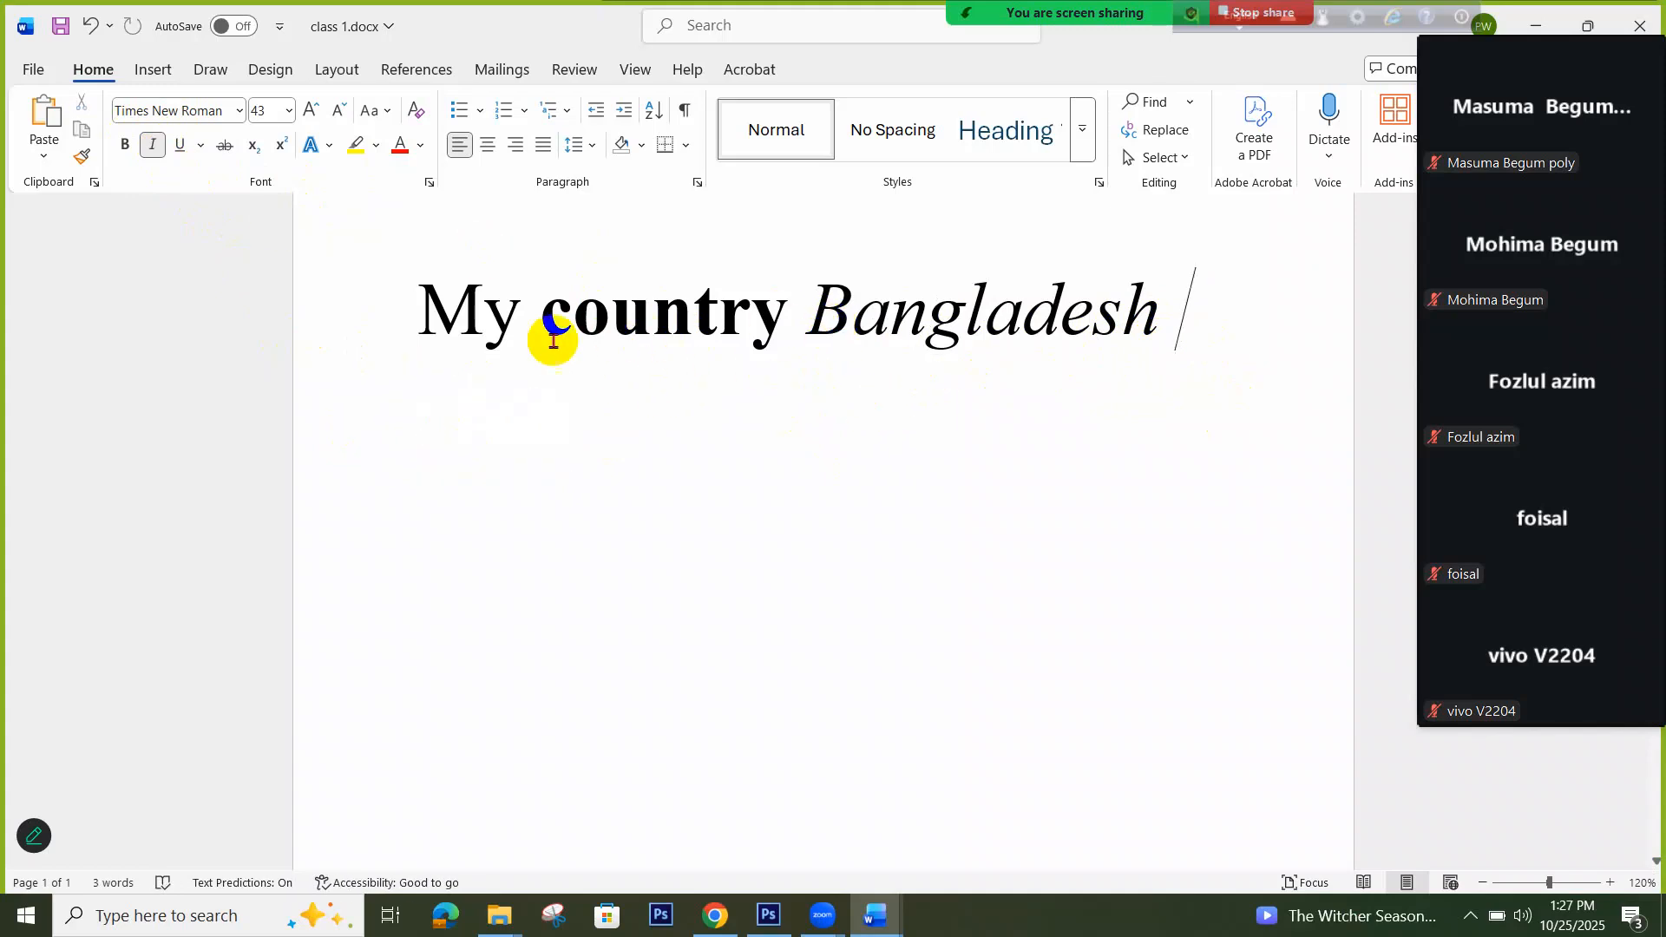
Underline the word "country" and remove its bold formatting
left_click_drag(554, 333, 794, 336)
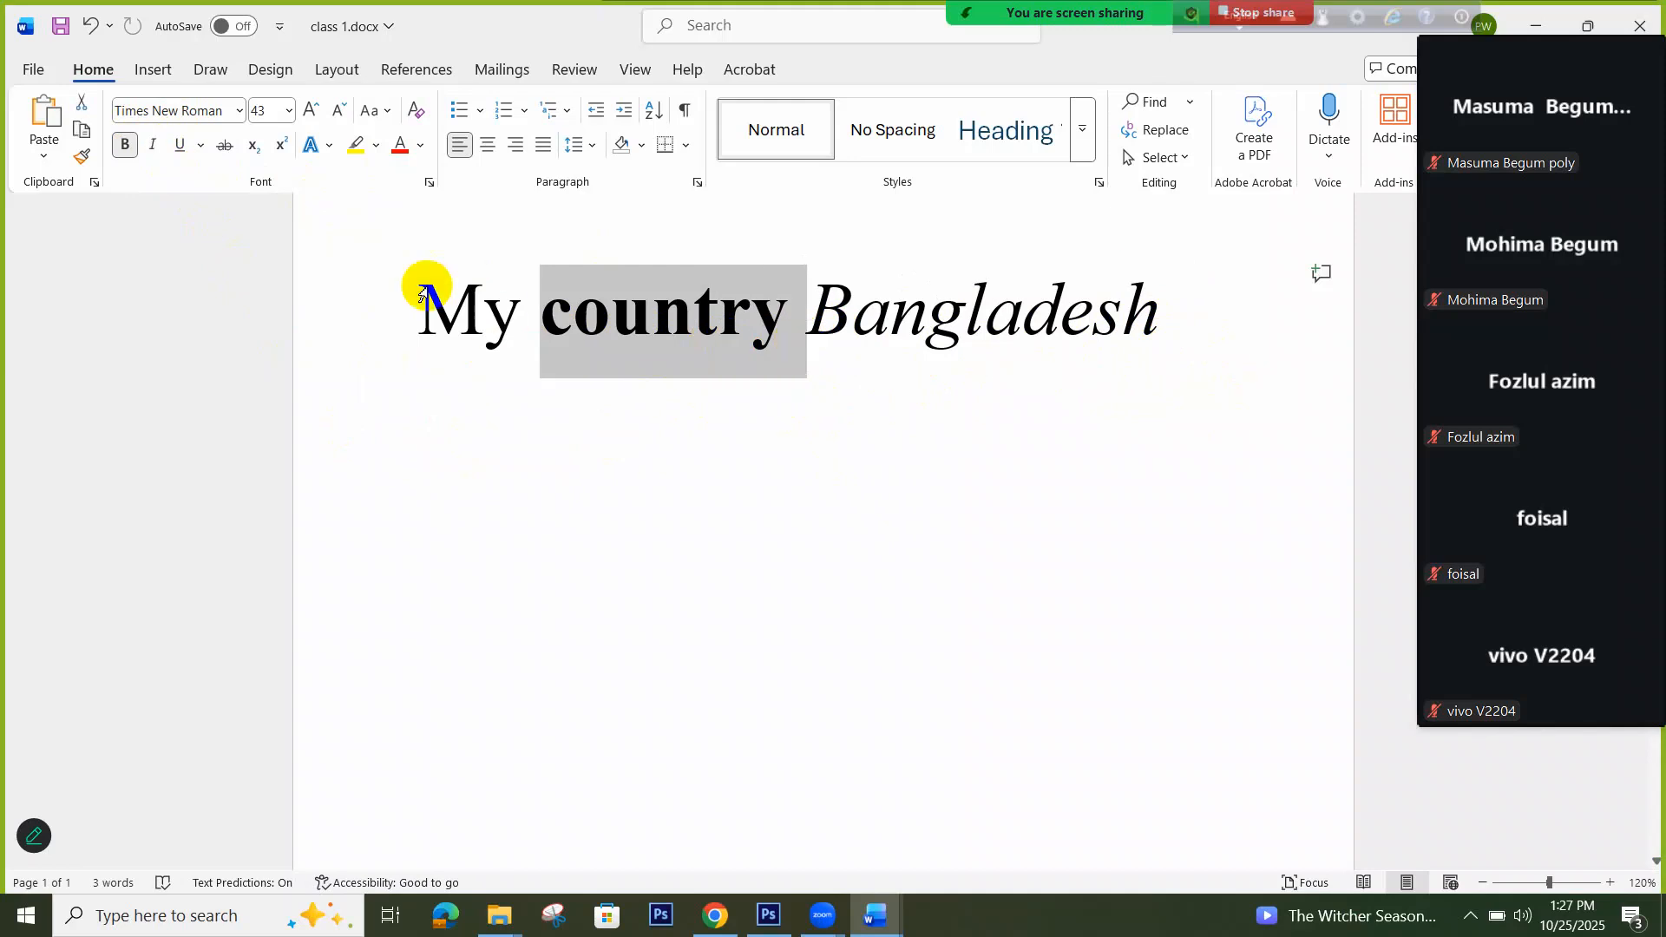
left_click(180, 145)
left_click(781, 508)
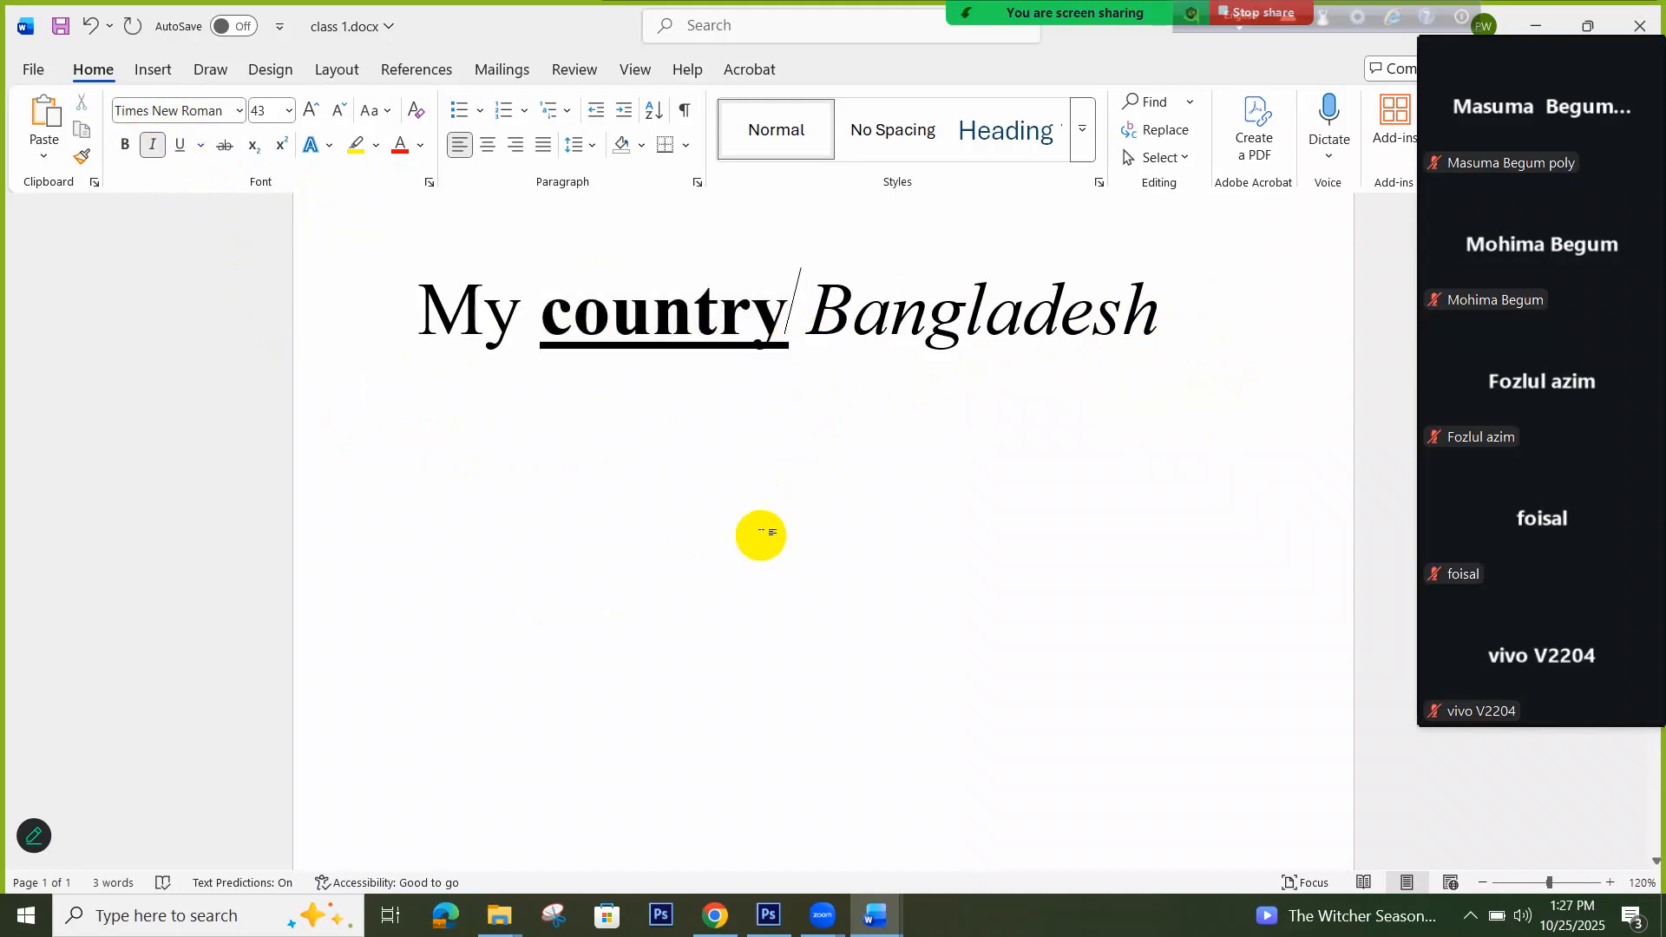
left_click_drag(789, 342, 524, 323)
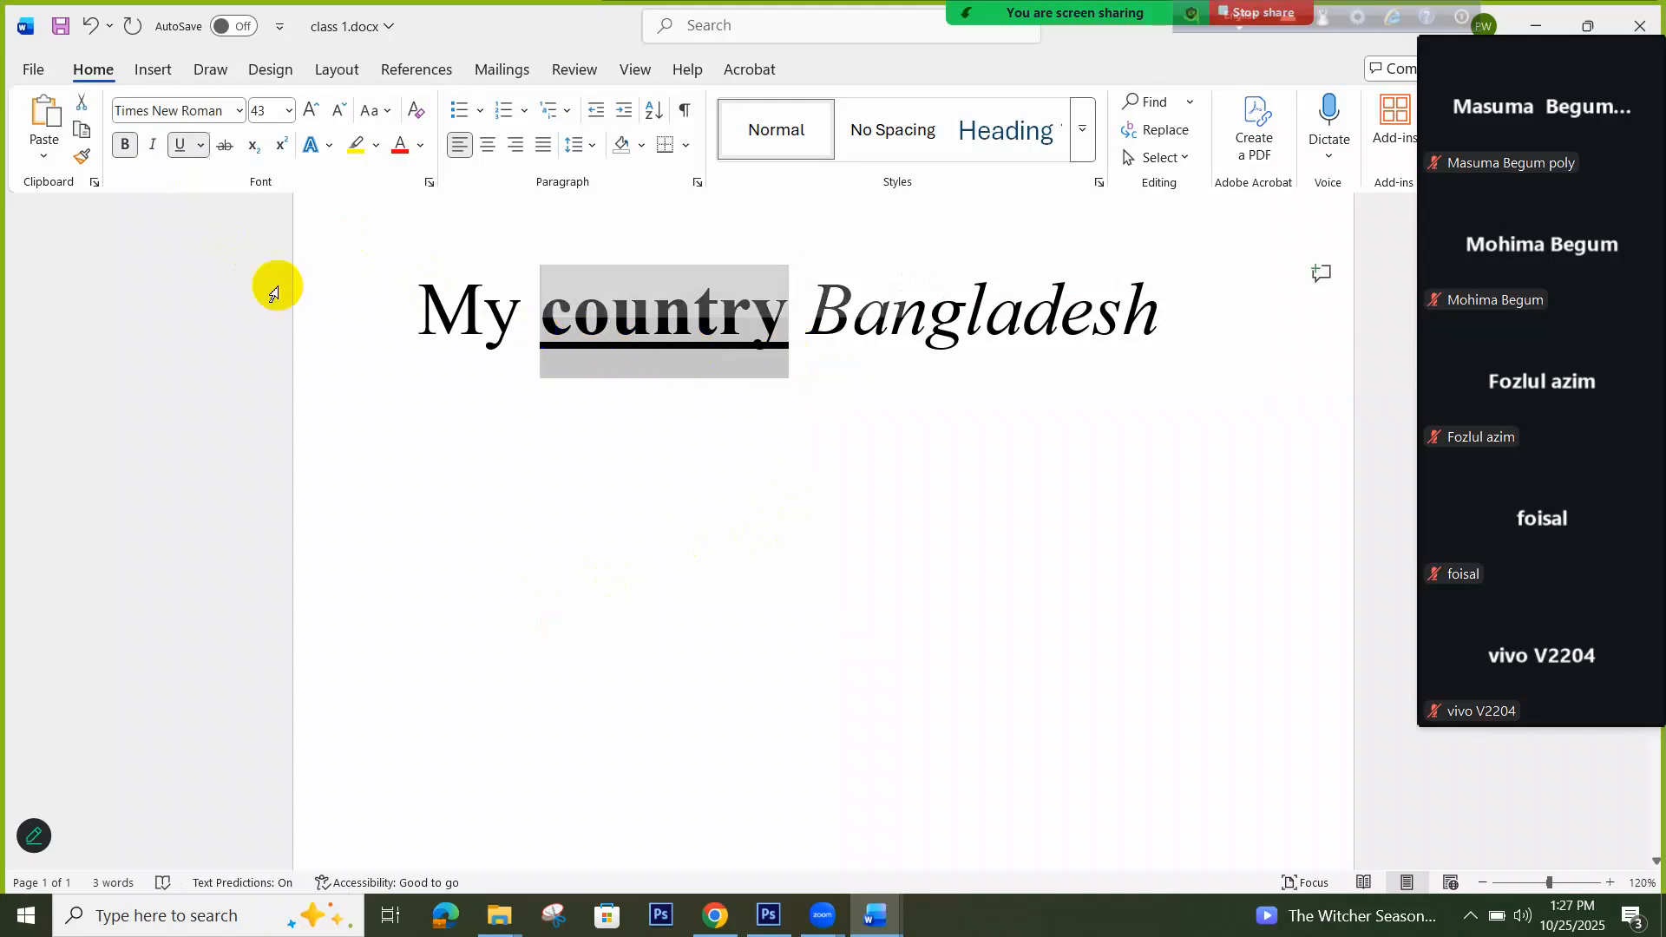
left_click(115, 145)
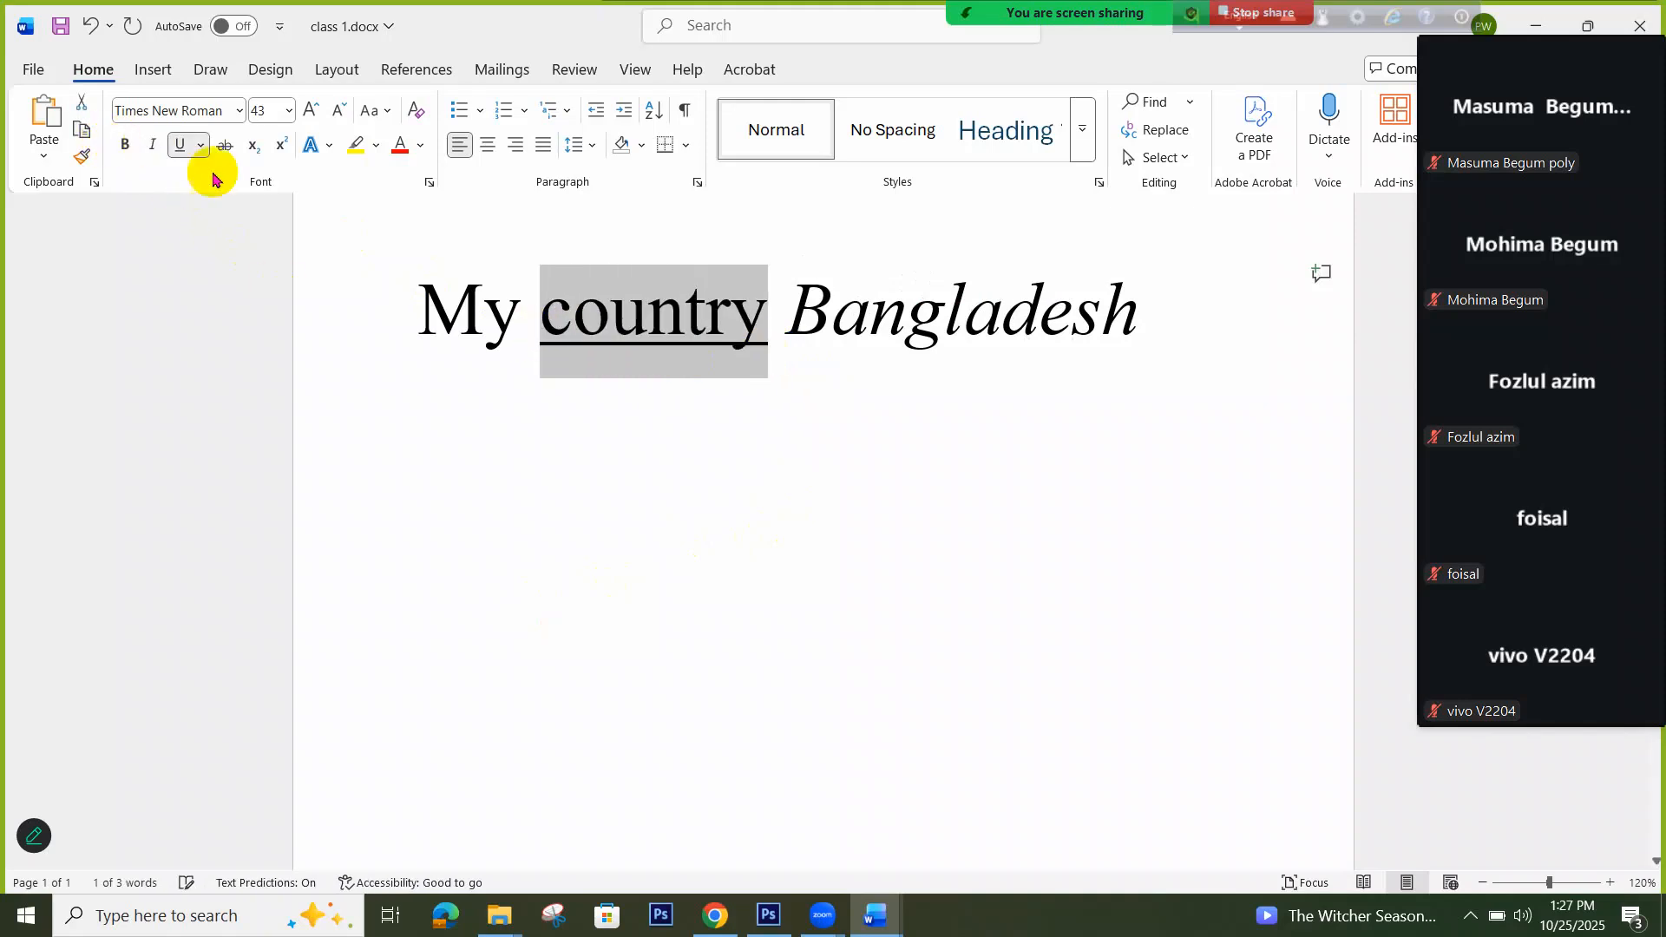
left_click(762, 352)
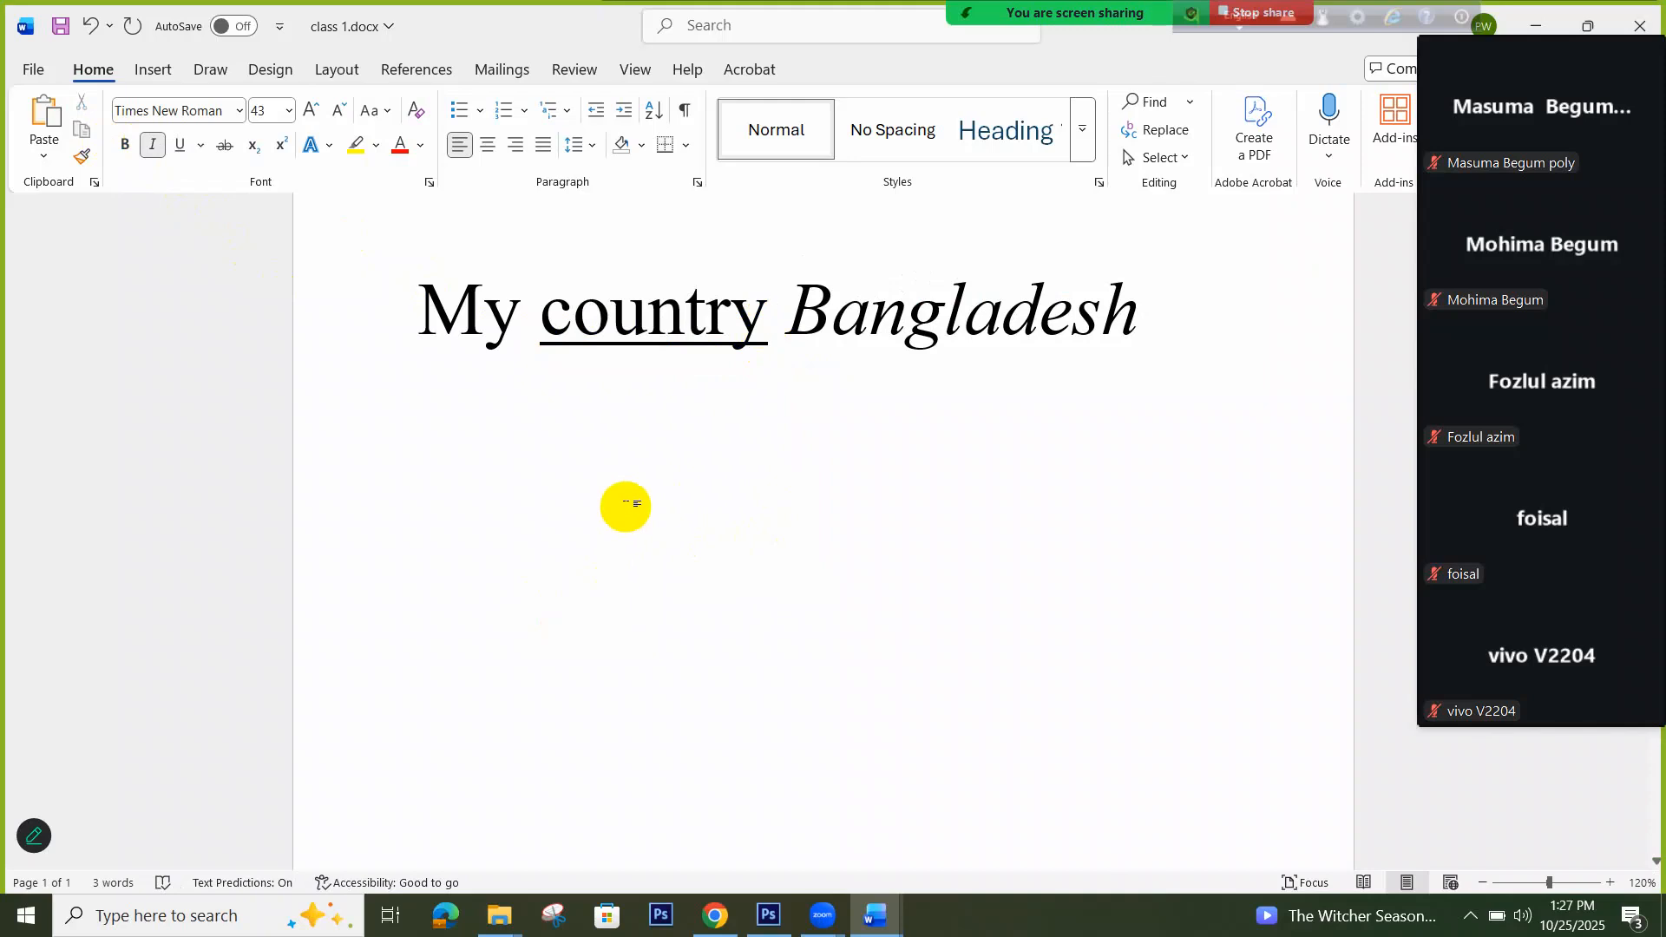
Select "country" to point out its Underline state, and select back across the line from "Bangladesh"
left_click(768, 337)
left_click_drag(767, 338, 569, 321)
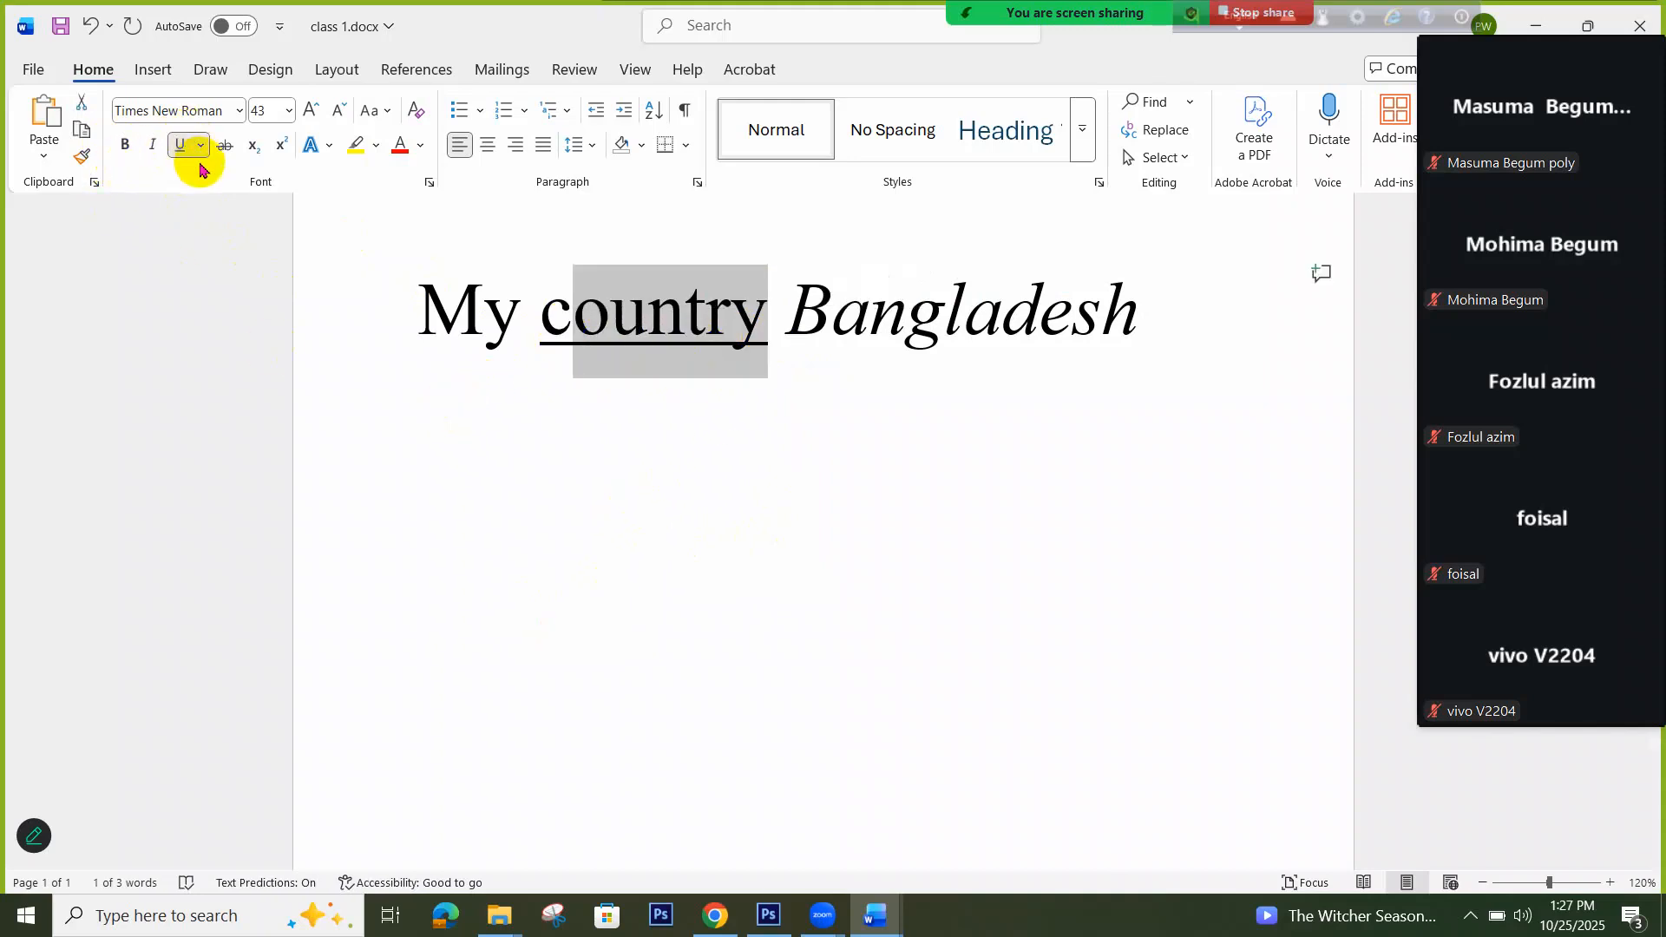
left_click(1114, 334)
left_click_drag(1153, 312, 562, 313)
left_click(531, 327)
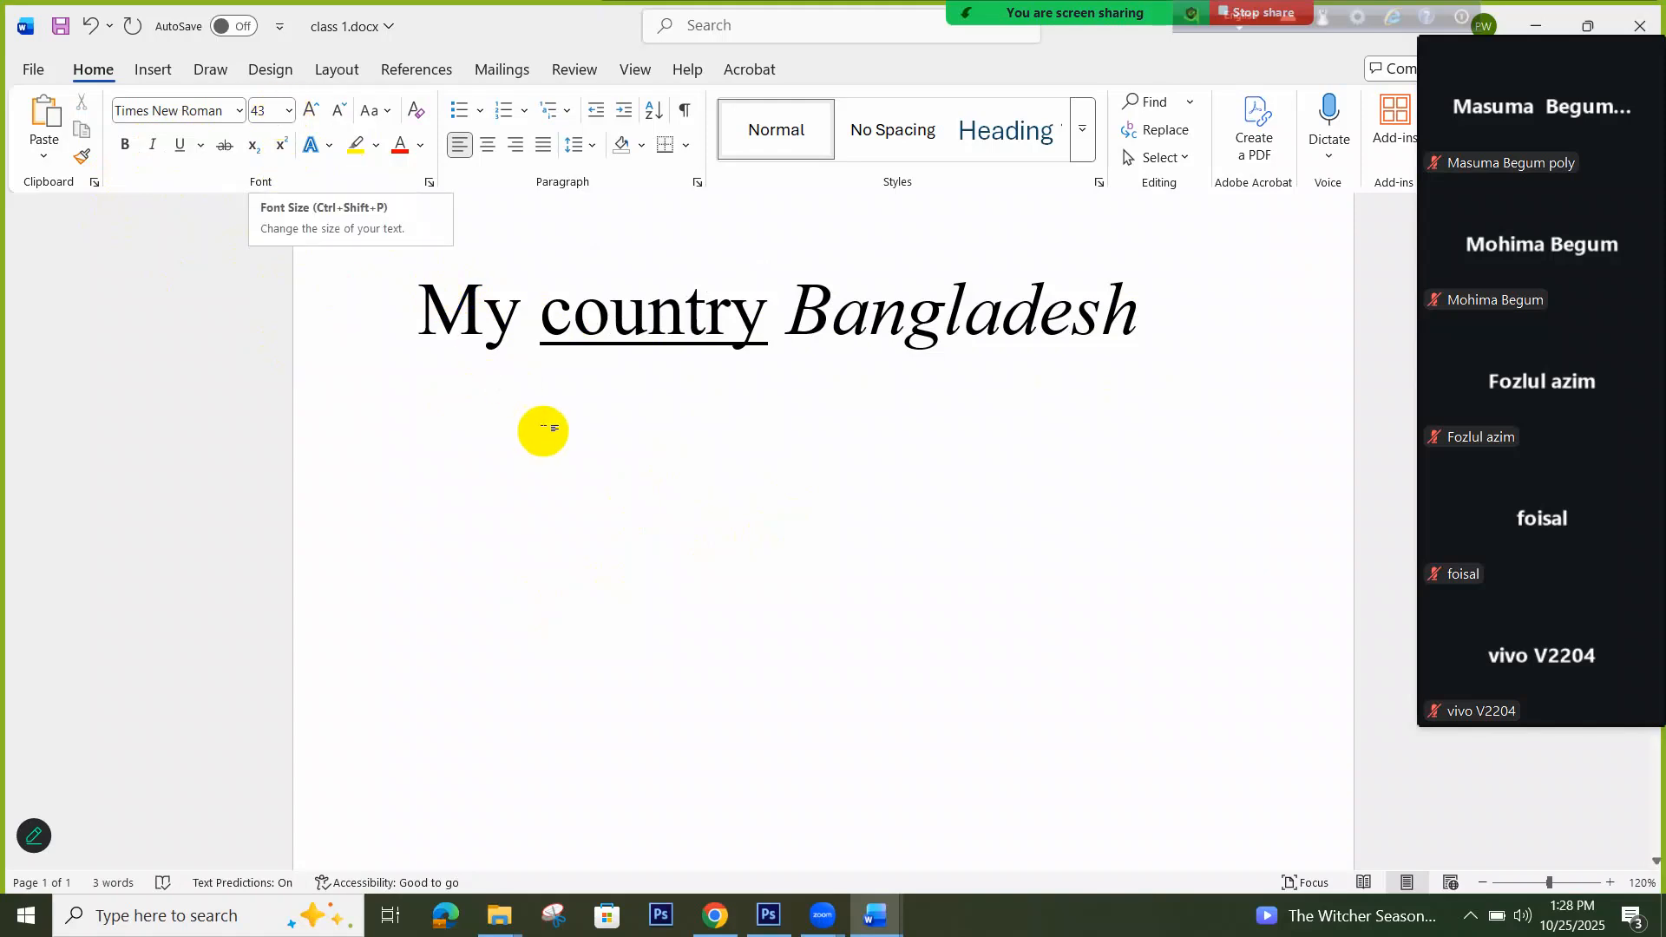
Set the font size of the whole line "My country Bangladesh" to 22
left_click_drag(441, 311, 999, 373)
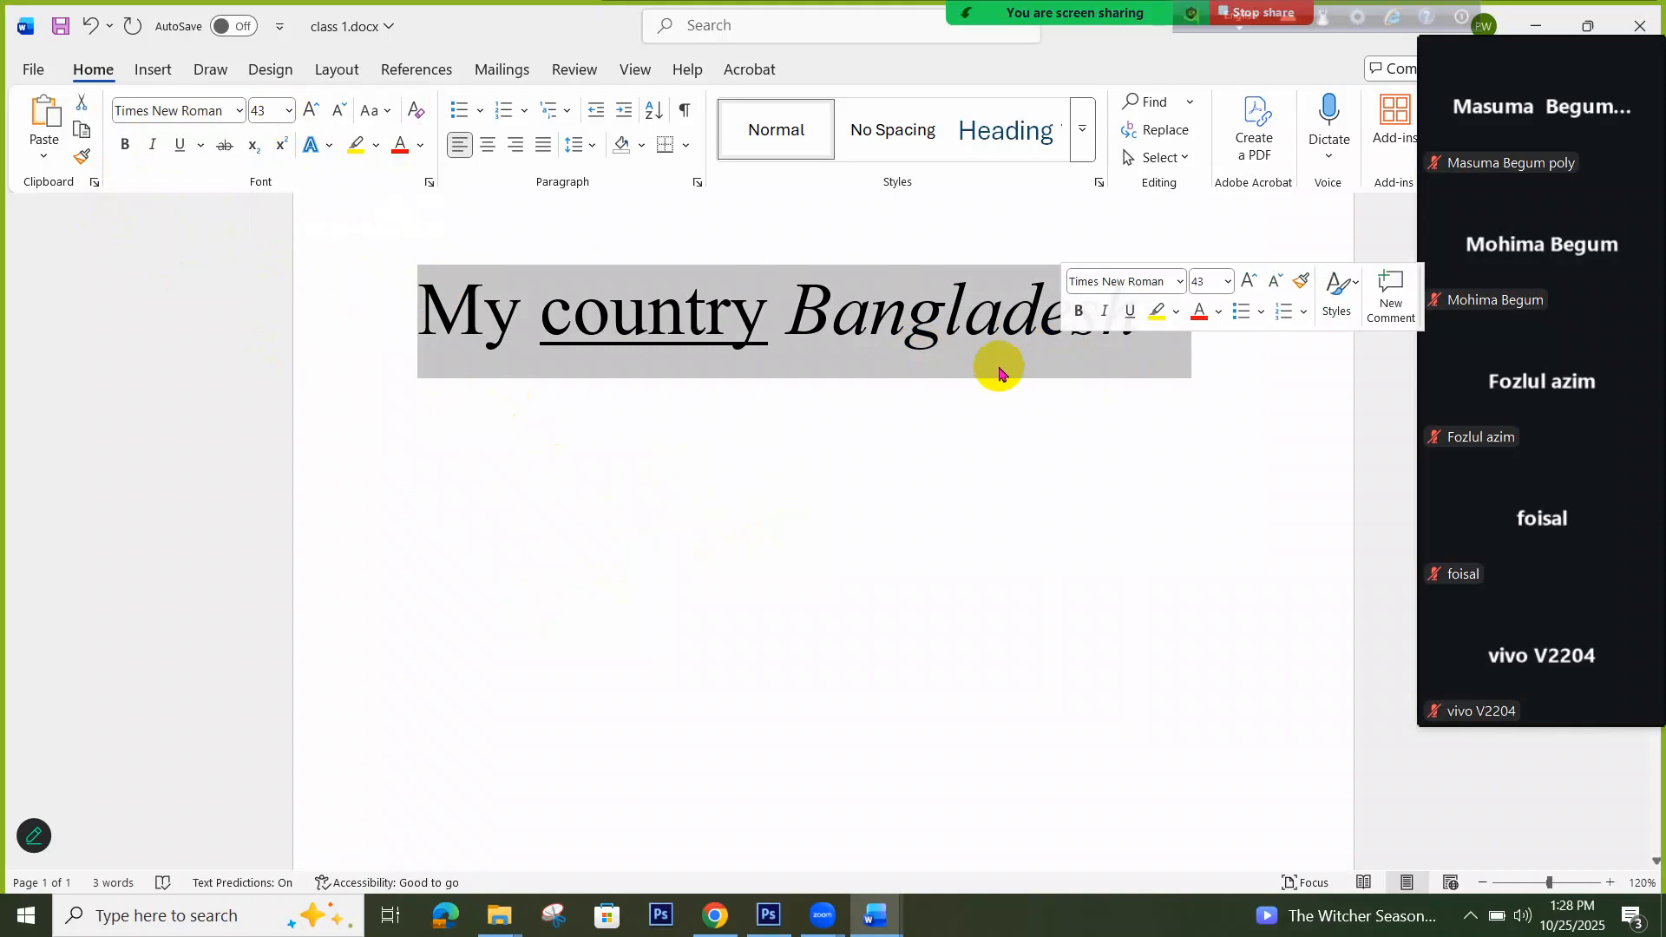
left_click(289, 122)
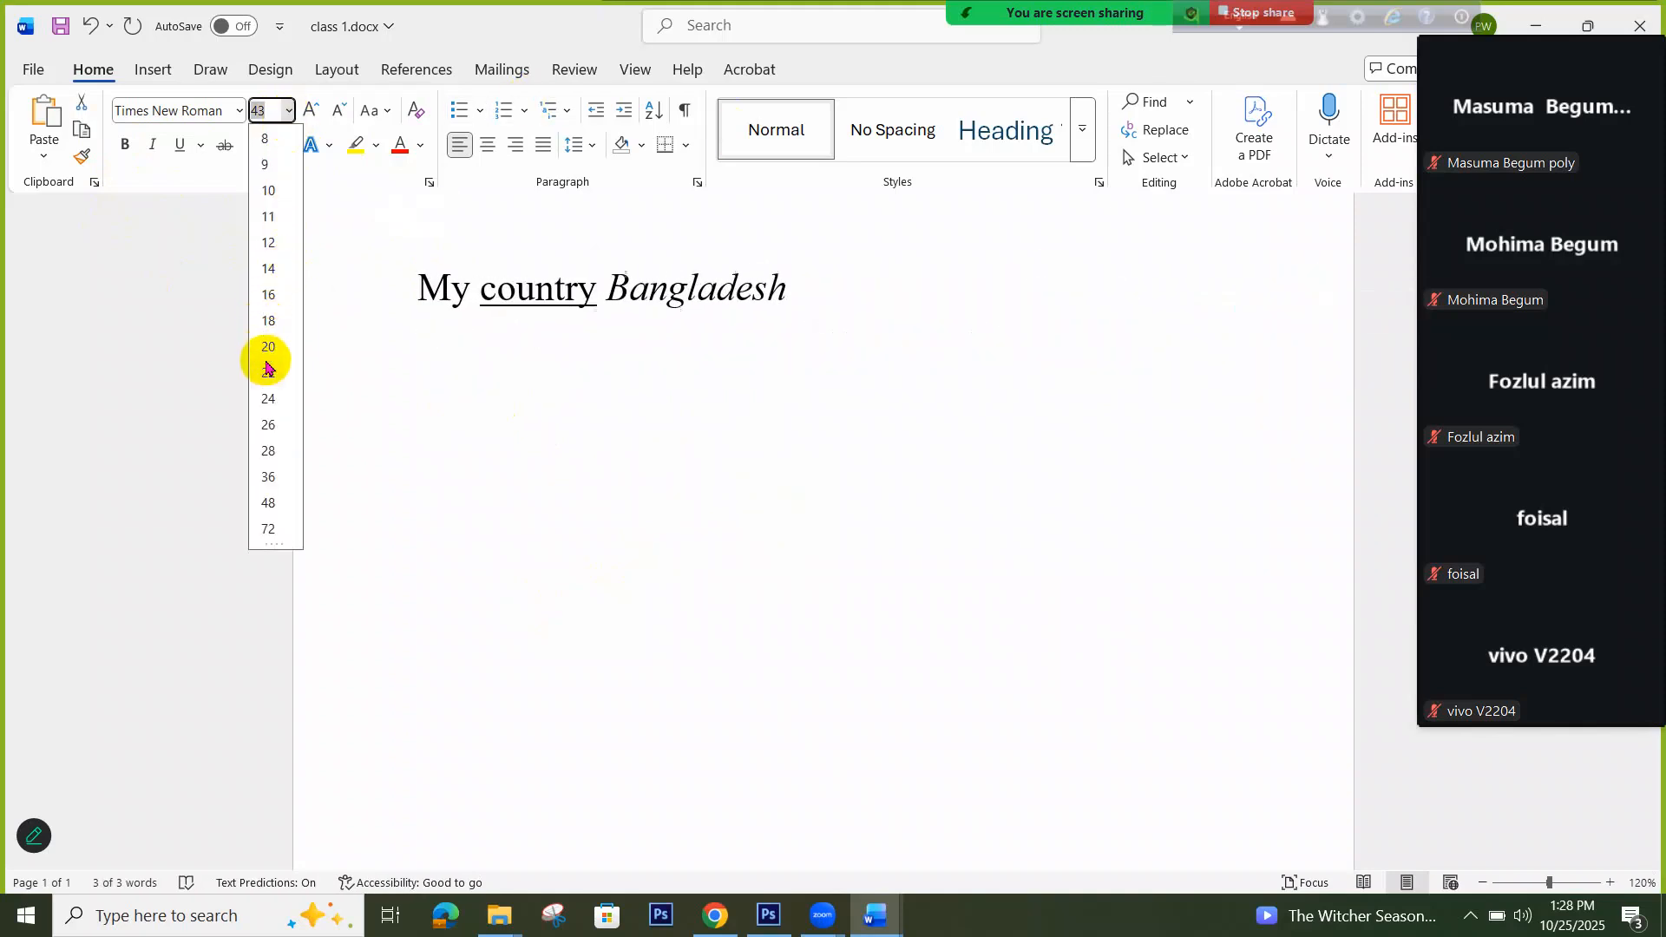
key("Escape")
type("22")
key("Return")
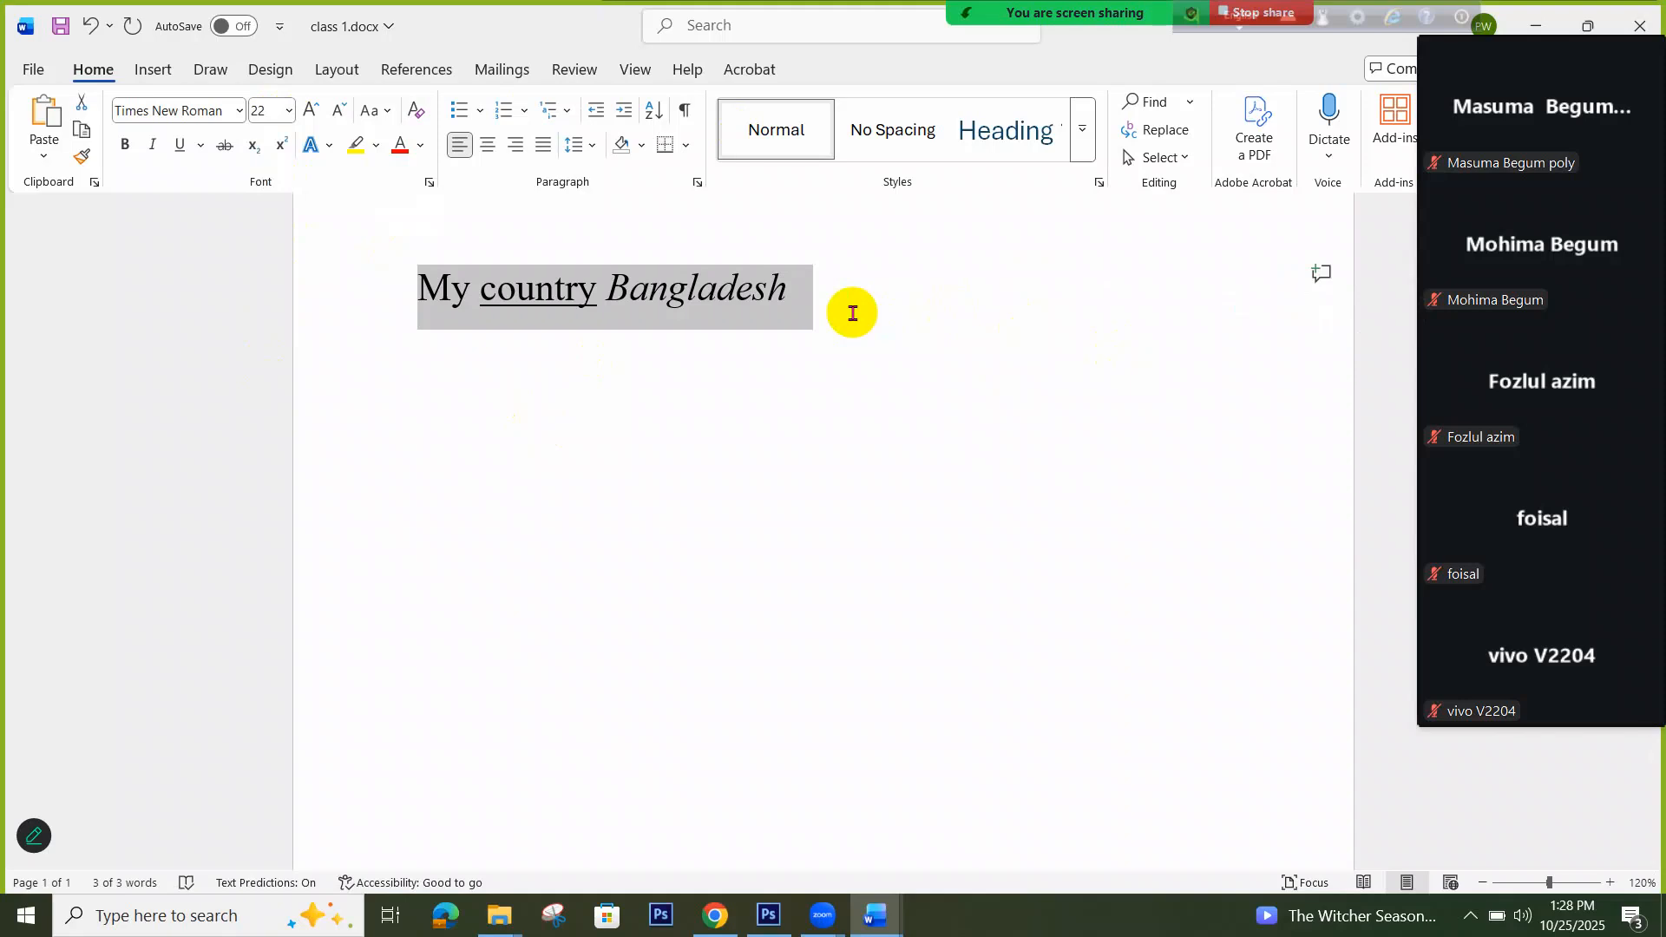
Enlarge the selected line's font size in one-point increments to 26
scroll(852, 312, "down", 2, "ctrl")
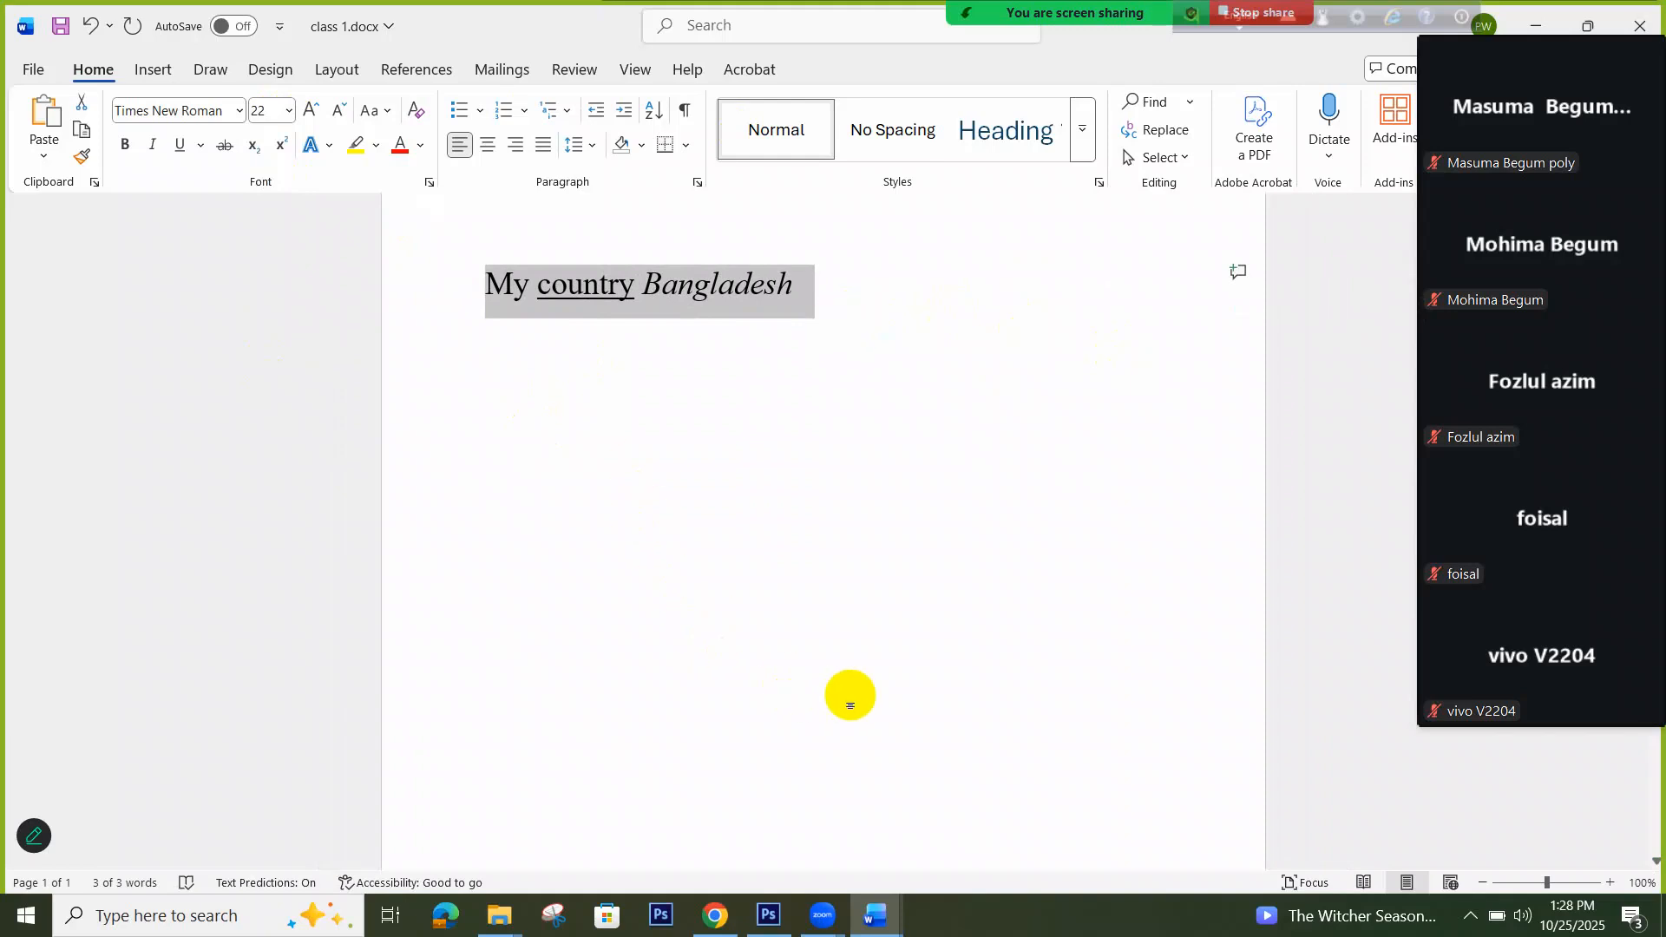
key("ctrl+bracketright")
key("ctrl+bracketright")
key("ctrl+bracketright")
key("ctrl+bracketright")
key("ctrl+bracketright")
key("ctrl+bracketright")
key("ctrl+bracketright")
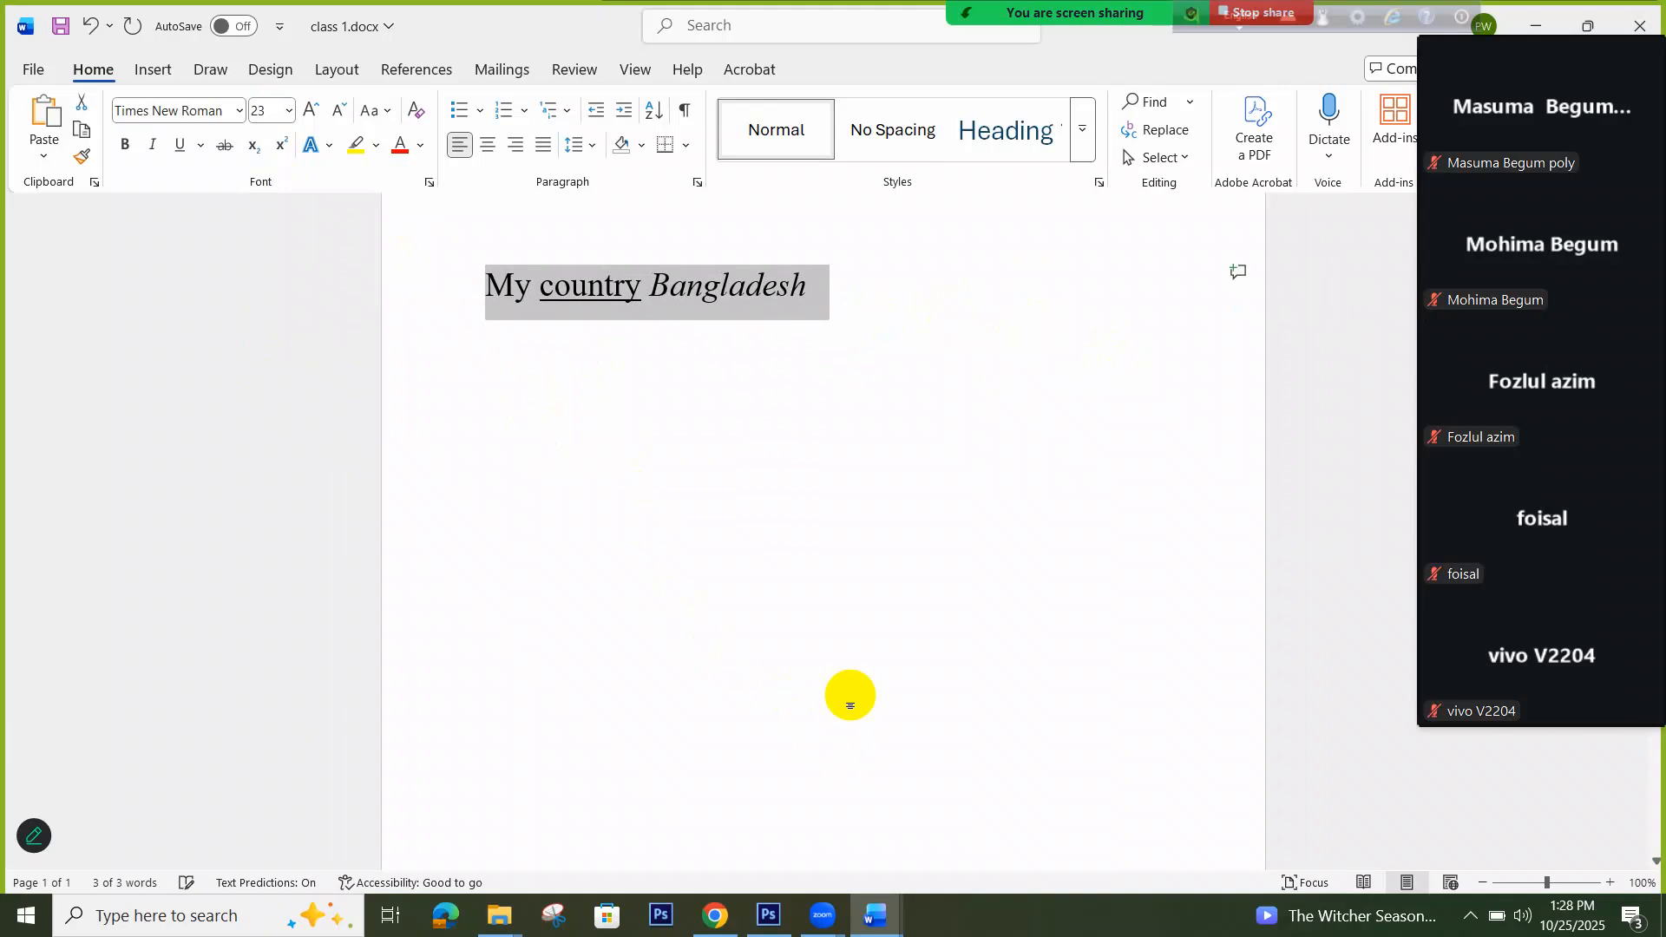
key("ctrl+bracketleft")
key("ctrl+bracketleft")
key("ctrl+bracketleft")
key("ctrl+bracketleft")
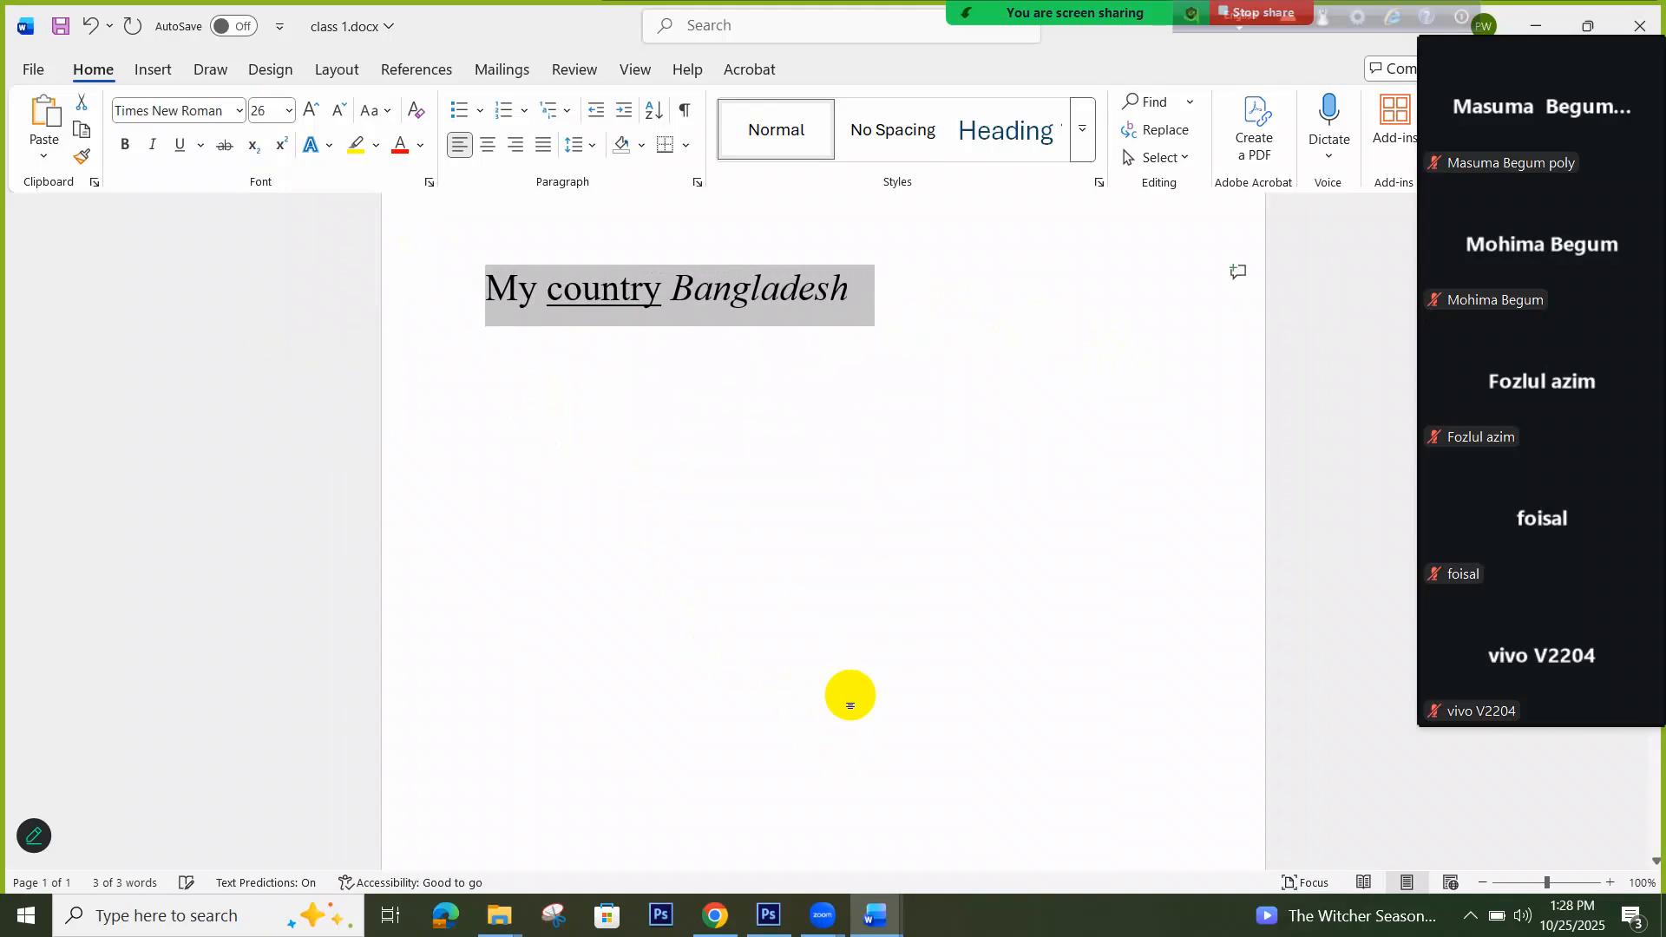
Shrink the selected line's font size in one-point decrements to 13
key("ctrl+bracketleft")
key("ctrl+bracketleft")
key("ctrl+bracketleft")
key("ctrl+bracketleft")
key("ctrl+bracketleft")
key("ctrl+bracketleft")
key("ctrl+bracketleft")
key("ctrl+bracketleft")
key("ctrl+bracketleft")
key("ctrl+bracketleft")
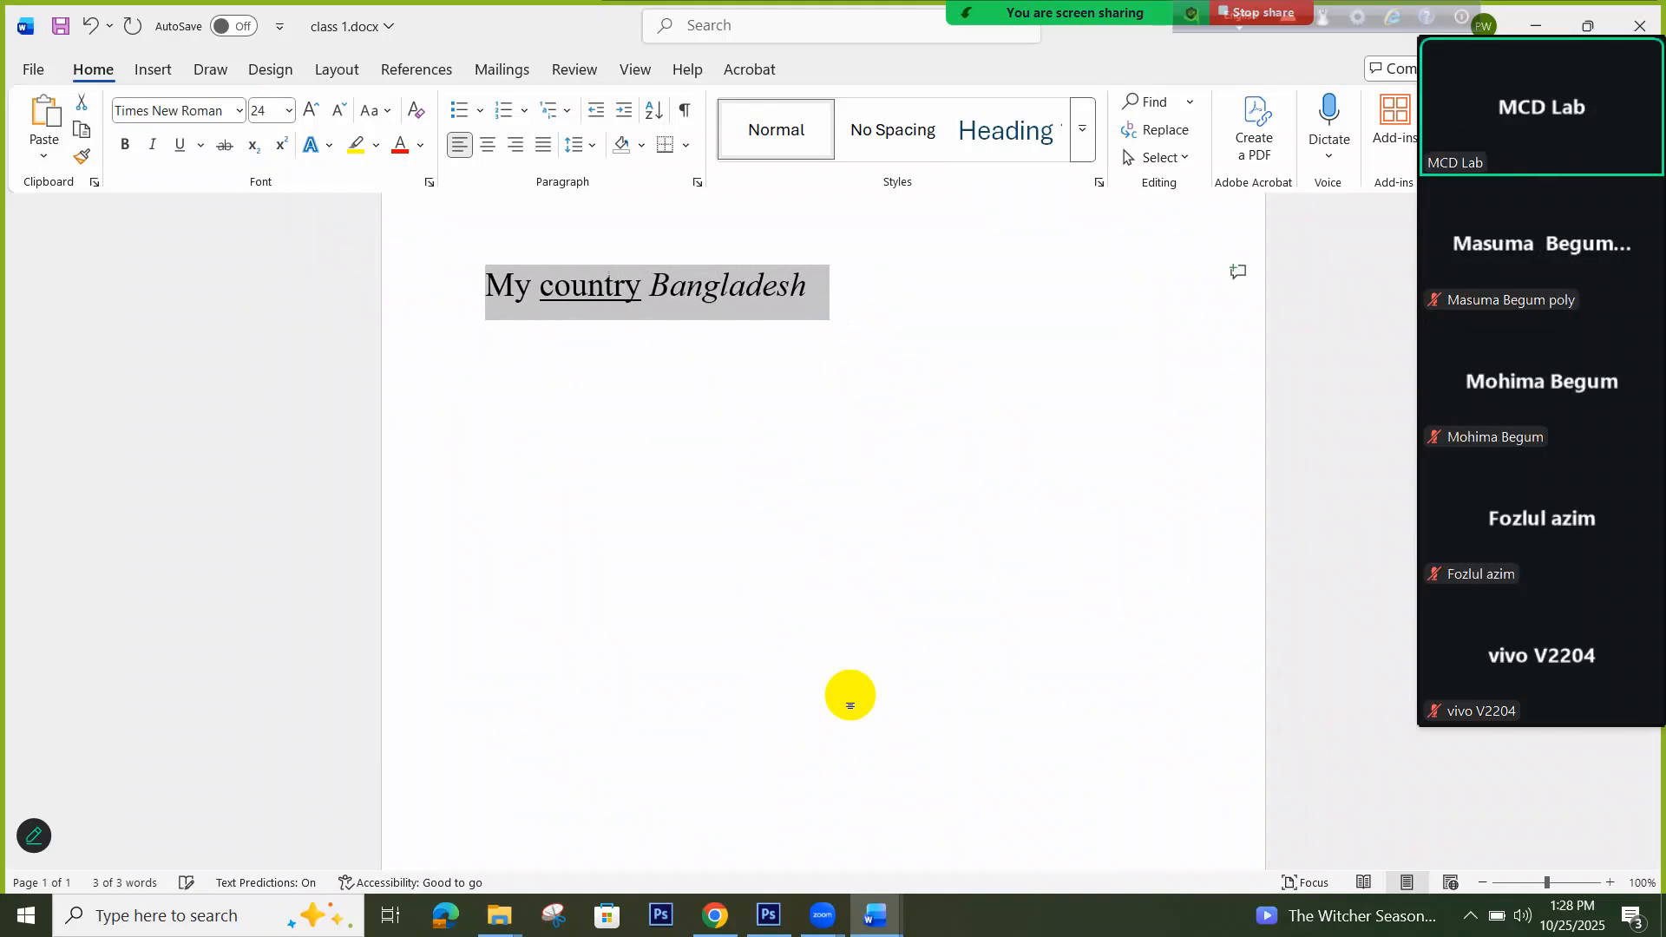
key("ctrl+bracketleft")
key("ctrl+bracketleft")
key("ctrl+bracketleft")
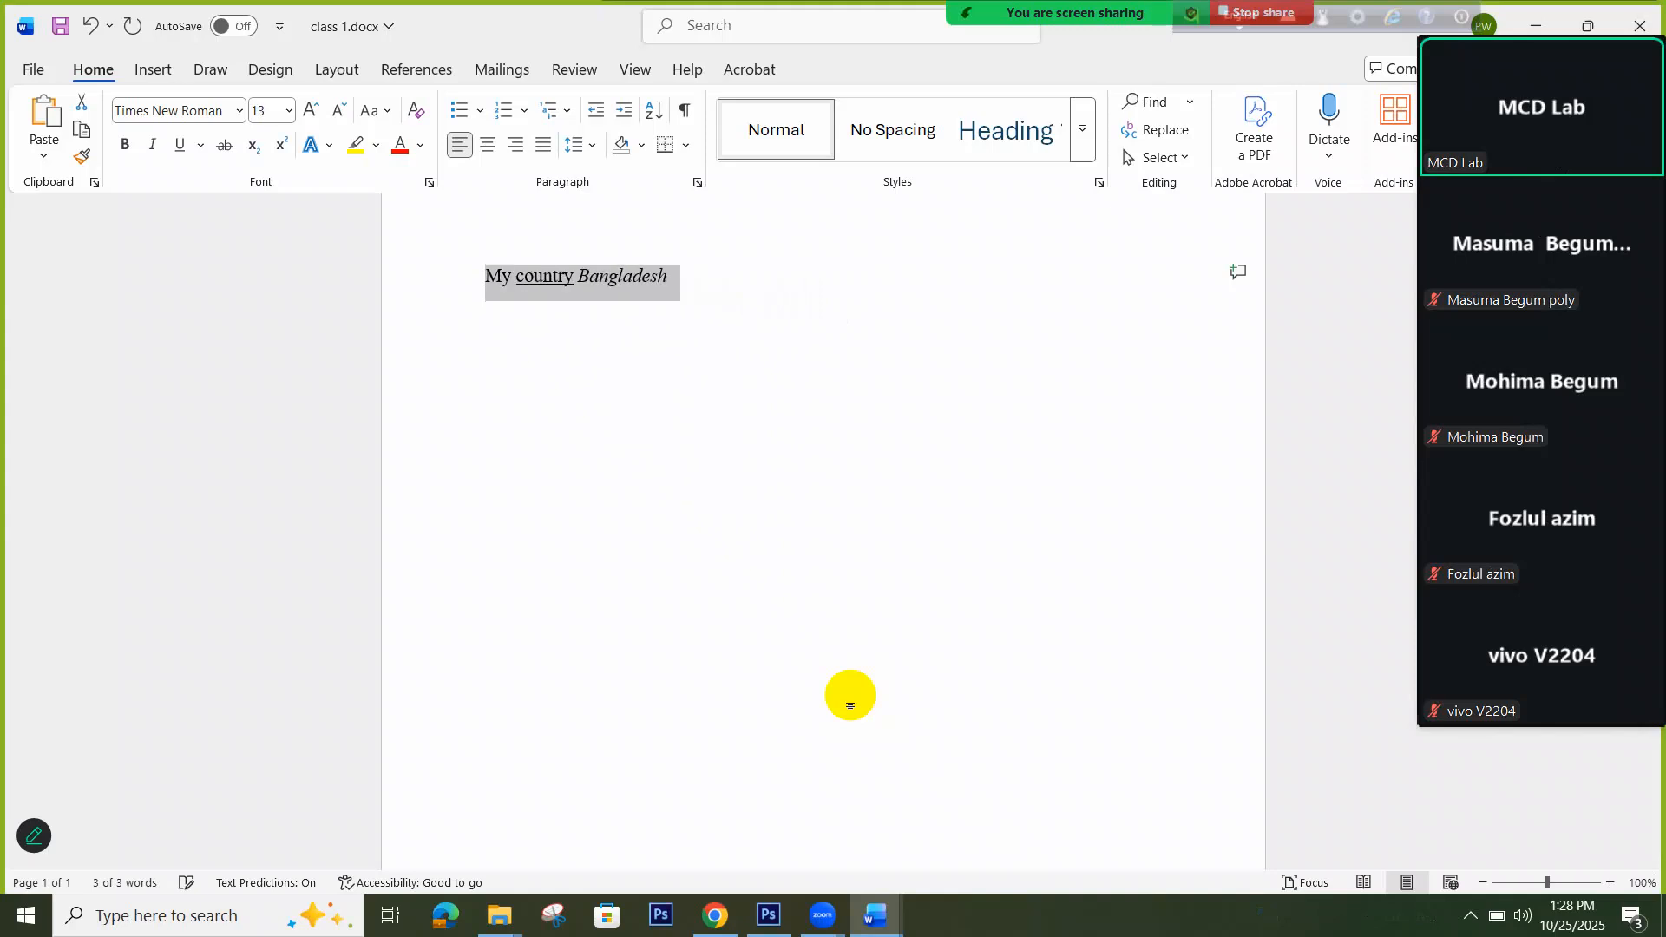
Enlarge the selected line in one-point increments up to font size 31
key("ctrl+bracketright")
key("ctrl+bracketright")
key("ctrl+bracketright")
key("ctrl+bracketright")
key("ctrl+bracketright")
key("ctrl+bracketright")
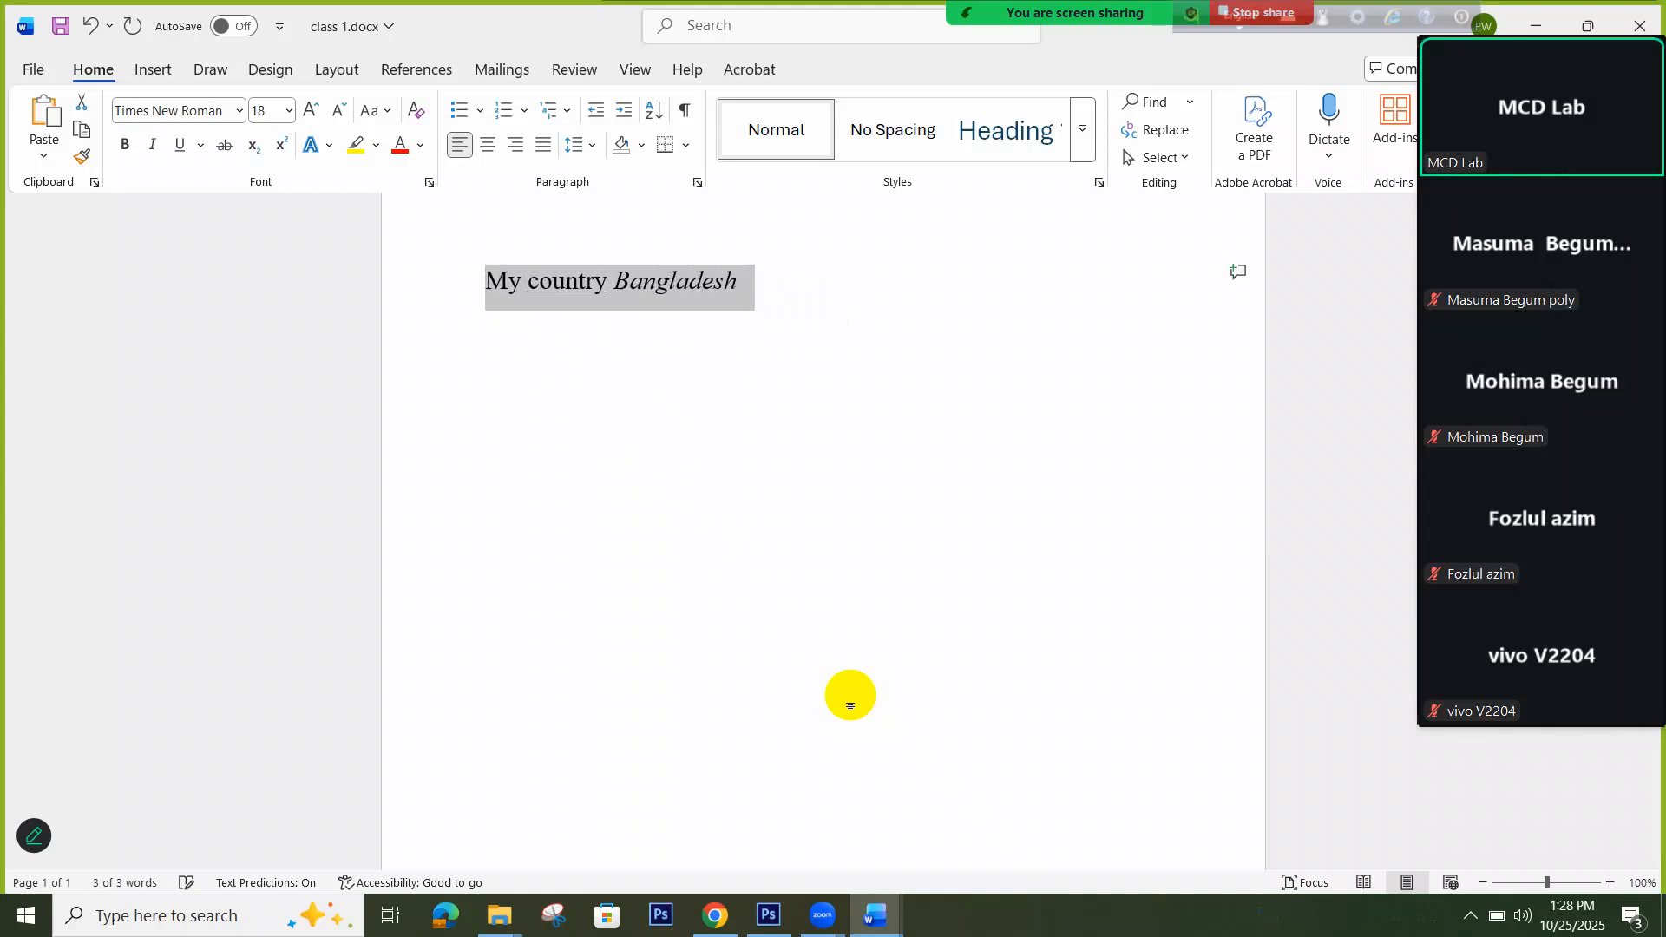
key("ctrl+bracketright")
key("ctrl+bracketright")
key("ctrl+bracketright")
key("ctrl+bracketright")
key("ctrl+bracketright")
key("ctrl+bracketright")
key("ctrl+bracketright")
key("ctrl+bracketright")
key("ctrl+bracketright")
key("ctrl+bracketright")
key("ctrl+bracketright")
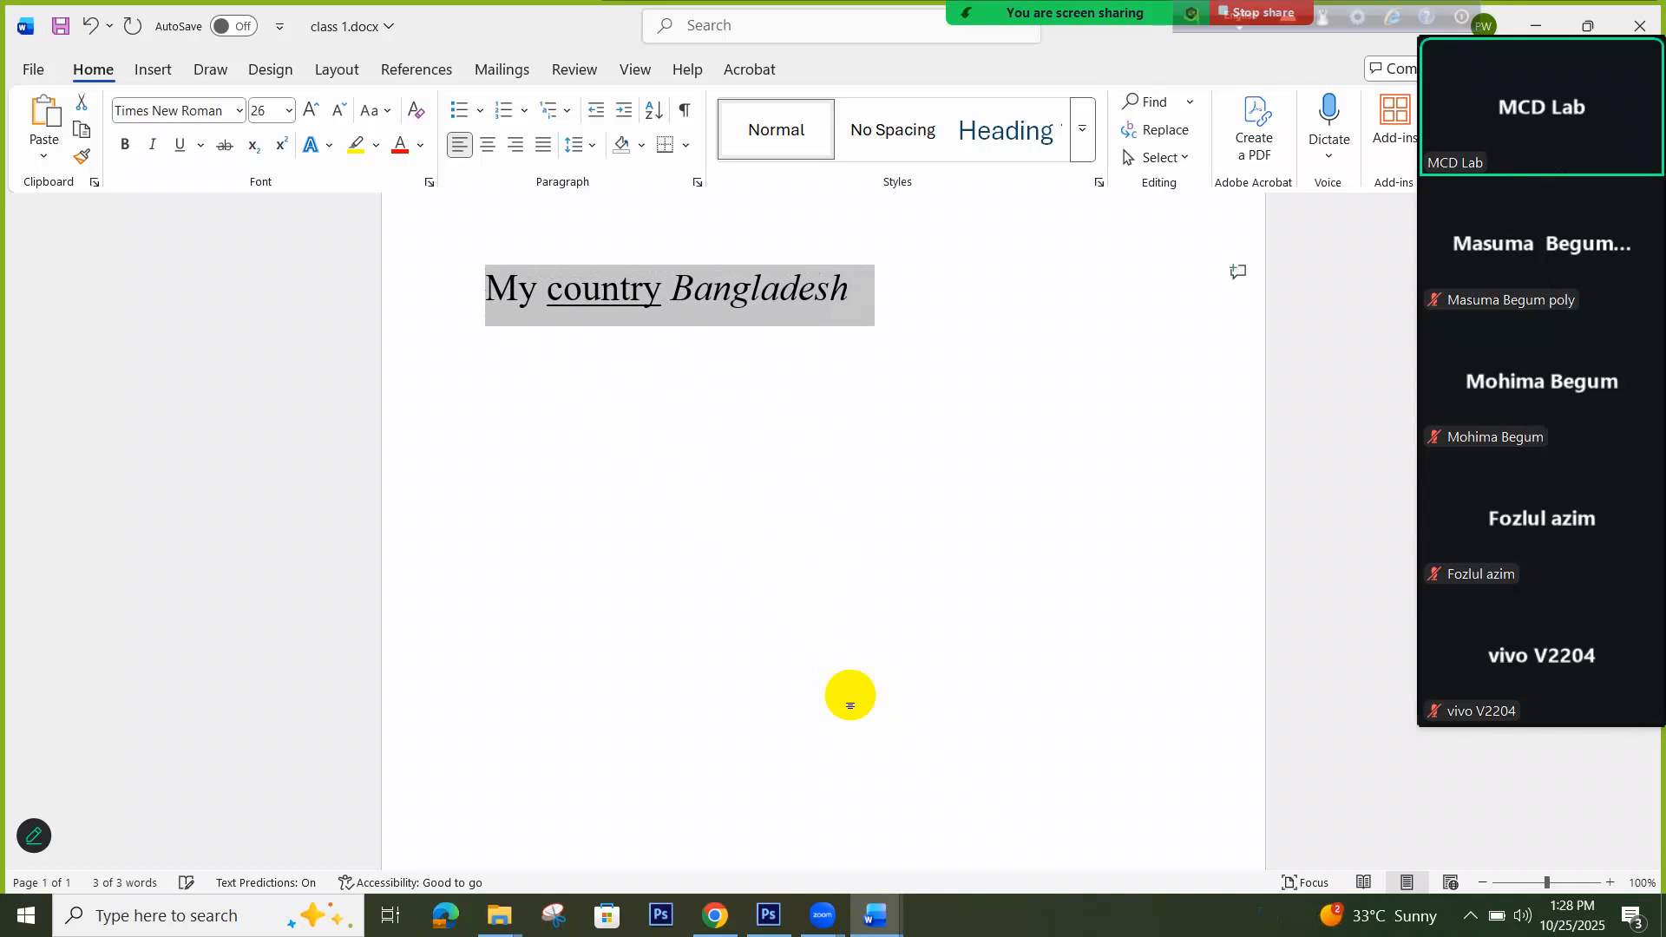
key("ctrl+bracketright")
key("ctrl+bracketright")
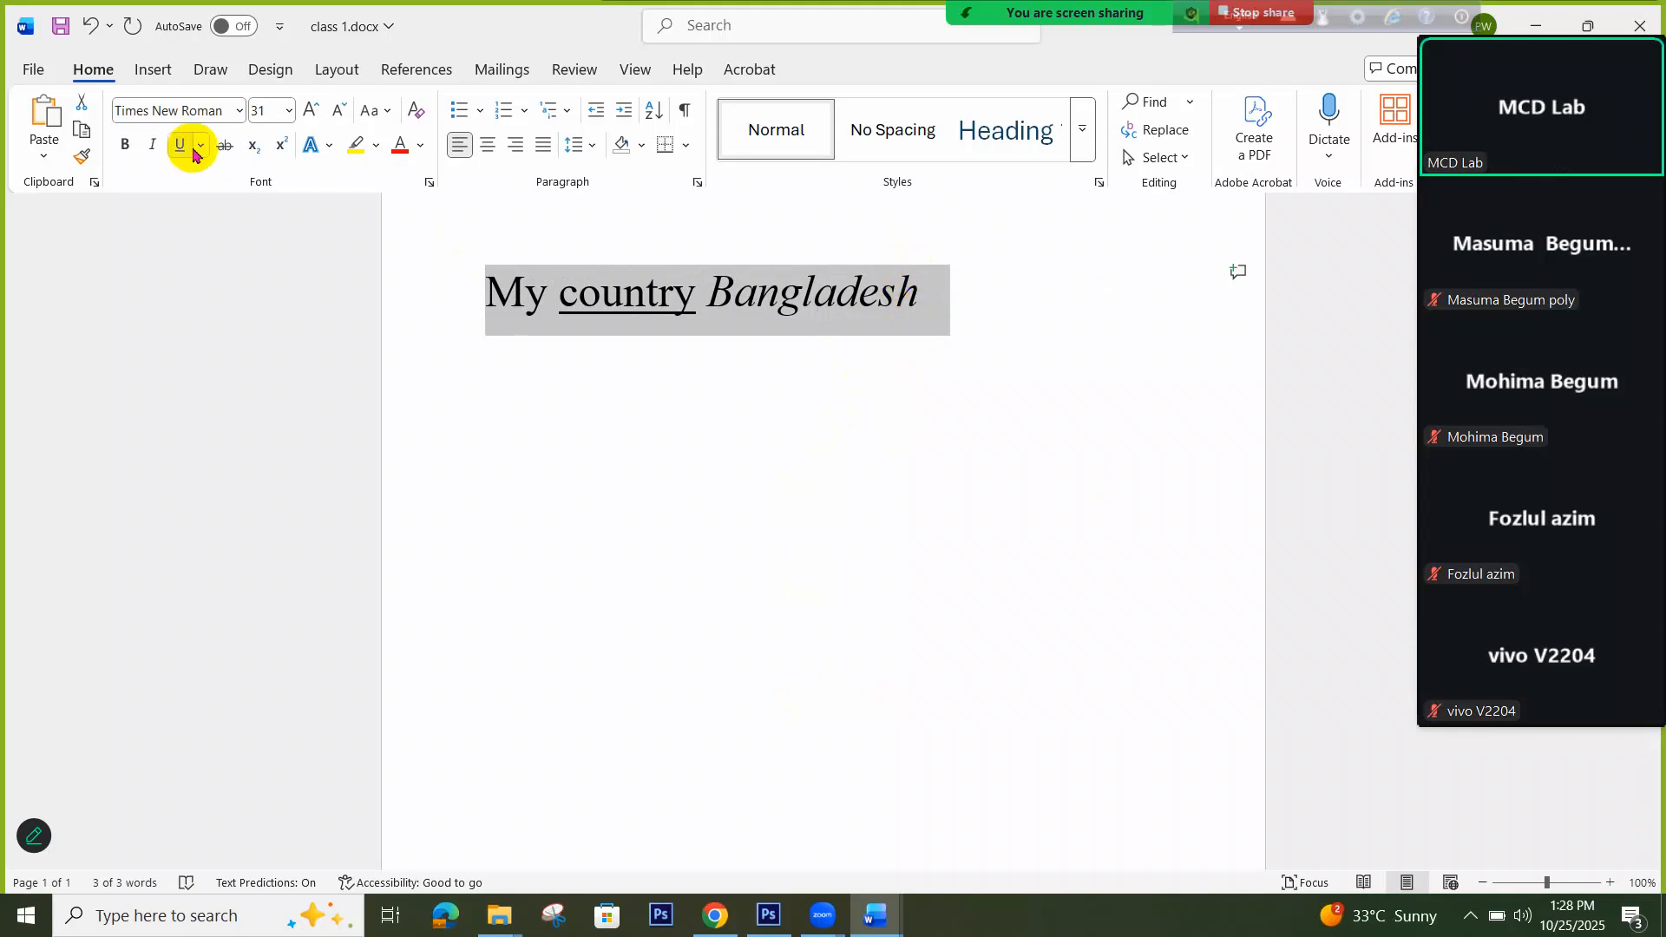
Clear the italic and underline formatting from the whole line "My country Bangladesh"
left_click(147, 152)
left_click(151, 149)
left_click(180, 146)
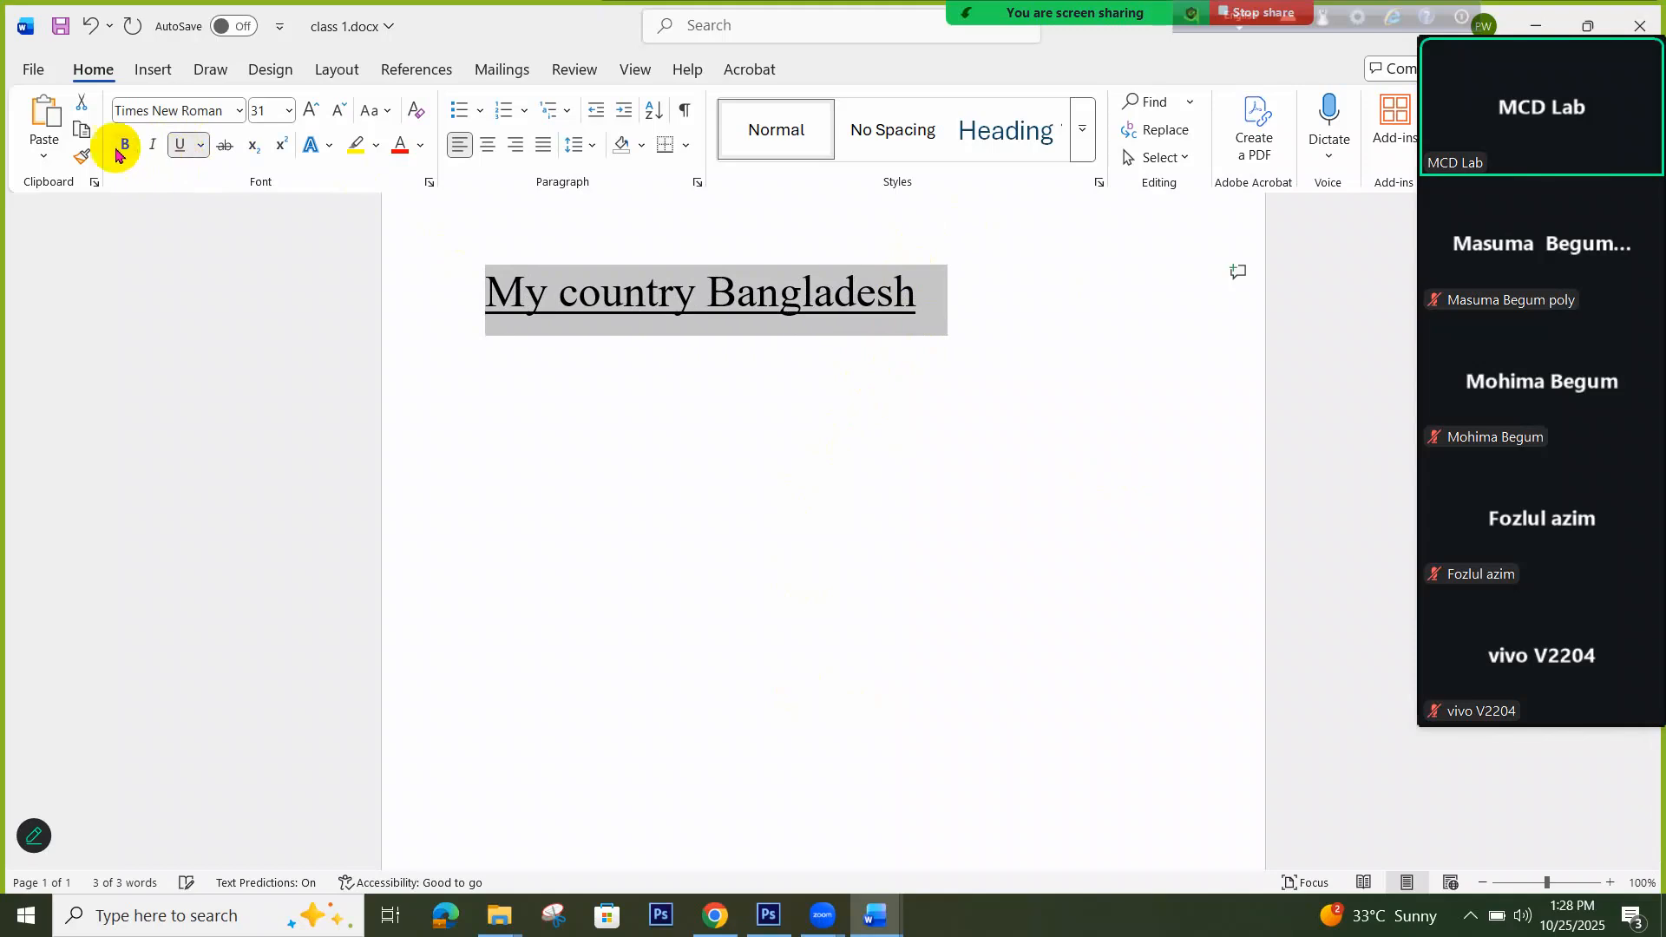
left_click(188, 154)
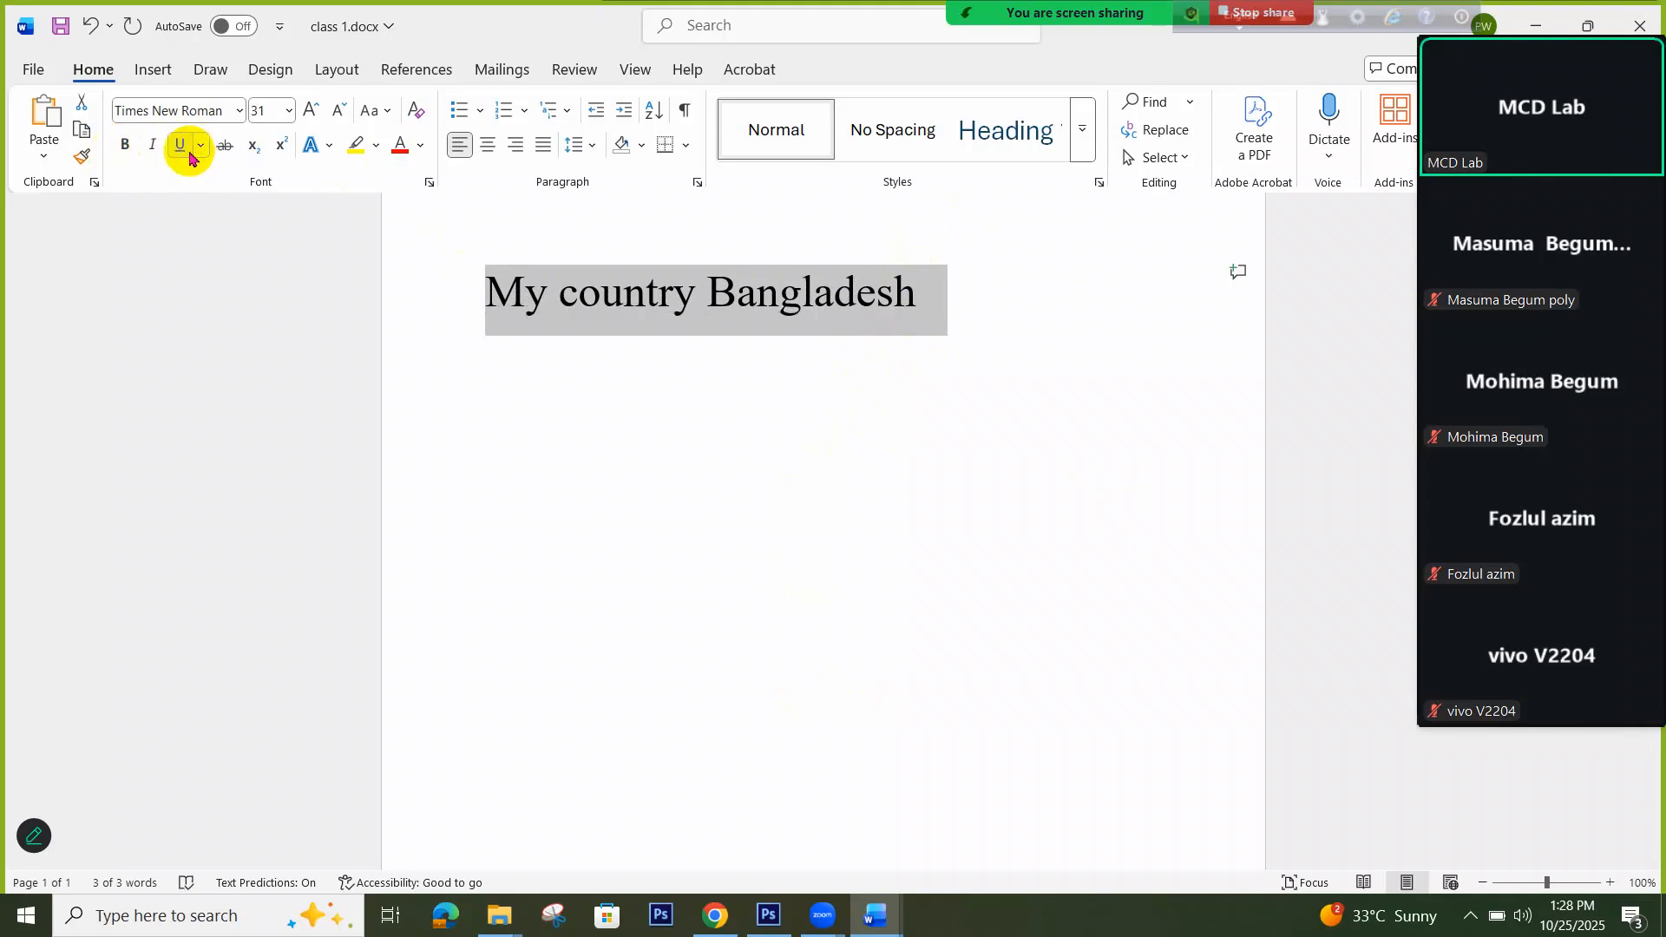
left_click(978, 309)
left_click(431, 287)
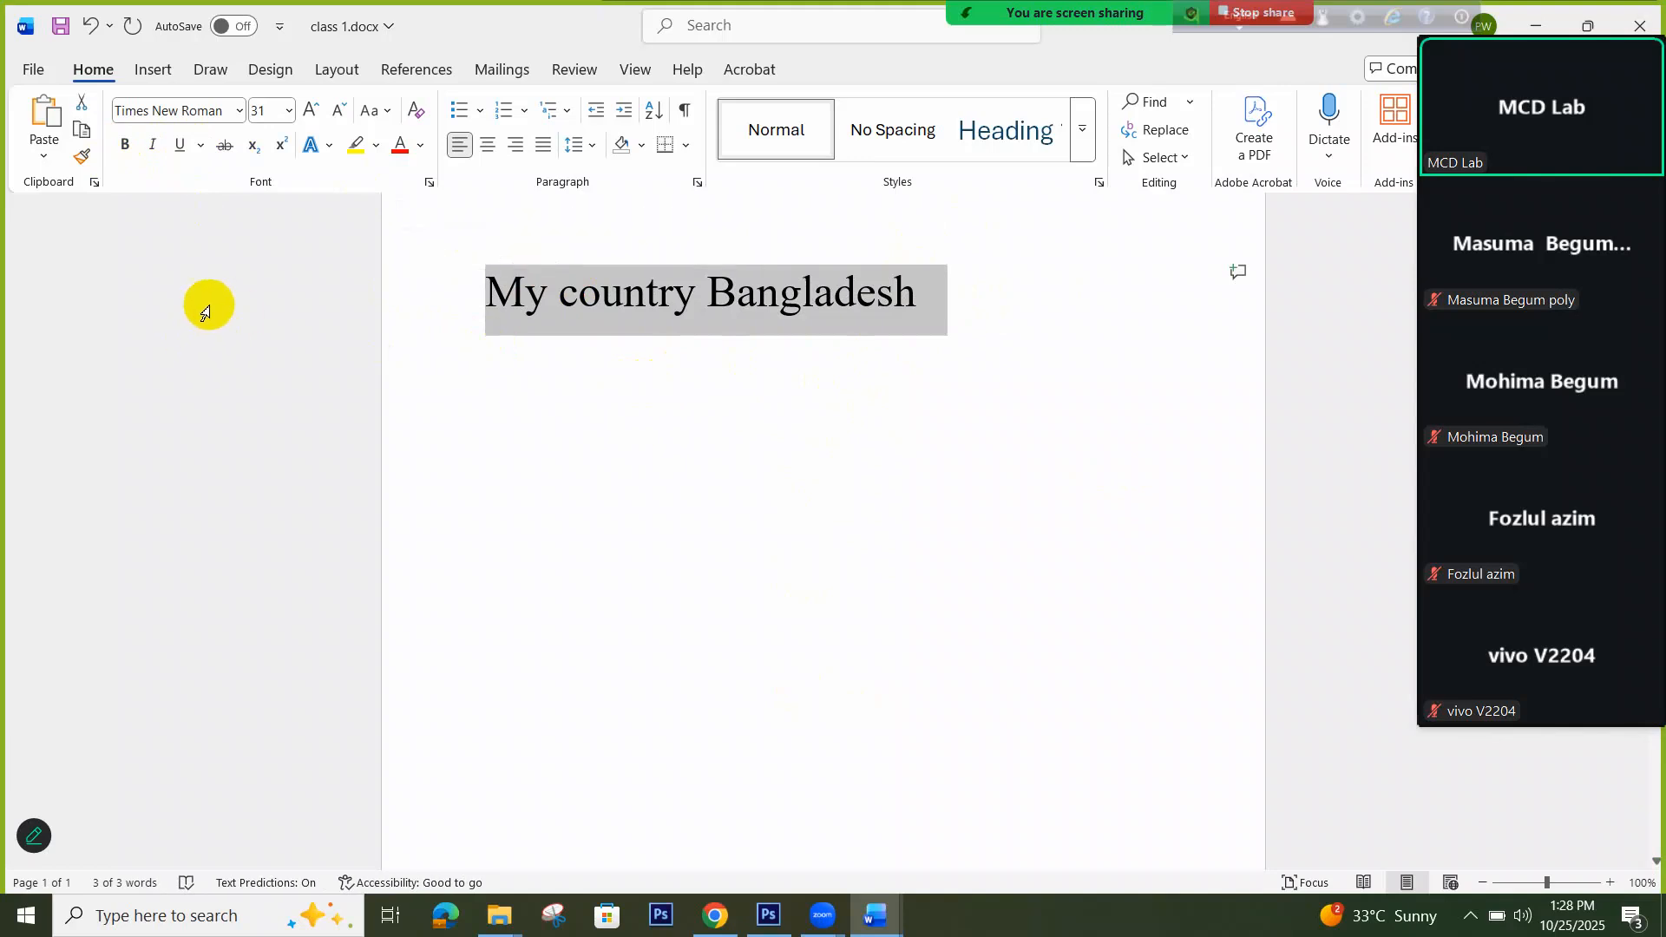
left_click(675, 399)
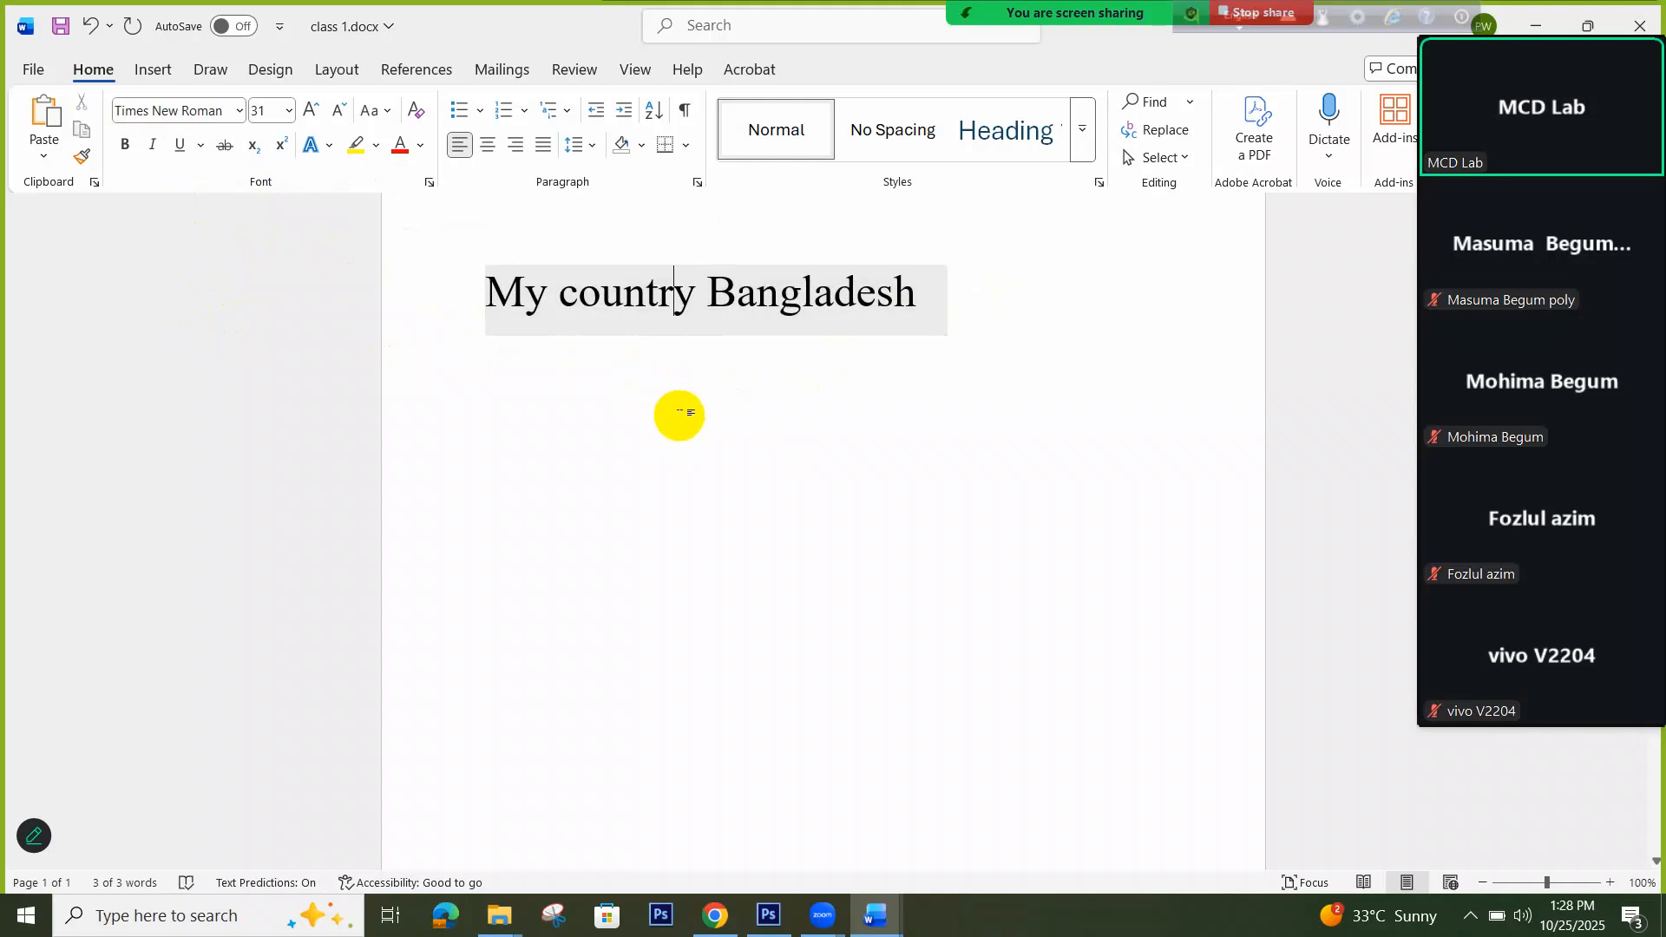
Add "X2" on a new line below the sentence and format the 2 as superscript
left_click(925, 288)
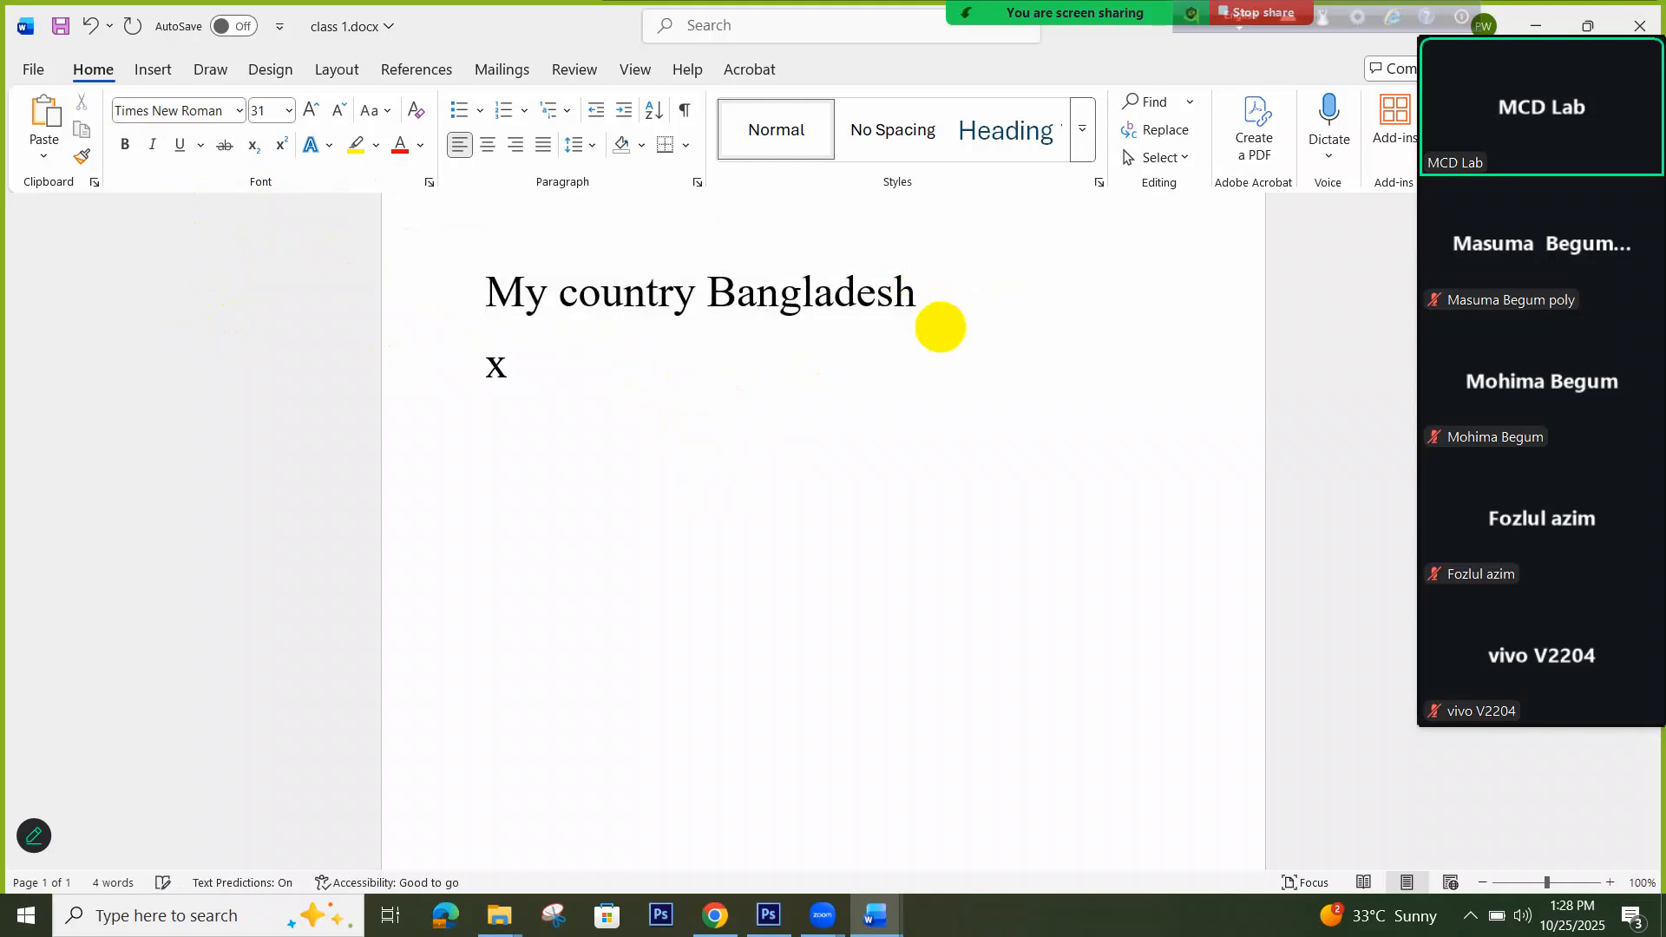
left_click_drag(543, 365, 519, 365)
left_click(280, 145)
left_click(651, 439)
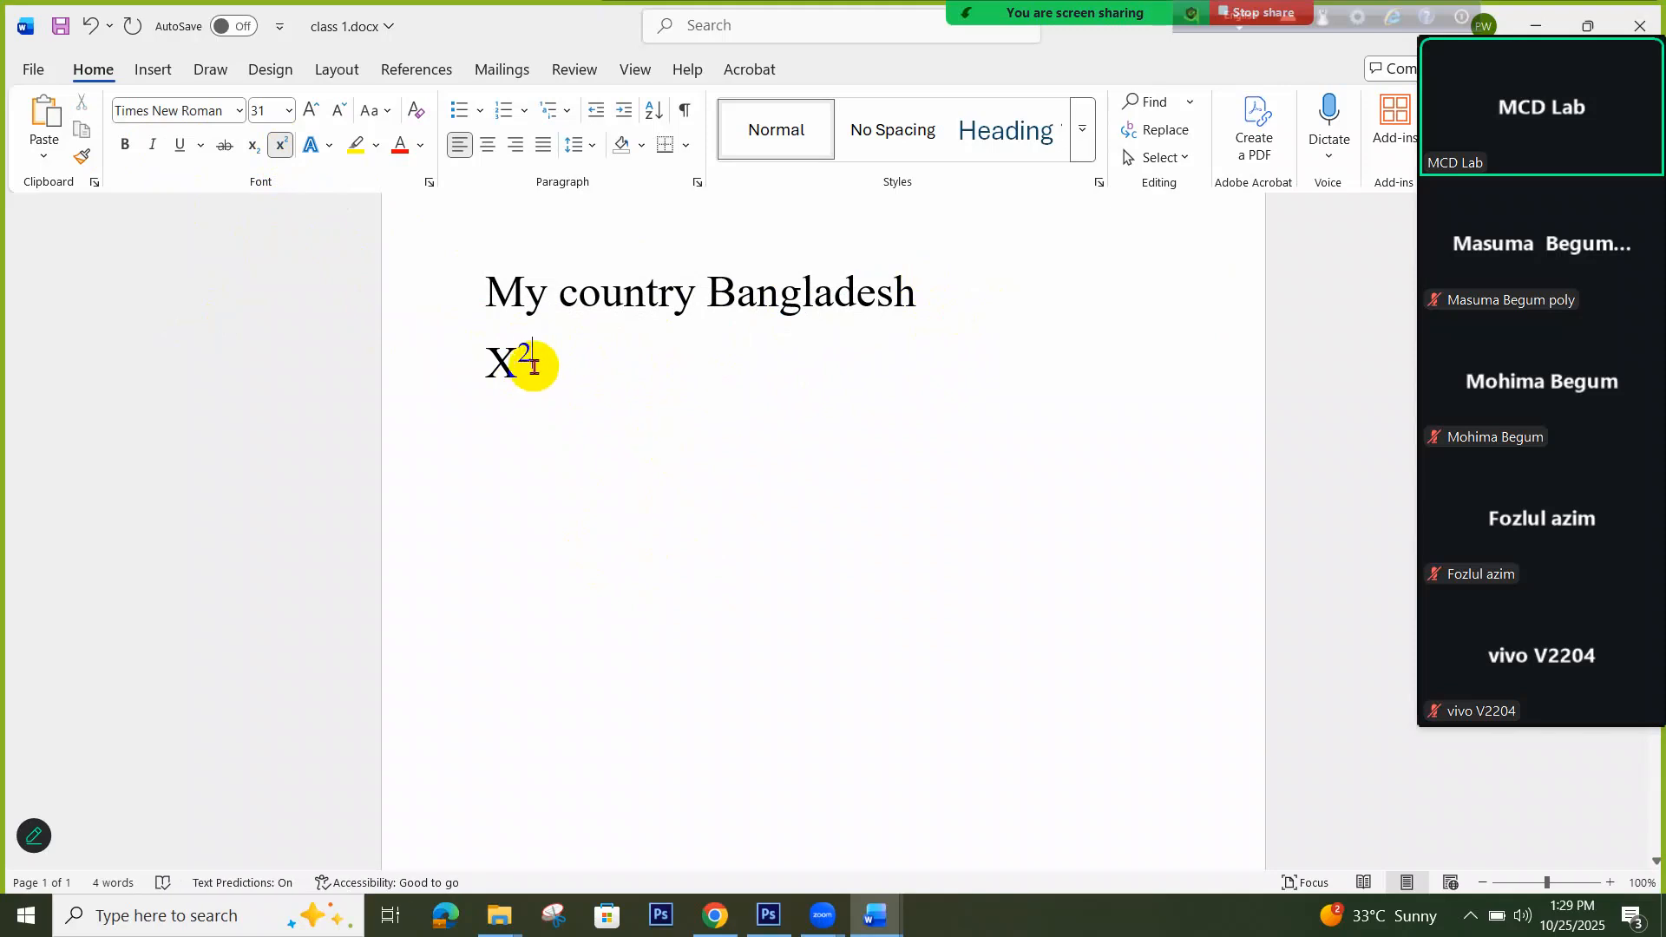
Change the superscript 2 after the X to subscript, and undo its formatting back to plain text
key("ctrl+z")
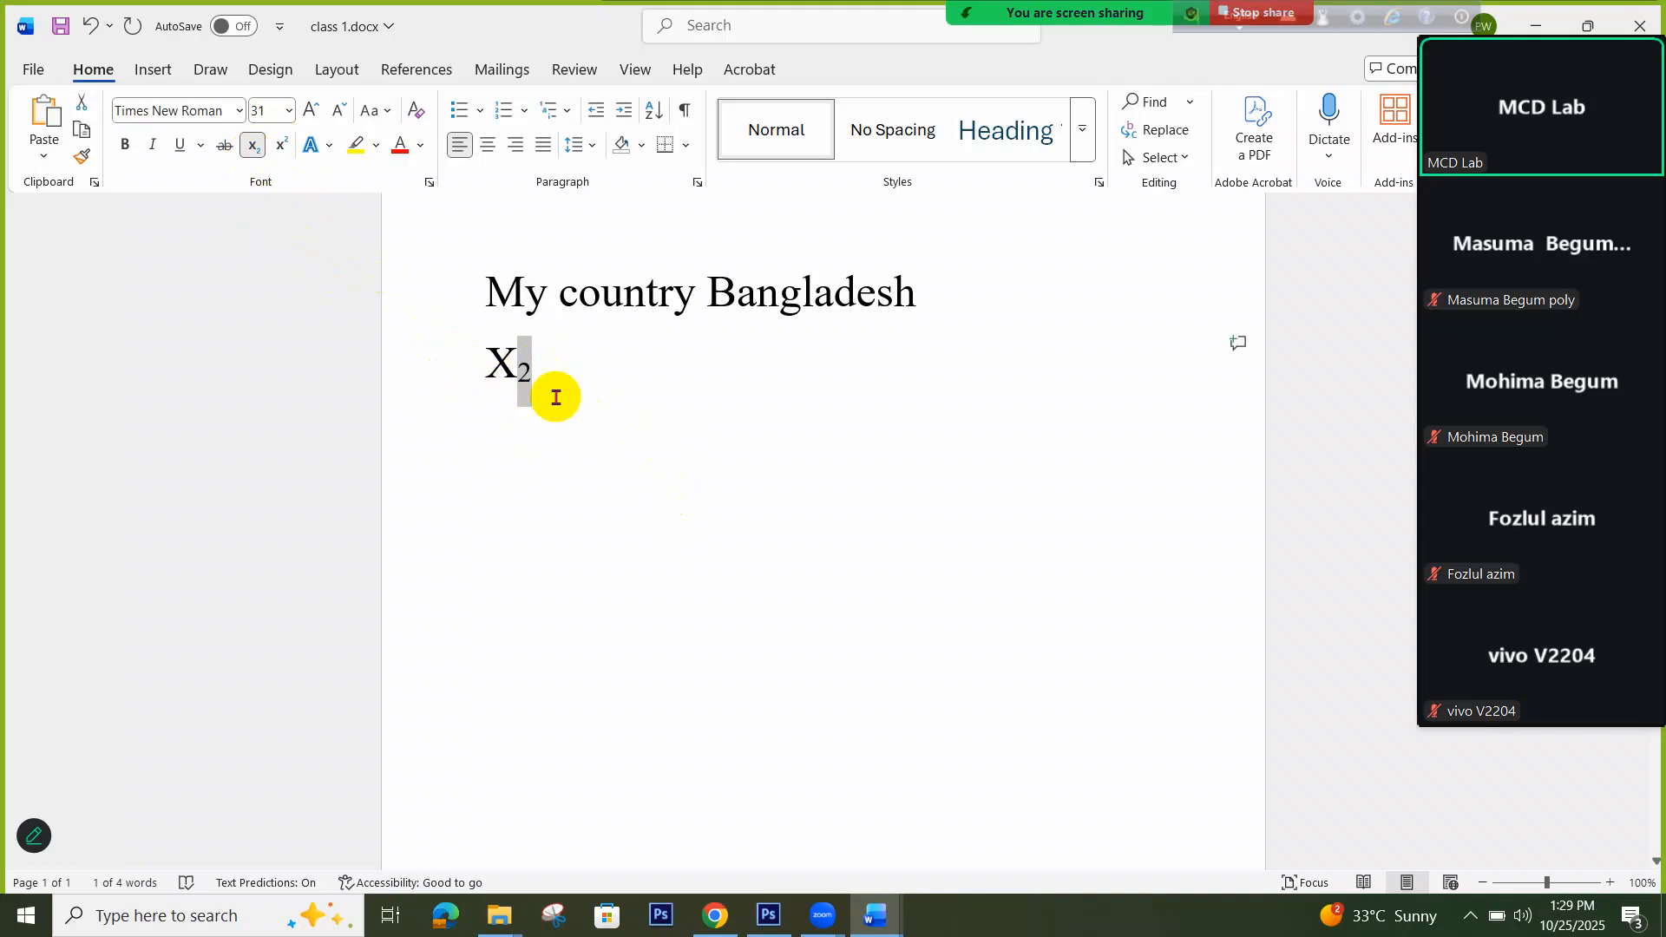
key("ctrl+z")
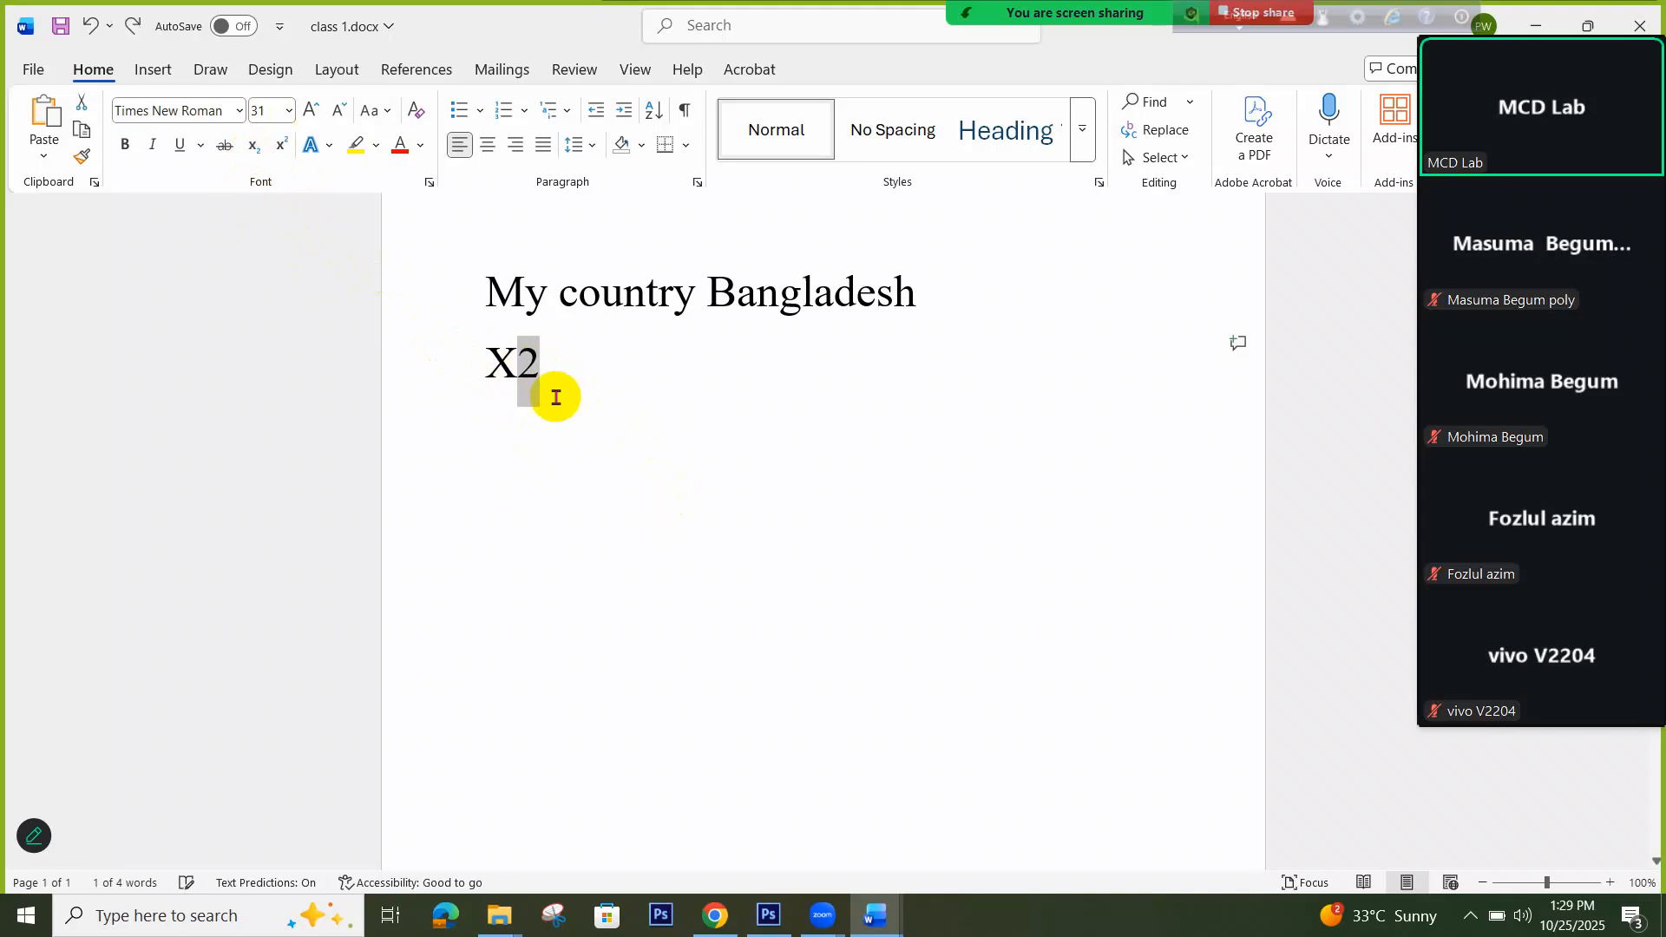
left_click(555, 385)
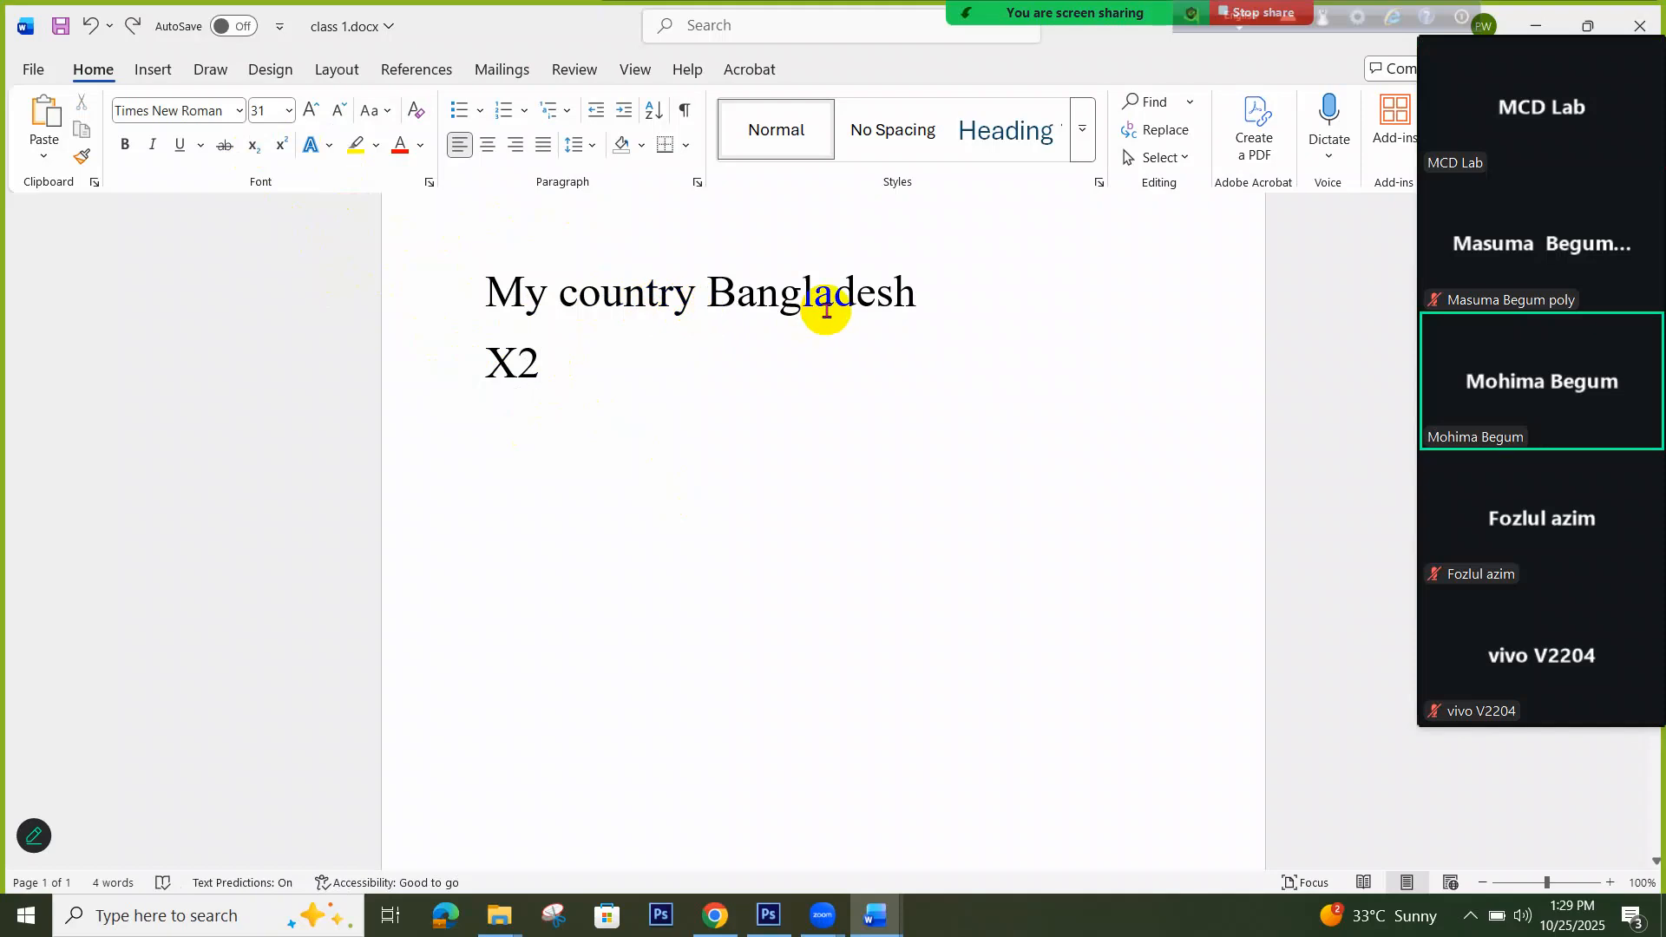
left_click_drag(926, 293, 503, 314)
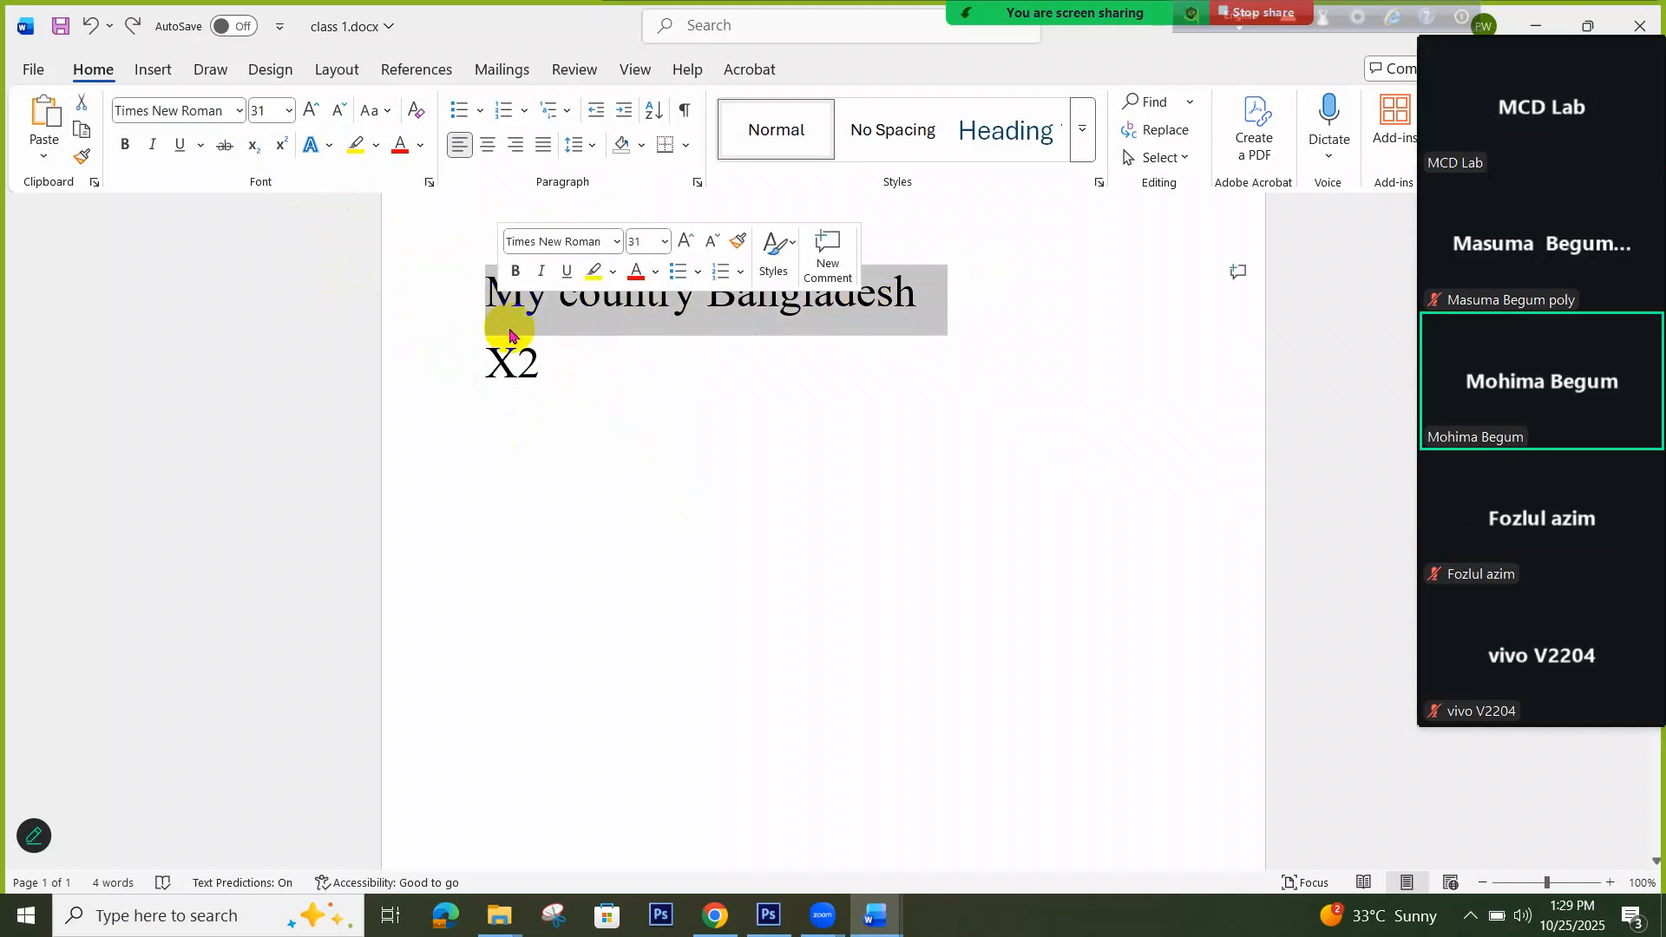
left_click(548, 362)
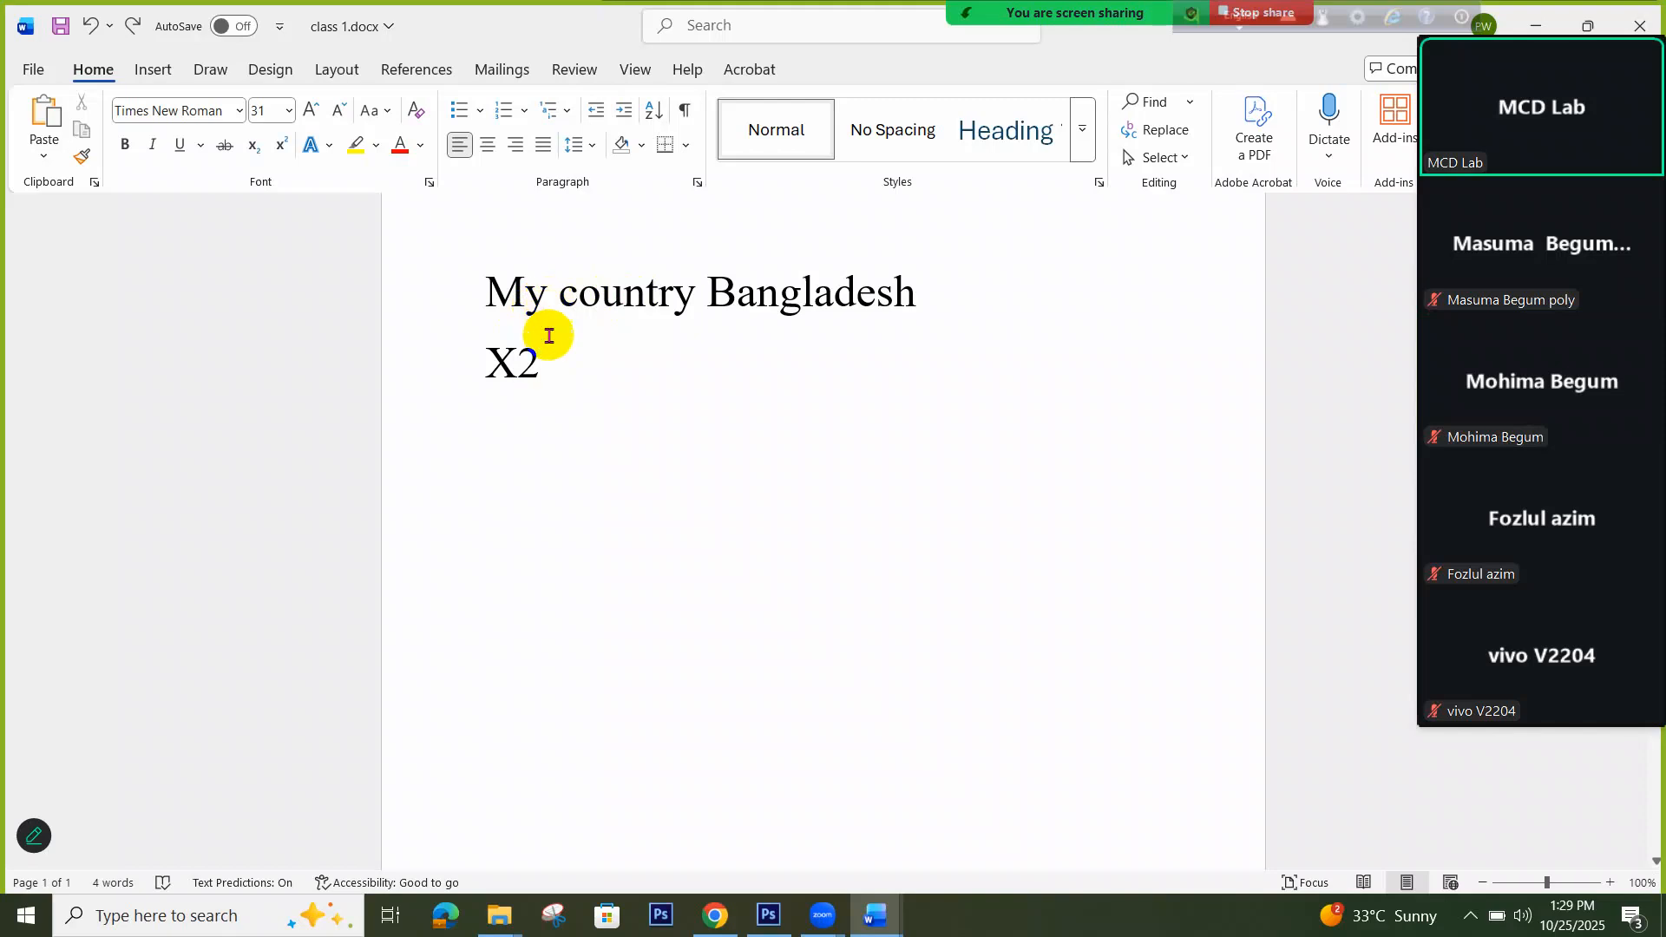
Format the plain 2 in "X2" as superscript and switch it to subscript
left_click_drag(544, 372, 524, 383)
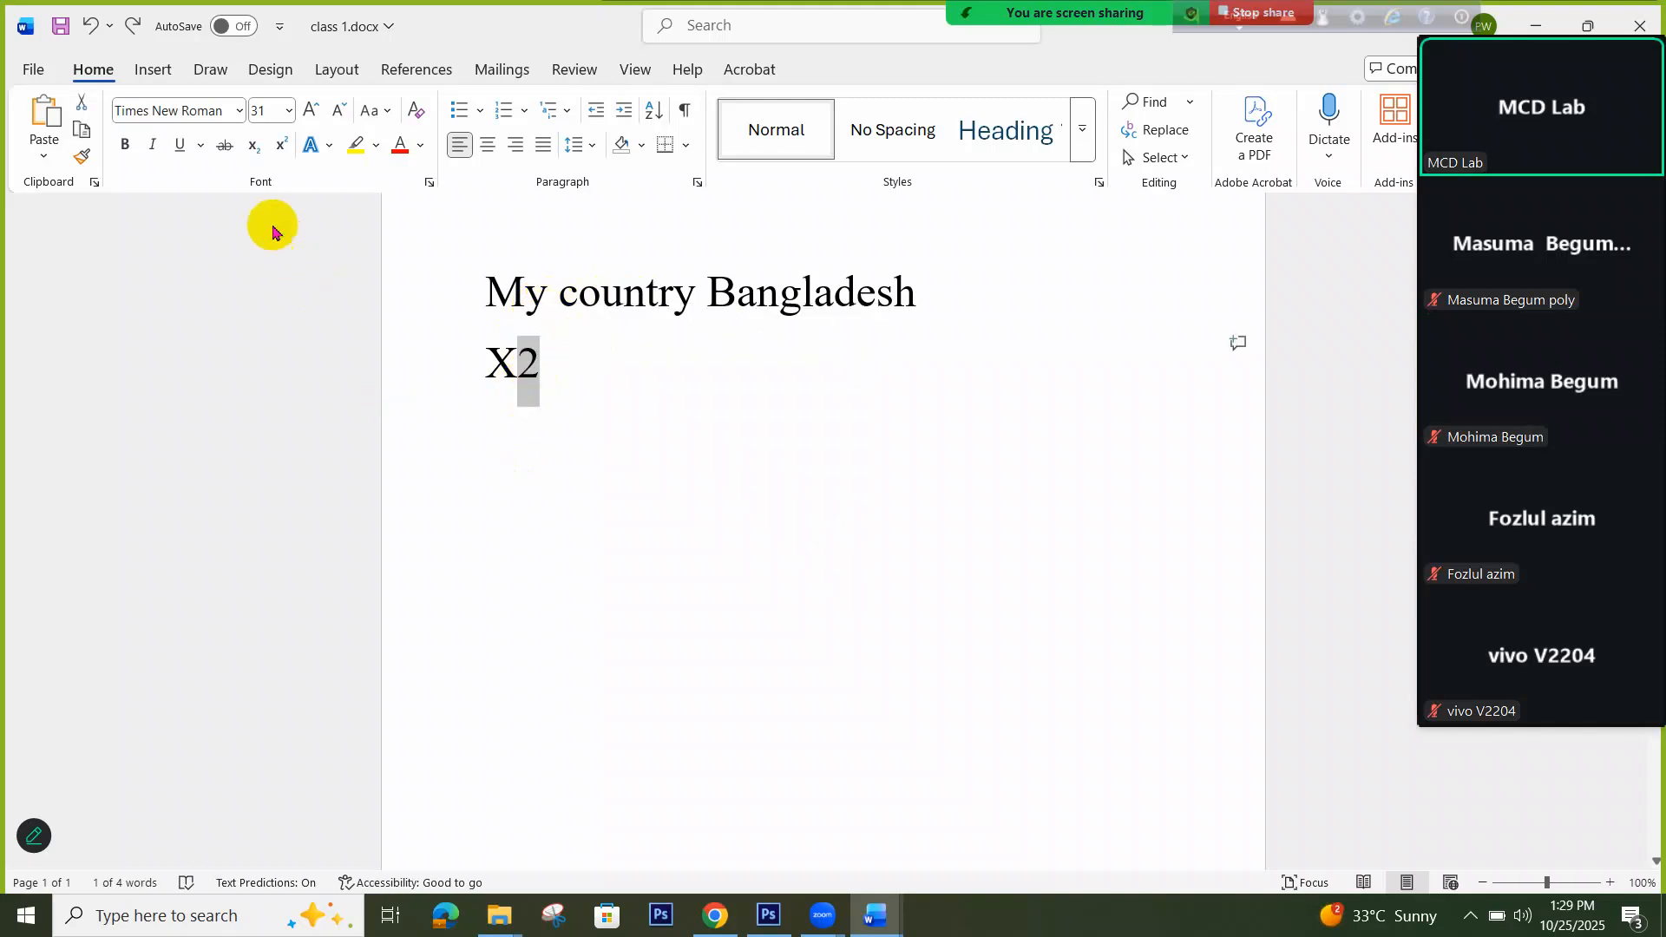
left_click(280, 149)
left_click(255, 153)
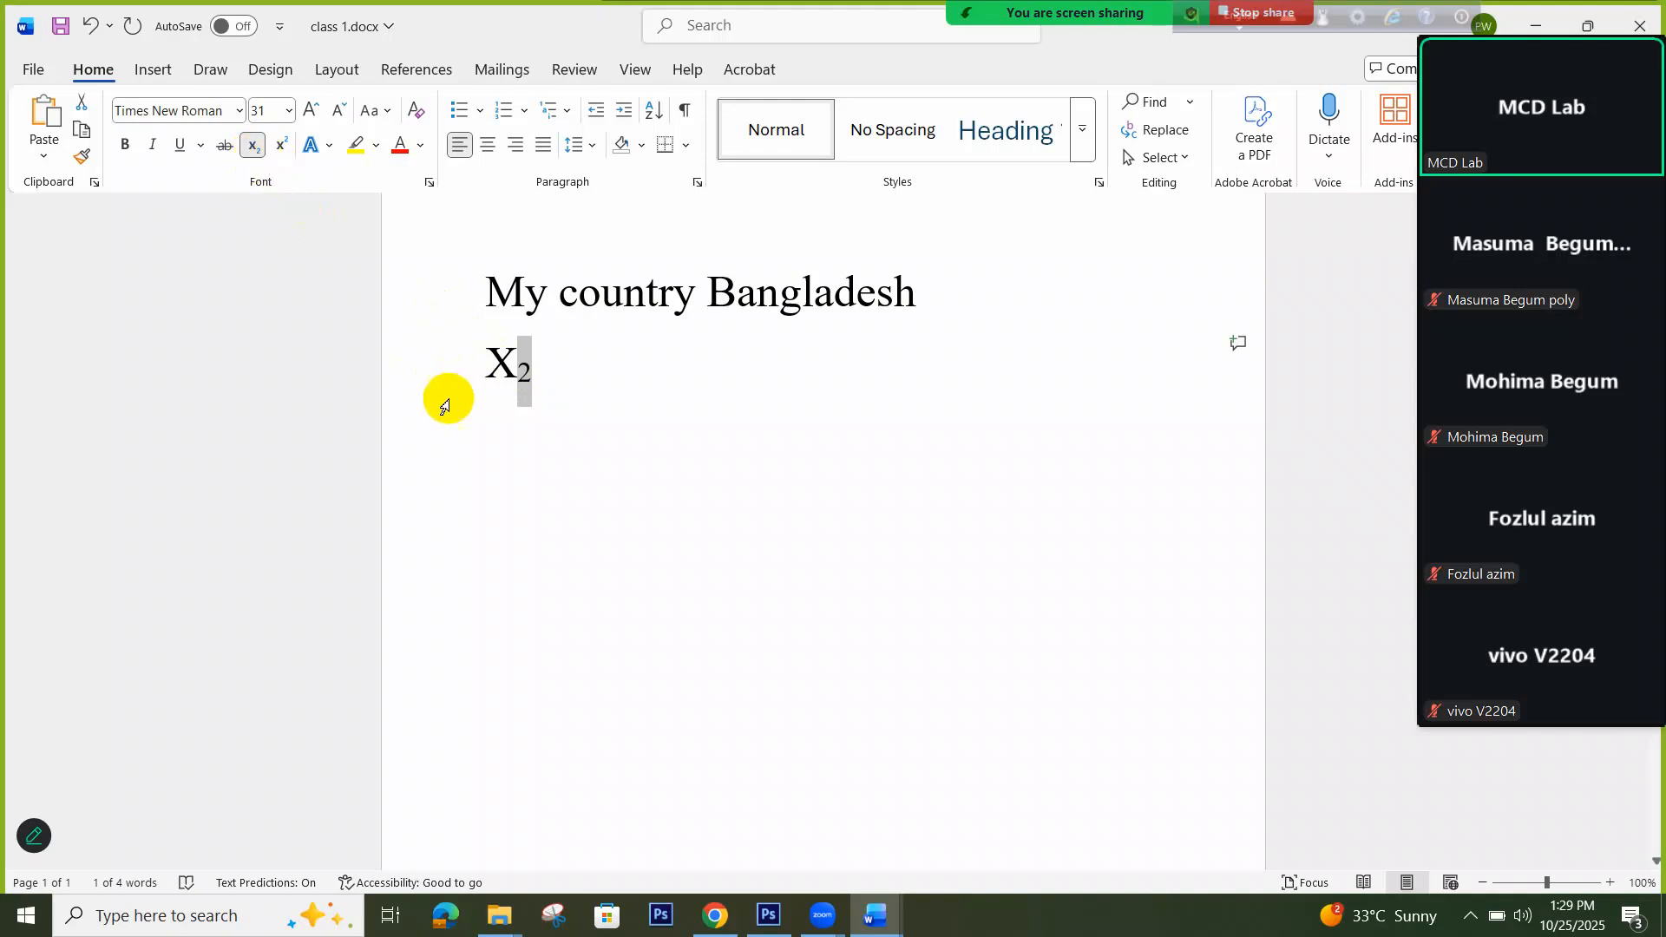
left_click(546, 394)
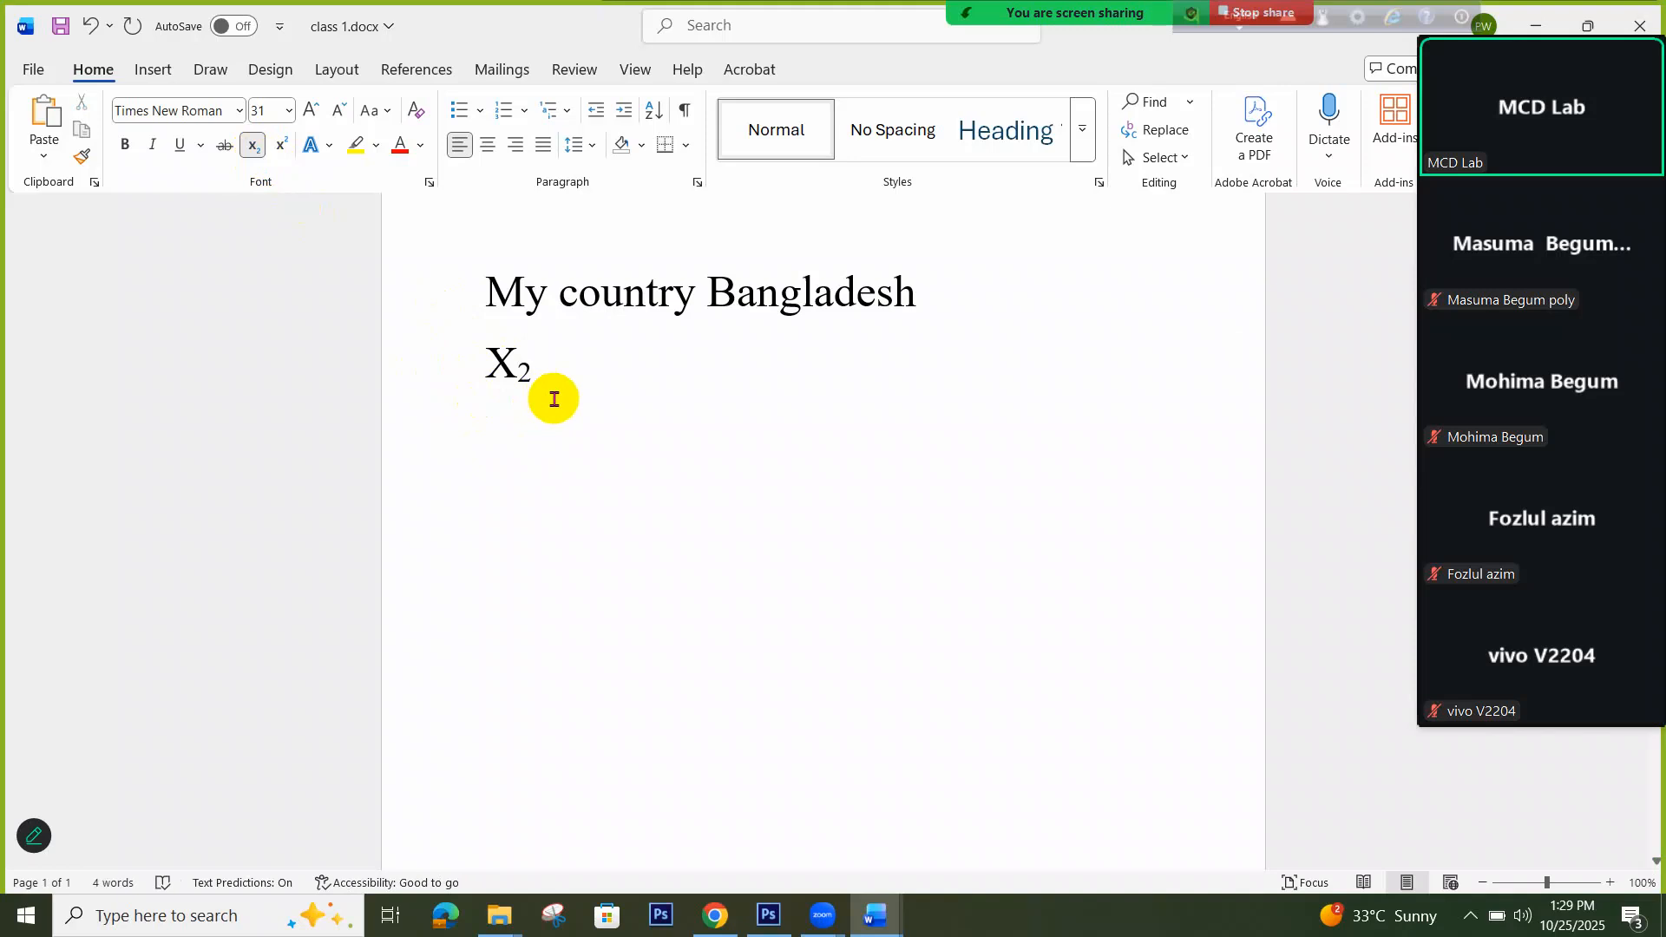
Change the subscript 2 after the X to superscript
key("shift+Left")
key("ctrl+shift+plus")
key("Right")
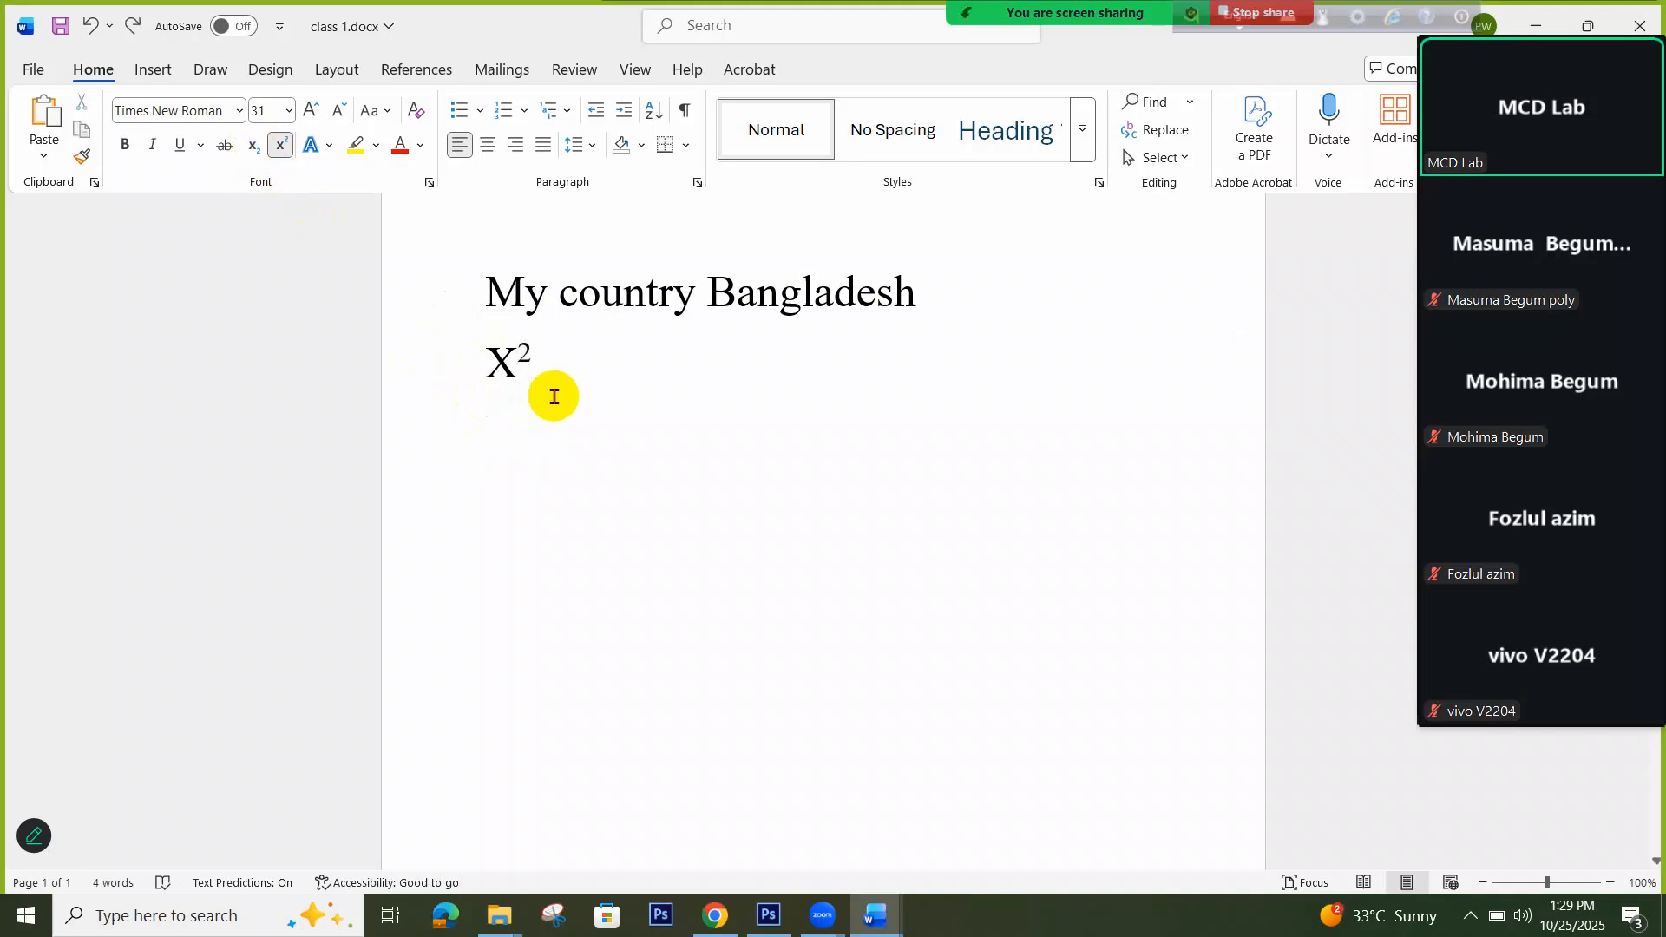
Add " sav fjsd" after the superscript 2 and turn off superscript for the added text
type("sav fjsd")
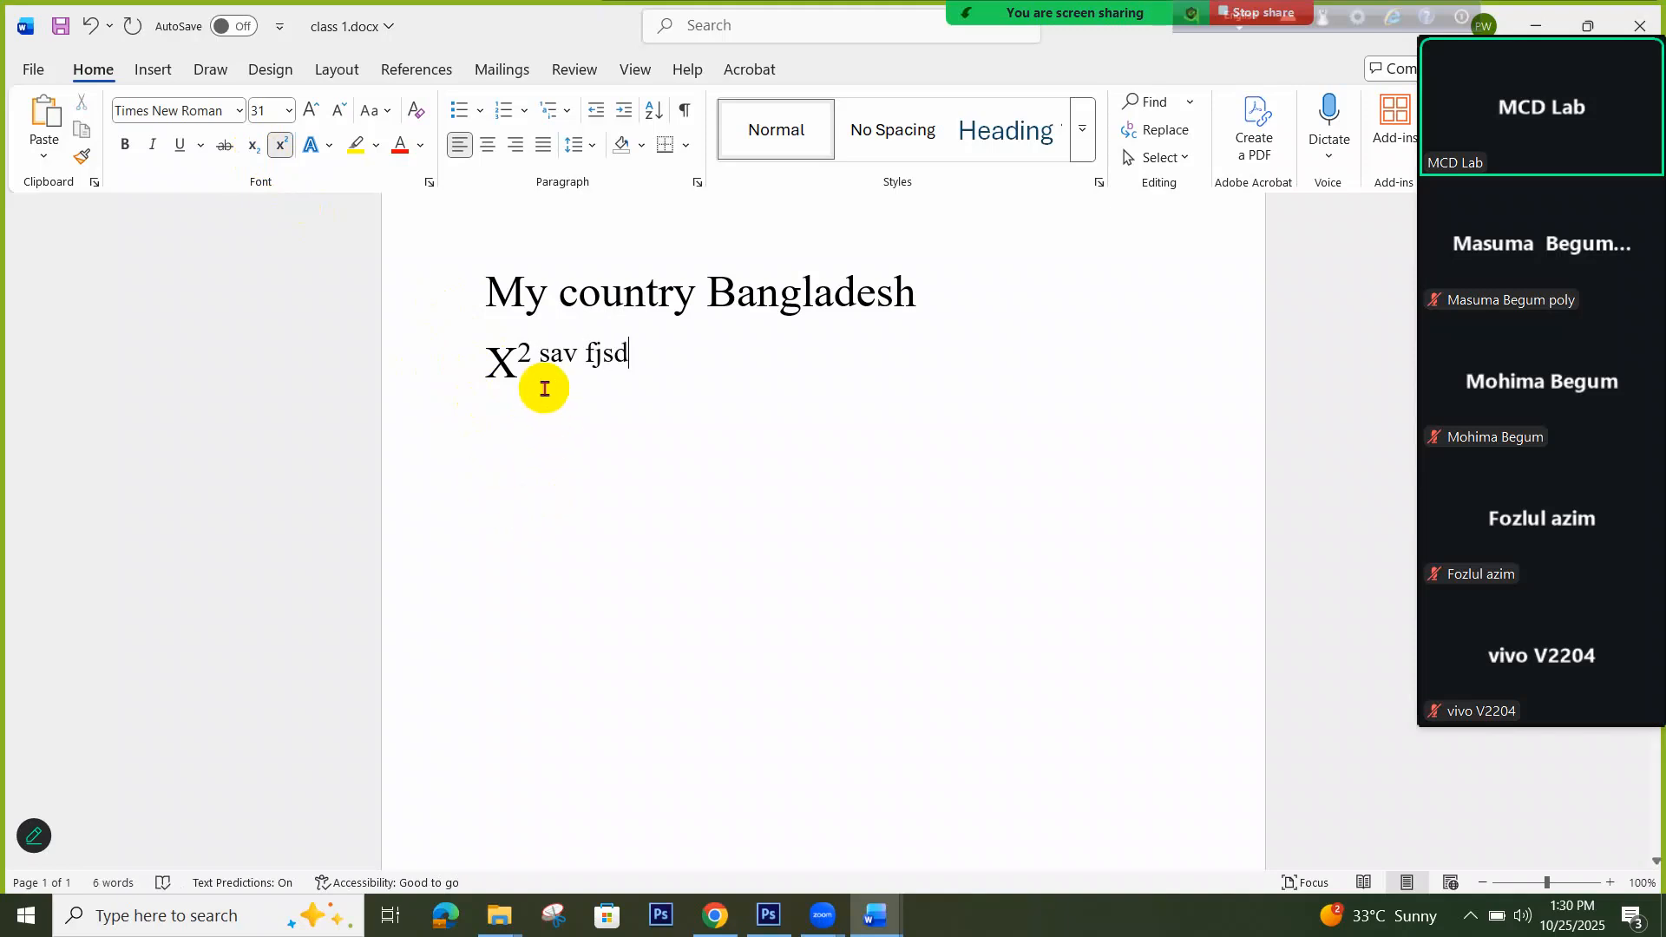
left_click_drag(636, 365, 521, 360)
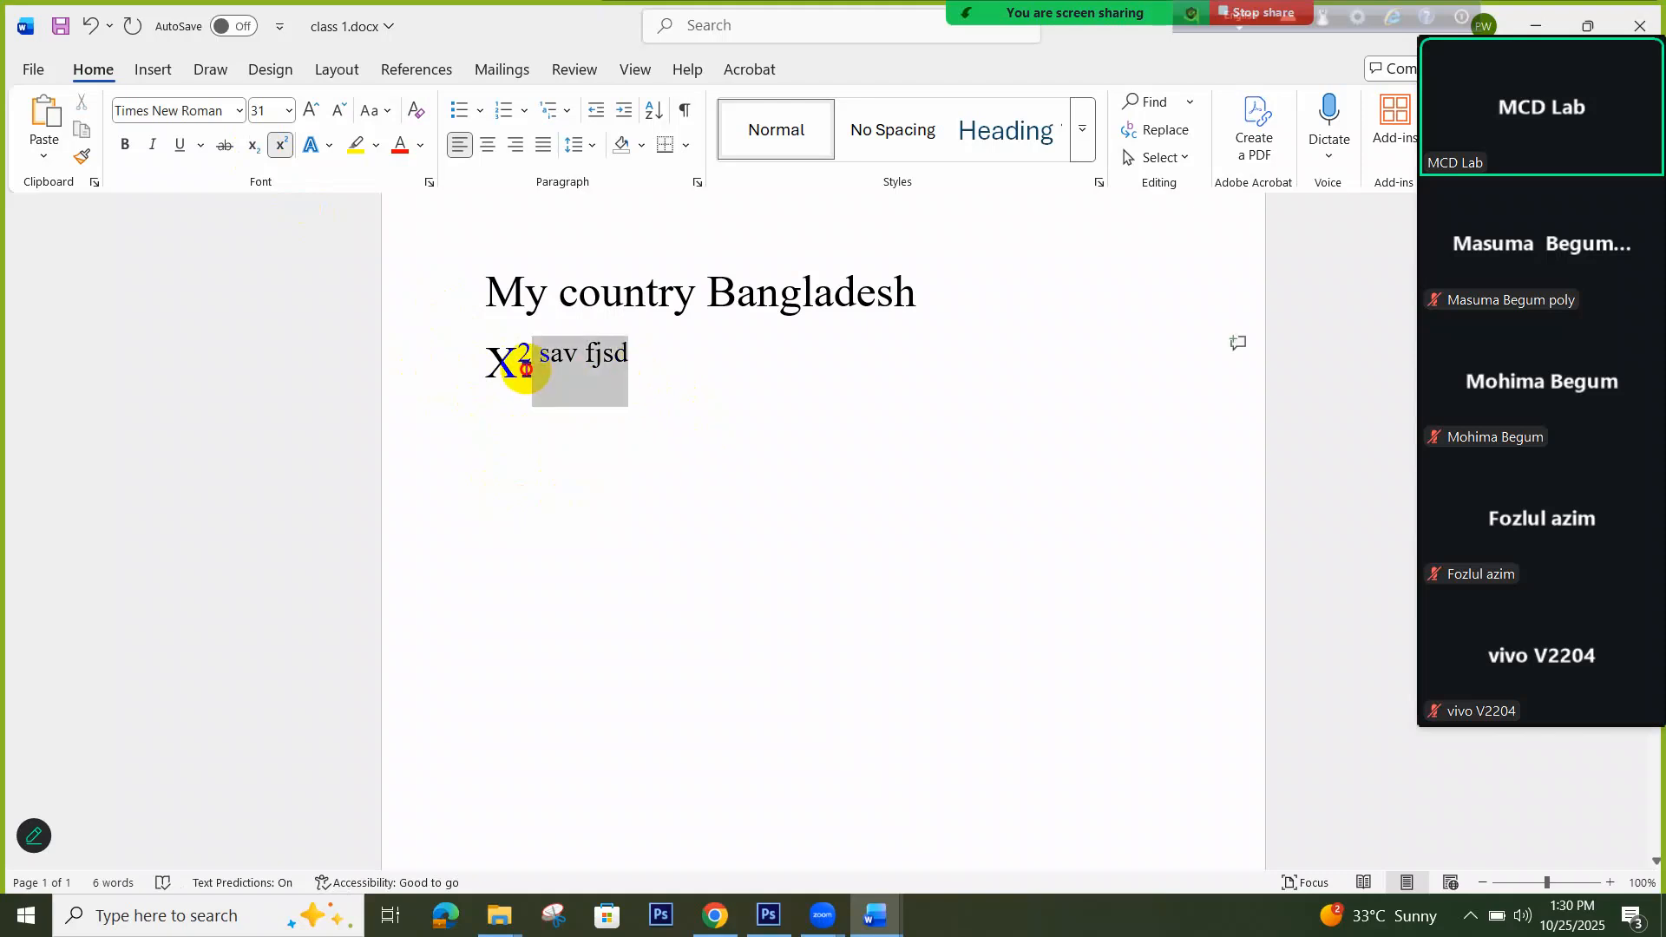
left_click(276, 149)
left_click(721, 393)
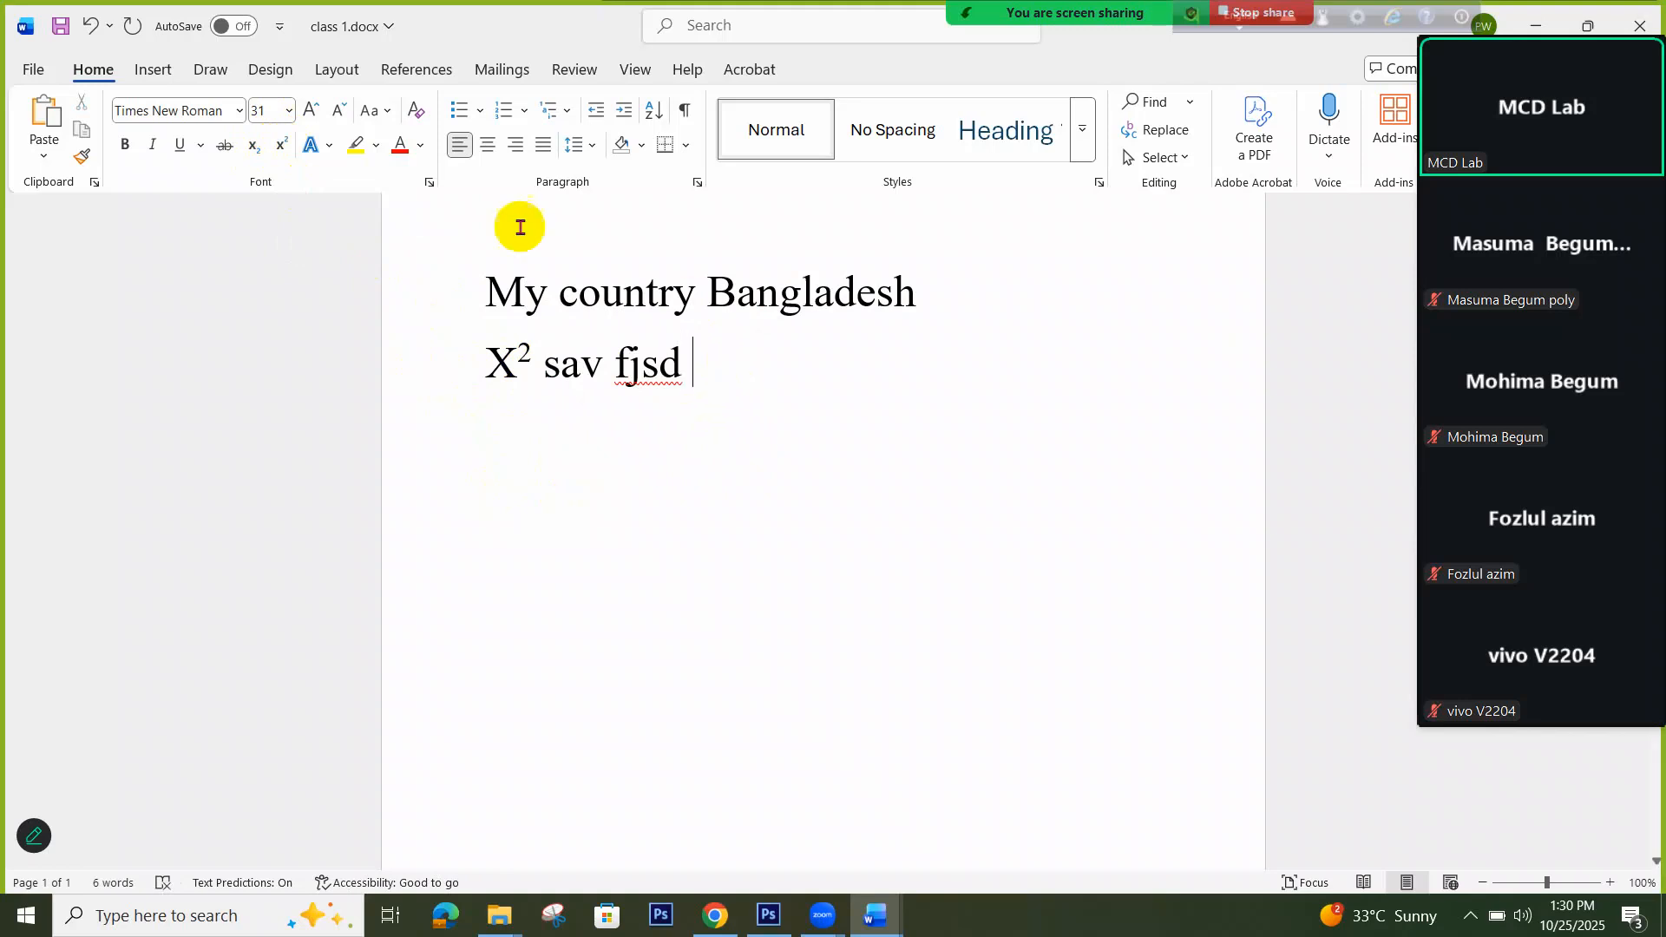
Try the purple outlined text effect on the line "My country Bangladesh" and undo it
left_click(486, 295)
triple_click(659, 298)
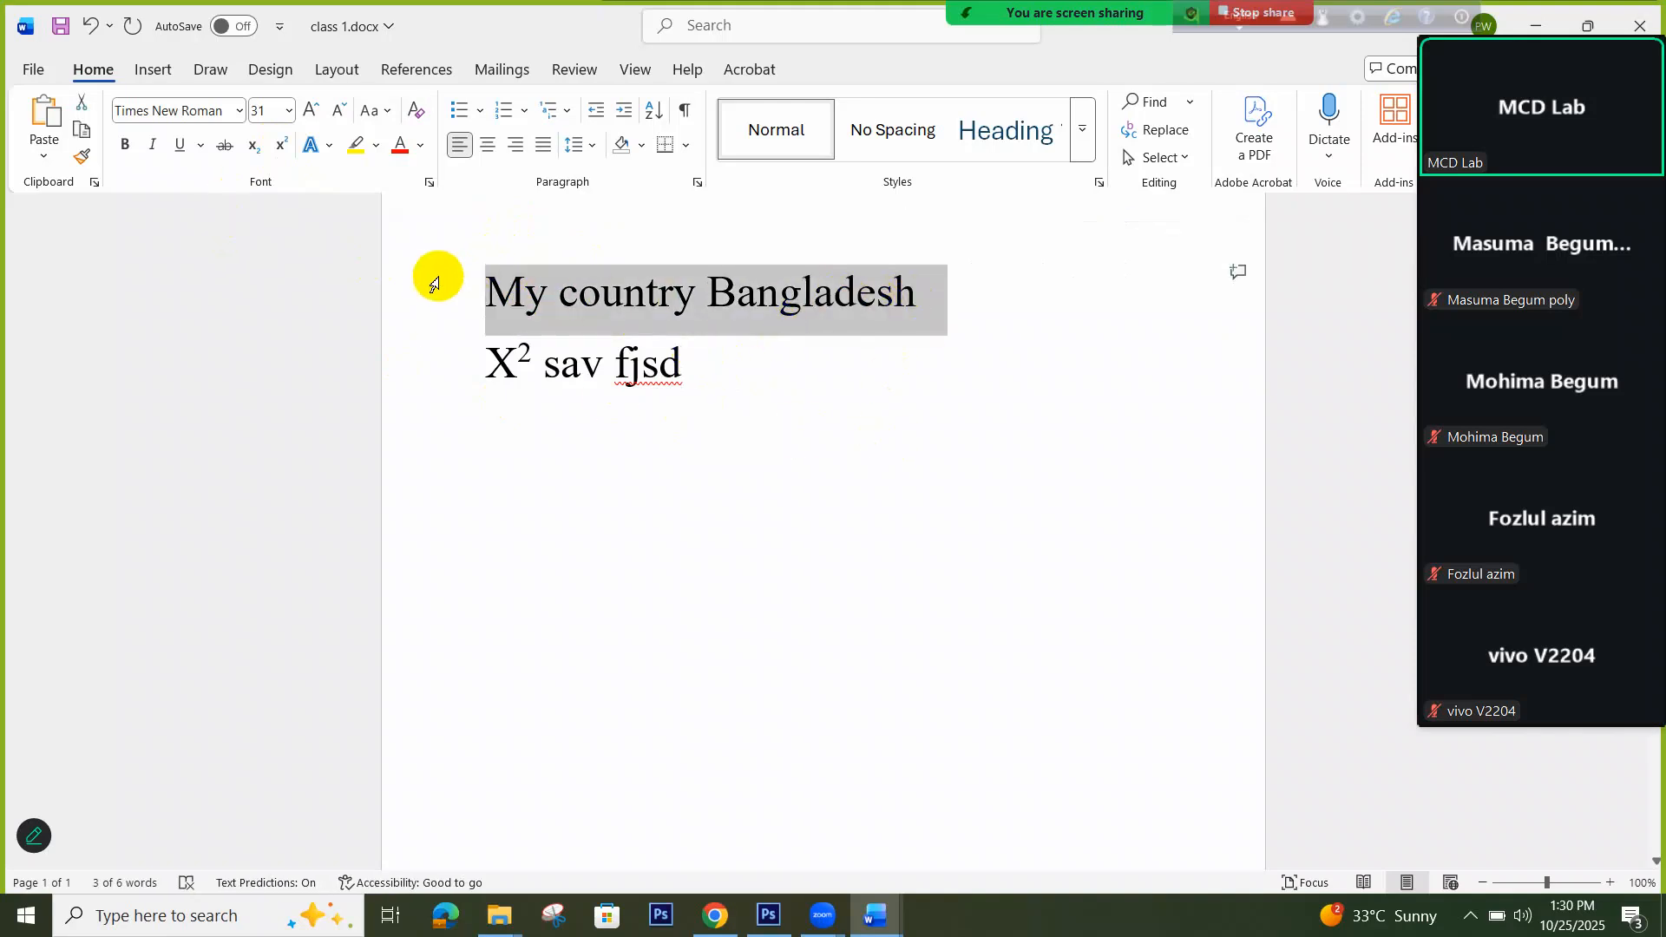
left_click(318, 145)
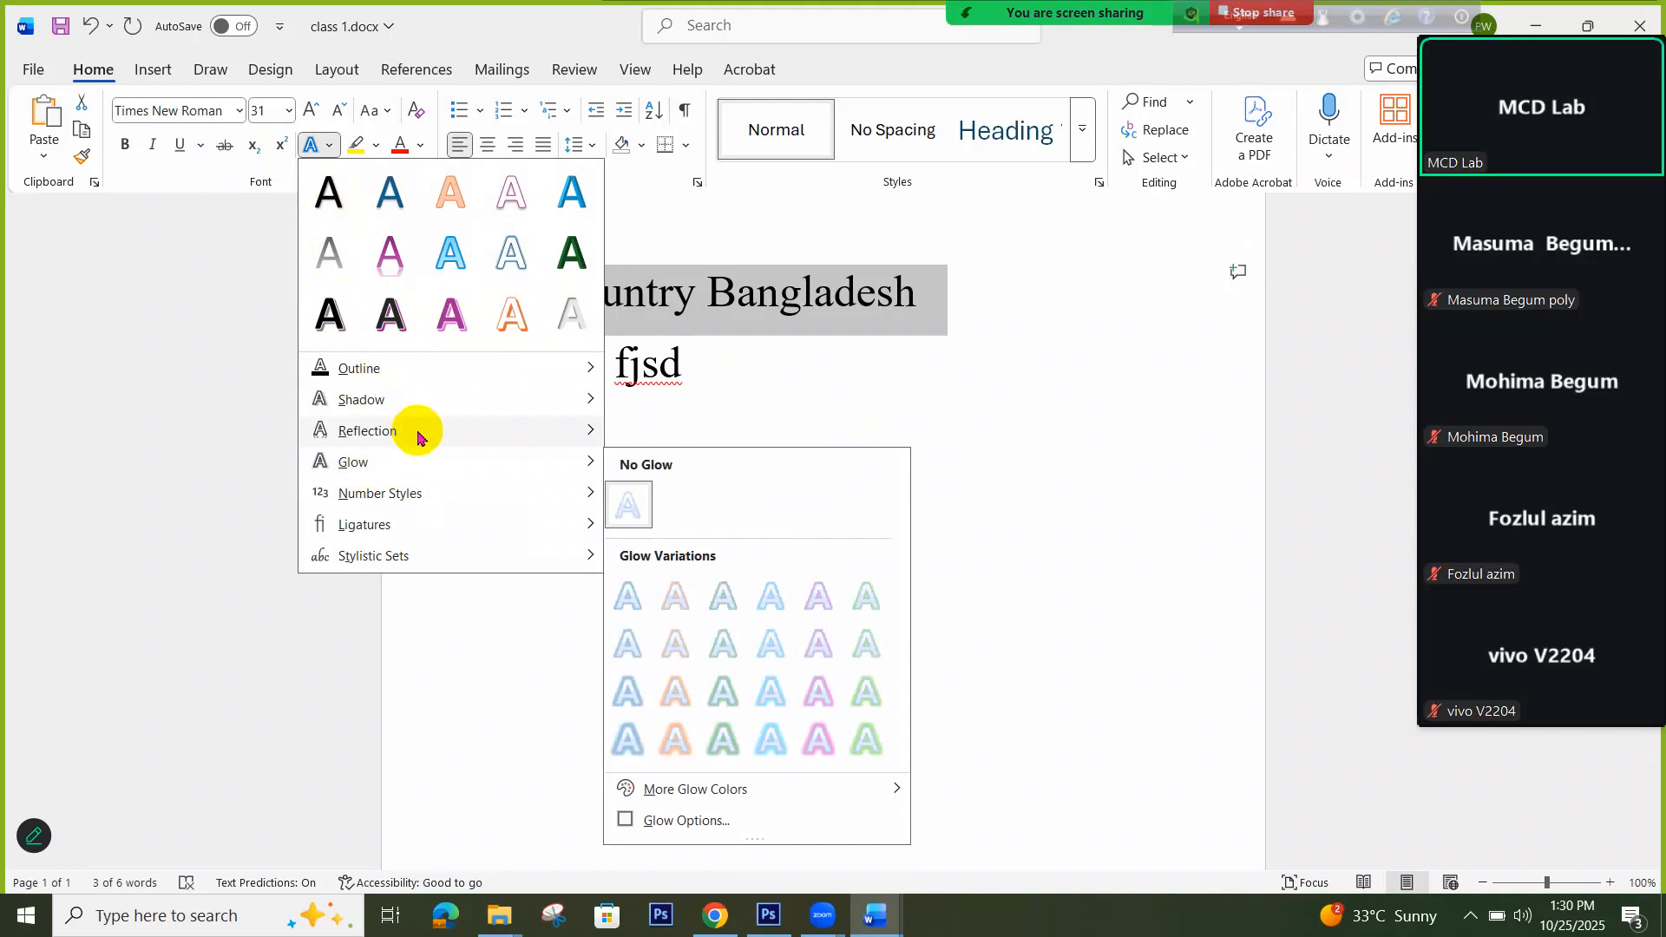
mouse_move(469, 432)
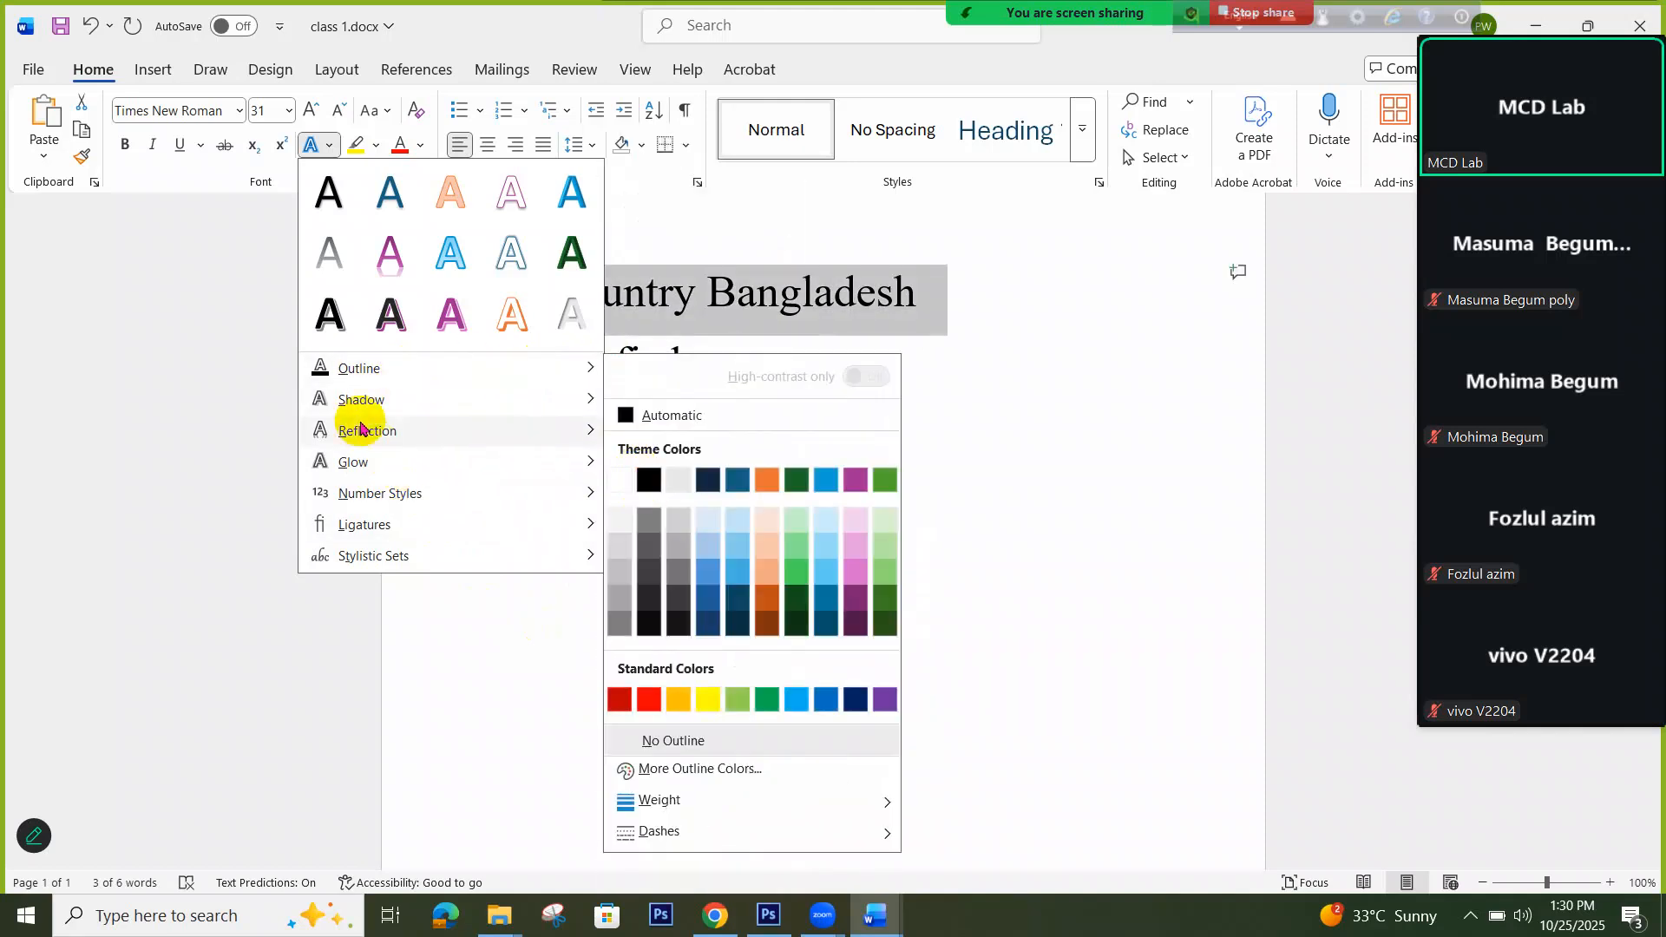
left_click(508, 193)
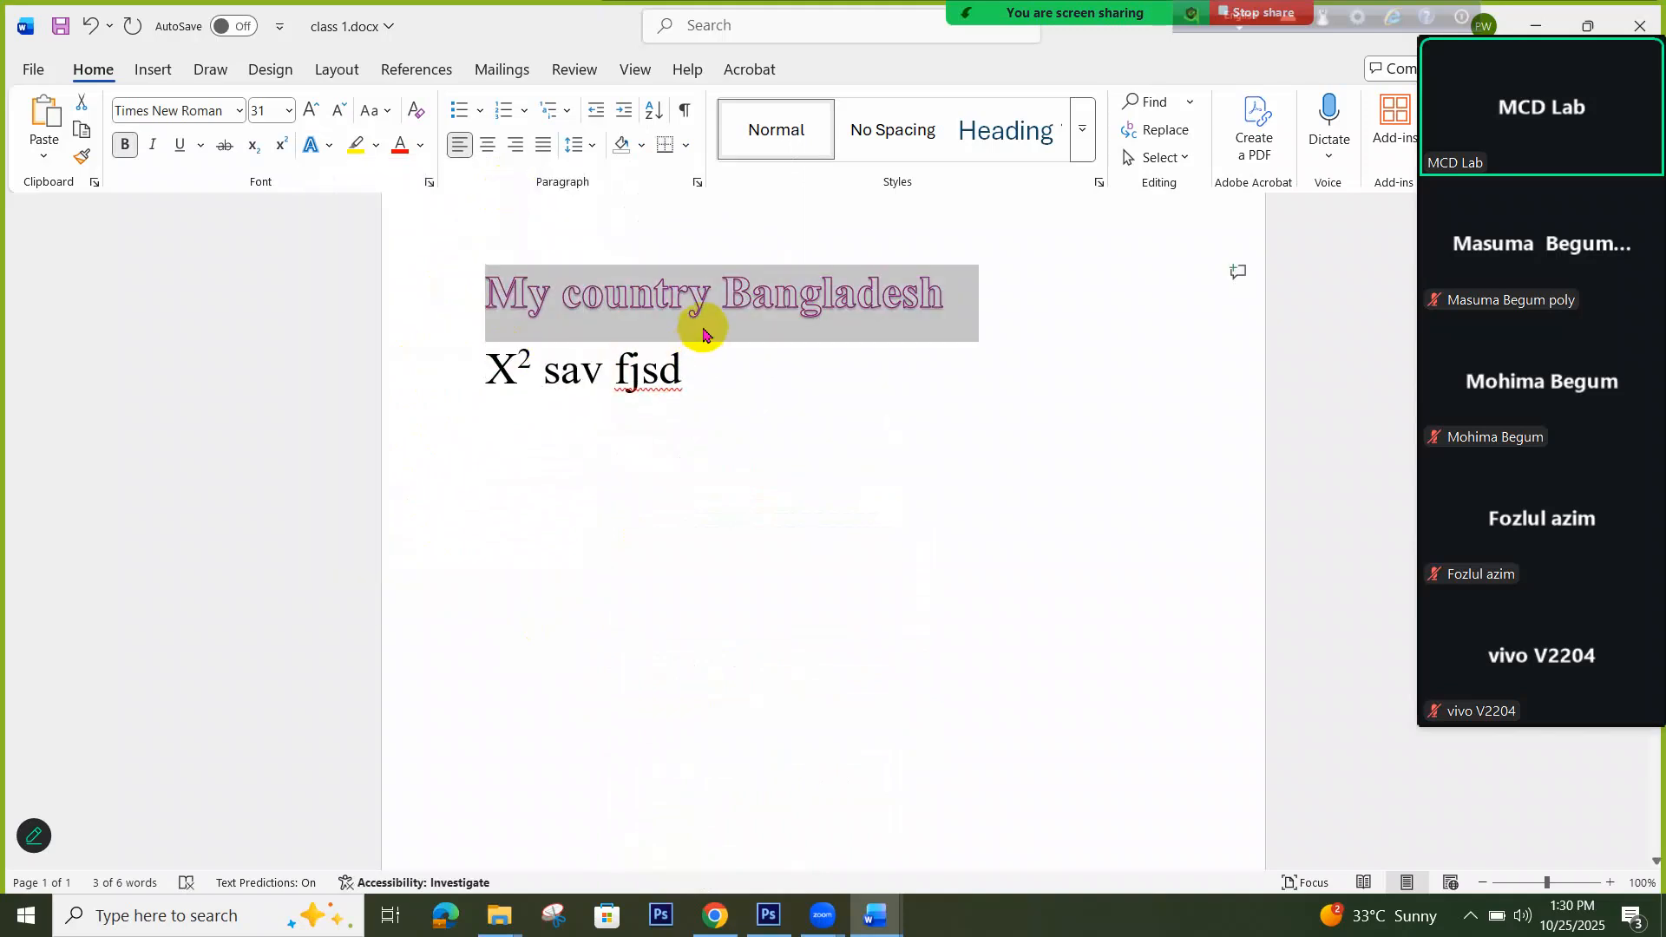
key("ctrl+z")
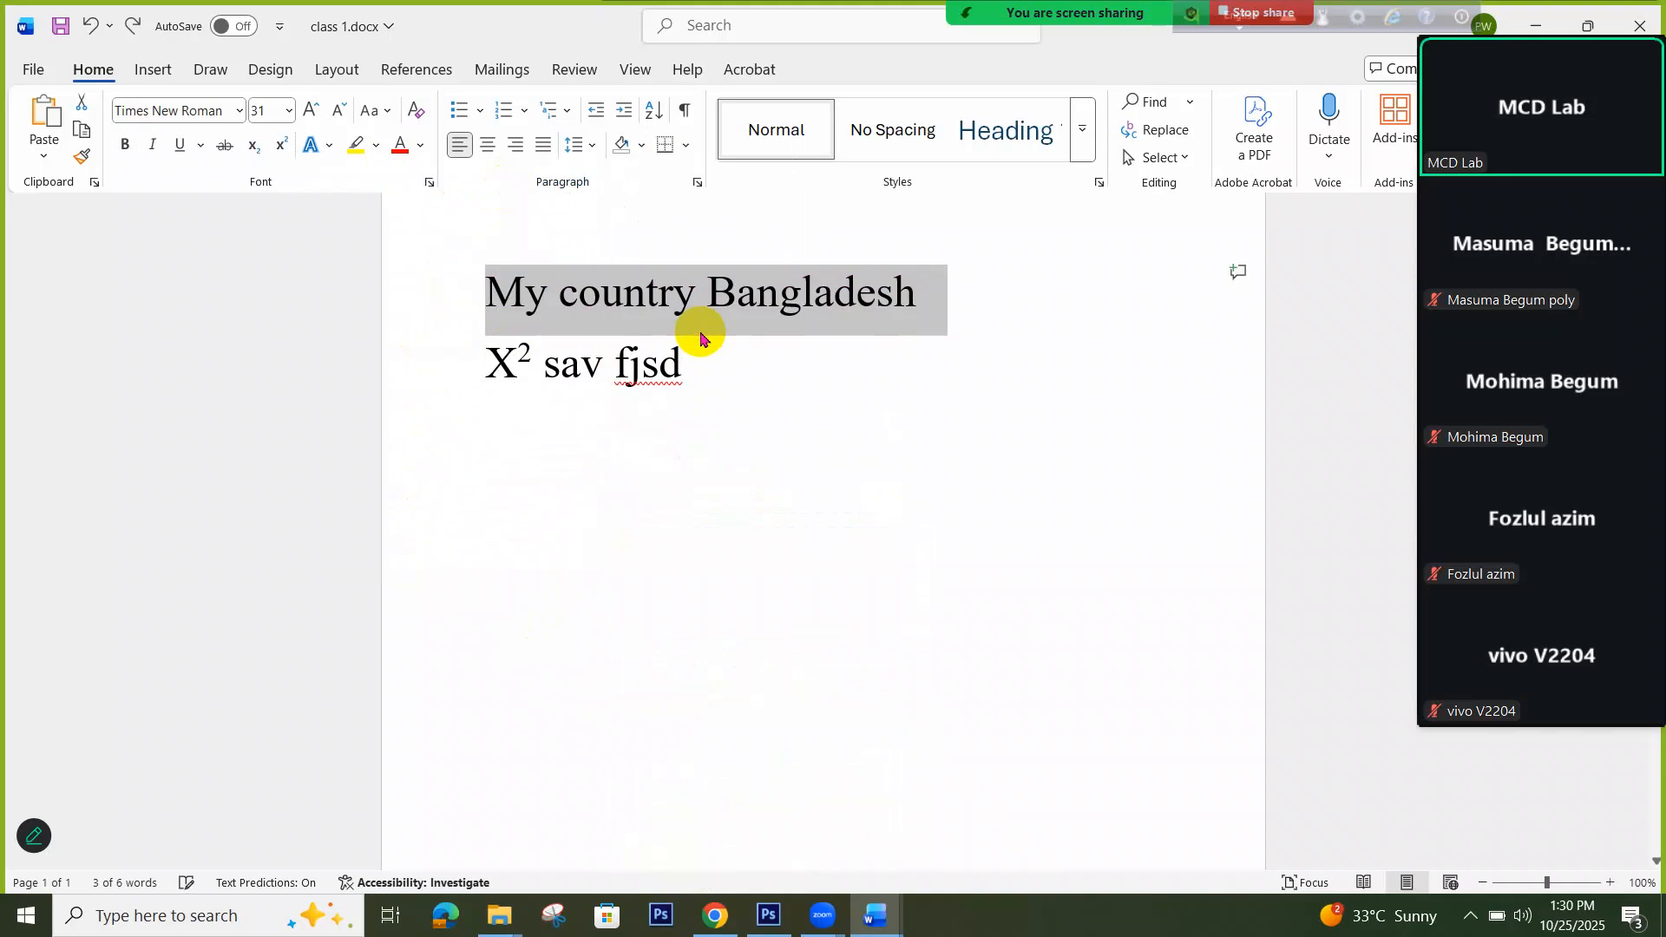
left_click(729, 309)
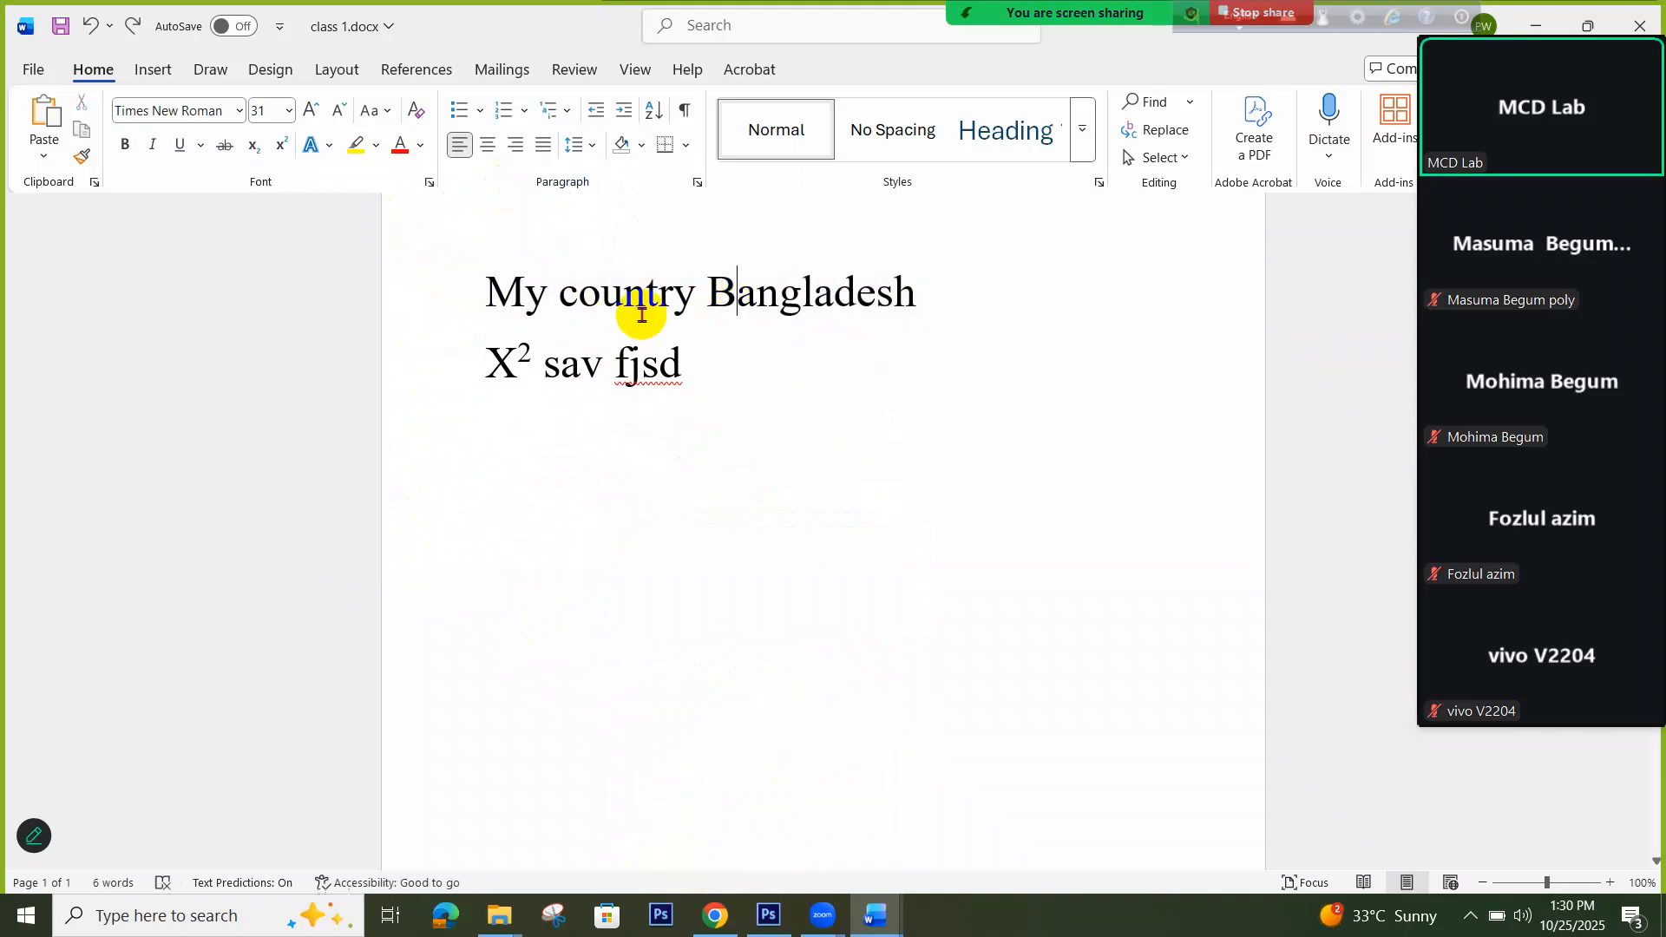
Grow the font of the first line to 48 and shrink it to 28
left_click(435, 298)
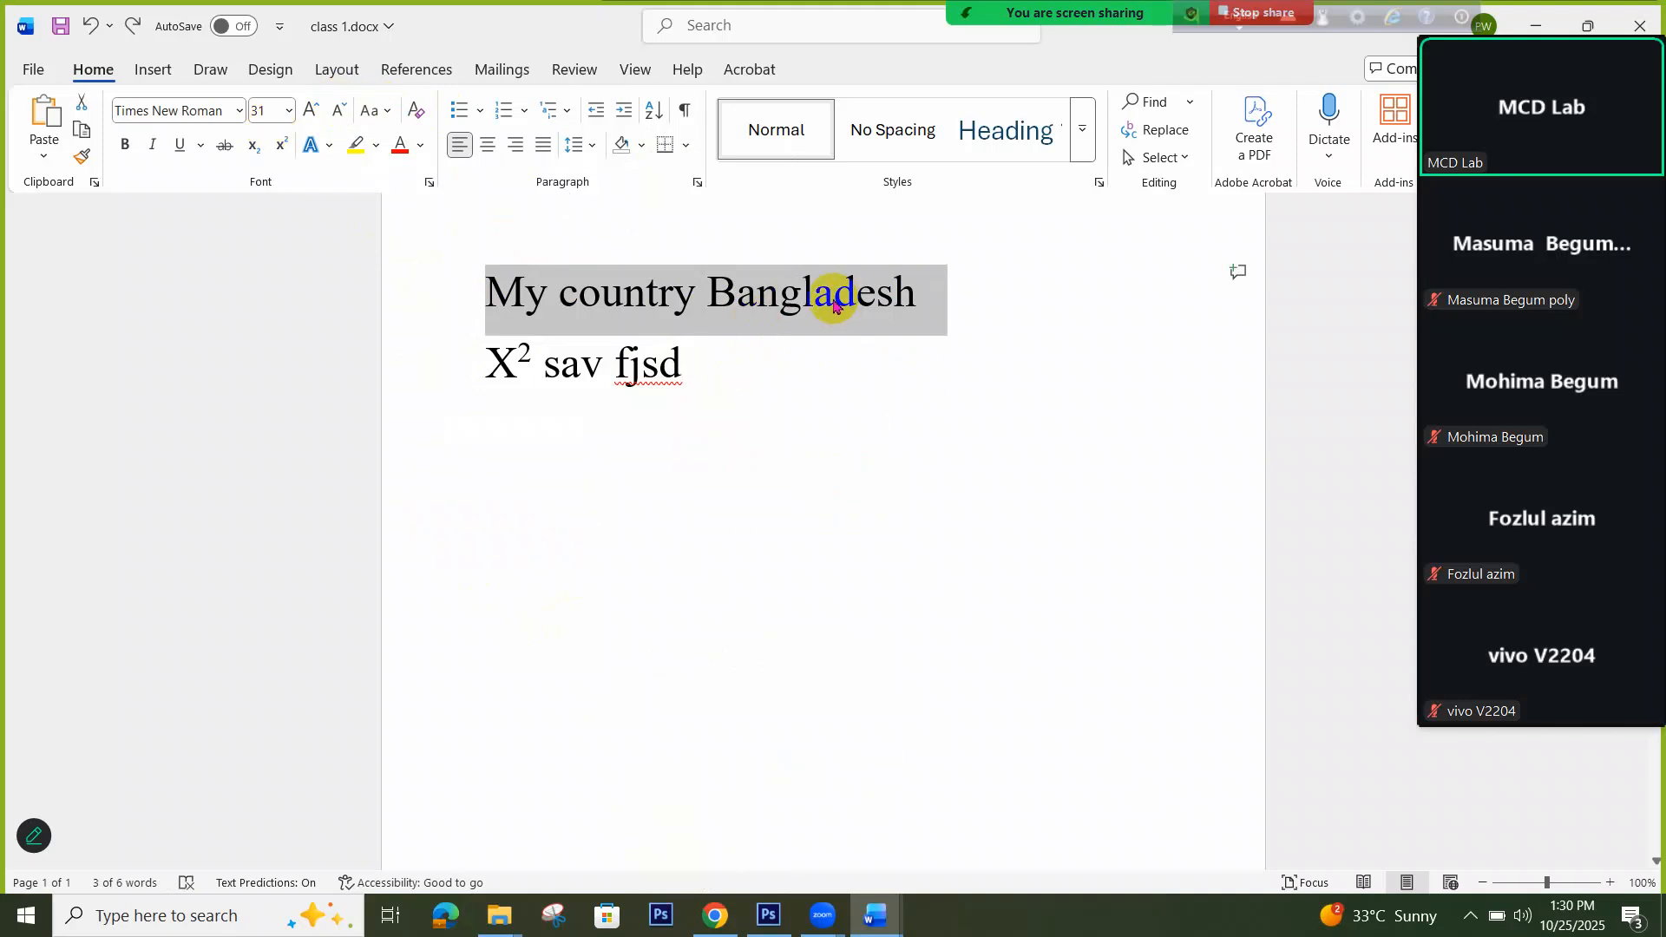
left_click(310, 110)
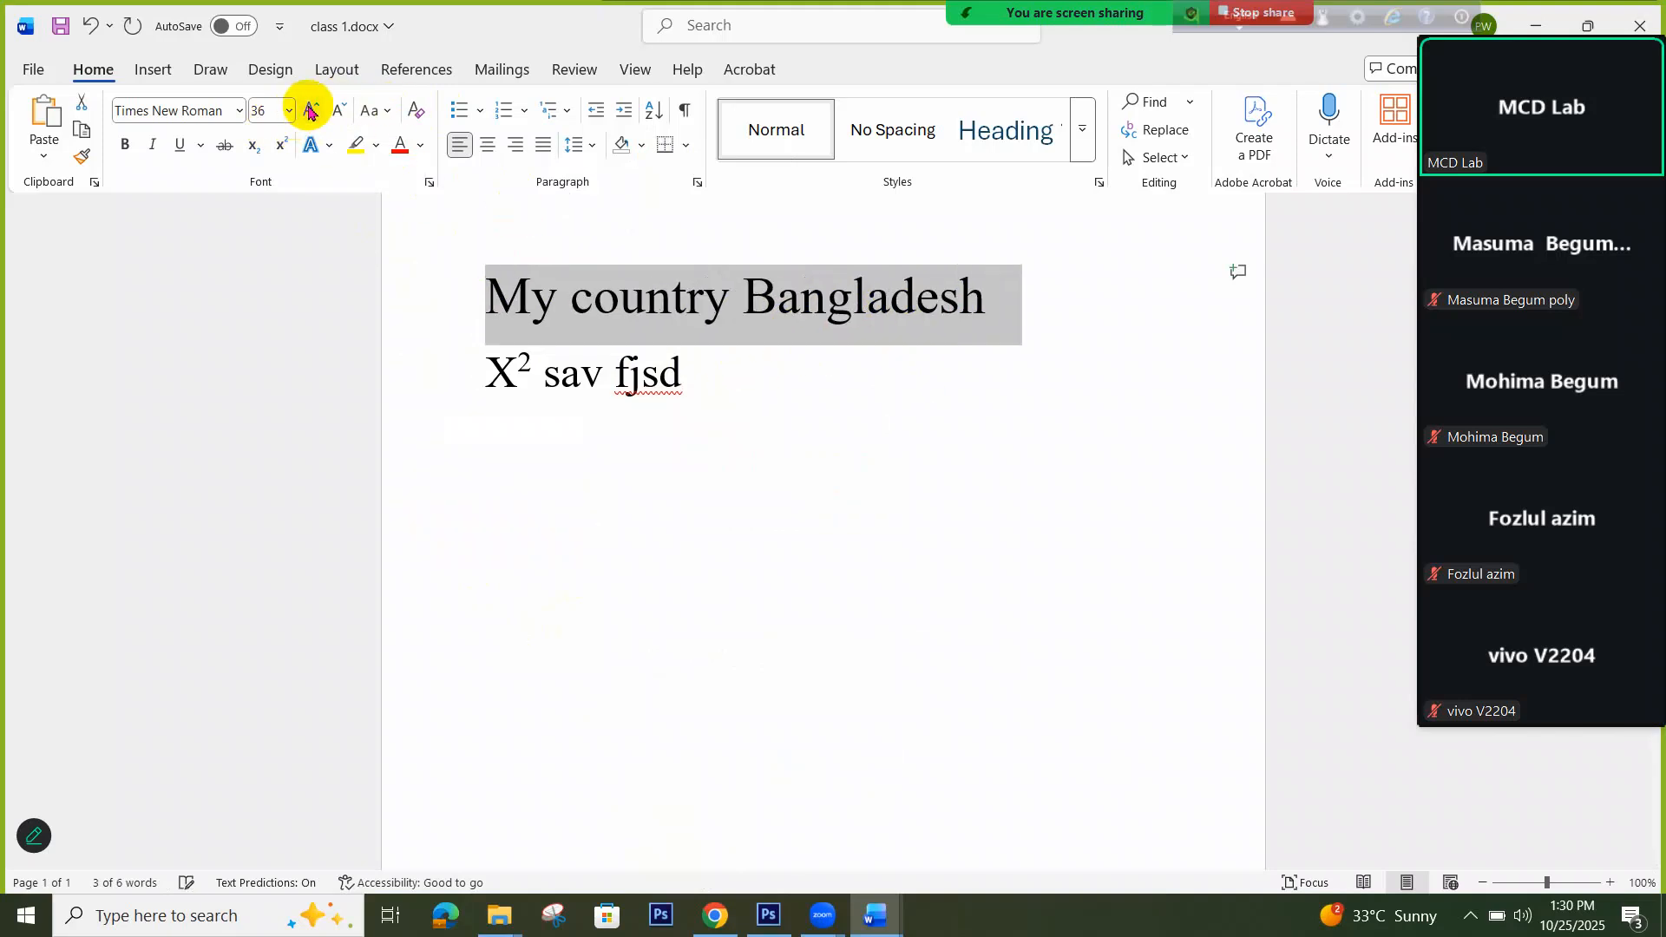
left_click(310, 110)
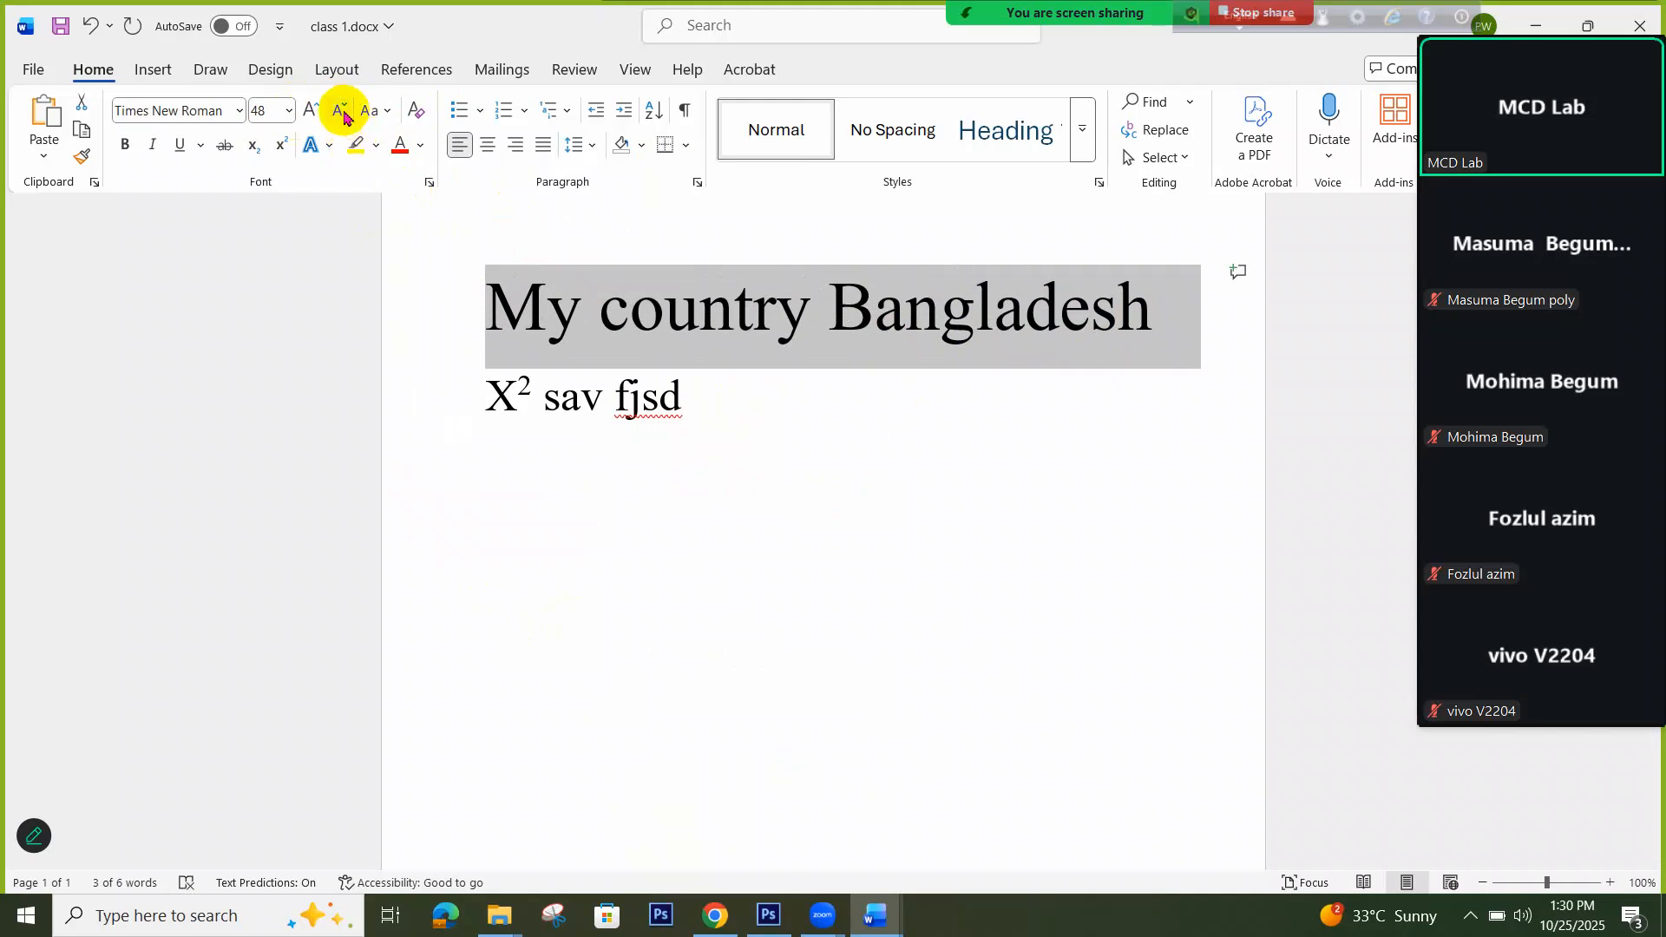
left_click(343, 115)
left_click(344, 114)
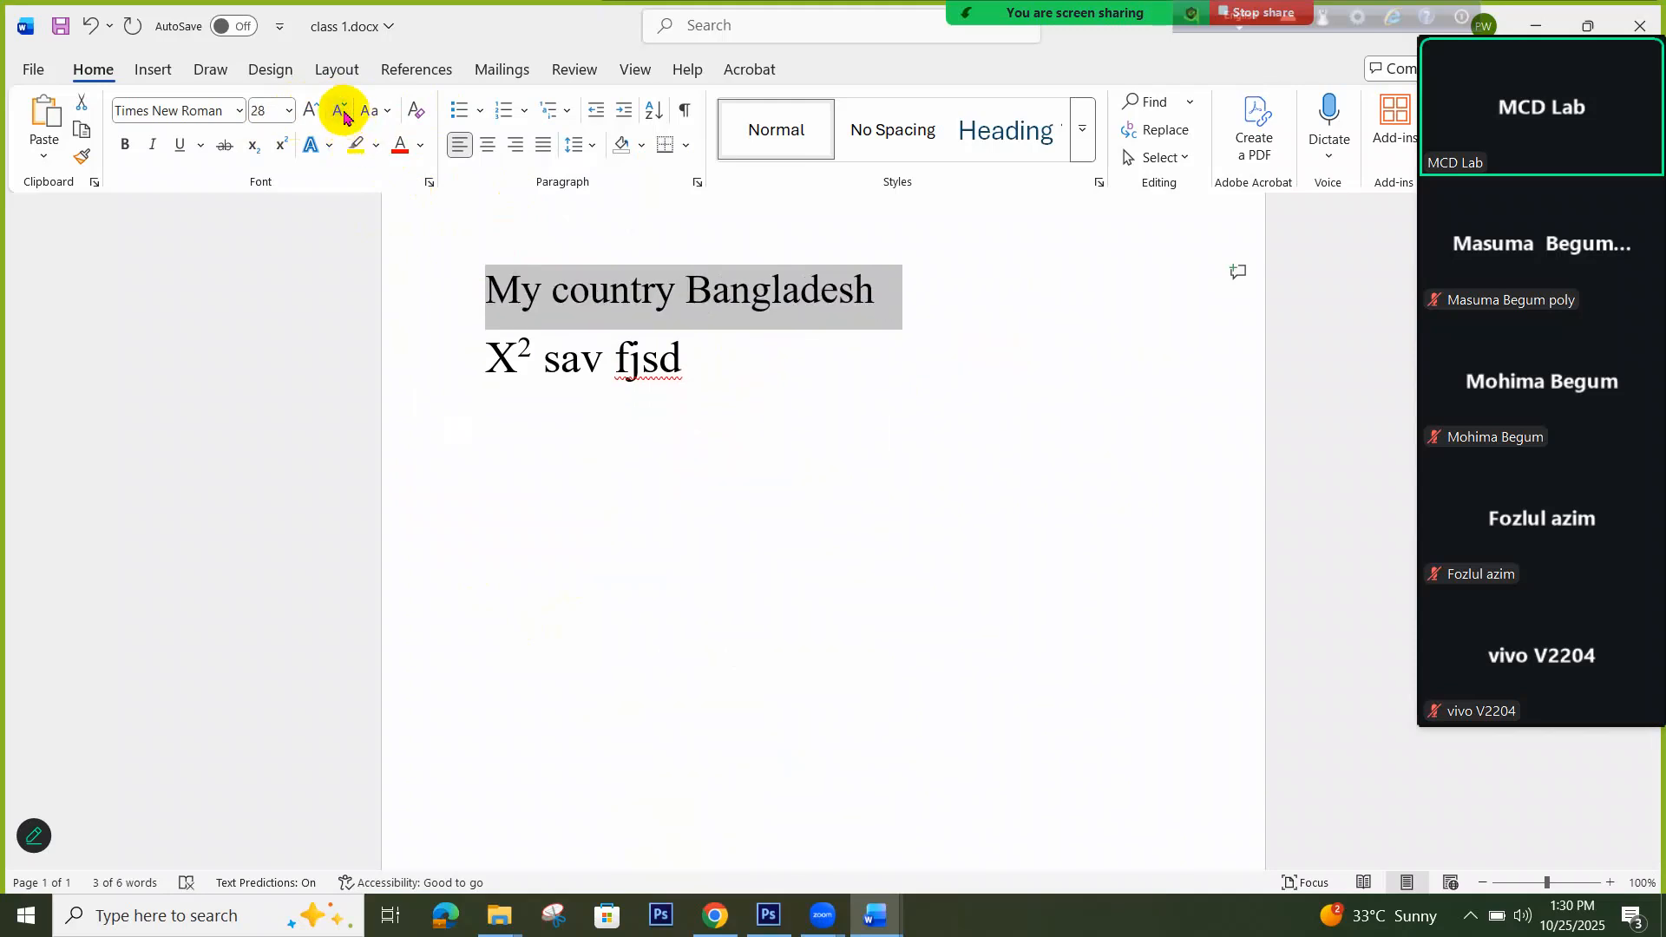
left_click(609, 300)
Replace the capital M and B in the first line with lowercase letters to read "my country bangladesh"
left_click(523, 297)
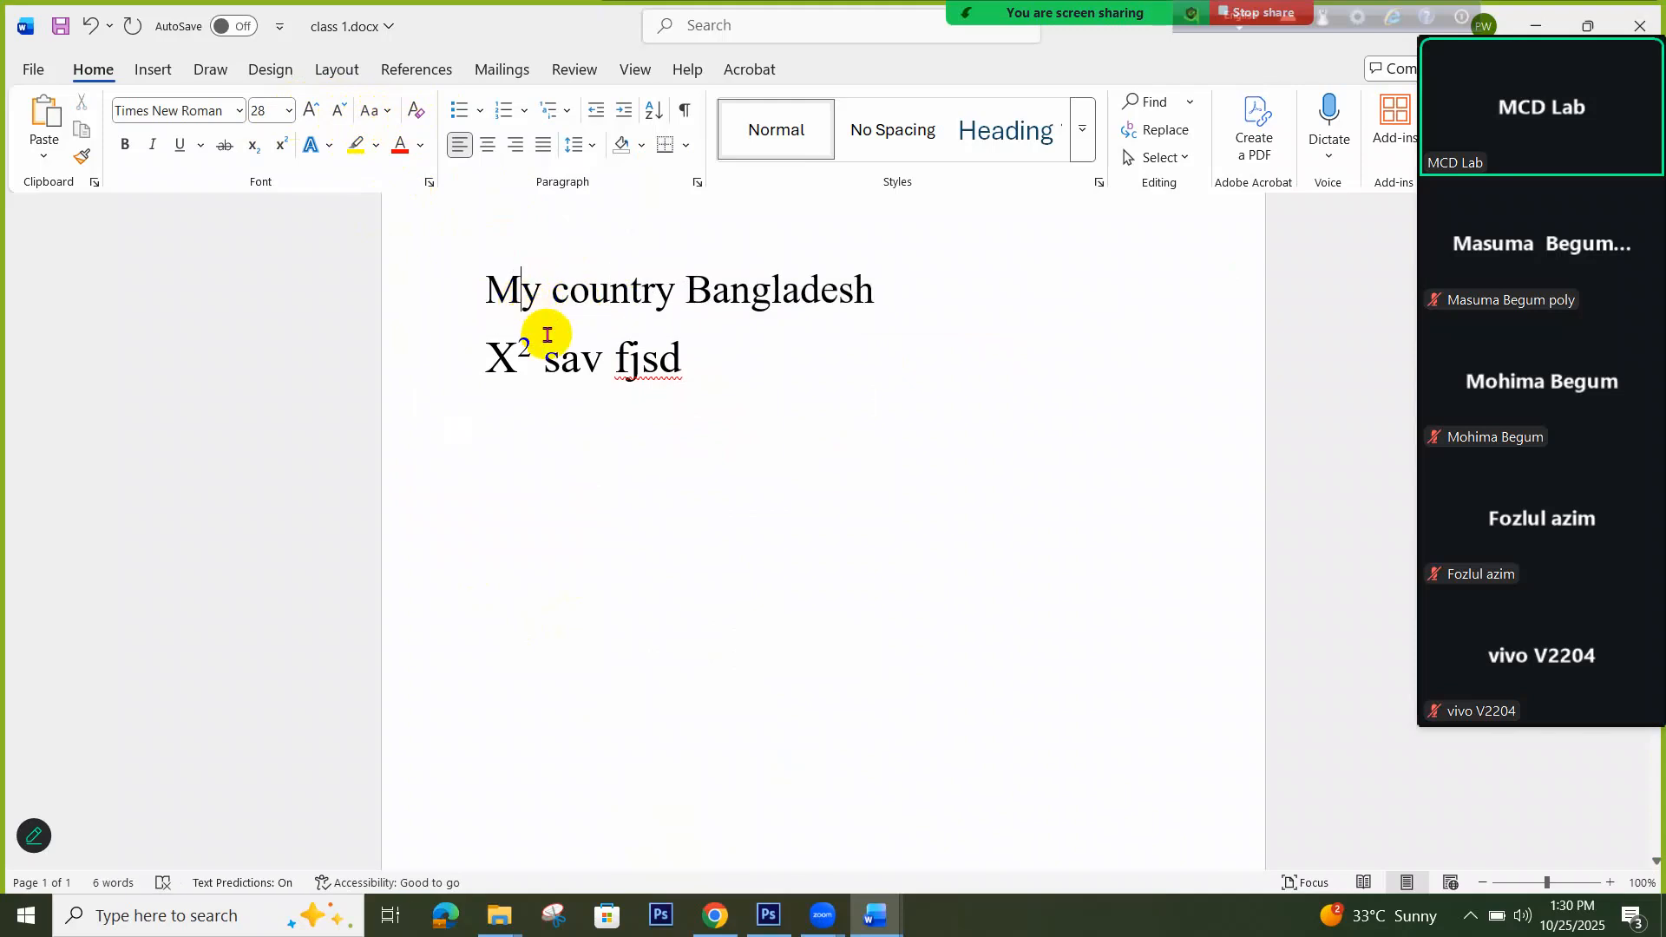
key("BackSpace")
type("m")
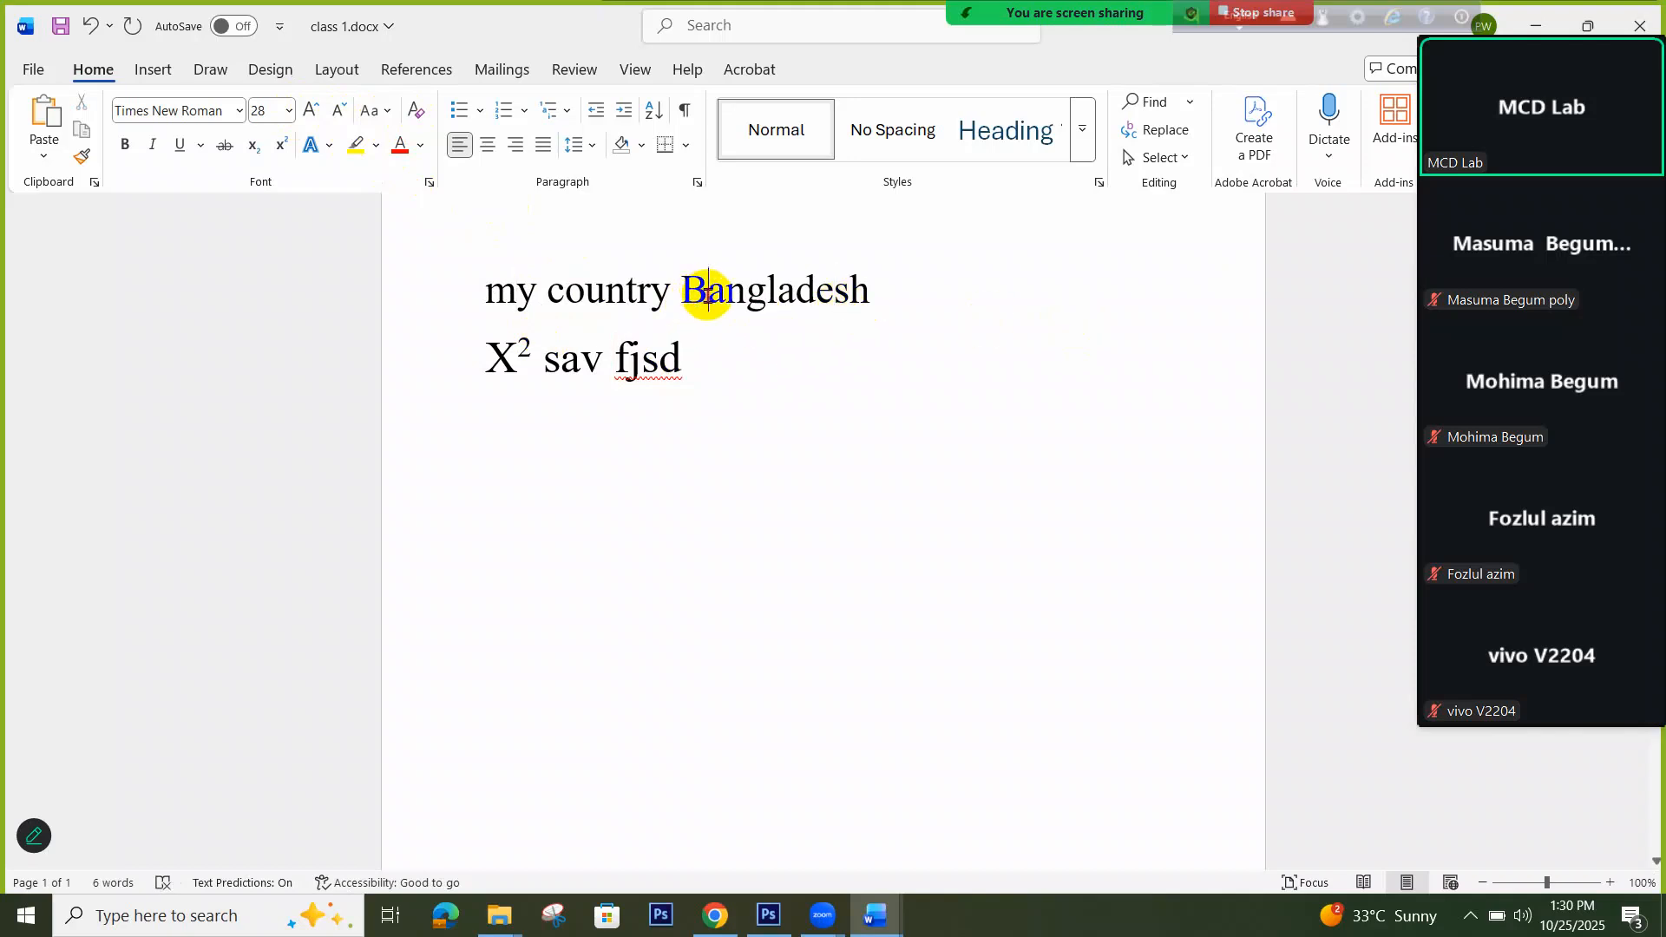
key("BackSpace")
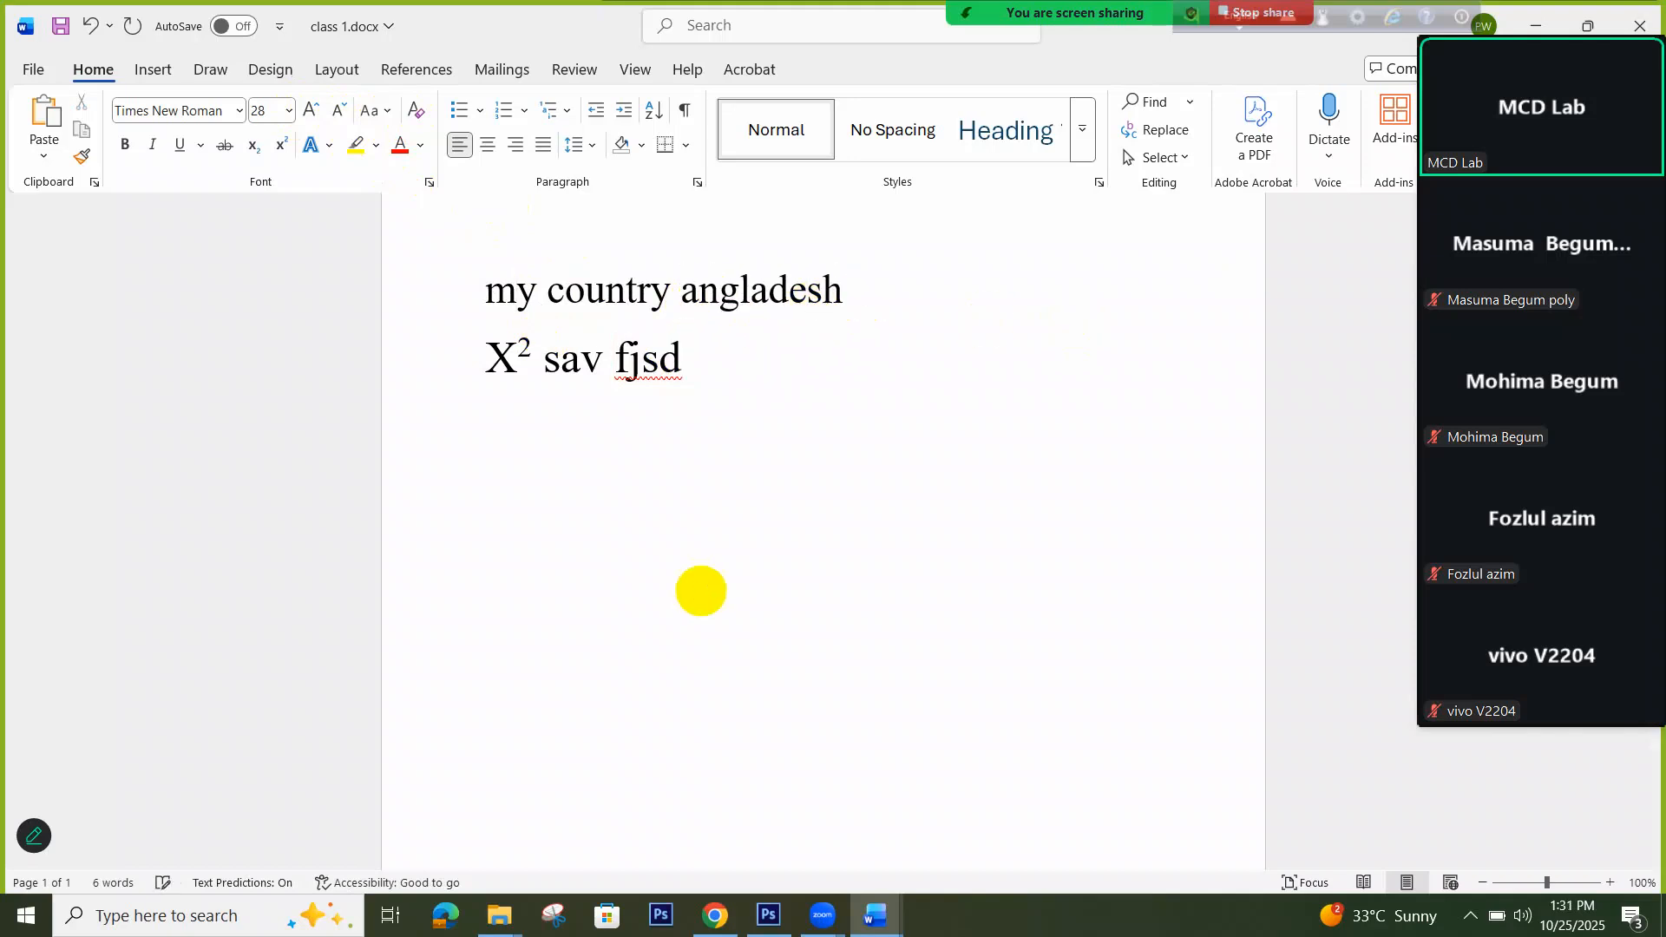
type("b")
left_click(875, 295)
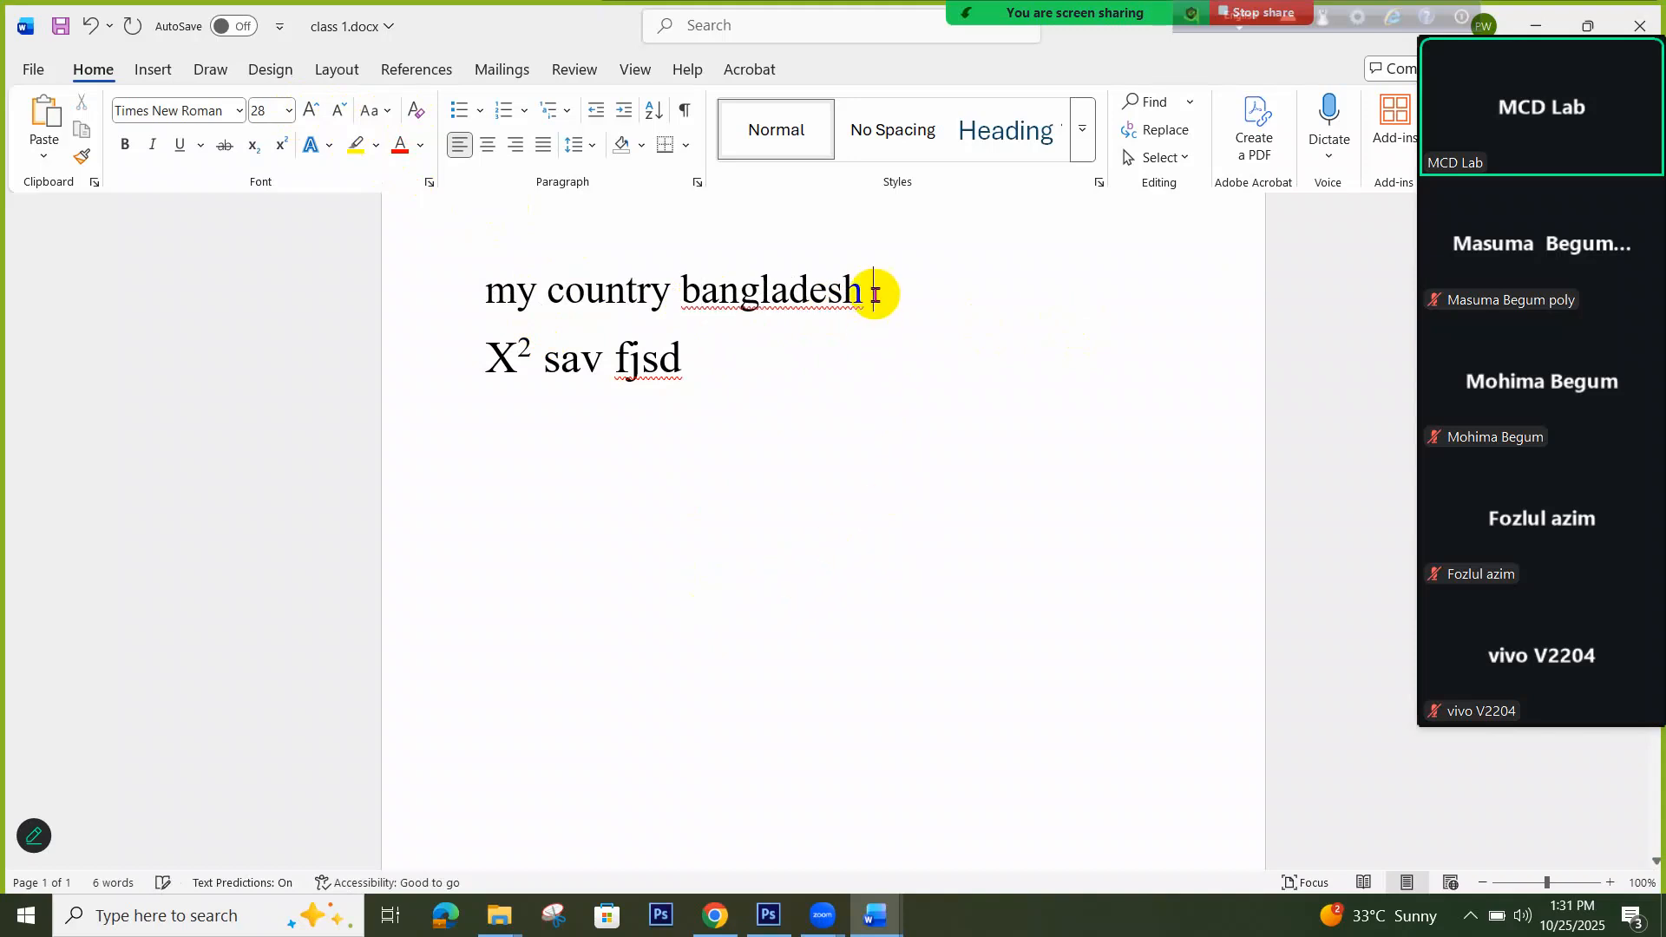
Select the whole line "my country bangladesh"
left_click_drag(874, 288, 510, 328)
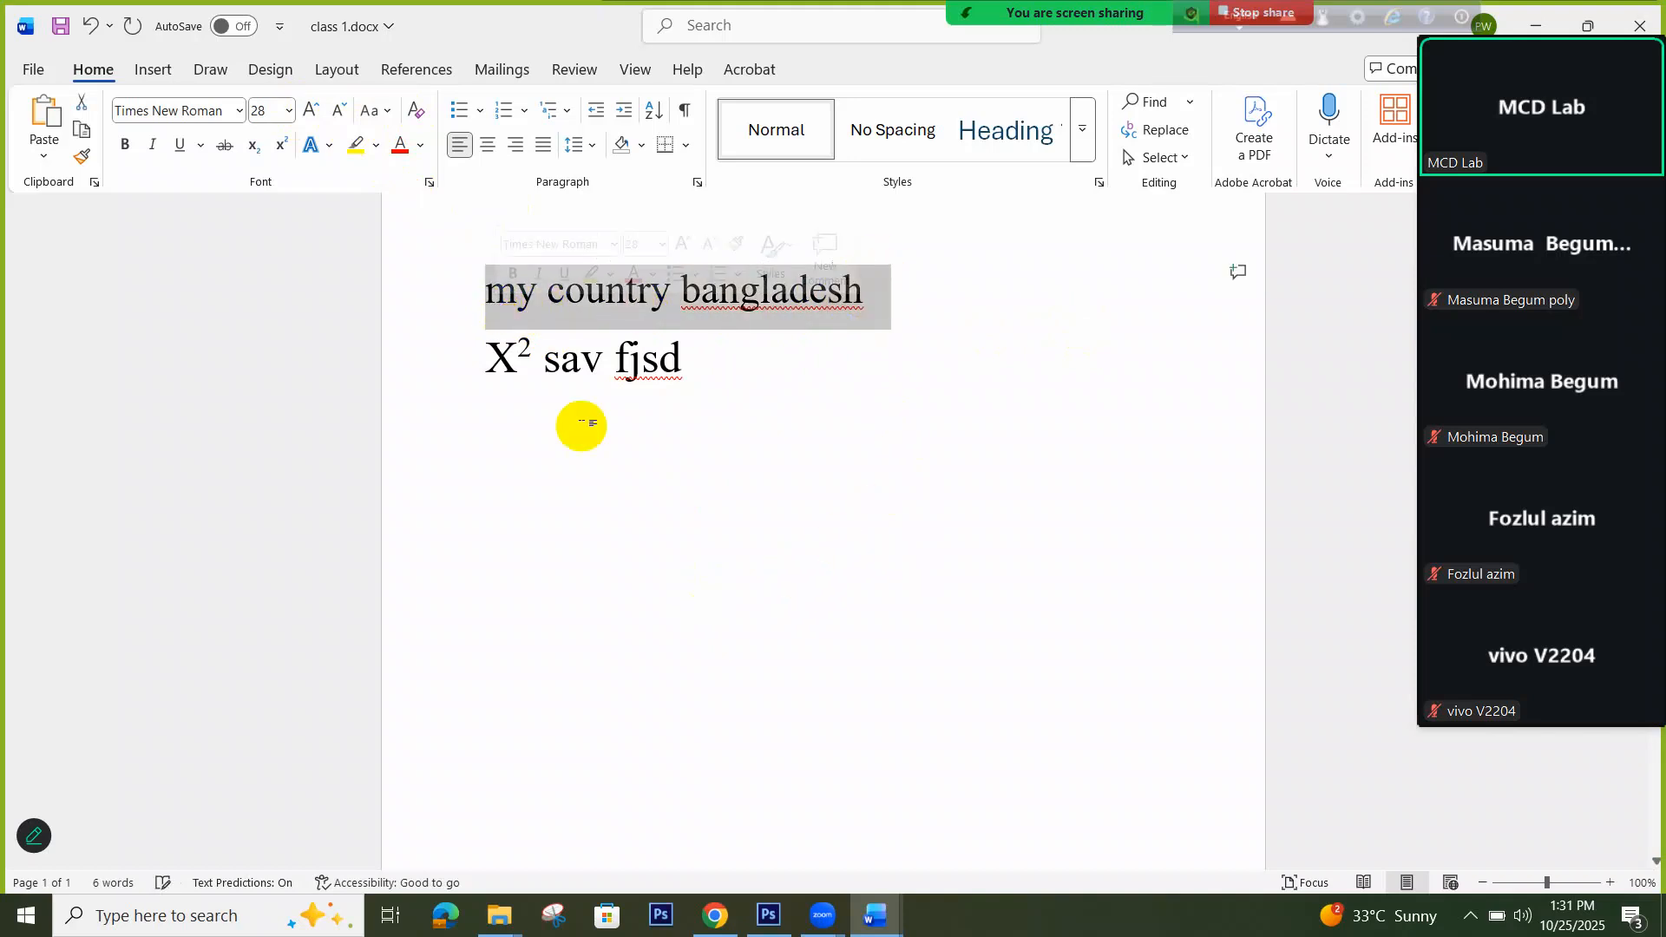
left_click(816, 328)
double_click(856, 290)
left_click(477, 312)
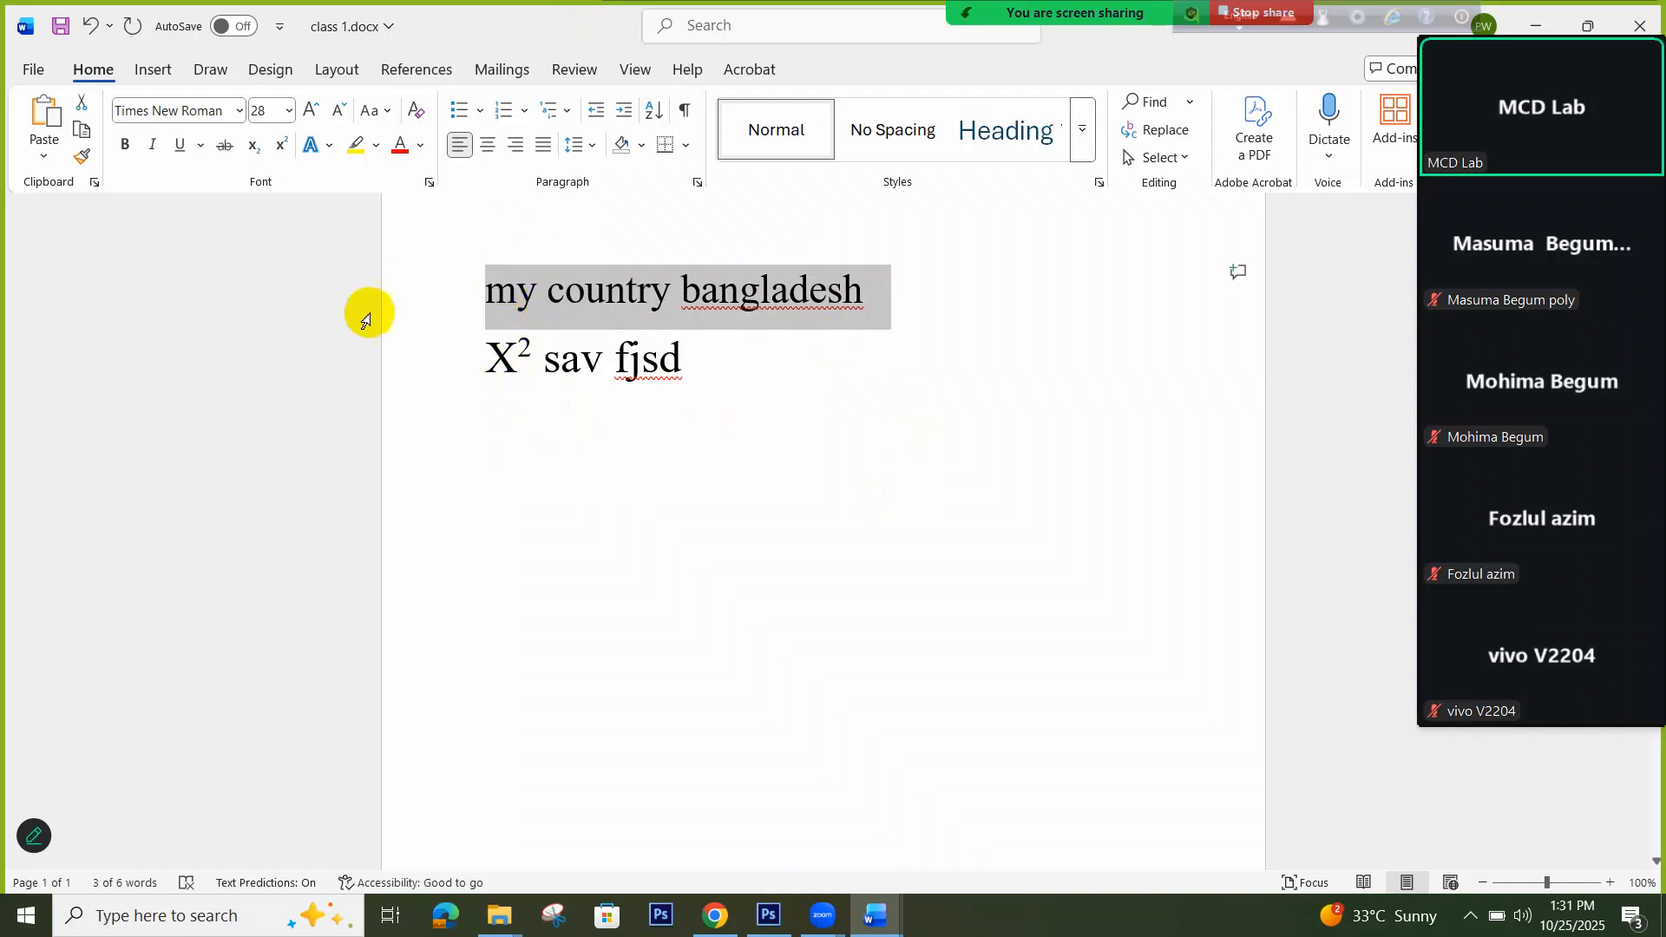
Highlight the topic "Change case" in the Modeule .docx outline and return to class 1.docx
left_click(875, 915)
left_click(705, 815)
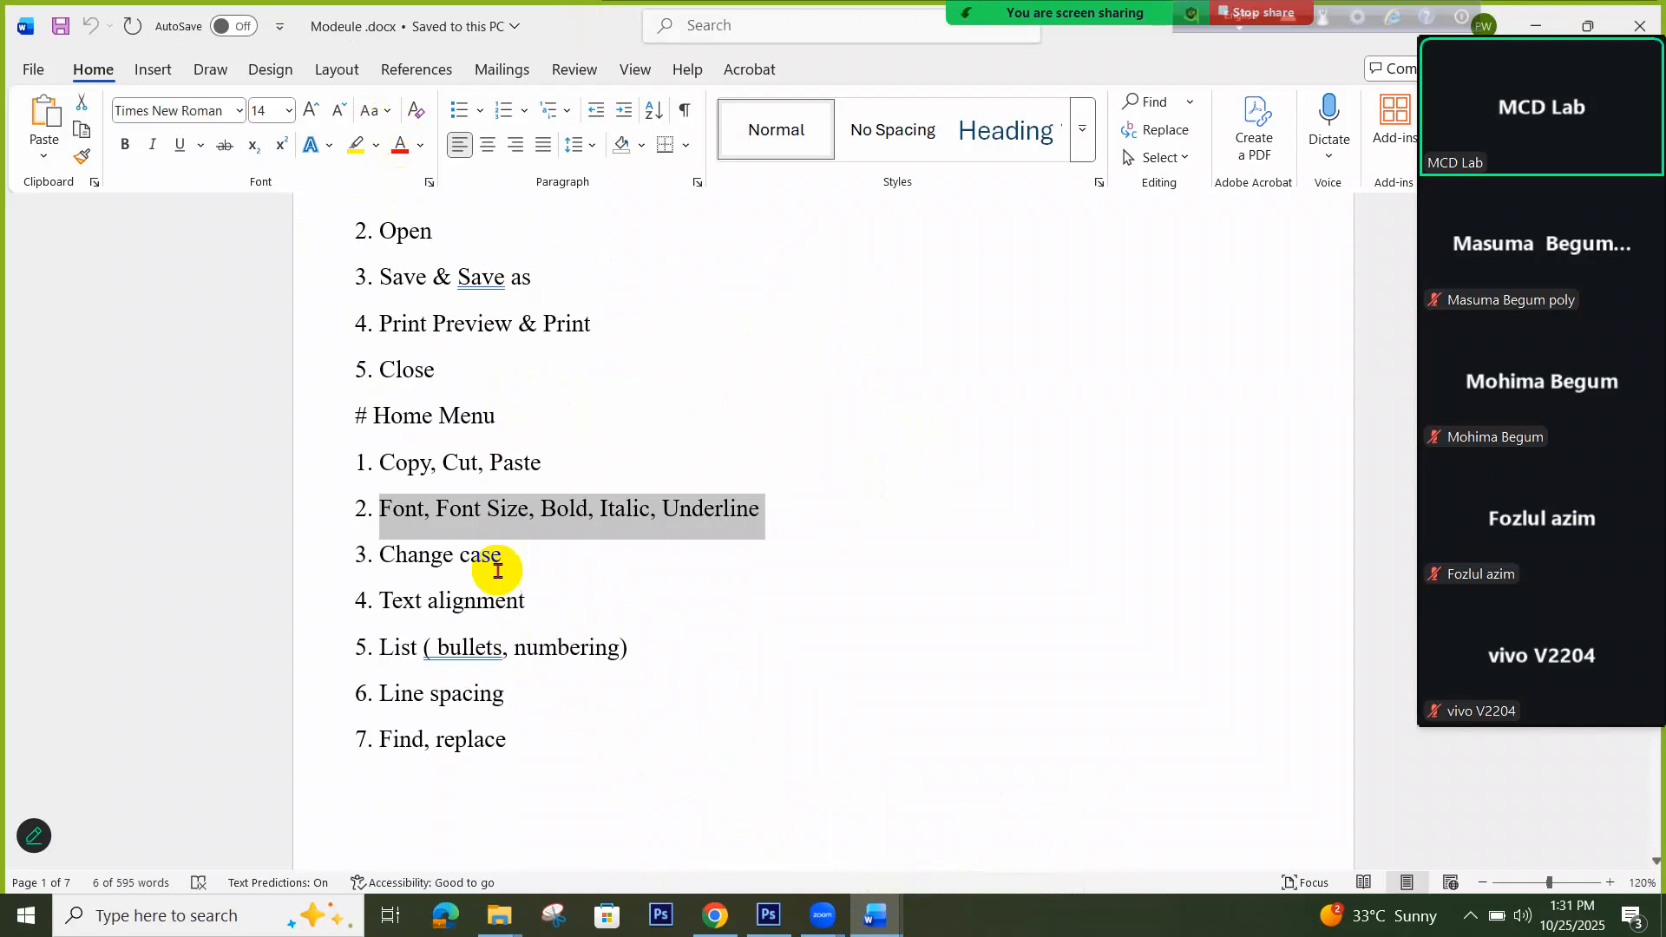
left_click_drag(509, 570, 380, 577)
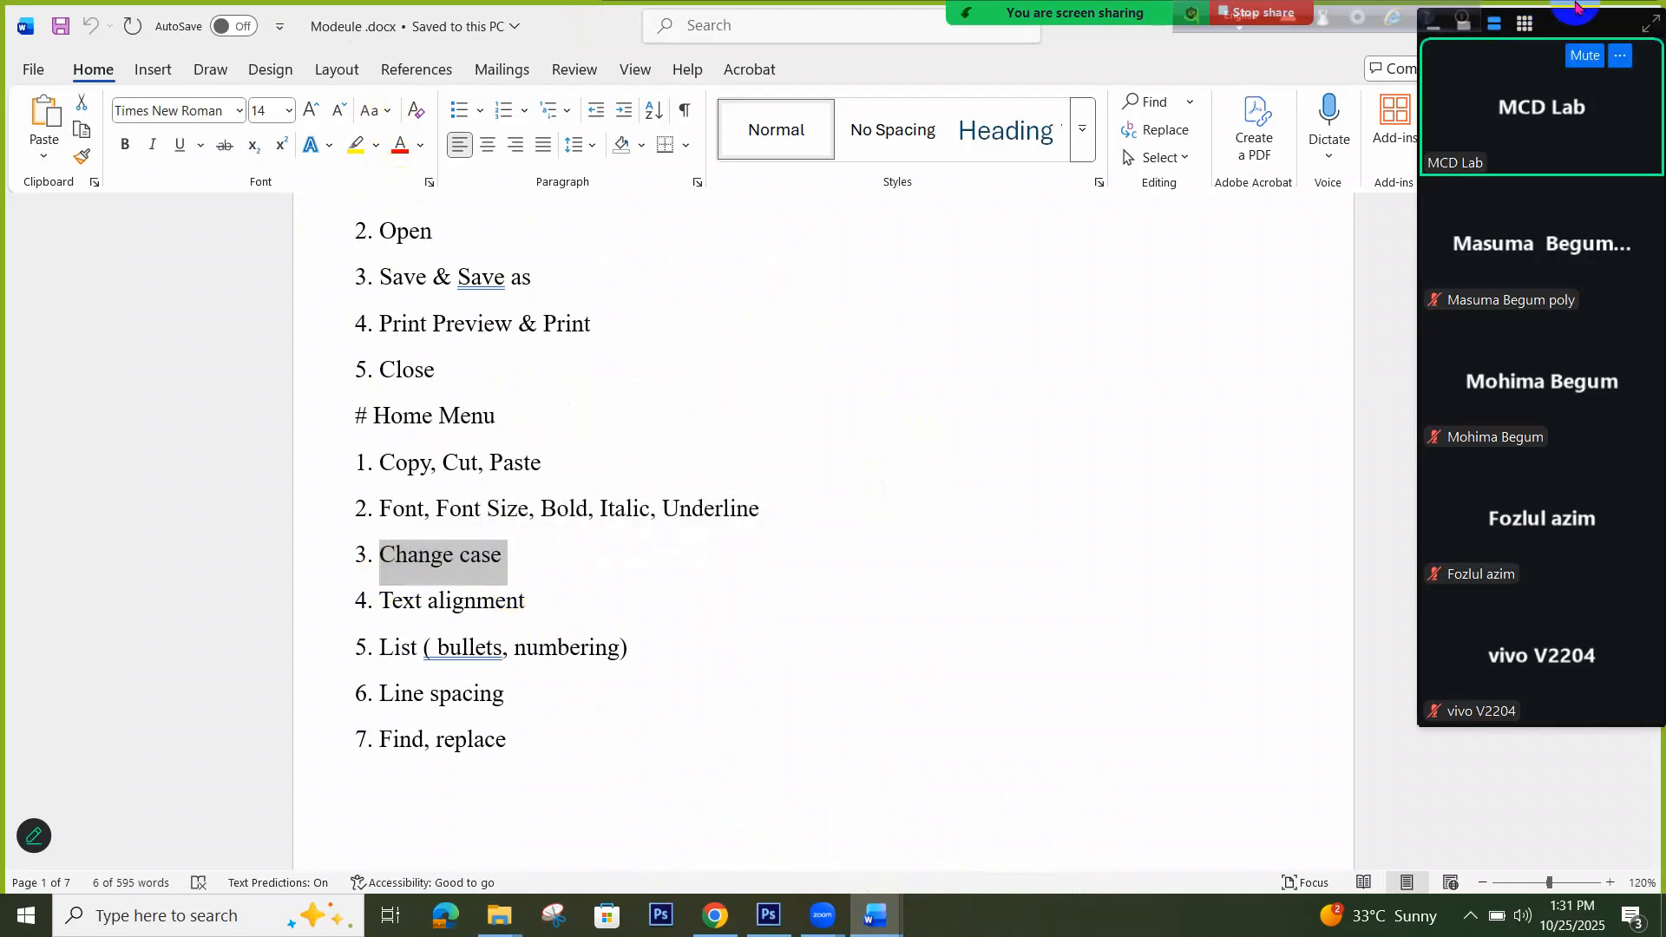
left_click(878, 917)
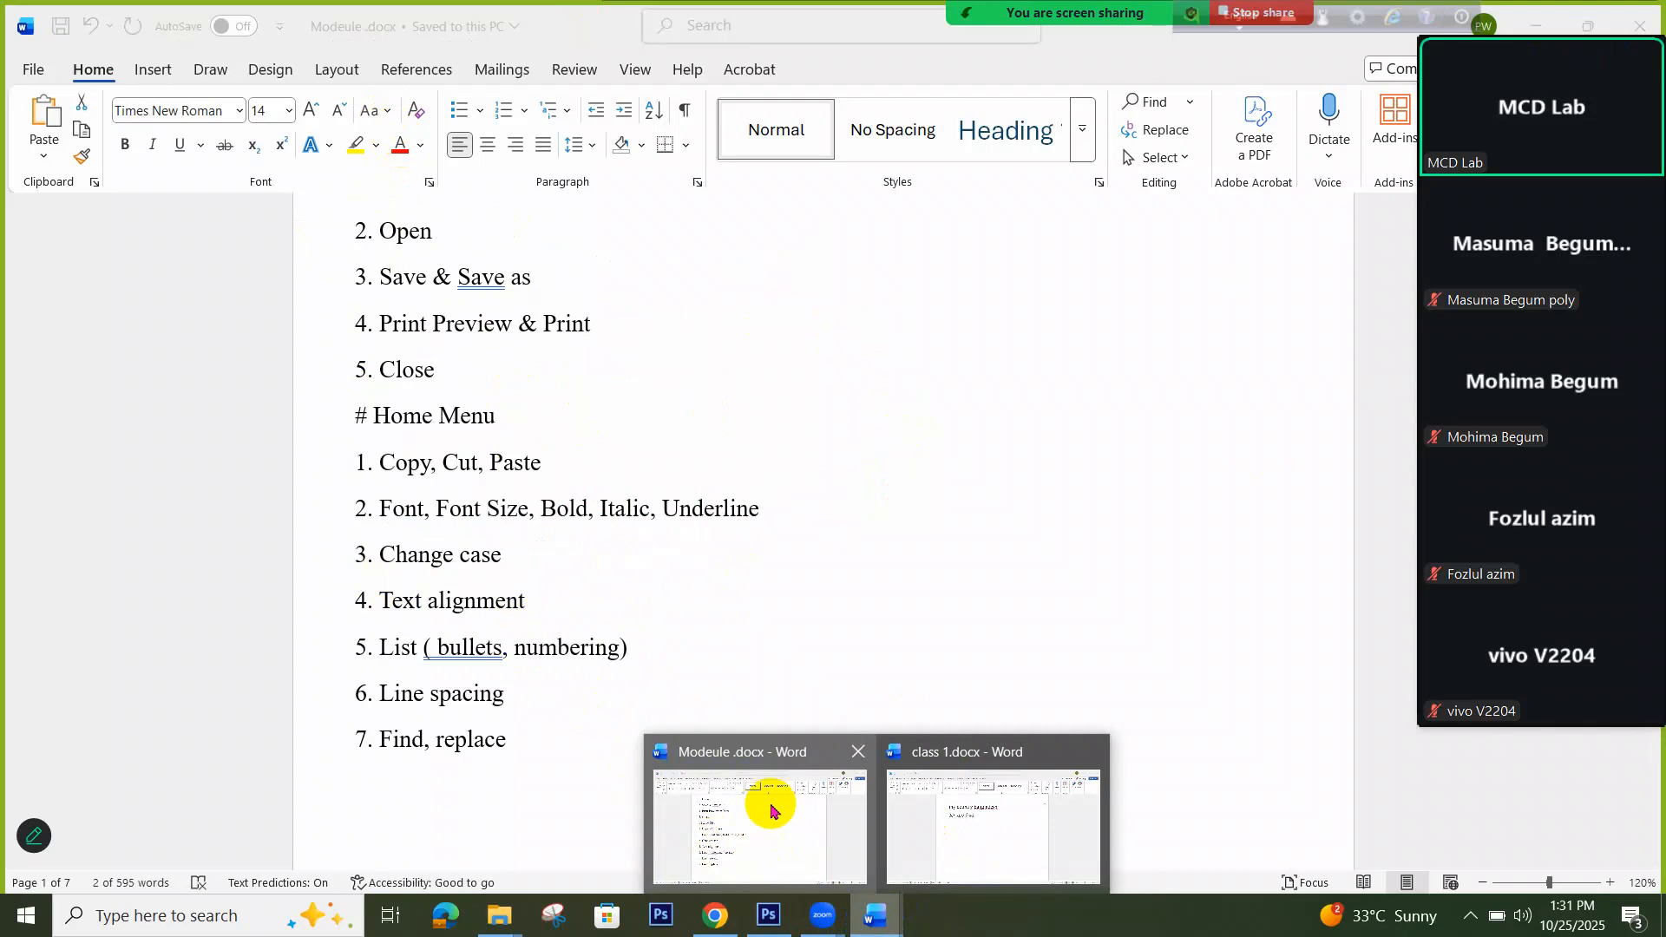
left_click(922, 848)
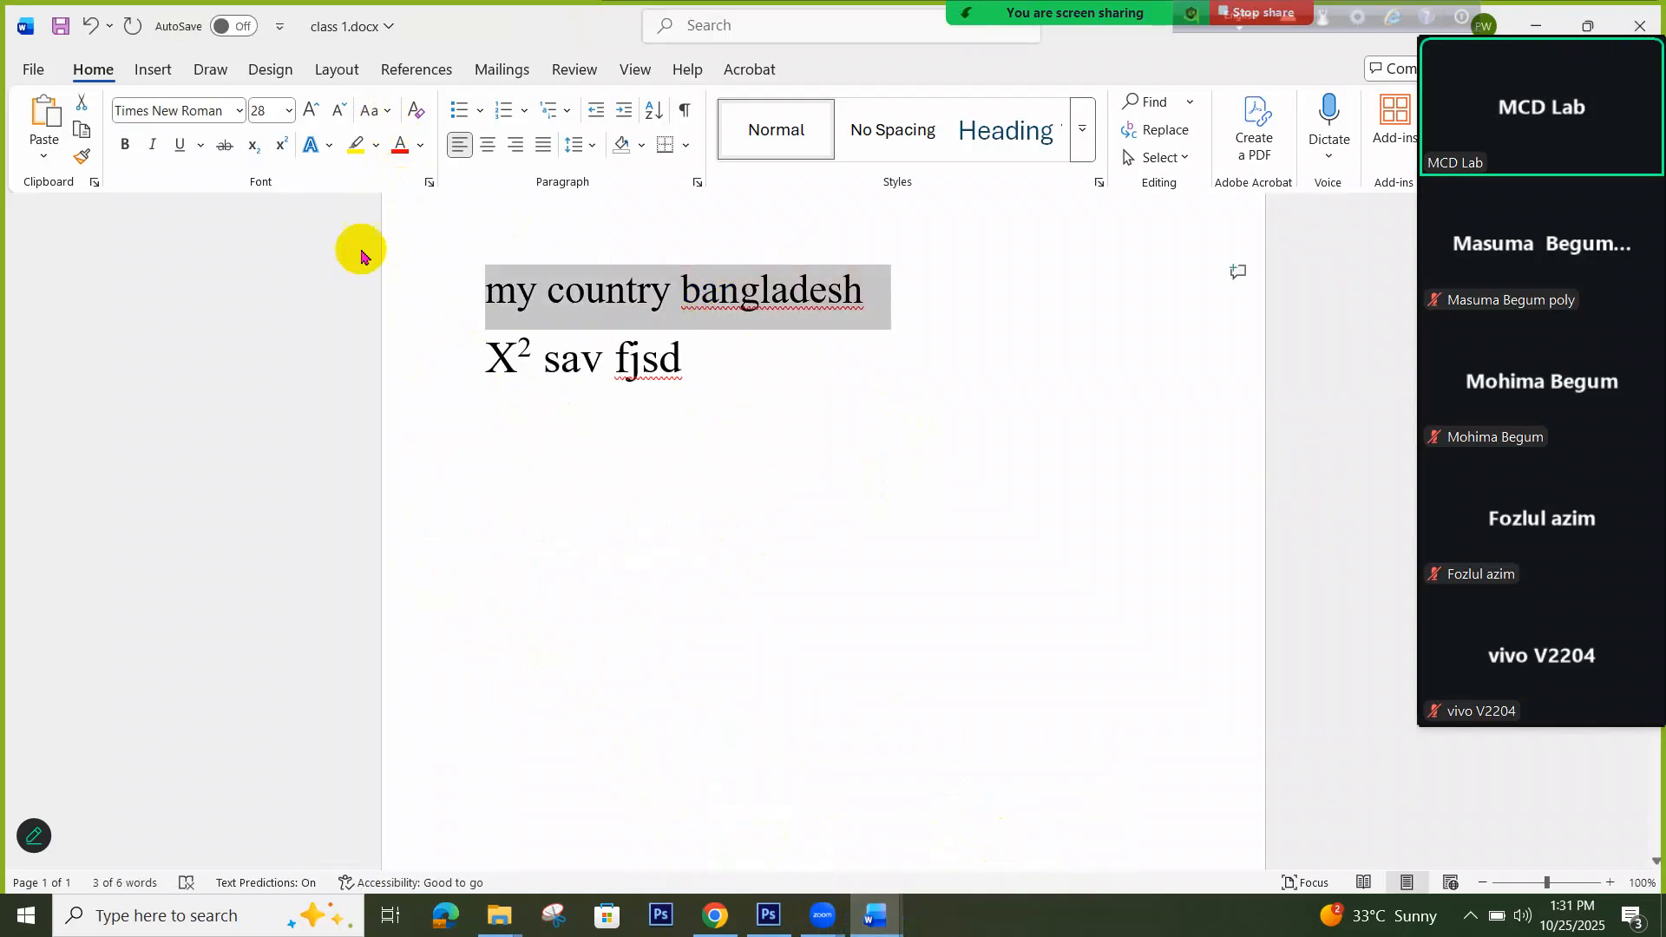
Change the selected first line to Sentence case and back to lowercase
left_click(387, 115)
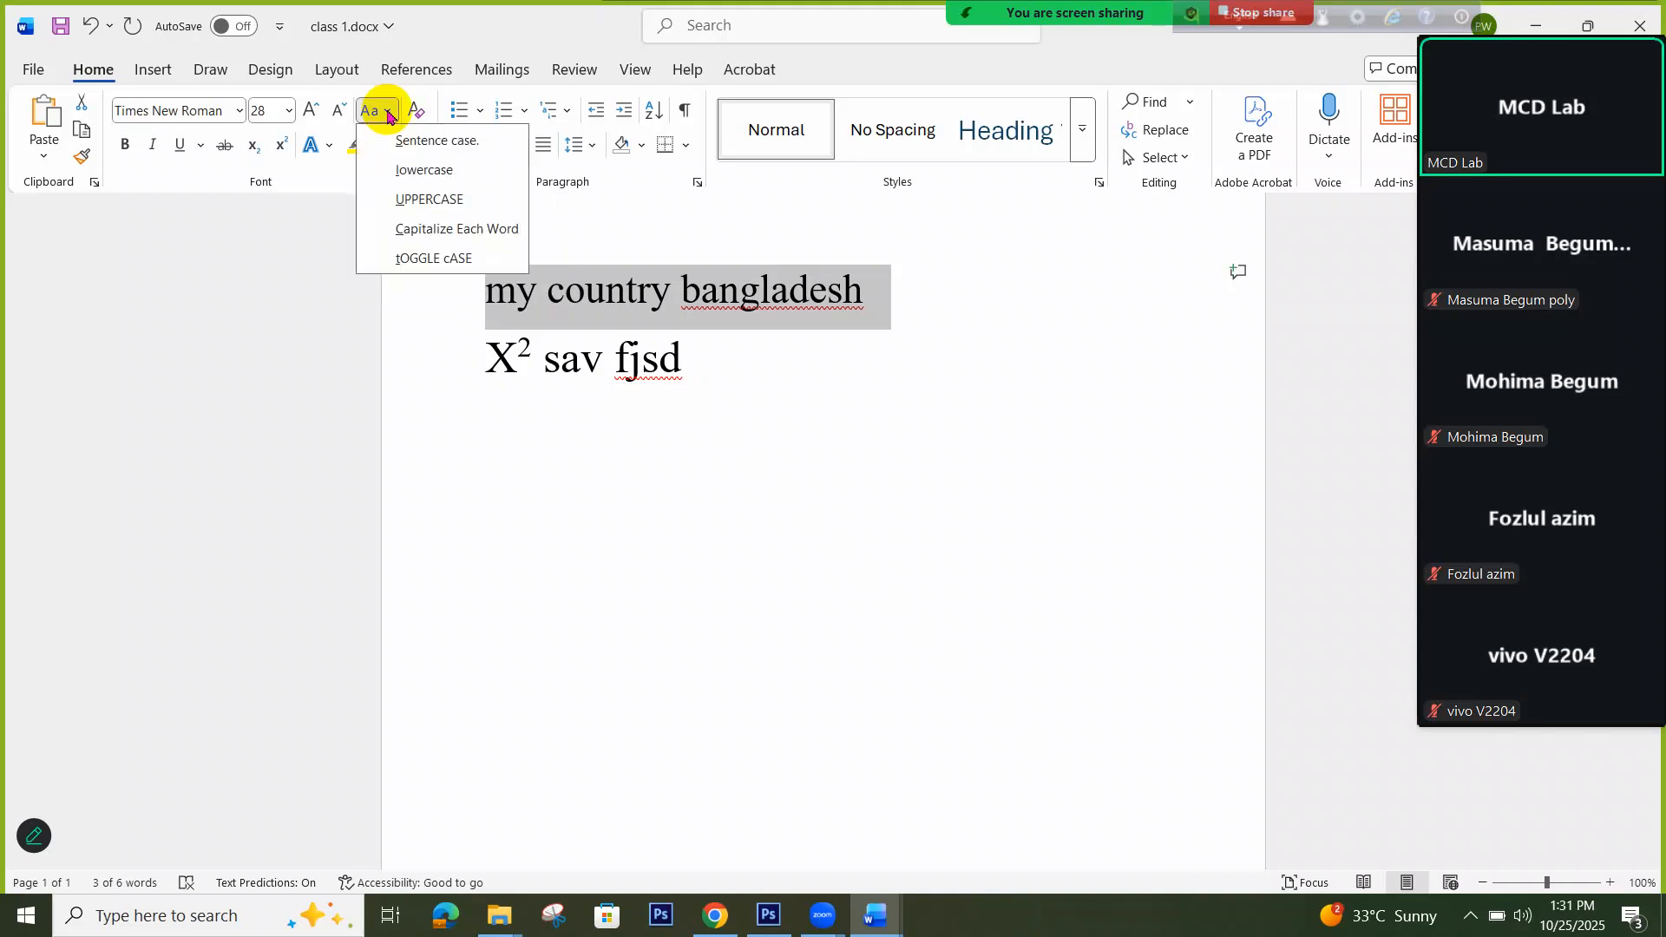
left_click(477, 143)
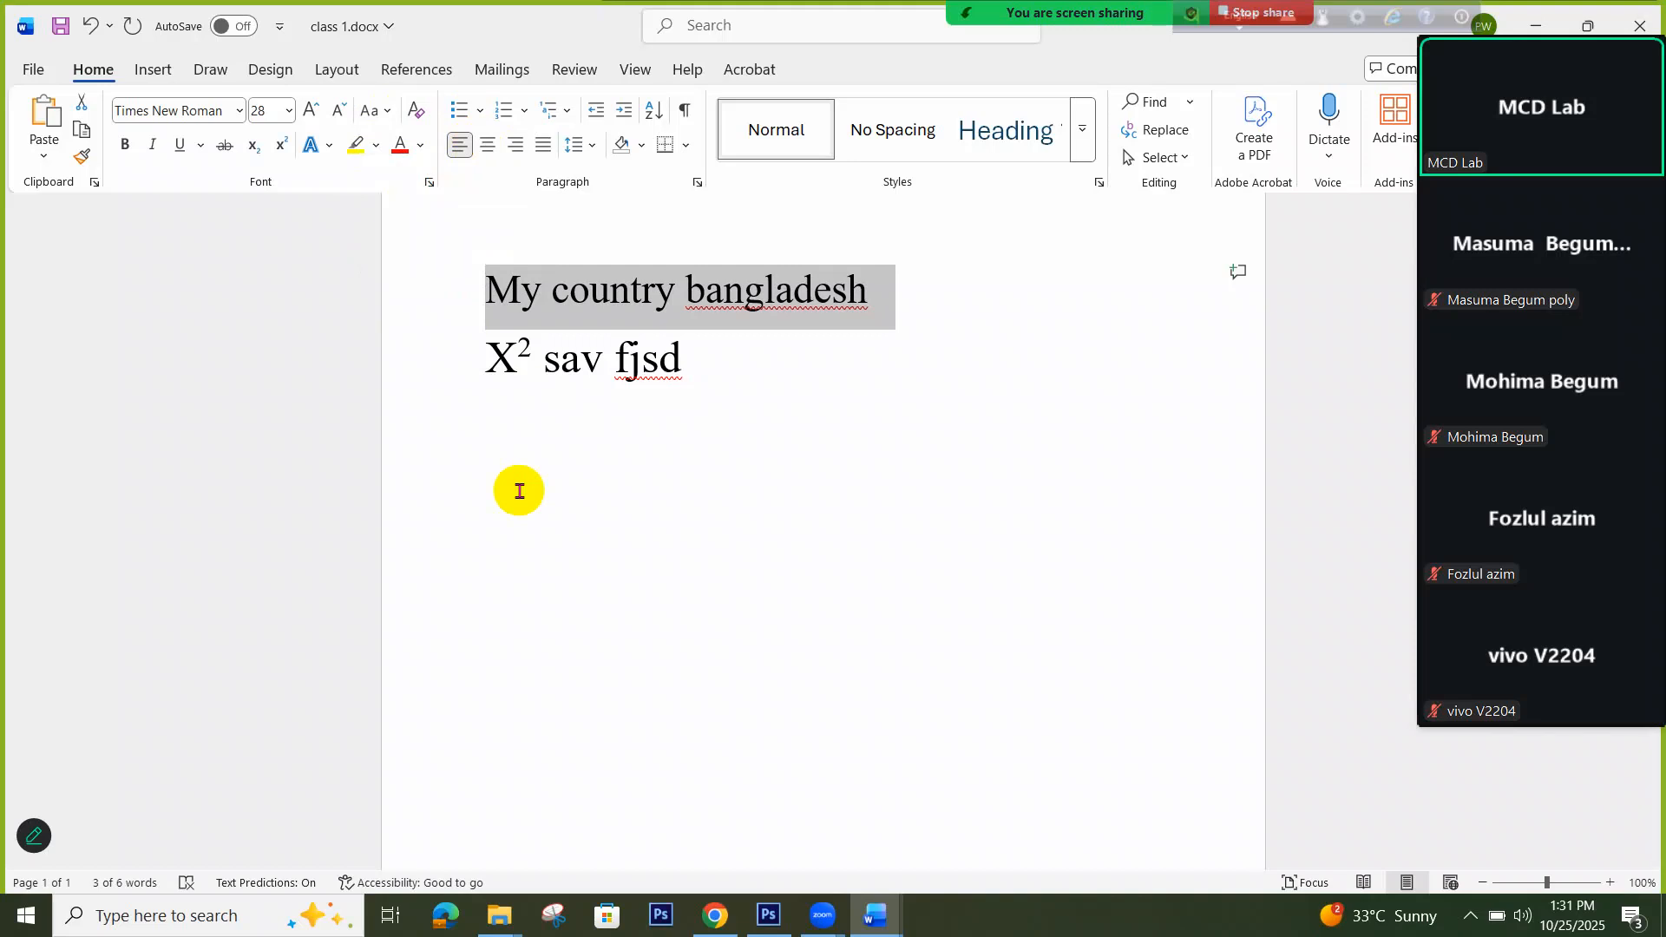
left_click(385, 110)
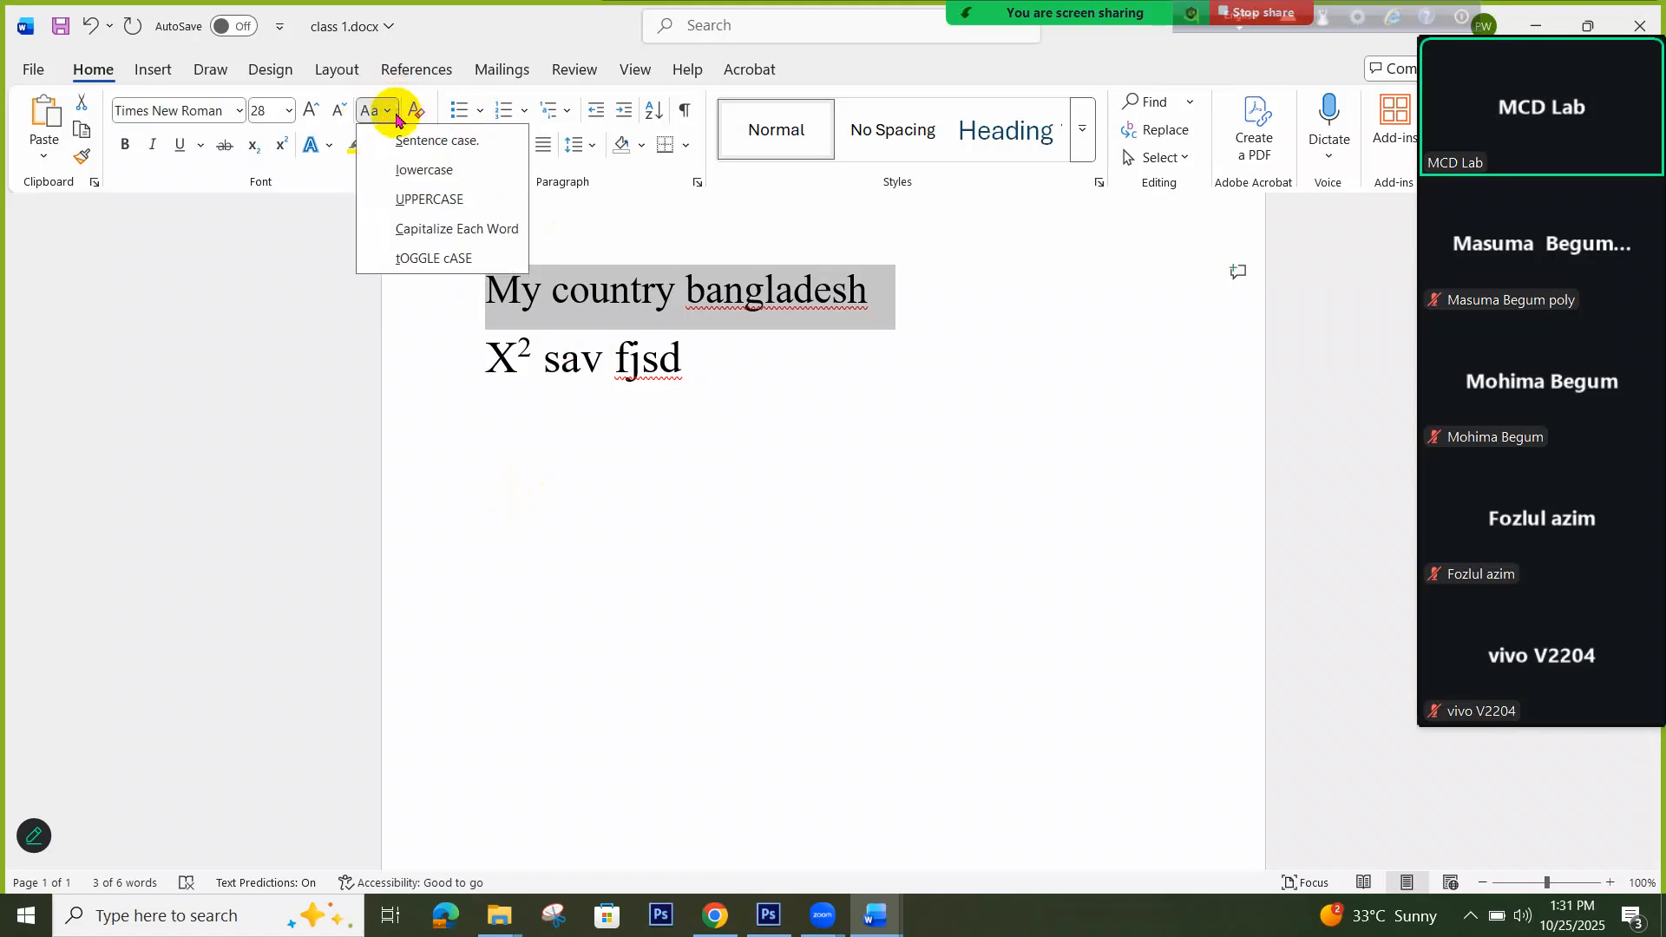
left_click(436, 178)
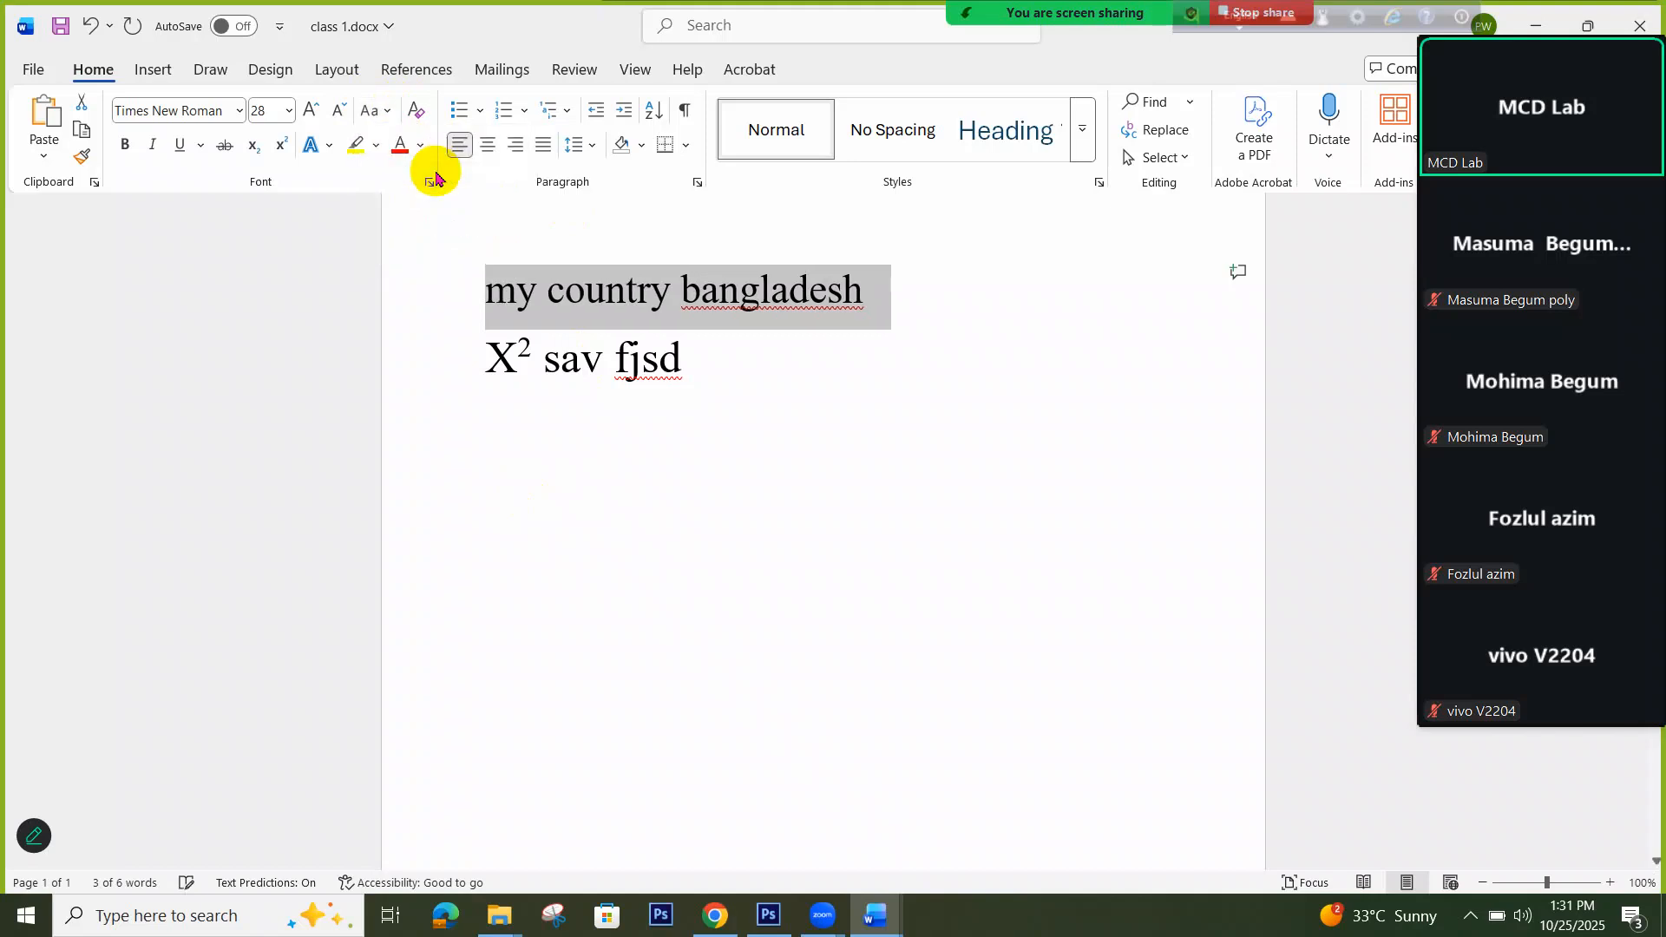
Convert the selected first line to UPPERCASE and switch it to Capitalize Each Word
left_click(382, 110)
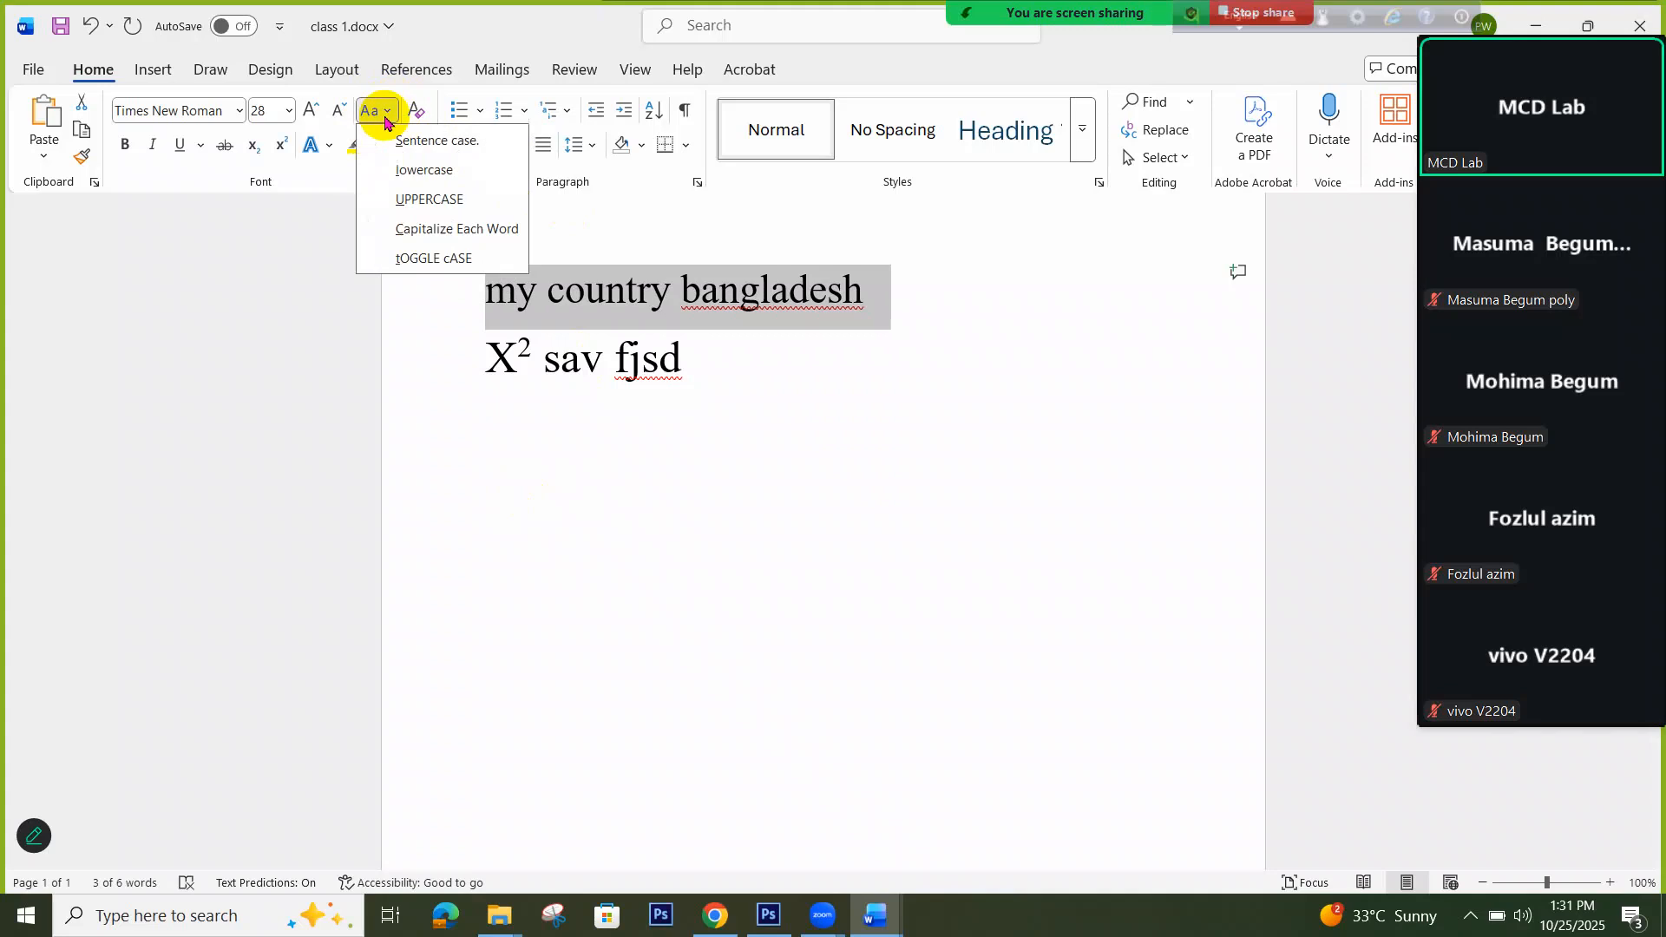
left_click(422, 201)
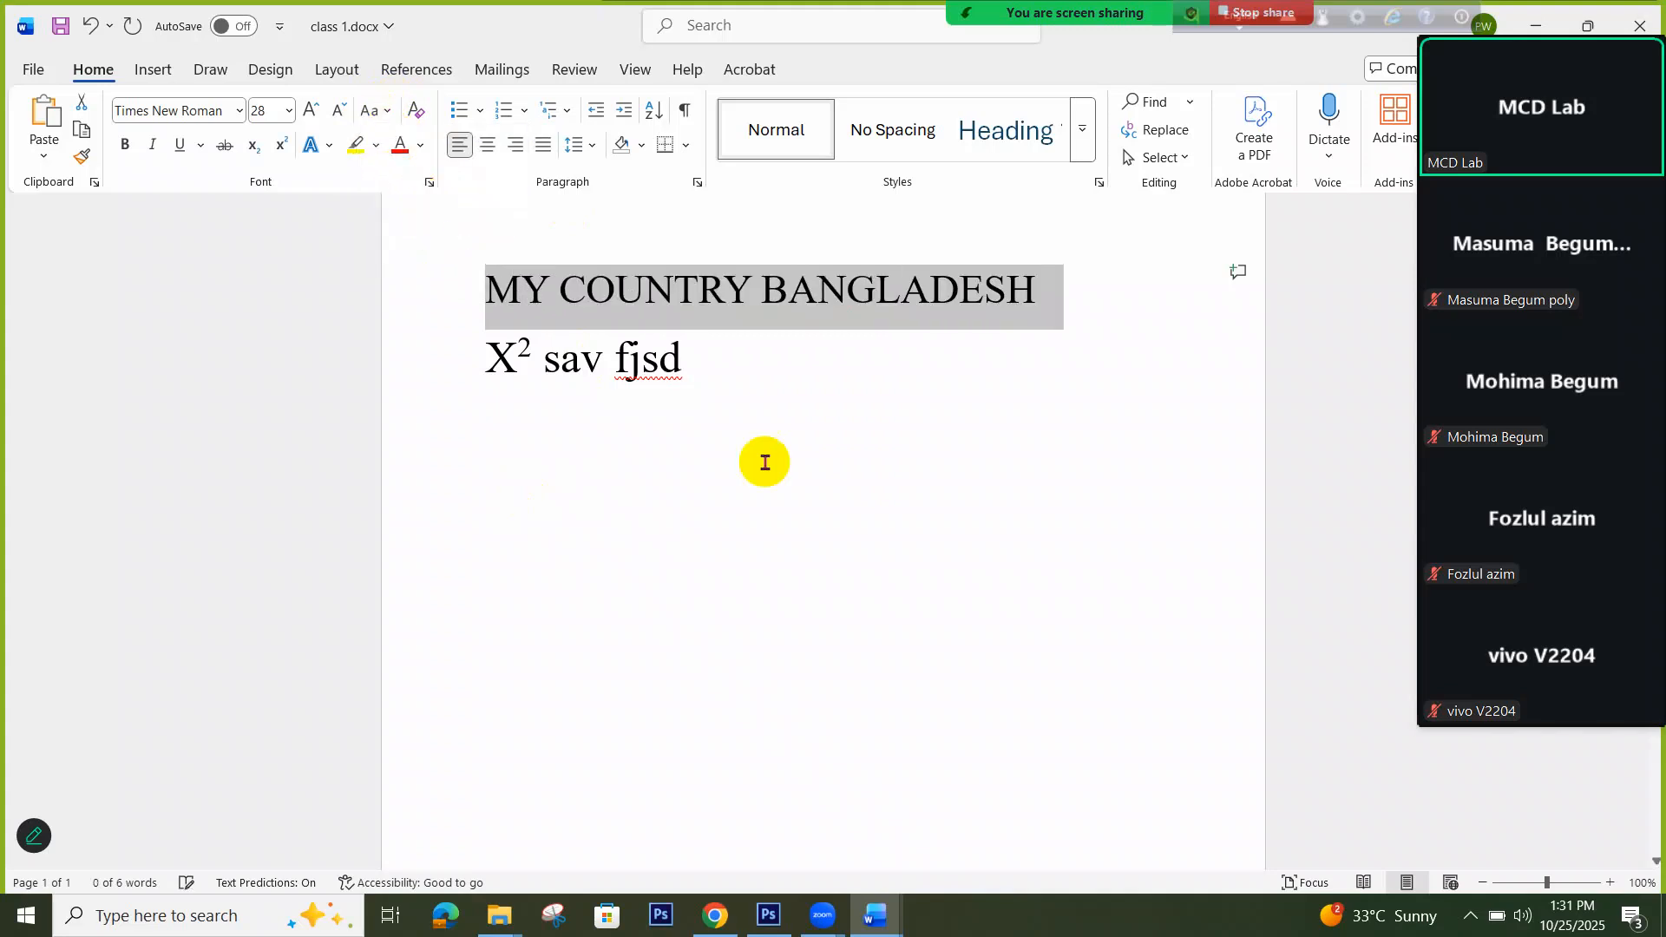
left_click(381, 110)
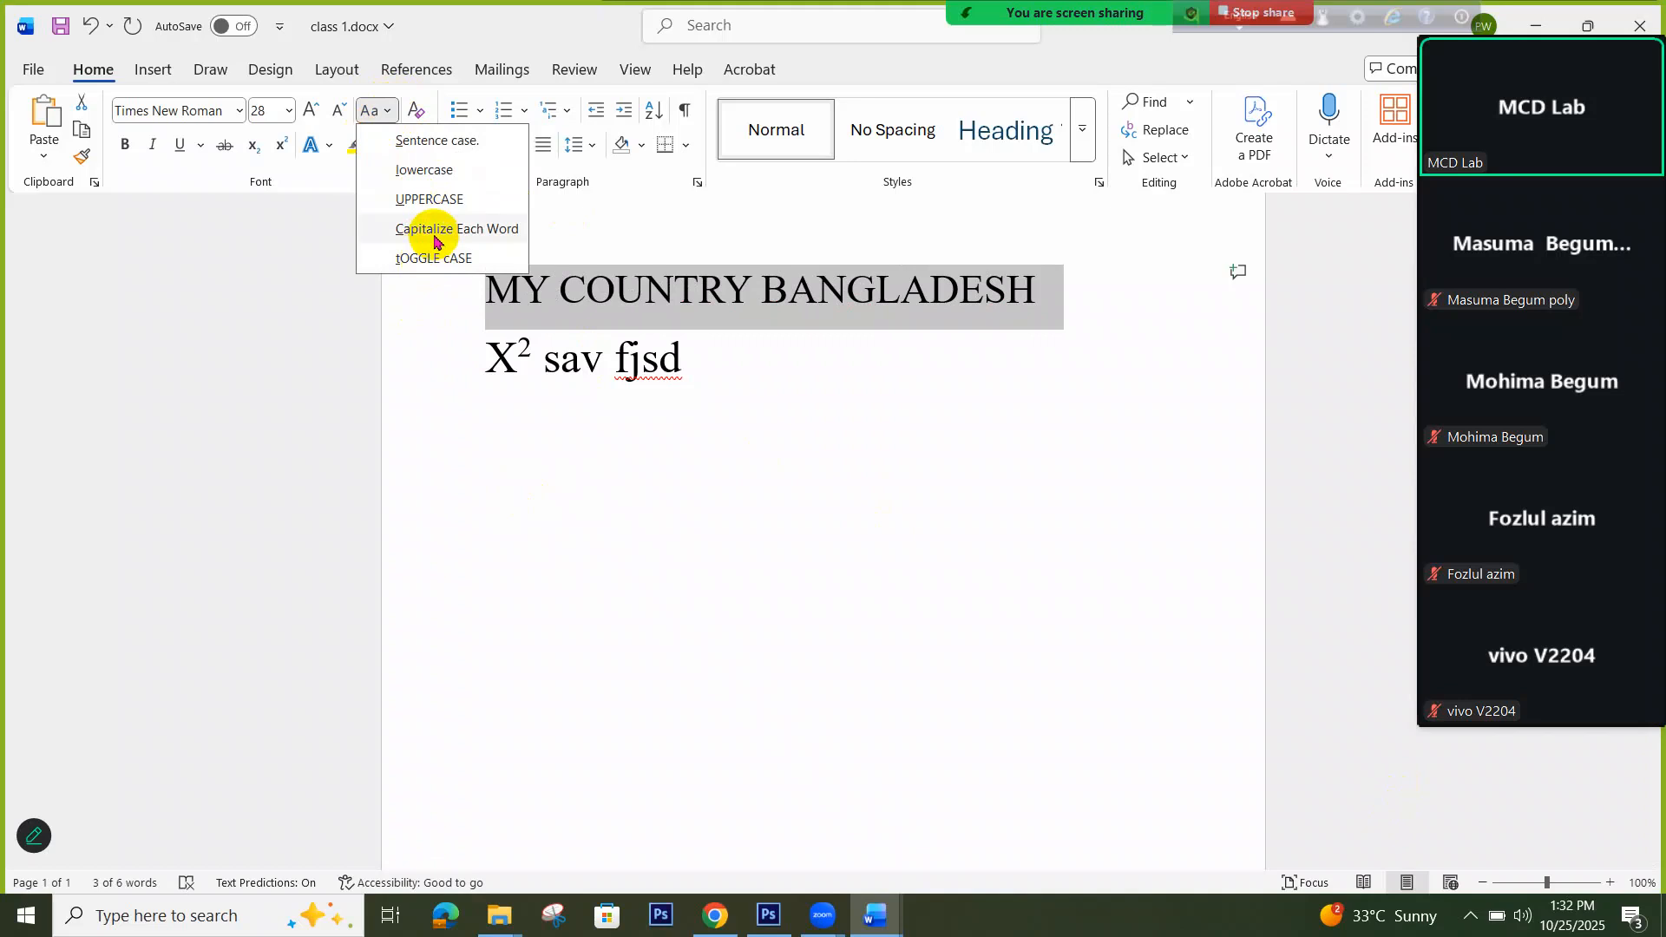
left_click(436, 231)
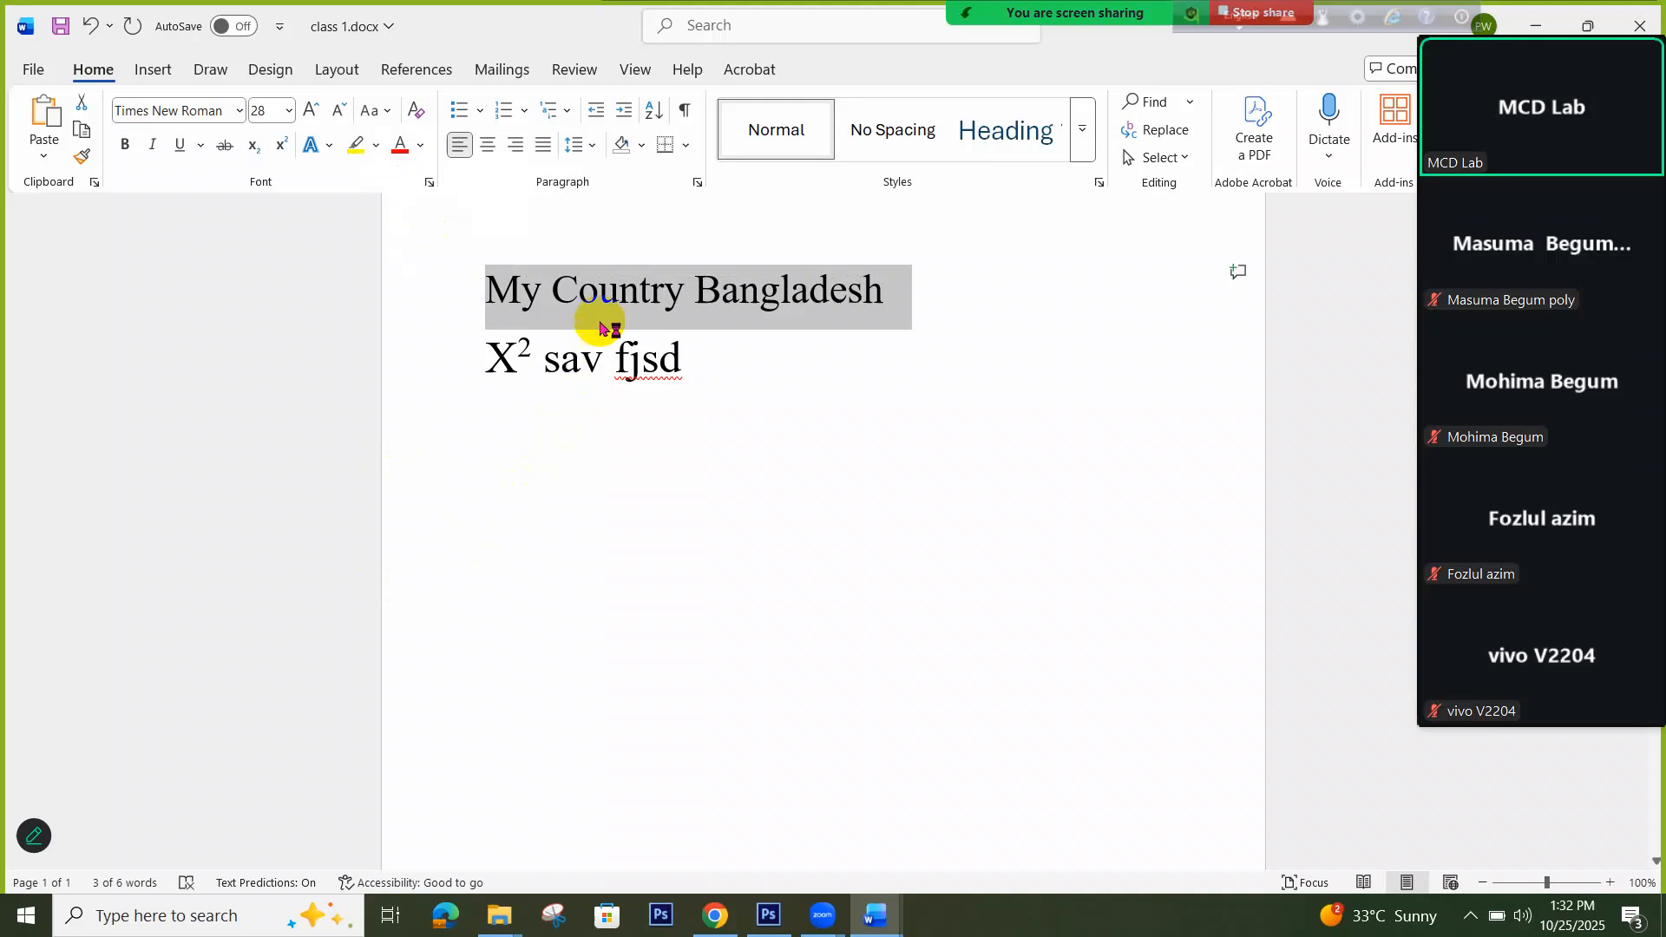
Apply tOGGLE cASE to the selected first line and set it to Sentence case
left_click(382, 112)
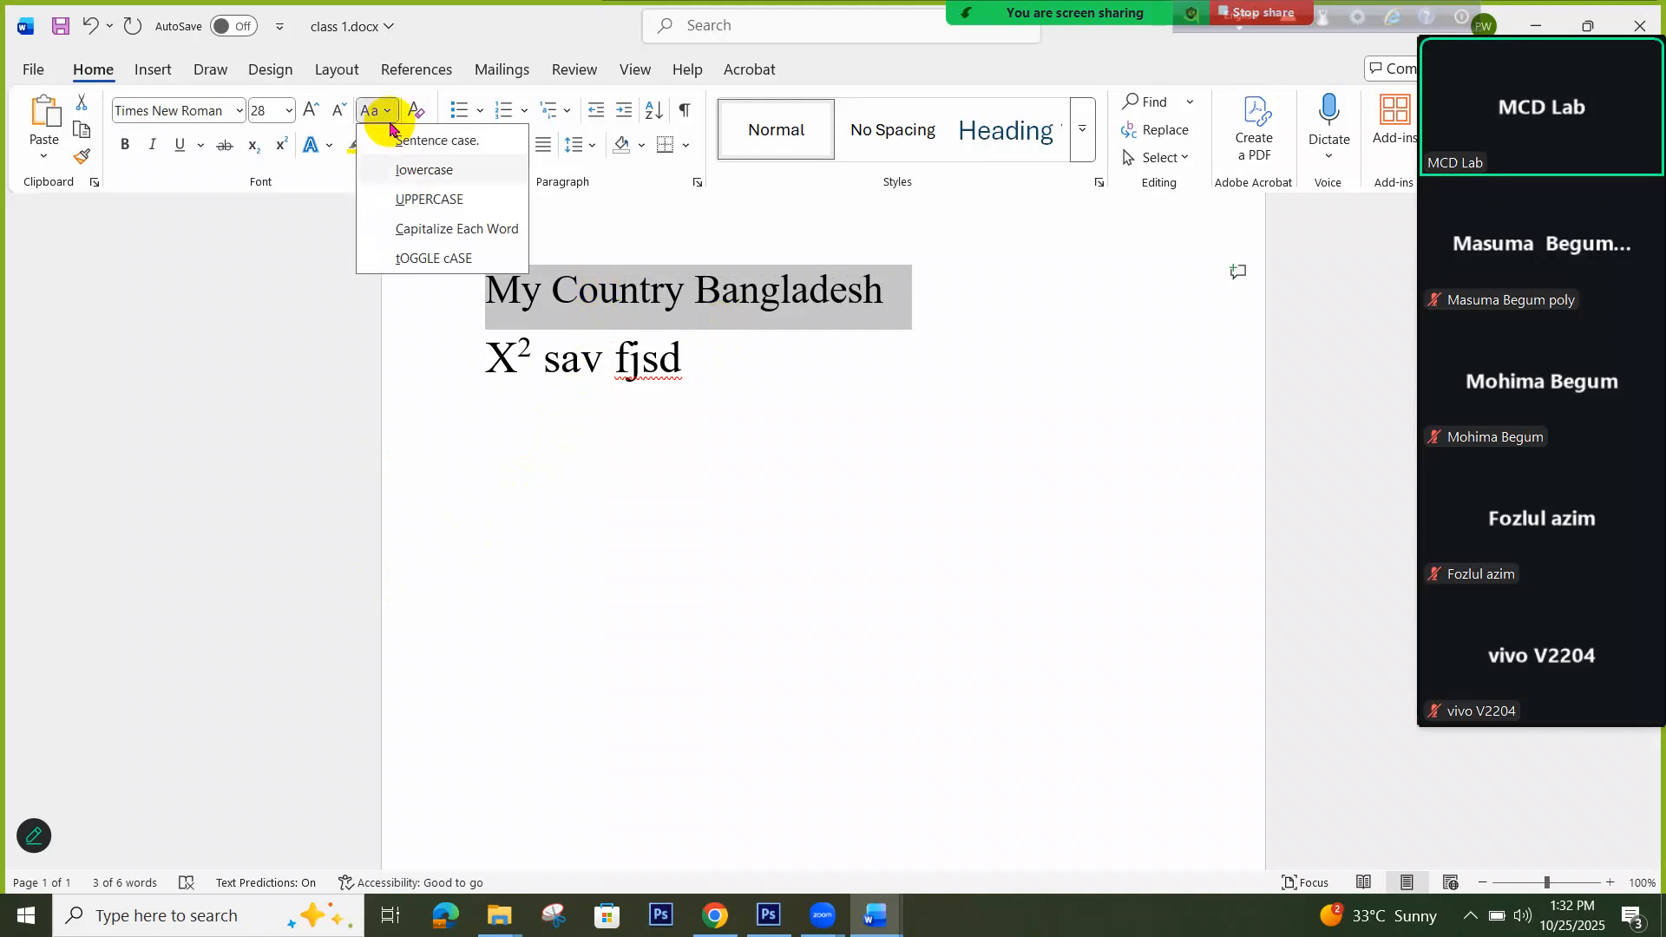
left_click(417, 260)
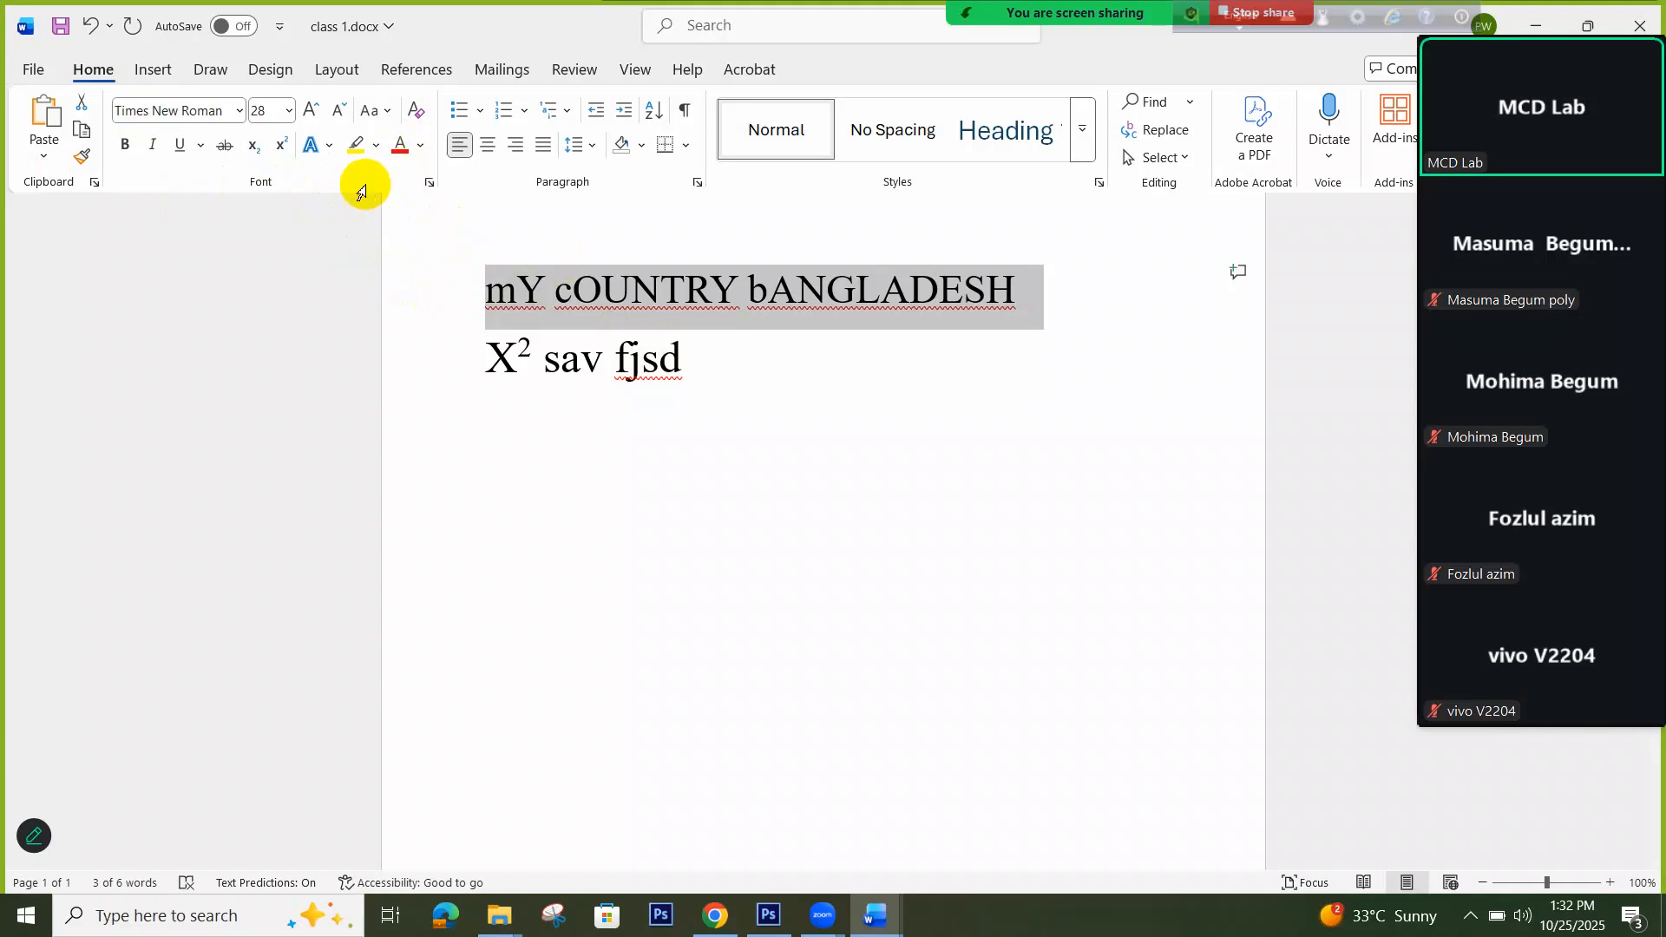
left_click(388, 110)
left_click(417, 148)
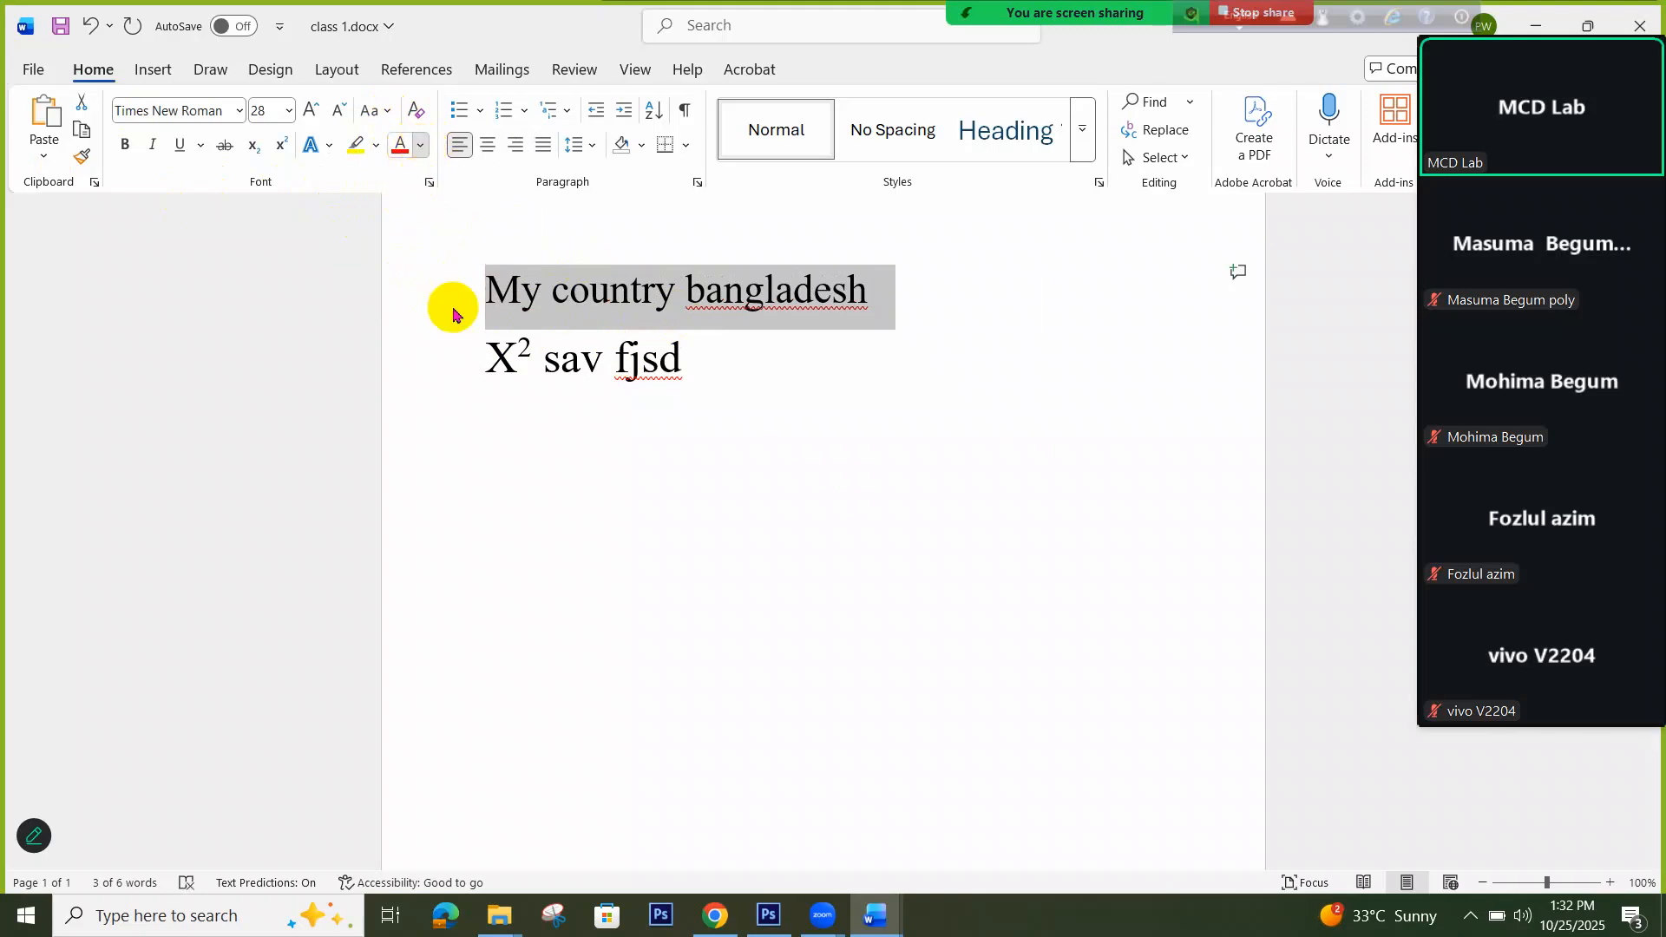
View the available font colors for the first line and for the word "country" without applying one
left_click(415, 155)
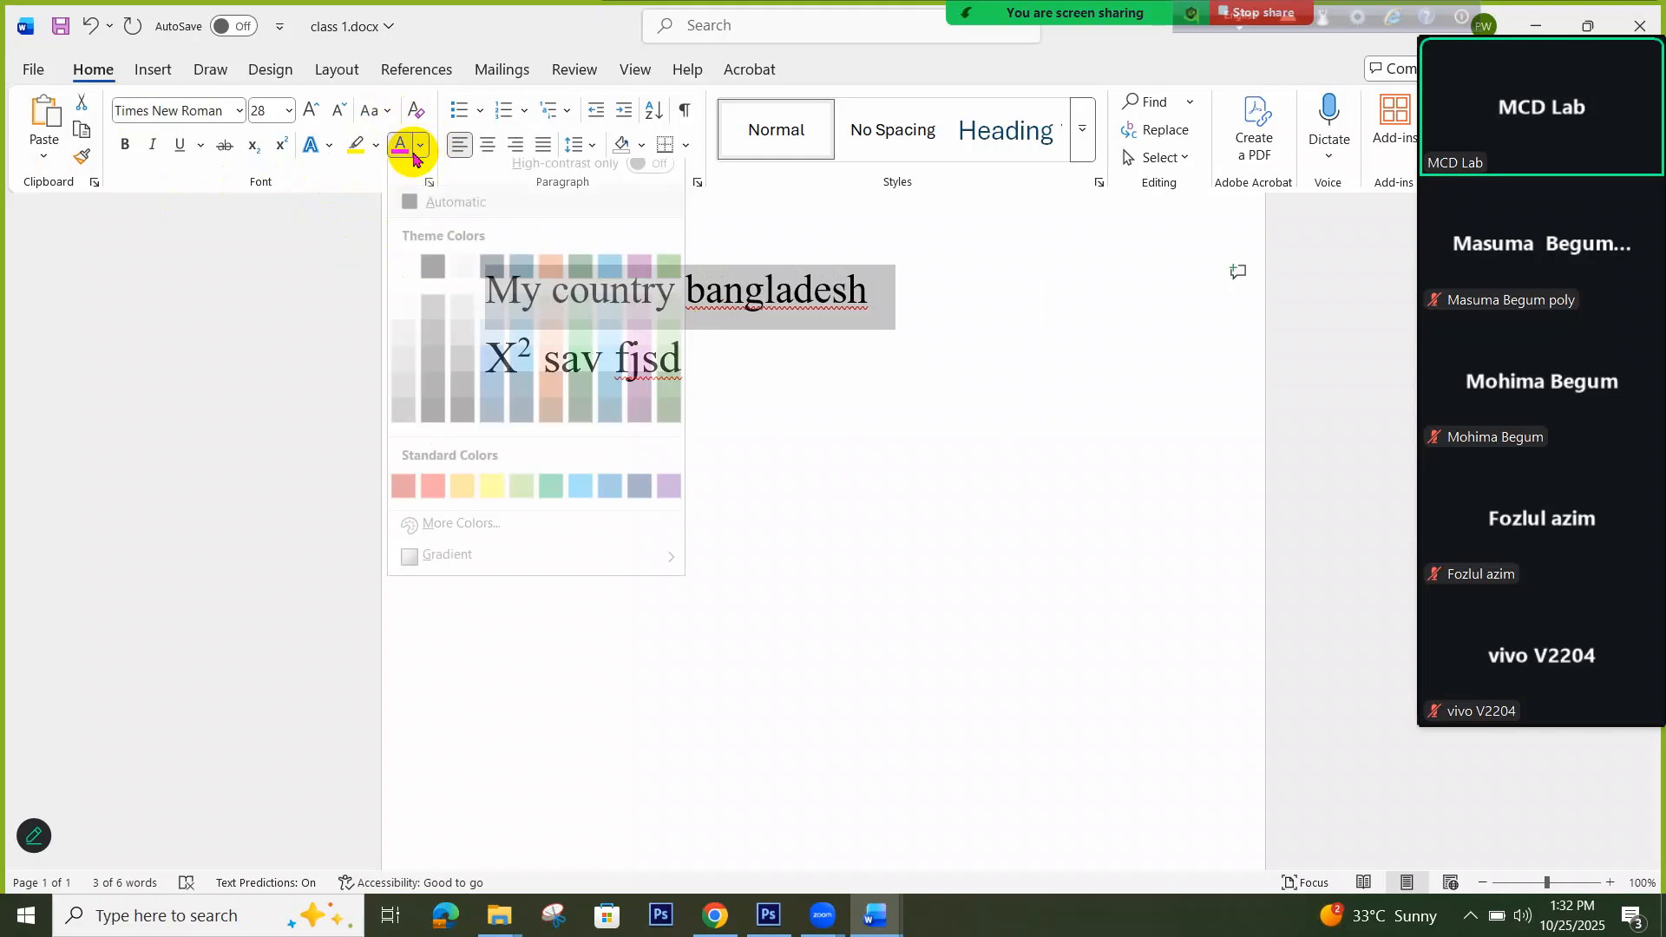
left_click(799, 358)
left_click(708, 529)
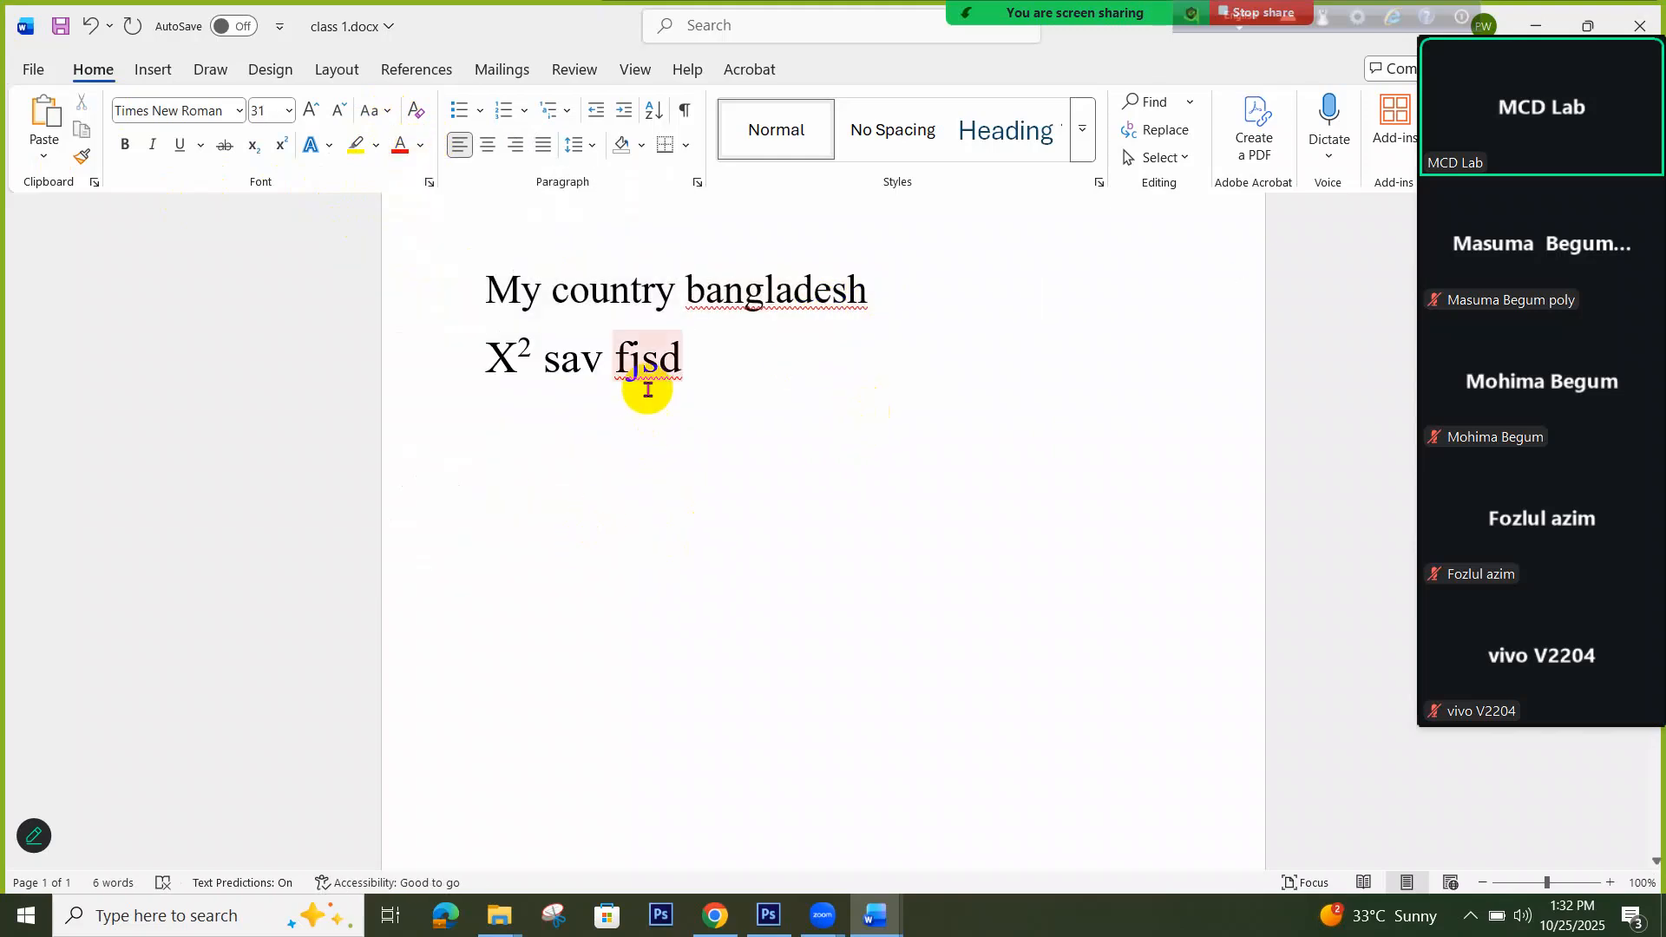
left_click_drag(682, 295, 565, 291)
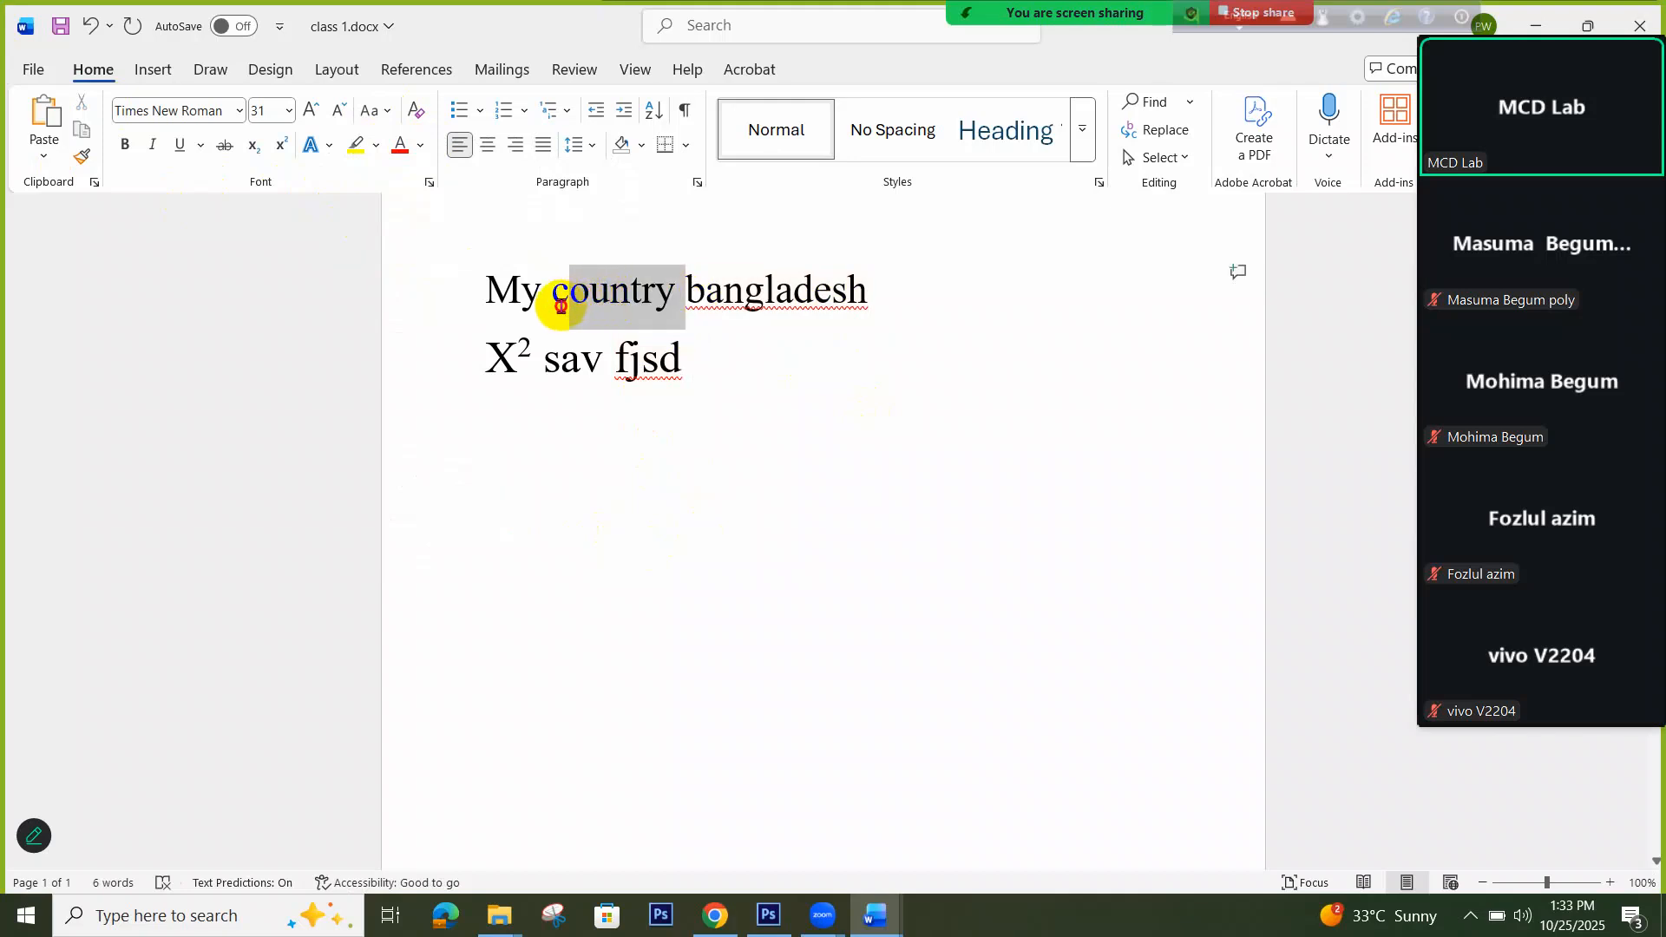
left_click(420, 145)
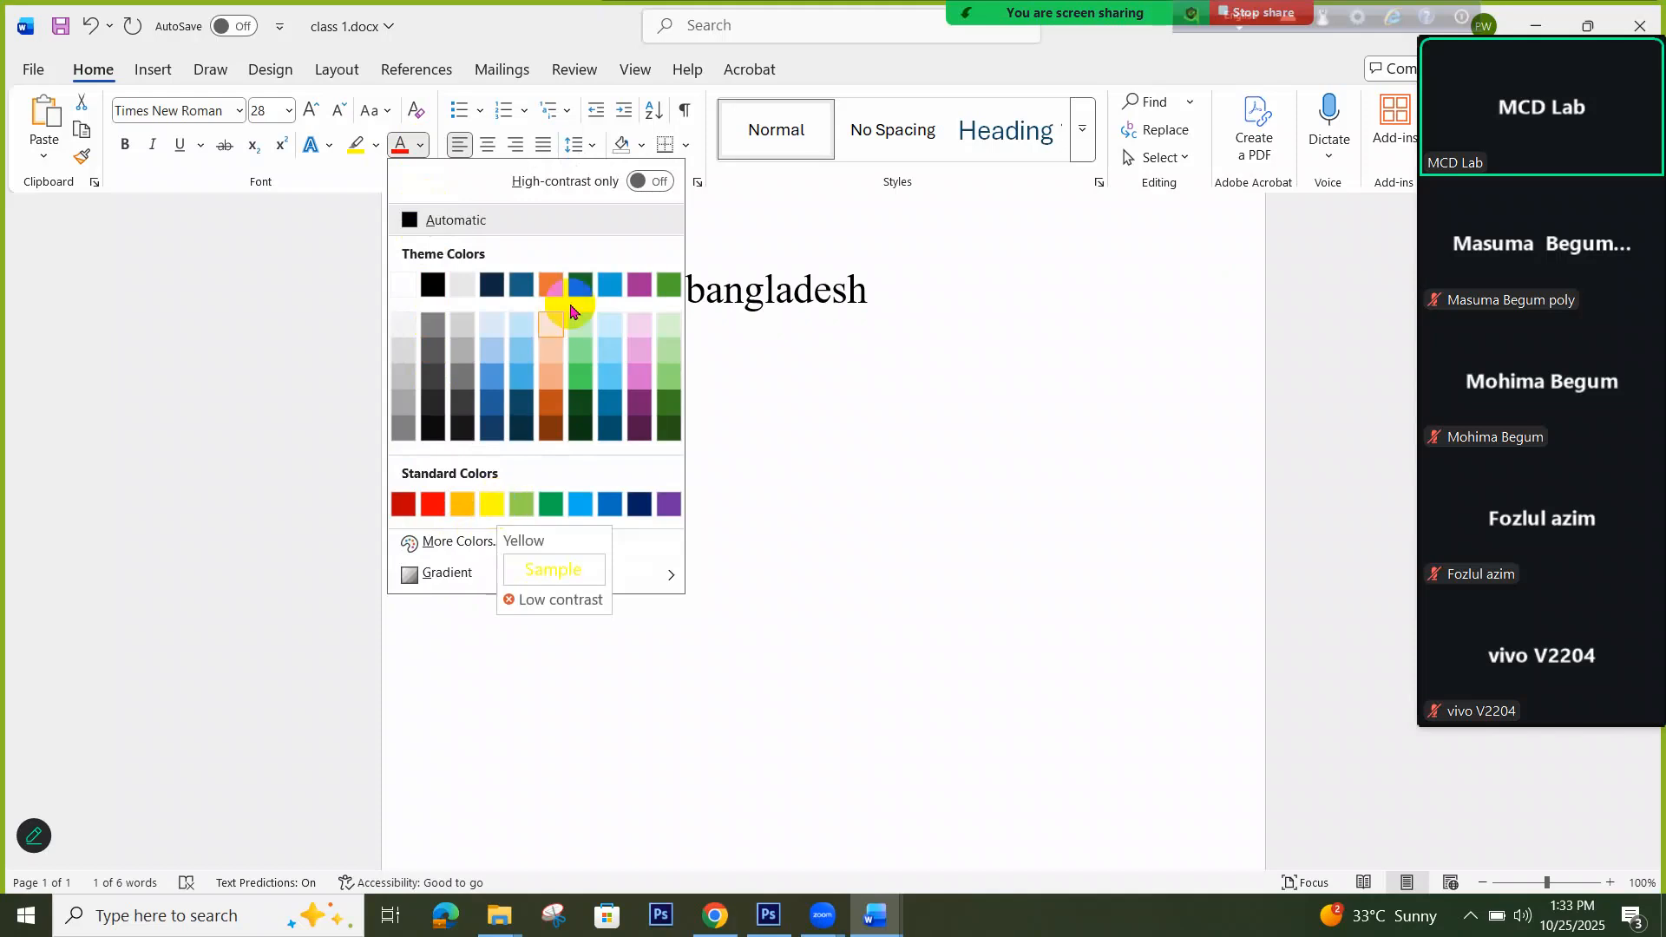
left_click(796, 446)
Check the remaining Home Menu topics in the Modeule .docx outline and return to class 1.docx
mouse_move(879, 913)
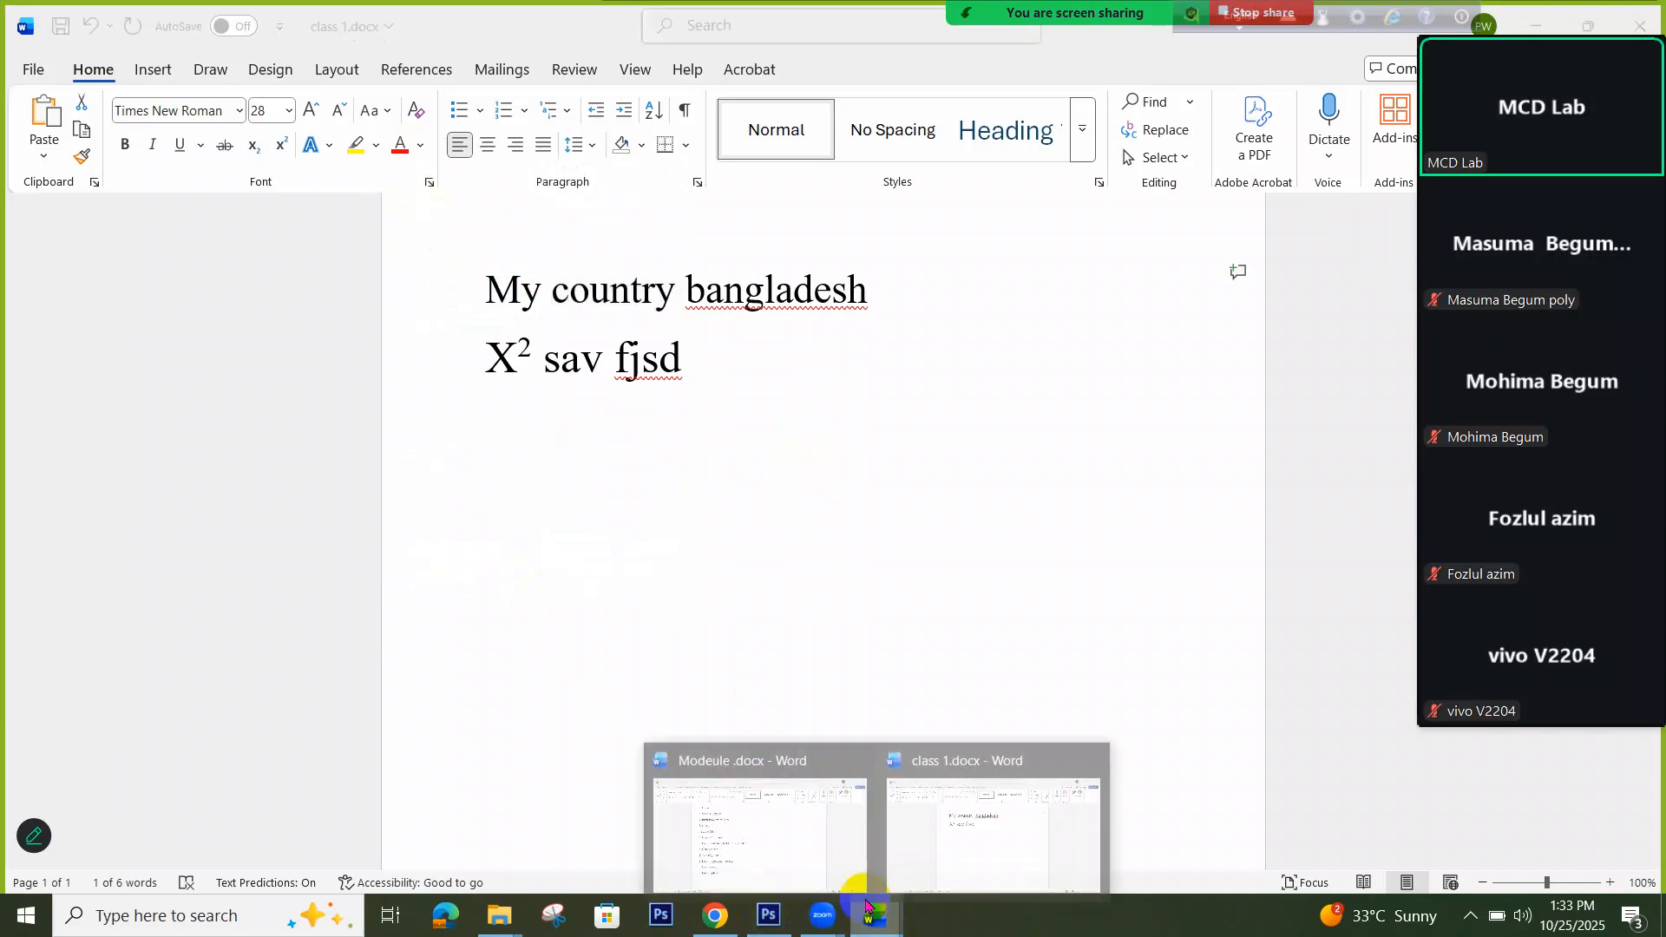
left_click(767, 828)
scroll(556, 643, "down", 2)
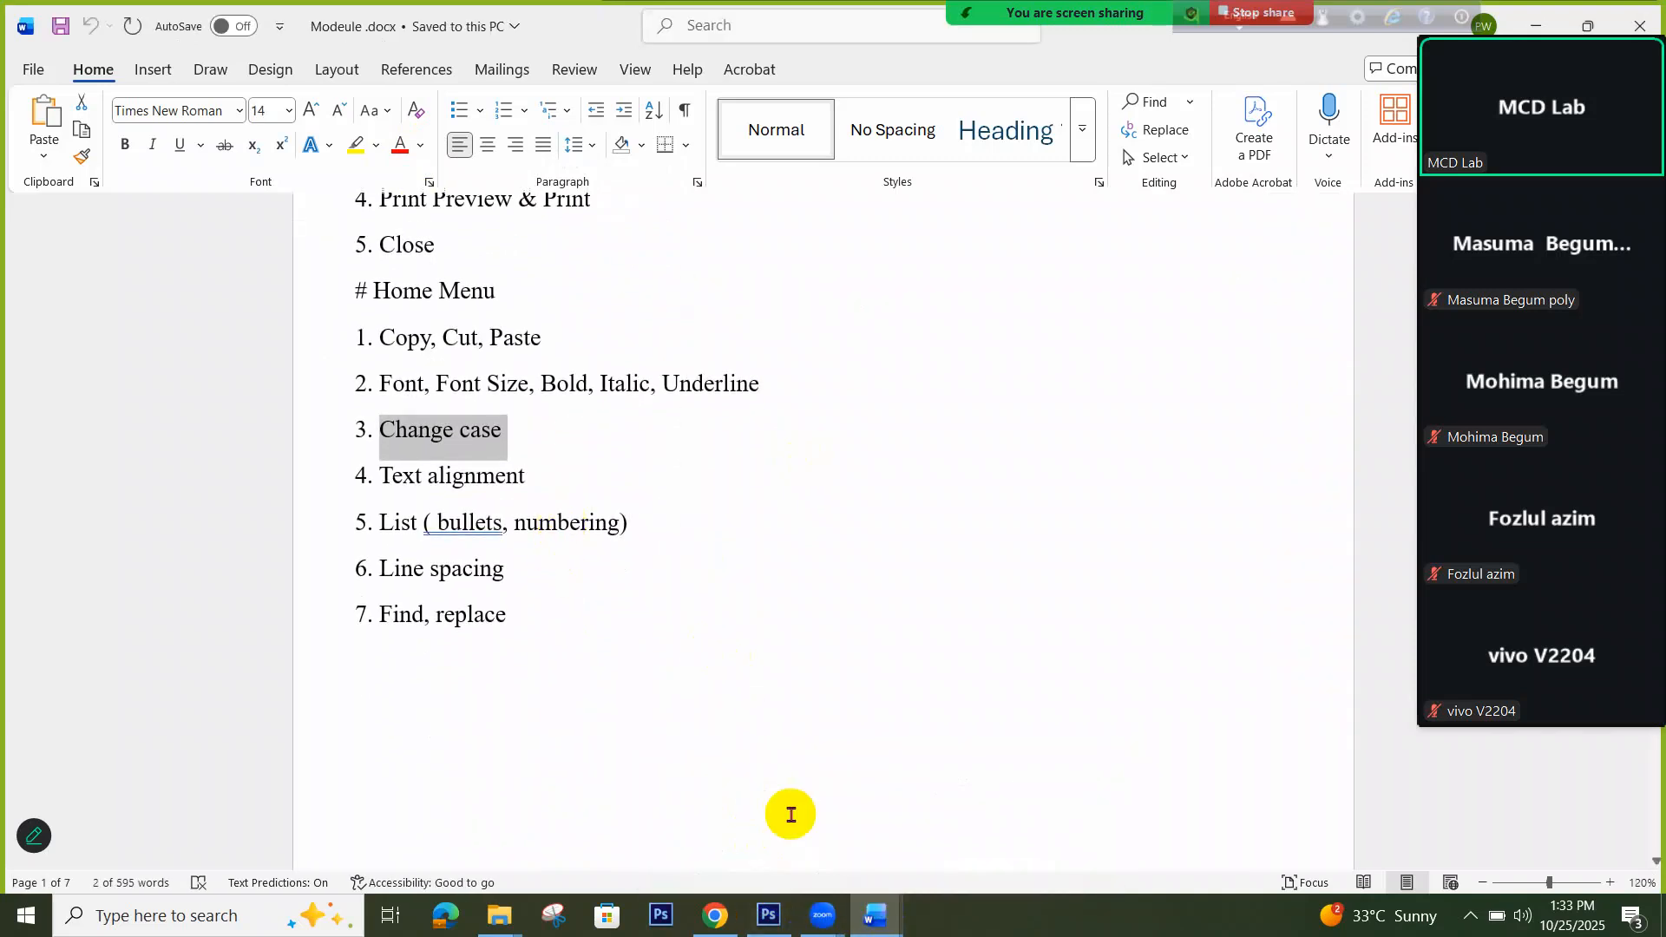
left_click(875, 915)
left_click(963, 833)
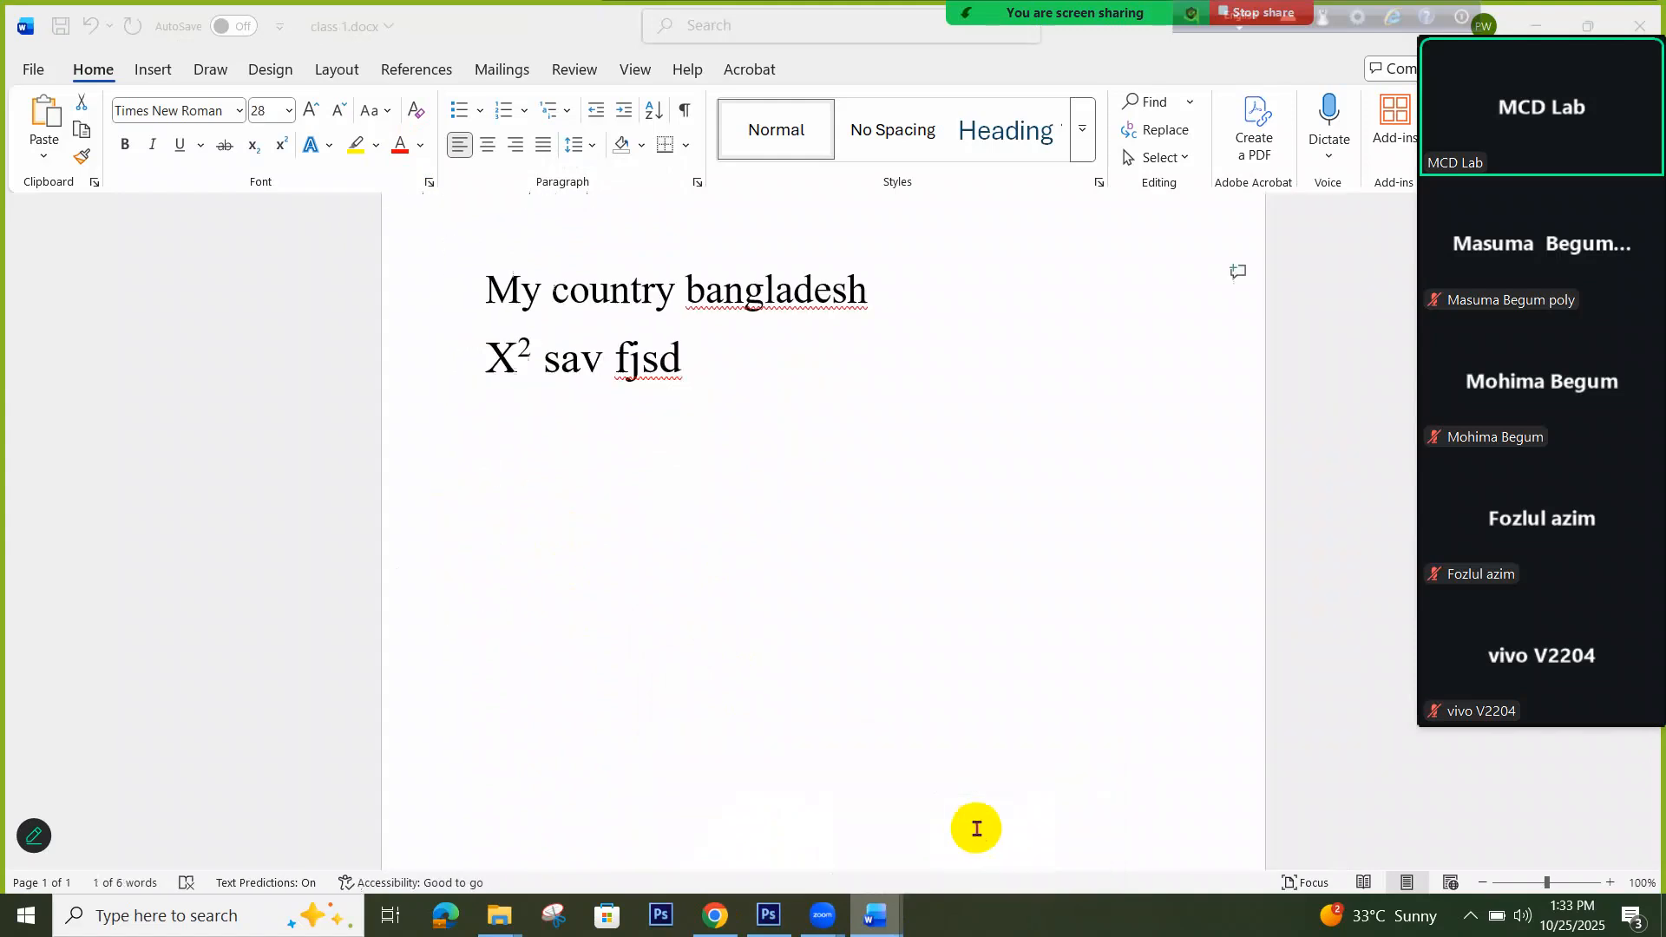
Copy the first line "My country bangladesh" and paste it six times after the original
left_click(900, 306)
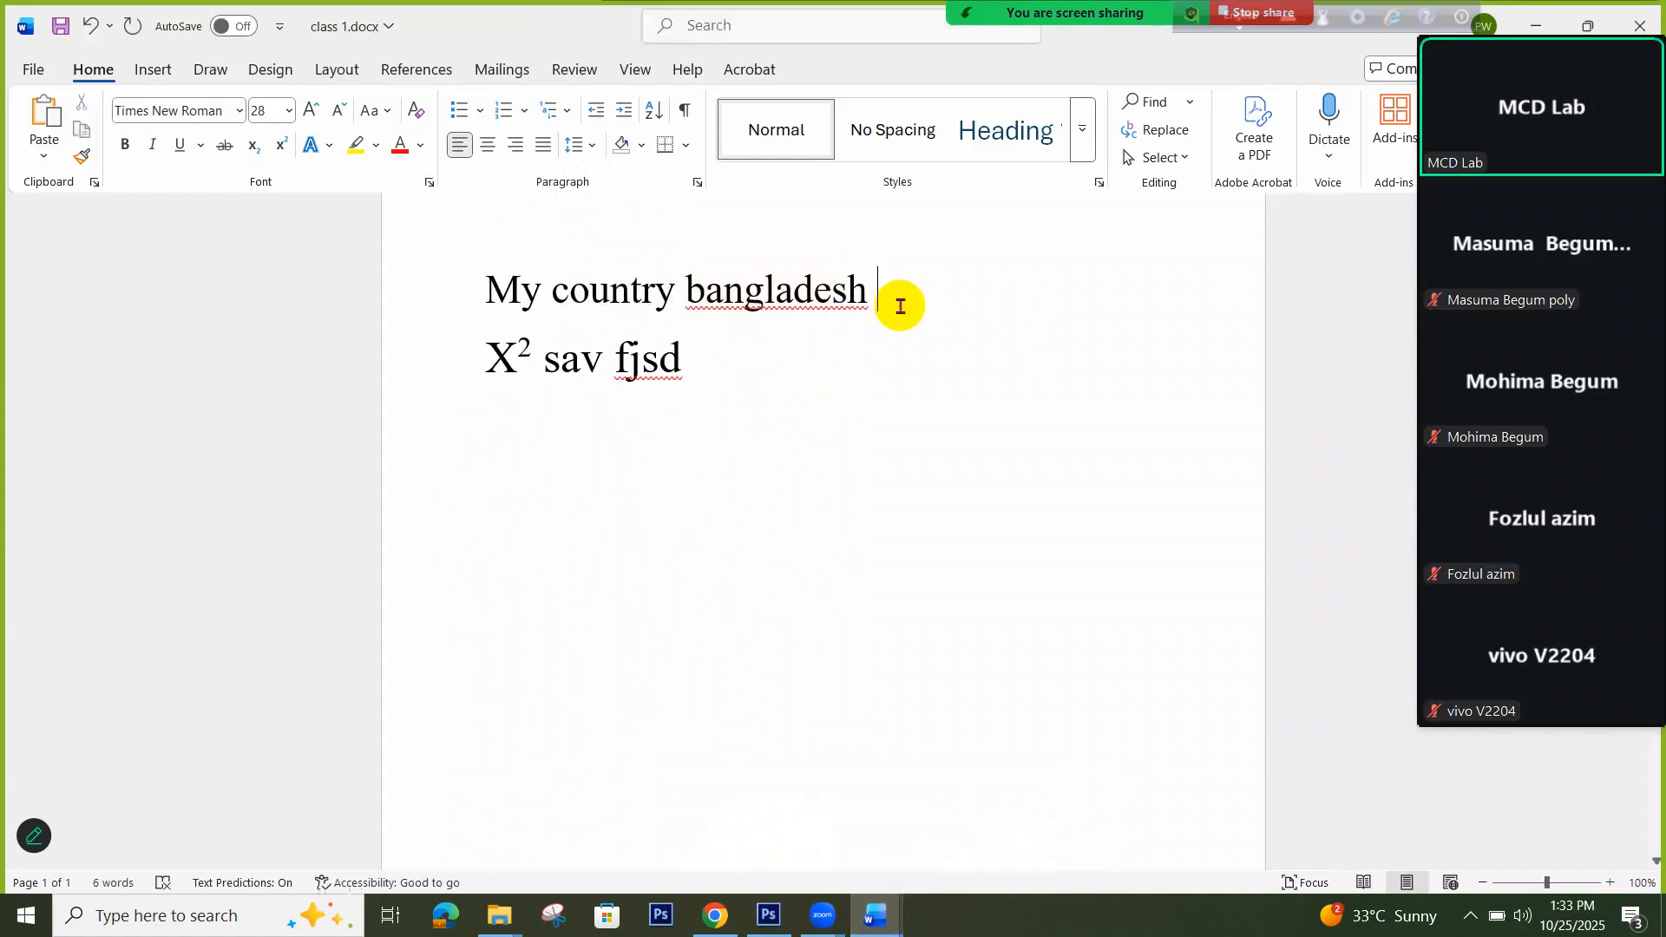
left_click_drag(900, 304, 461, 277)
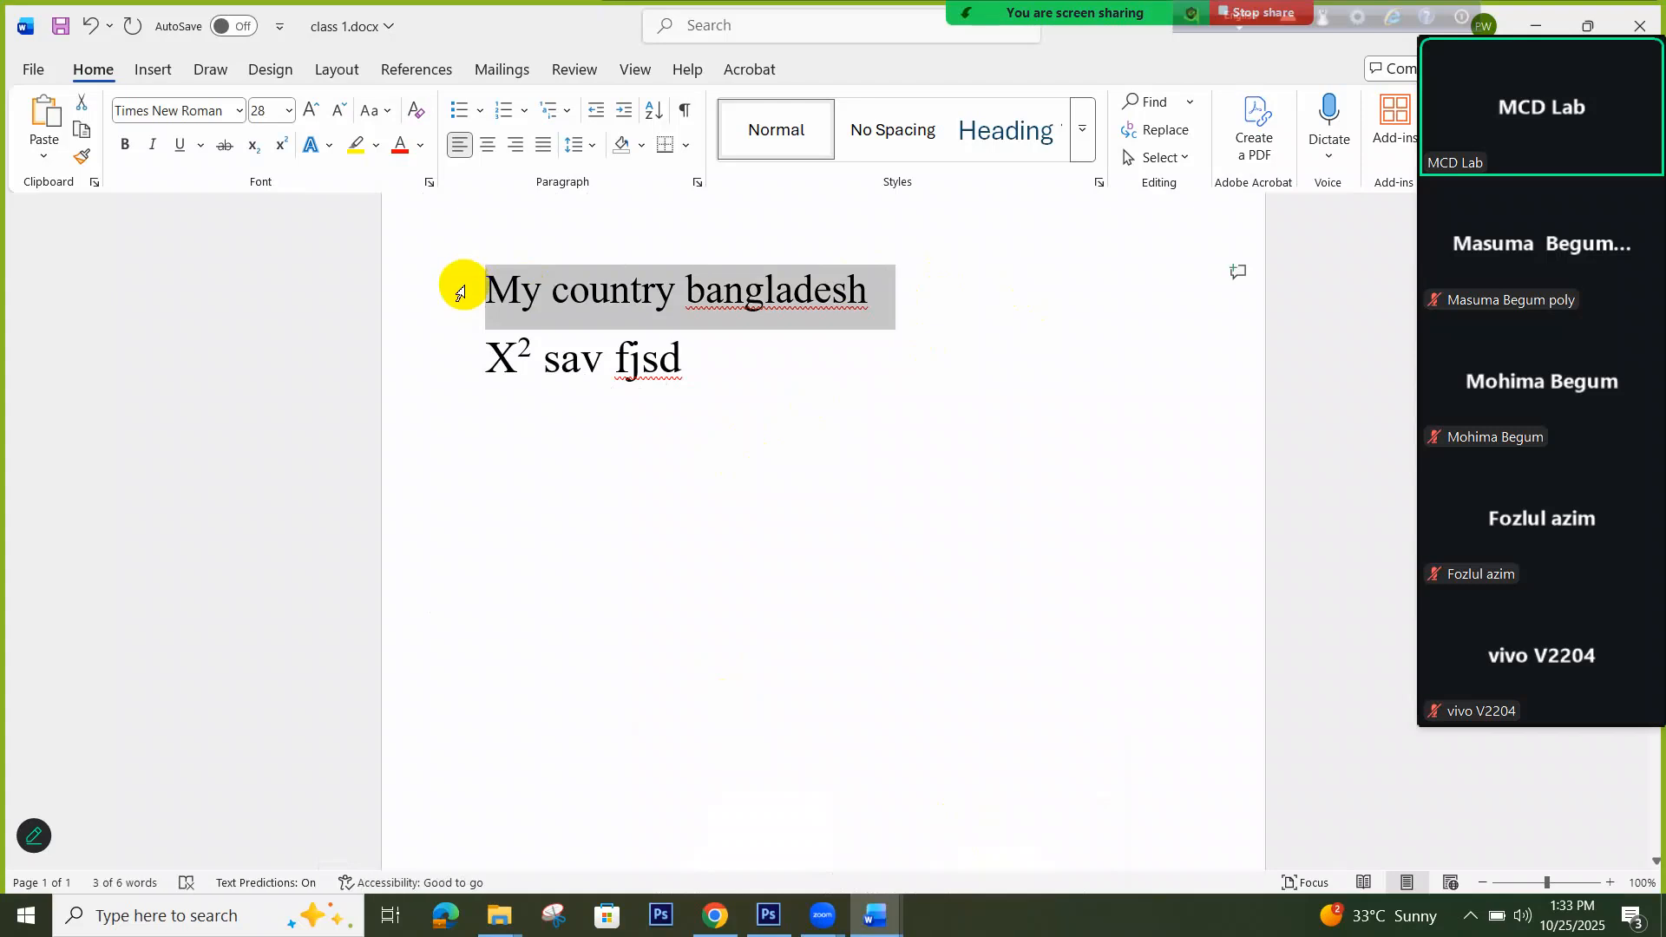
key("ctrl+c")
left_click(917, 317)
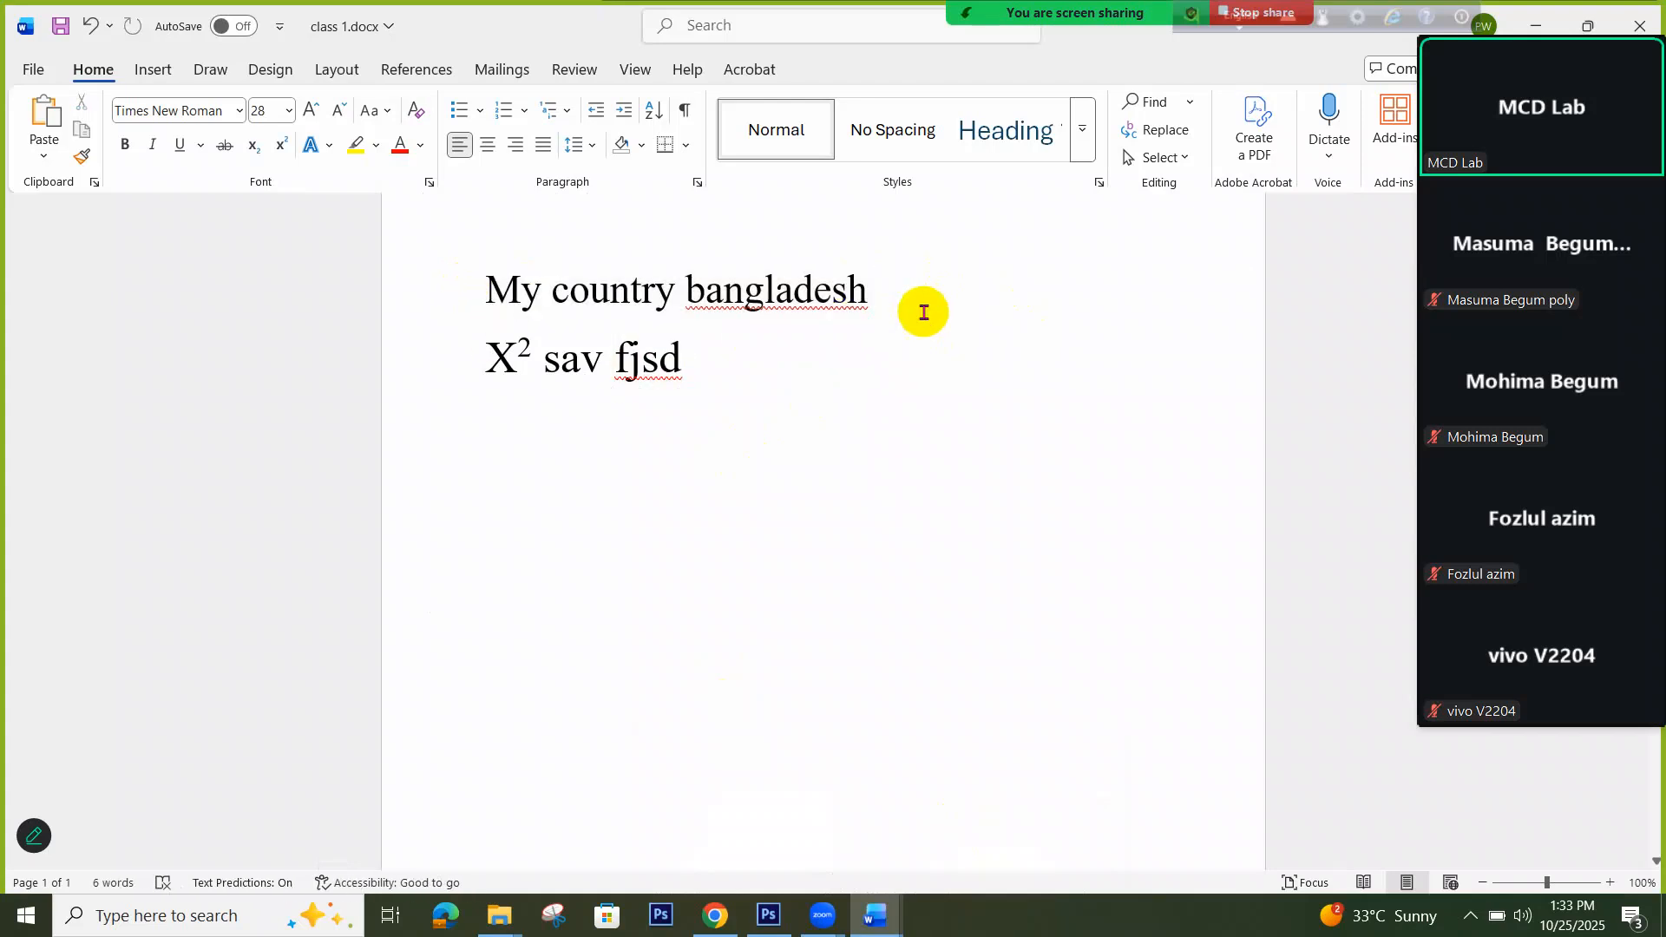
key("ctrl+v")
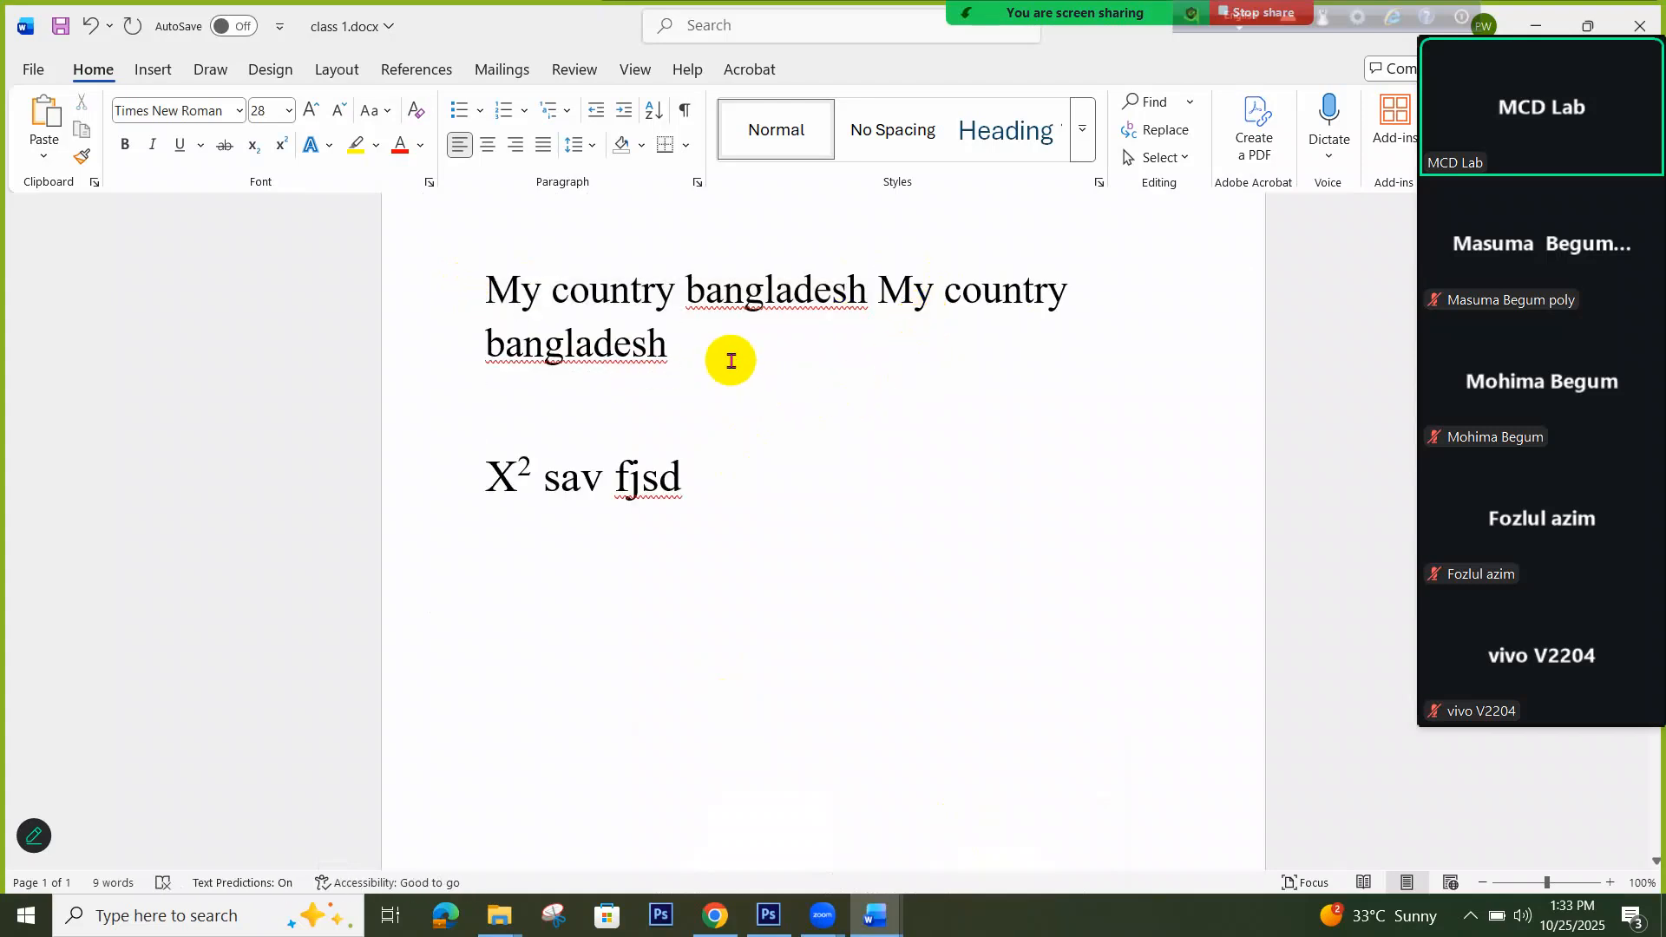
key("ctrl+v")
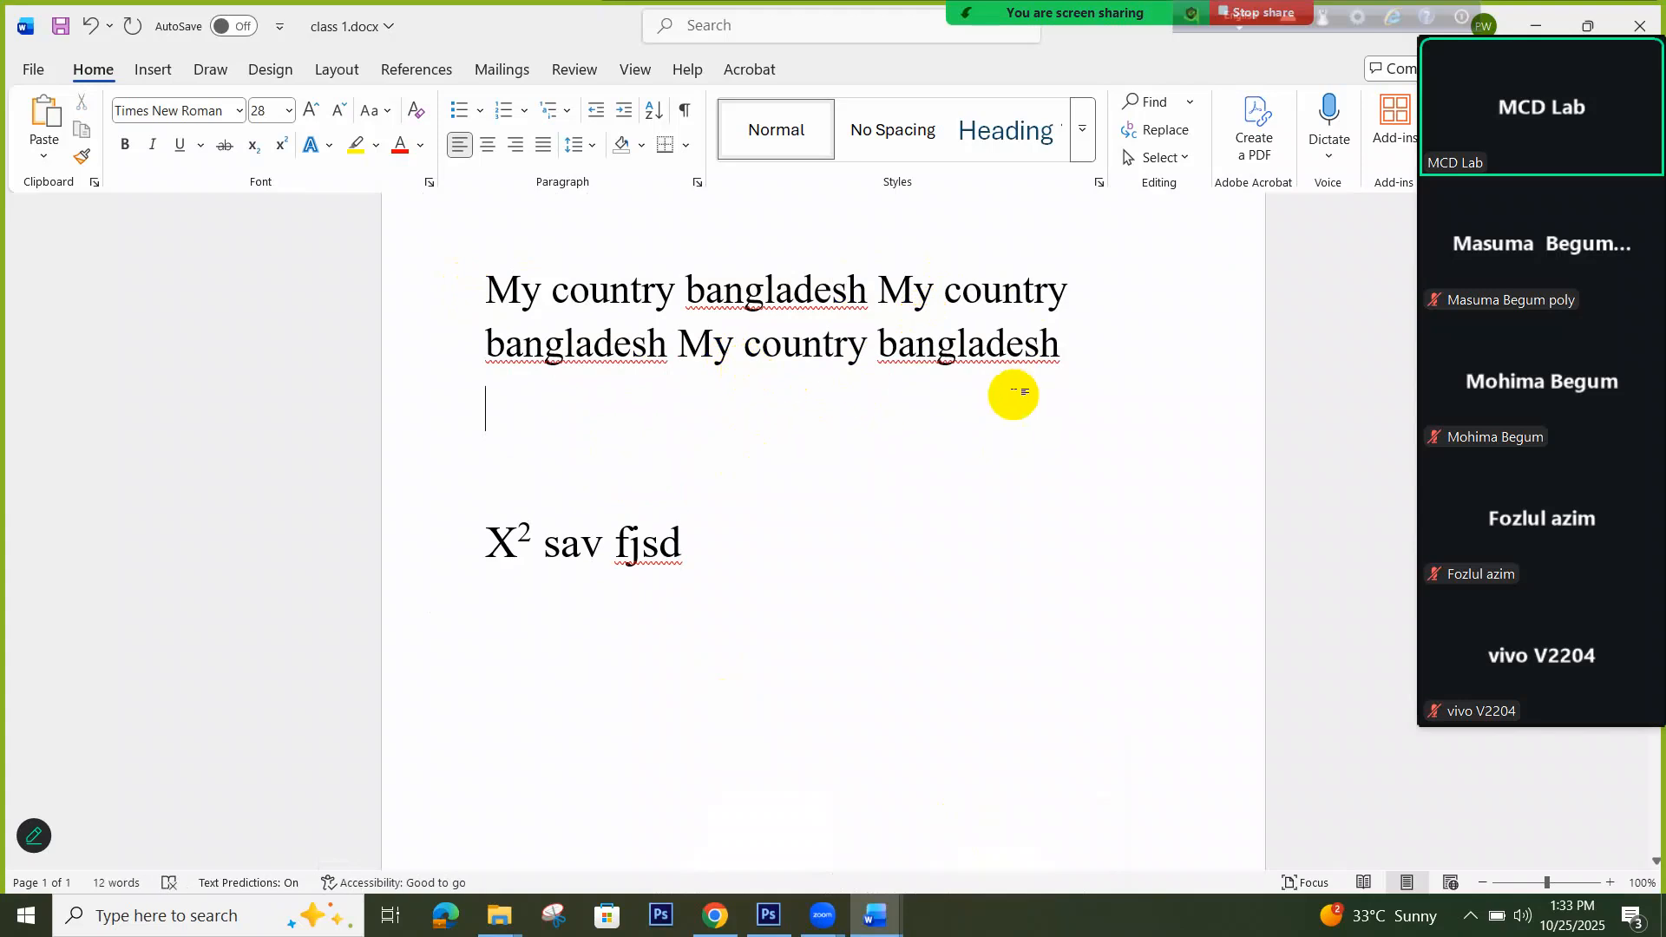
key("ctrl+v")
key("ctrl+v")
key("ctrl+v")
key("ctrl+v")
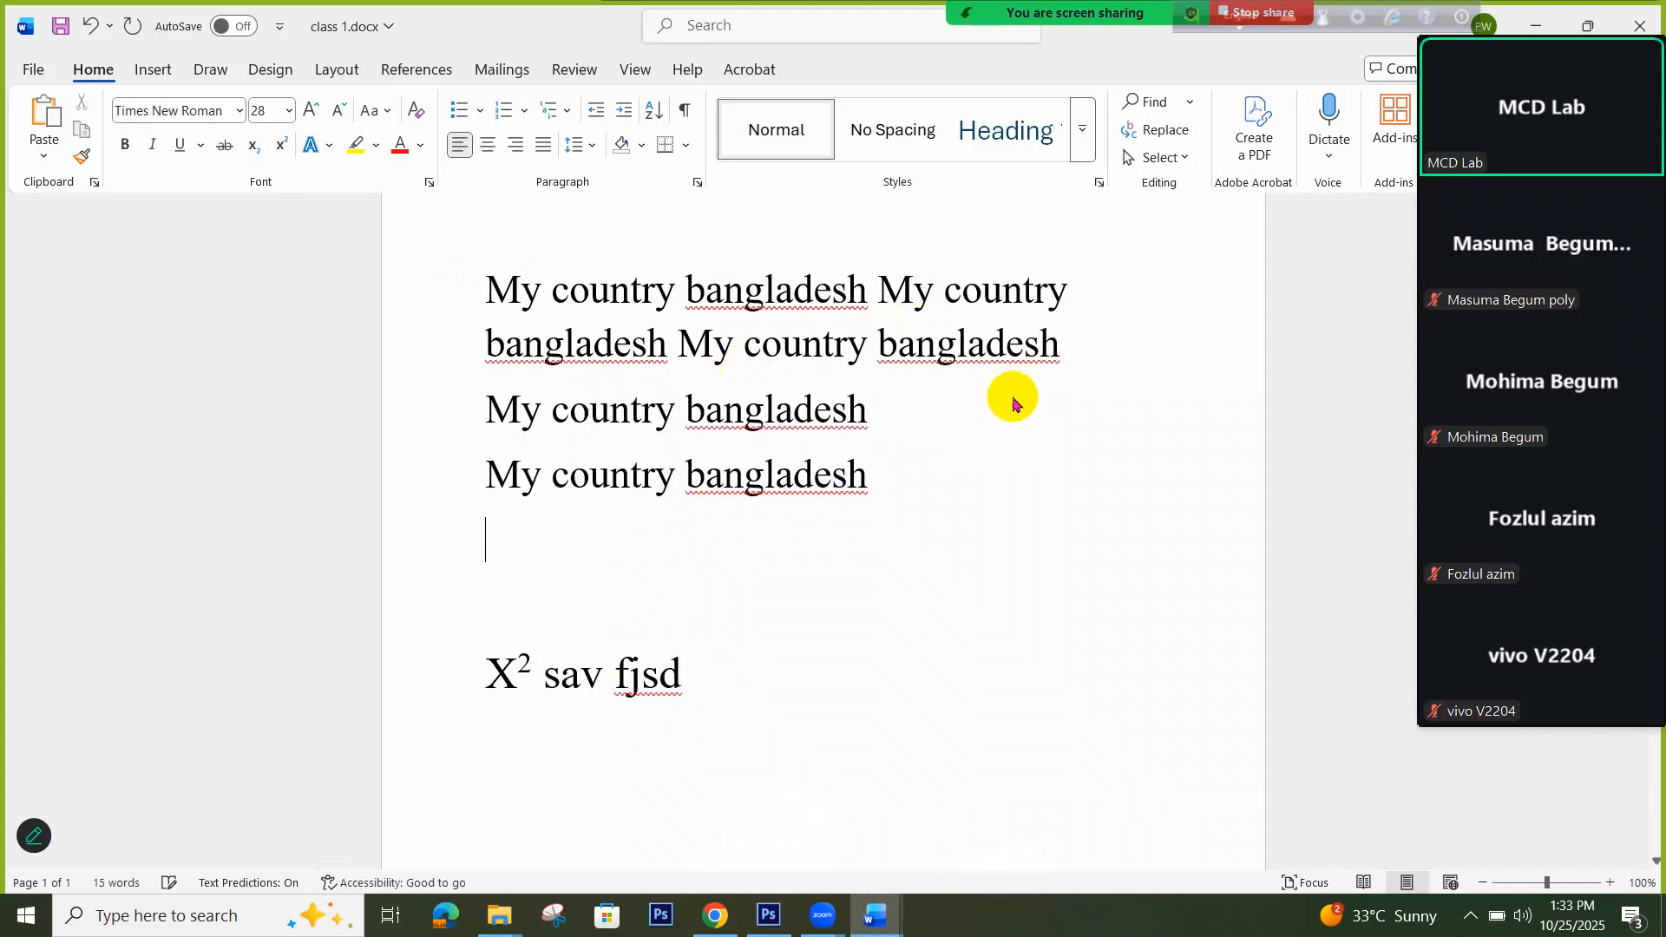
Paste "My country bangladesh" once more at the end of the second paragraph and twice more at the end of the third
left_click(910, 458)
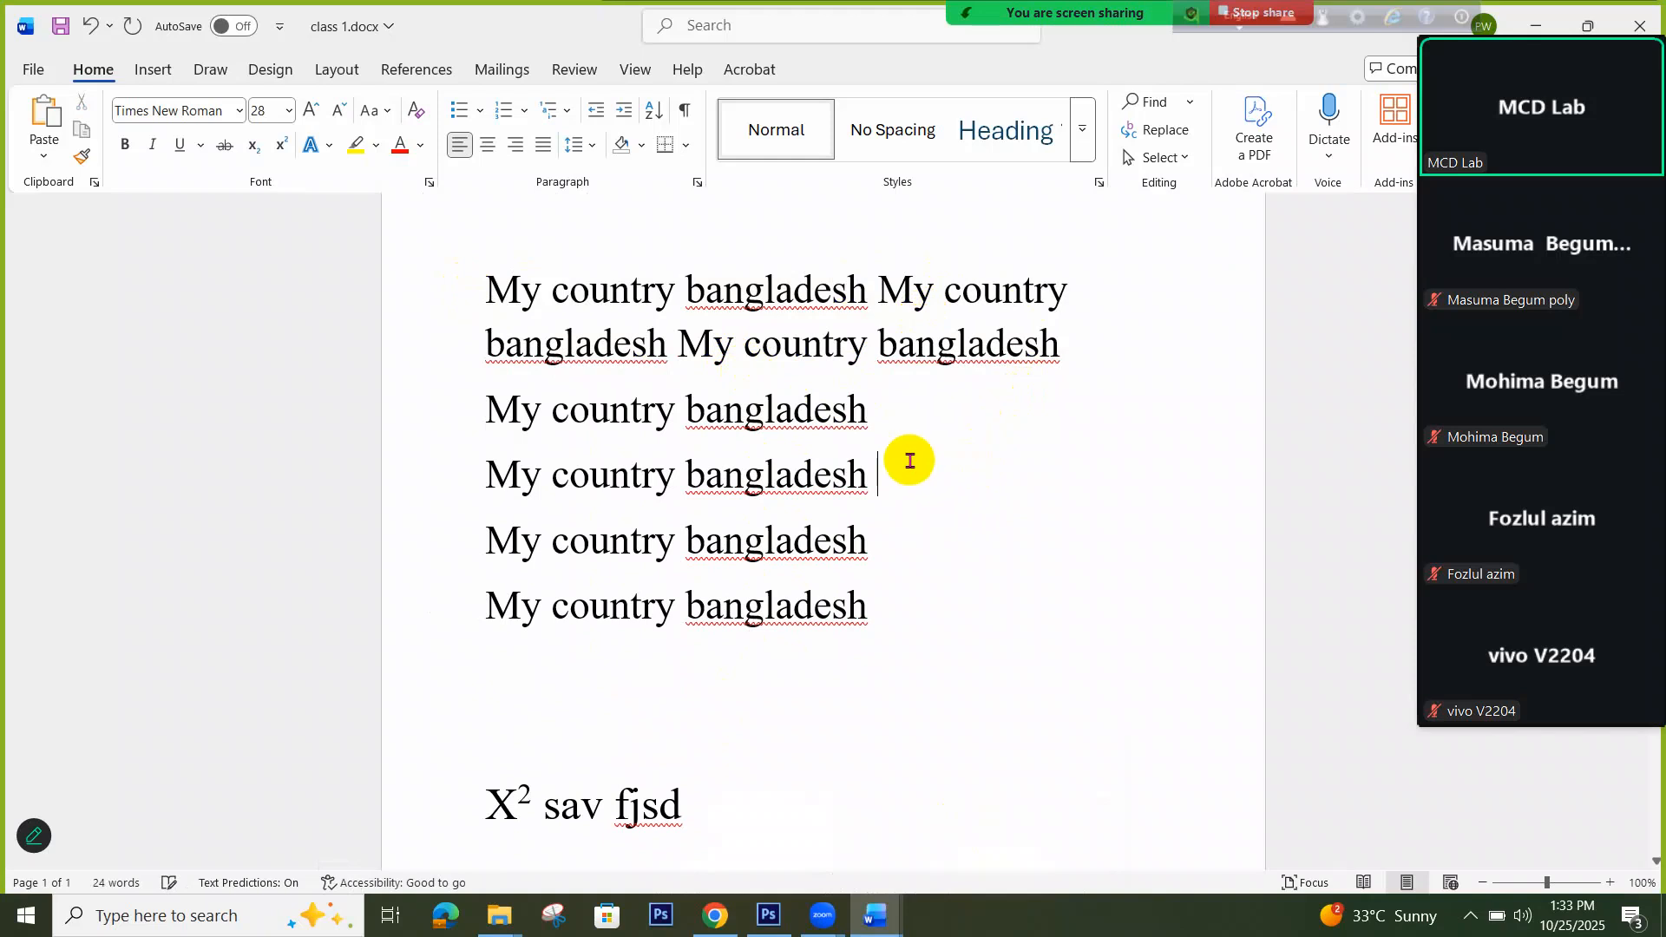
key("ctrl+v")
left_click(928, 420)
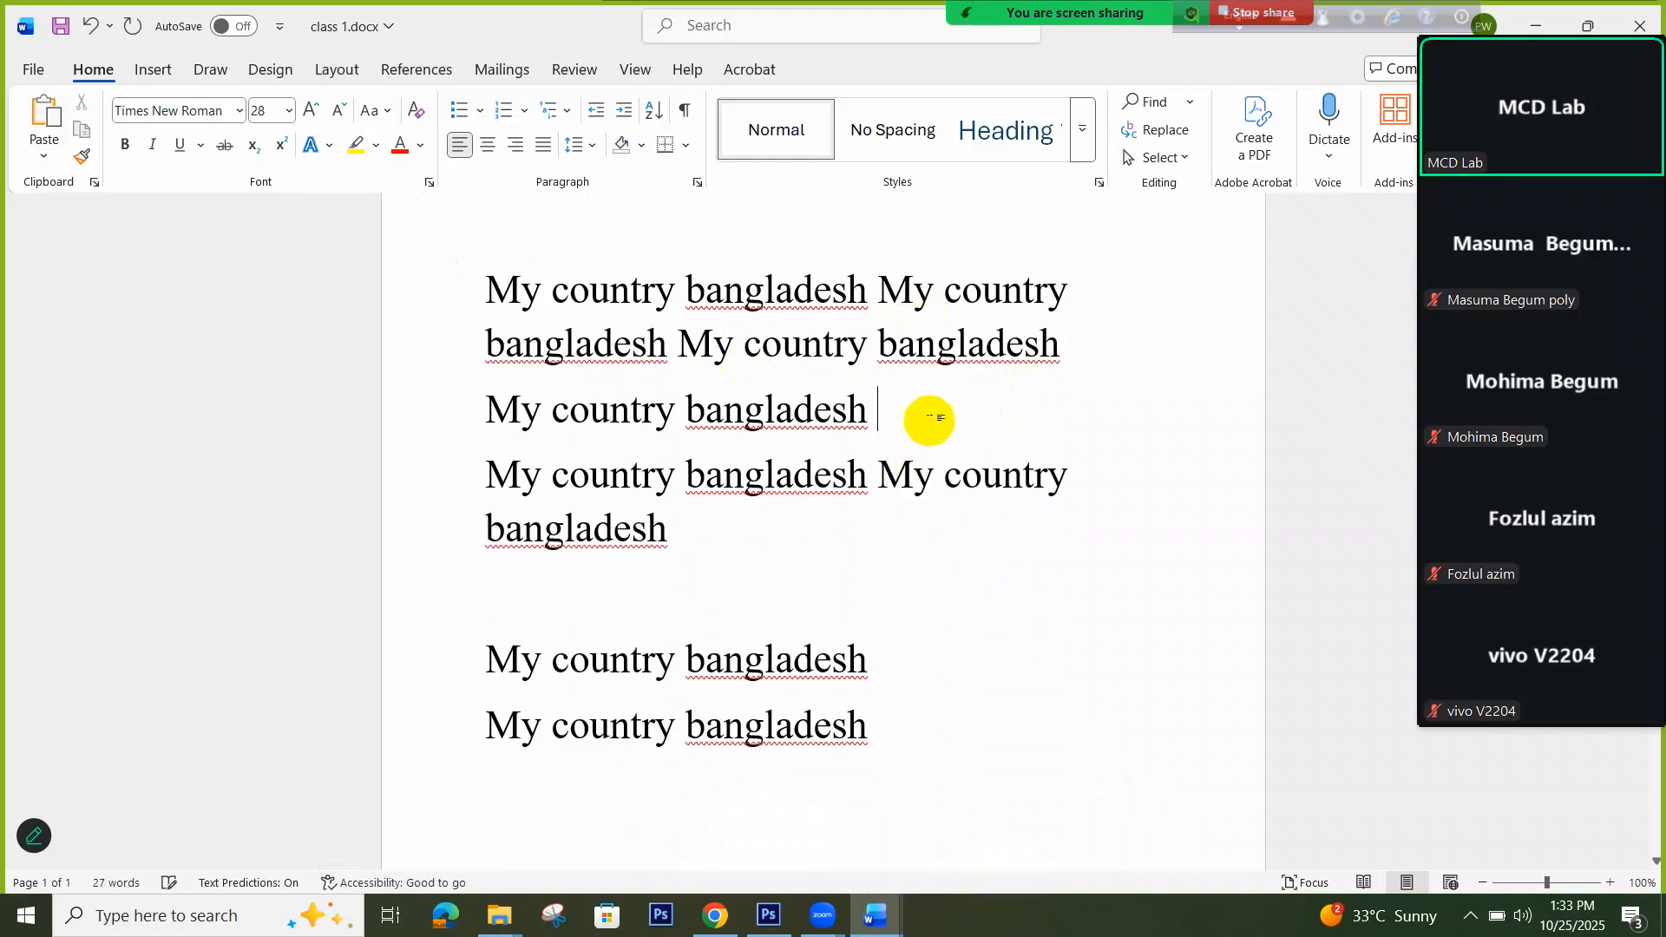
key("ctrl+v")
left_click(809, 678)
key("ctrl+v")
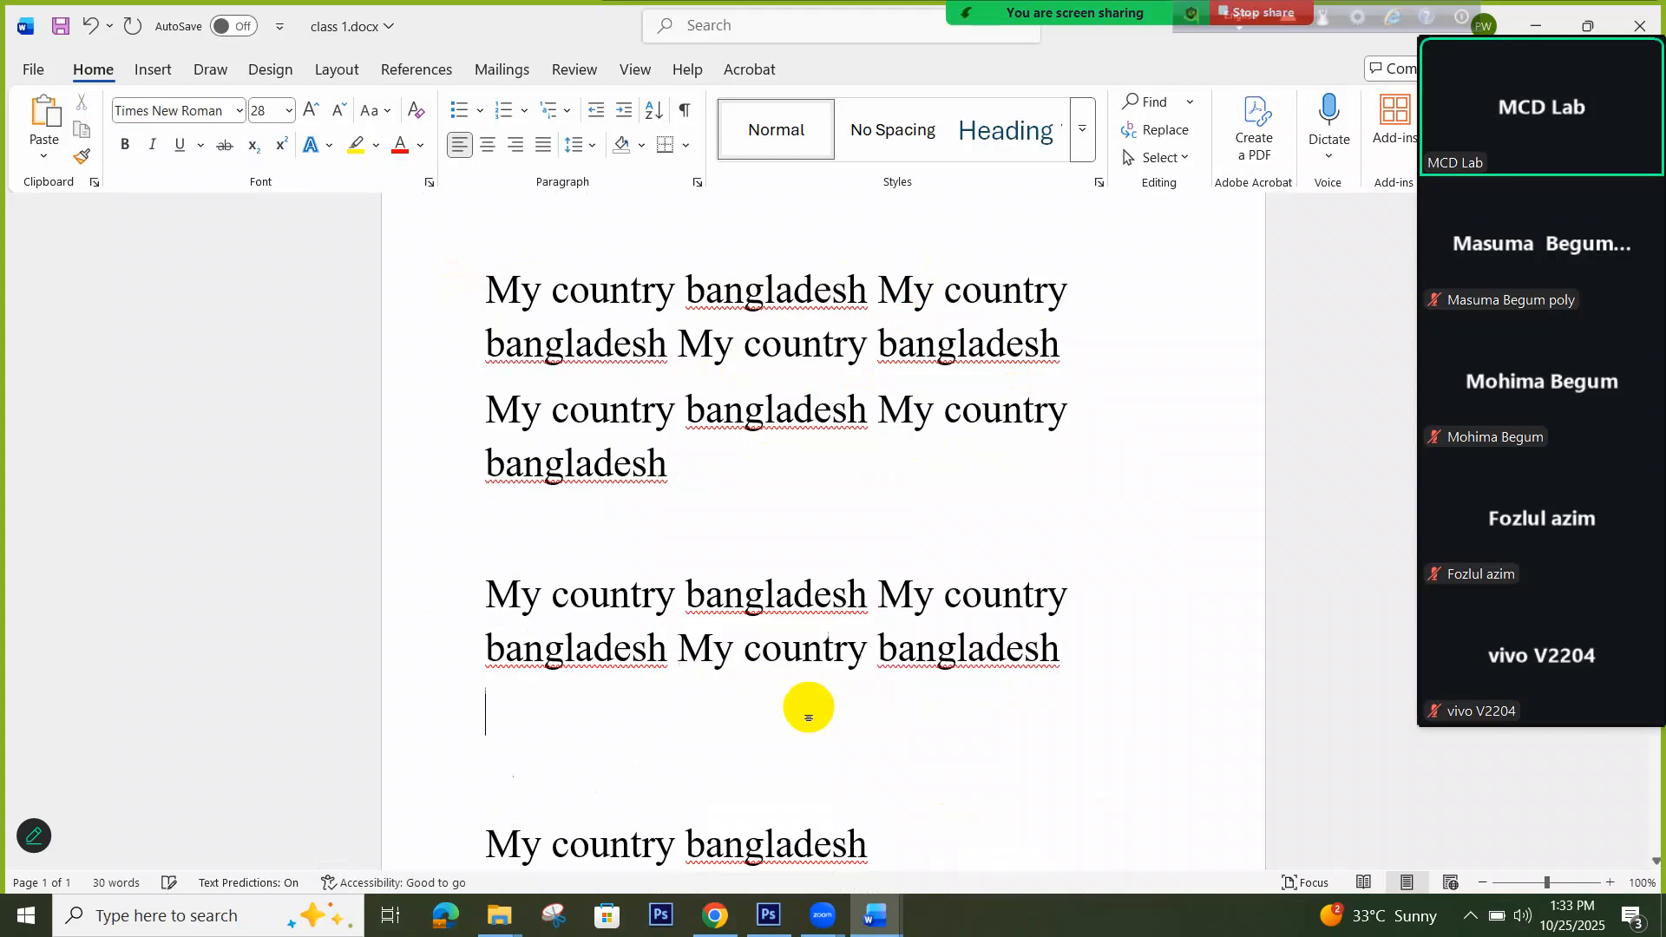
scroll(845, 632, "up", 1)
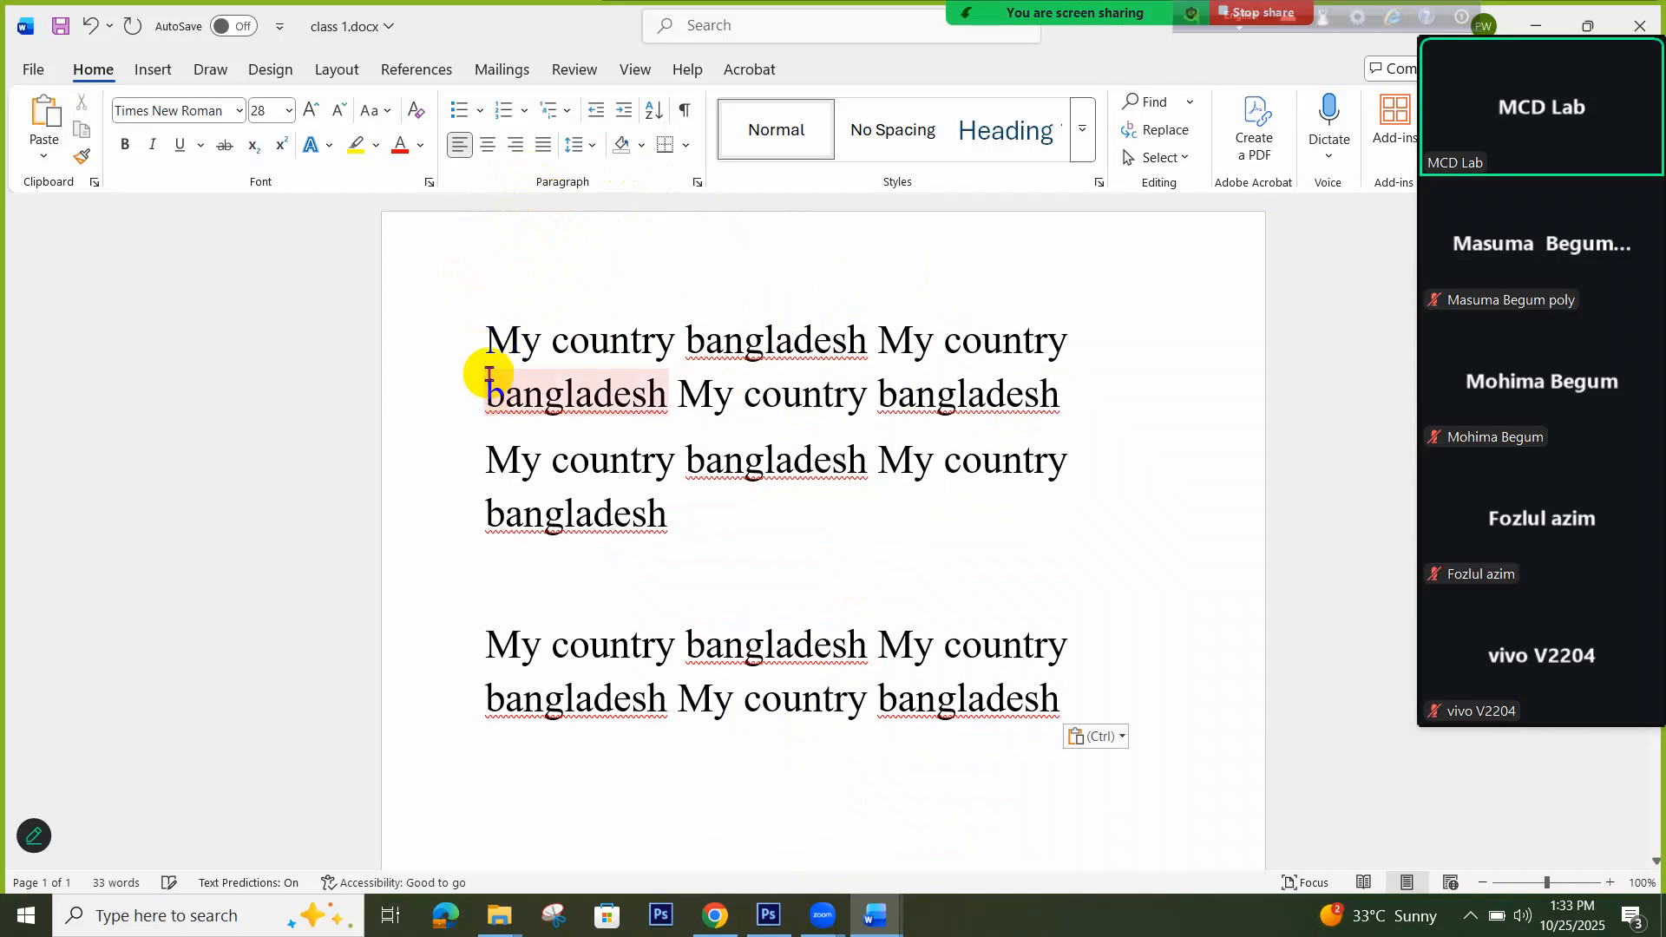
Demonstrate center, right and left alignment on the first paragraph, finishing with right alignment
left_click(480, 339)
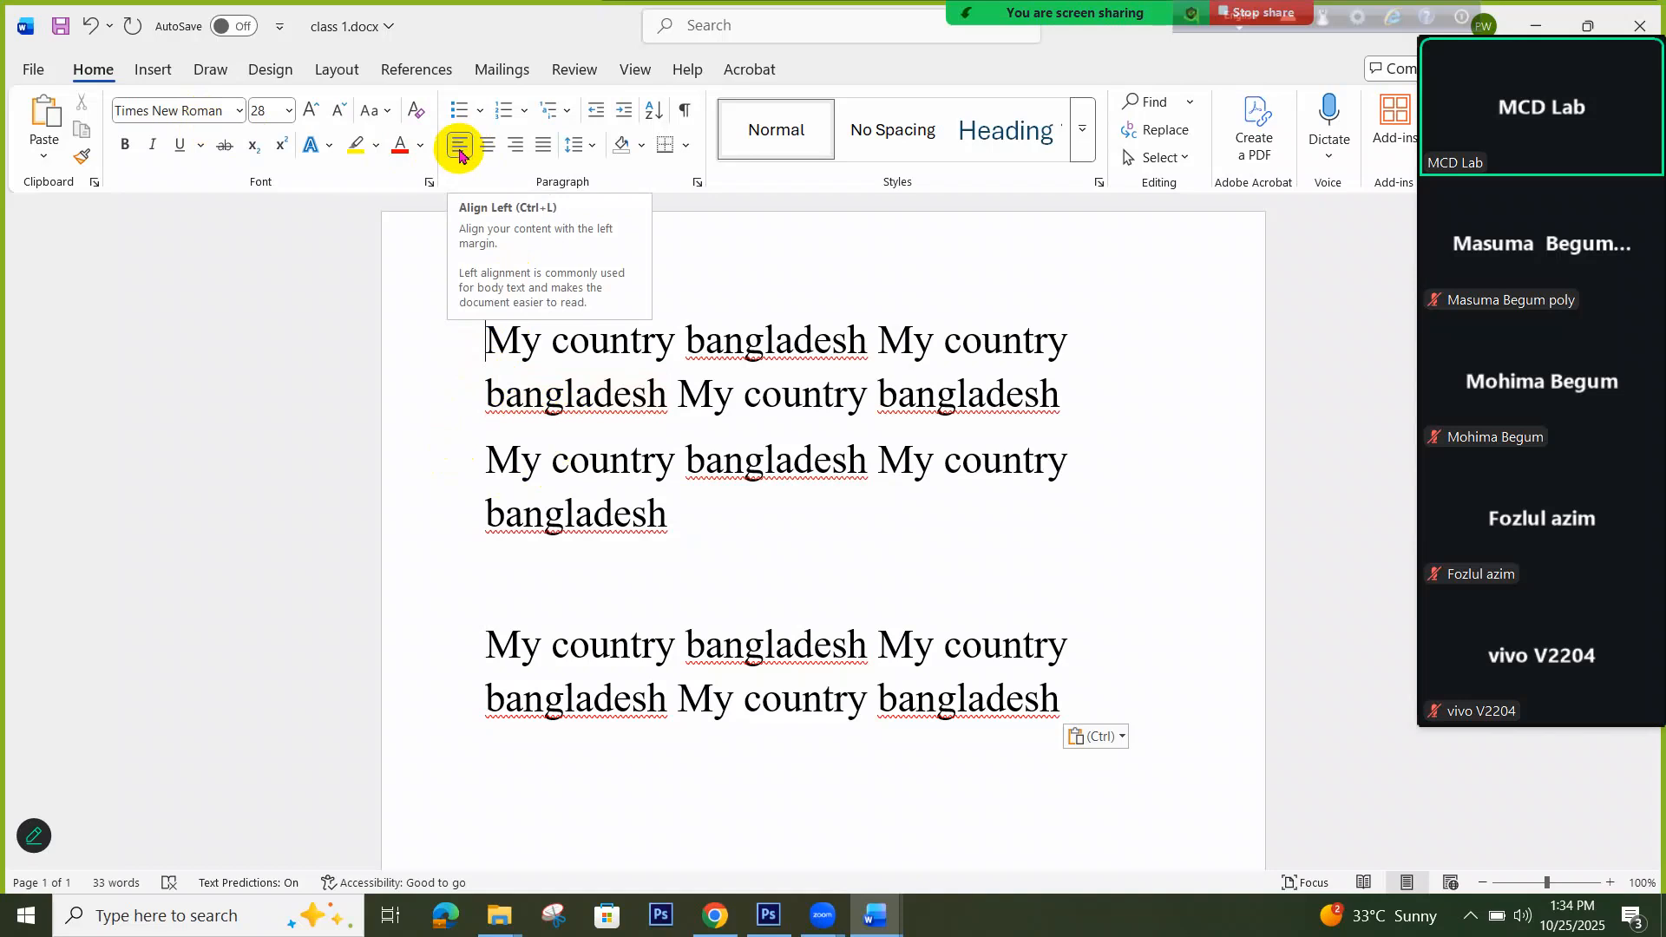
left_click(488, 147)
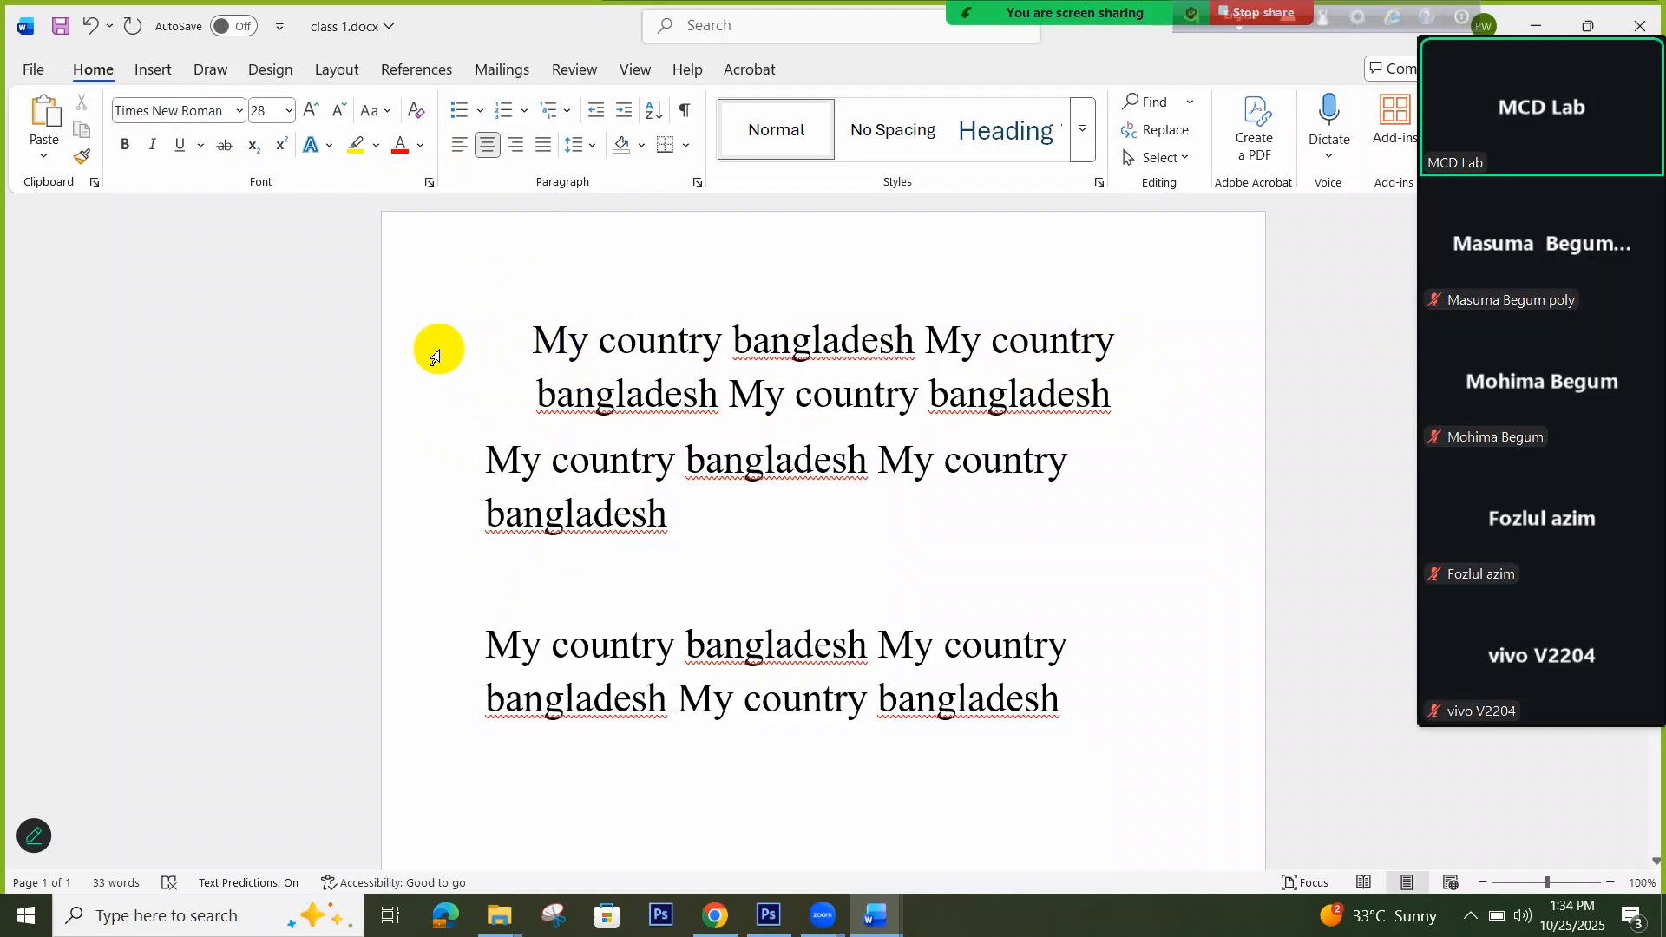
left_click(516, 146)
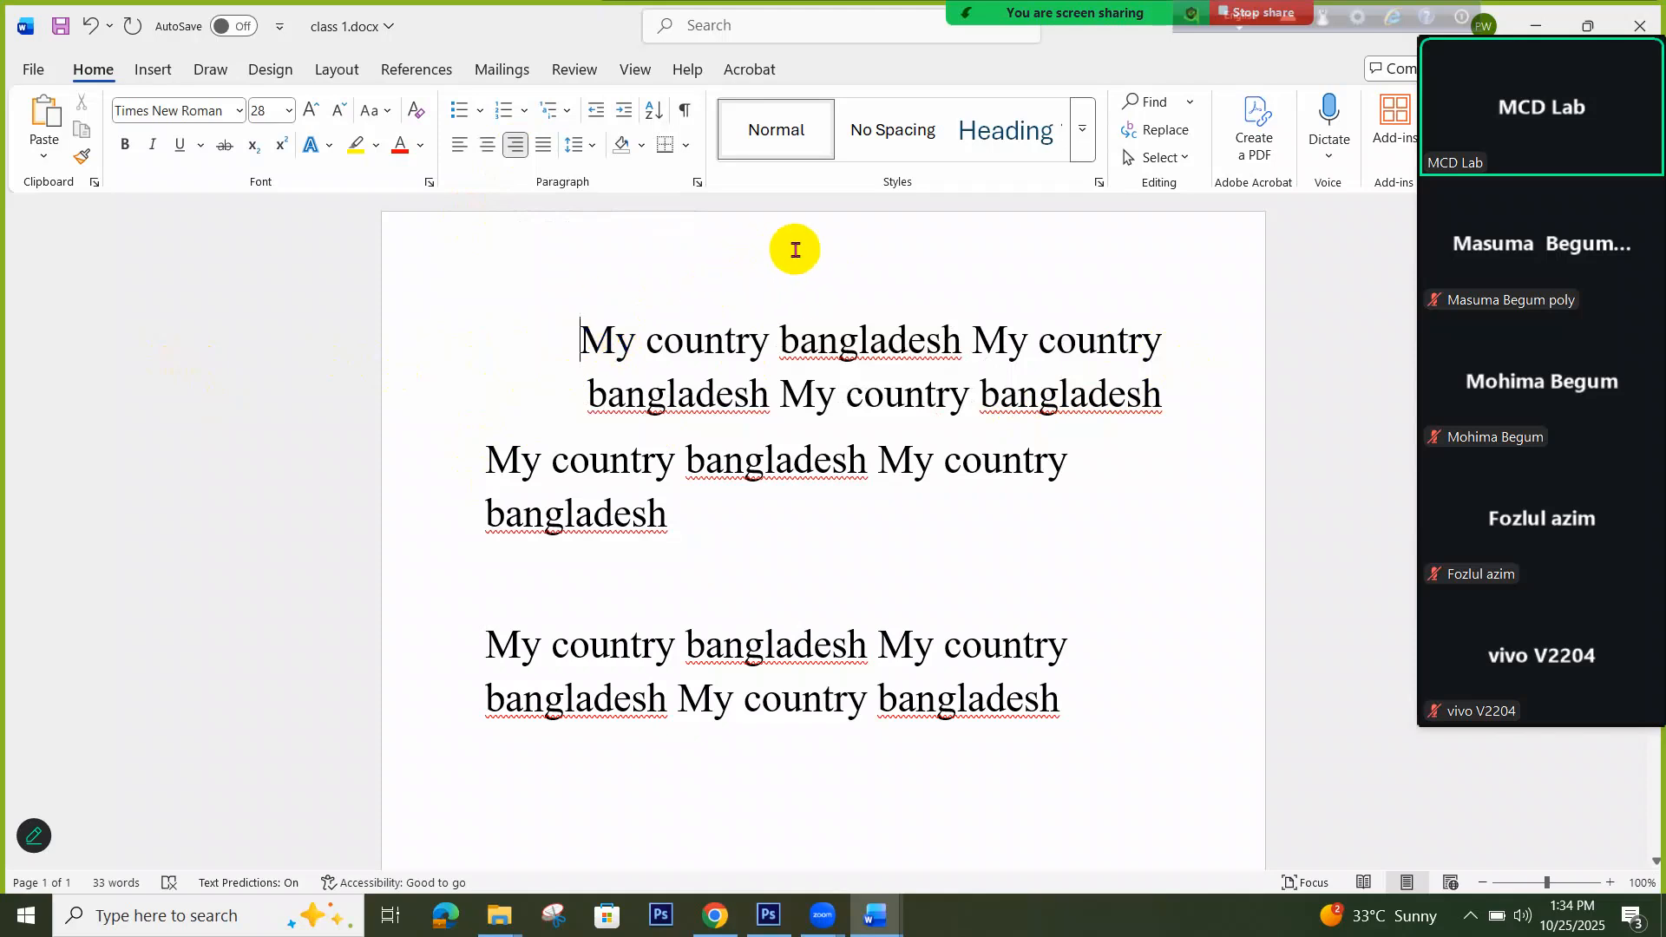
left_click(486, 148)
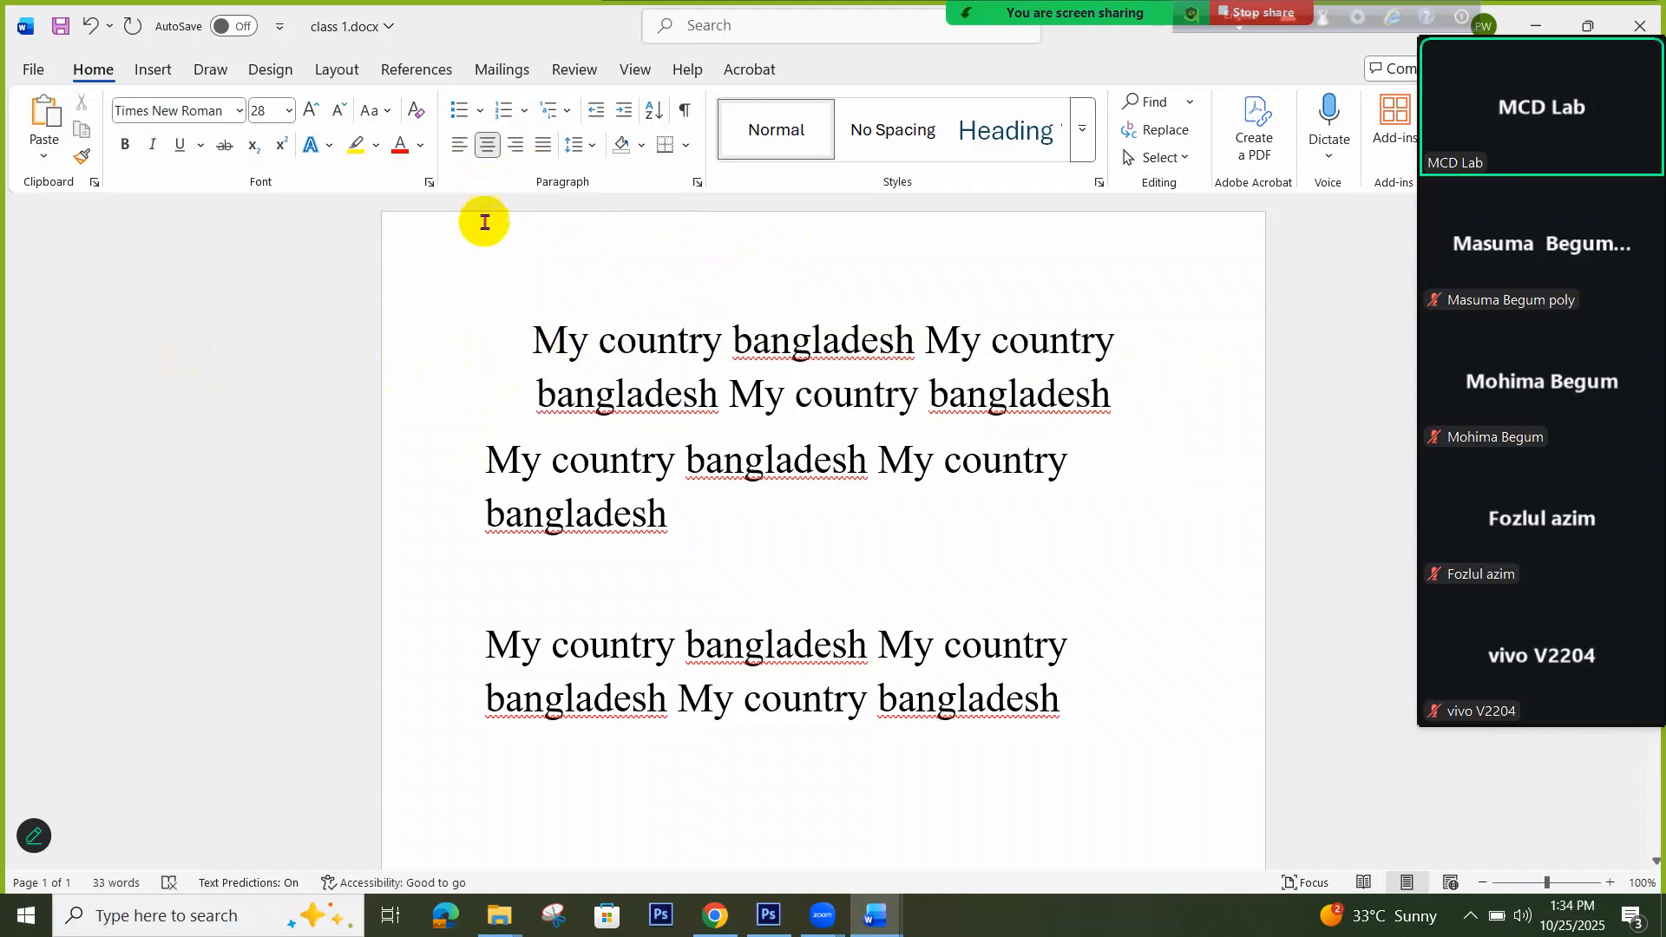
left_click(460, 149)
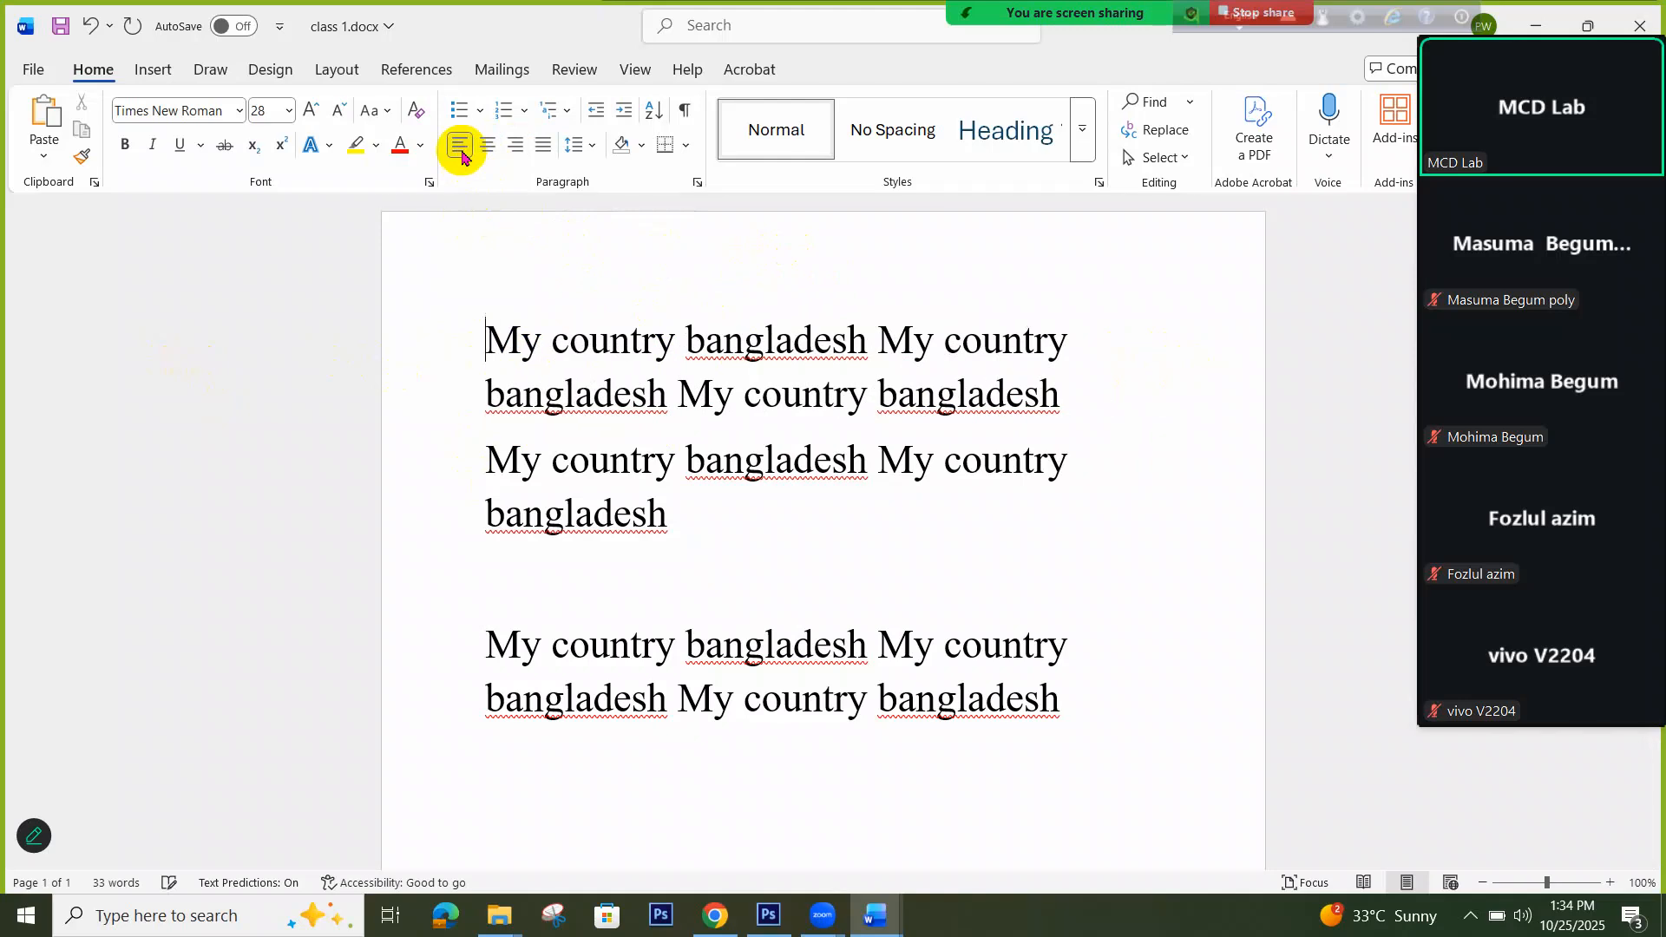
left_click(516, 147)
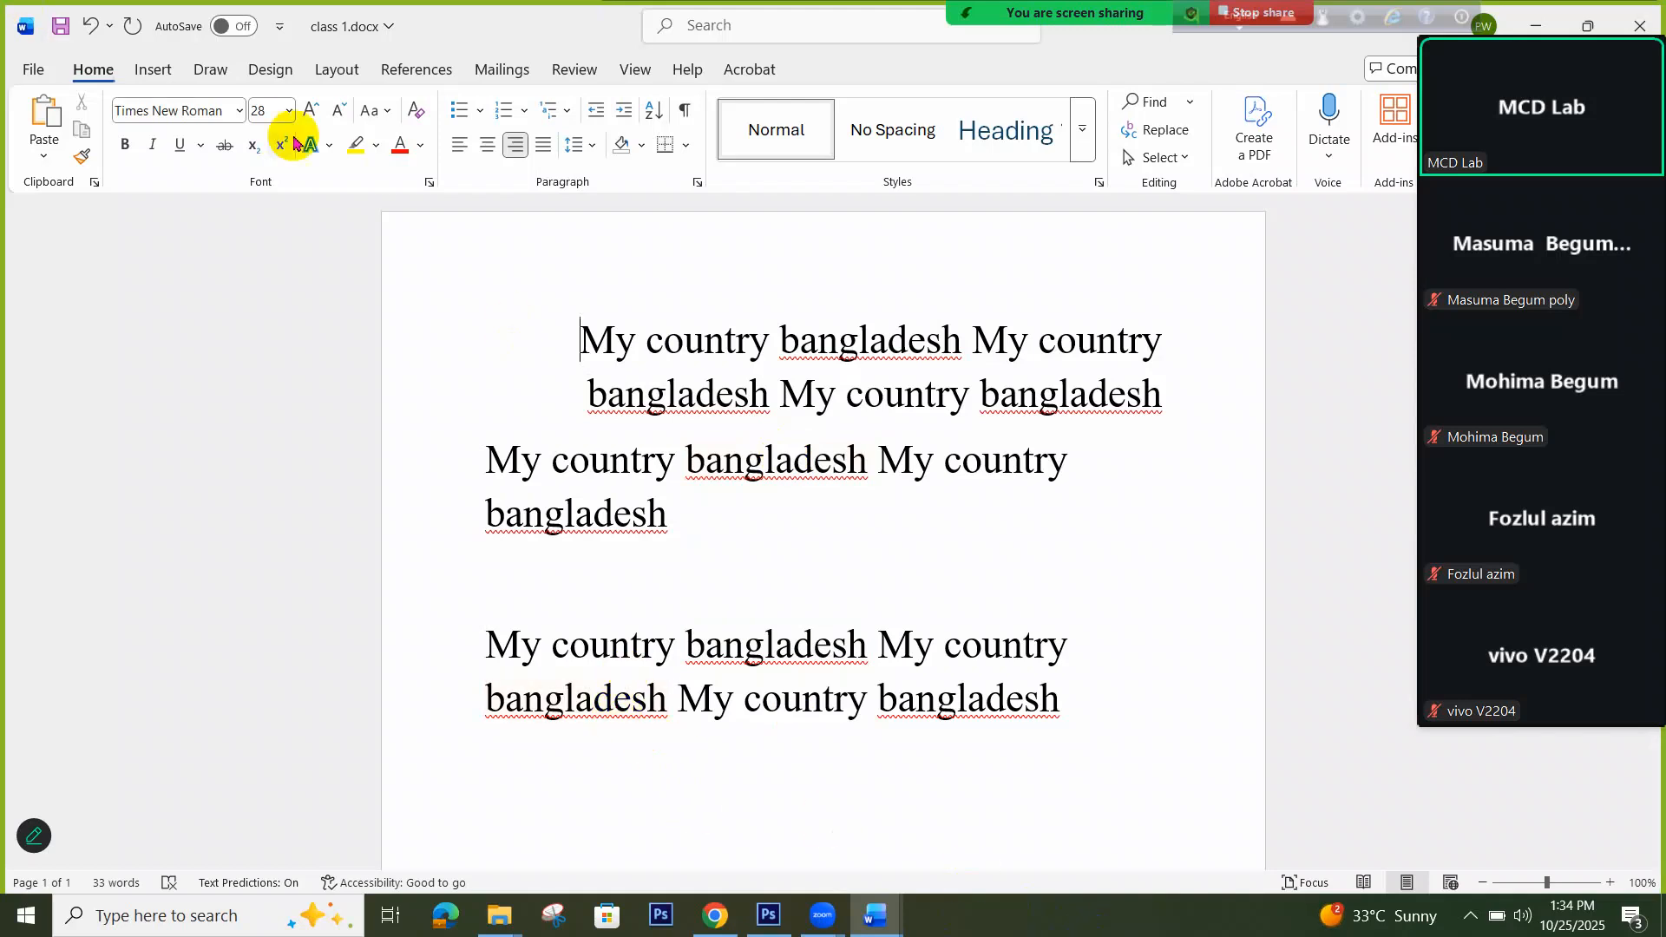
Add an arrowhead bullet to the first paragraph and view the other available bullet styles
left_click(482, 113)
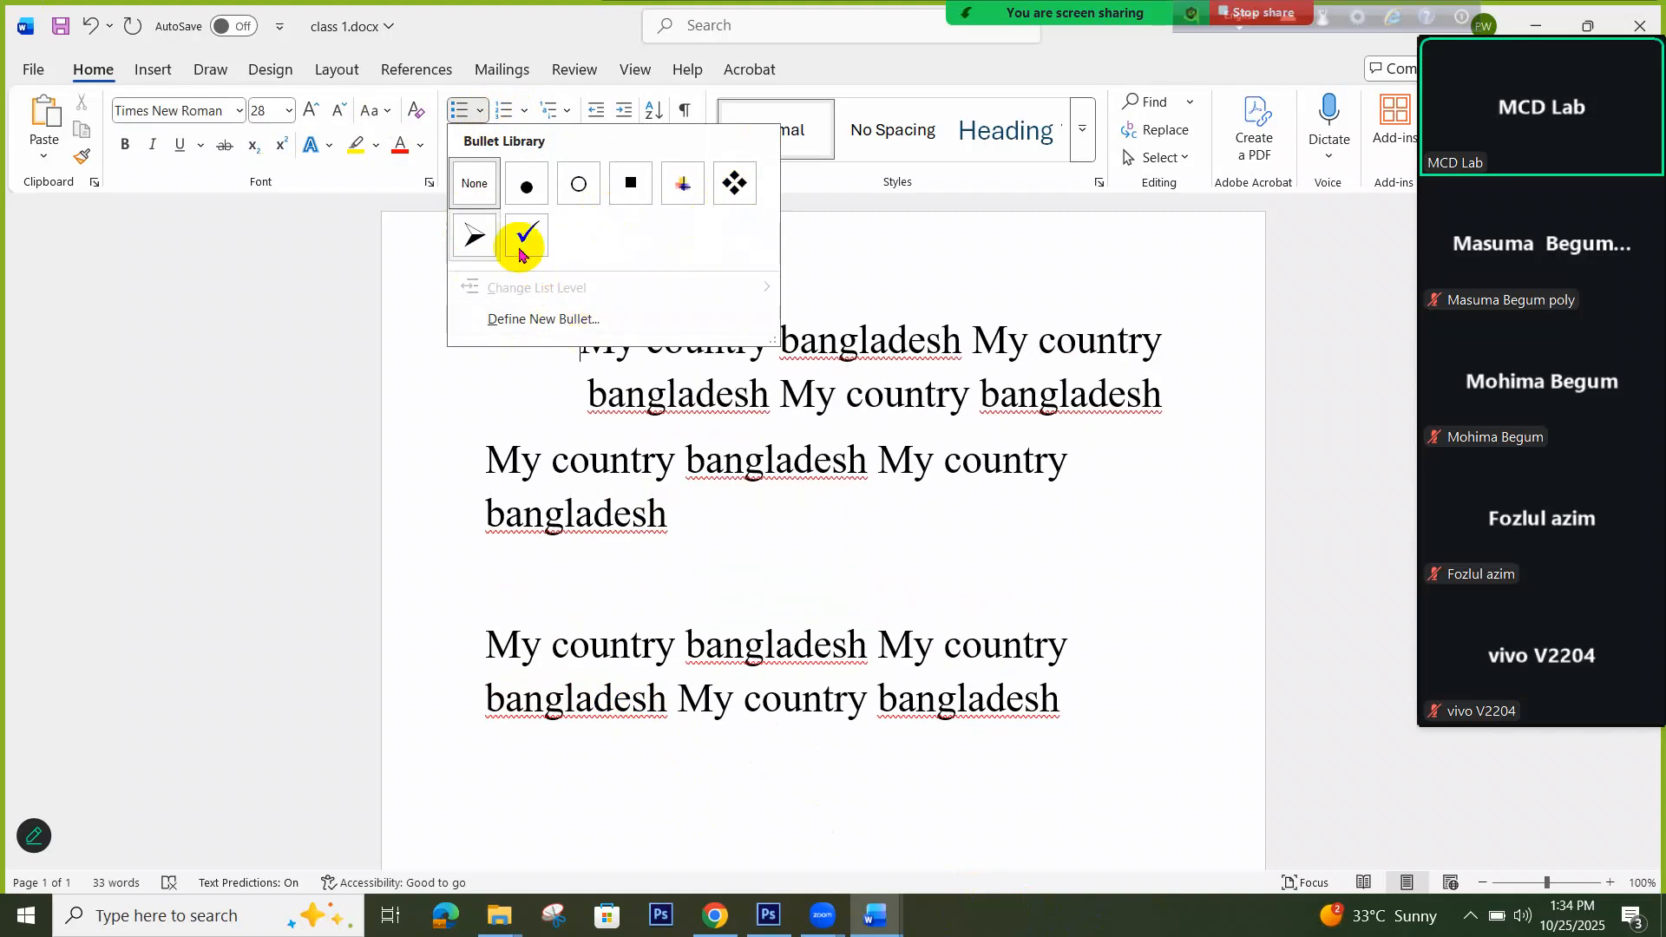
left_click(477, 235)
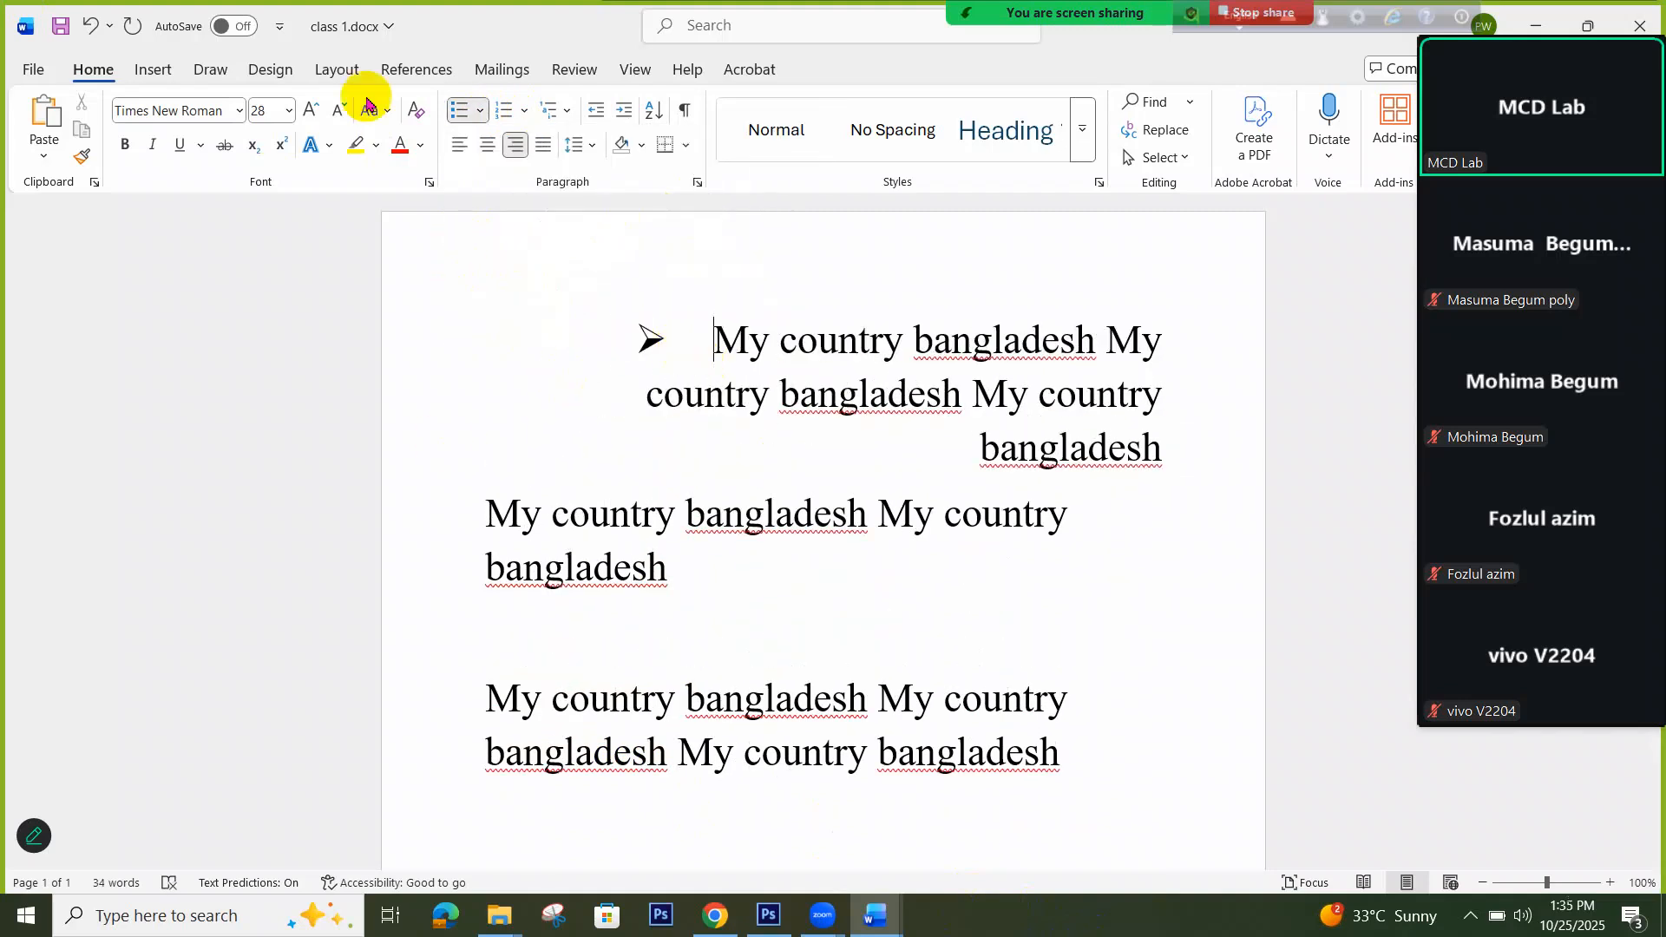
left_click(482, 113)
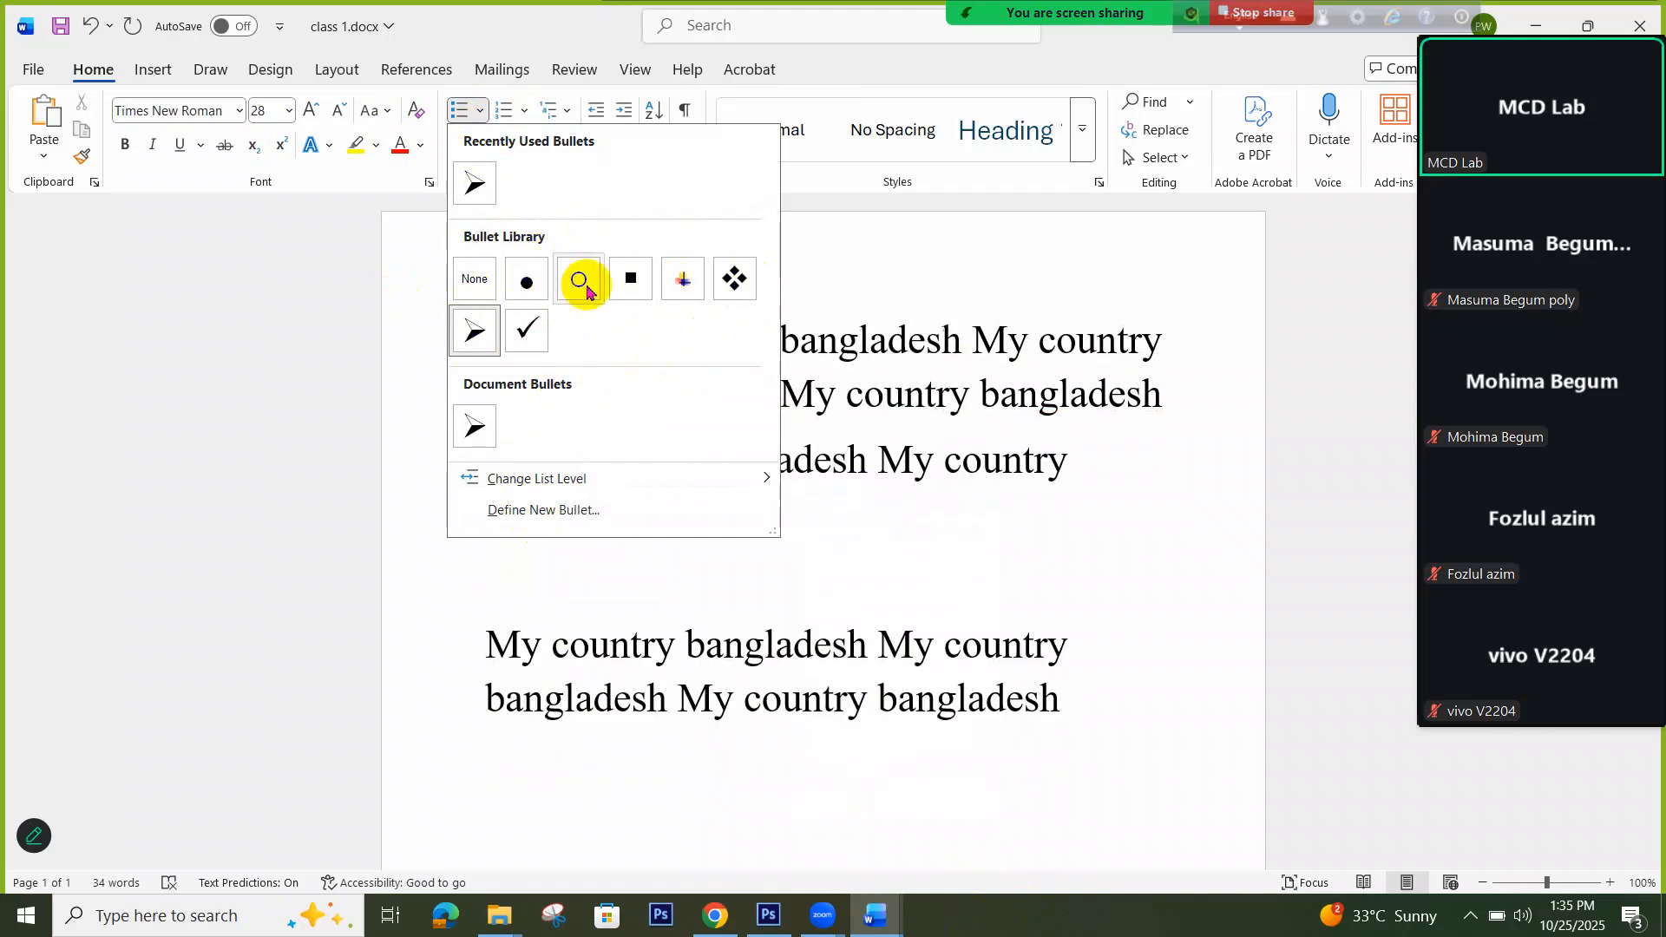
left_click(978, 318)
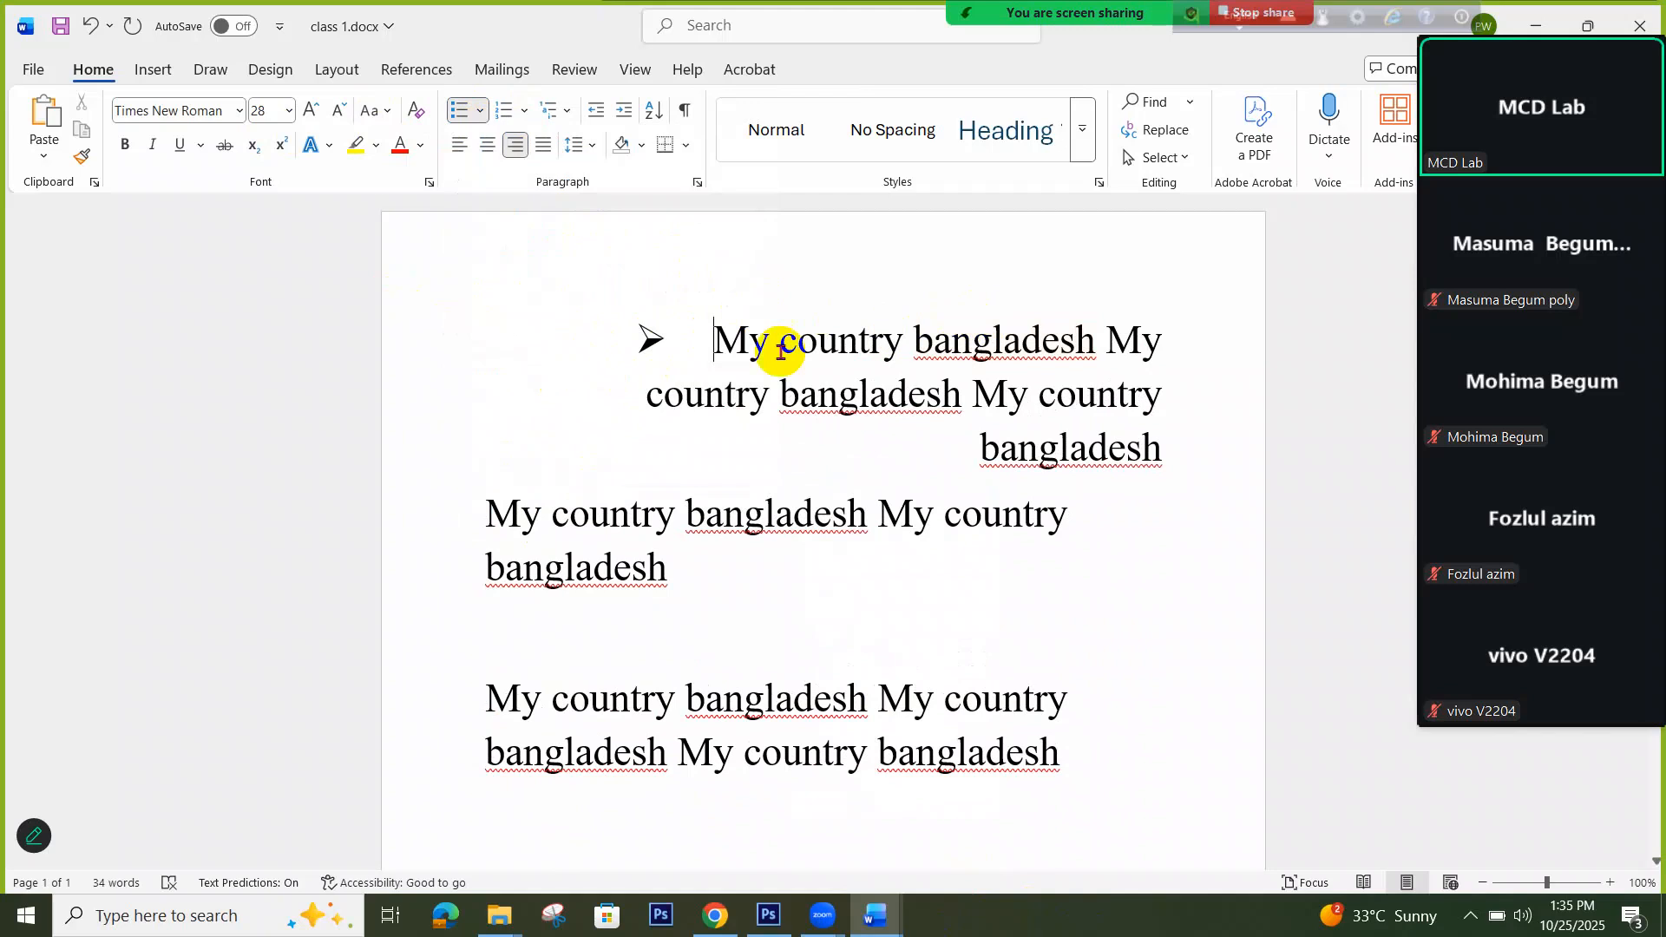
View the numbering formats and multilevel list styles available for the bulleted first paragraph
left_click(523, 110)
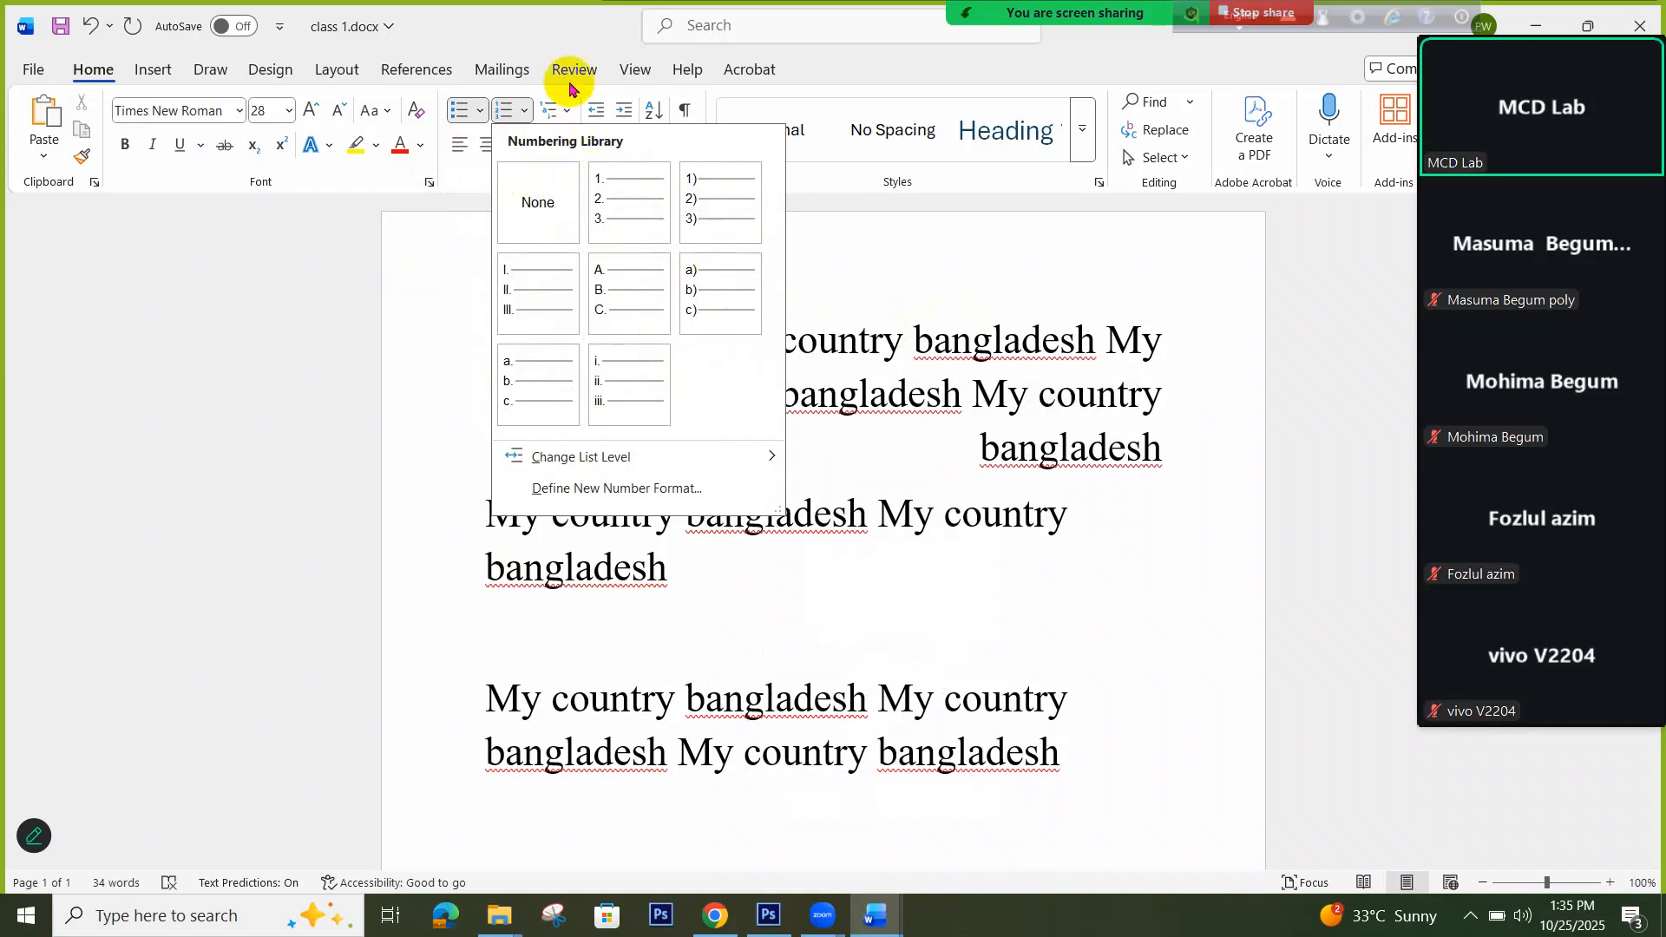
left_click(566, 110)
left_click(565, 110)
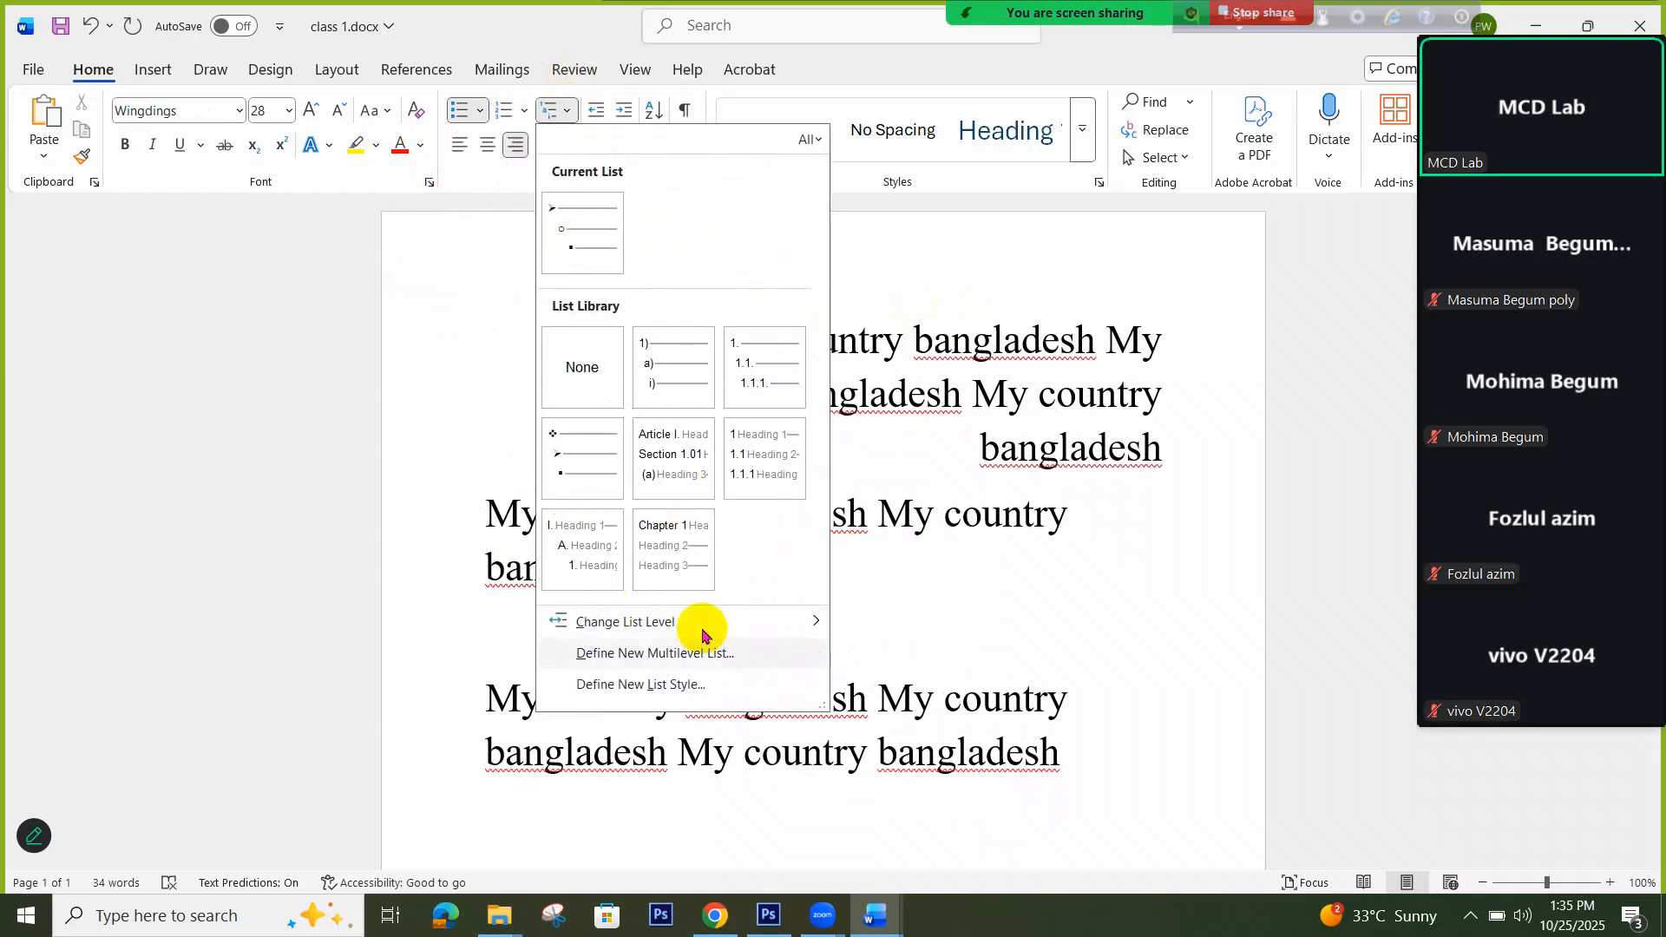
left_click(878, 76)
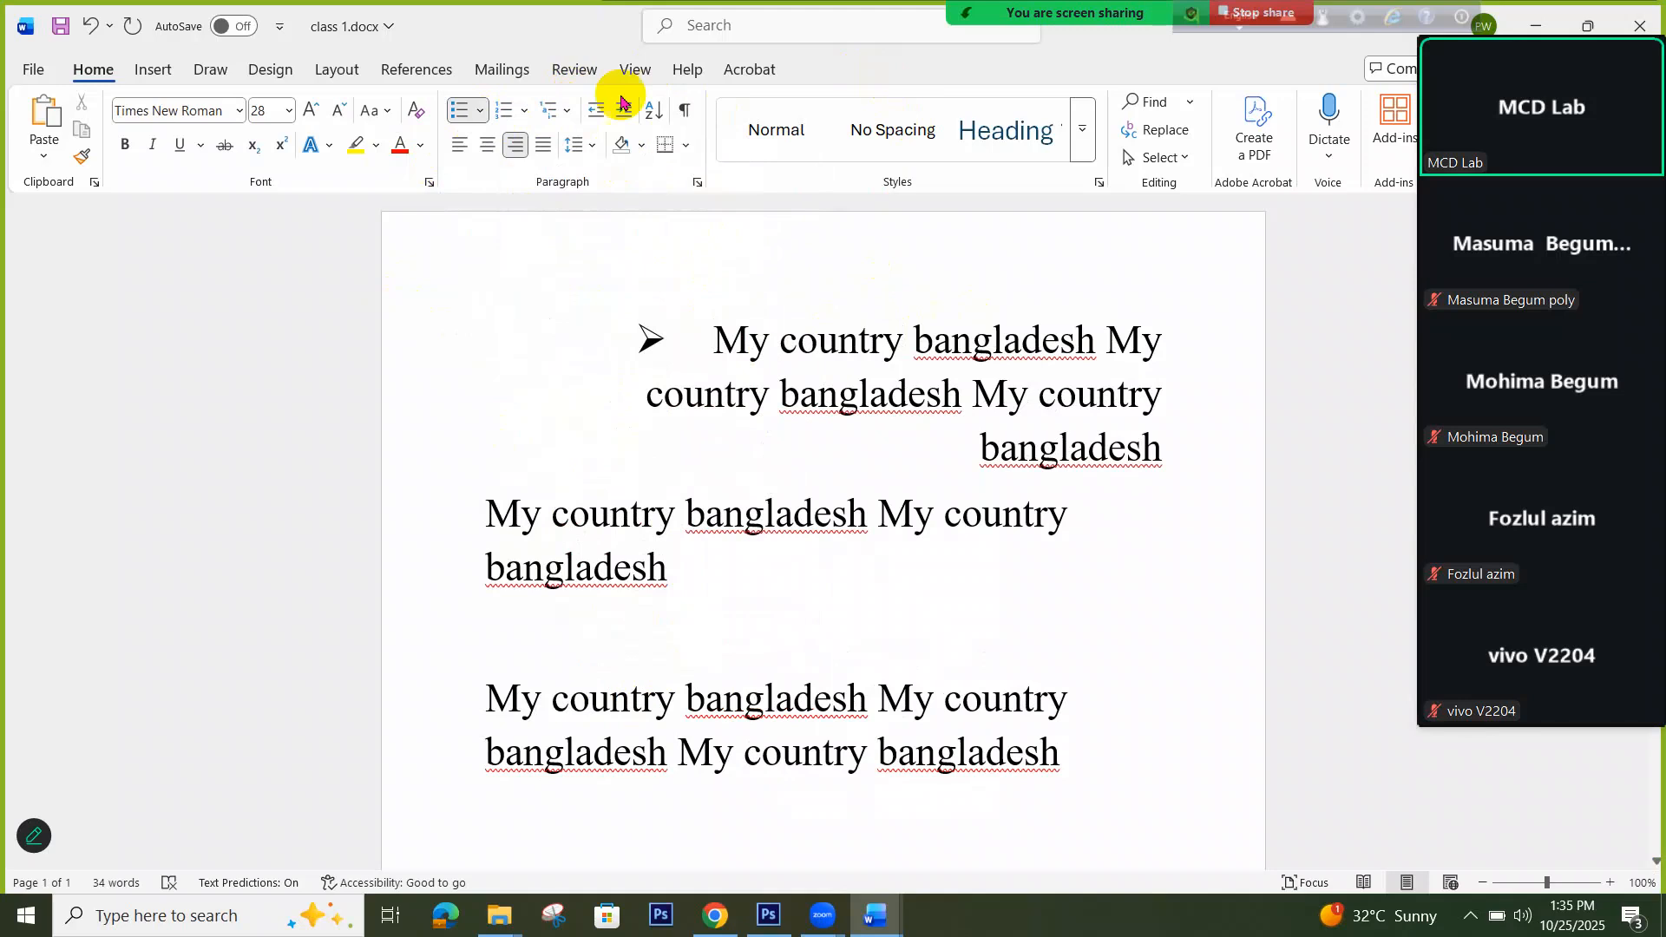
Apply All Borders to the third text paragraph, in which "My country bangladesh" is repeated three times
scroll(838, 580, "down", 1)
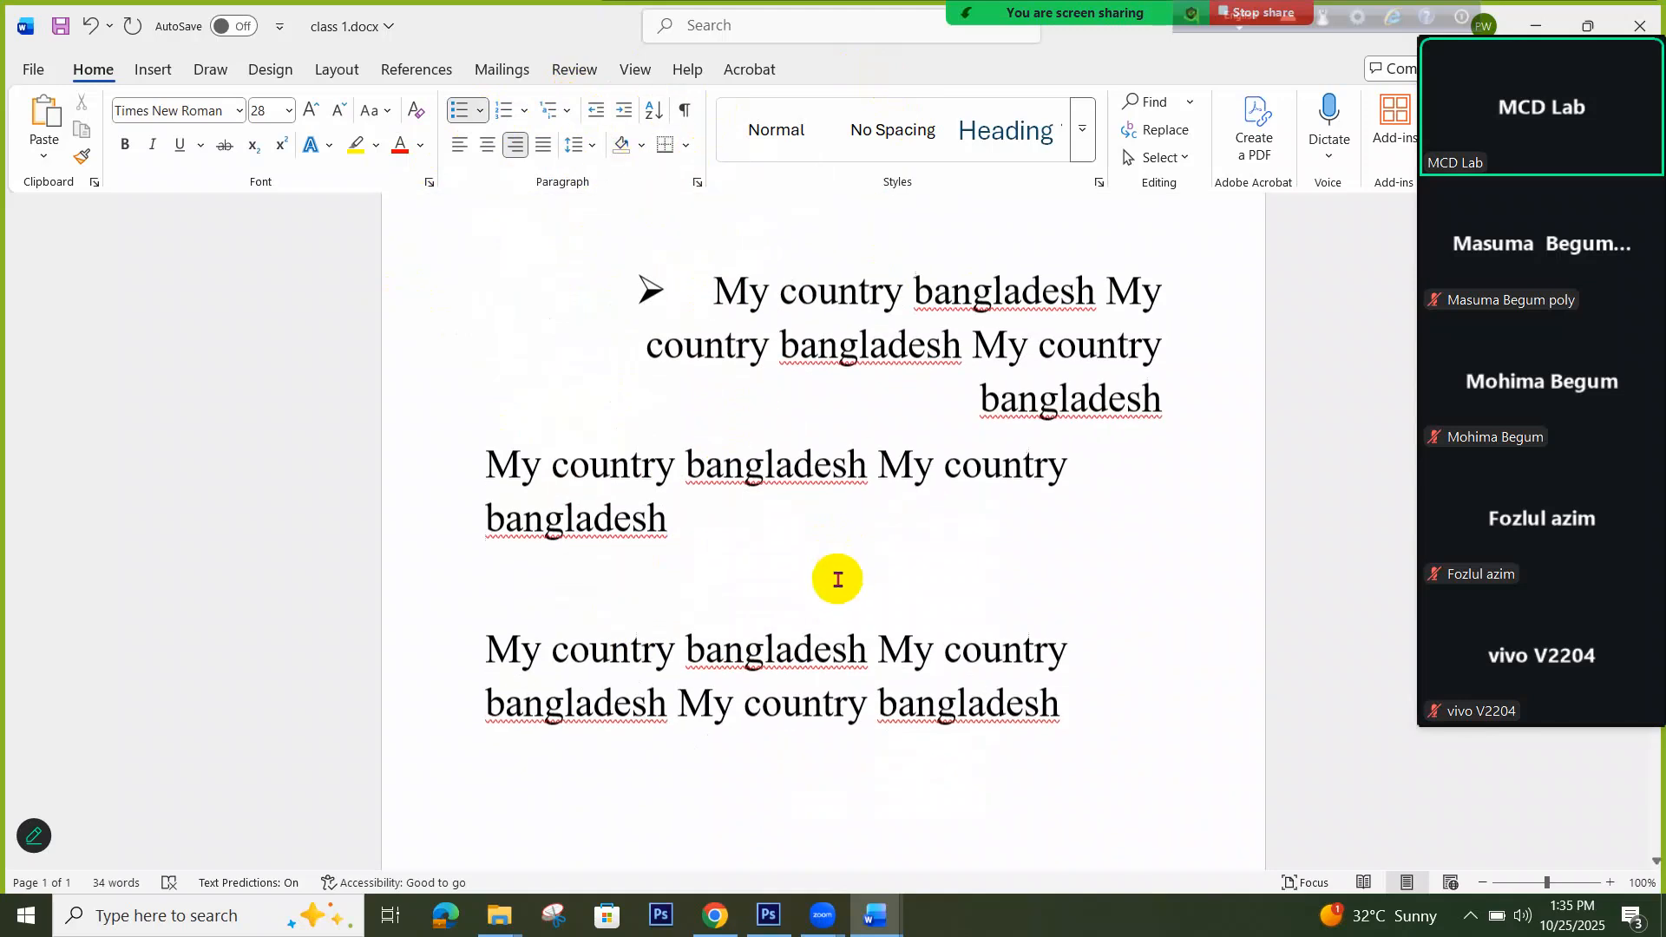
scroll(838, 579, "down", 3)
triple_click(495, 487)
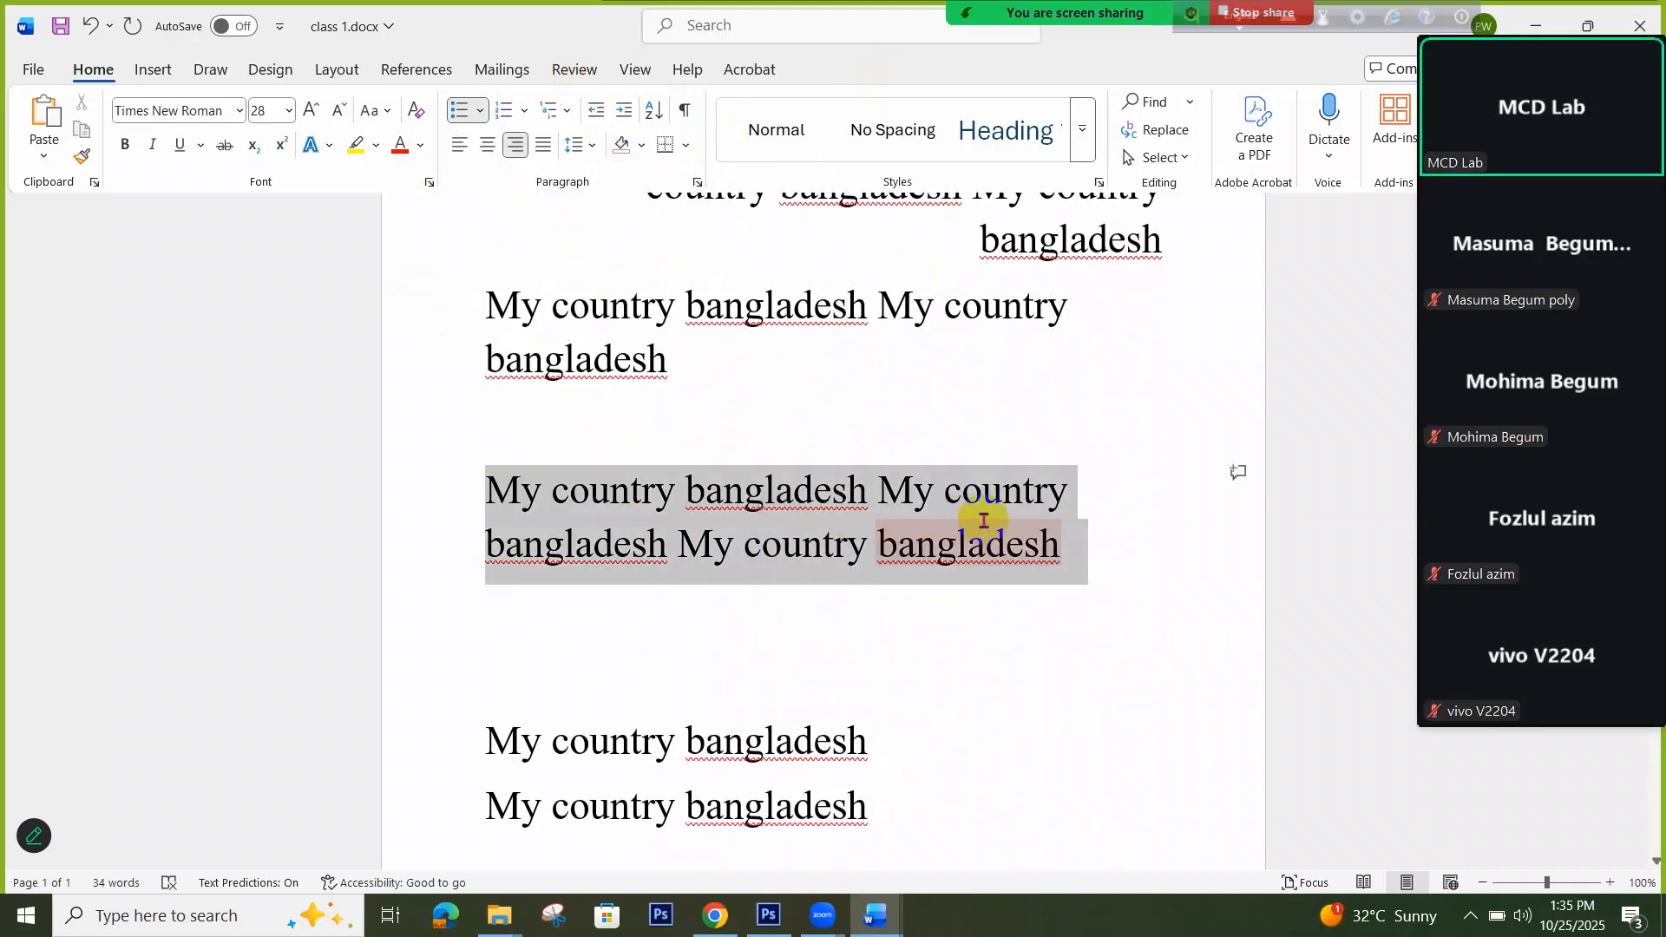
left_click(686, 145)
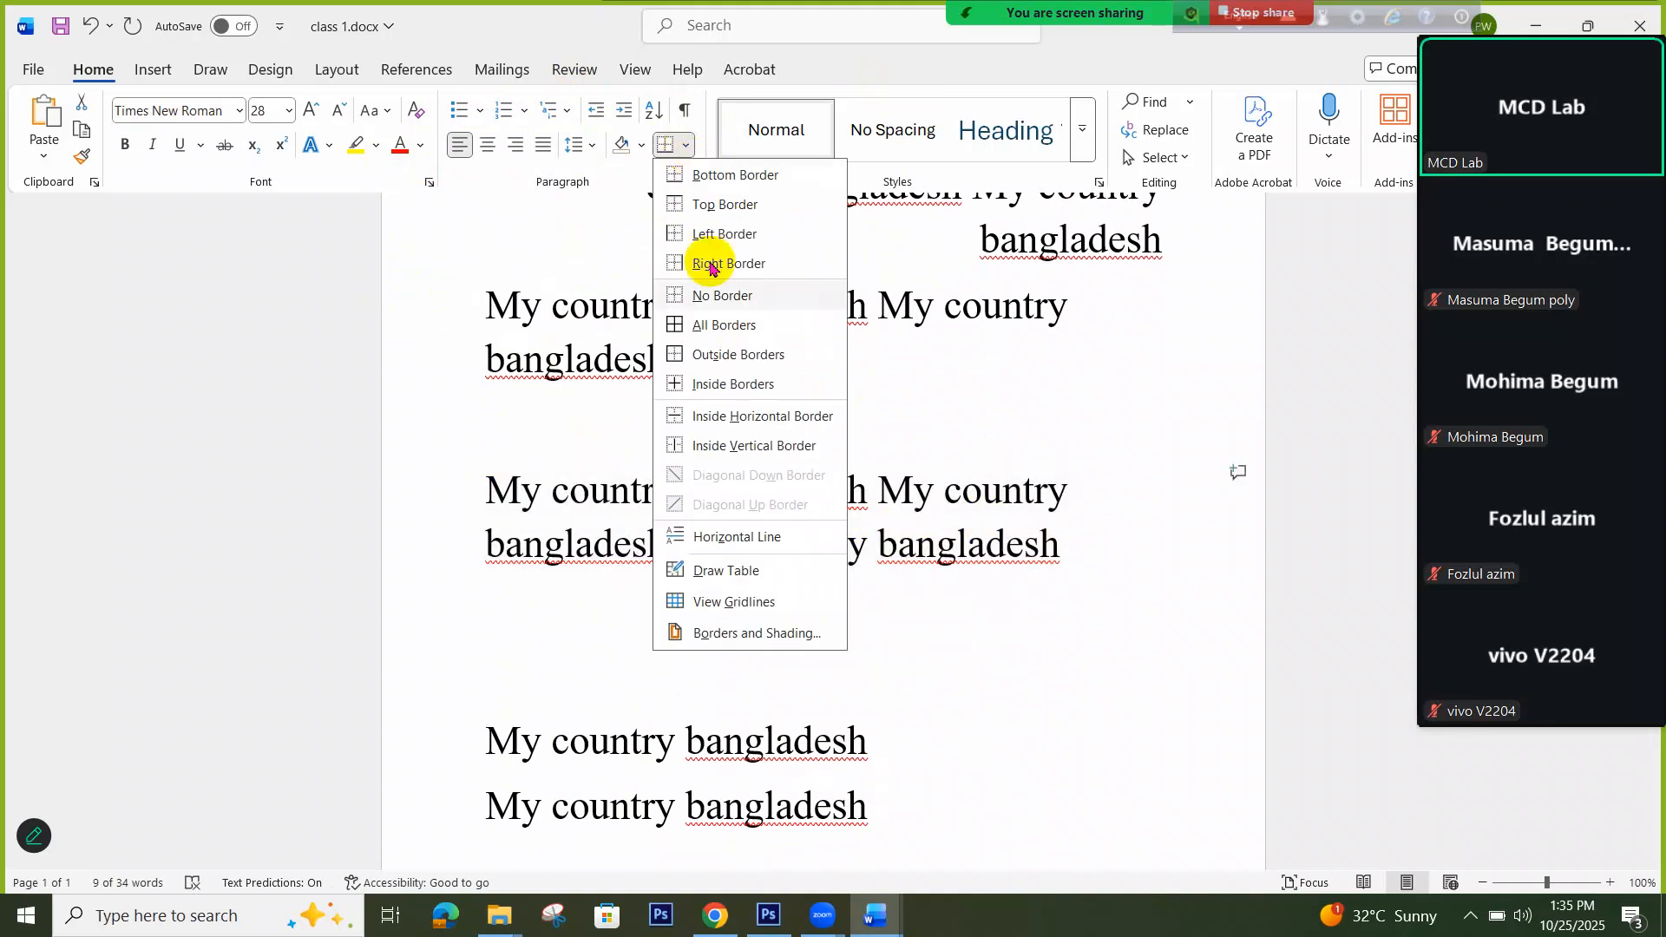
left_click(724, 325)
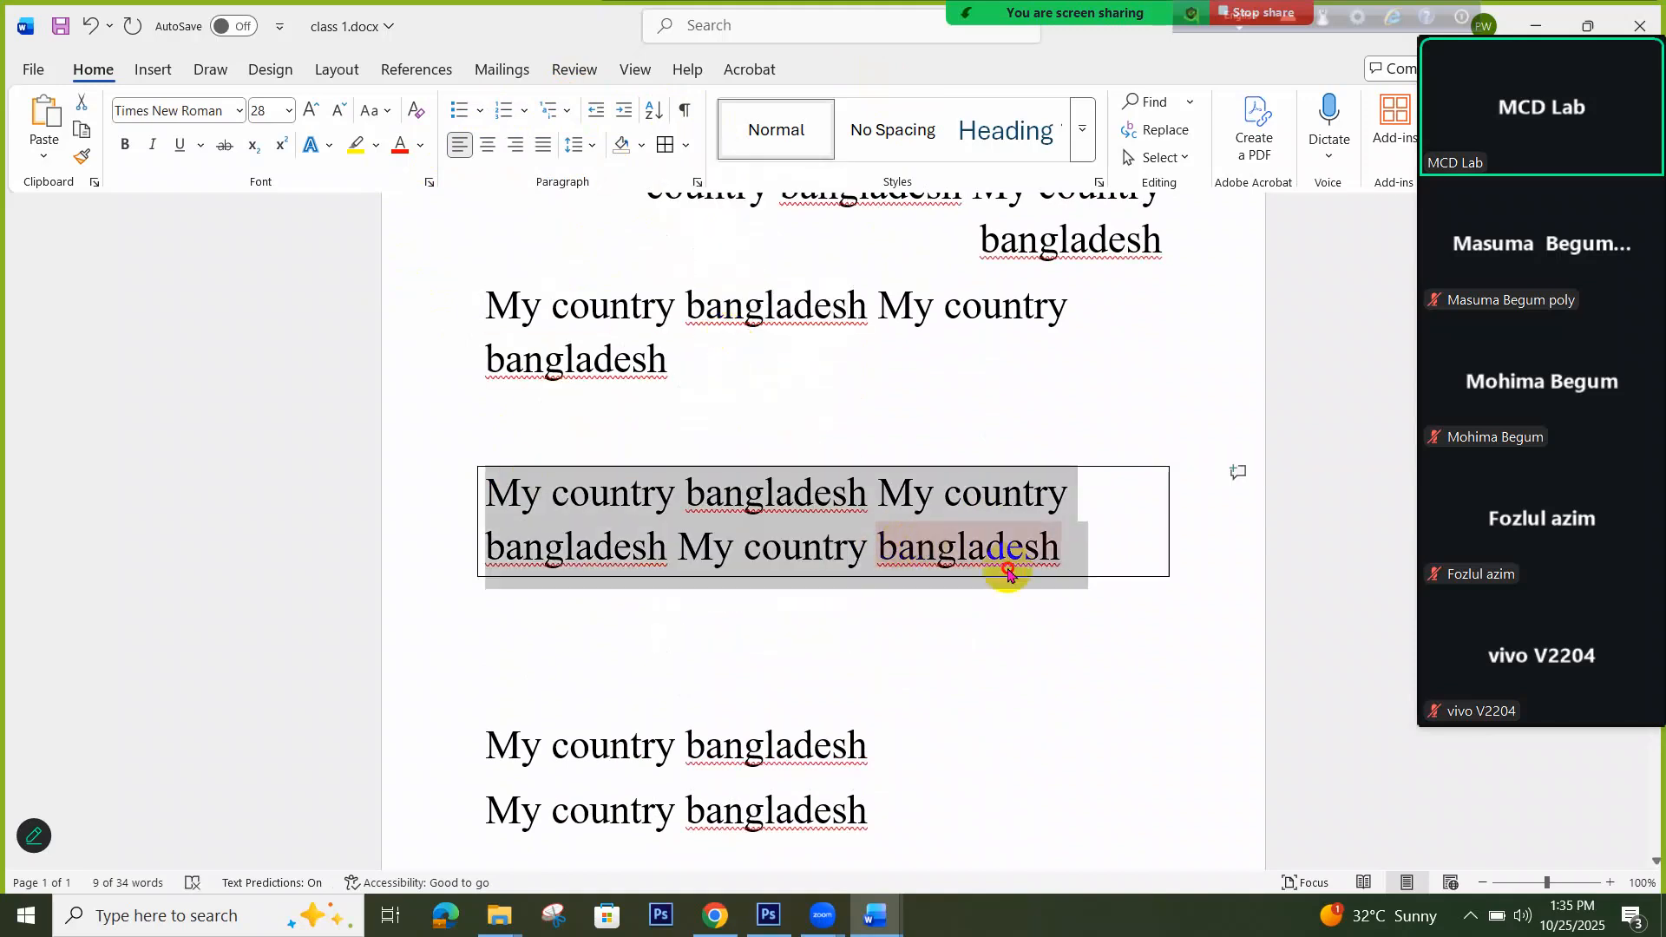
left_click(925, 549)
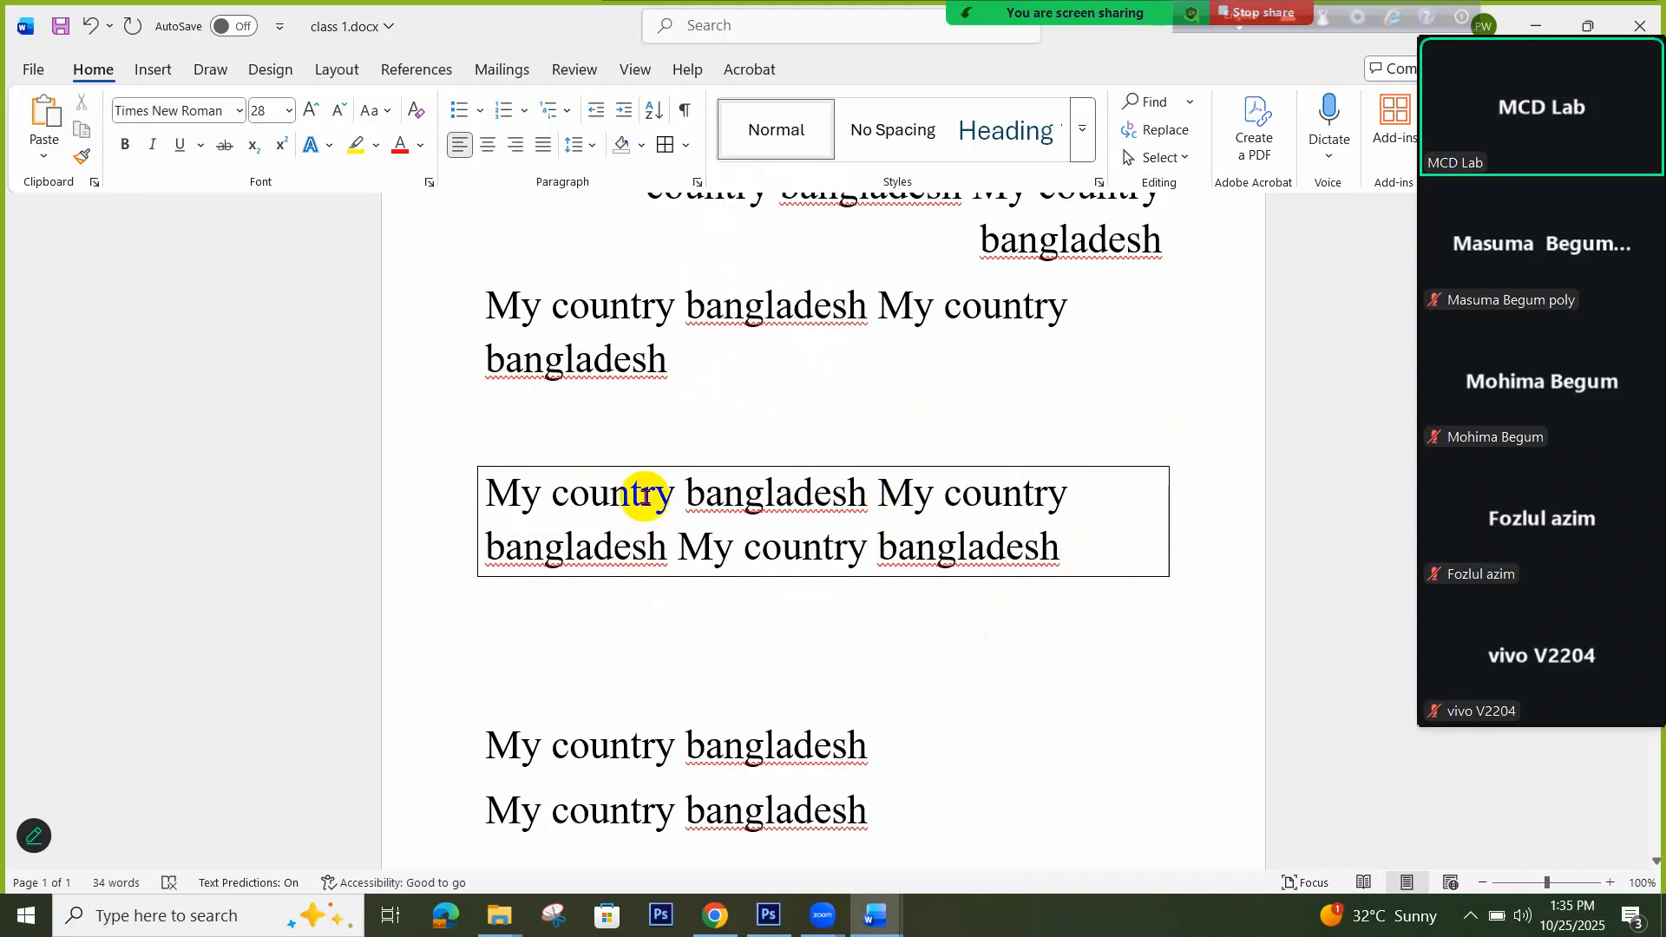
Reapply All Borders to the third text paragraph, and set that whole paragraph to No Border
left_click(685, 148)
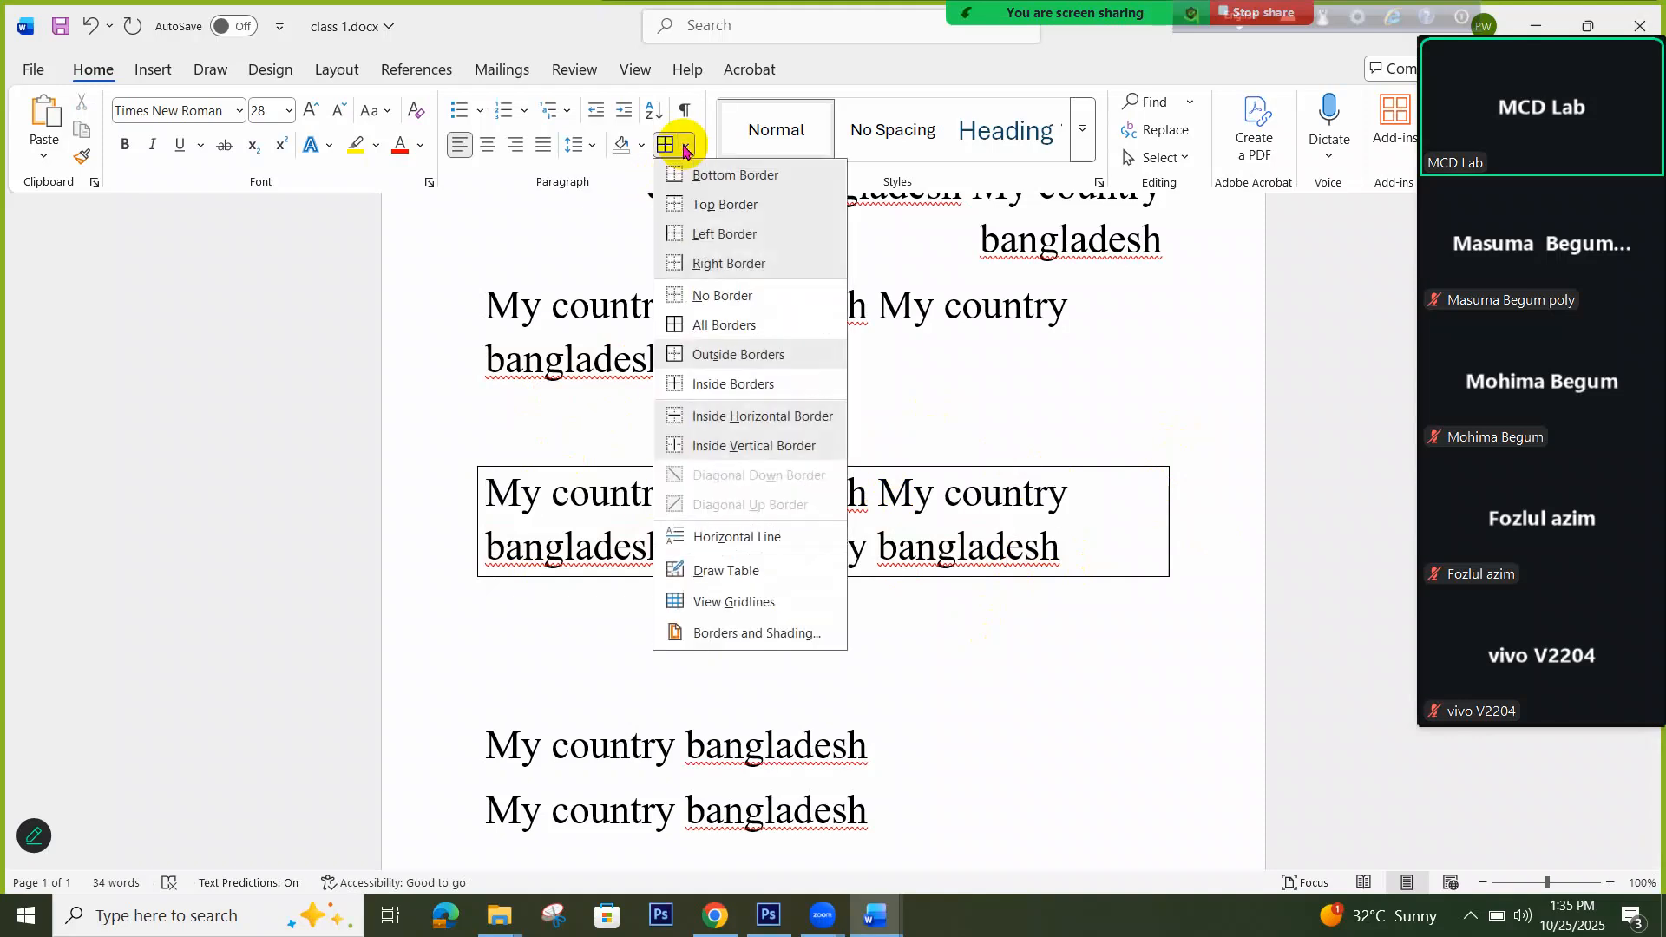
left_click(685, 320)
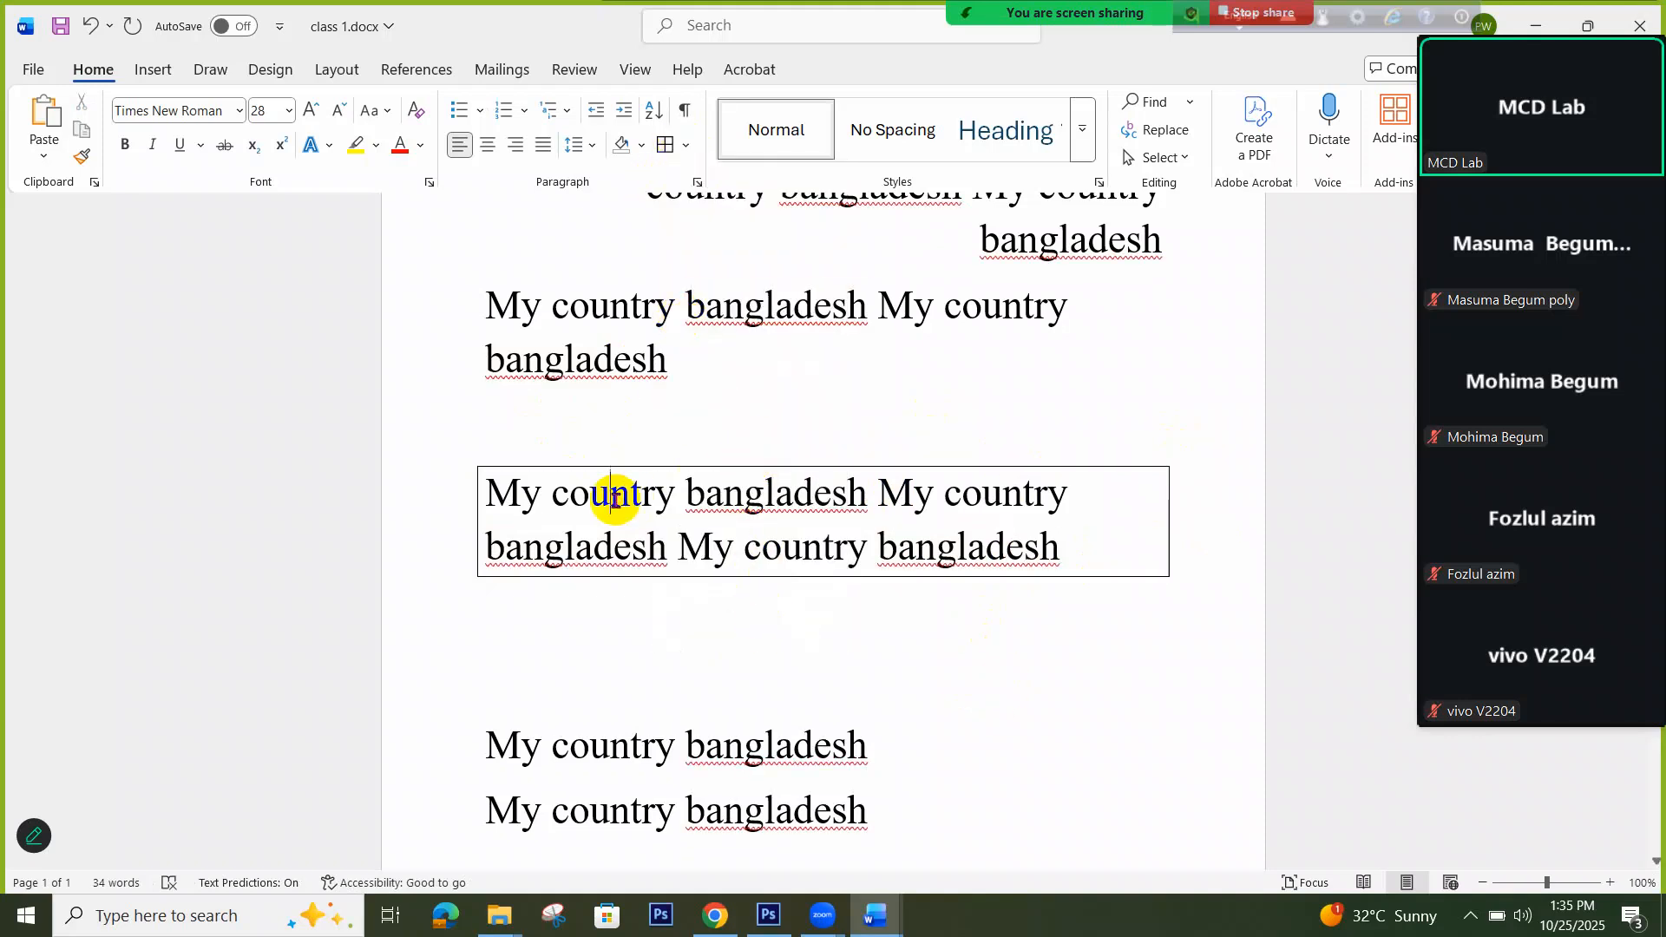
left_click_drag(487, 479, 1004, 577)
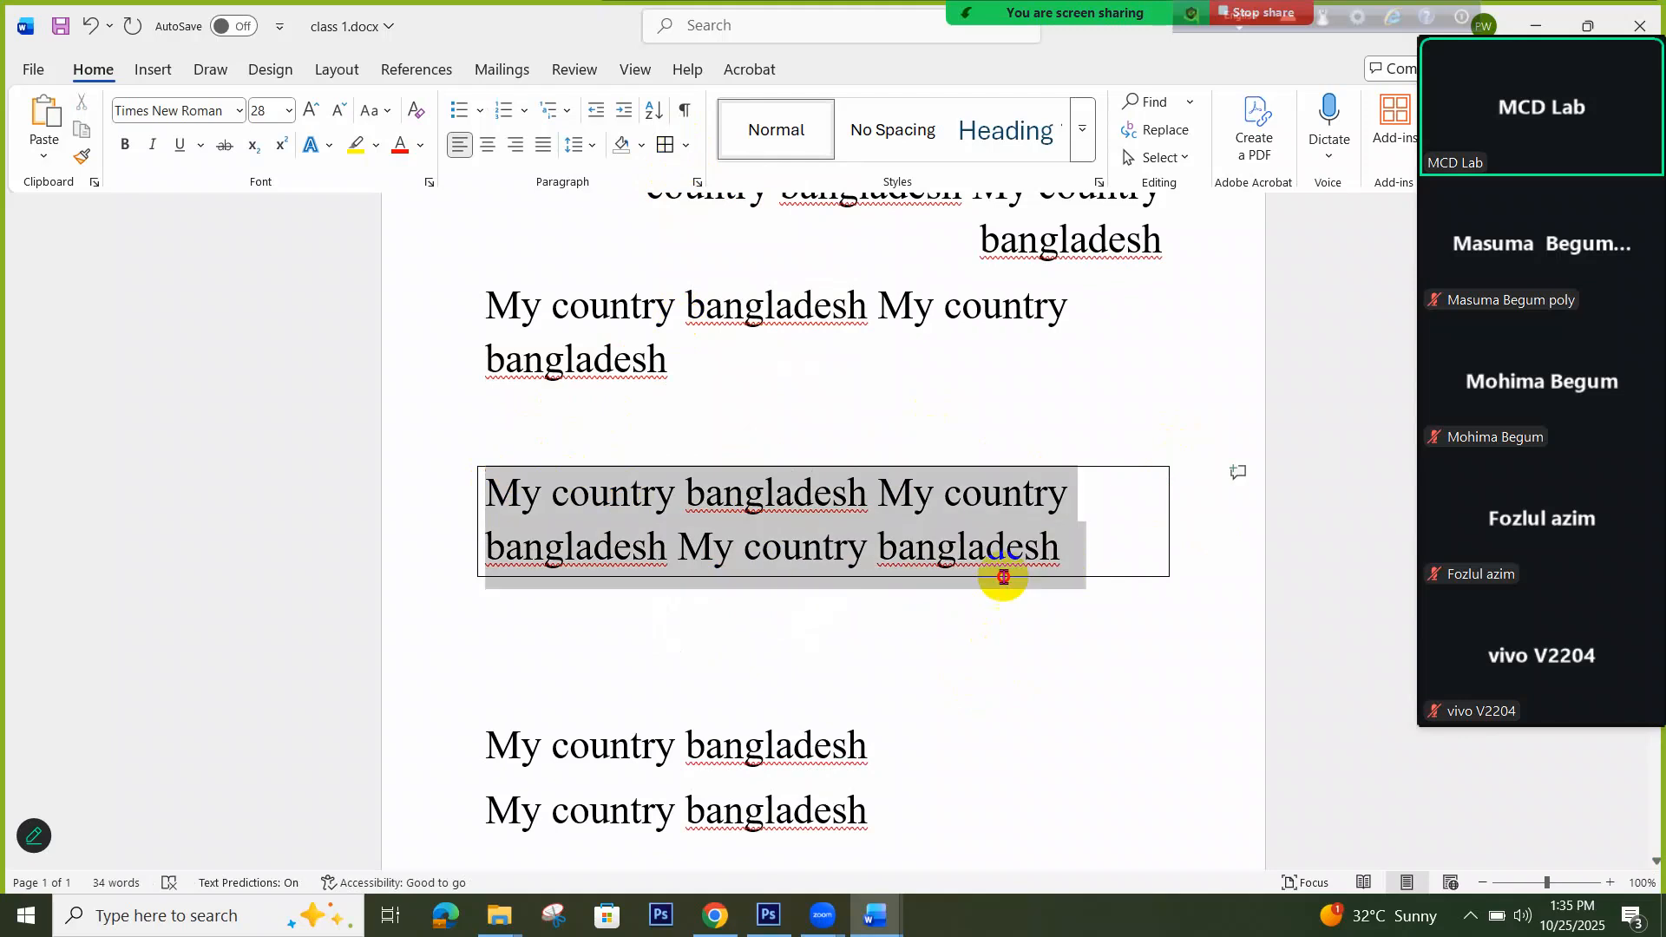
left_click(690, 149)
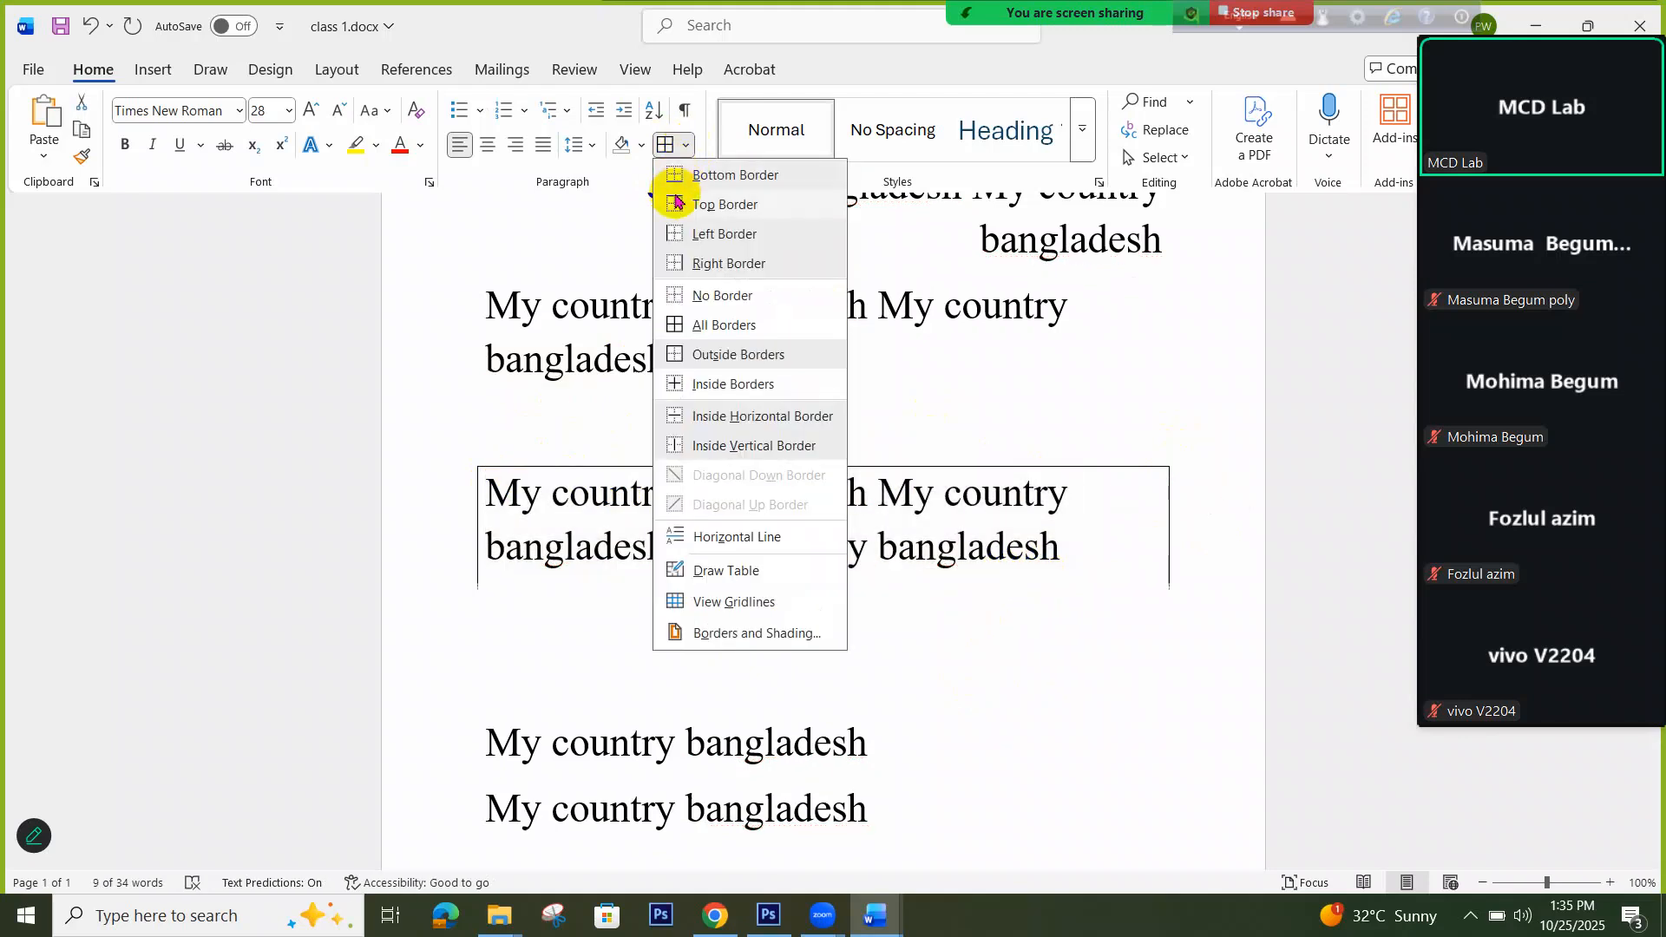
left_click(699, 296)
left_click(937, 545)
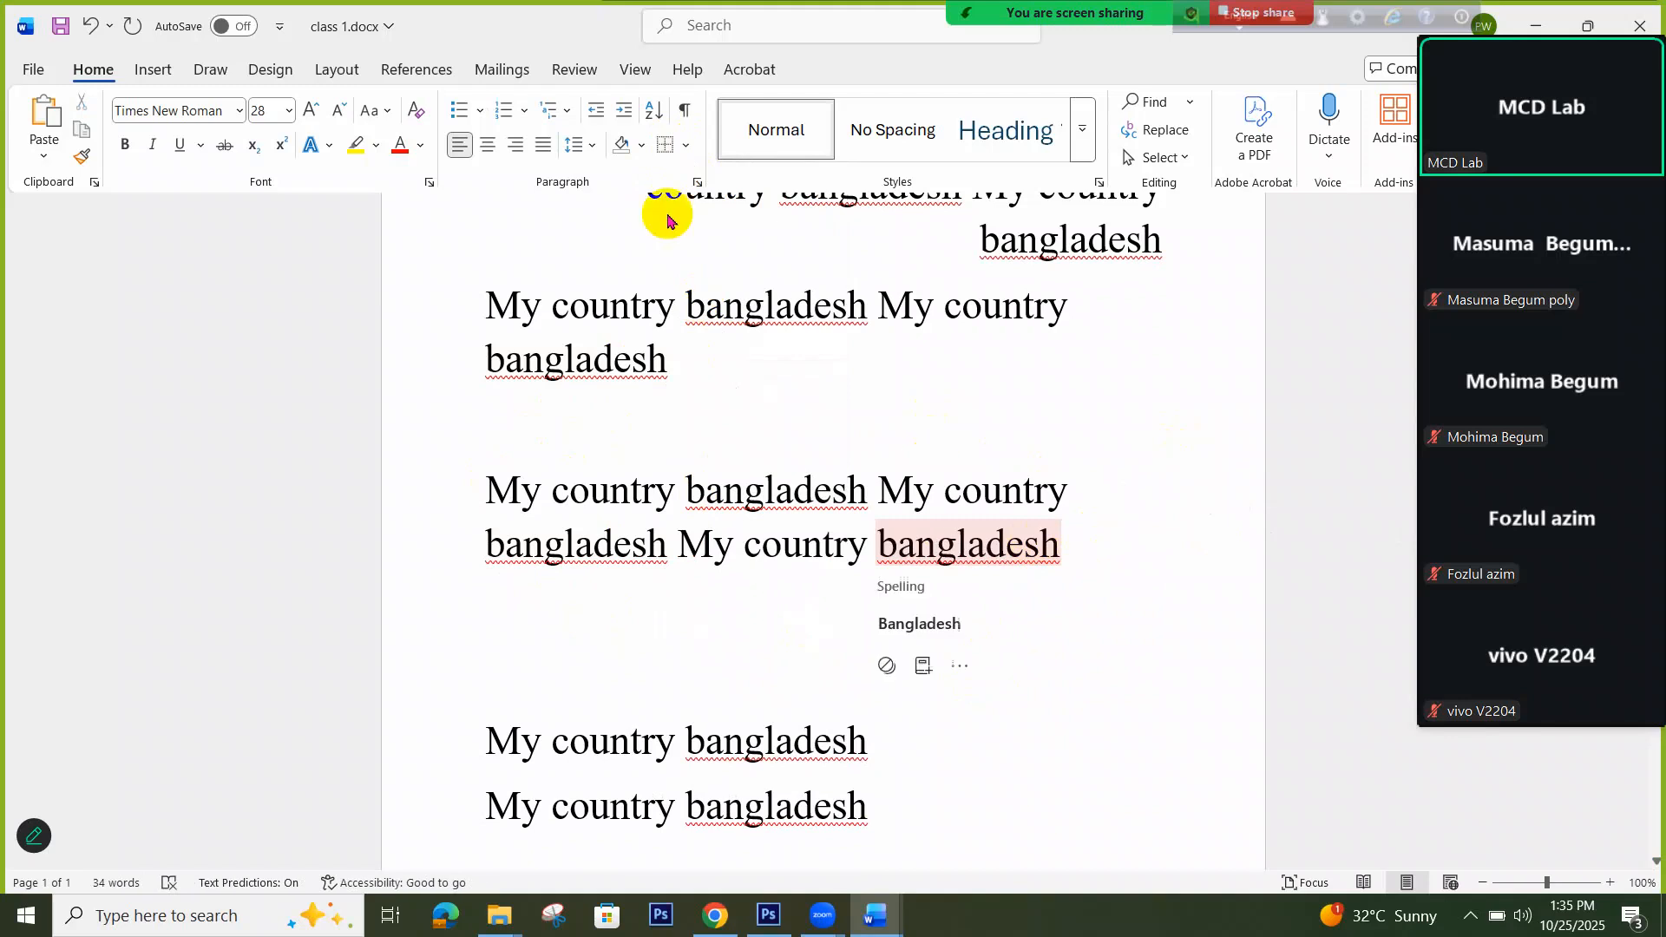
Shade the second text paragraph light green, and replace that shading with white
left_click(643, 147)
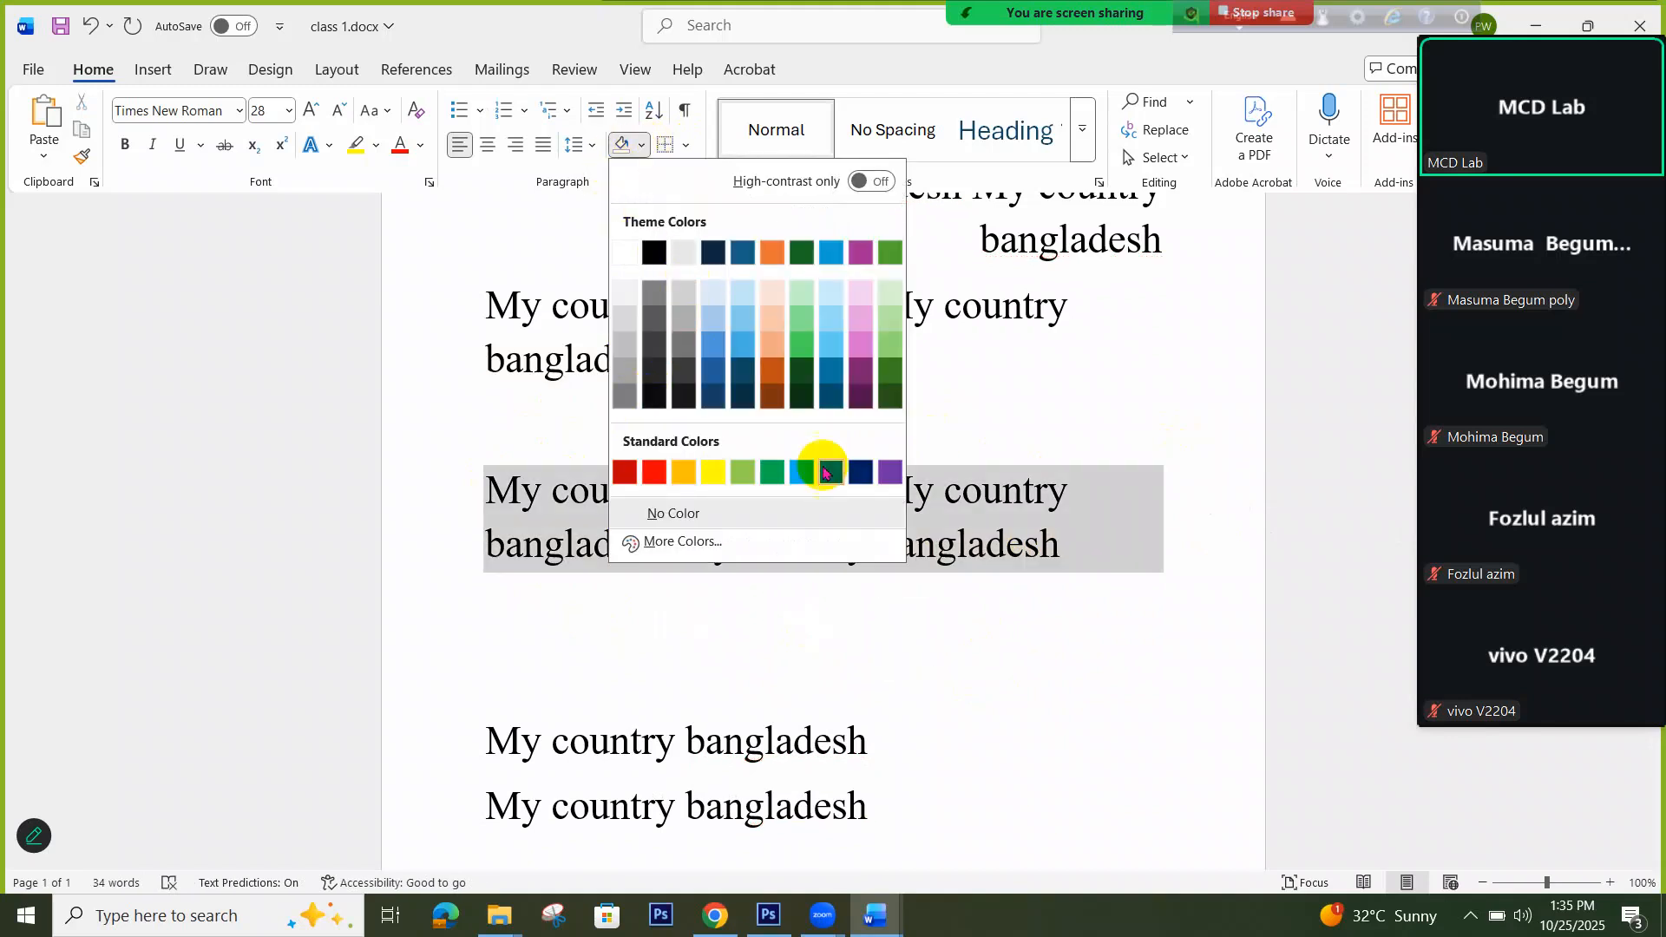
left_click(985, 491)
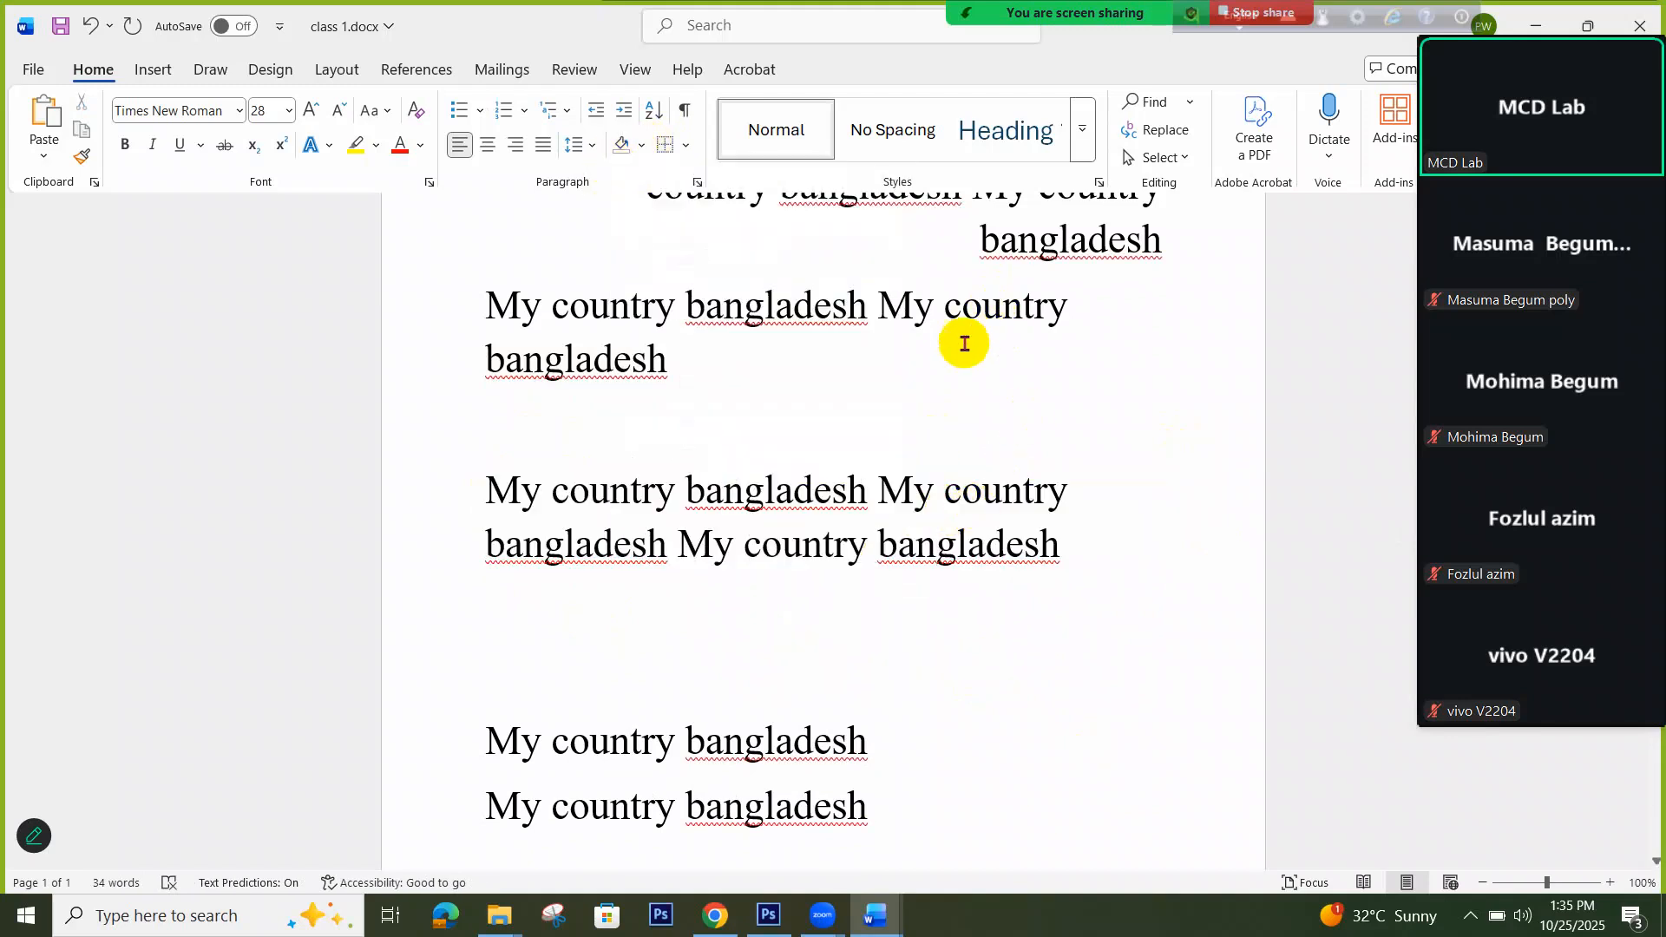
left_click_drag(740, 380, 454, 283)
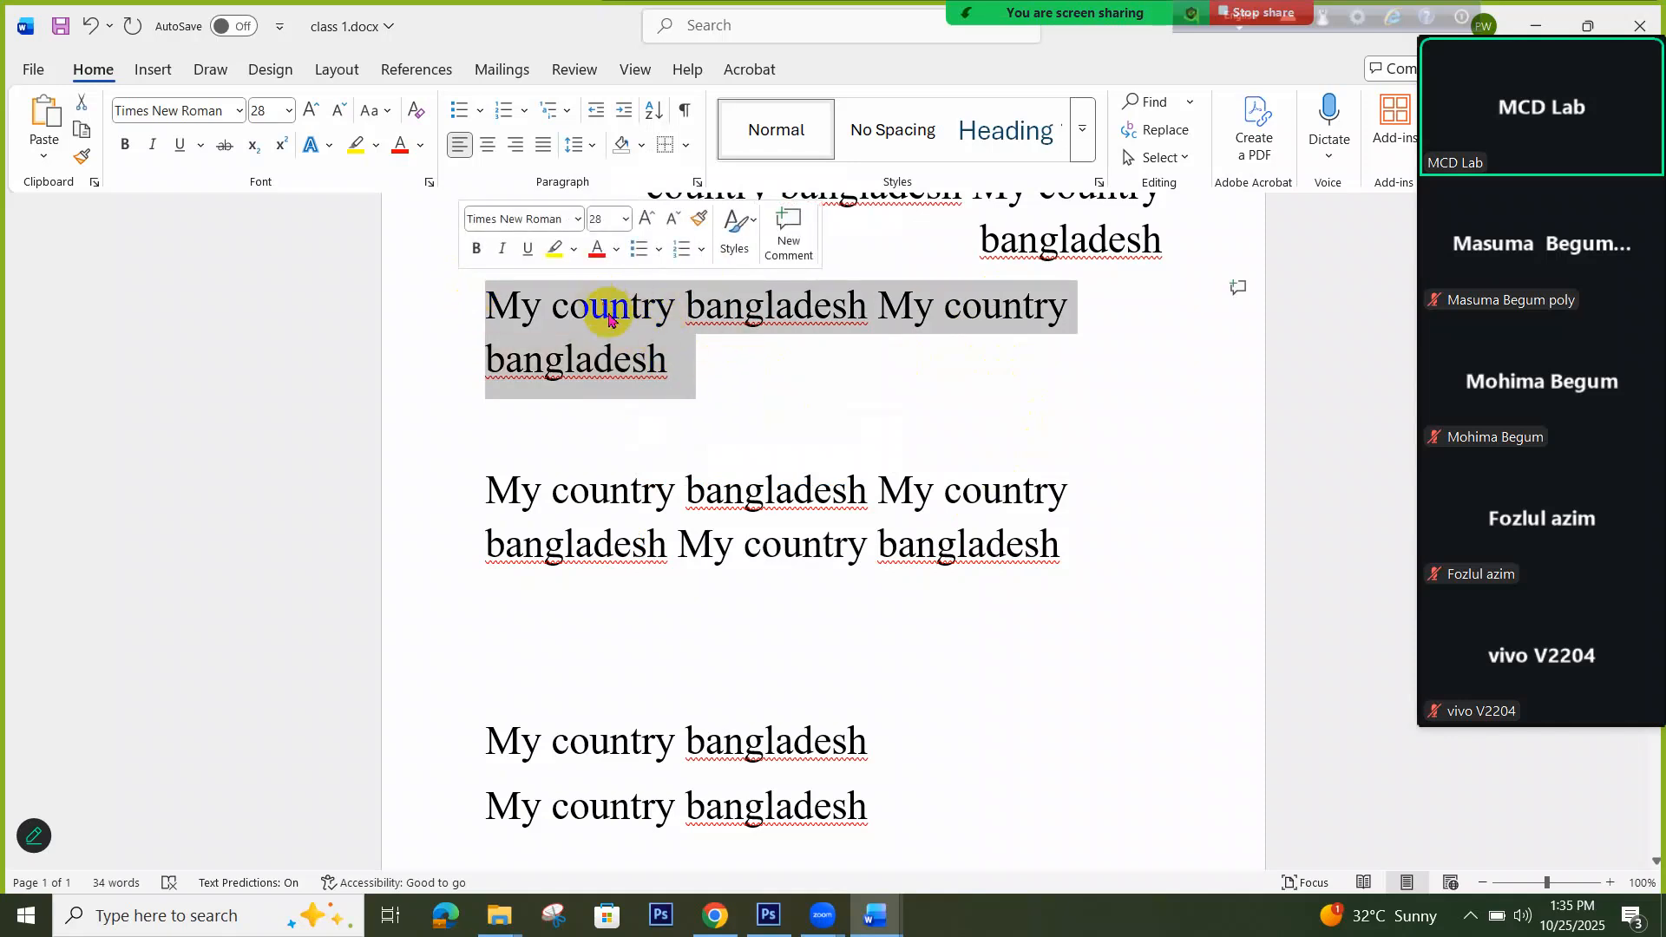
left_click(643, 151)
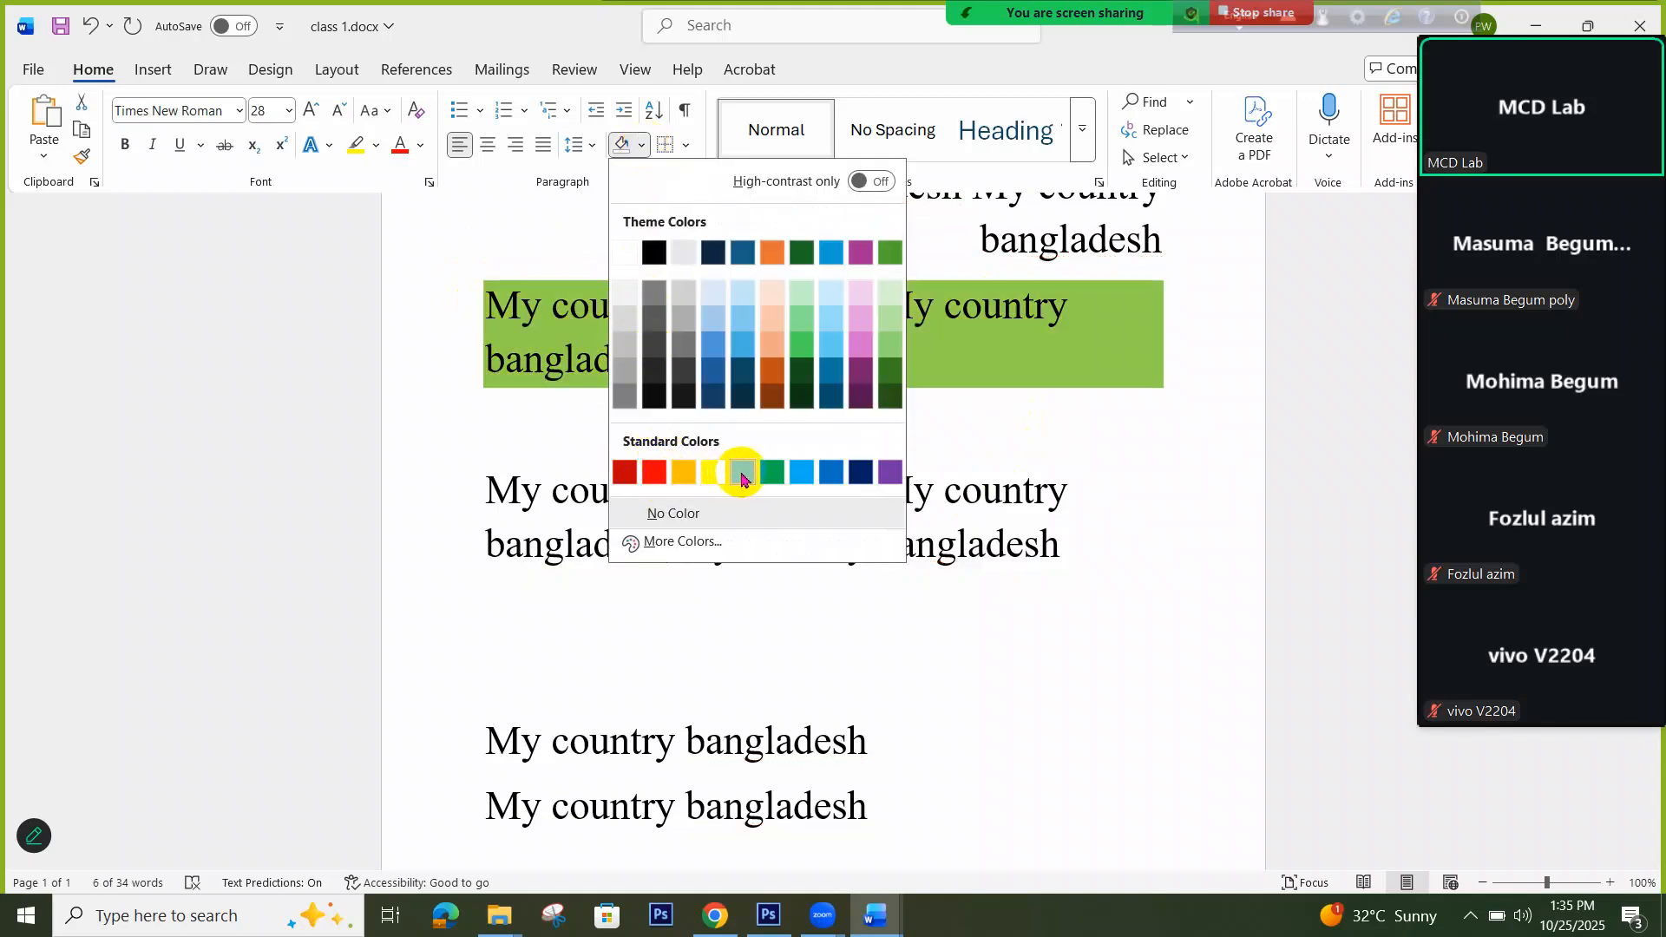
left_click(742, 473)
left_click(842, 376)
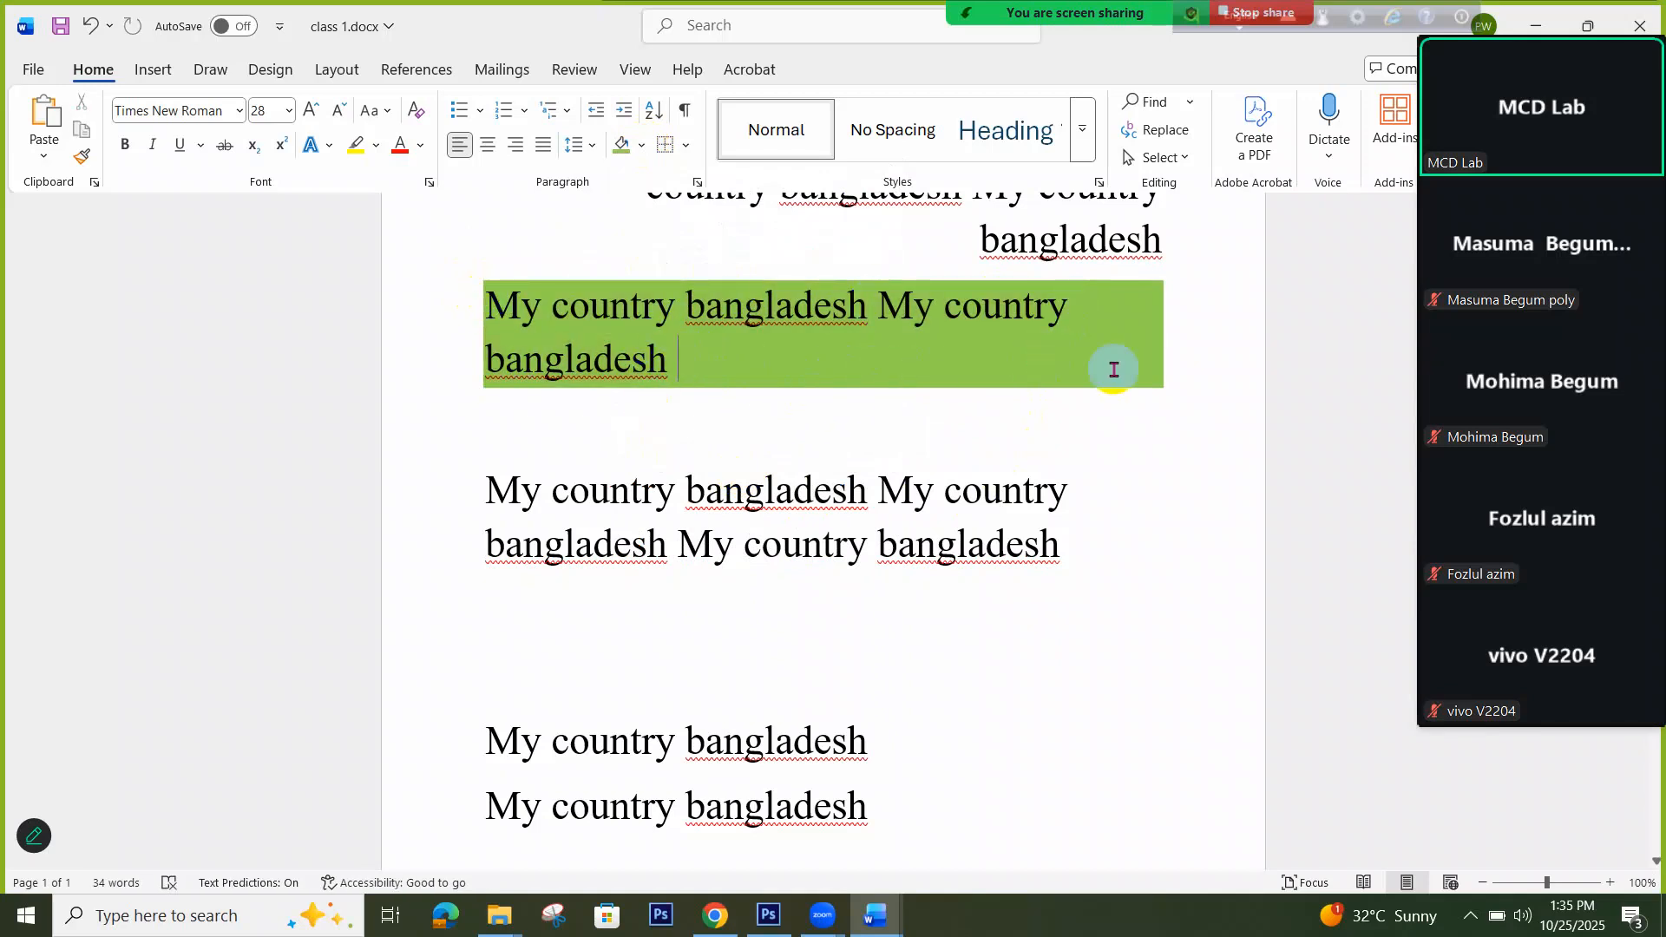
left_click(640, 145)
left_click(626, 253)
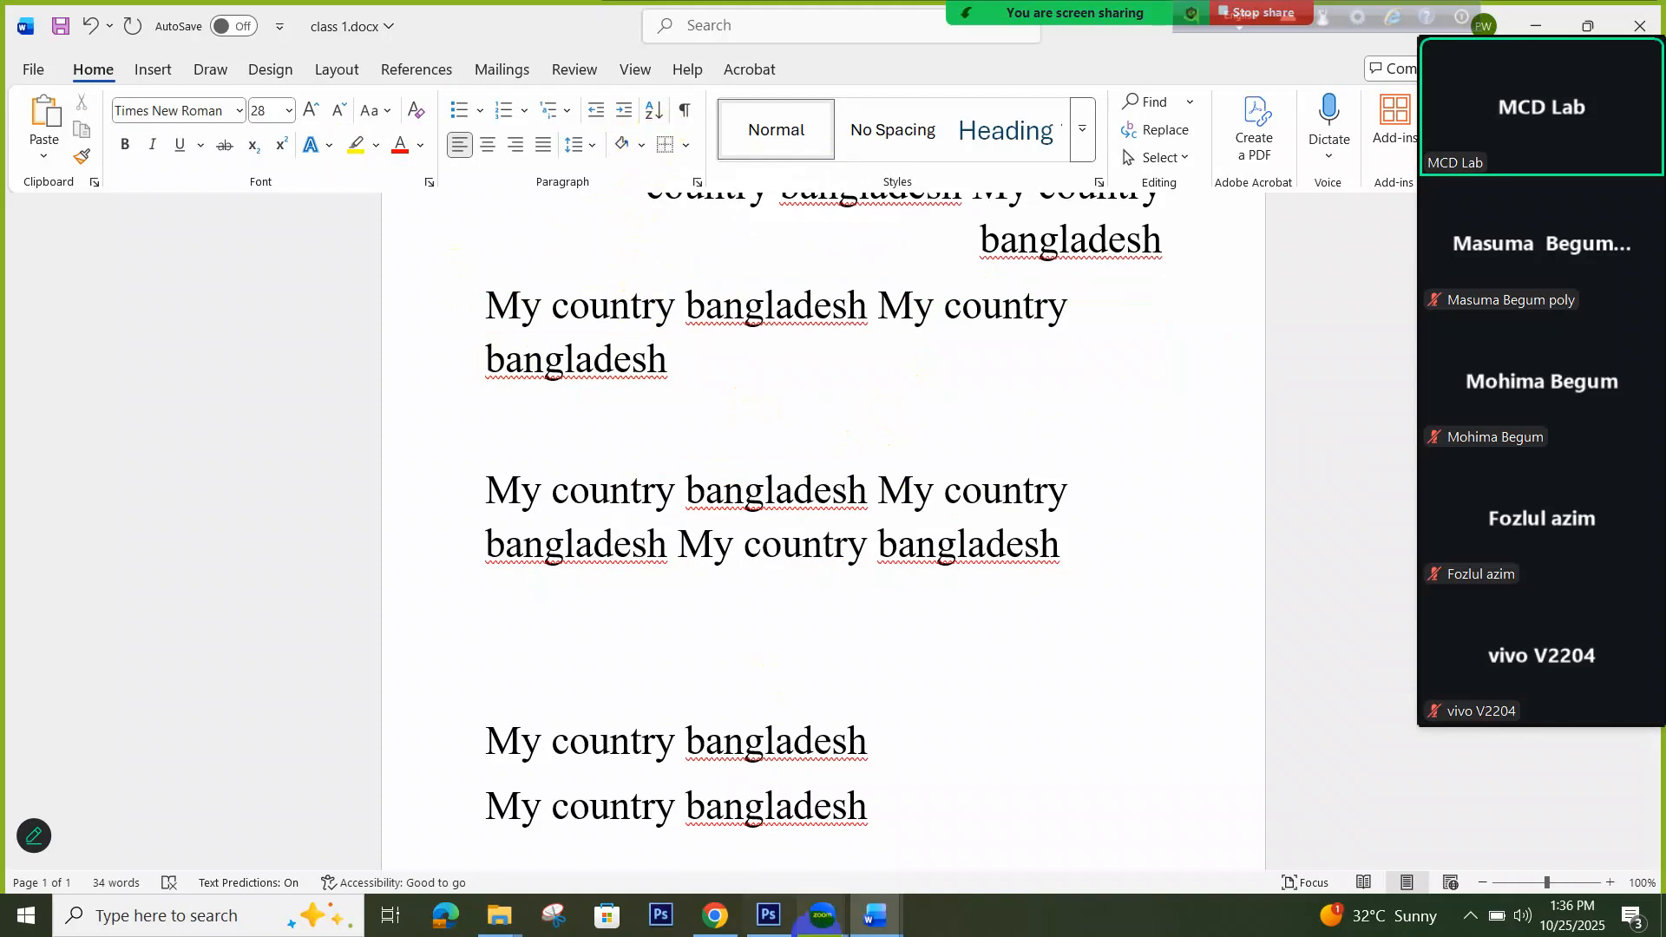
Check the remaining Home Menu topics in Modeule.docx and return to class 1.docx
left_click(875, 915)
left_click(781, 842)
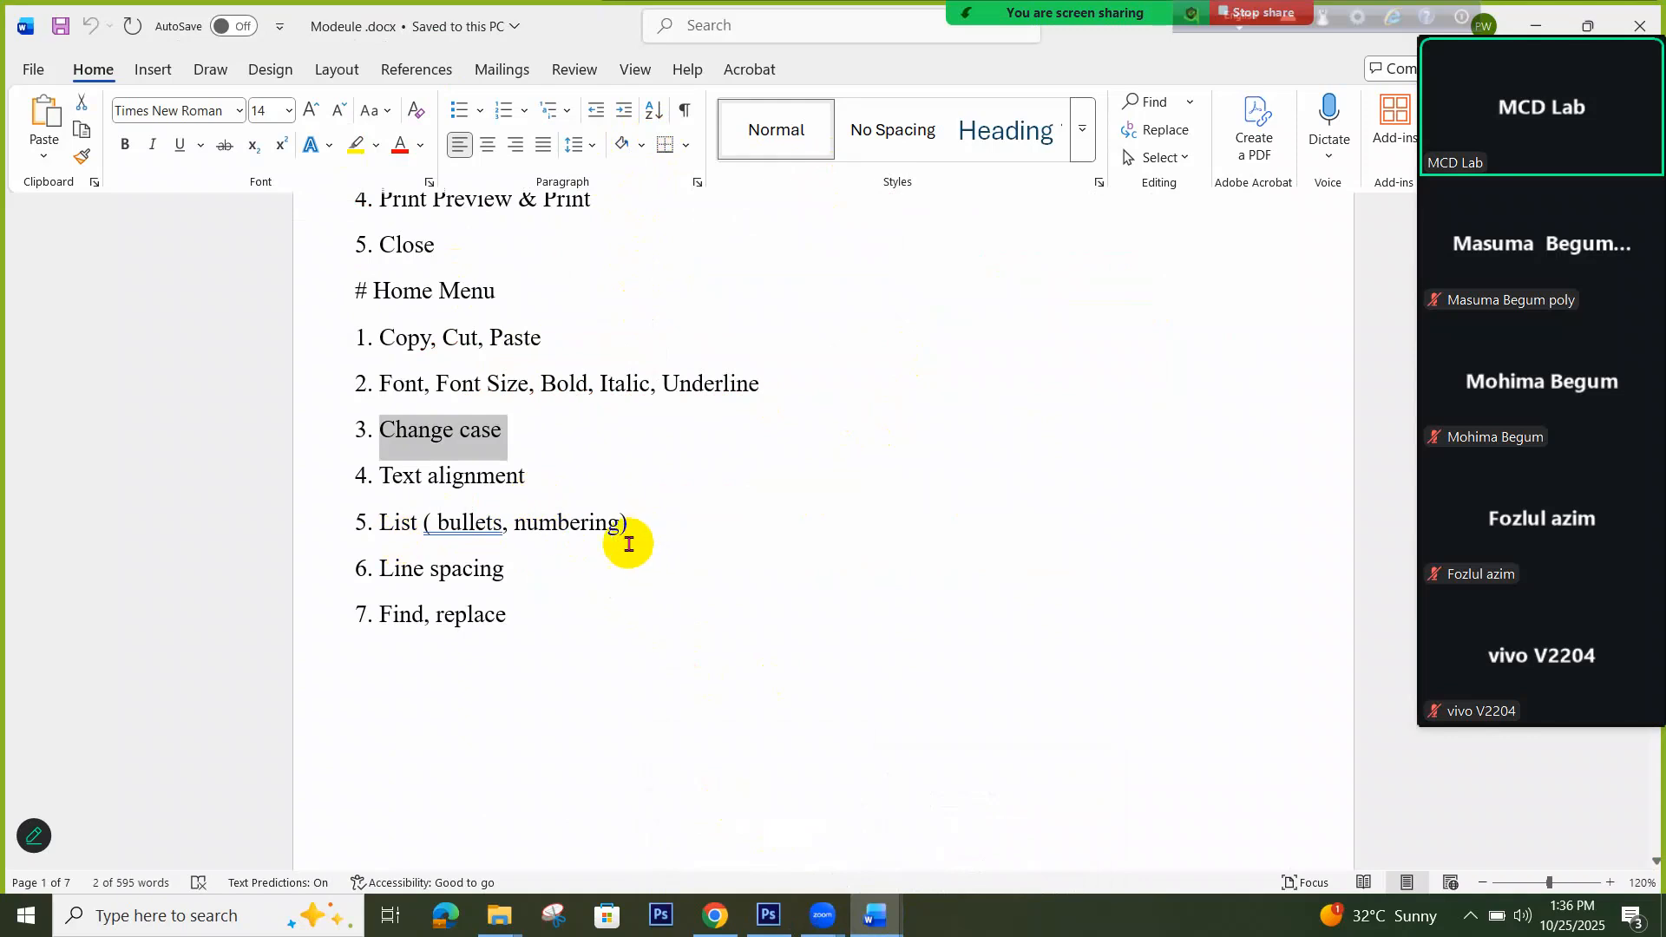
scroll(486, 612, "down", 1)
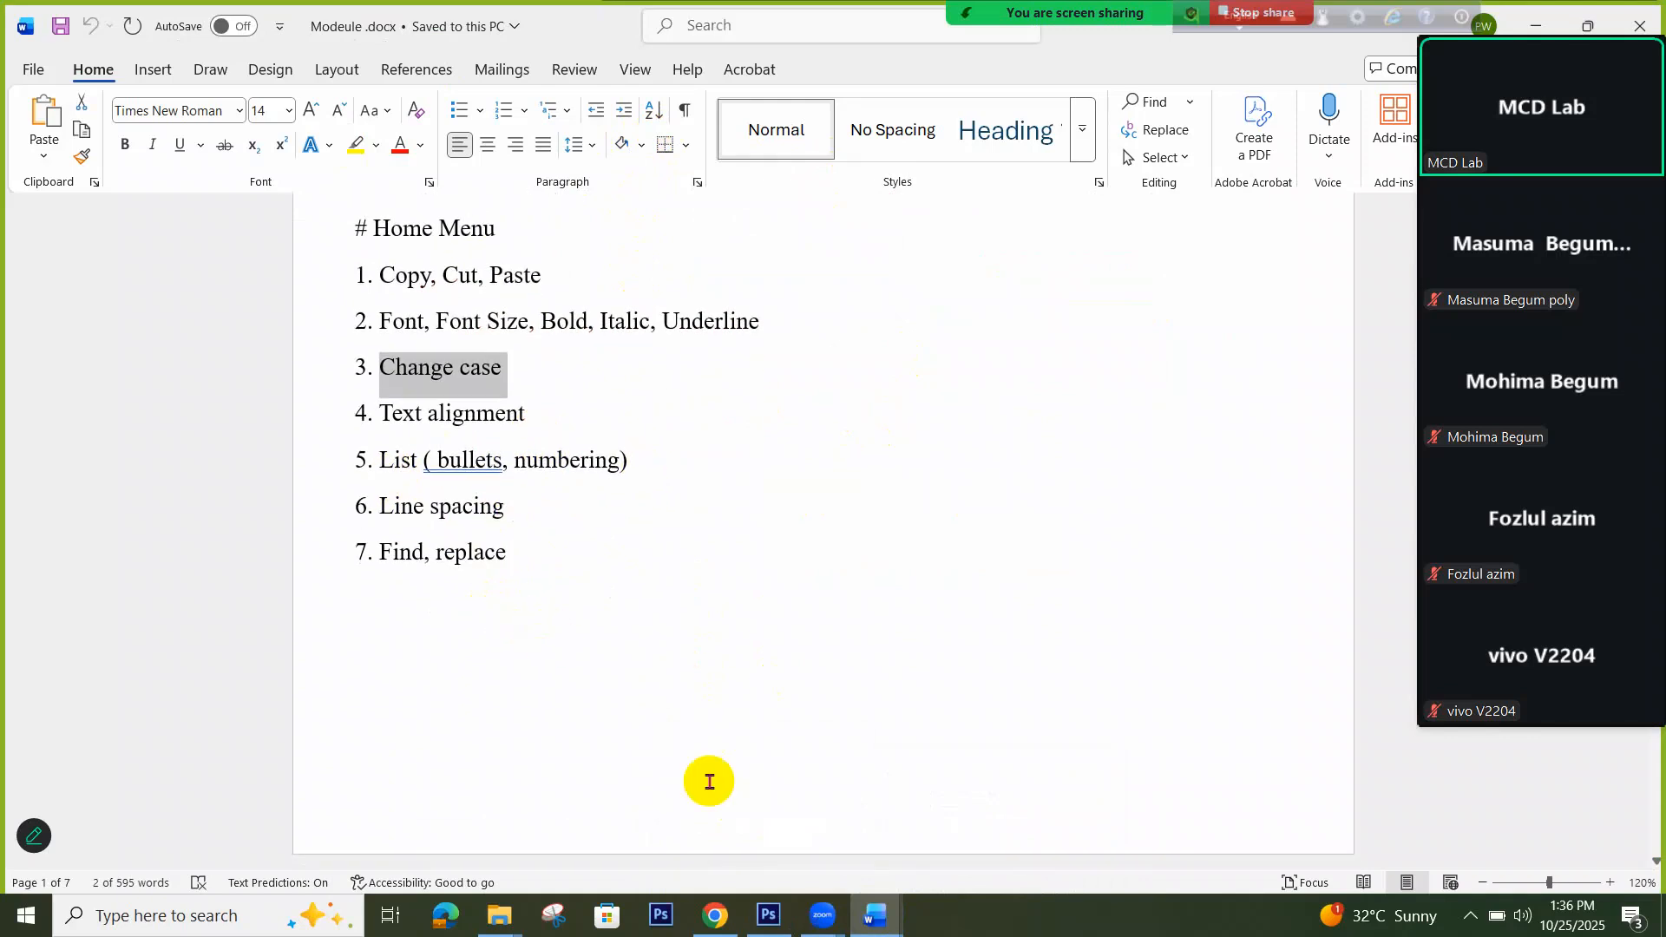
left_click(879, 926)
left_click(959, 812)
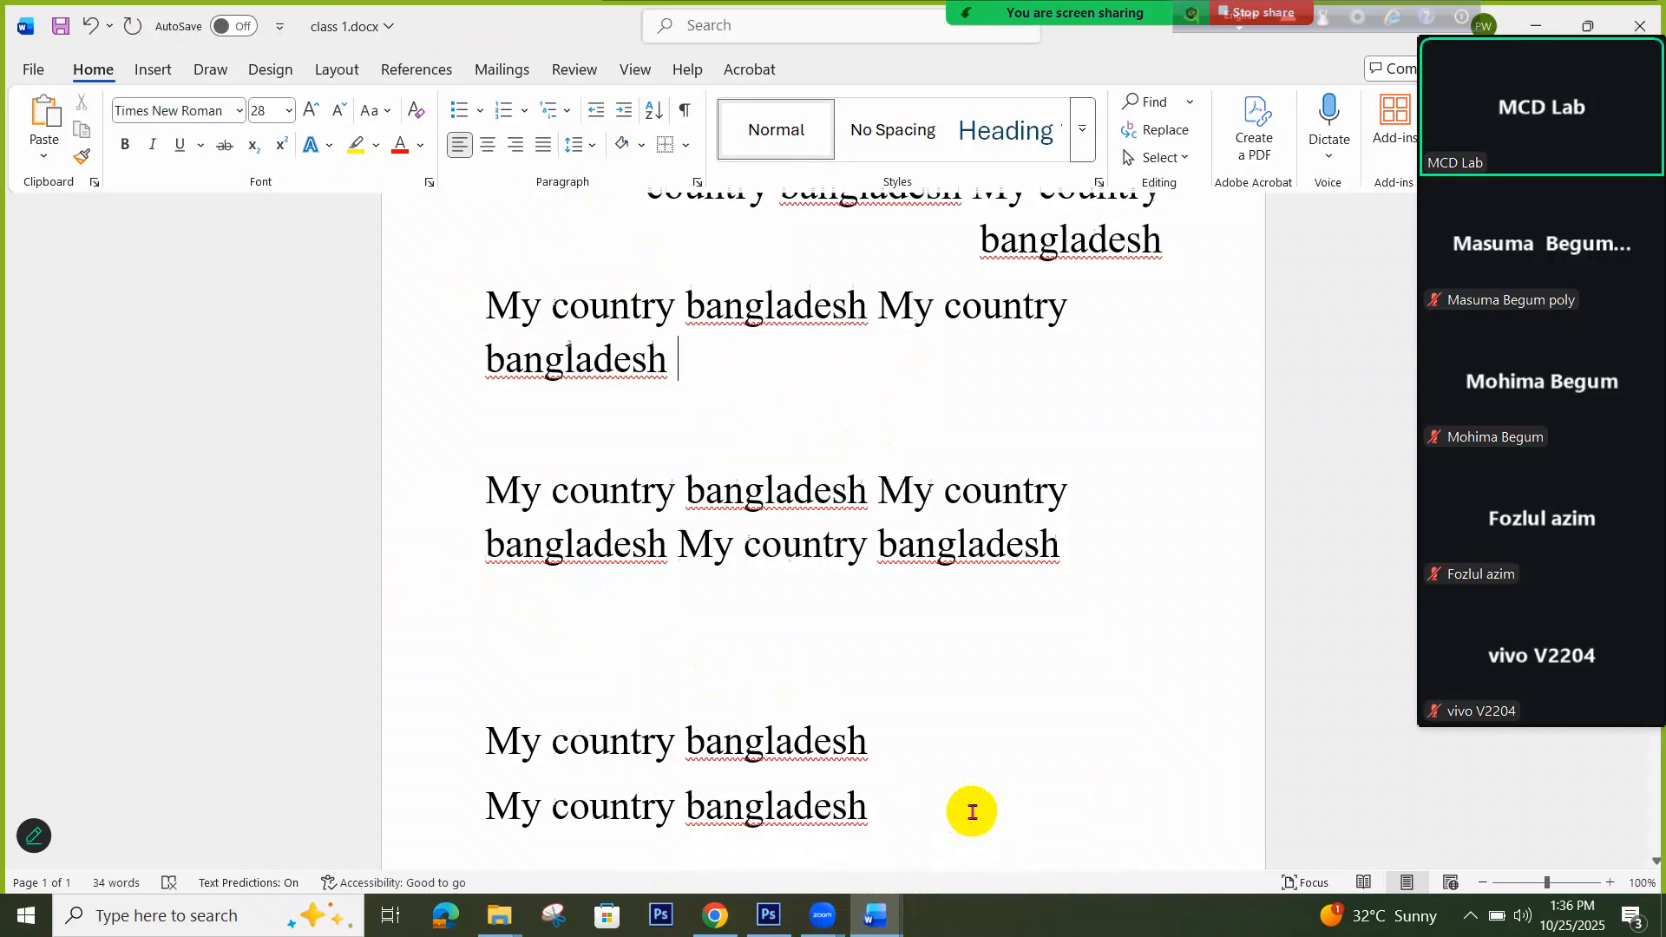
Find the word "country" in the document and look over the highlighted matches
left_click(1146, 104)
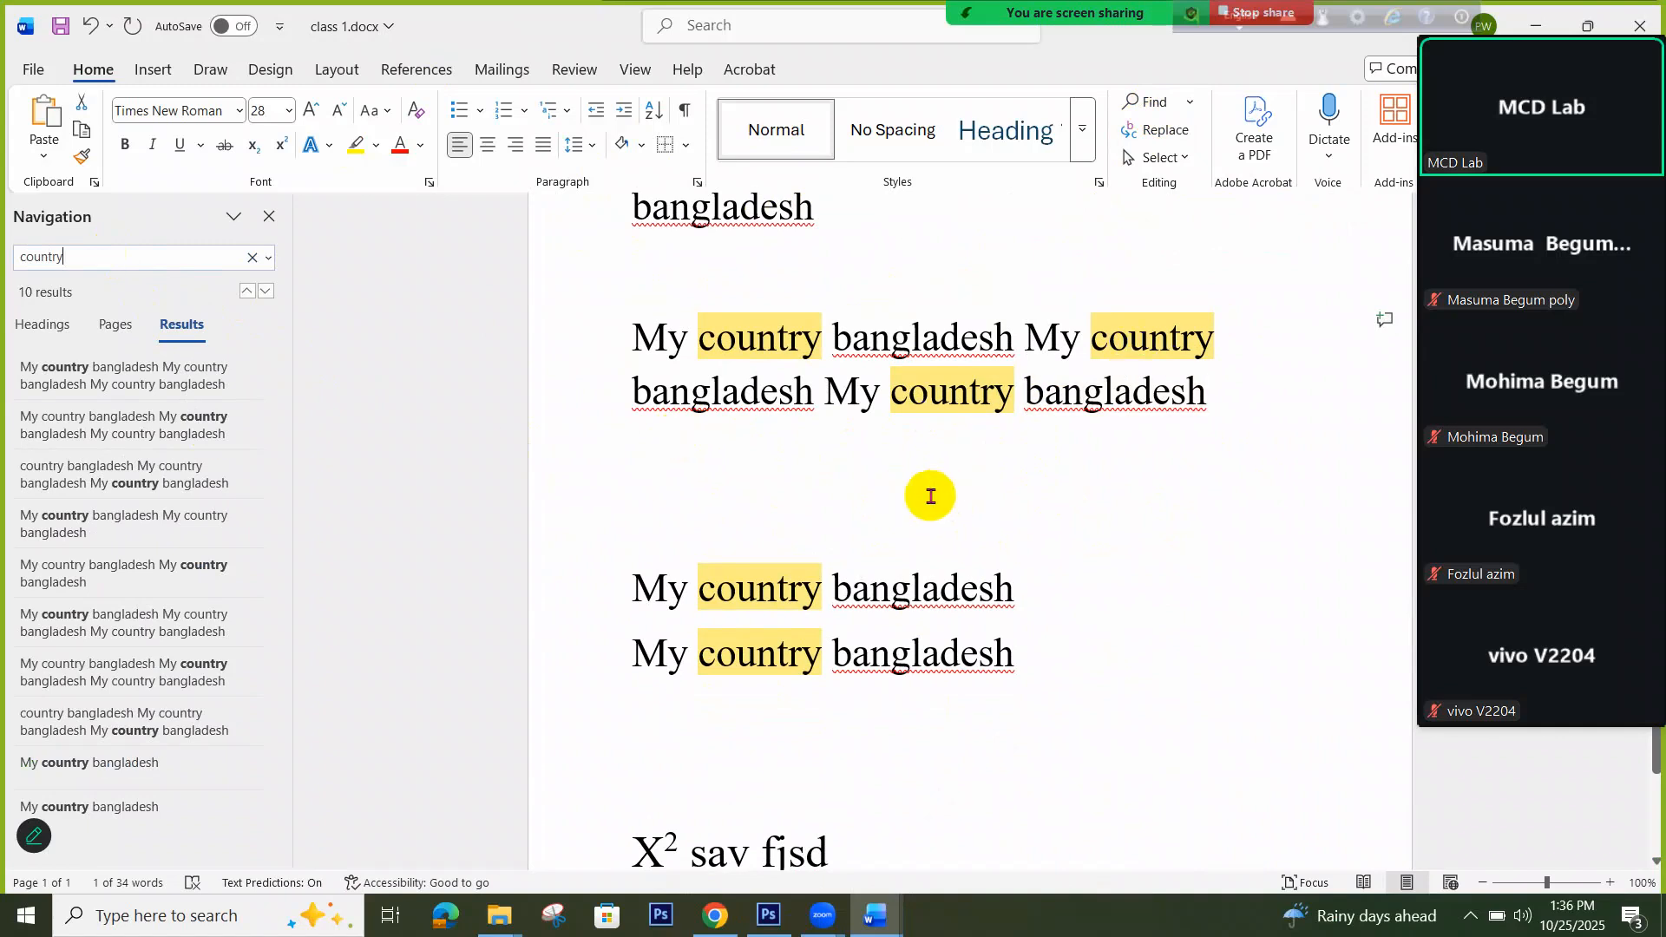
scroll(930, 496, "down", 1)
scroll(860, 491, "up", 2)
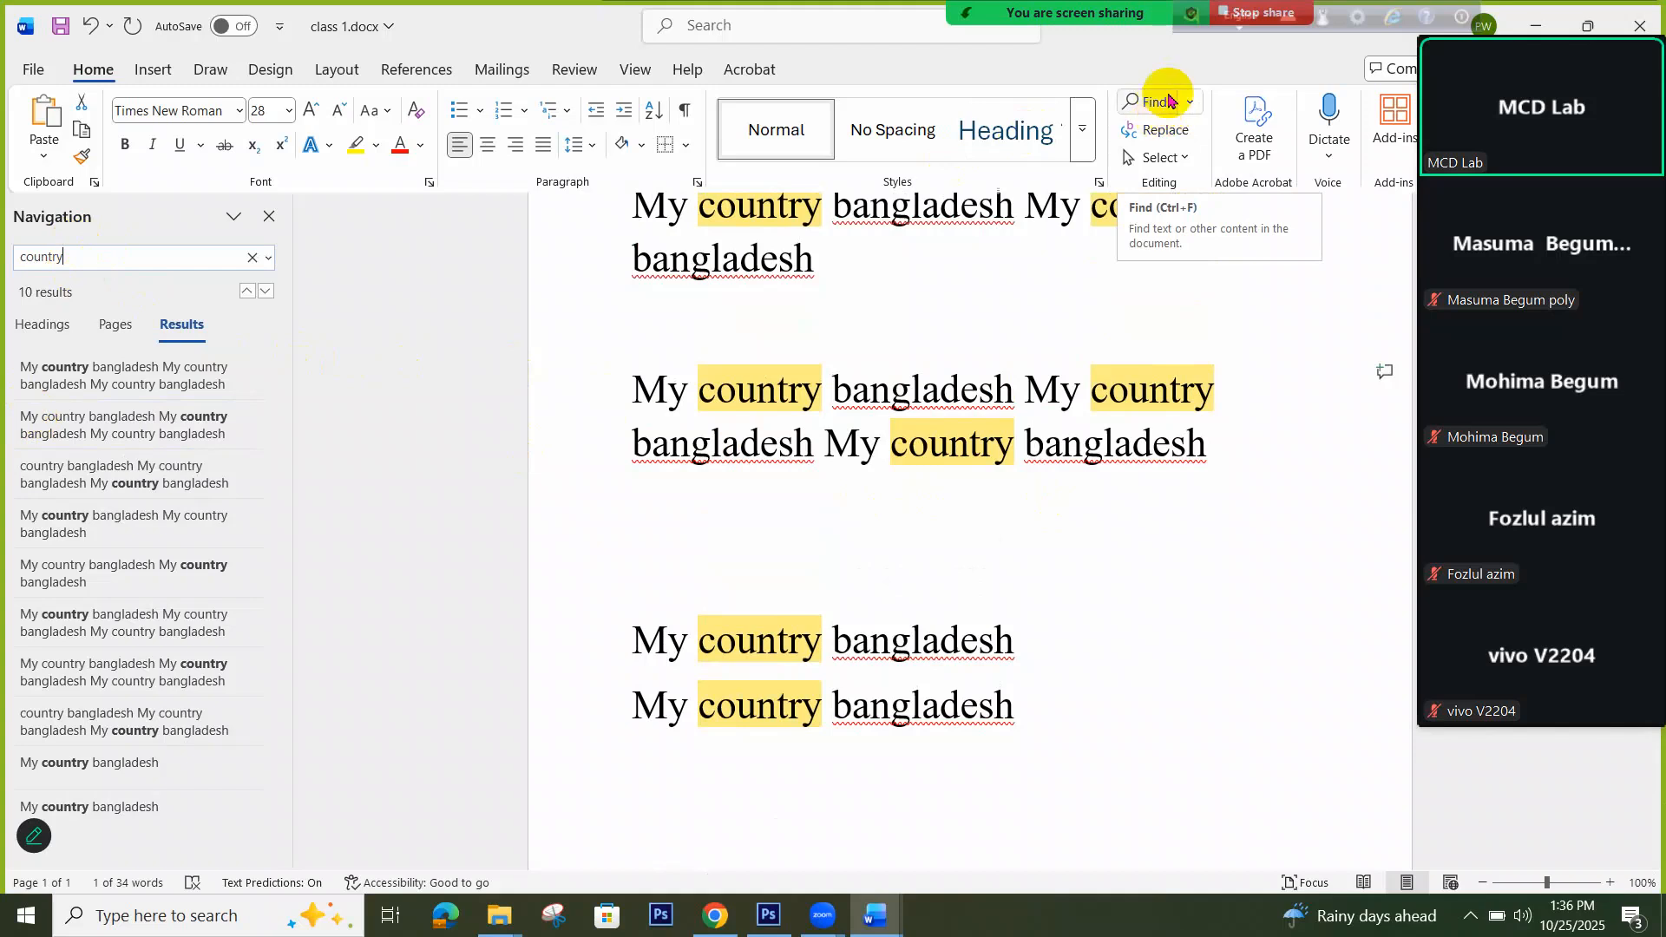
Replace every occurrence of "country" with "desh" throughout the document and review the changed text
left_click(1166, 129)
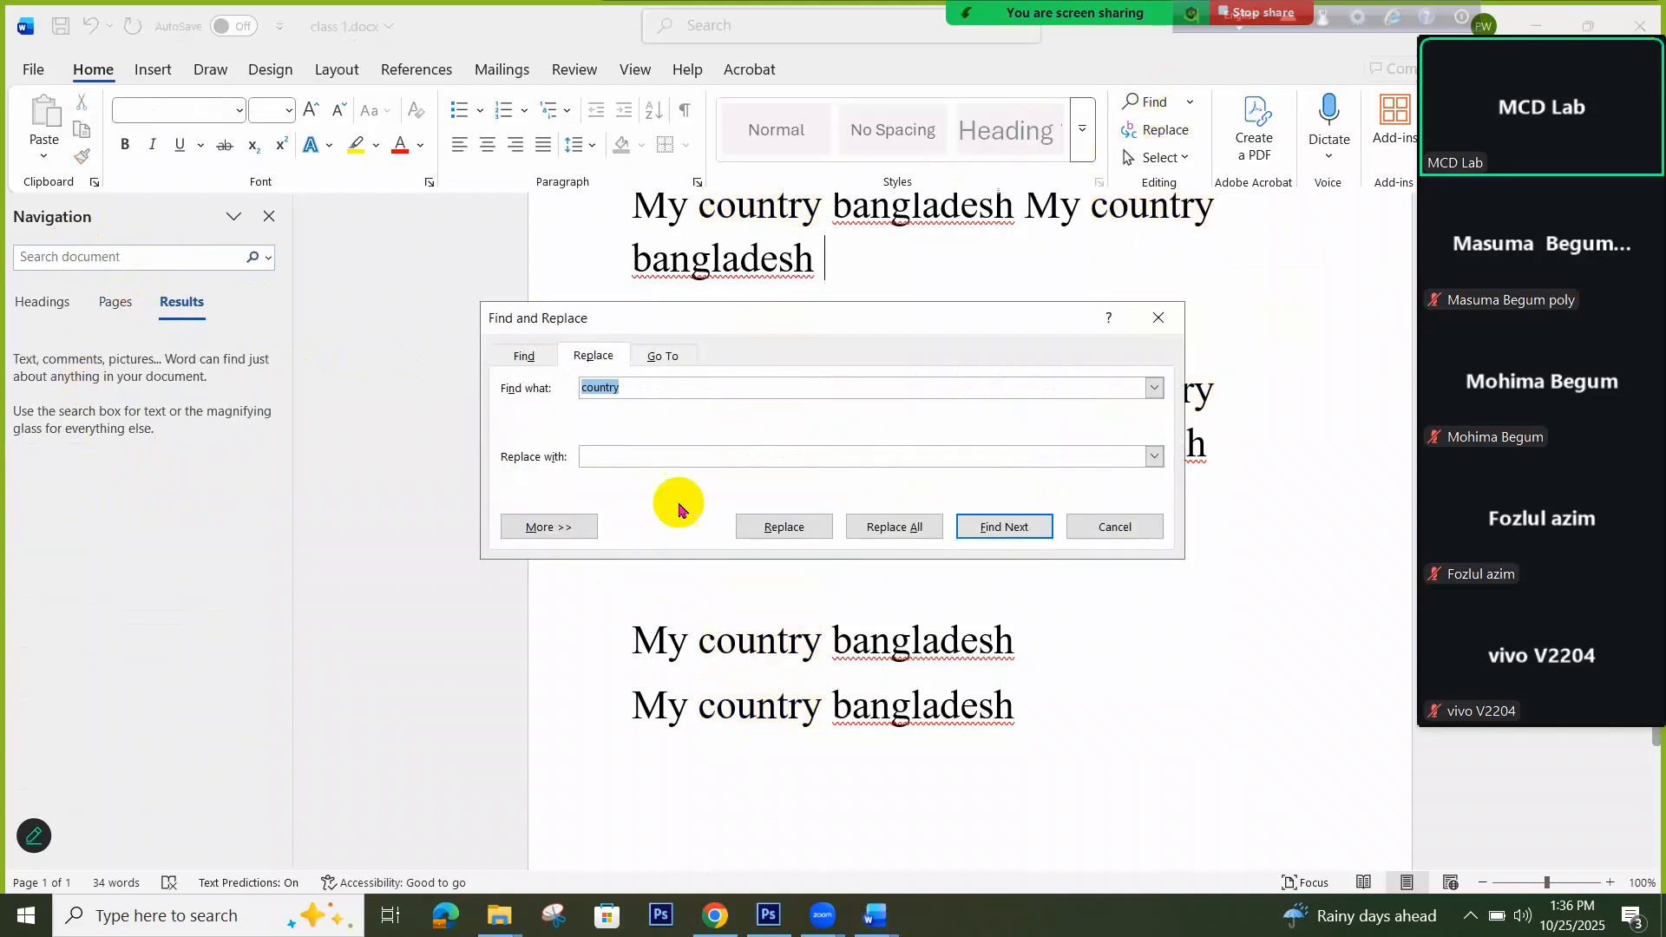
left_click(618, 455)
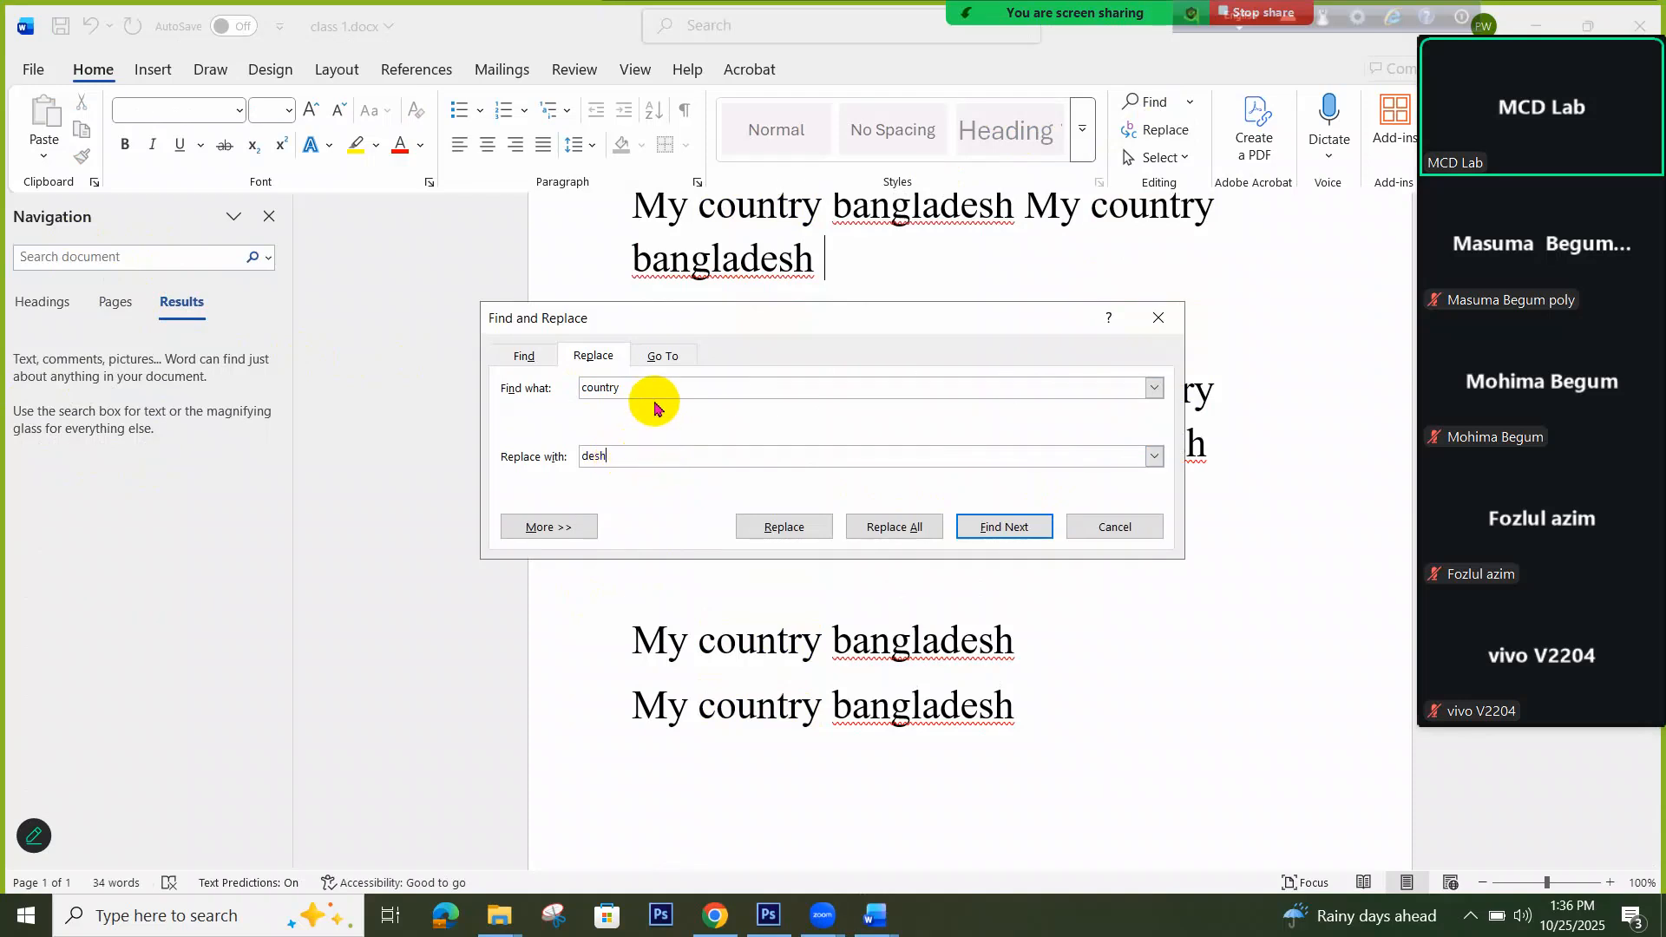
left_click_drag(961, 318, 291, 325)
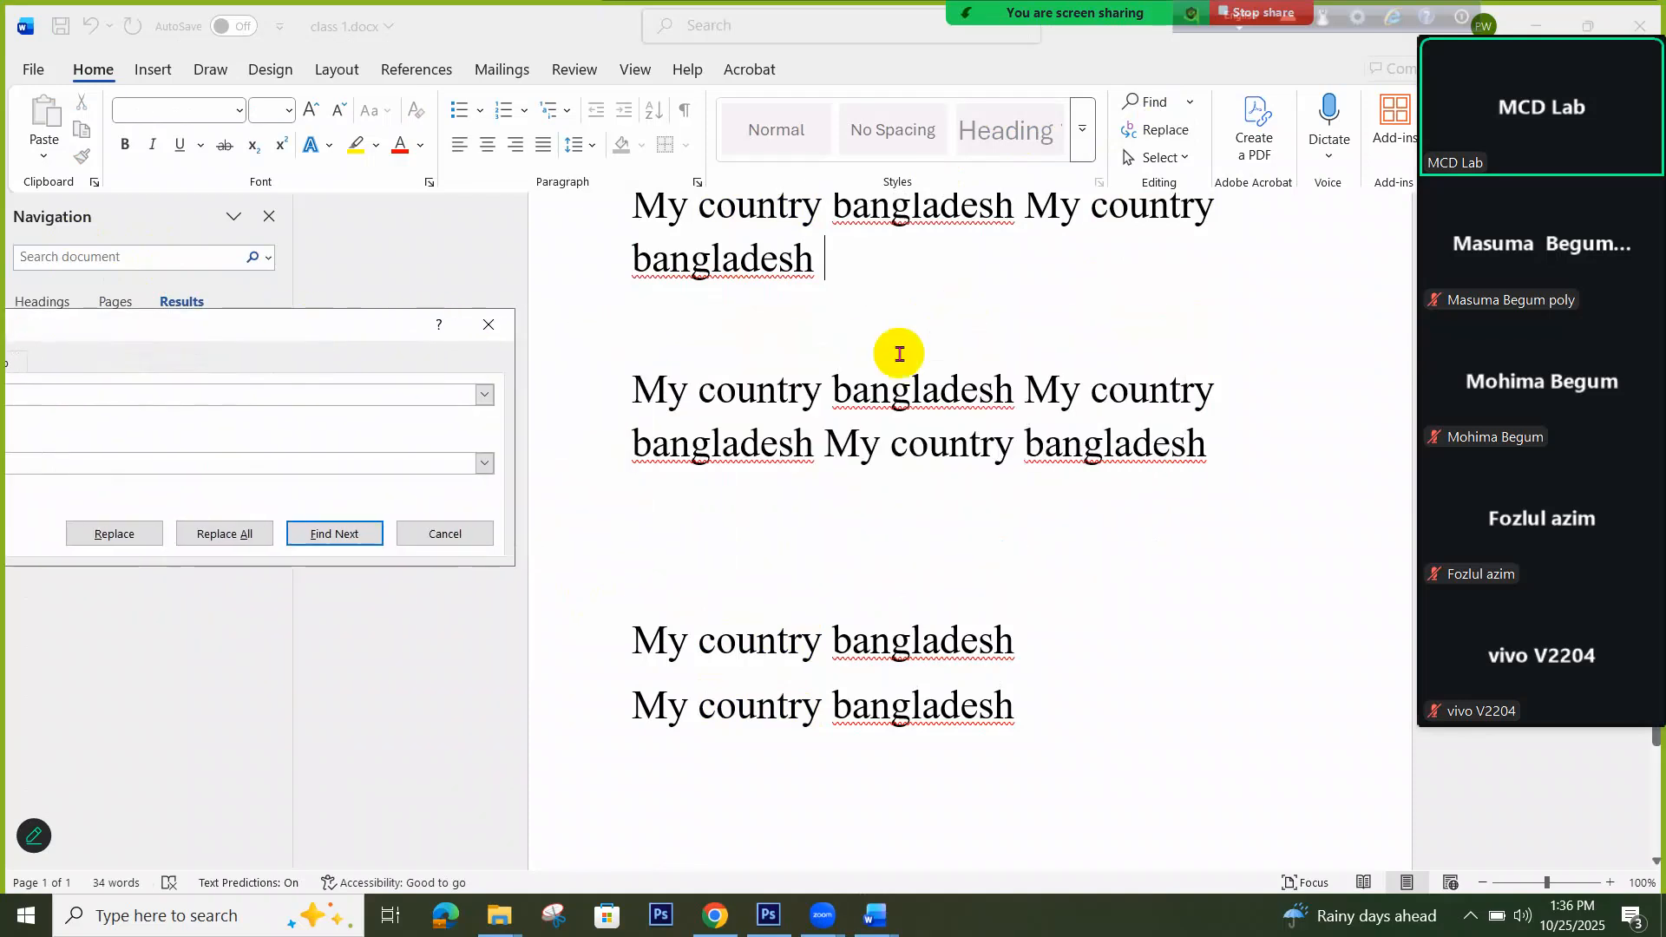
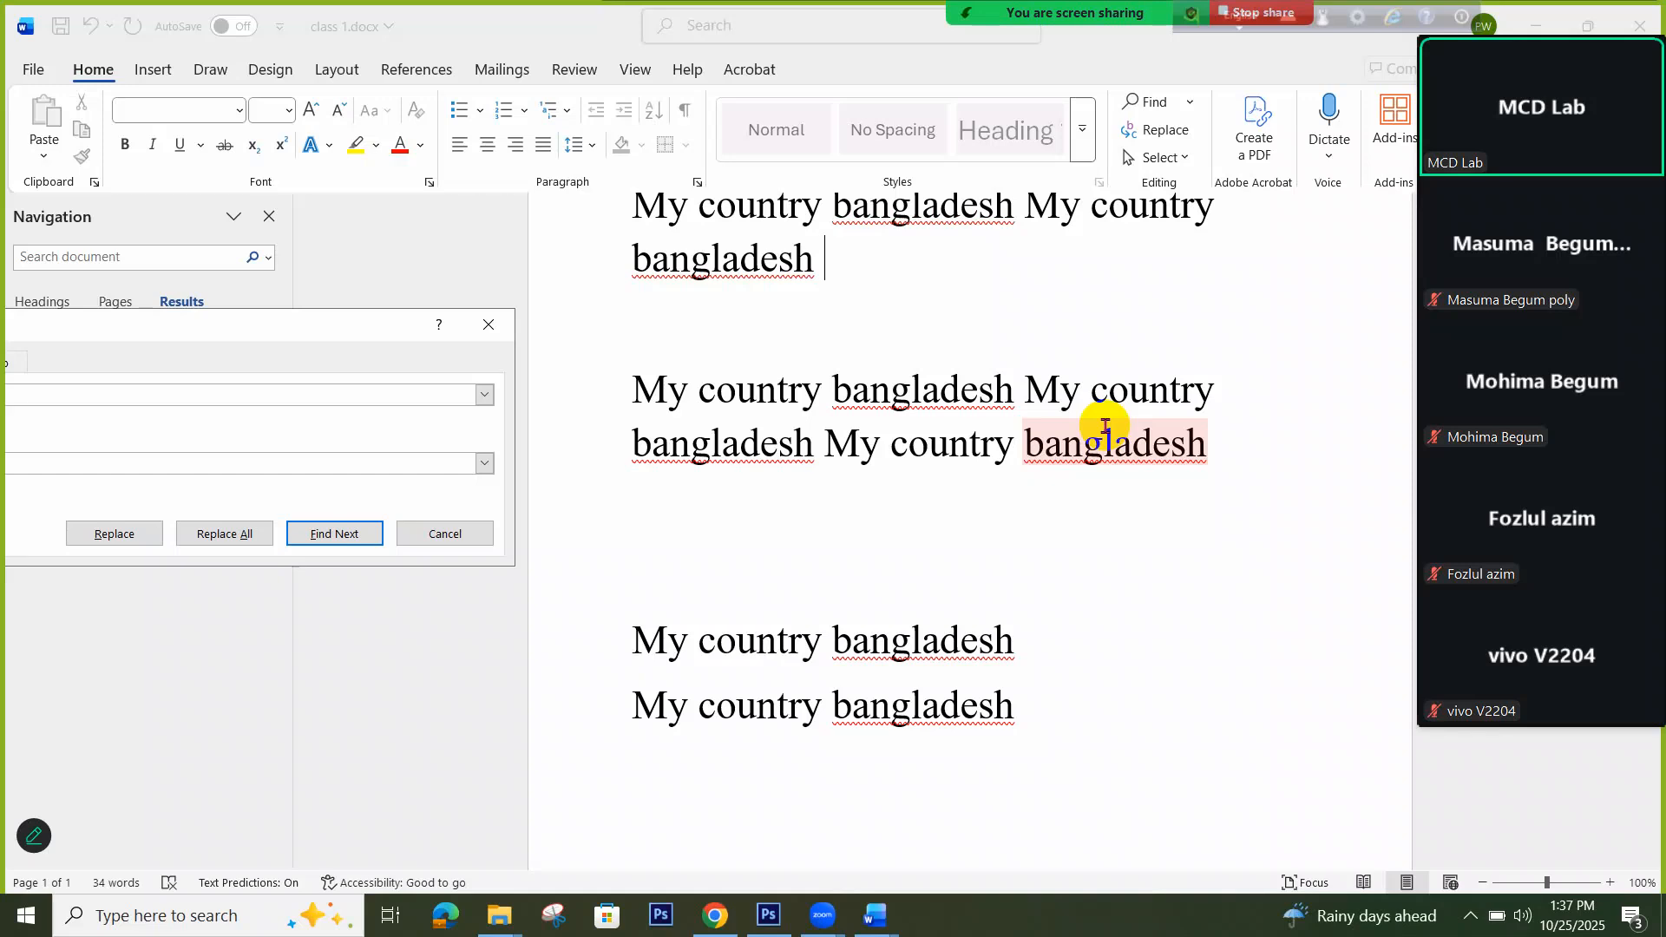
left_click_drag(300, 324, 539, 257)
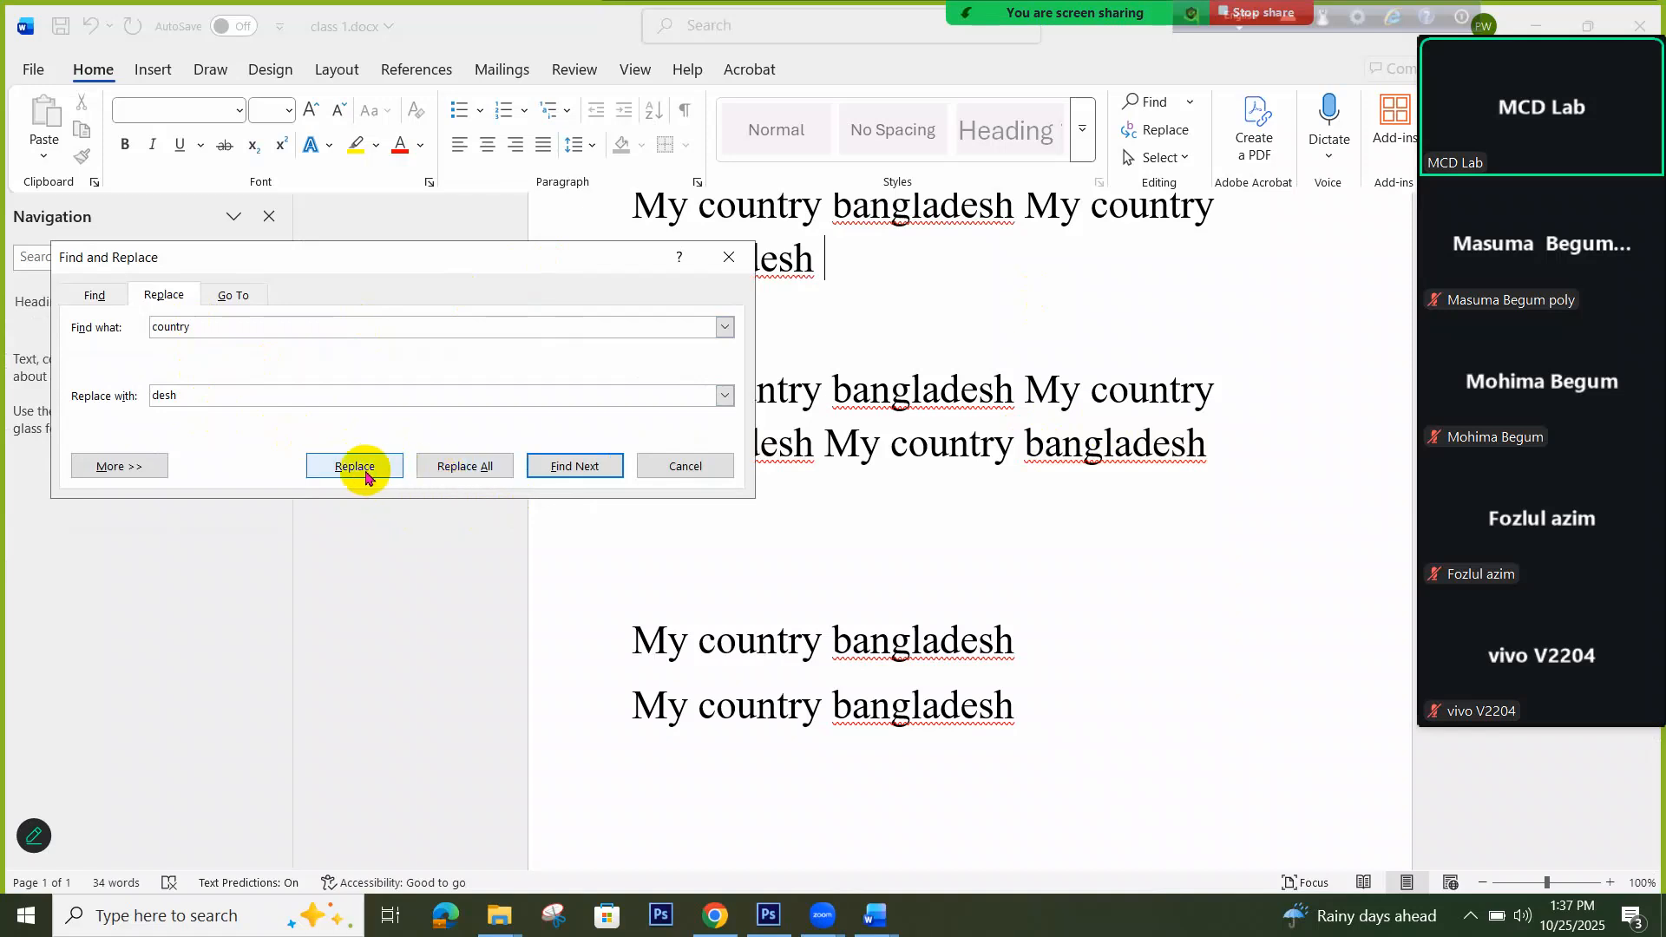
left_click(467, 470)
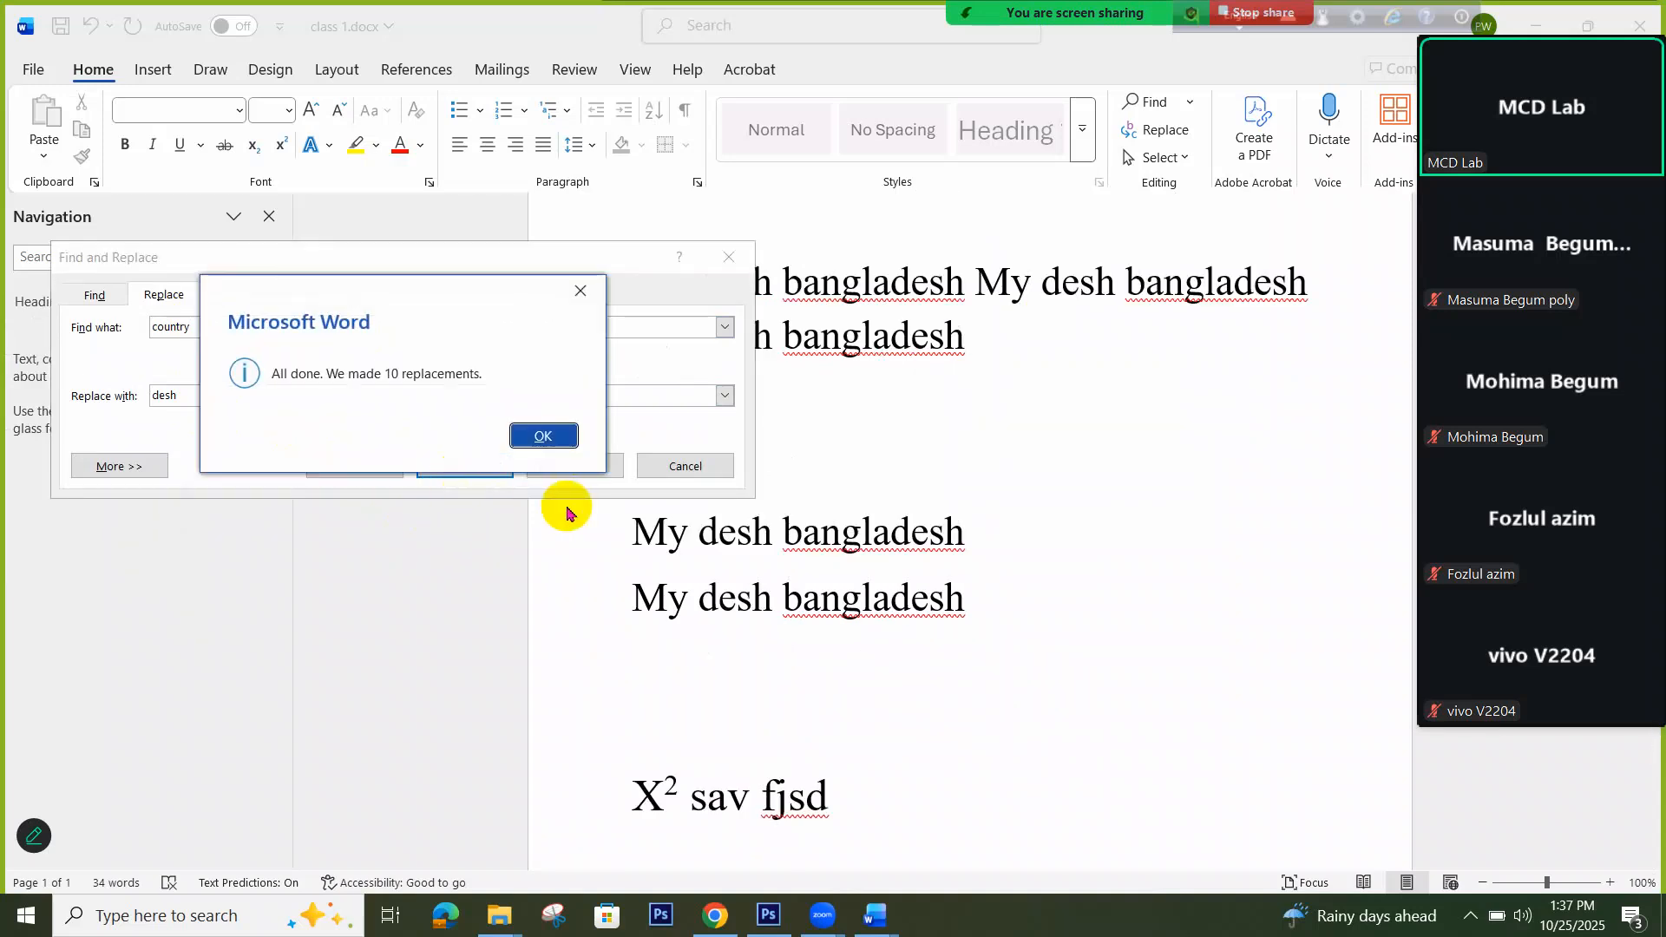
left_click(521, 446)
left_click(669, 461)
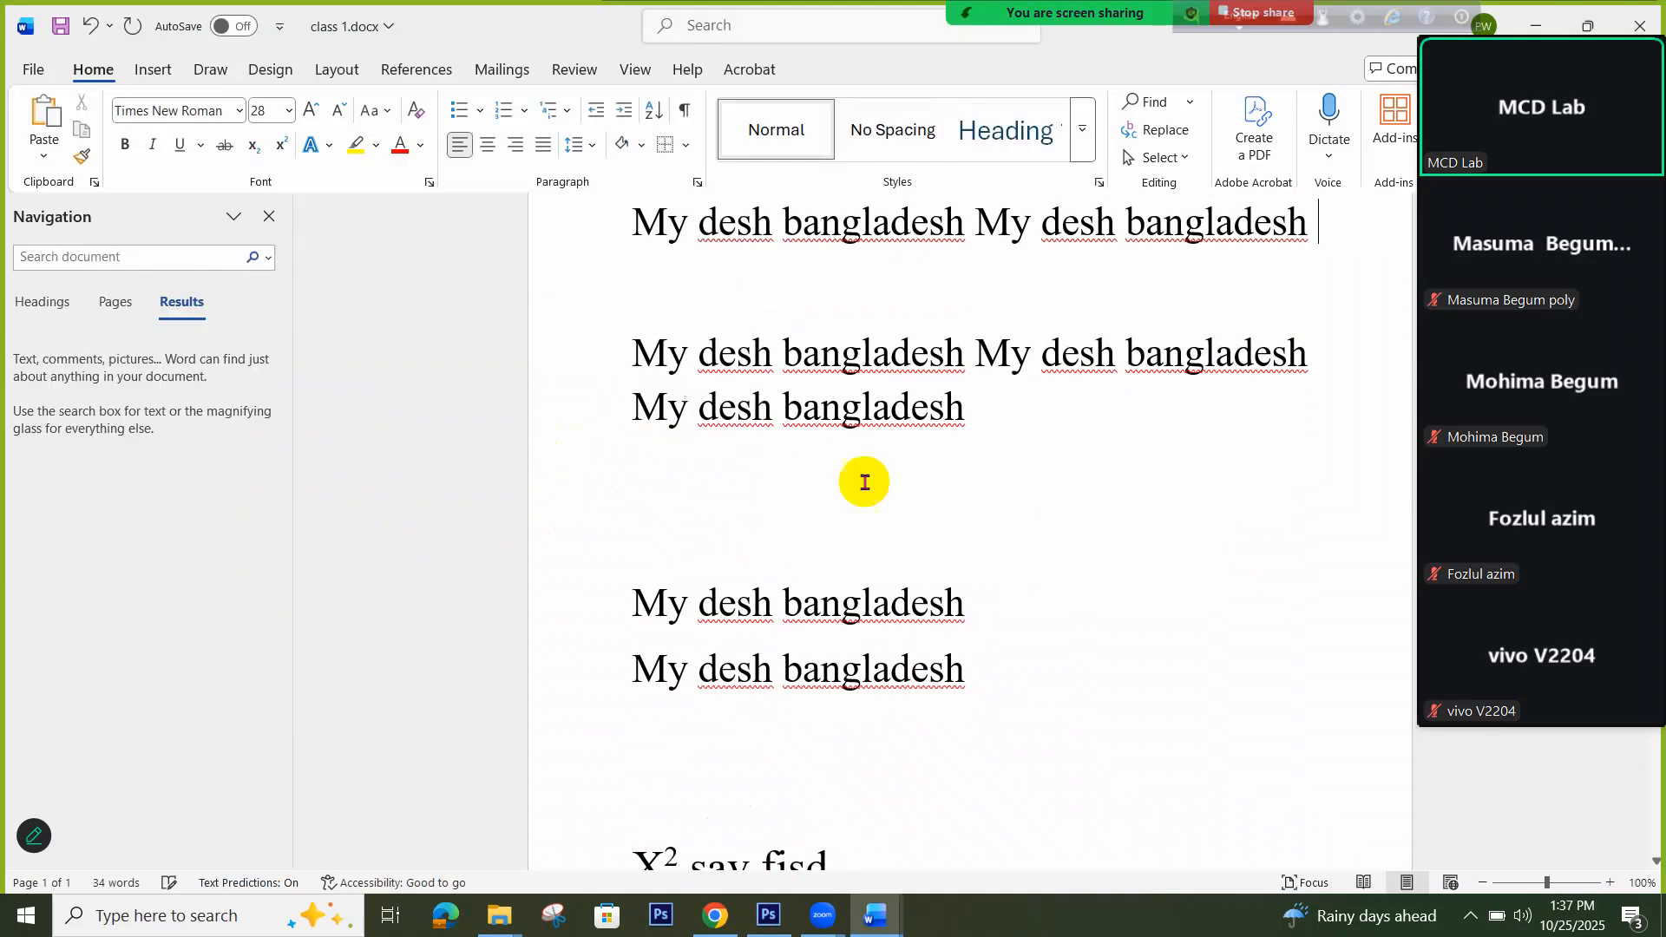
scroll(934, 488, "up", 3)
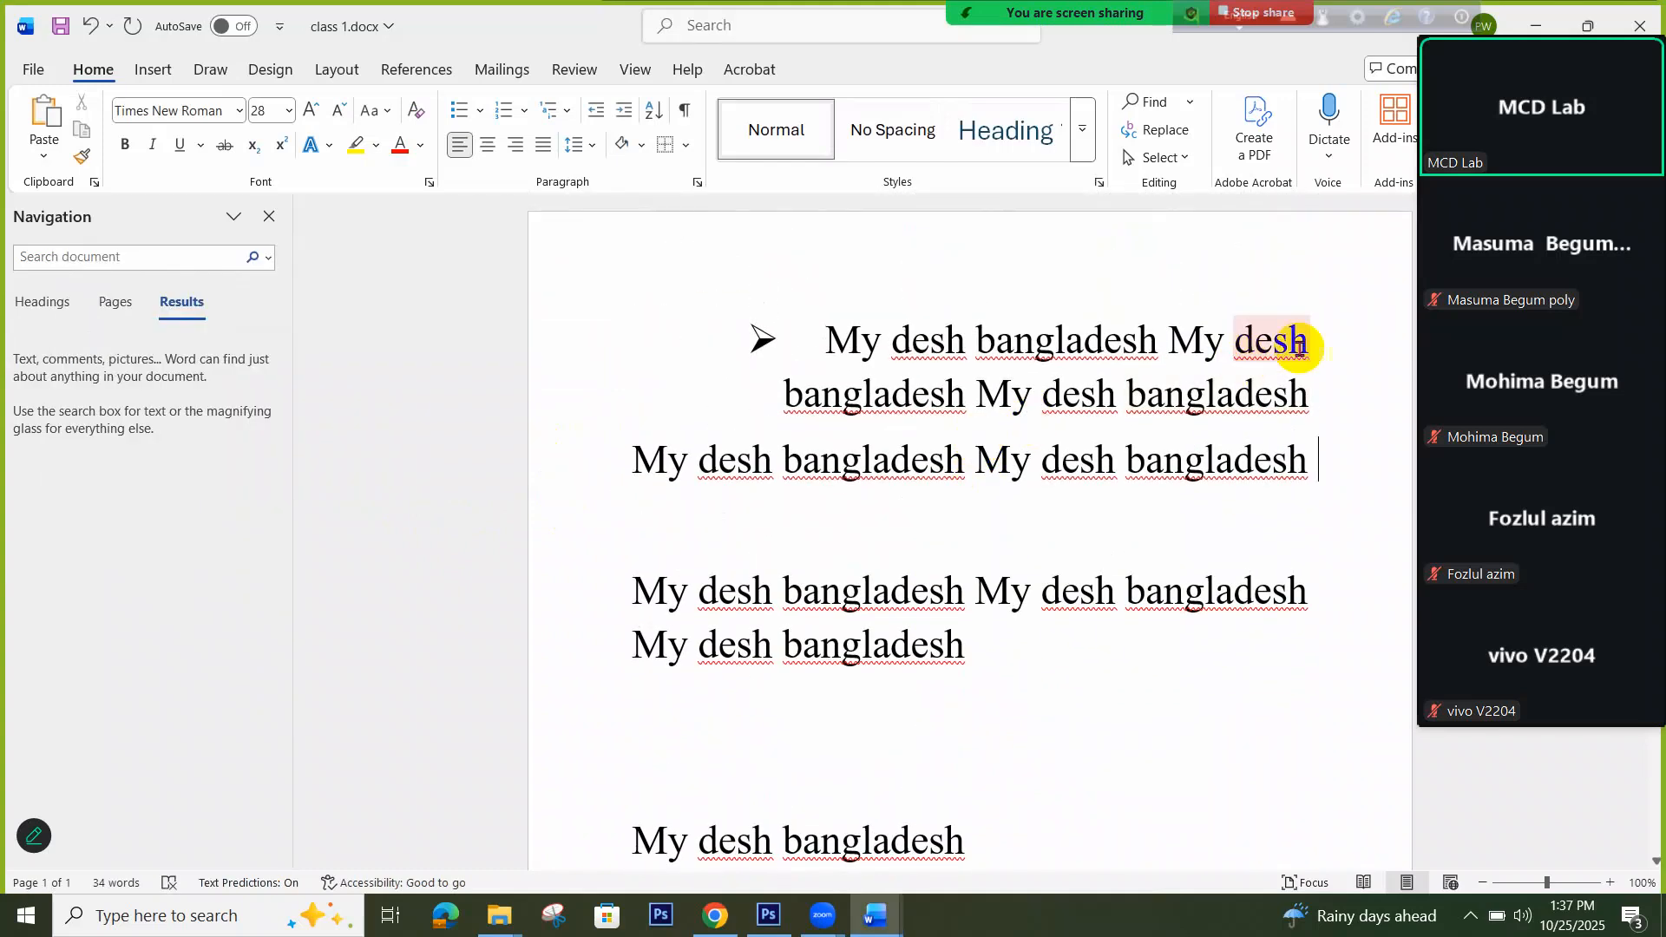
scroll(997, 565, "down", 7)
scroll(752, 602, "up", 6)
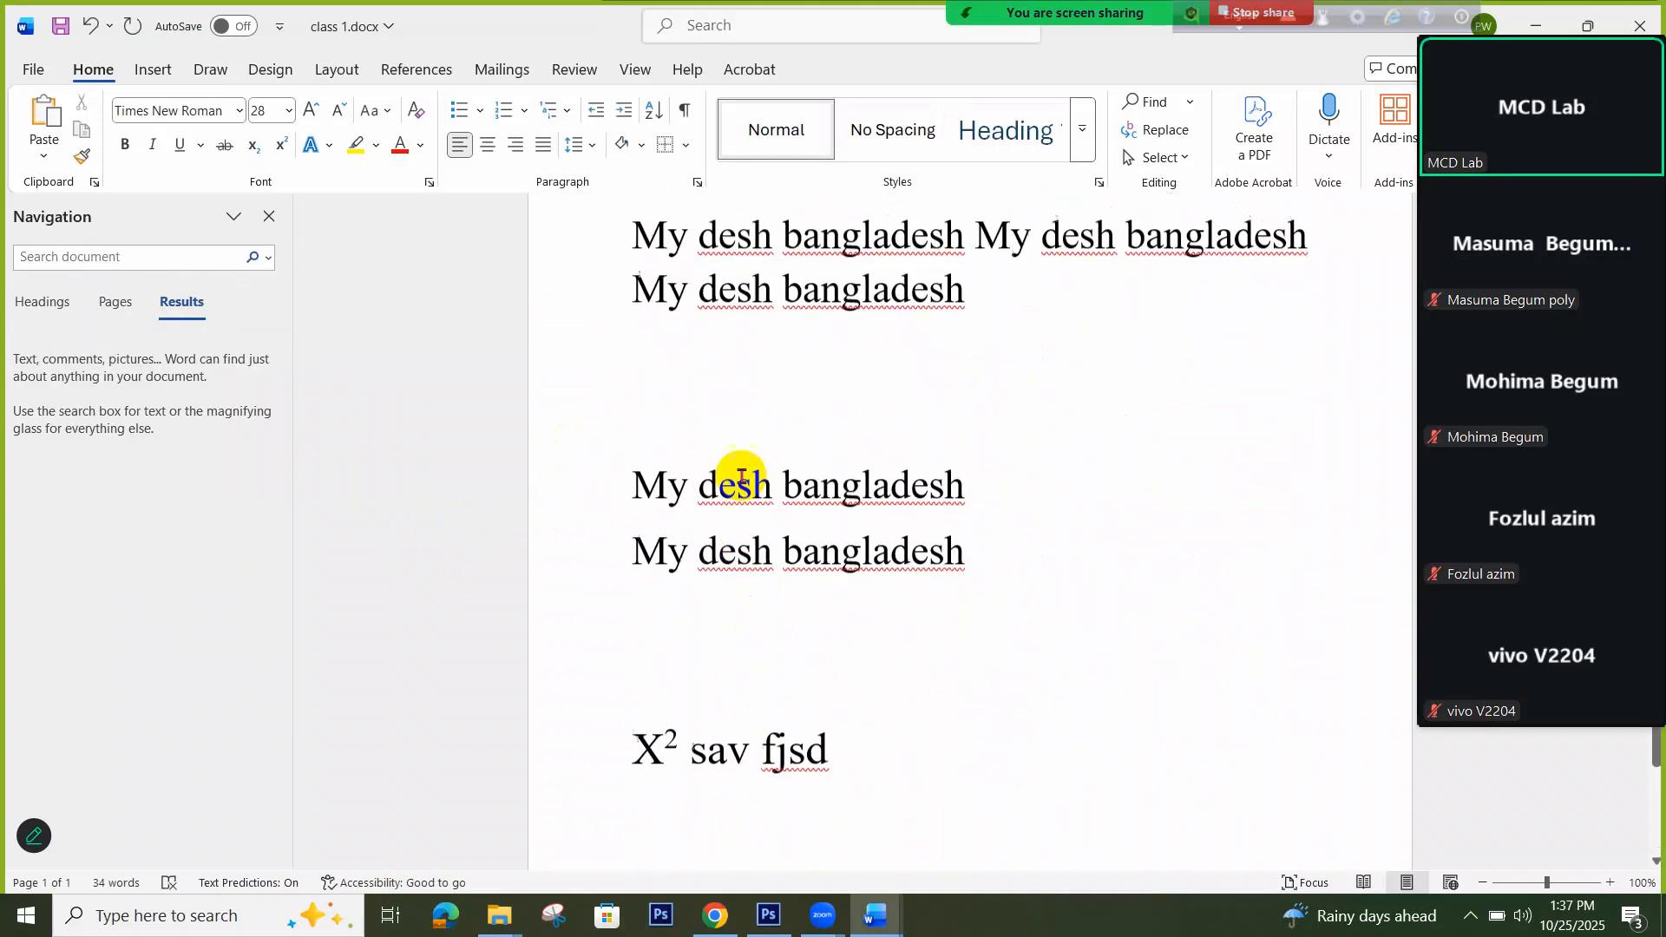
scroll(741, 460, "up", 2)
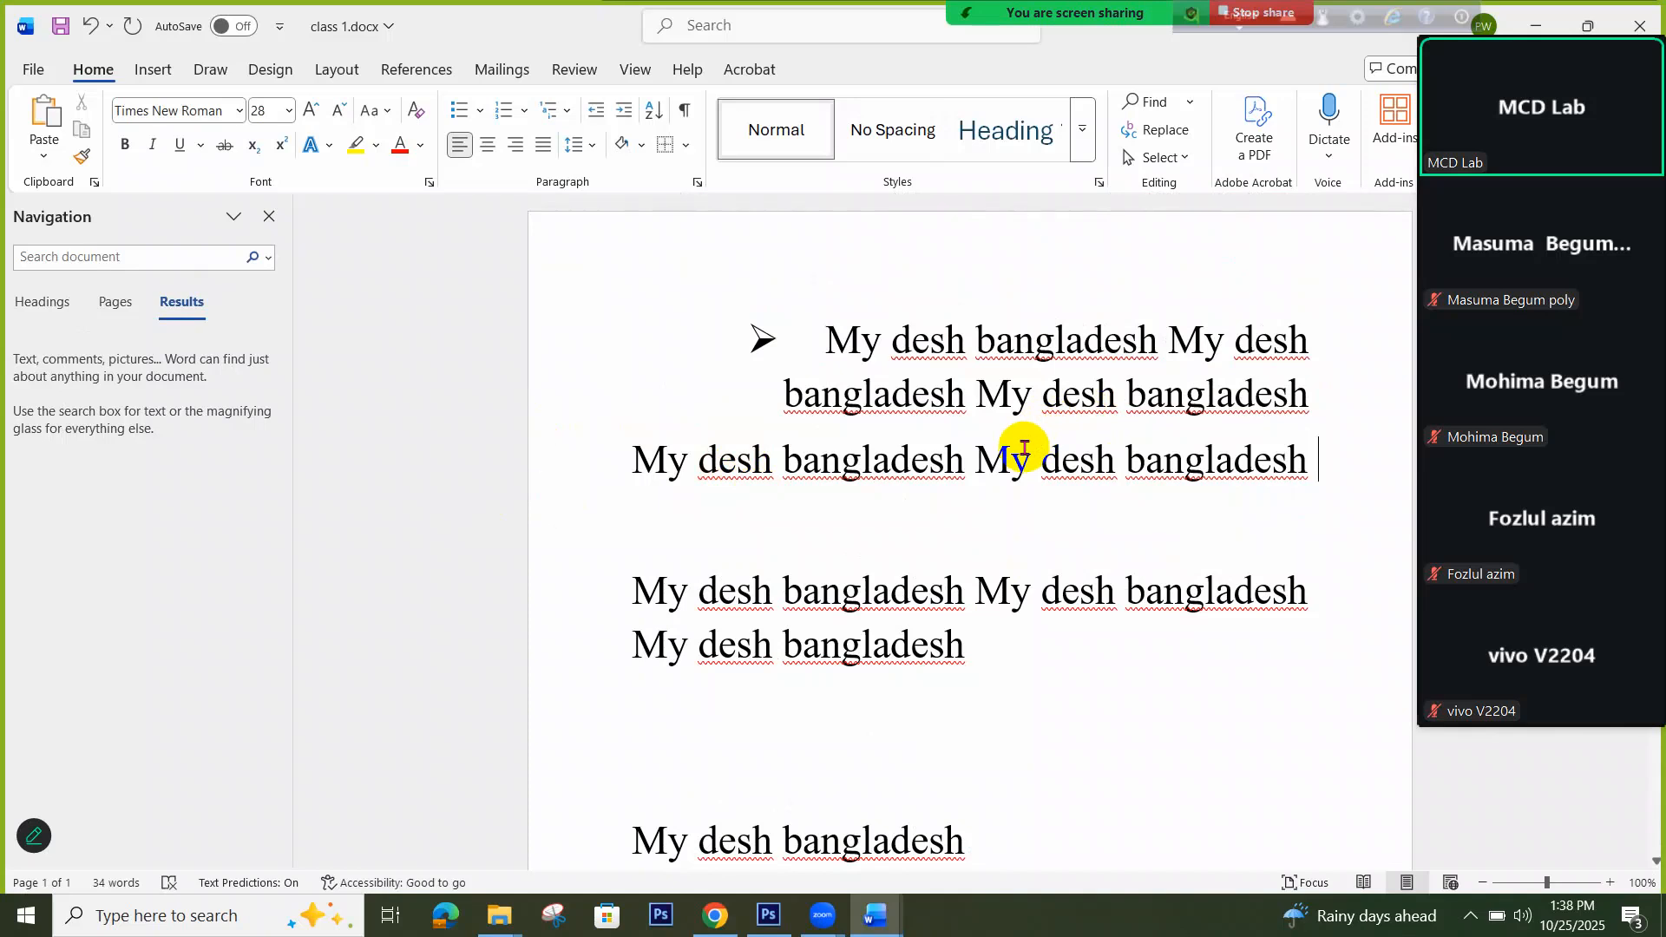
Demonstrate Select All on the whole document's text, clearing the selection each time
left_click(1165, 159)
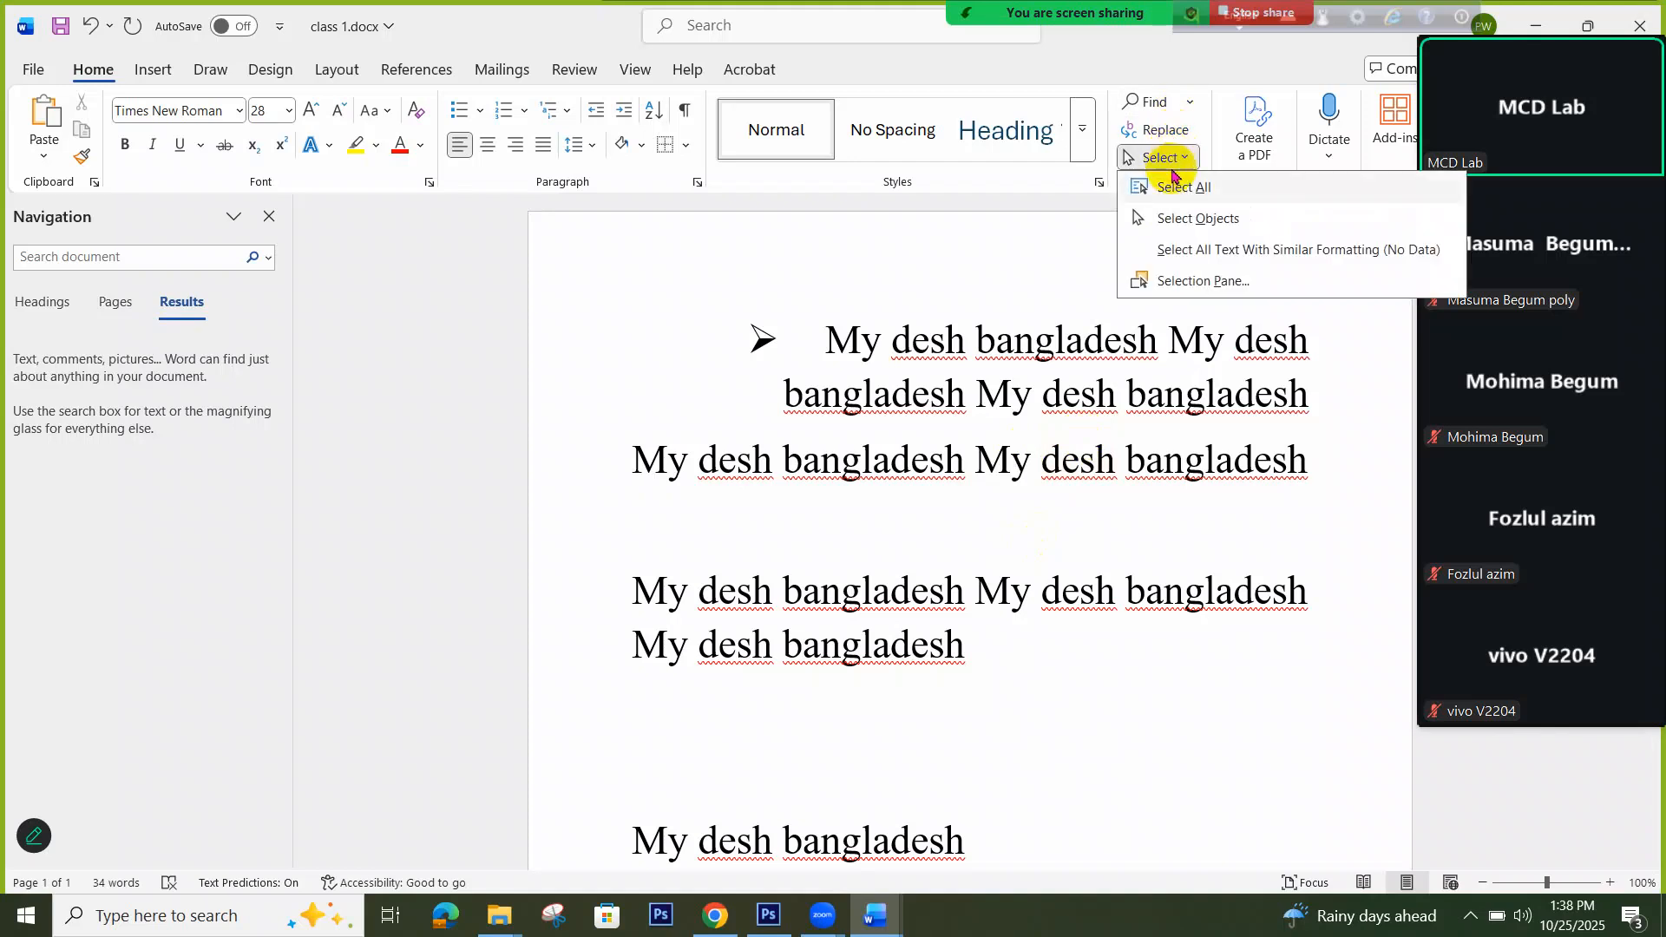
left_click(1181, 186)
left_click(1011, 395)
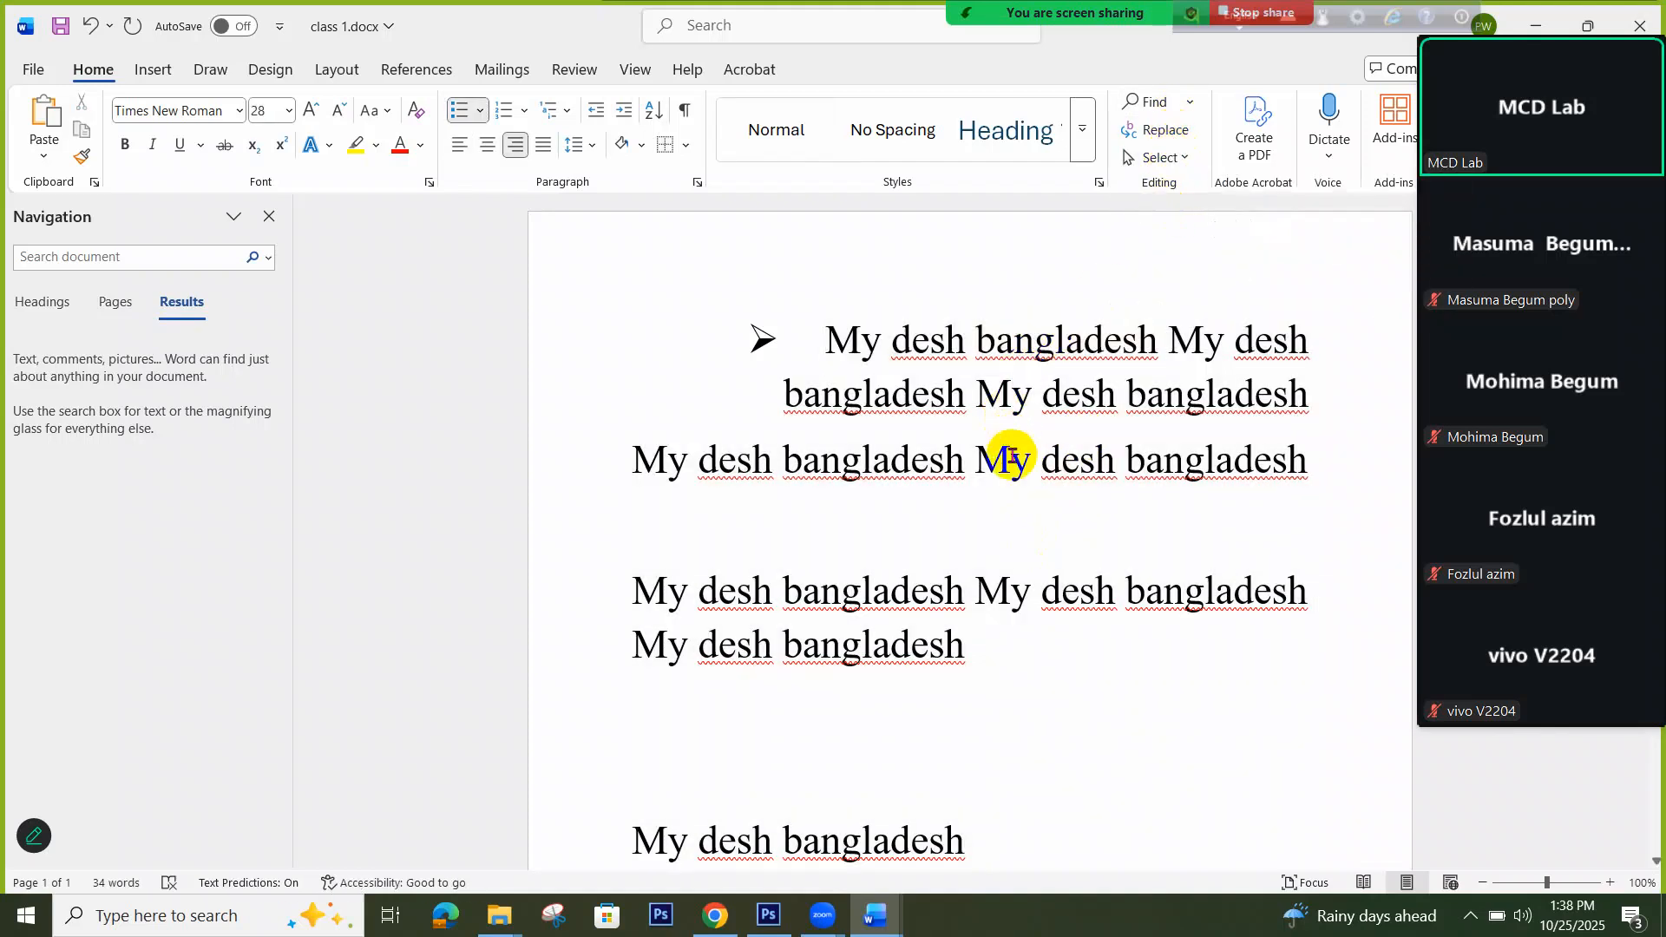
key("ctrl+a")
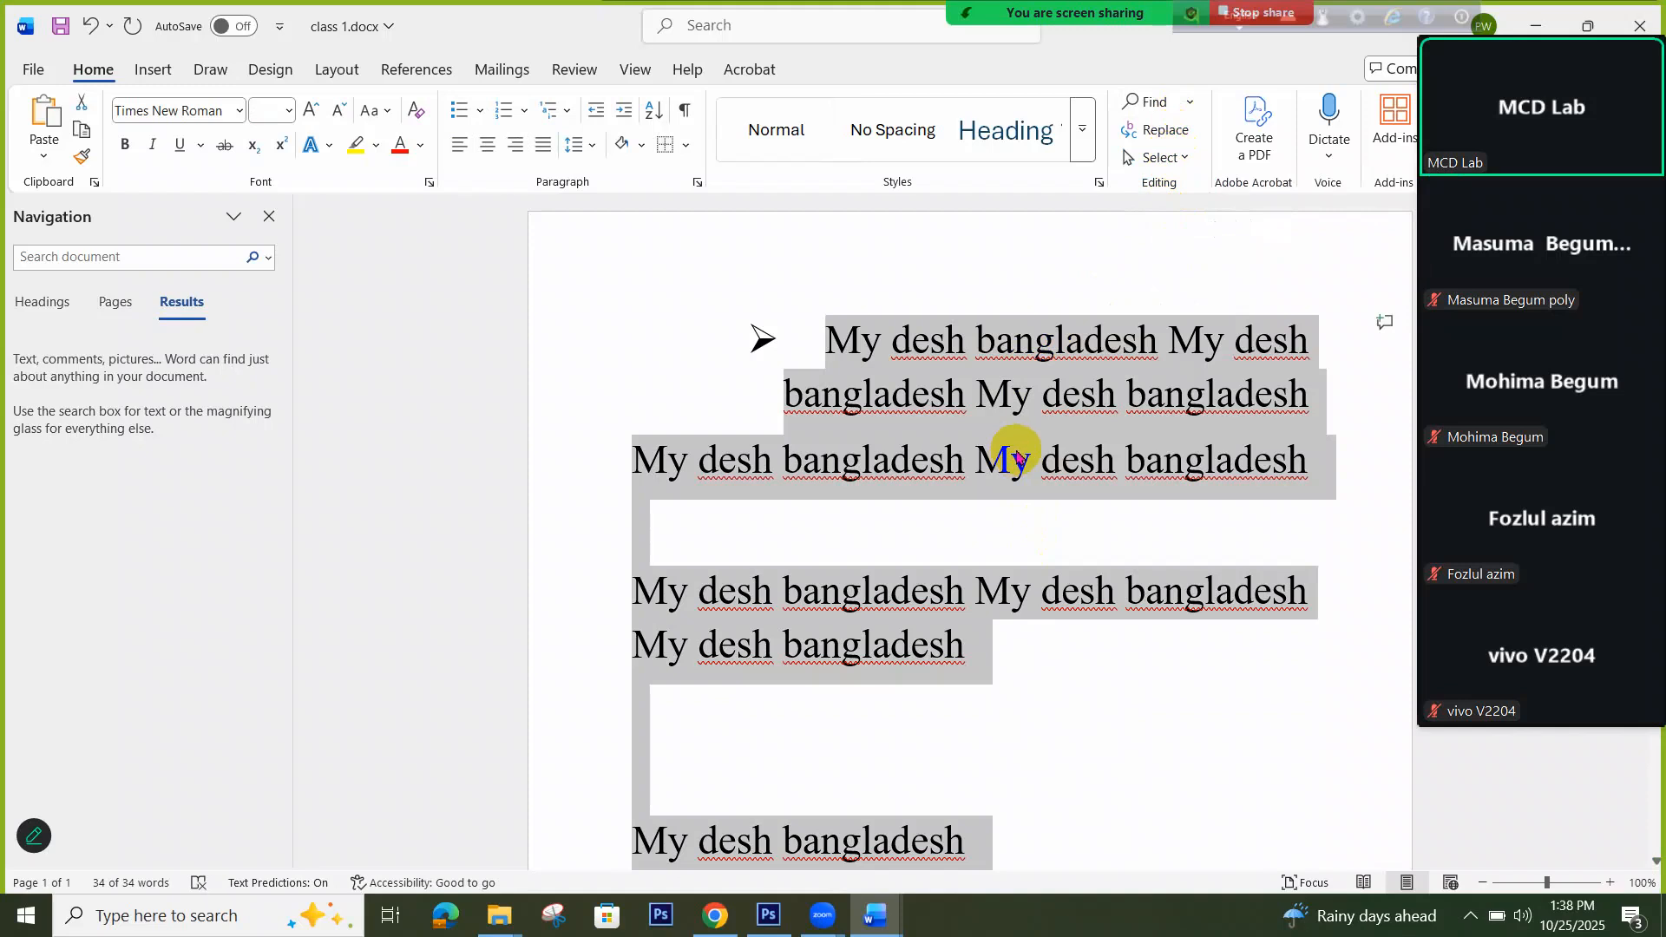
left_click(1161, 158)
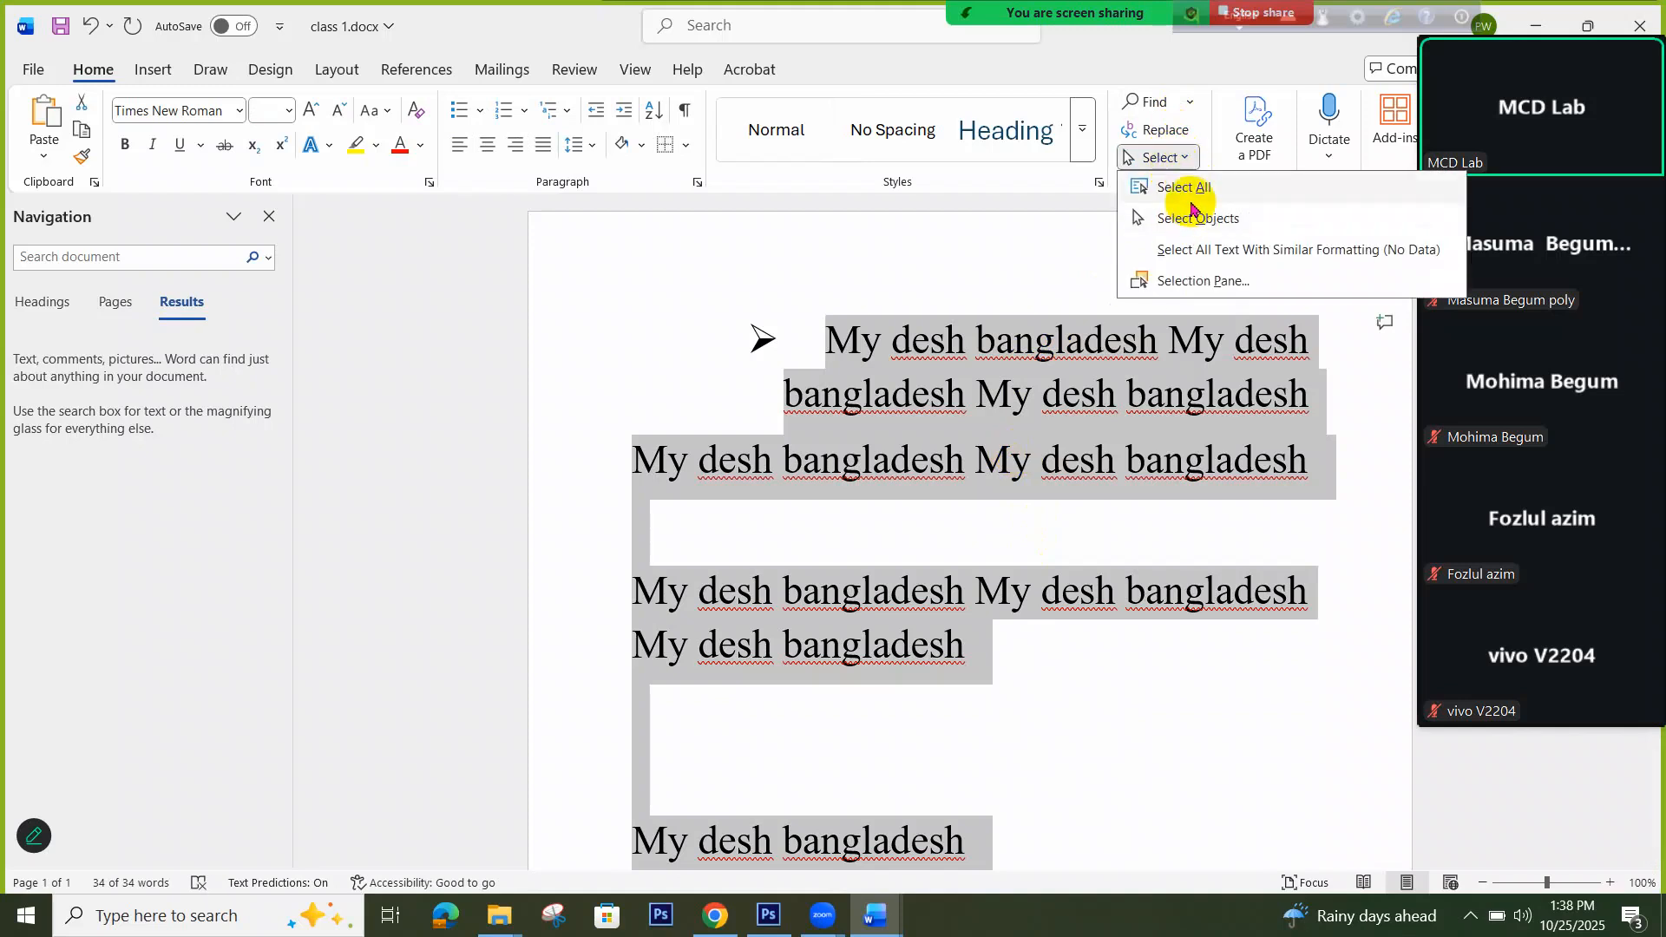
left_click(1185, 187)
left_click(1098, 365)
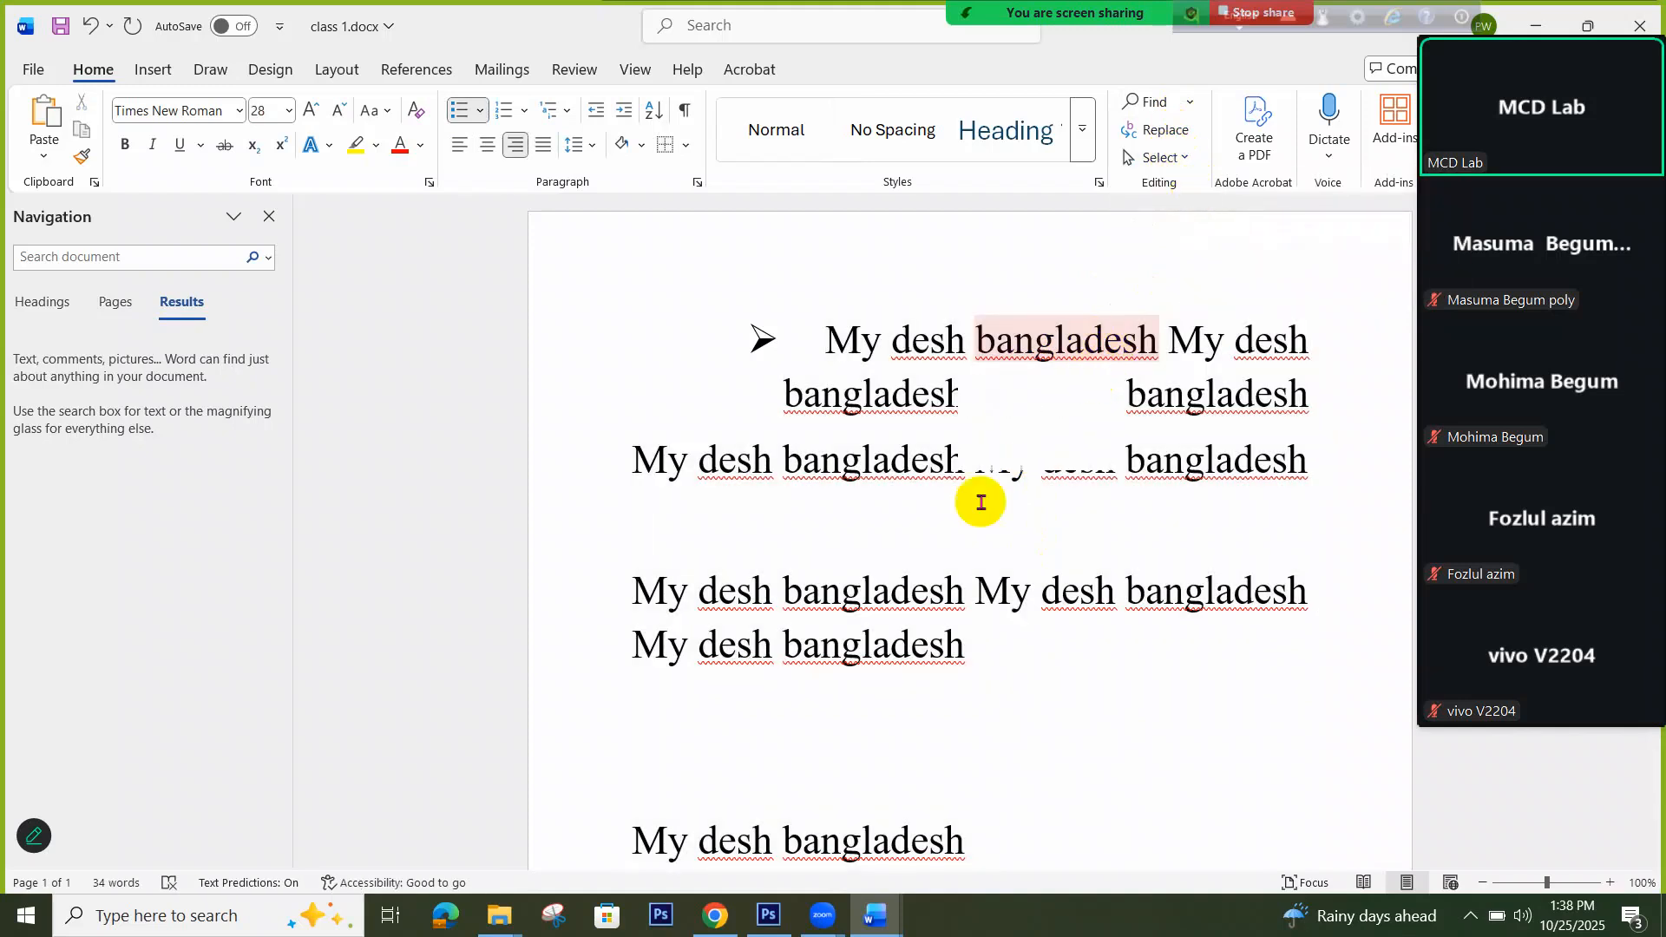
left_click(1193, 622)
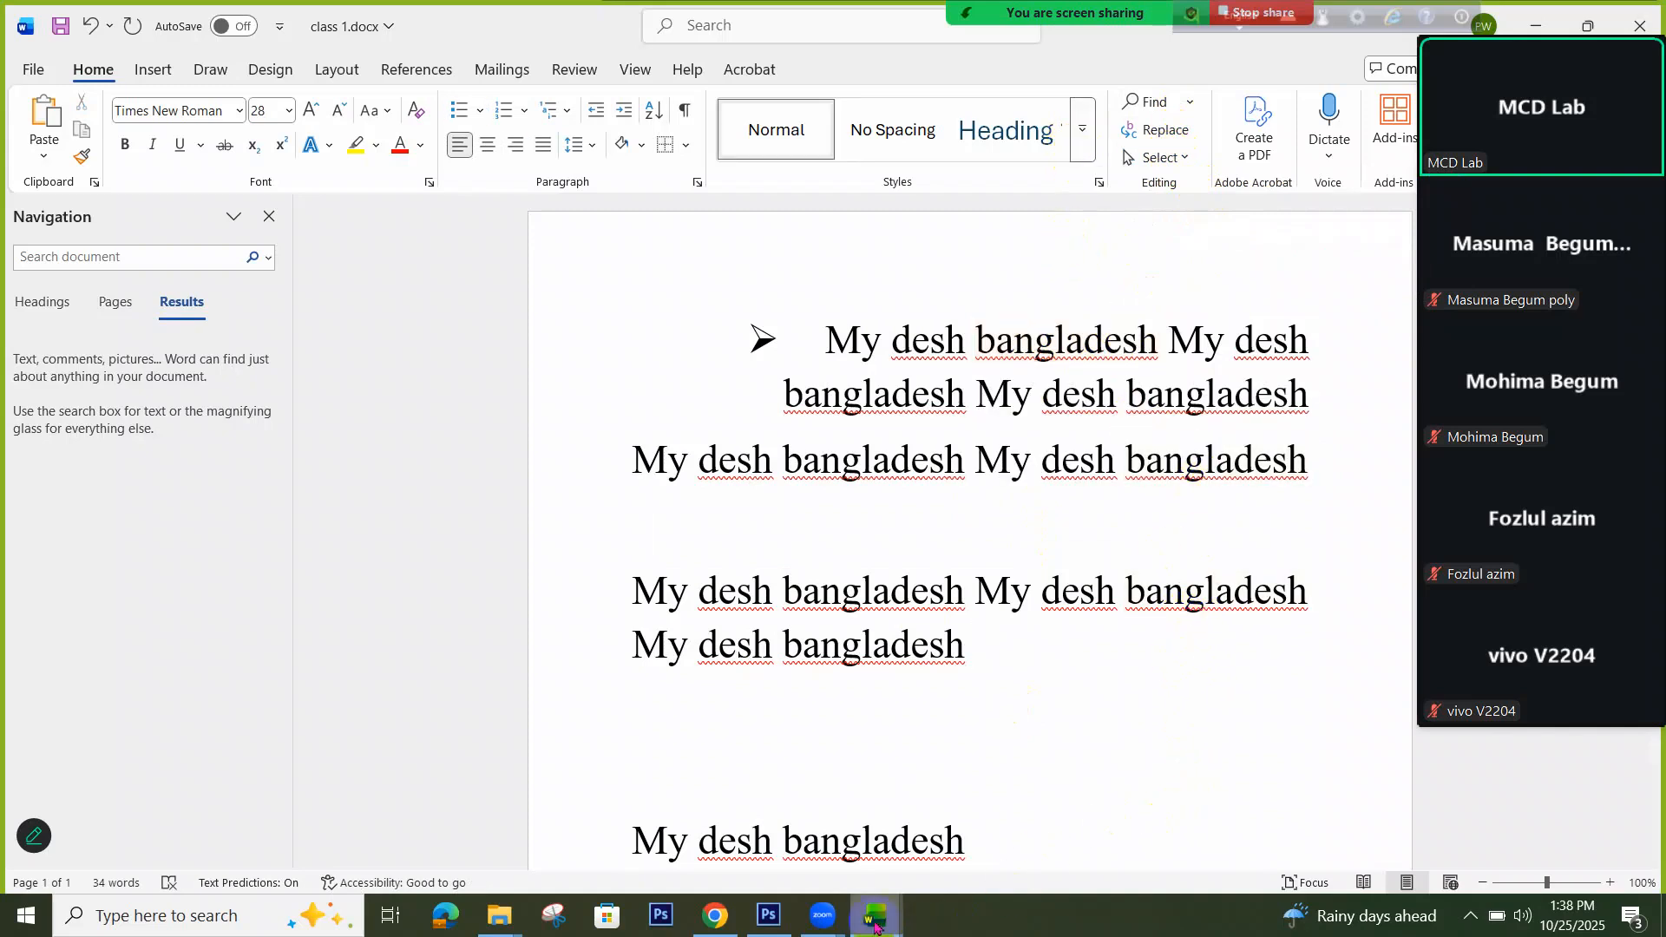
Review the Line spacing and Find, replace topics in Modeule.docx and switch back to class 1.docx
mouse_move(875, 927)
left_click(744, 729)
left_click(543, 558)
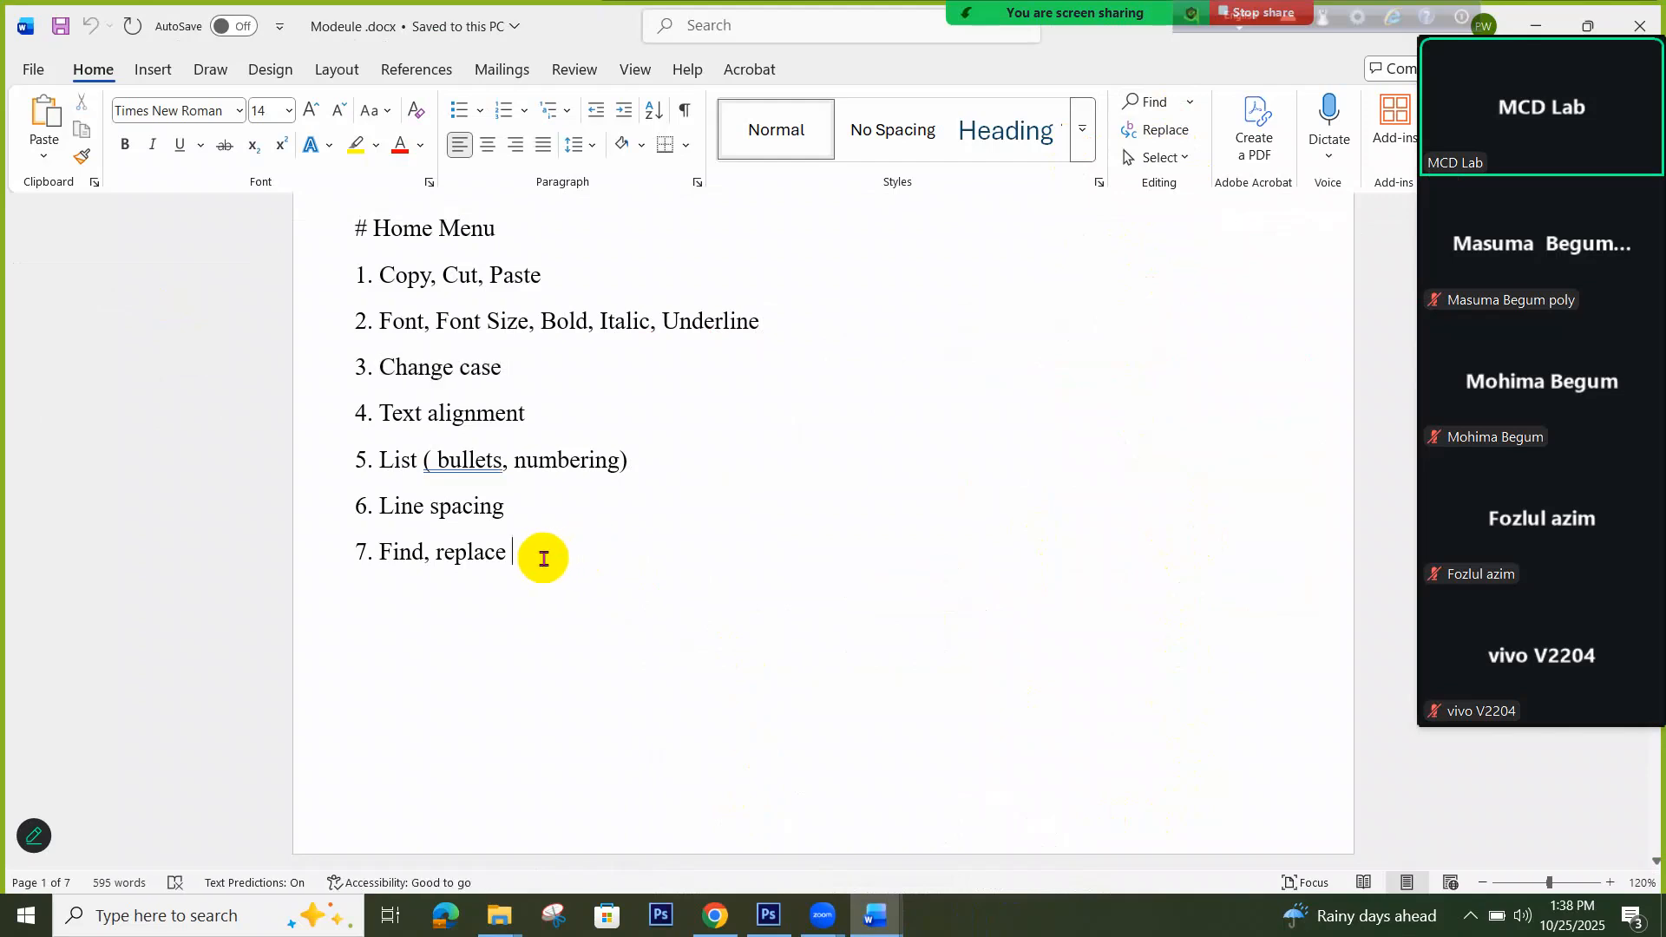
left_click_drag(509, 559, 495, 556)
left_click(371, 513)
mouse_move(912, 929)
left_click(826, 837)
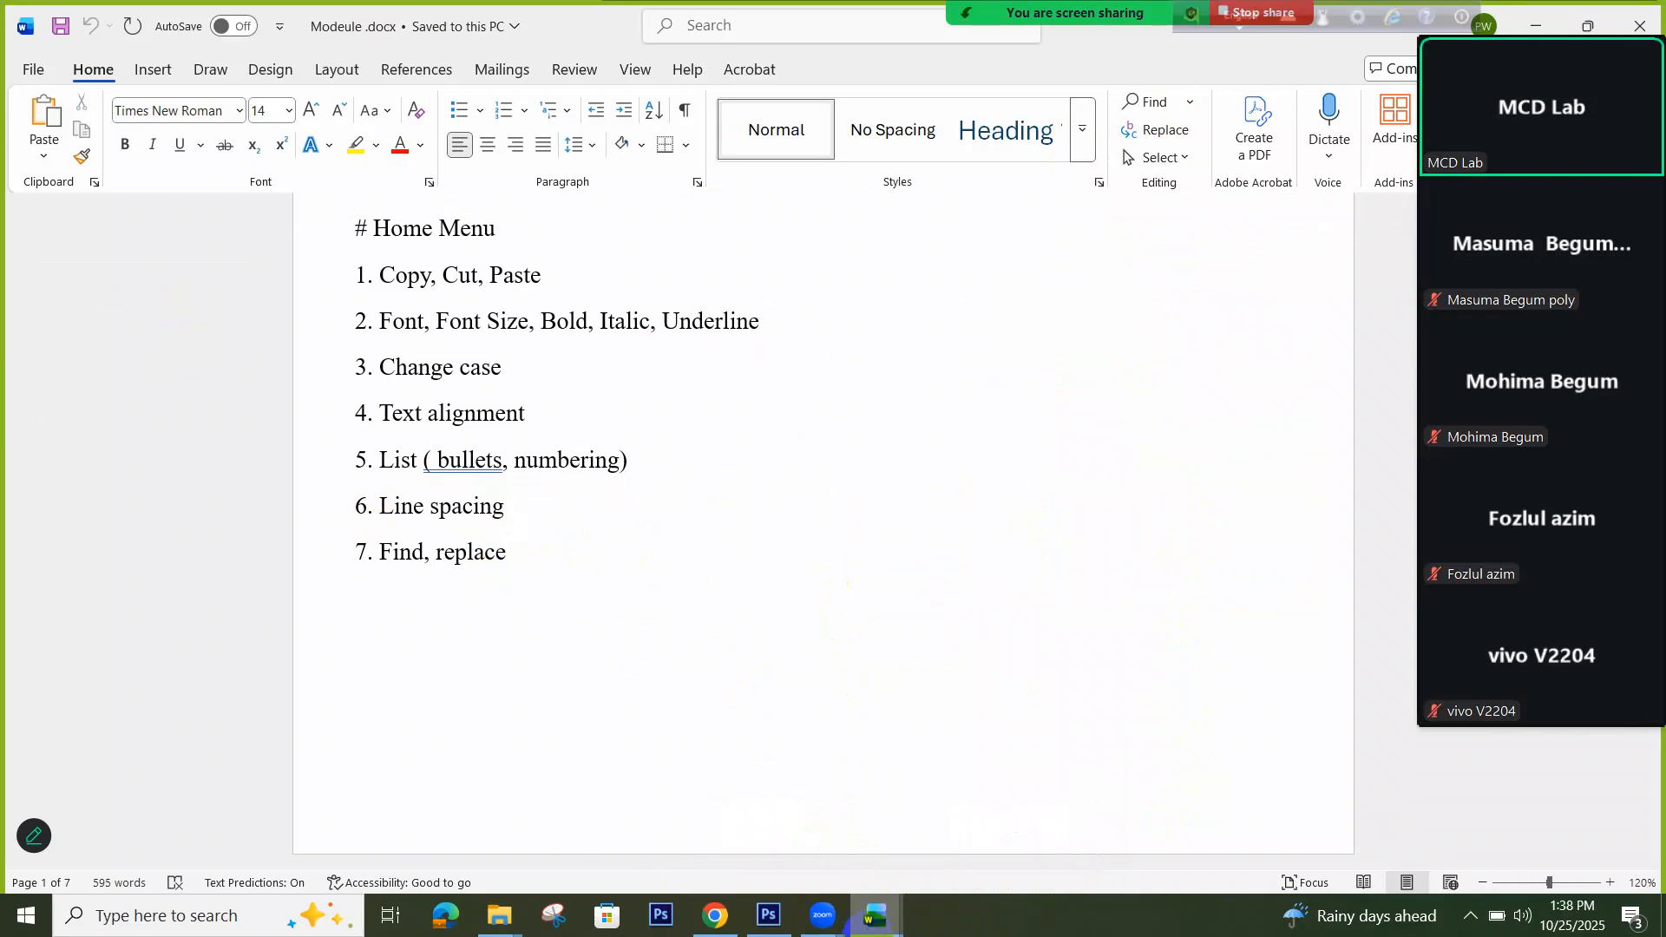
left_click(946, 863)
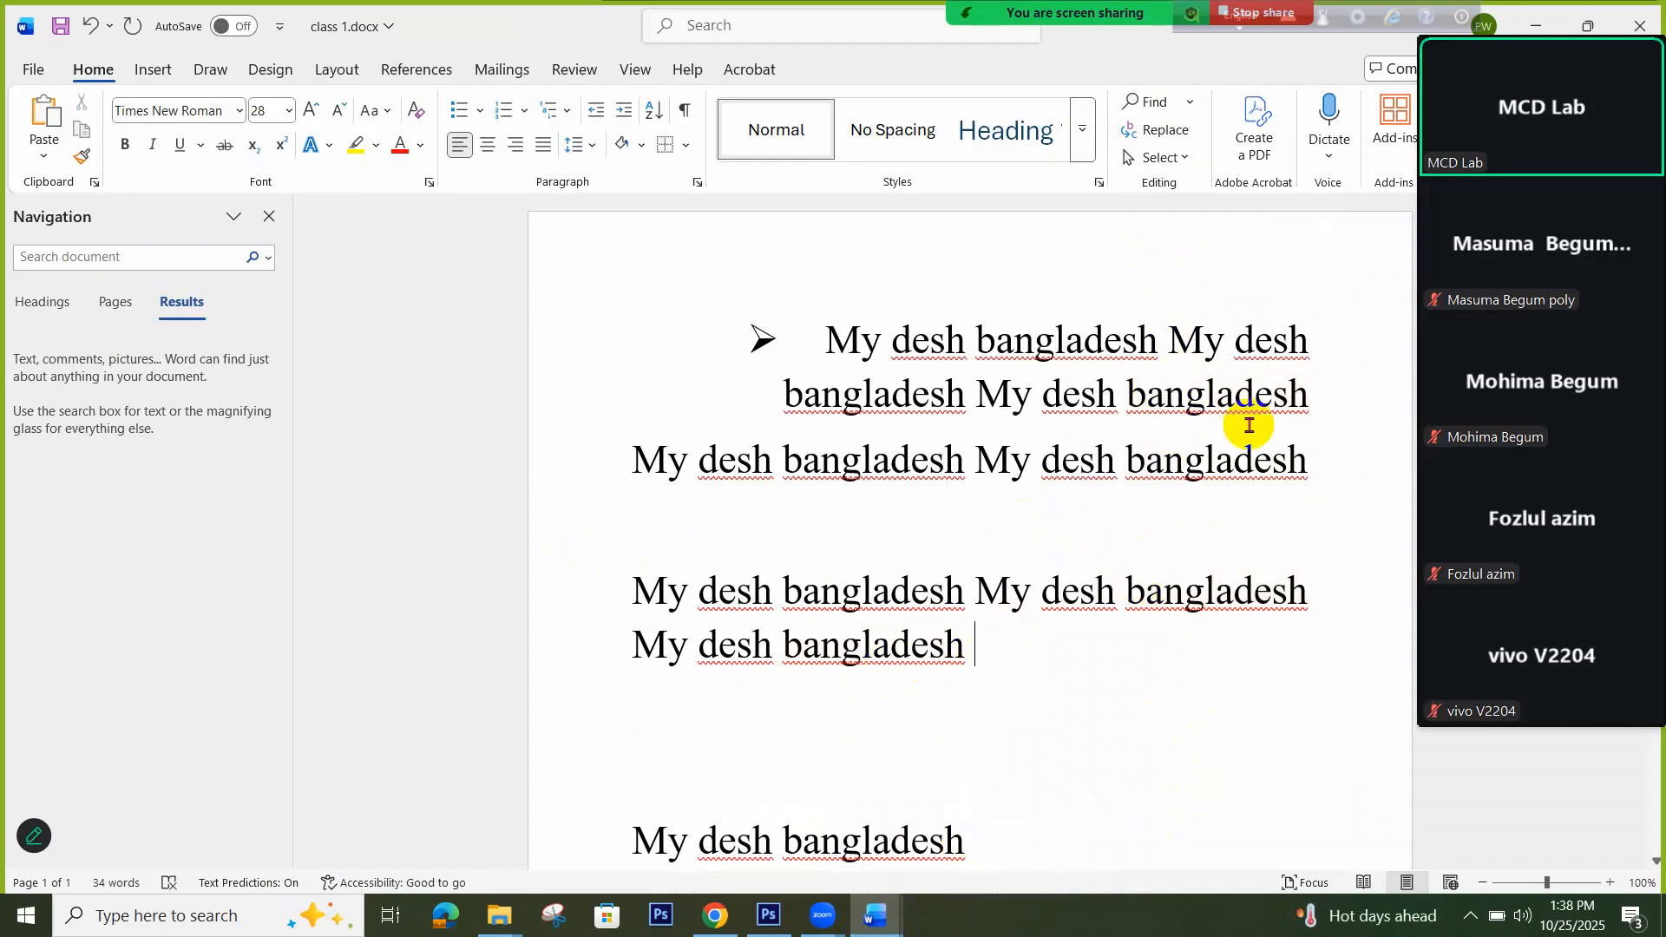
Remove the arrow bullet from the first paragraph and return its text to left alignment
left_click_drag(1308, 398, 789, 339)
left_click(810, 335)
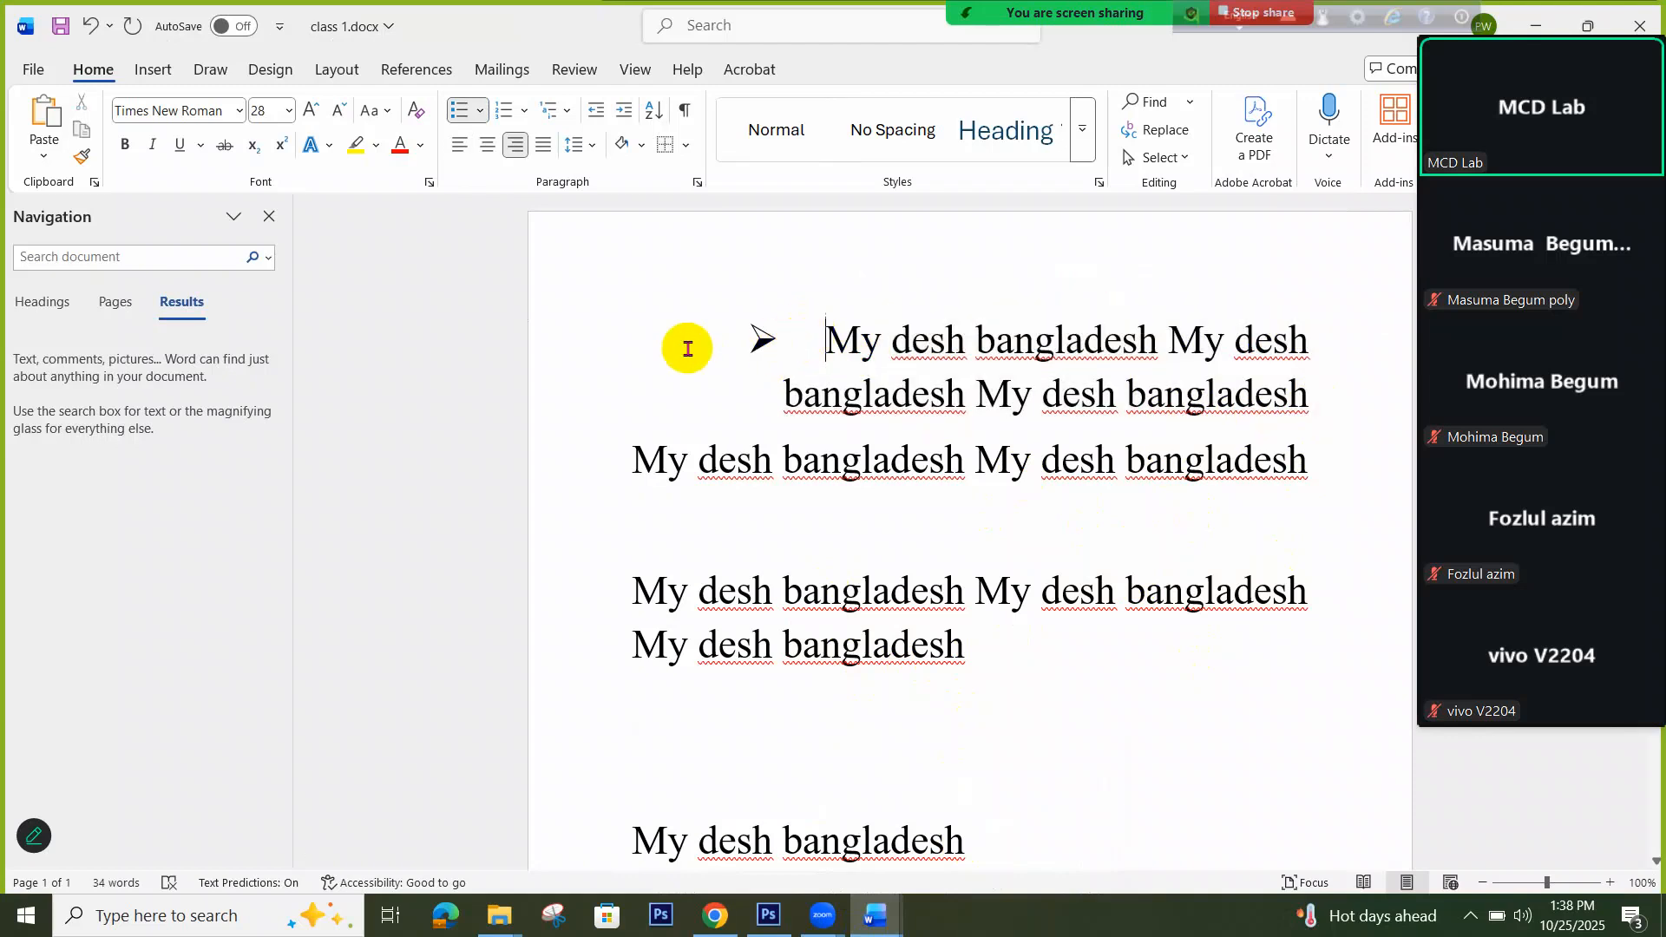
key("BackSpace")
key("BackSpace")
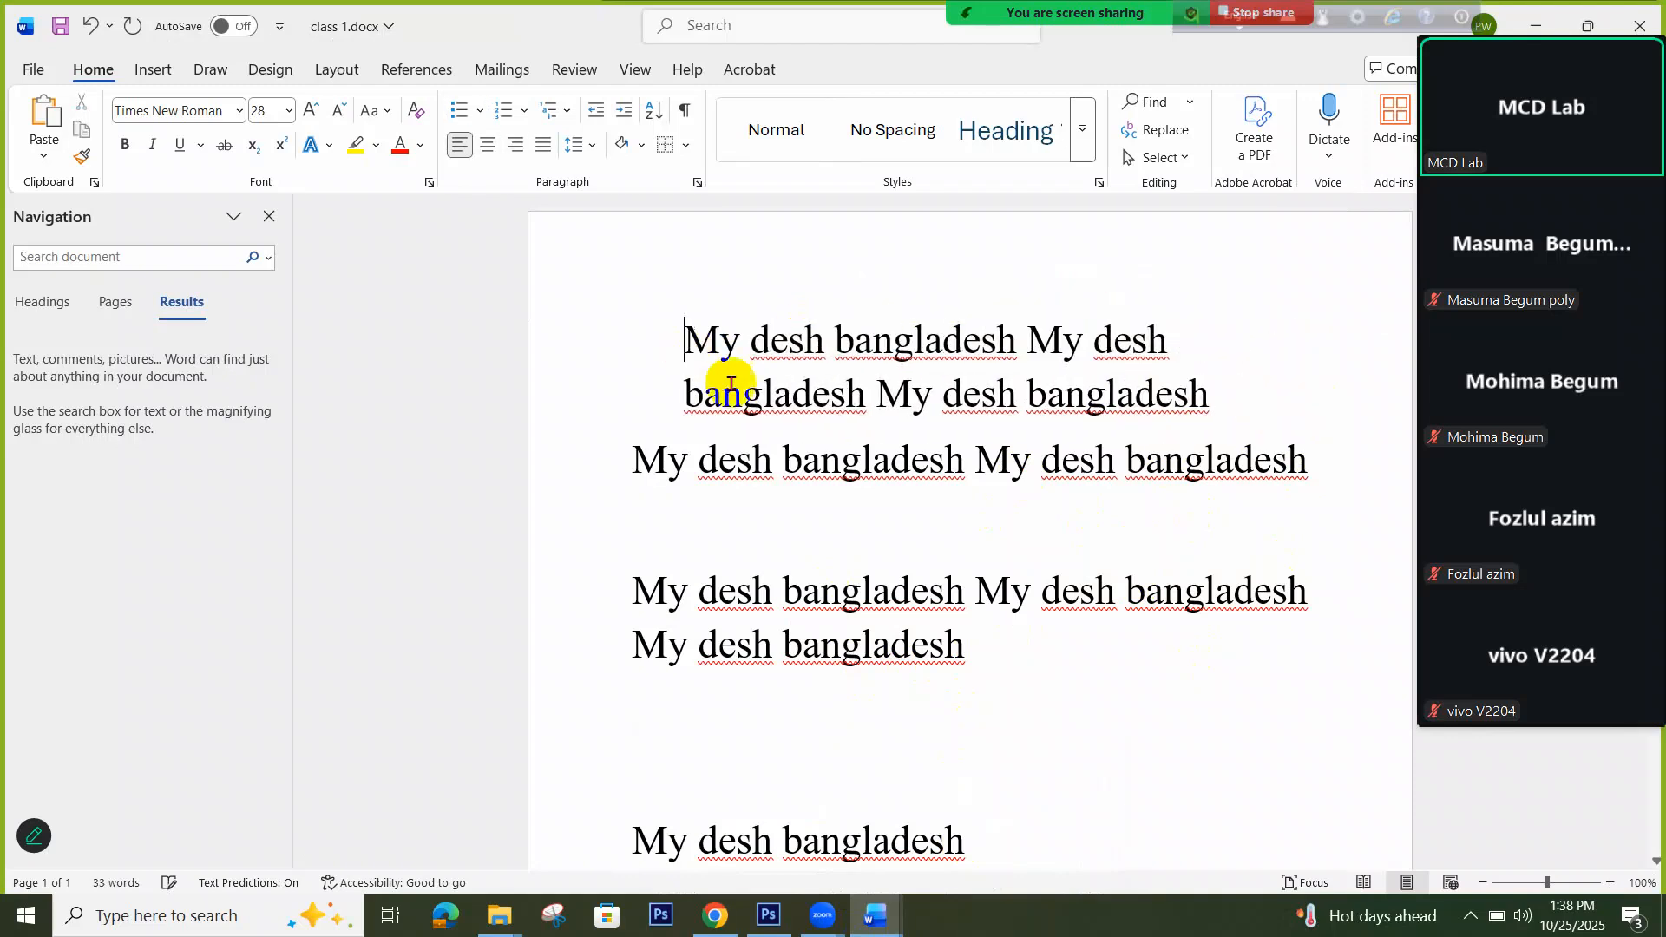
Preview the line and paragraph spacing options on the first paragraph without applying any, and clear the selection
left_click_drag(1257, 405, 685, 338)
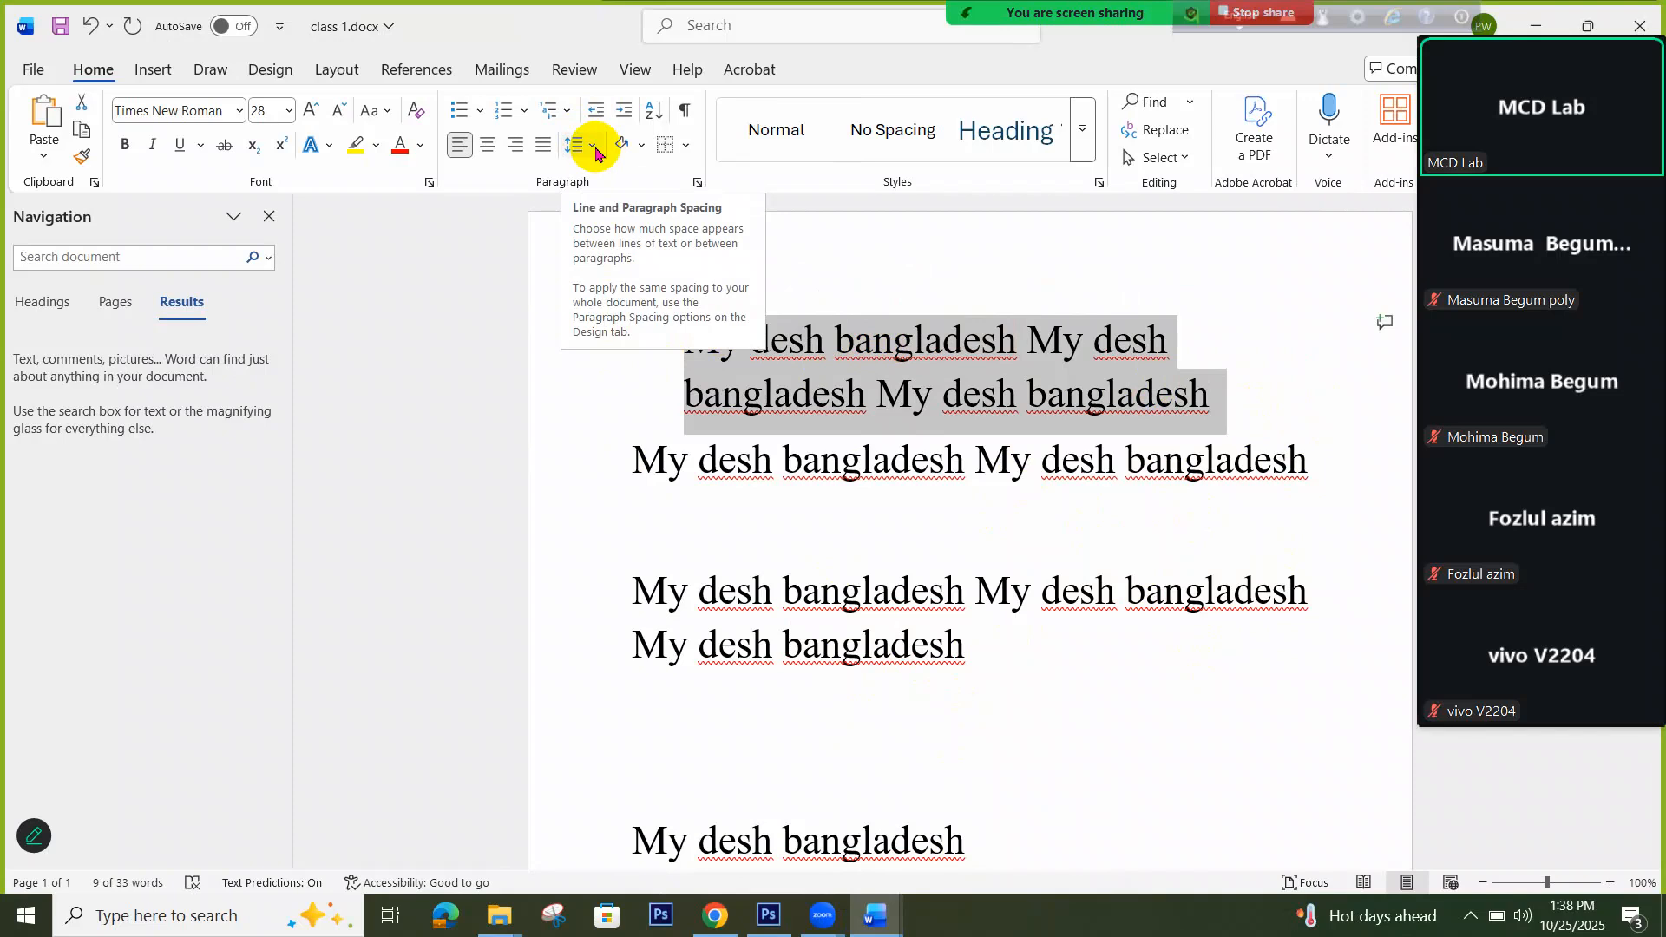
left_click(593, 148)
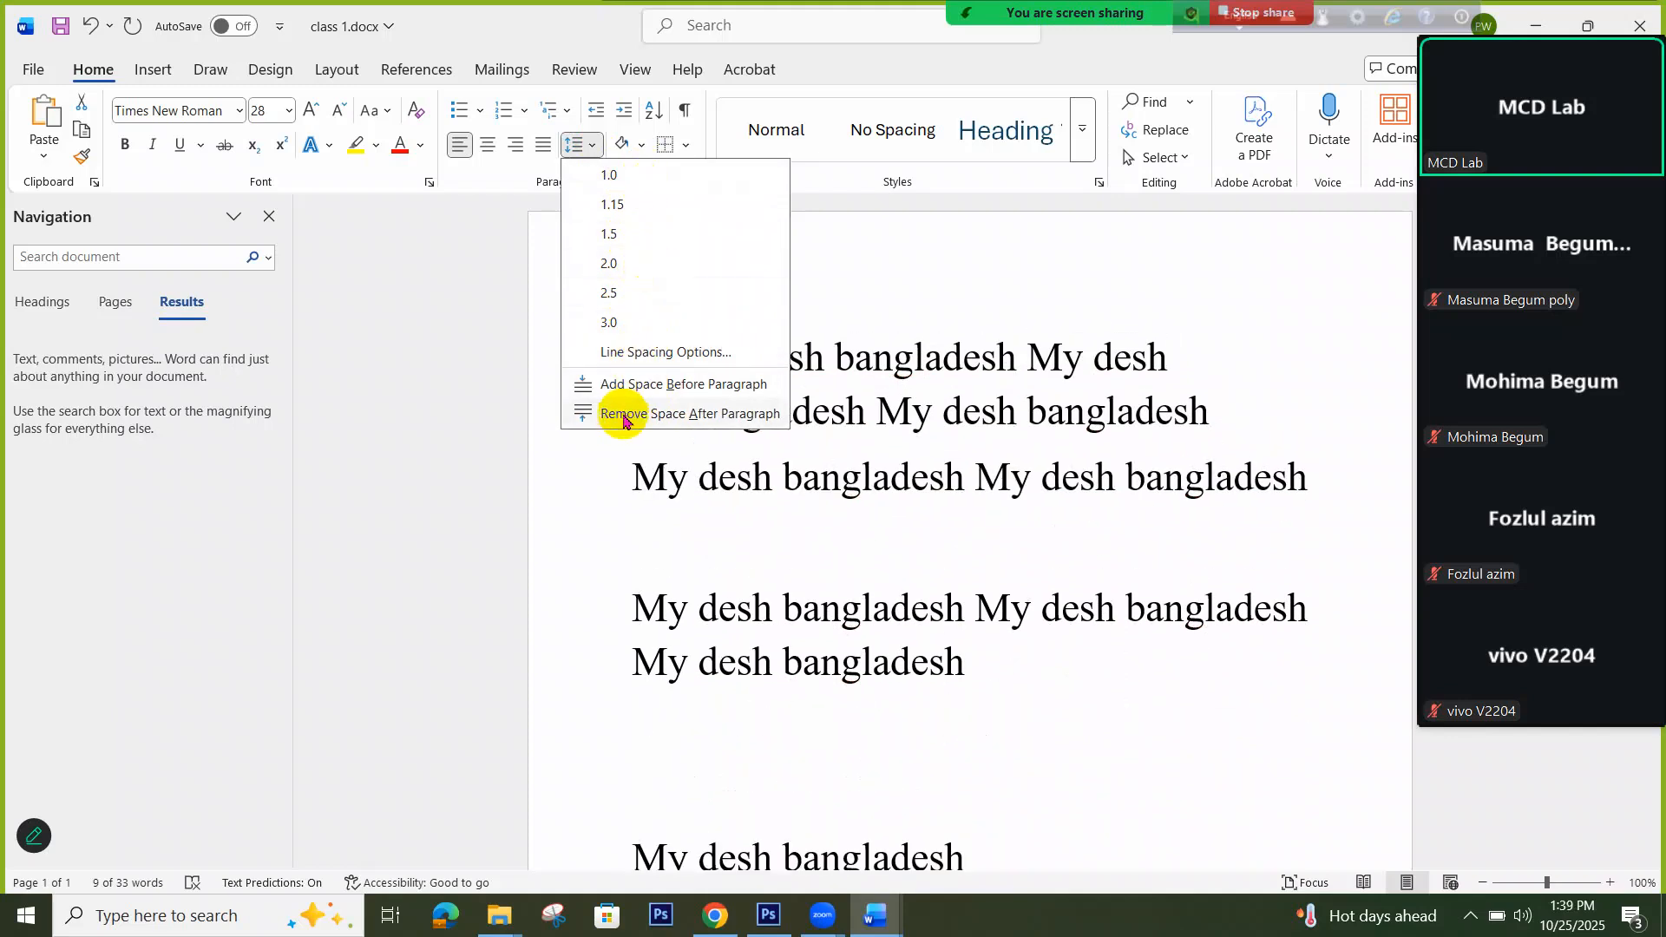
left_click(1119, 413)
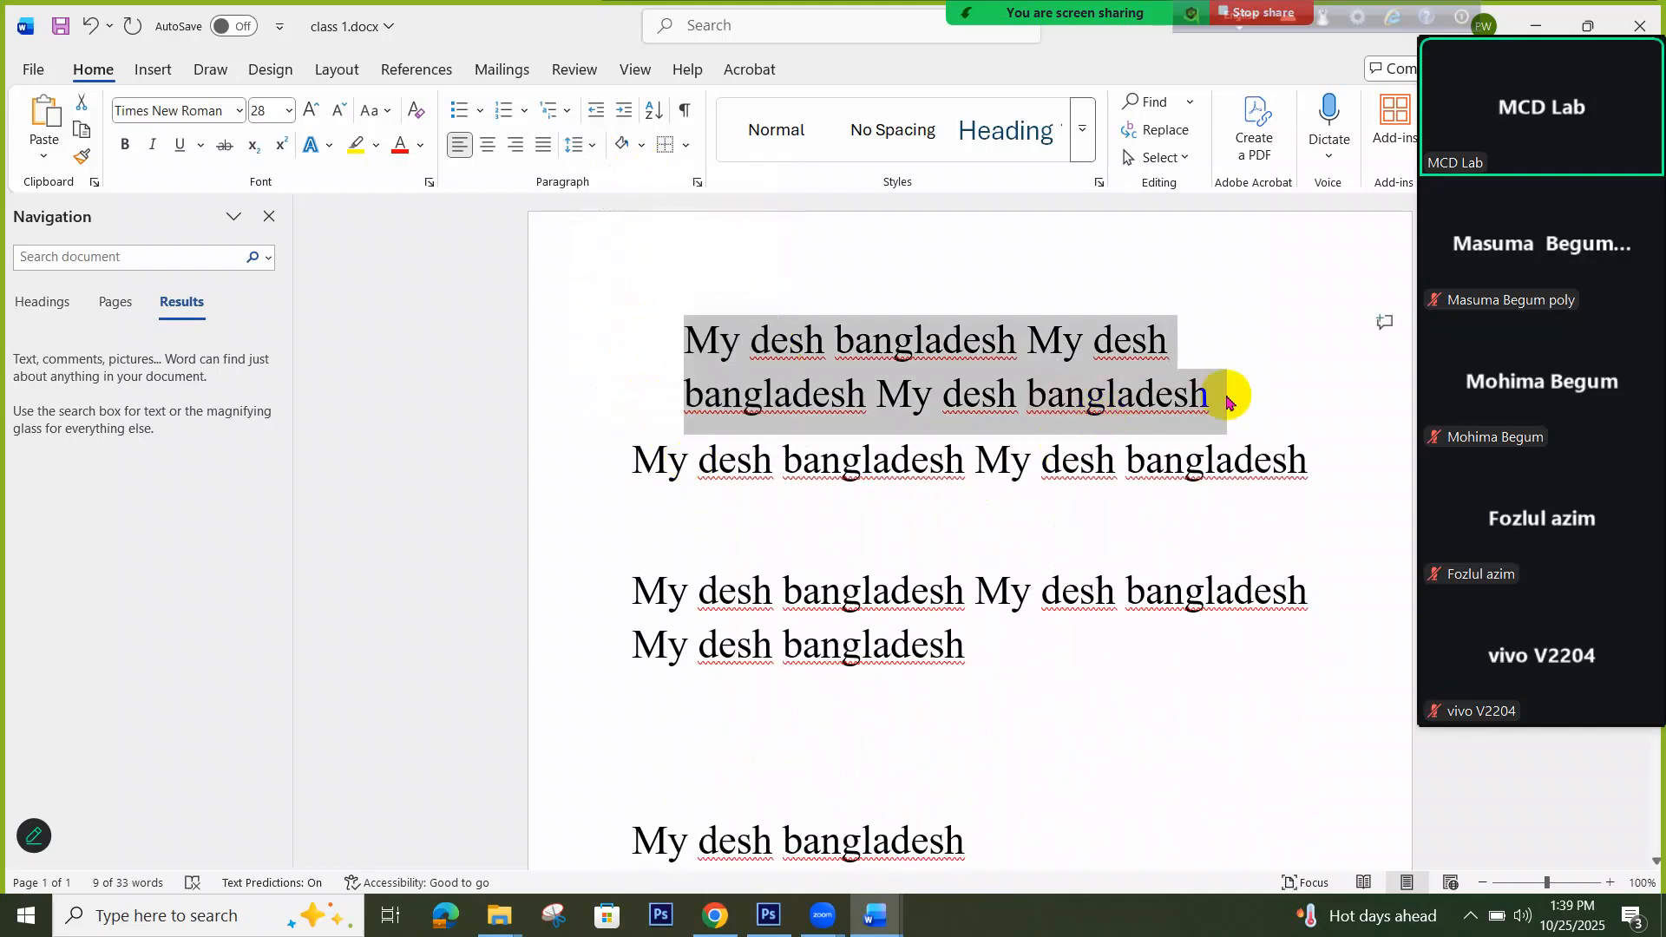
left_click(1225, 399)
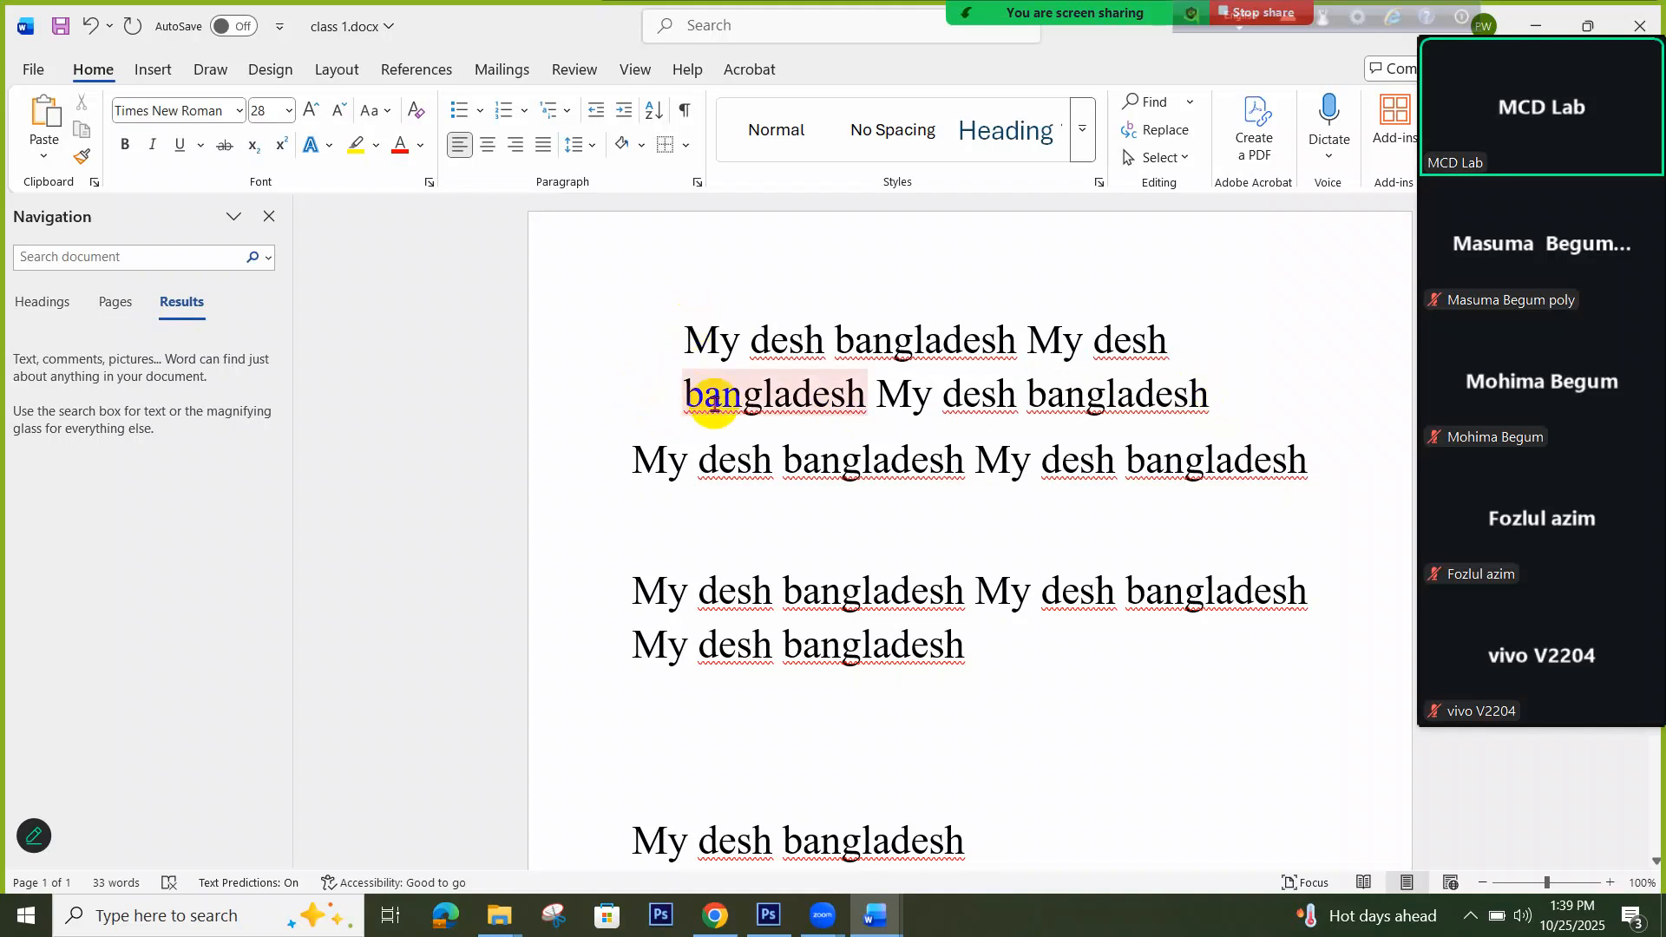
Remove the space after the first two paragraphs of text
left_click_drag(1309, 464, 684, 387)
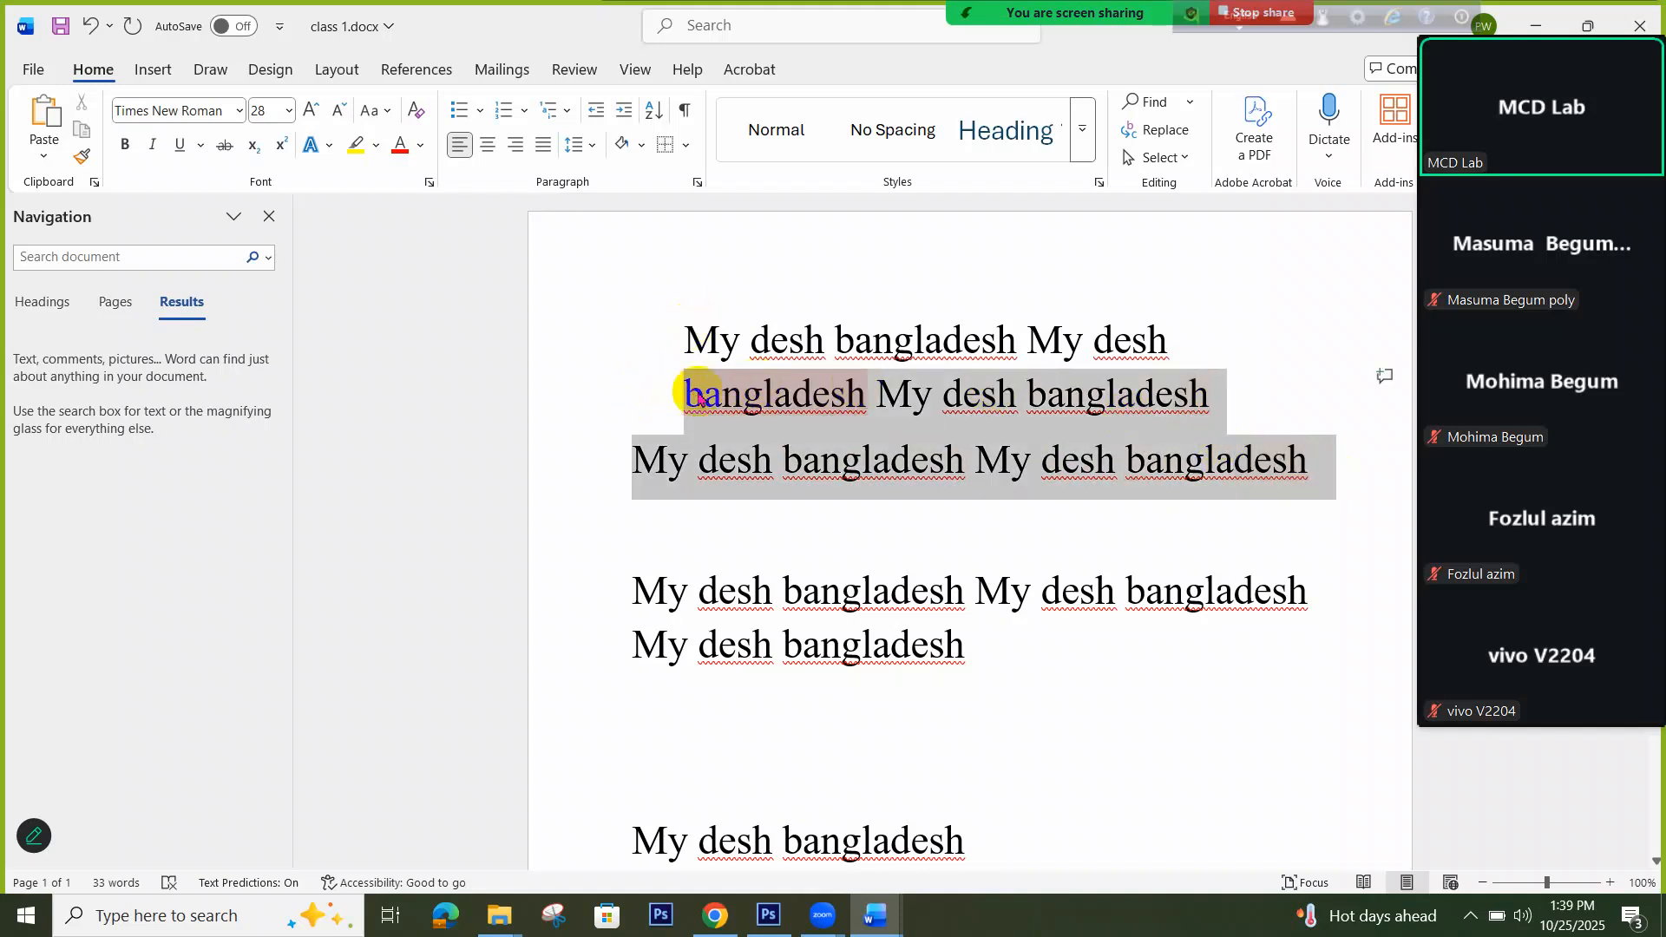
left_click(586, 153)
left_click(618, 418)
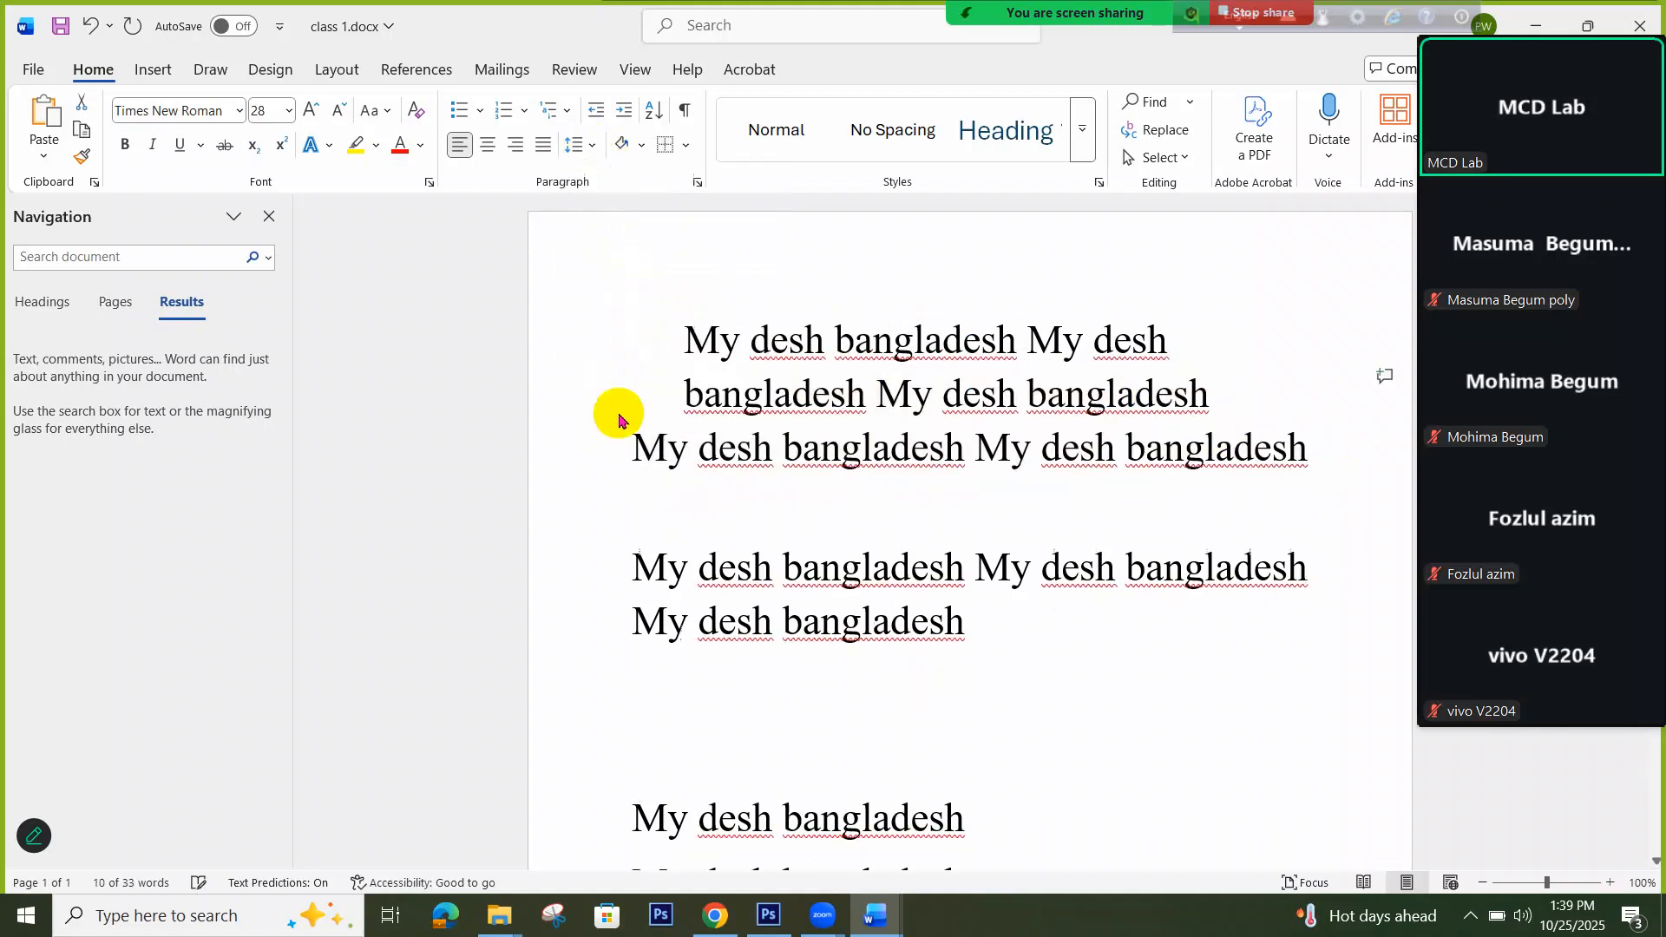
left_click(777, 441)
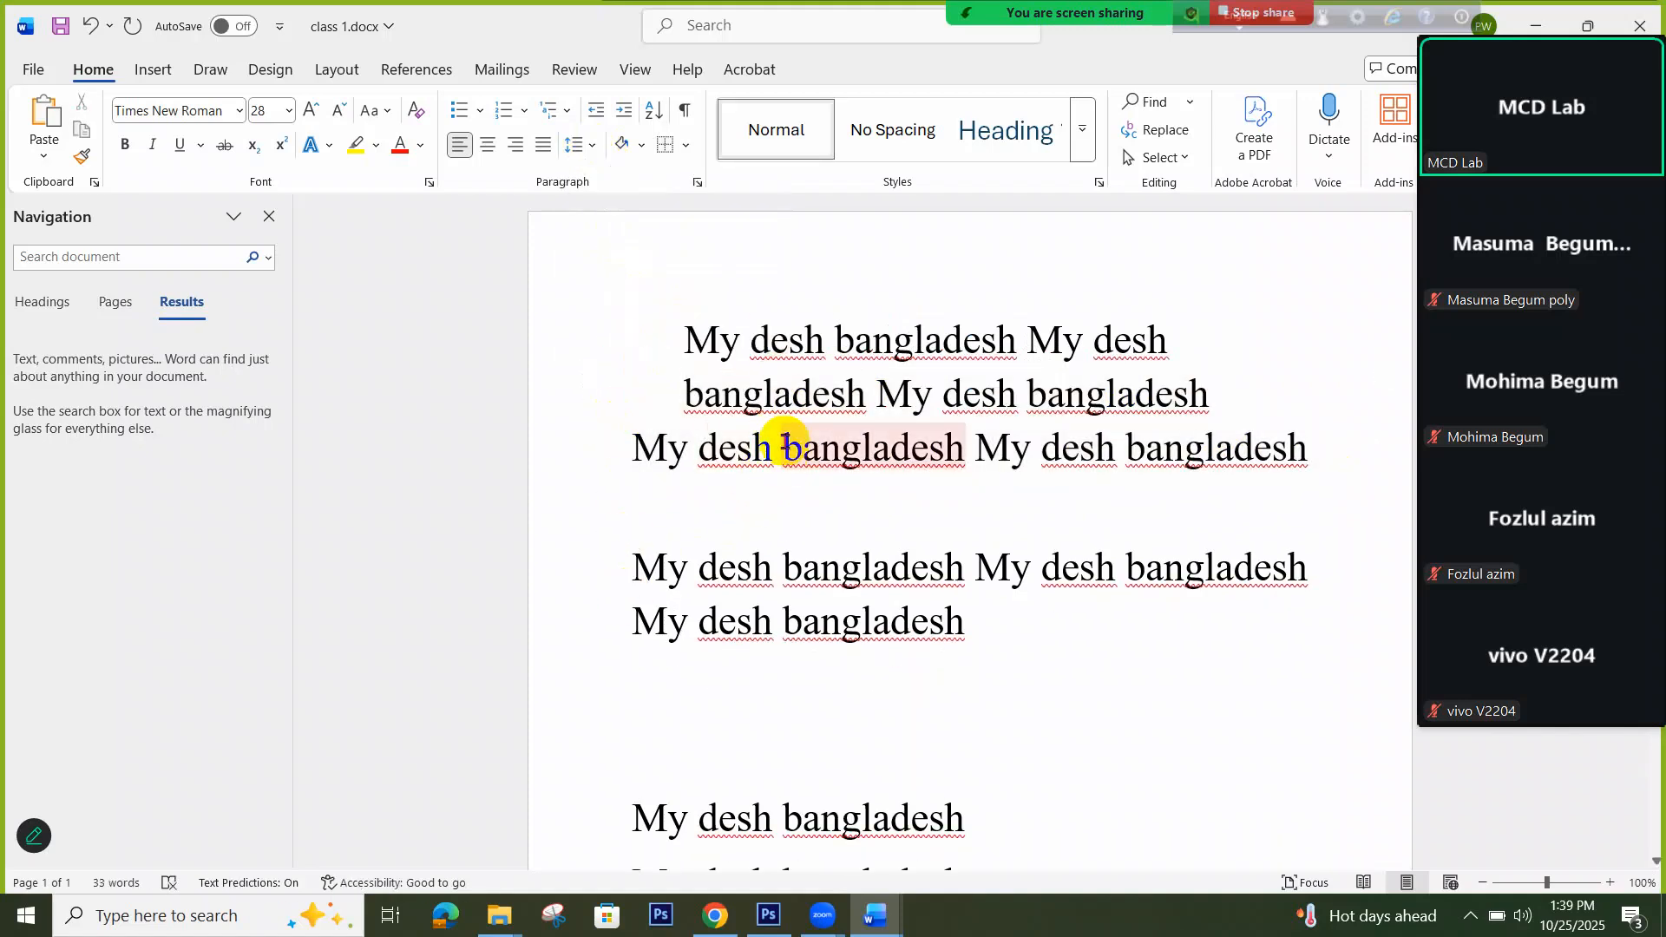
Preview adding space after the paragraphs from the second text paragraph through the one below the blank line, and look over the page
left_click_drag(1309, 564, 577, 428)
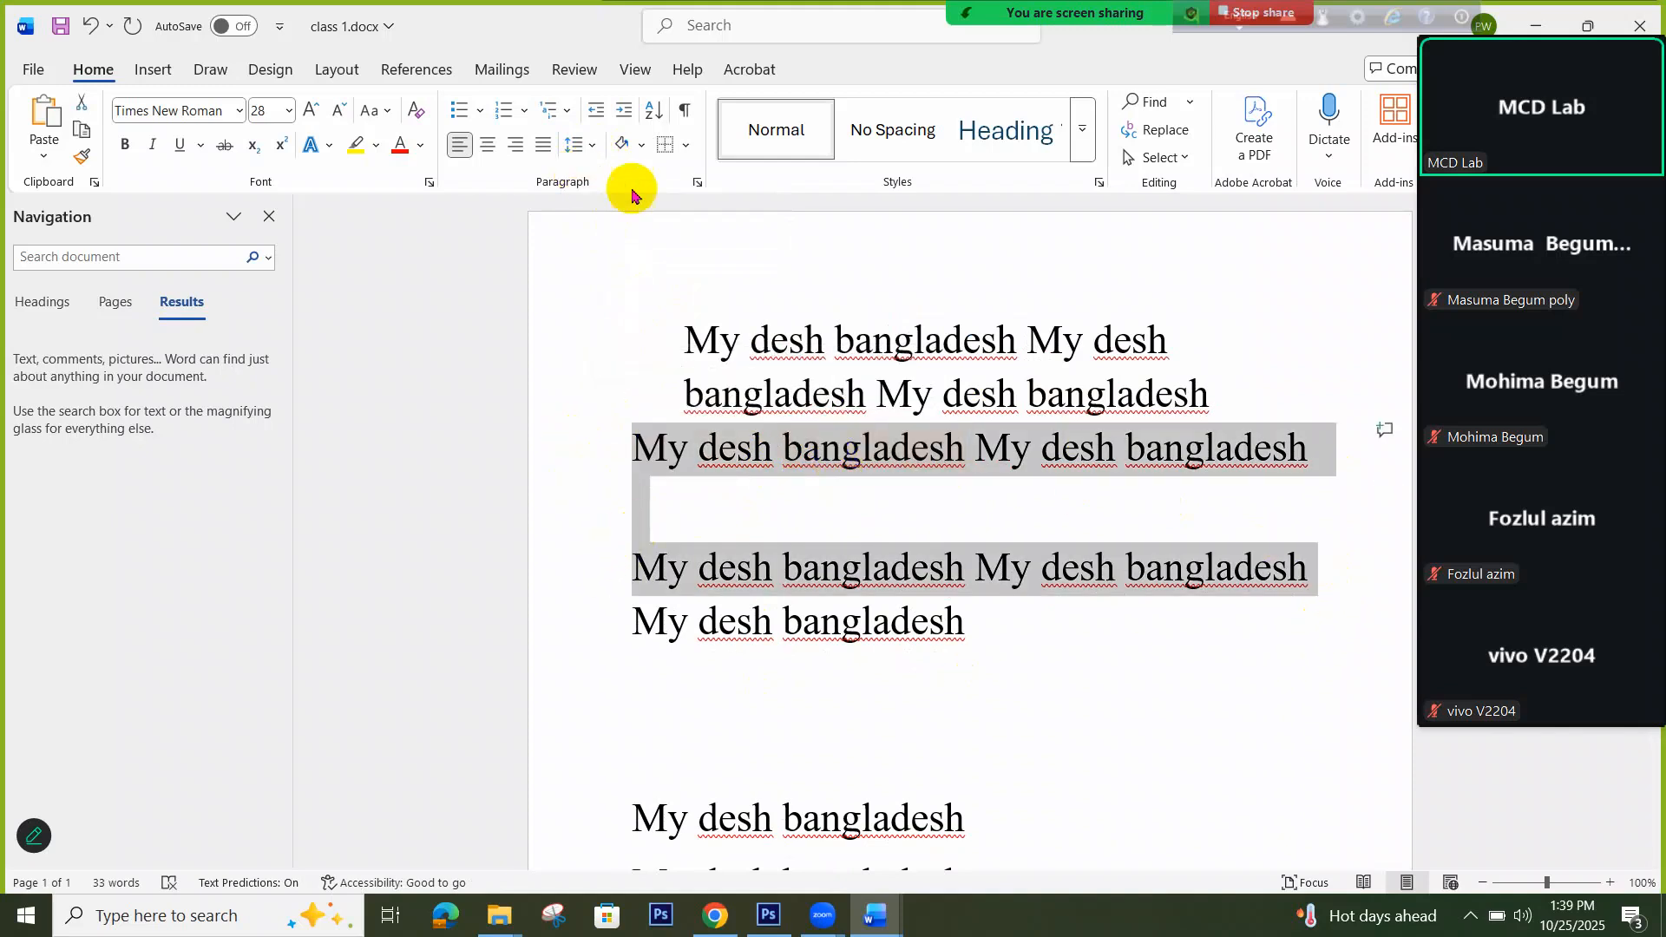
left_click(580, 146)
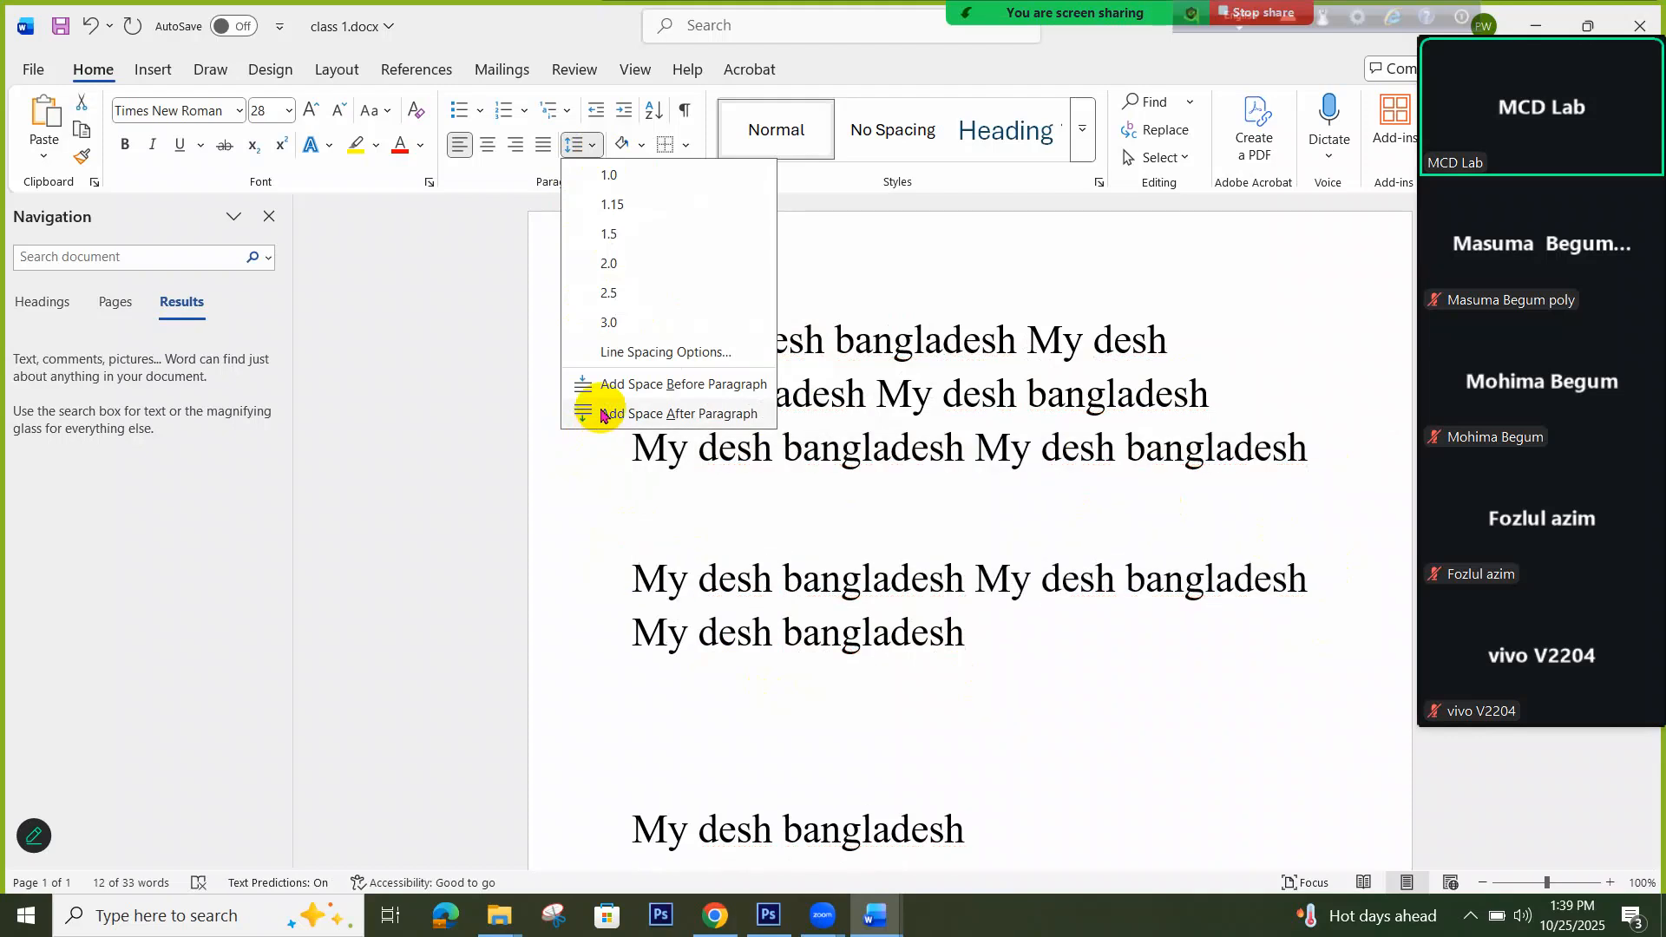
left_click(604, 414)
left_click(669, 538)
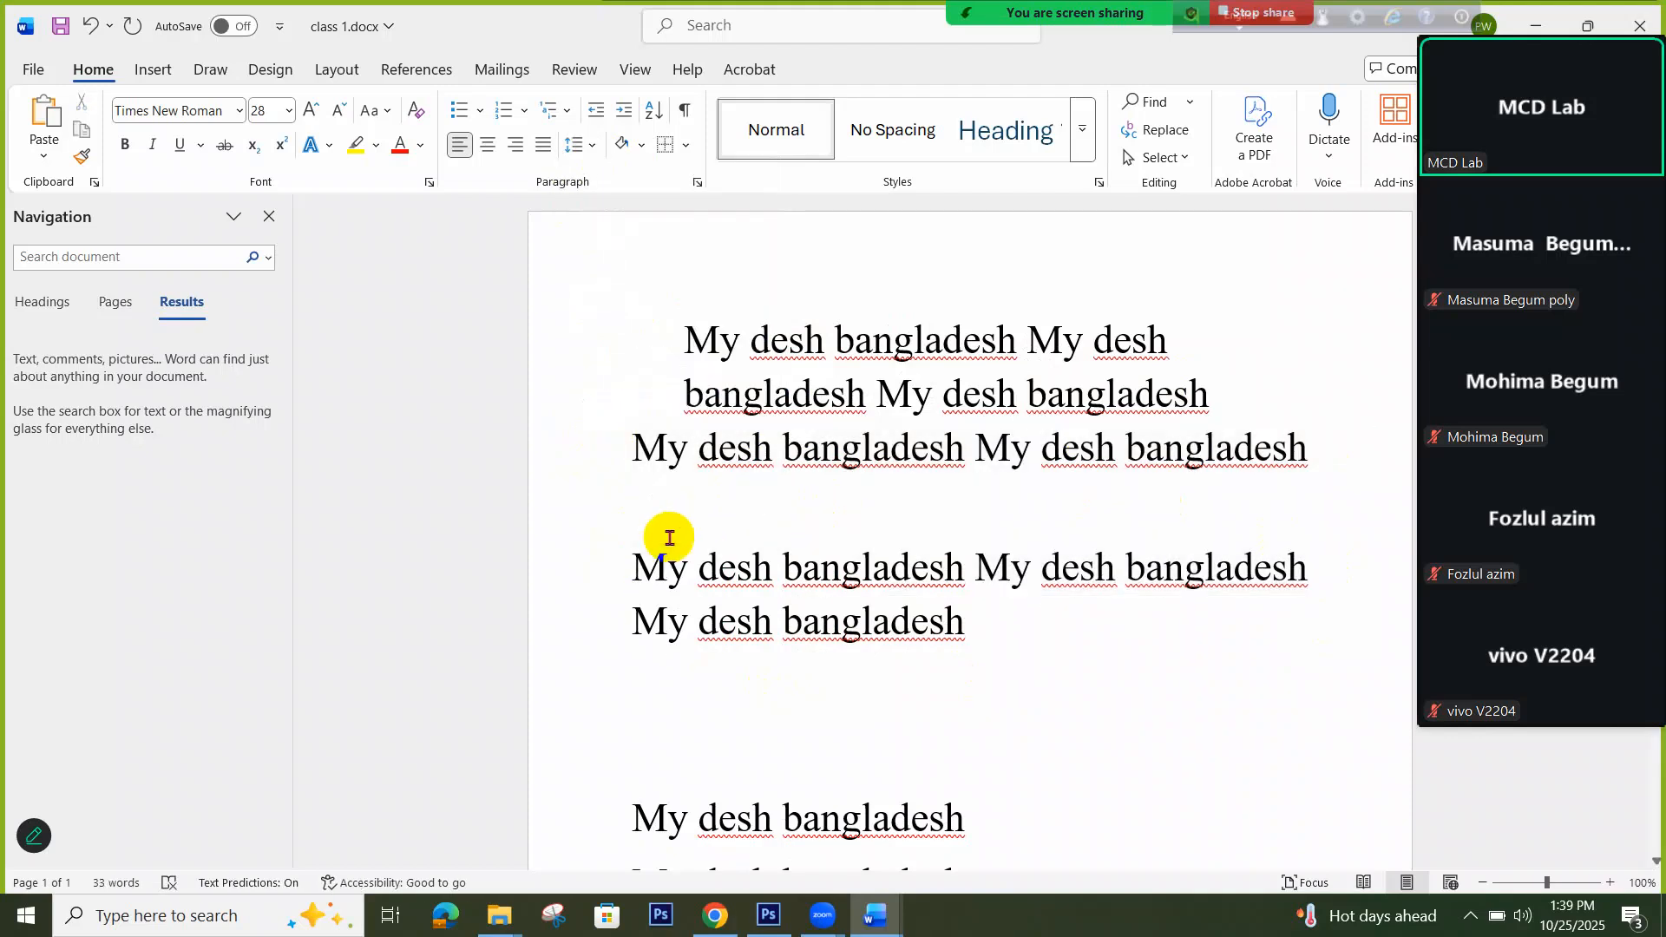
scroll(664, 599, "down", 2)
scroll(662, 612, "up", 2)
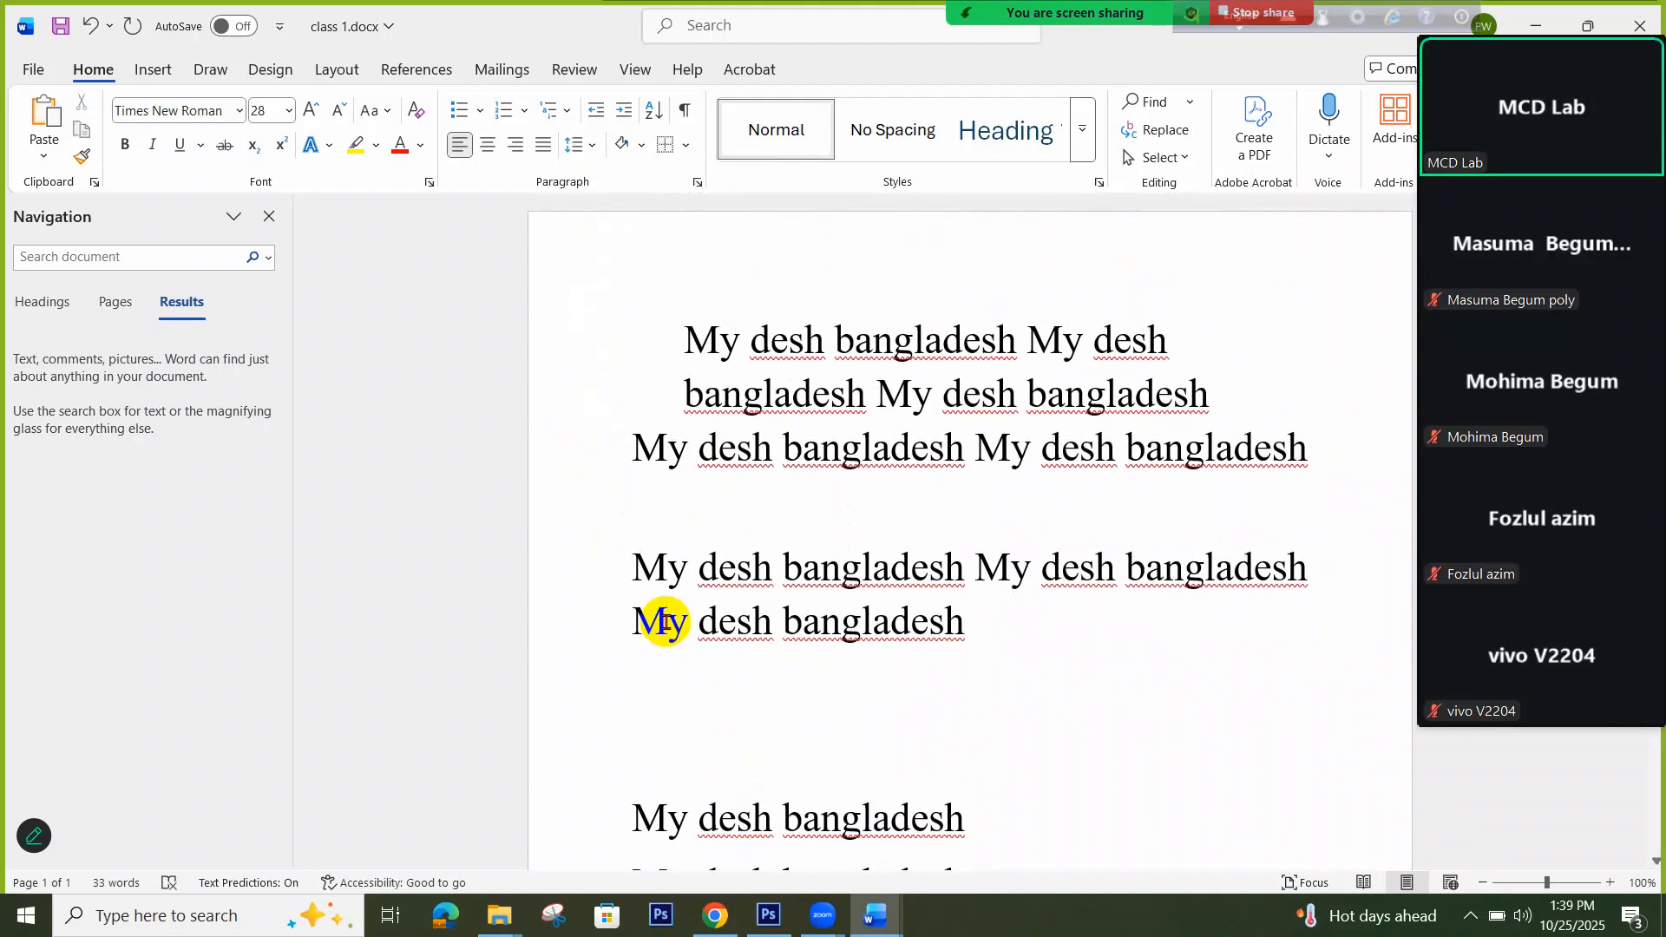